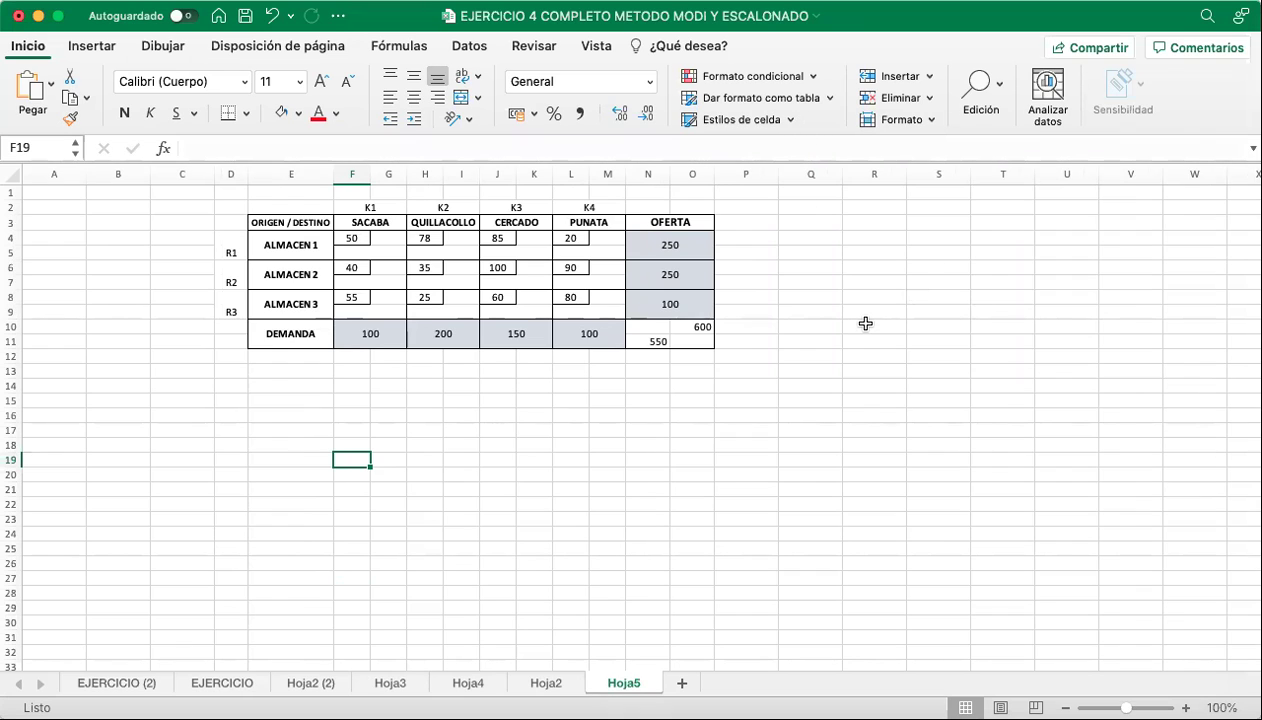
Copy the whole transportation table, including the K and R labels (D2:O11), and paste the copy starting at Q2.
scroll(853, 317, "up", 2)
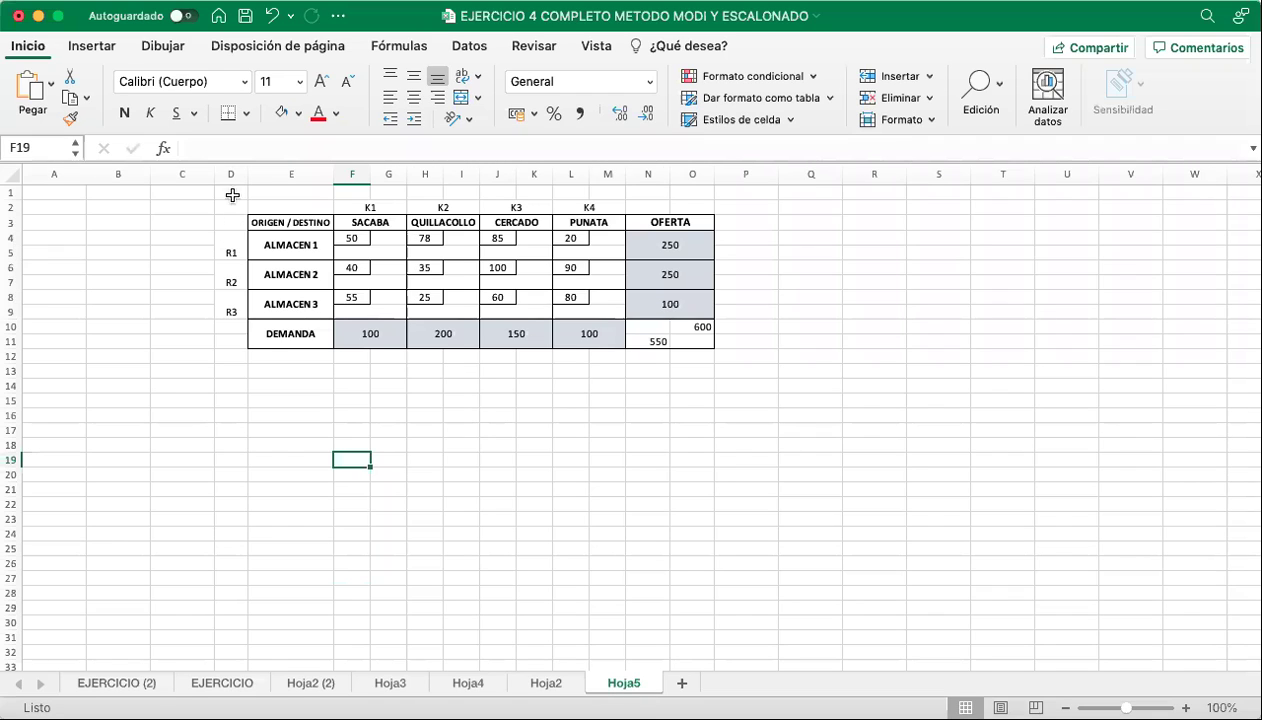
left_click_drag(226, 194, 642, 331)
left_click(642, 386)
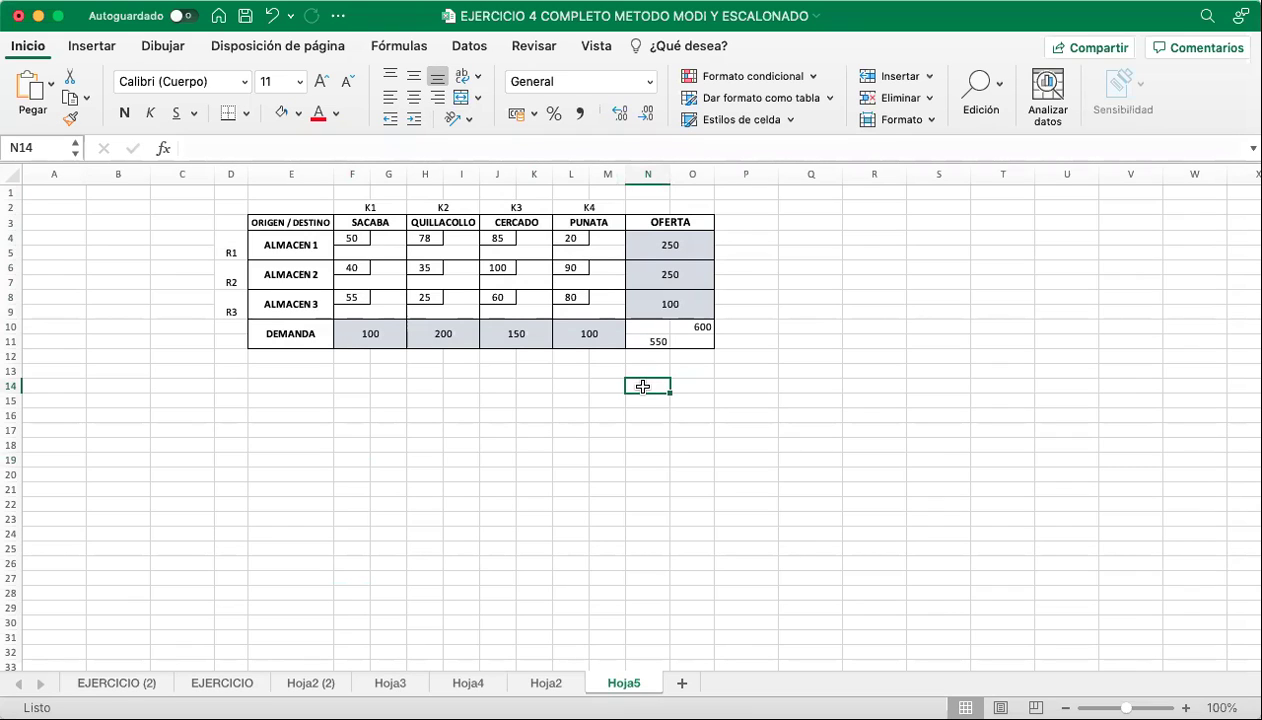
left_click_drag(232, 206, 637, 335)
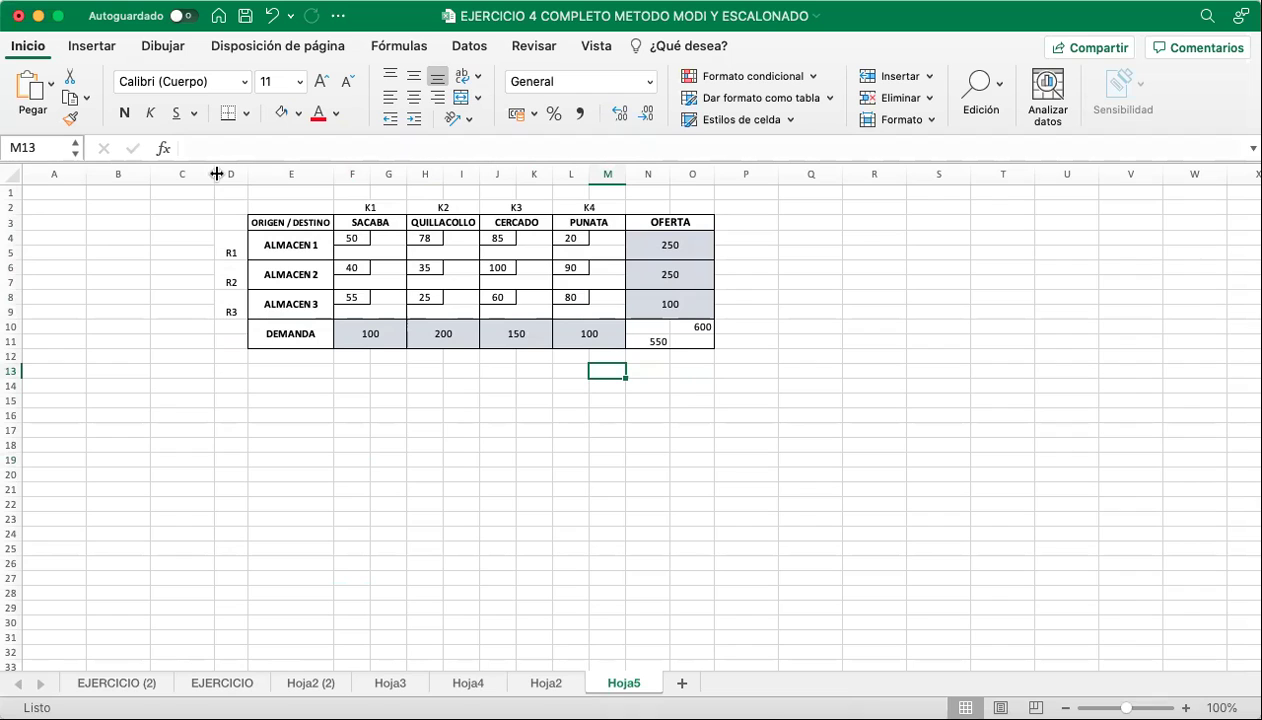
left_click_drag(249, 172, 679, 337)
left_click(410, 312)
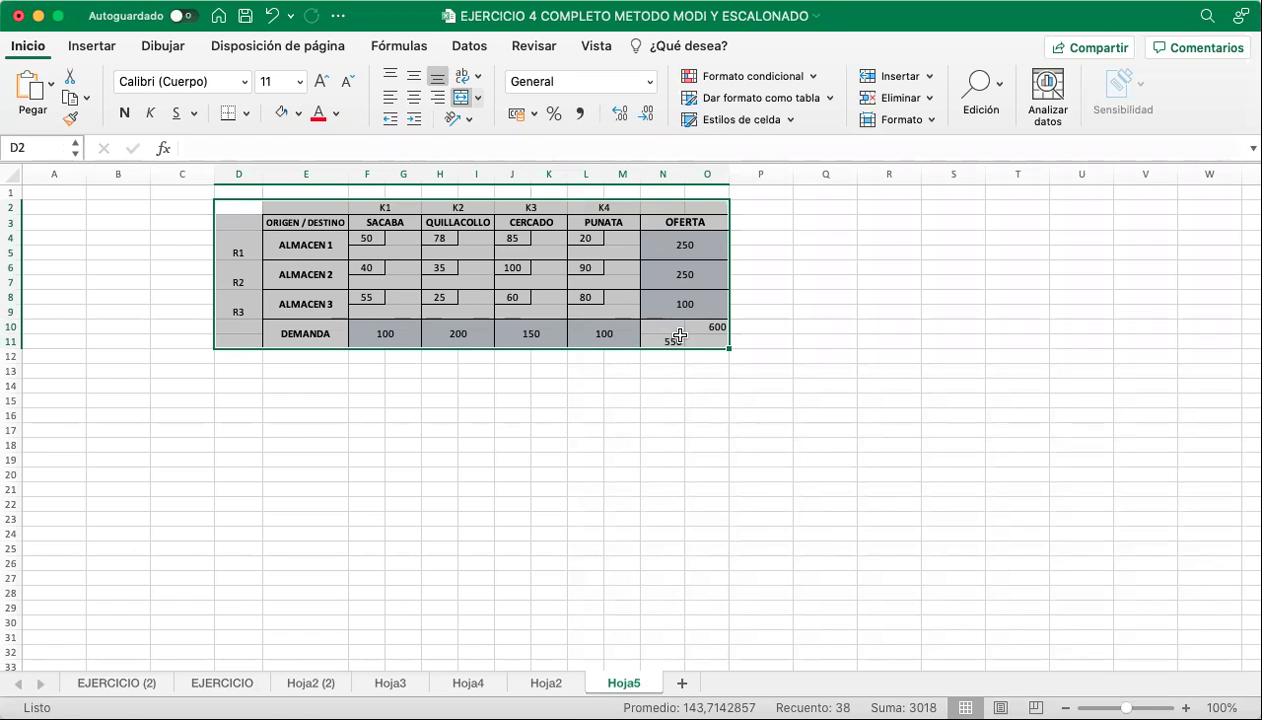
key("super+c")
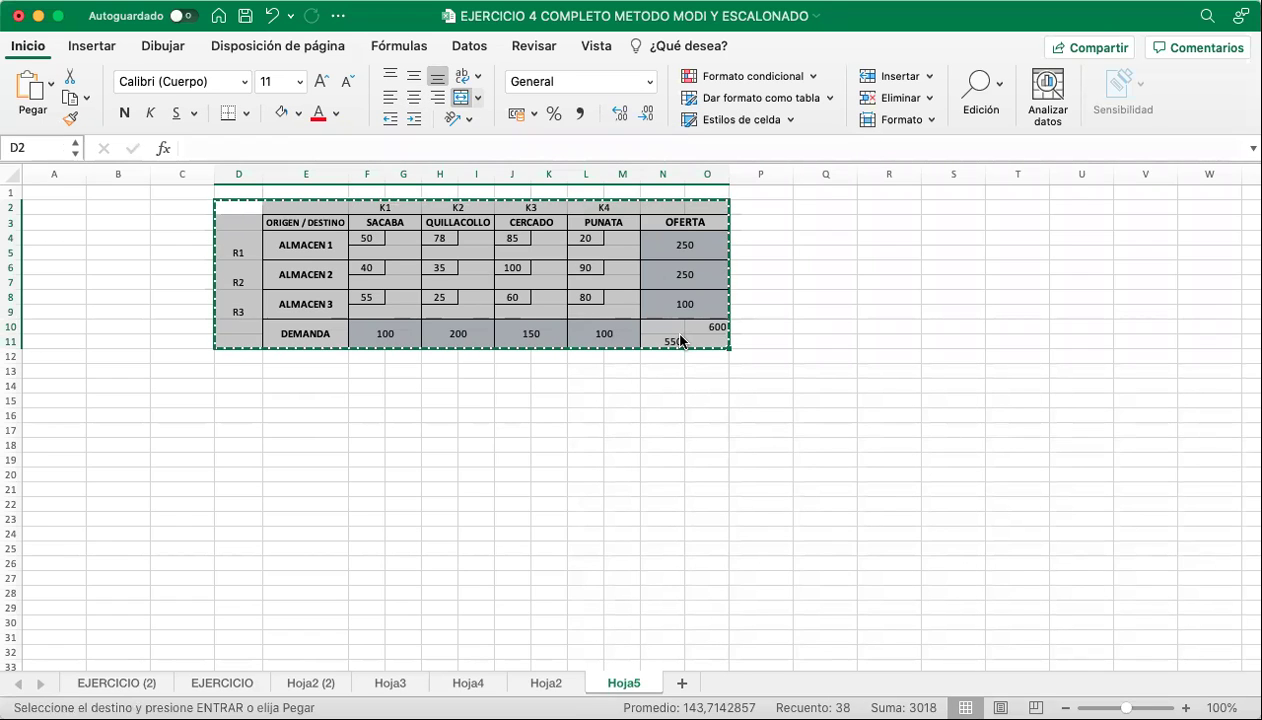
left_click(814, 210)
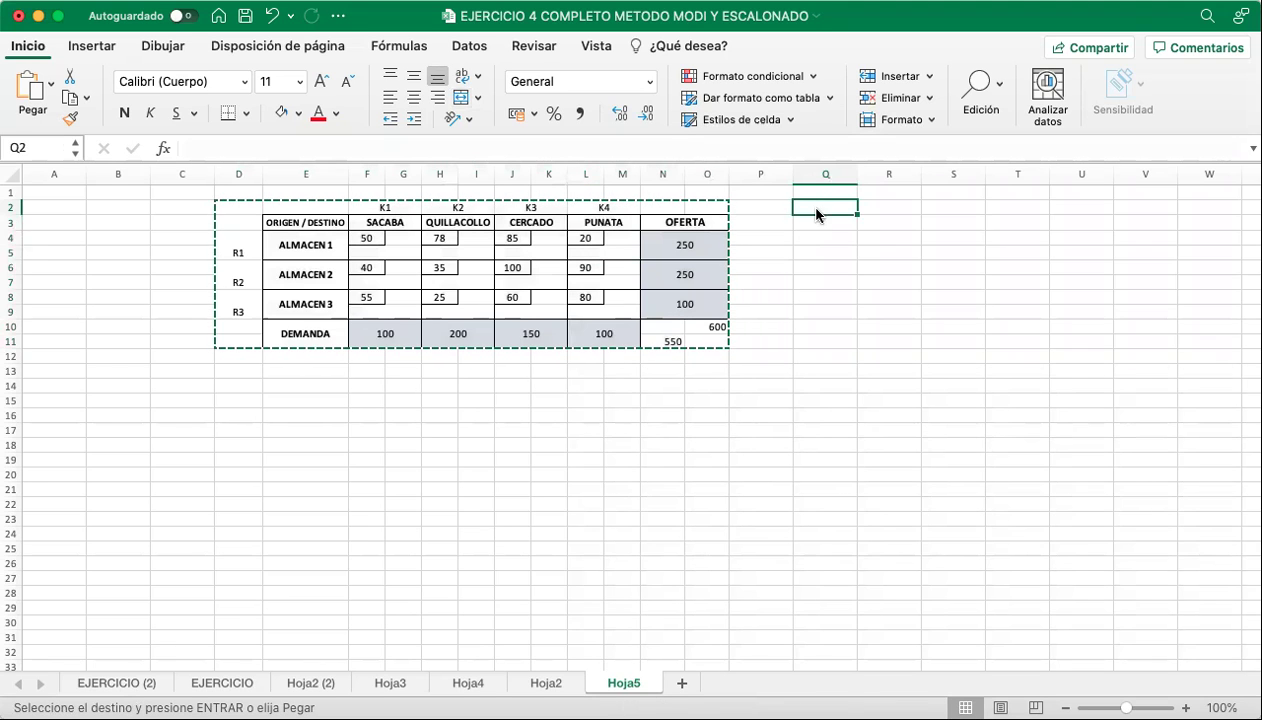
key("super+v")
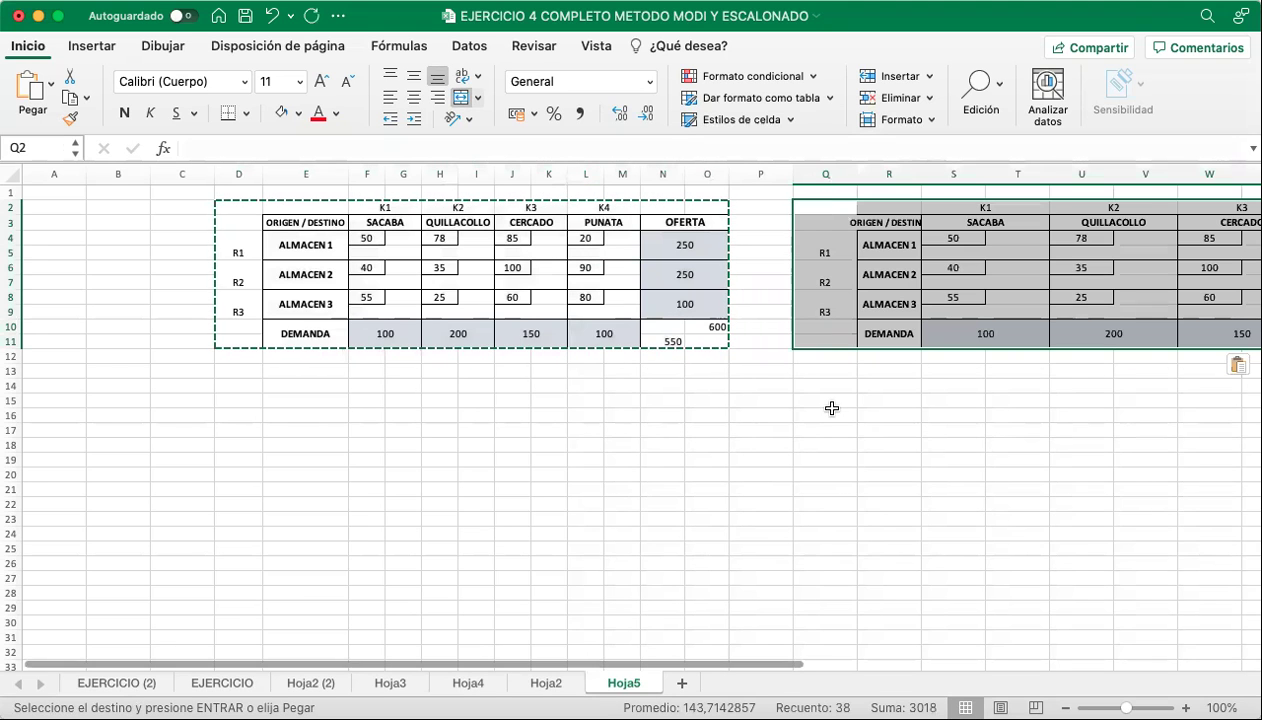
Delete the empty columns A and B from the sheet.
left_click_drag(54, 174, 98, 174)
right_click(97, 174)
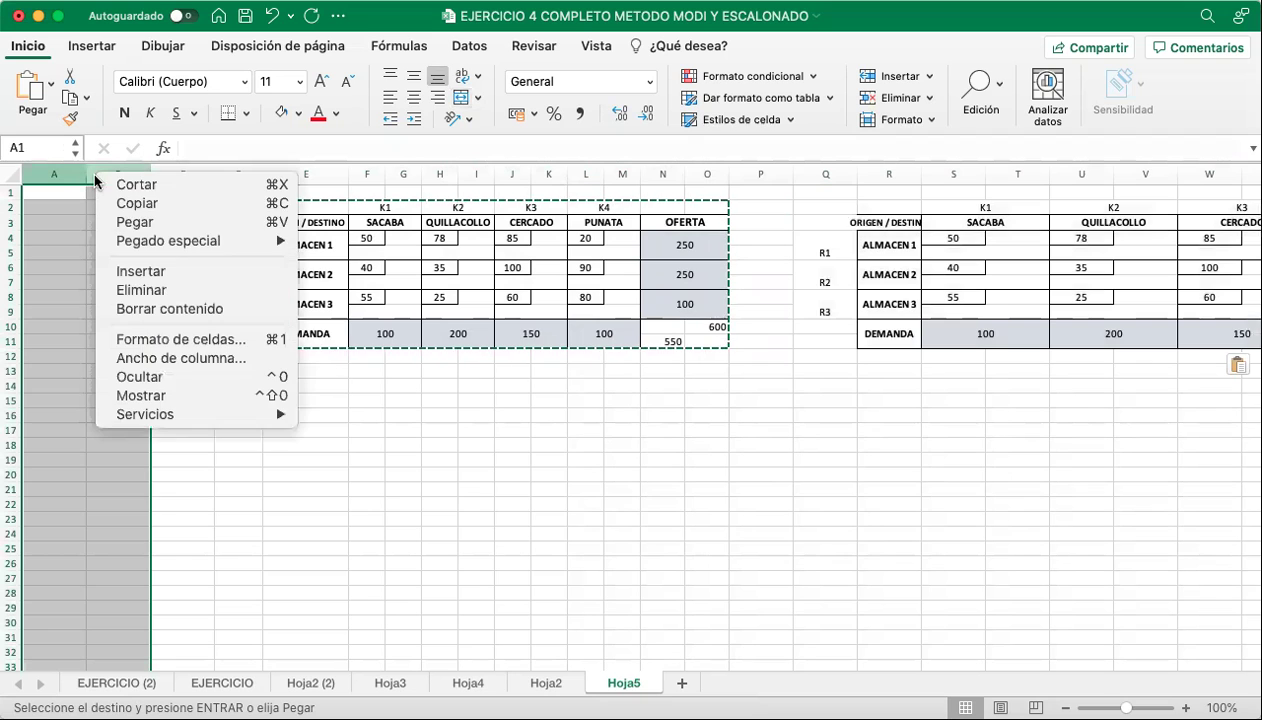
left_click(141, 290)
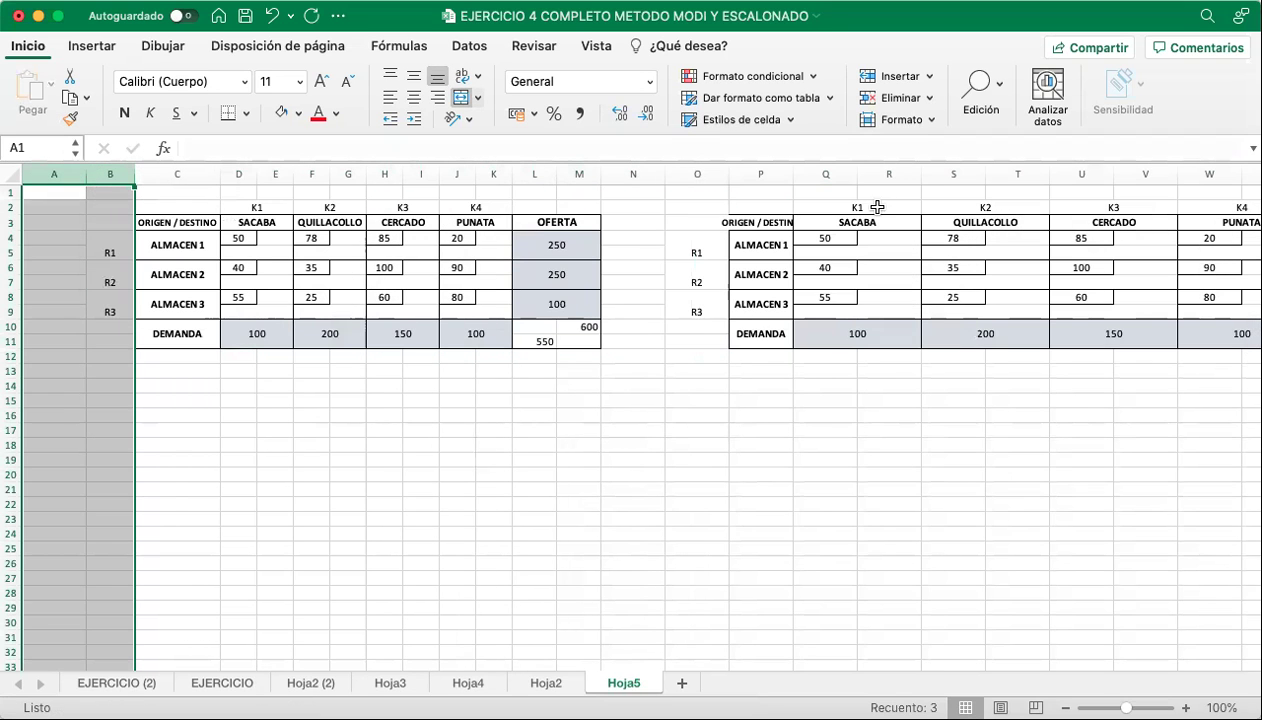
Narrow columns Q to Z of the copied table and set the first table's OFERTA columns L and M to width 5,83.
left_click_drag(825, 174, 958, 174)
left_click_drag(1054, 174, 1024, 176)
scroll(780, 563, "left", 5)
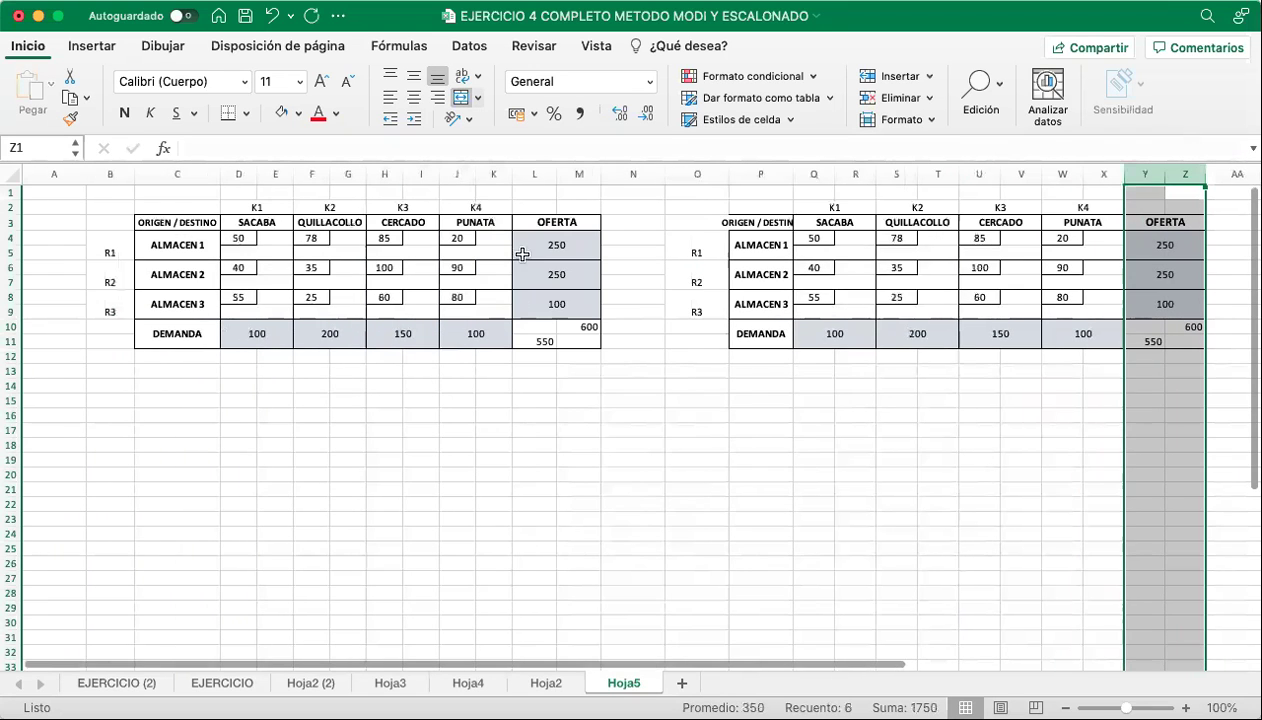
mouse_move(579, 174)
left_mouse_down()
mouse_move(537, 174)
mouse_move(591, 178)
left_mouse_up()
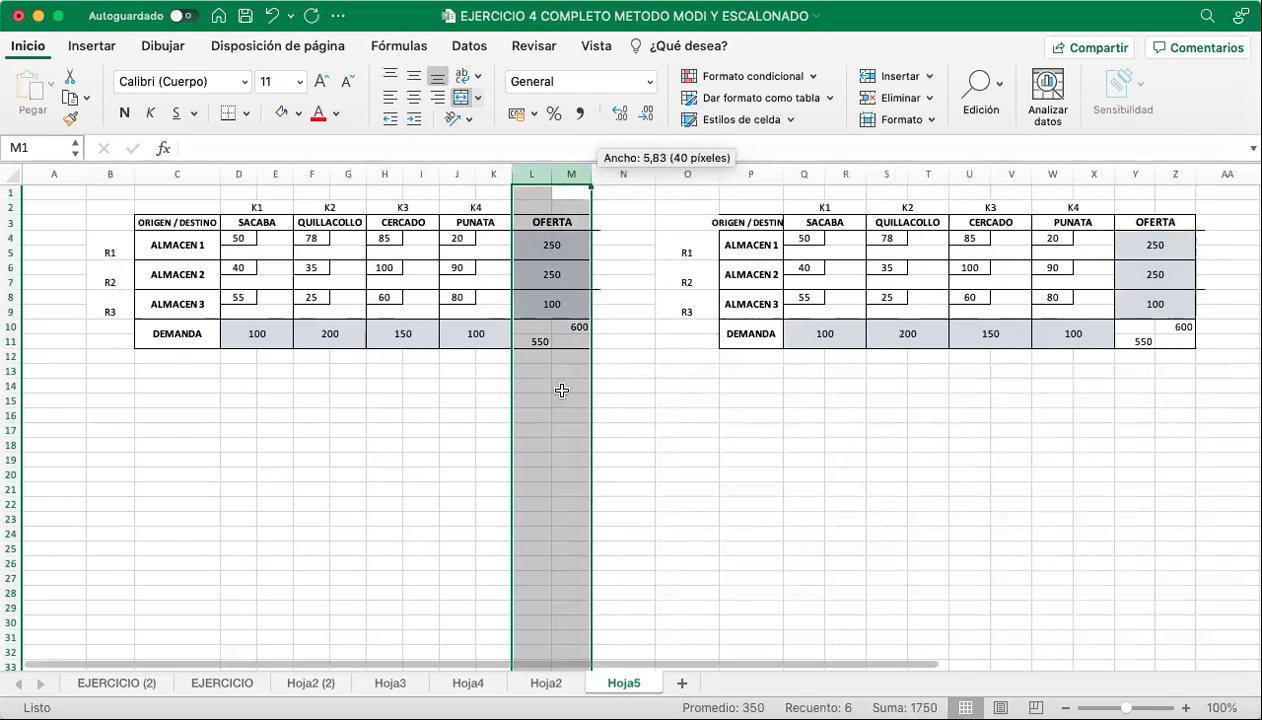
left_click(617, 400)
Title the first table NOROESTE in cell C1.
left_click(178, 204)
left_click(187, 191)
type("MO")
key("BackSpace")
key("BackSpace")
type("NOROESTE")
key("Return")
Title the copied table COSTO MINIMO in cell P1.
left_click(187, 192)
key("Right")
key("Right")
key("Right")
key("Right")
key("Right")
key("Right")
key("Right")
key("Right")
key("Right")
key("Right")
key("Right")
key("Right")
key("Right")
key("Right")
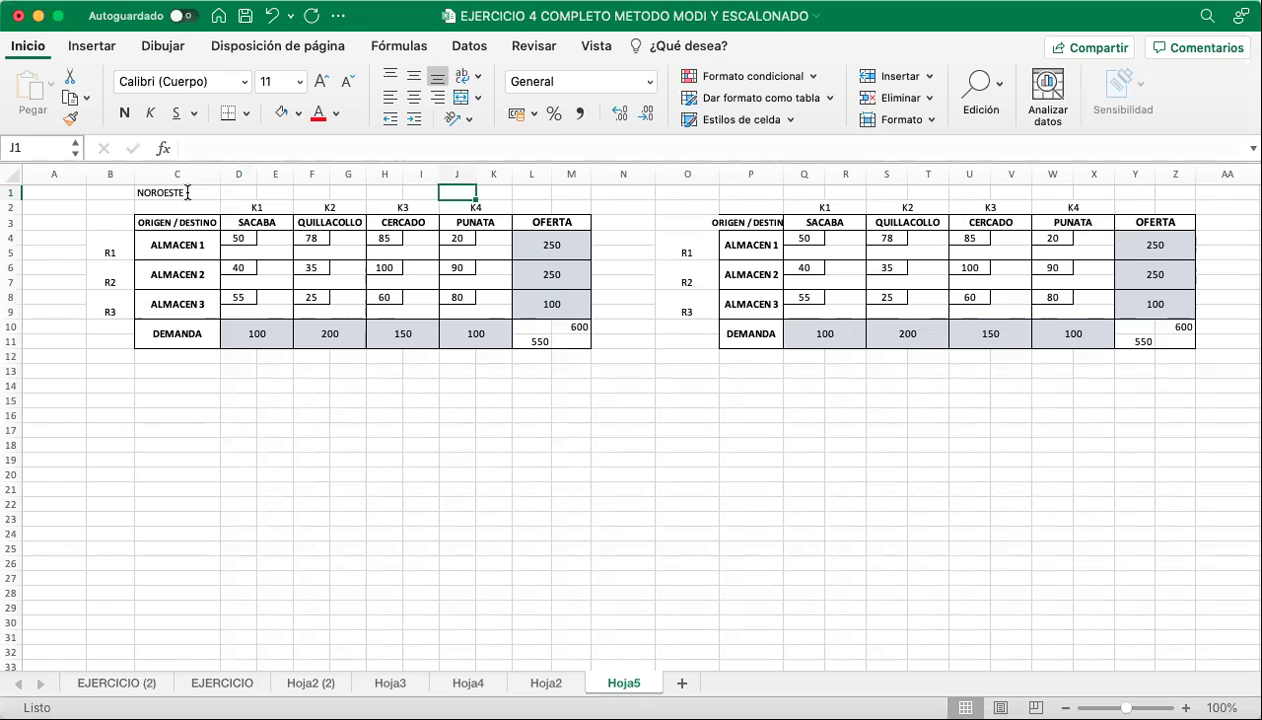
key("Left")
type("COSO")
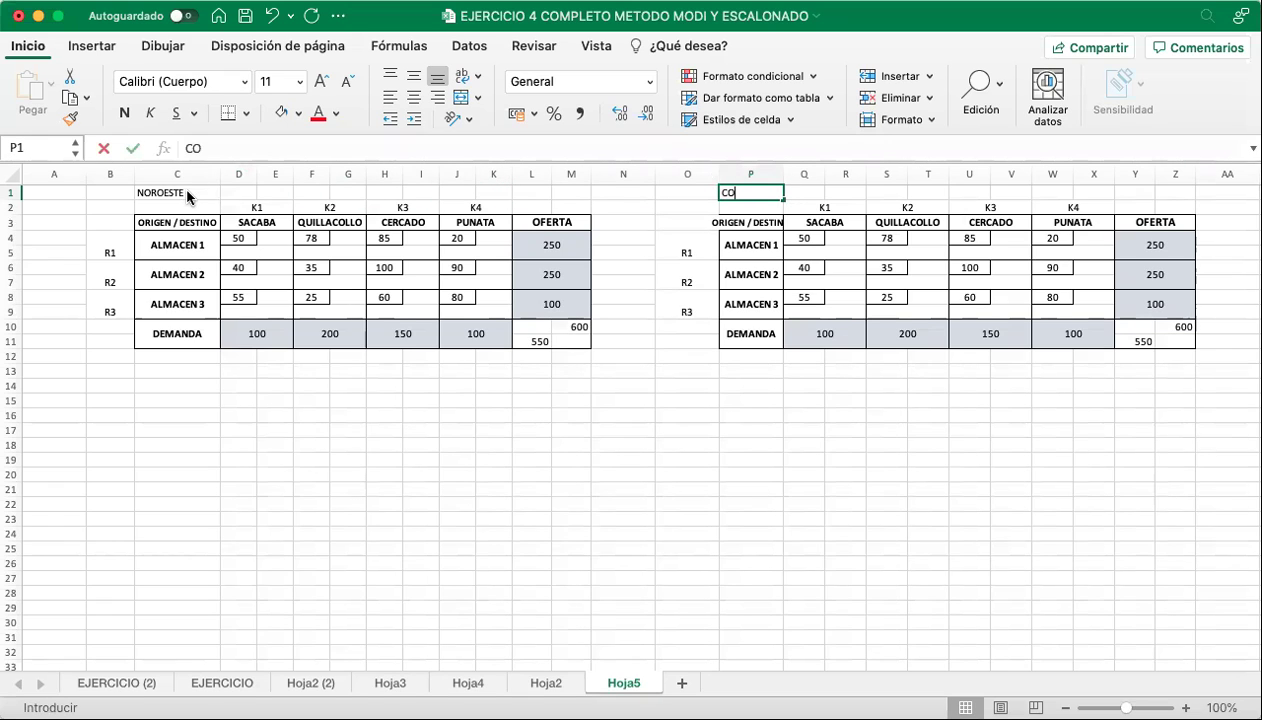
key("BackSpace")
key("BackSpace")
type("TO")
key("BackSpace")
key("BackSpace")
type("STO MINIMO")
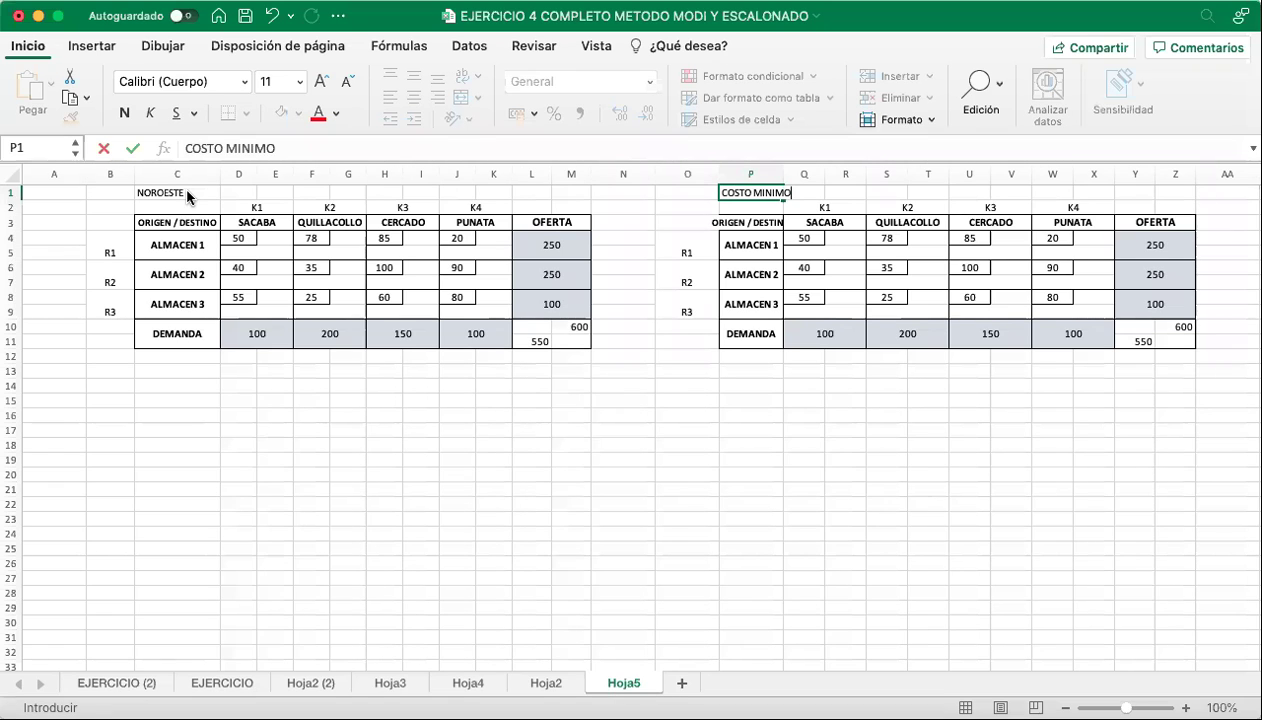
key("Return")
key("Down")
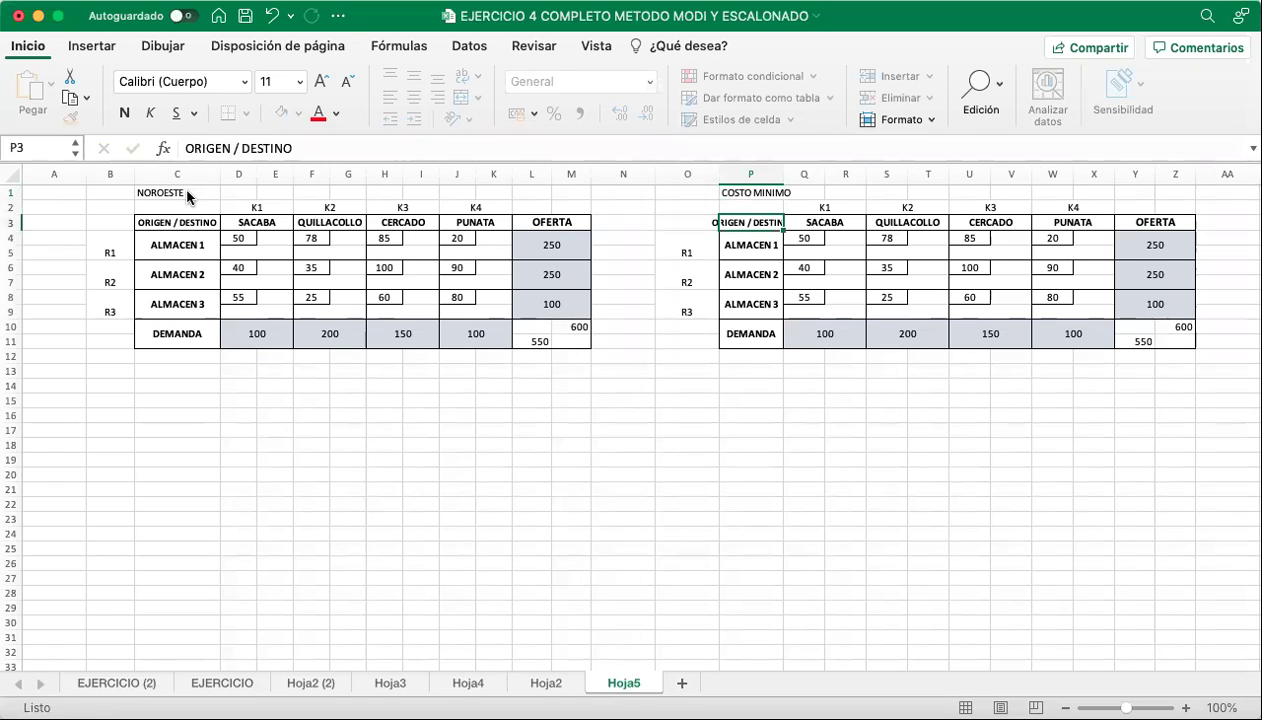
key("Down")
key("Down")
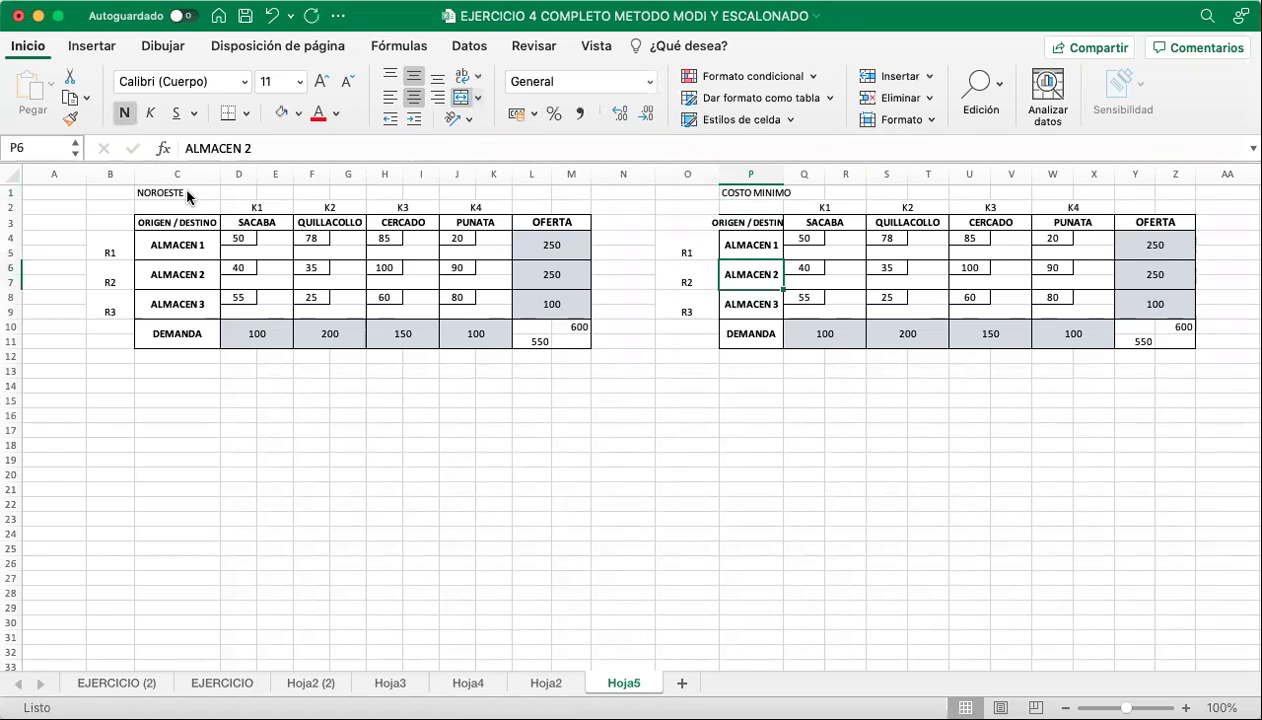
Widen column P to fit the ORIGEN / DESTINO header, and narrow columns O and A.
left_click_drag(783, 173, 805, 173)
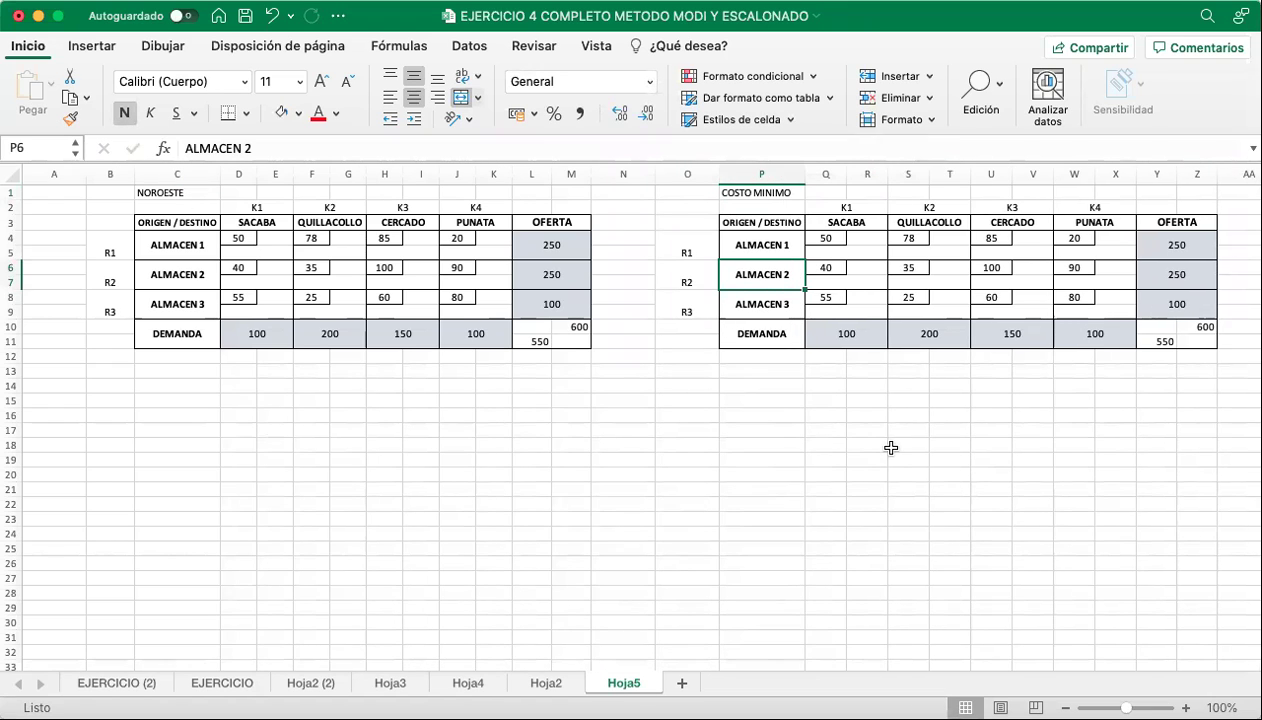
mouse_move(718, 173)
left_mouse_down()
mouse_move(691, 172)
mouse_move(705, 172)
left_mouse_up()
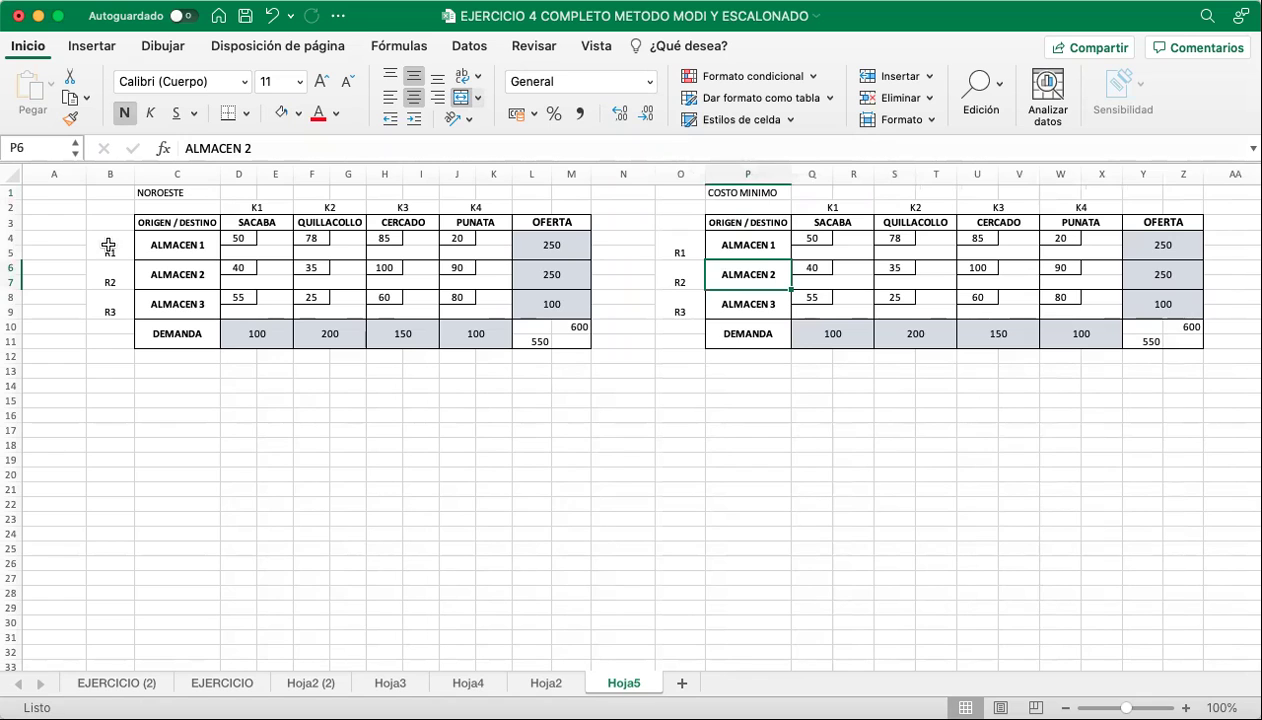
left_click_drag(86, 173, 68, 173)
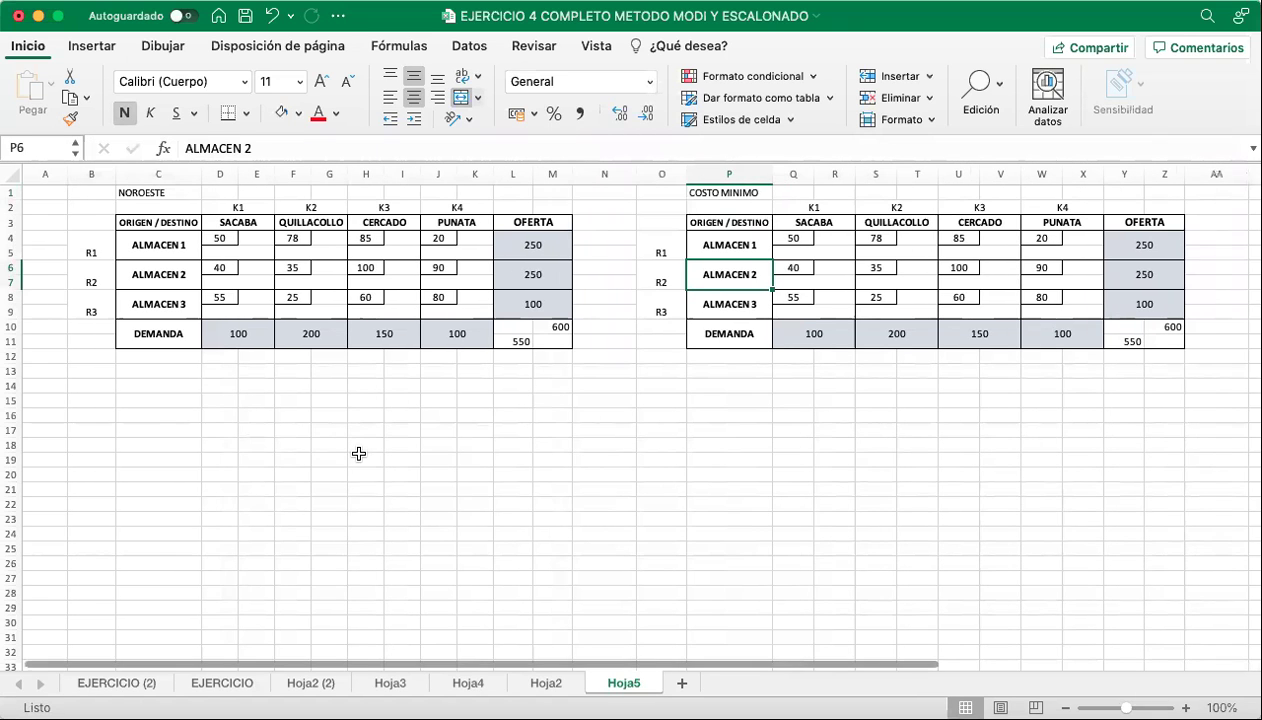
left_click(359, 454)
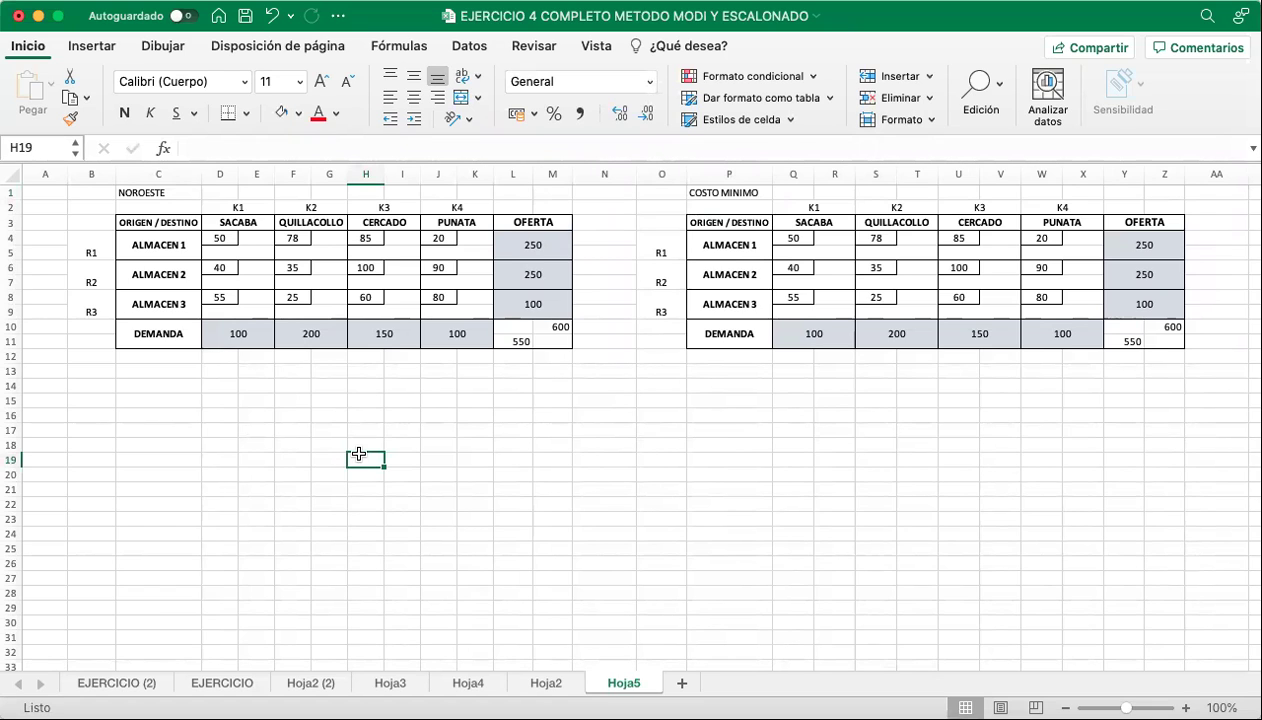
left_click(507, 539)
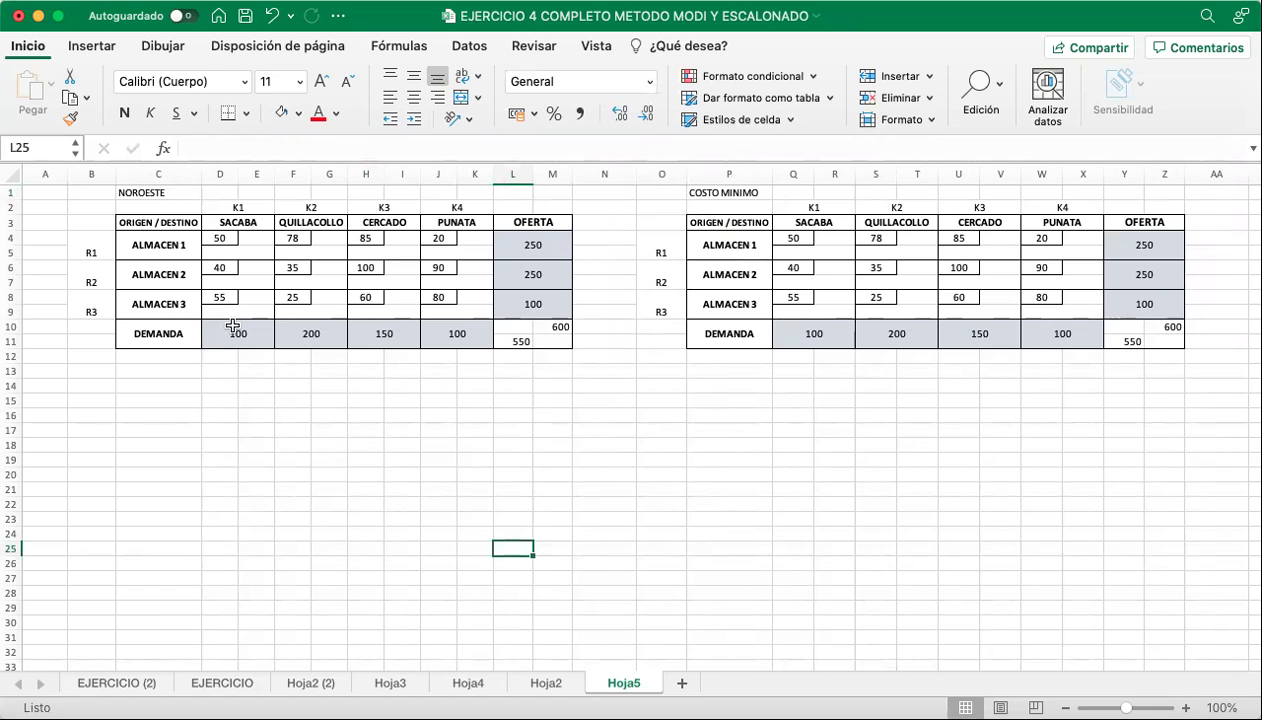
Allocate 100 from ALMACEN 1 to SACABA in D5 of the NOROESTE table and enter the remaining demand 0 in D12.
left_click(264, 254)
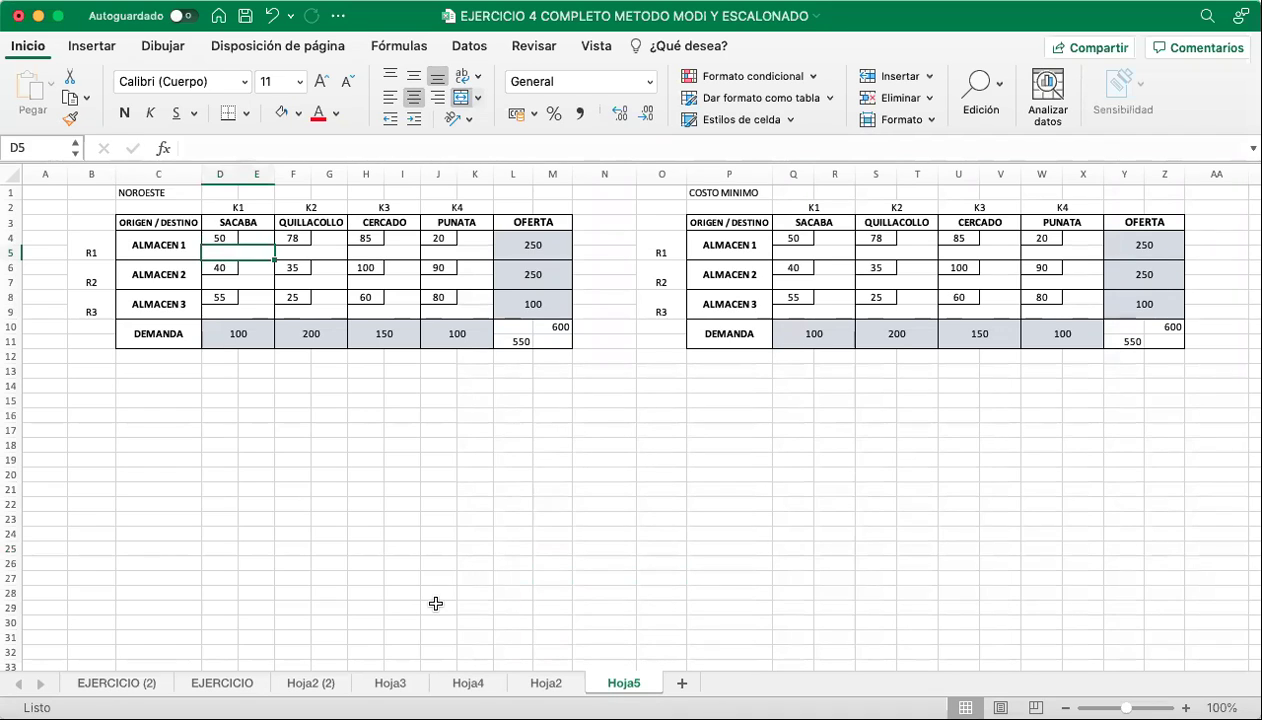
type("100")
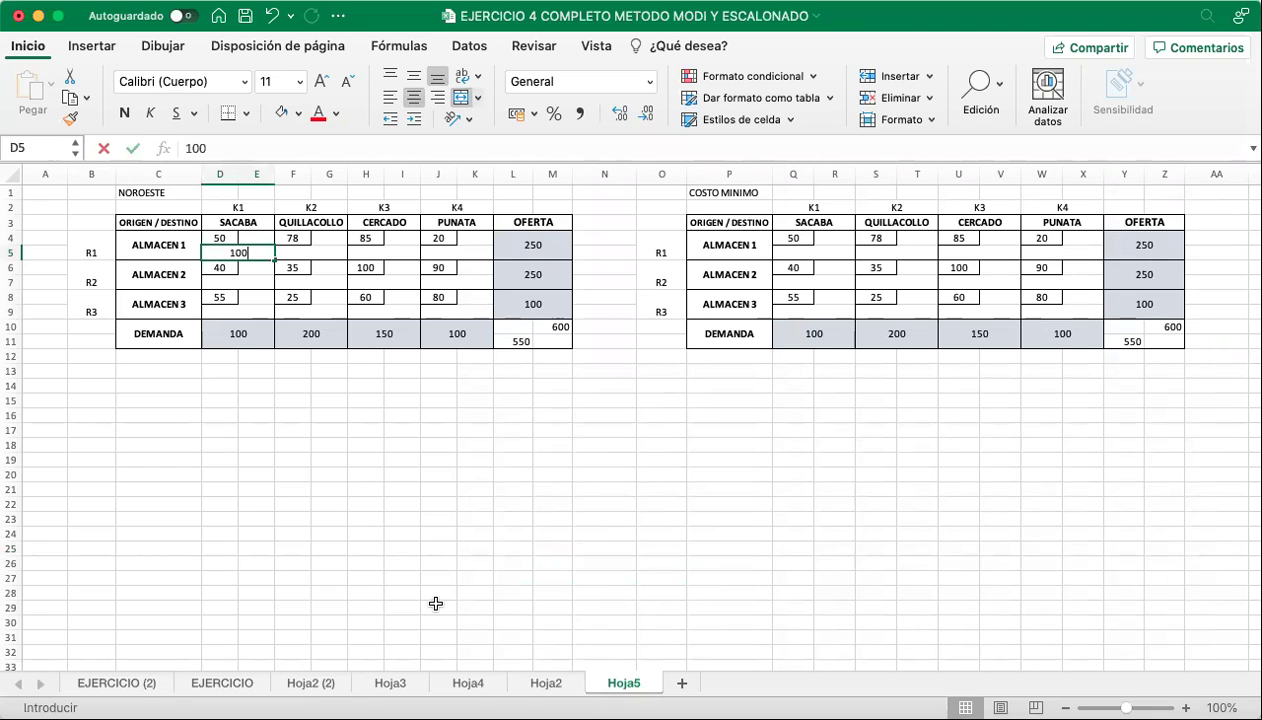
key("Return")
key("Return")
key("Return")
key("Return")
key("Return")
key("Return")
type("0")
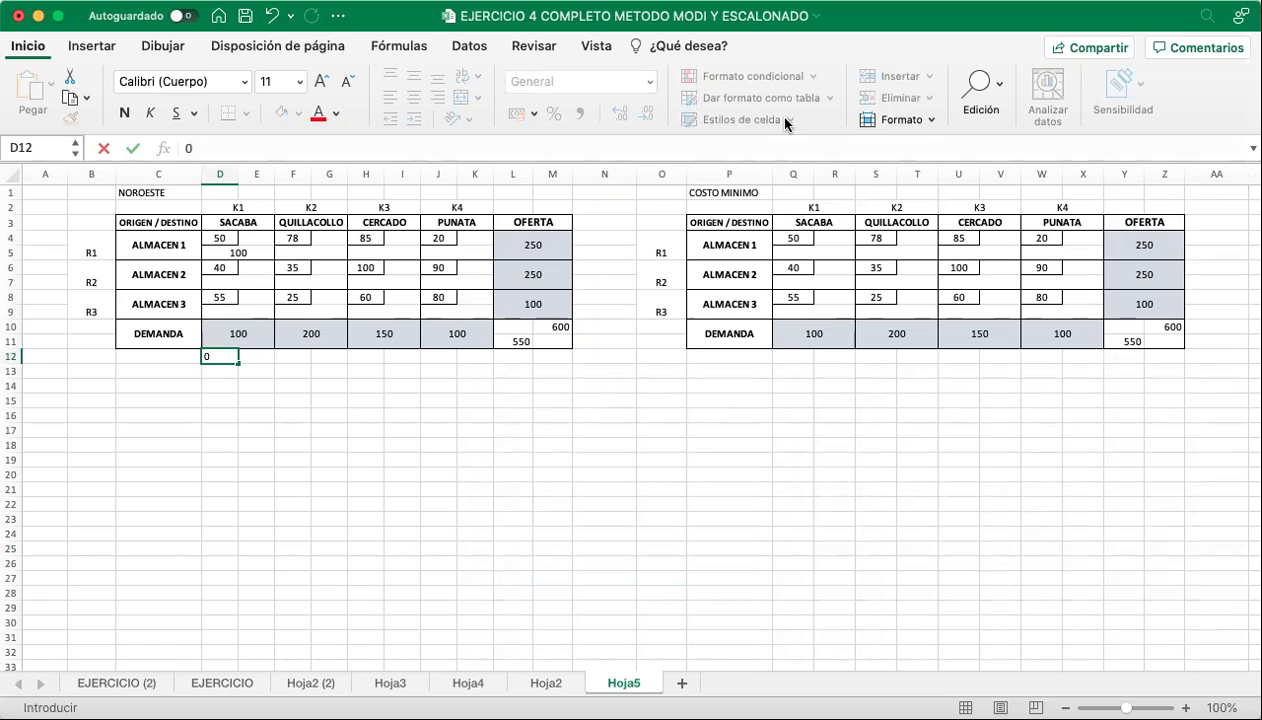
Enter 150 in N4 as the remaining supply of ALMACEN 1.
left_click(586, 236)
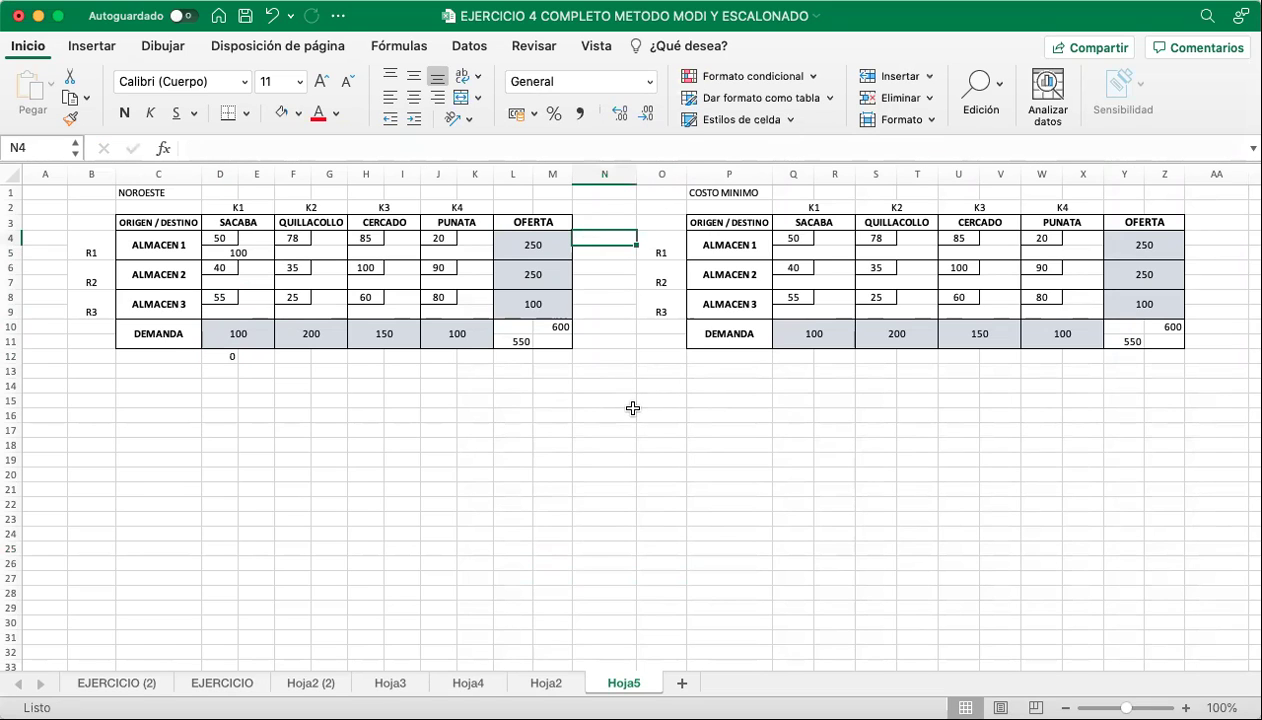
type("2")
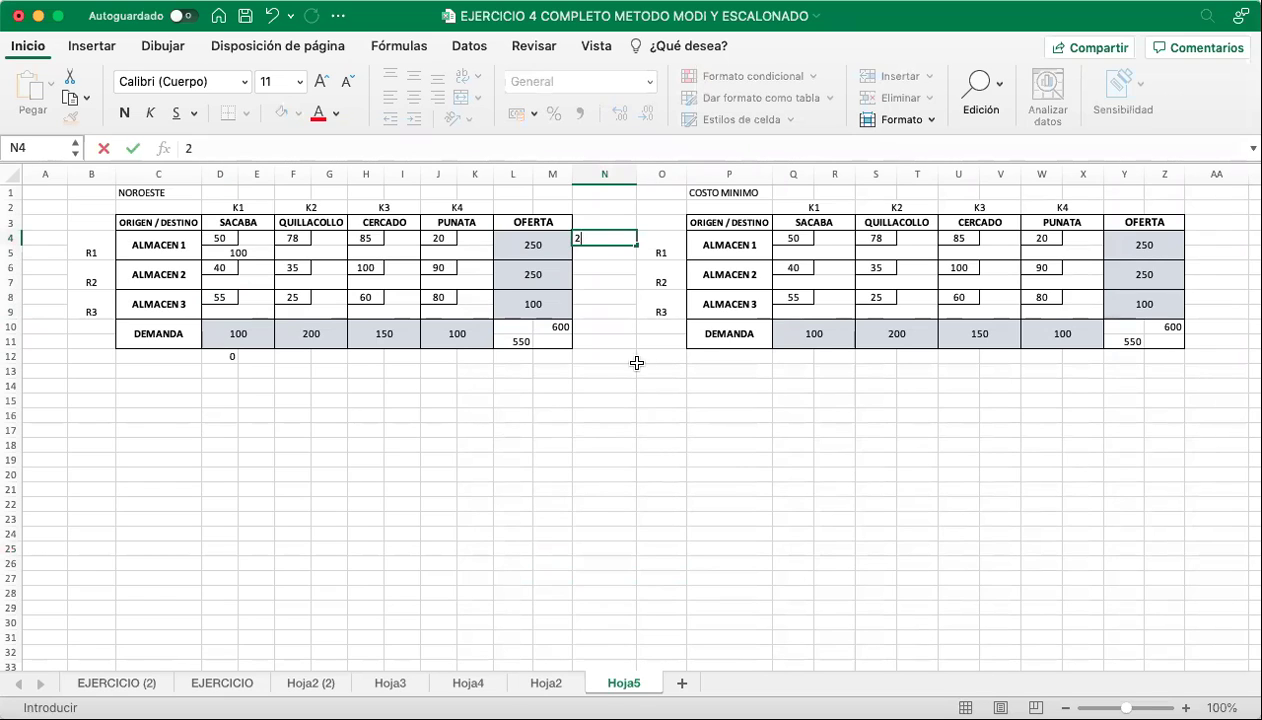
left_click(601, 236)
key("BackSpace")
type("150")
key("Return")
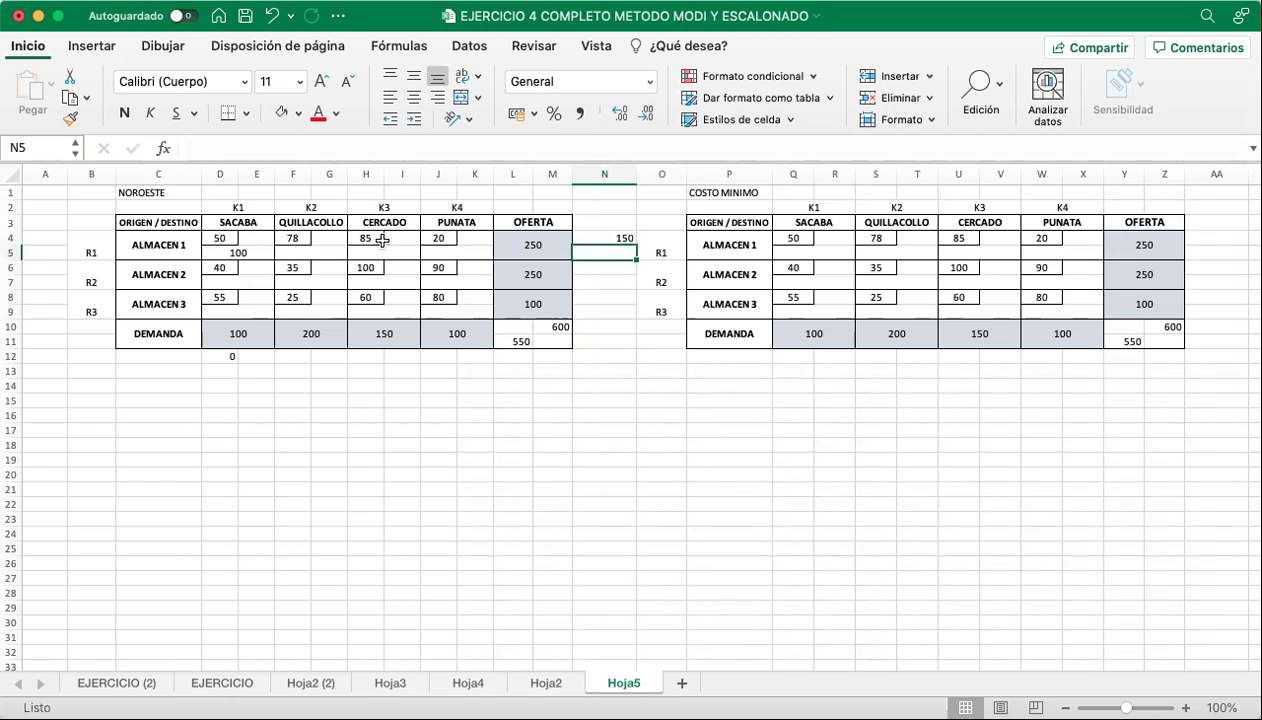
Shade the SACABA column cells of the NOROESTE table (D4:E9) light orange.
left_click(225, 240)
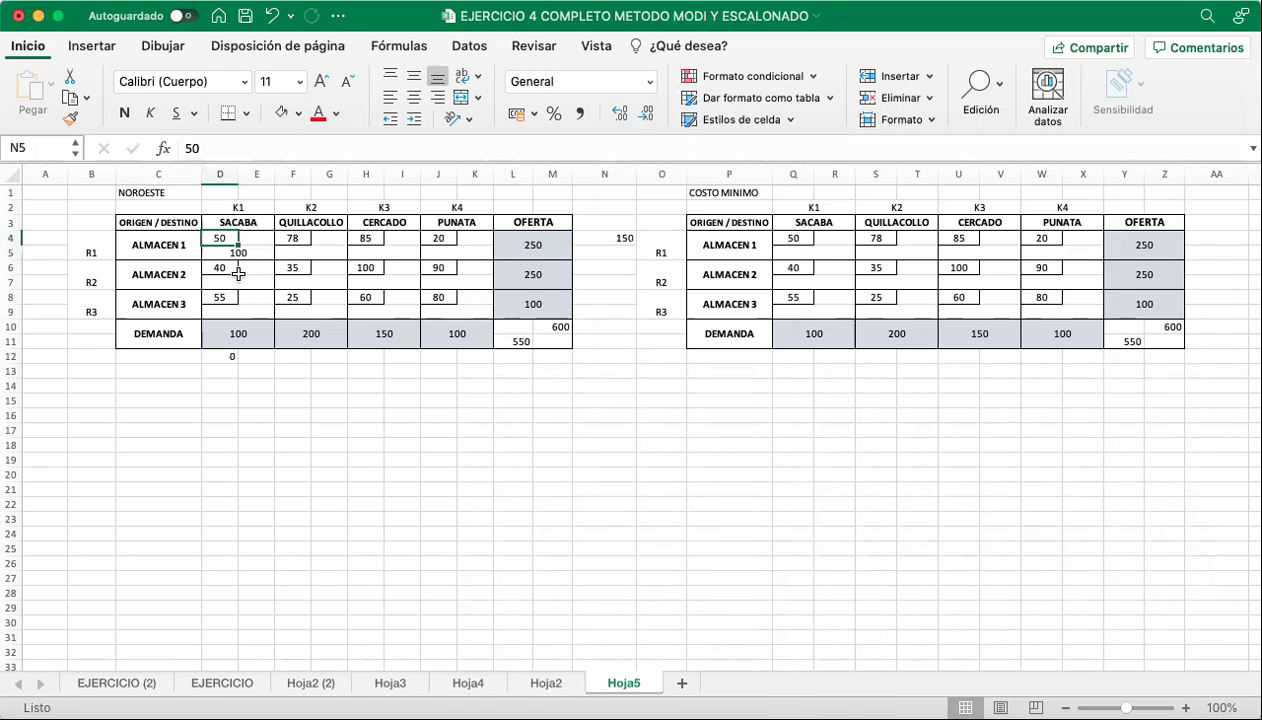
left_click_drag(239, 273, 243, 310)
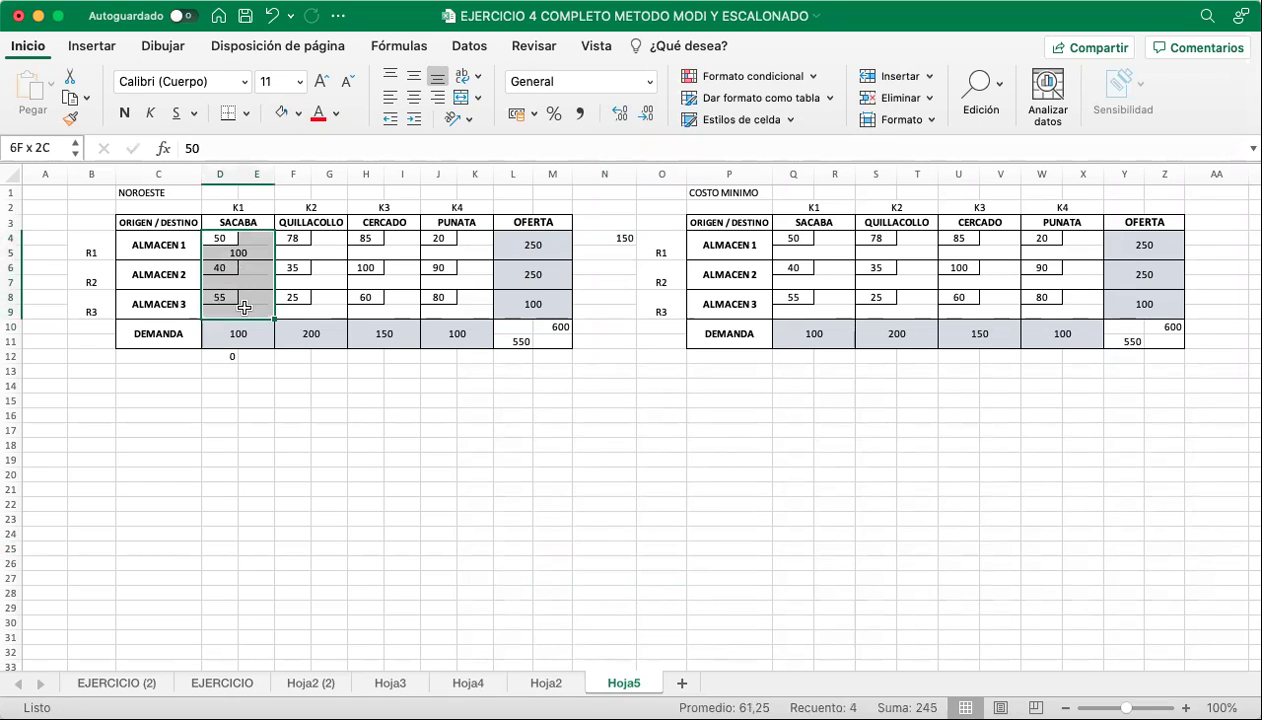
left_click(282, 112)
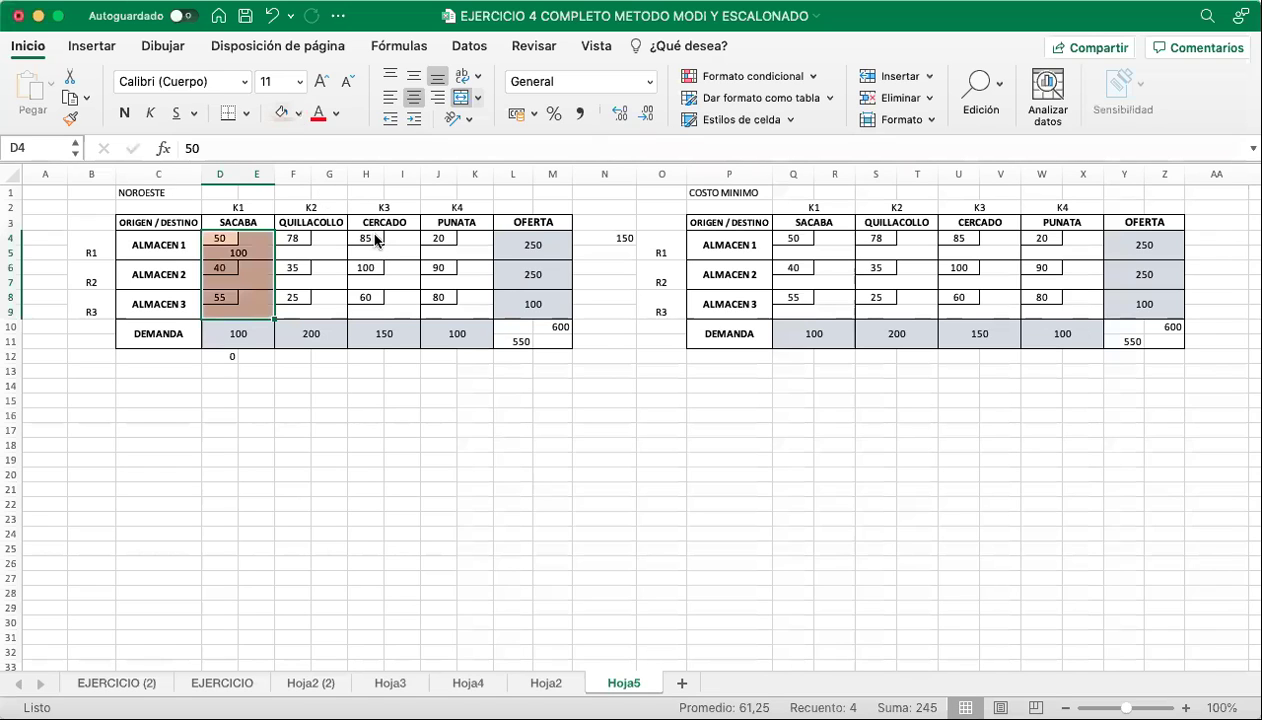
left_click(320, 293)
Allocate 150 from ALMACEN 1 to QUILLACOLLO in F5 and enter the remaining demand 50 in F12.
left_click(325, 250)
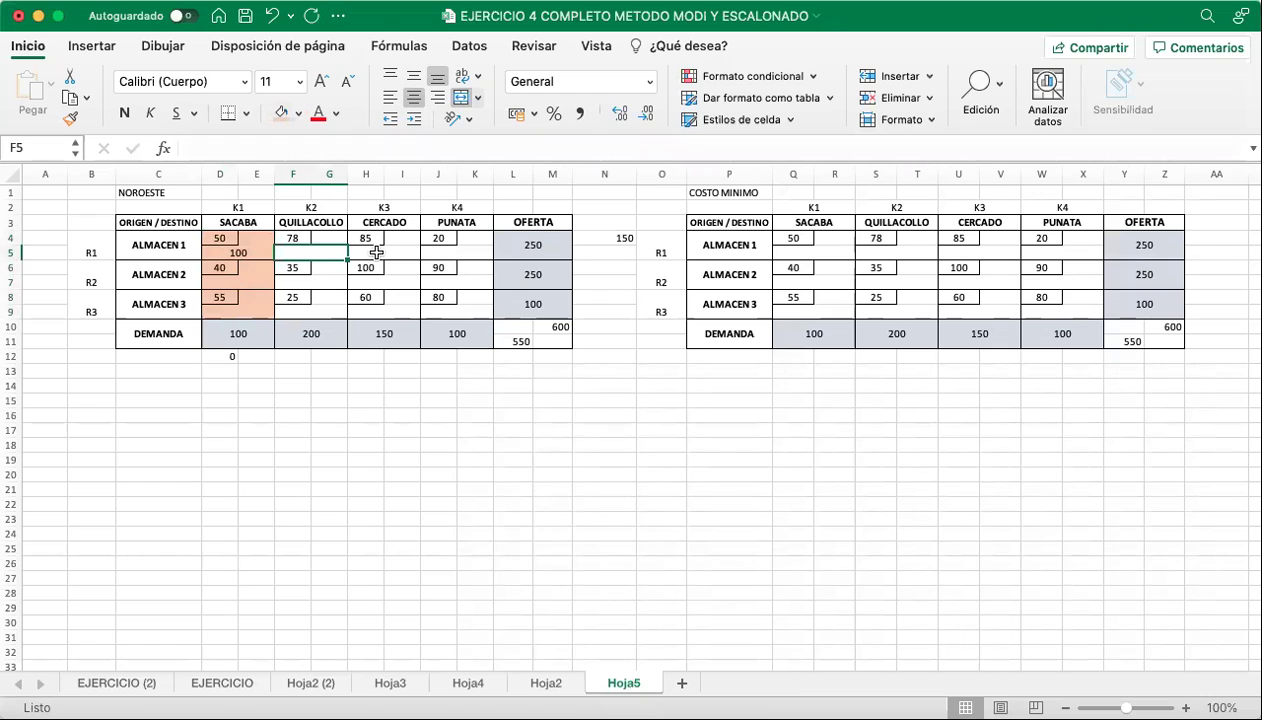
type("150")
key("Return")
key("Return")
key("Return")
key("Return")
key("Return")
key("Return")
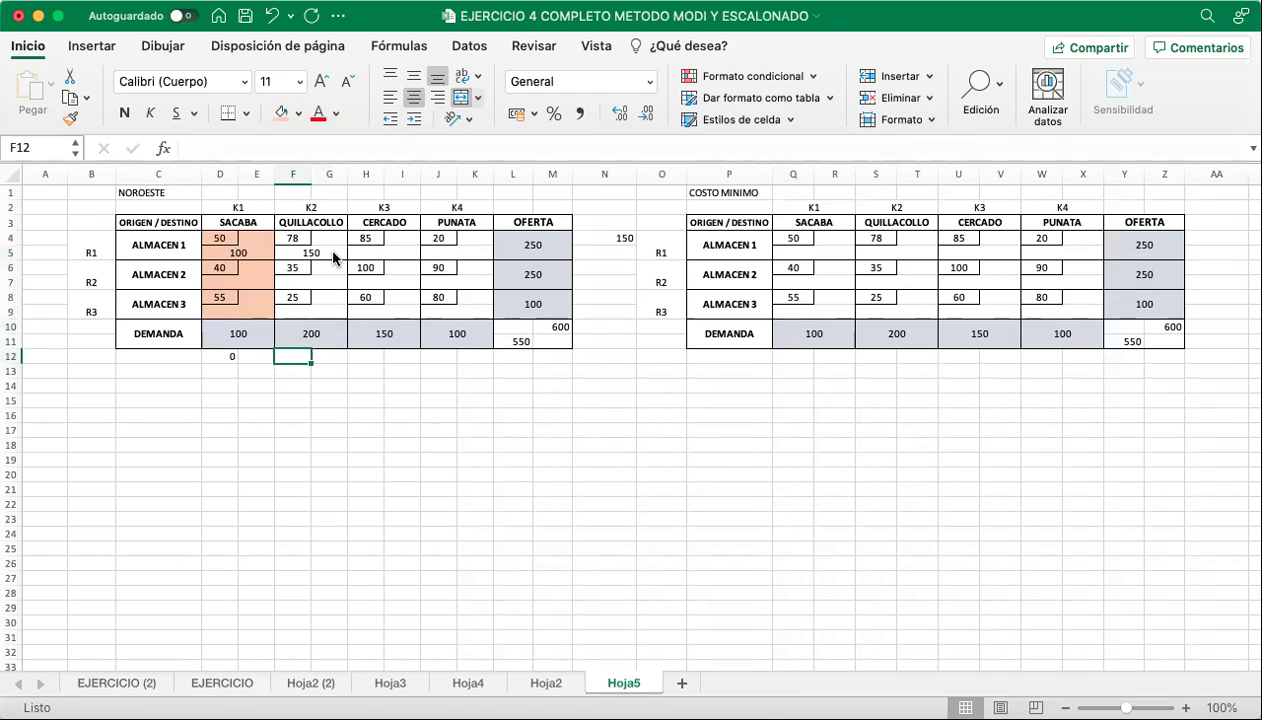
type("50")
key("Return")
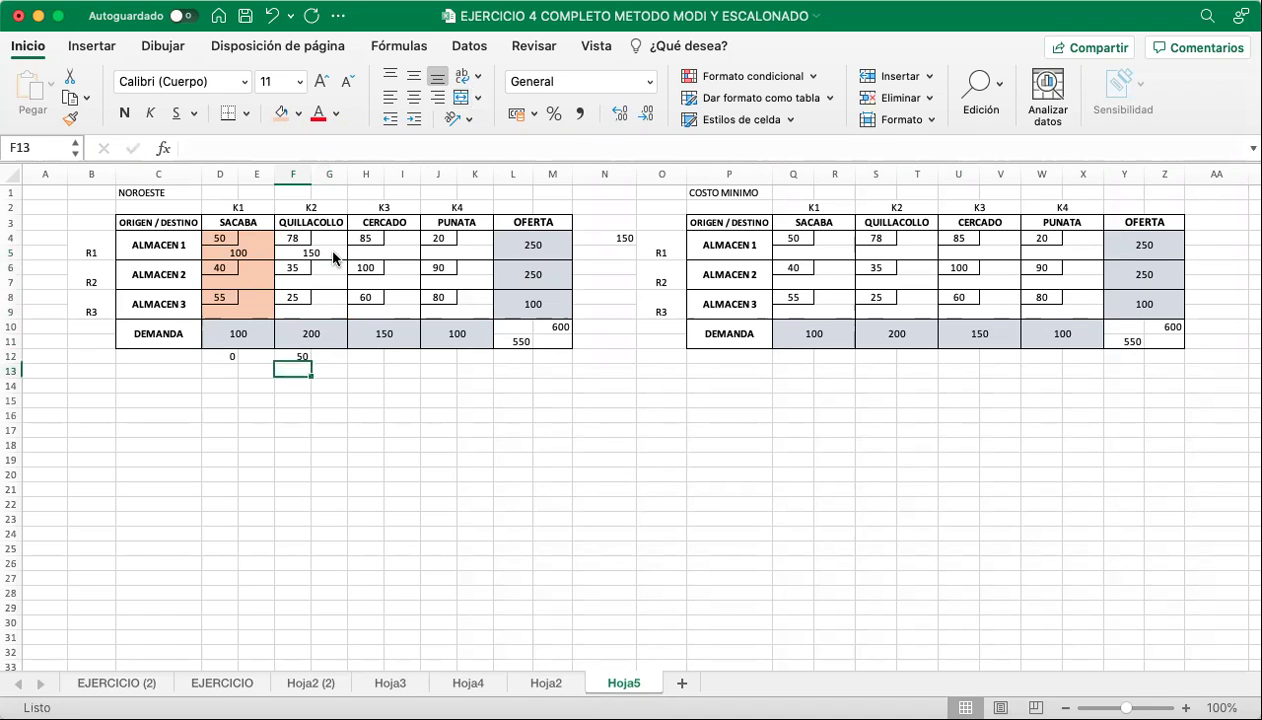
Shade the ALMACEN 1 row cells of the NOROESTE table (D4:K5) light orange.
left_click_drag(225, 233, 482, 253)
left_click(280, 113)
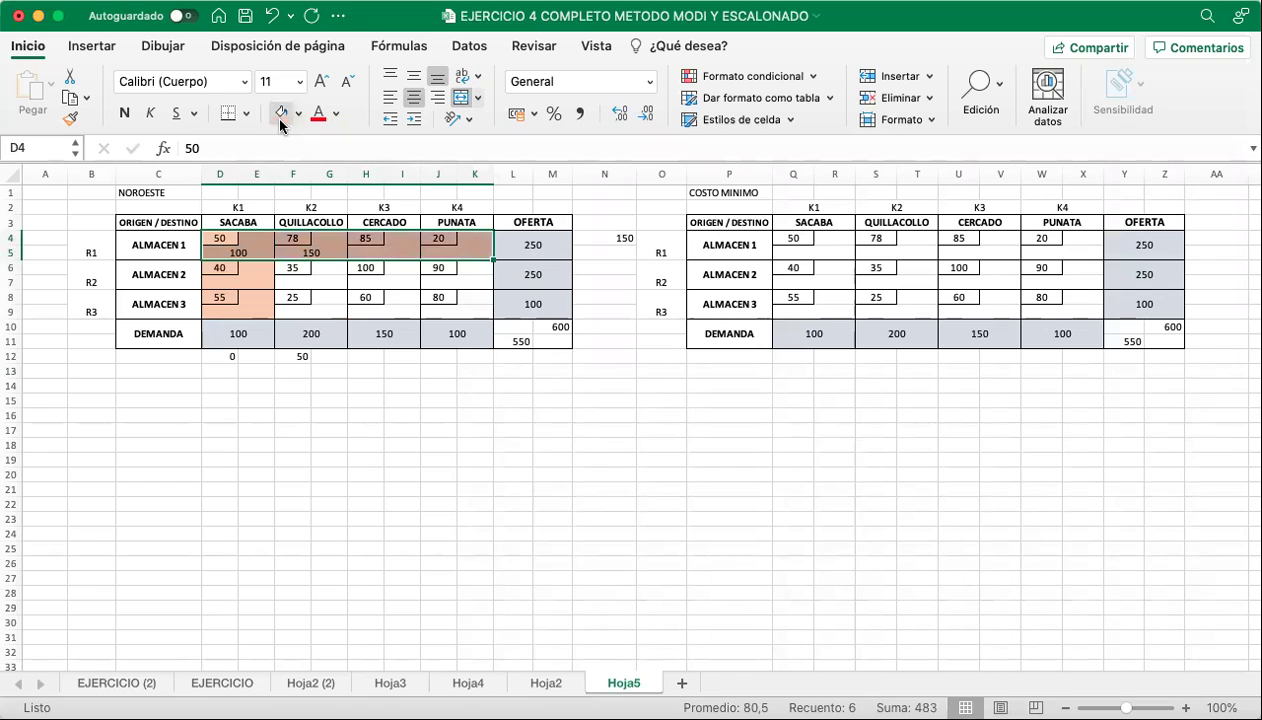
left_click(362, 452)
left_click(338, 282)
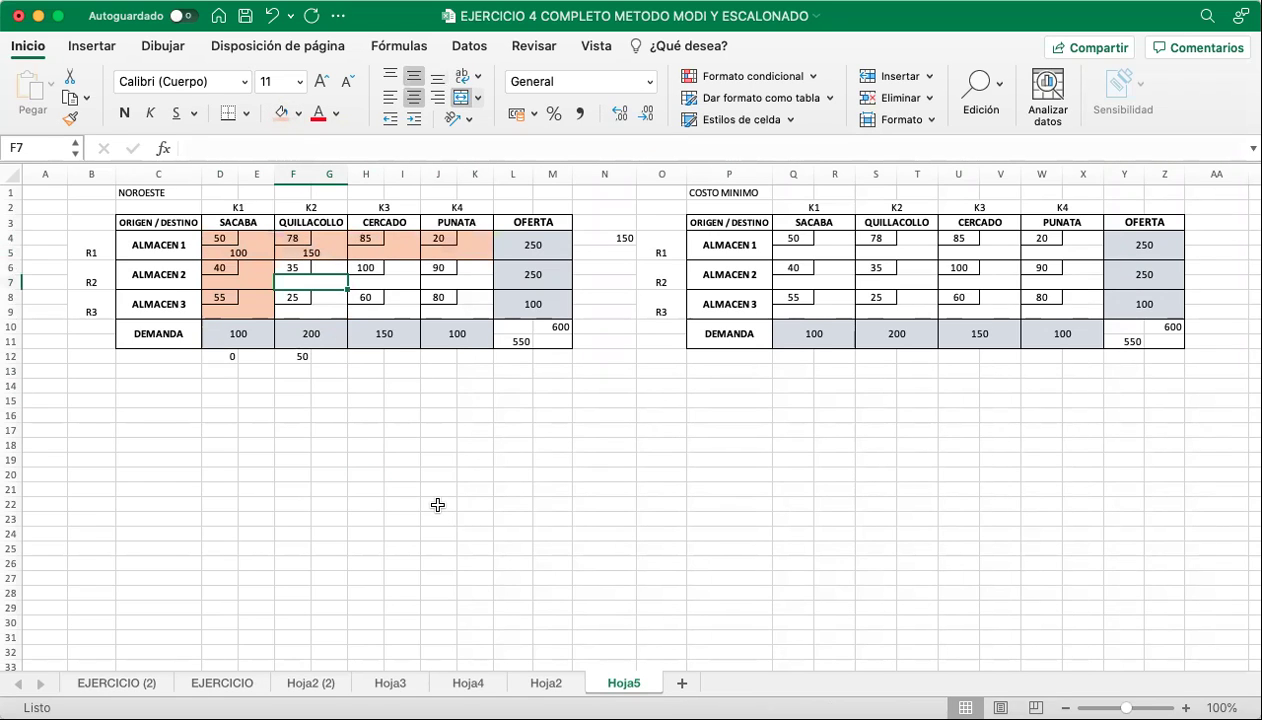
left_click(296, 356)
left_click(545, 289)
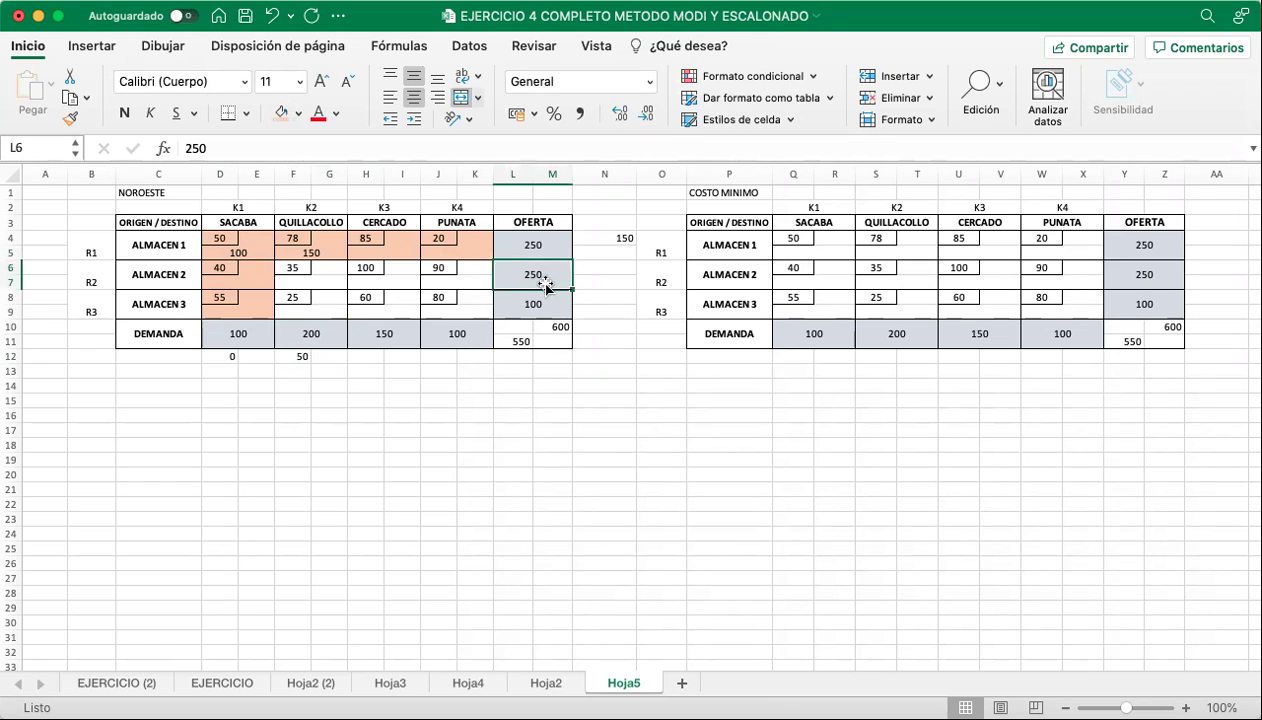
left_click(546, 289)
left_click(546, 287)
left_click(615, 400)
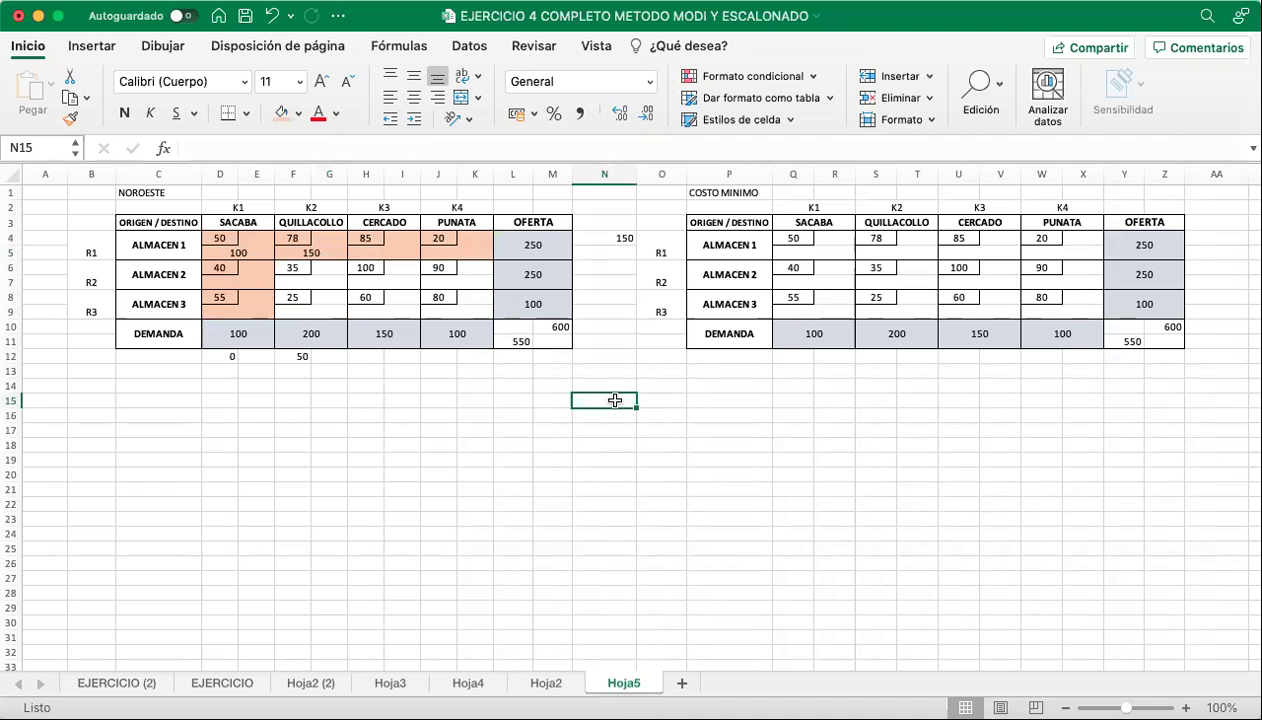
left_click_drag(505, 327, 538, 341)
Undo all allocations, remaining supply and demand entries, and orange shading in the NOROESTE table.
key("super+z")
key("super+z")
key("super+z")
key("super+z")
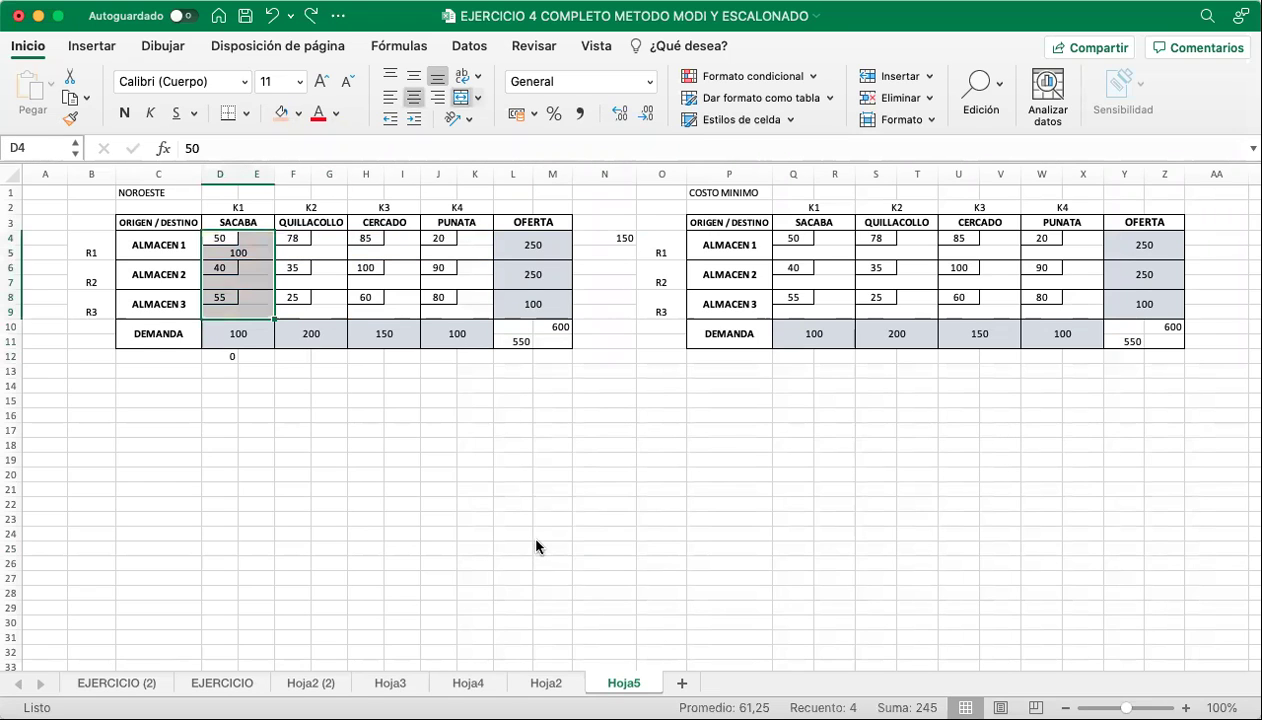
key("super+z")
key("super+z")
key("super+z")
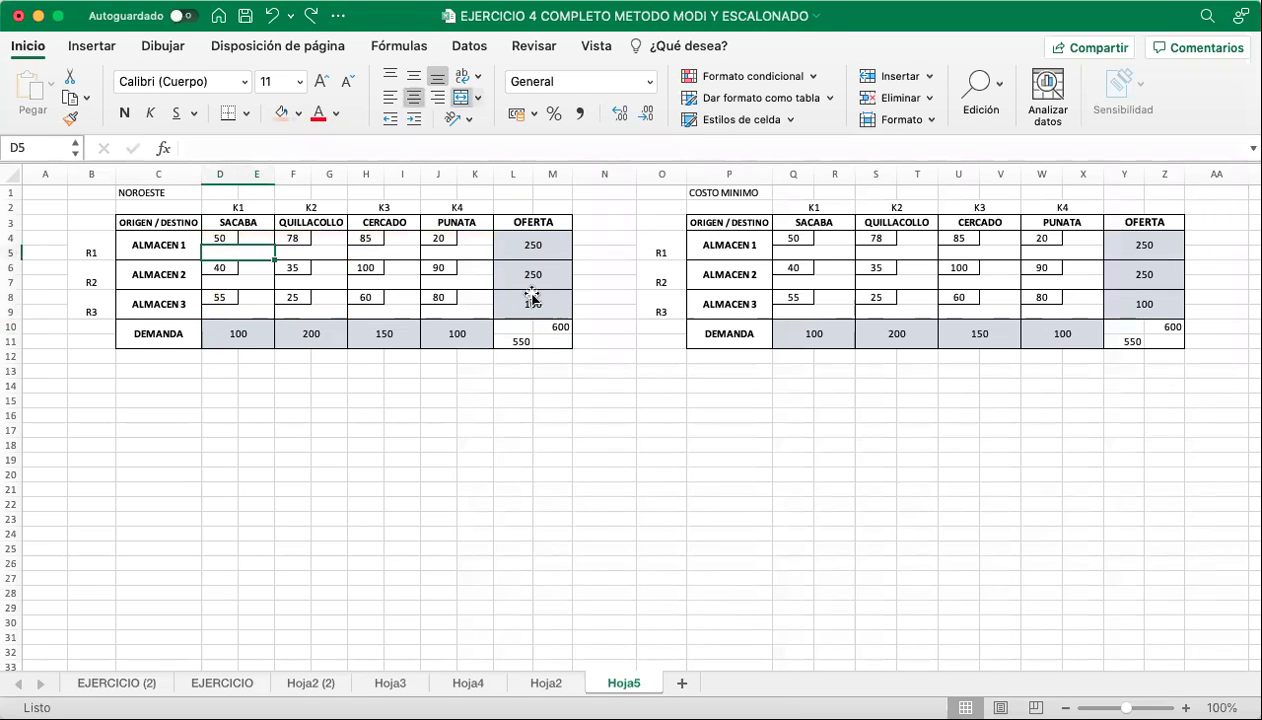
key("super+y")
key("super+y")
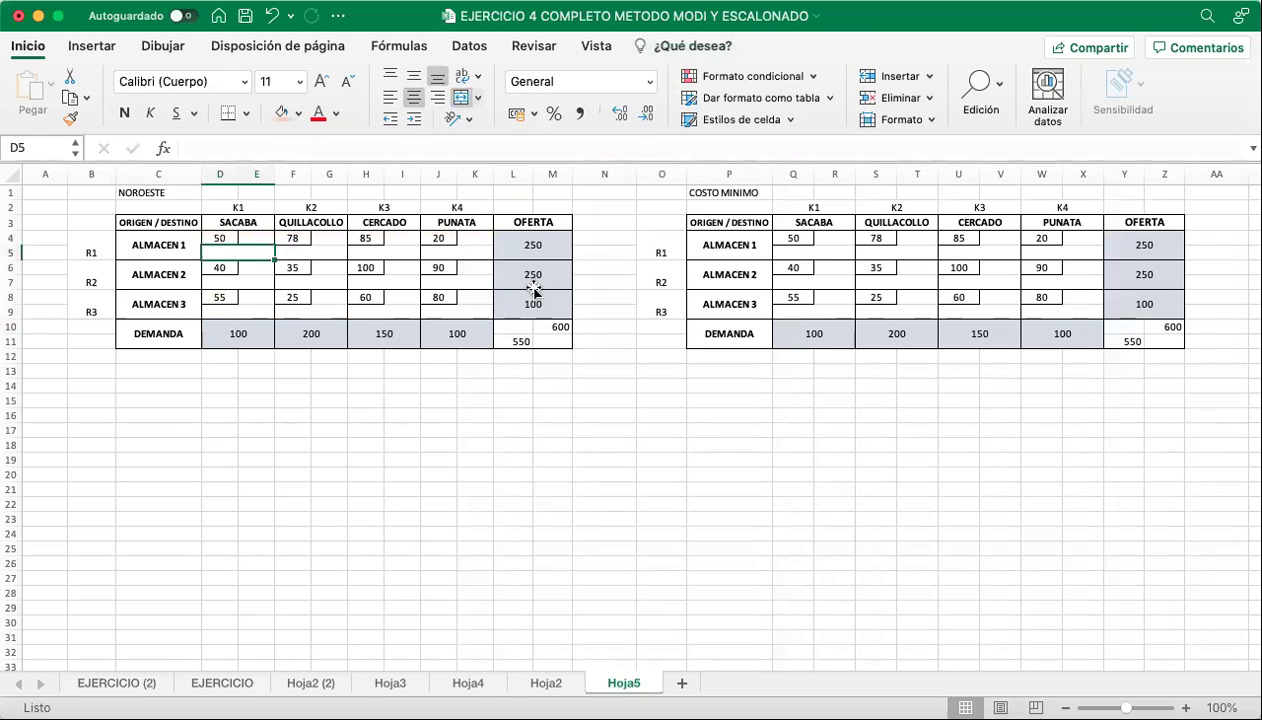
Examine the OFERTA values and compare the total supply and total demand cells of the NOROESTE table.
left_click(530, 250)
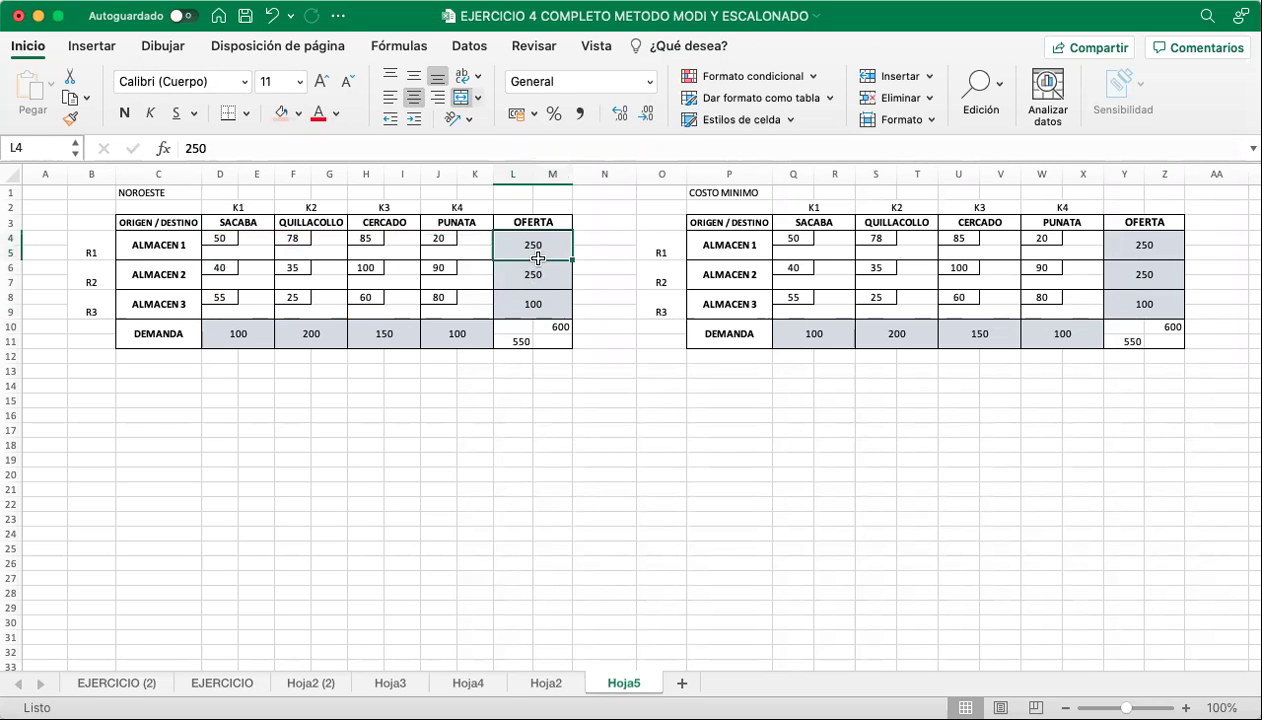
left_click(537, 311)
left_click(428, 429)
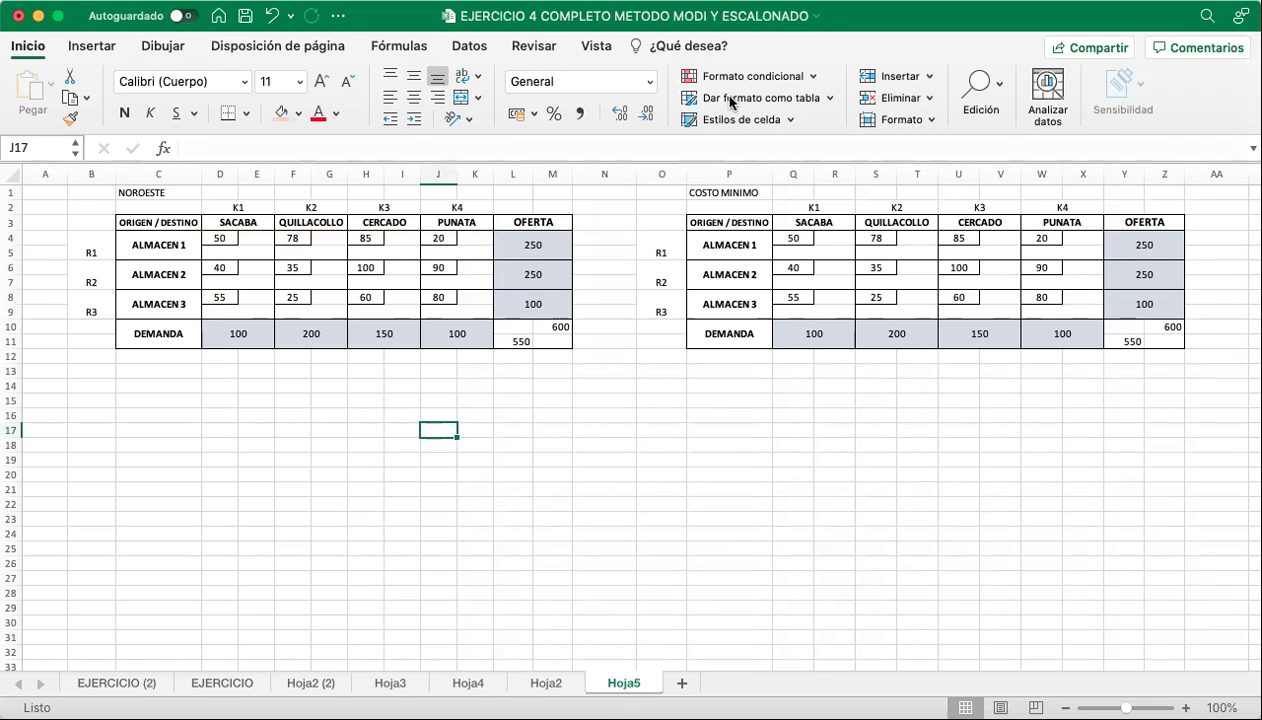
left_click(512, 499)
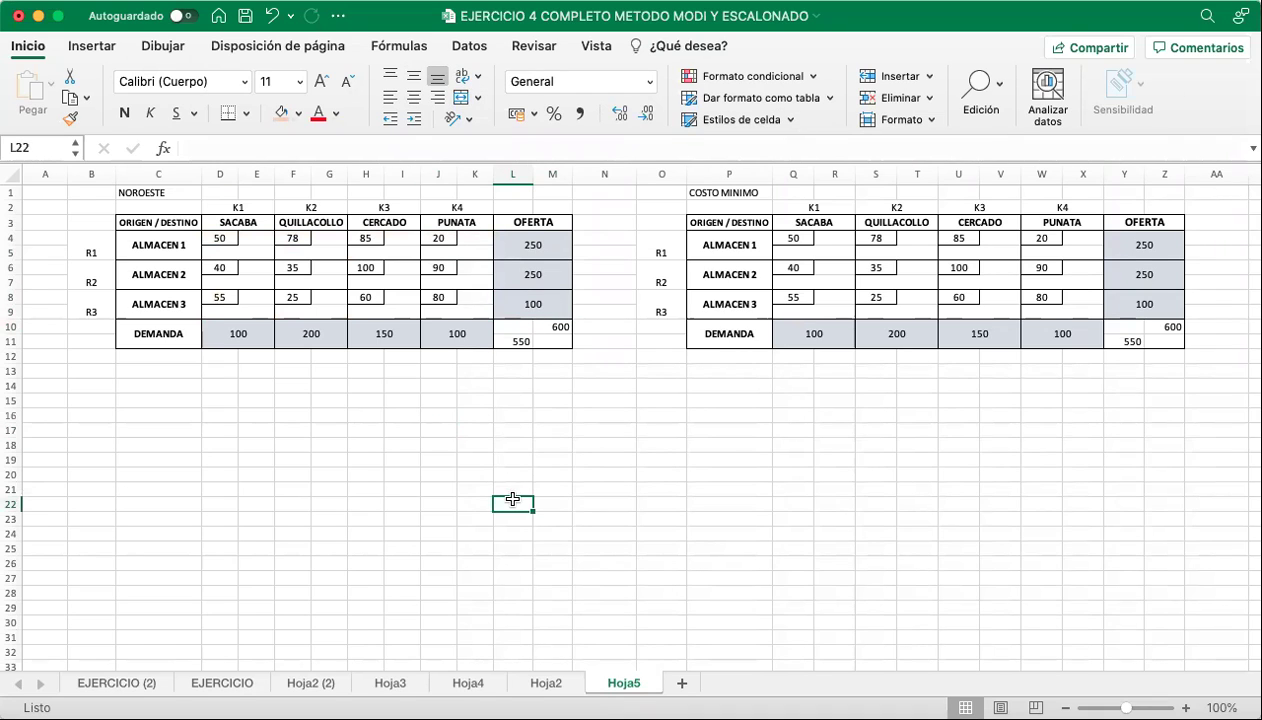
left_click_drag(503, 328, 543, 340)
left_click(543, 330)
left_click(535, 362)
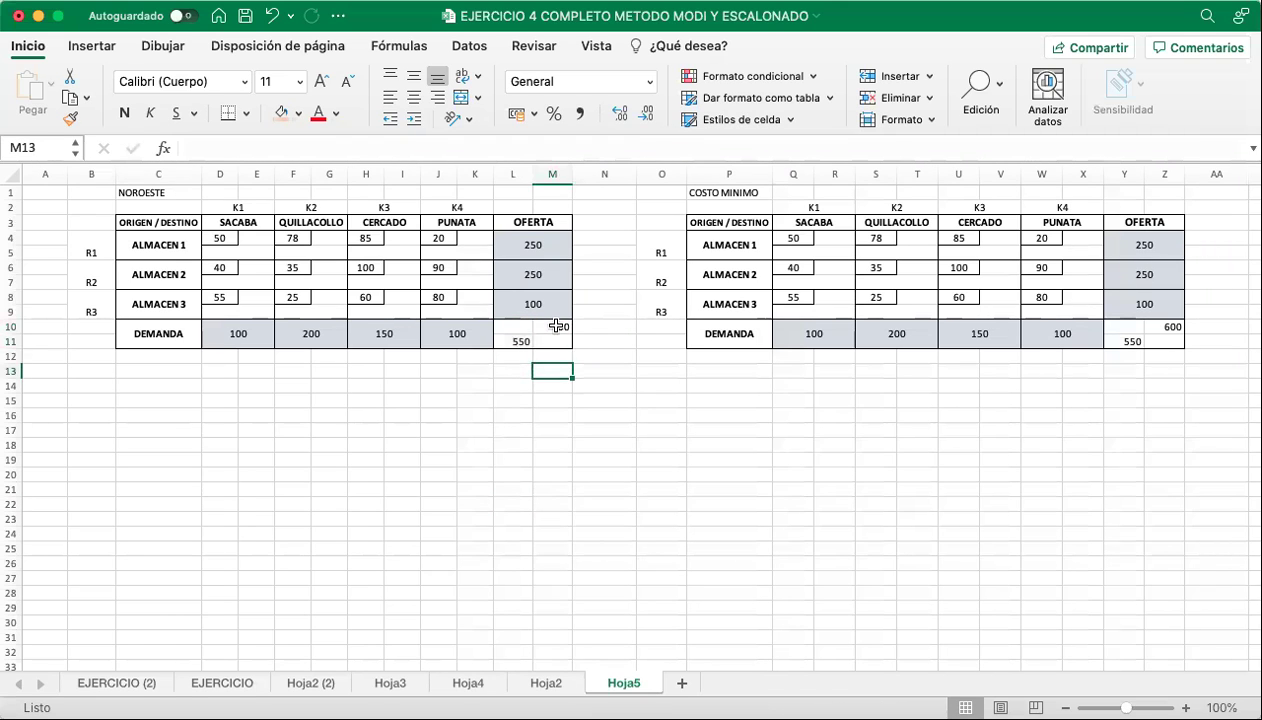
left_click(549, 324)
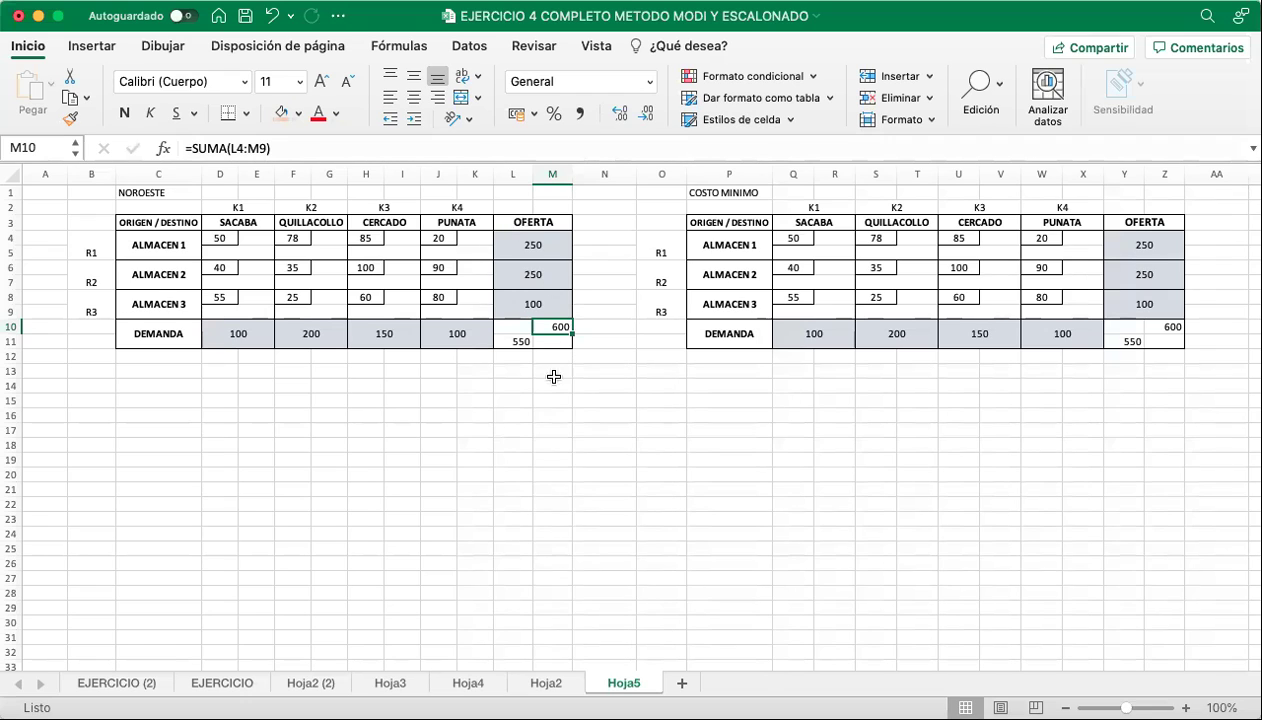
left_click(520, 340)
left_click(535, 384)
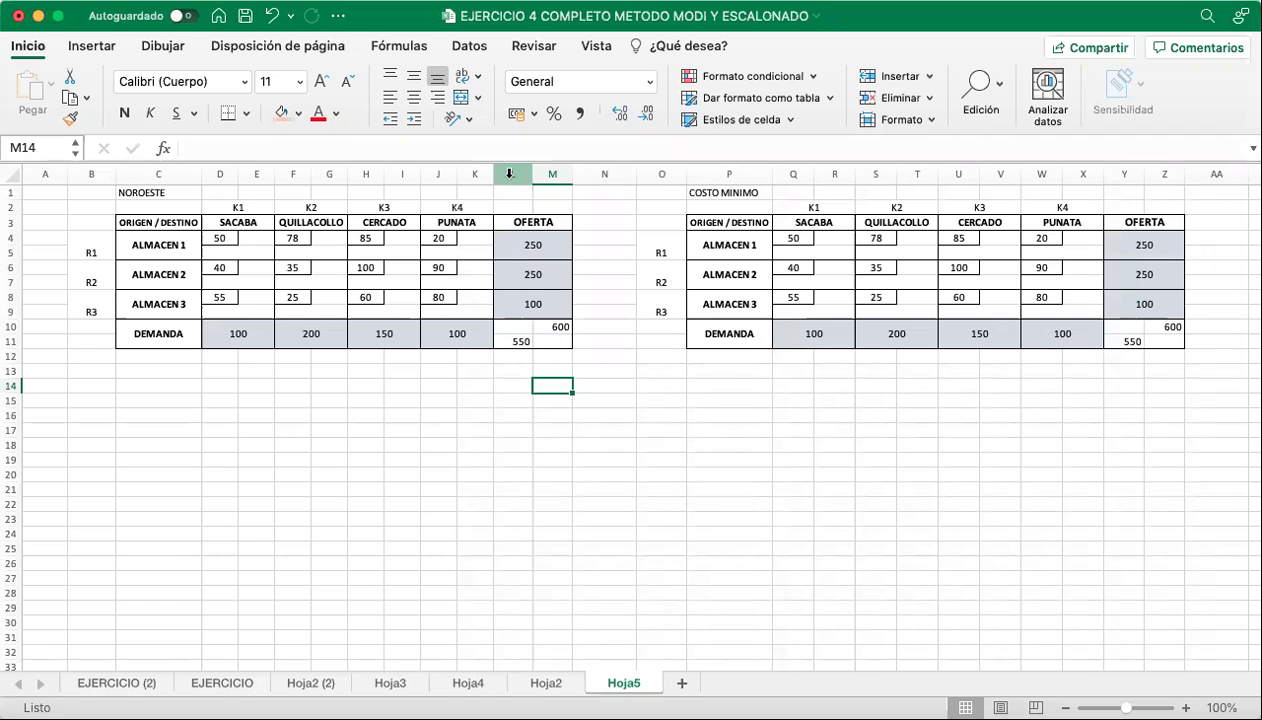
Insert two blank columns before the OFERTA column of the NOROESTE table.
left_click_drag(509, 174, 543, 170)
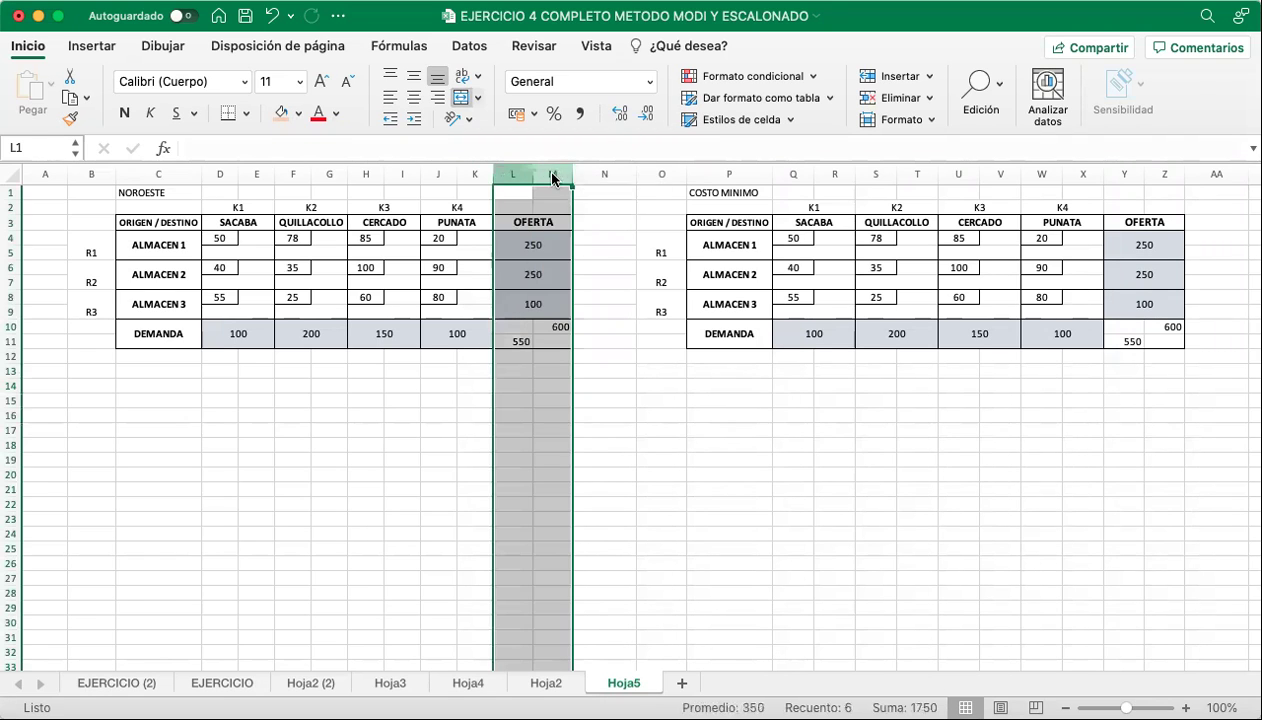
right_click(543, 170)
left_click(597, 270)
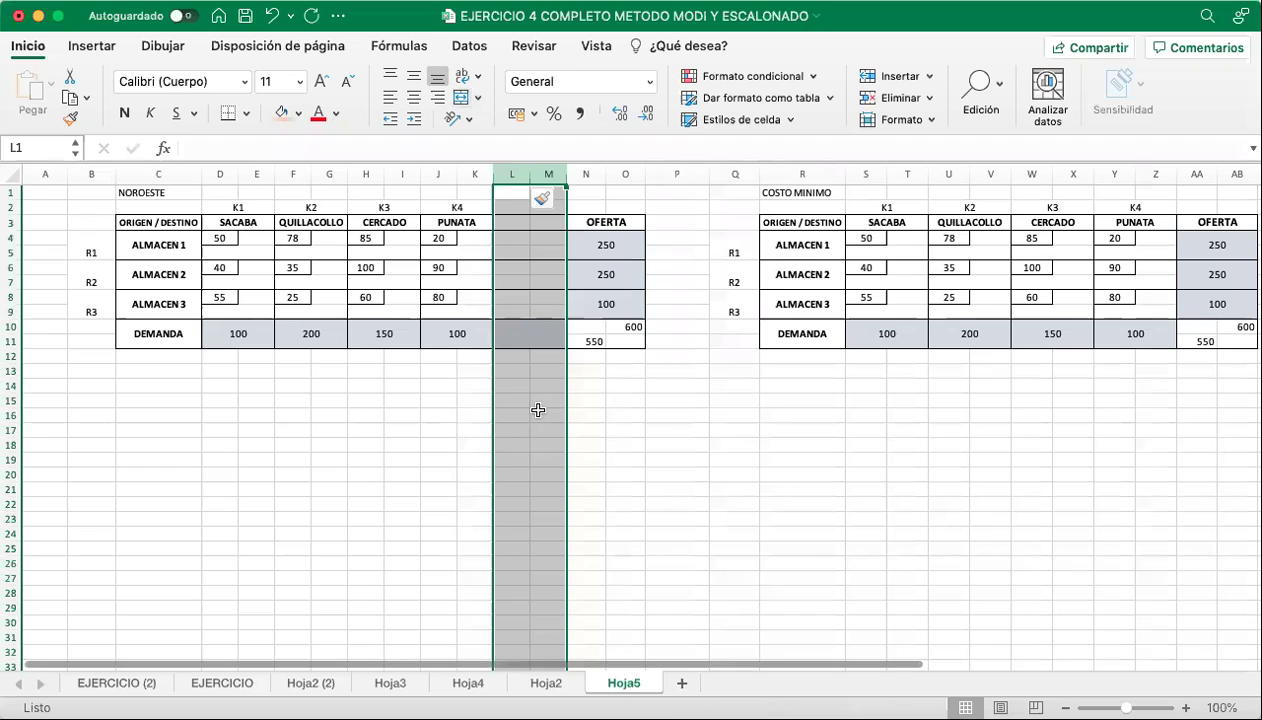
left_click(514, 441)
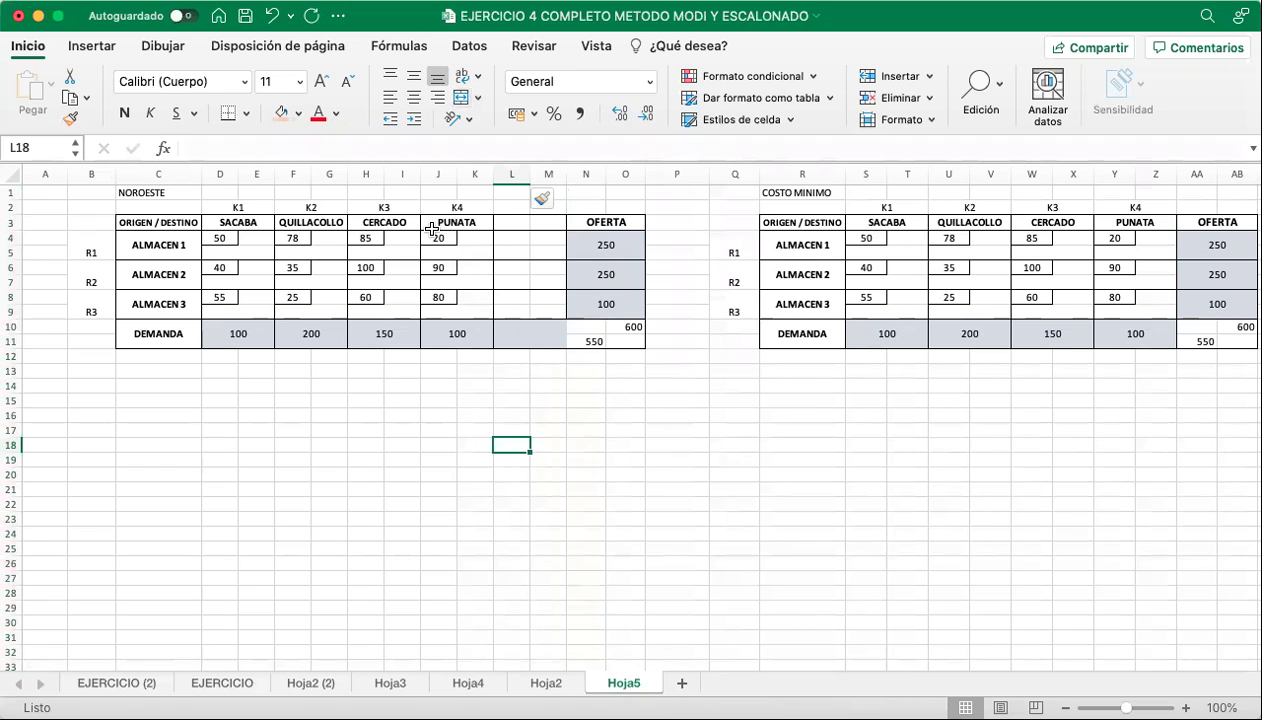
Copy the PUNATA column (J3:K11) into the blank columns starting at L3 and rename the copy's header F.
left_click_drag(431, 227, 462, 333)
key("super+c")
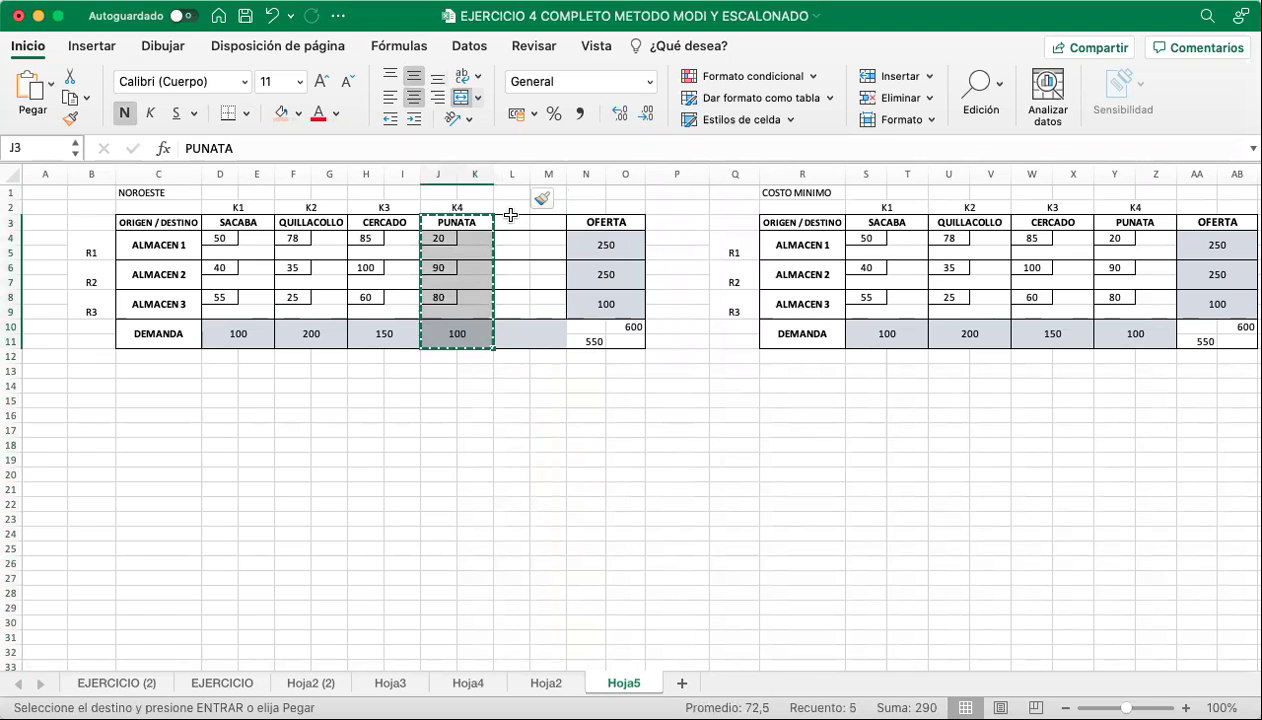
left_click(510, 215)
key("super+v")
left_click(524, 229)
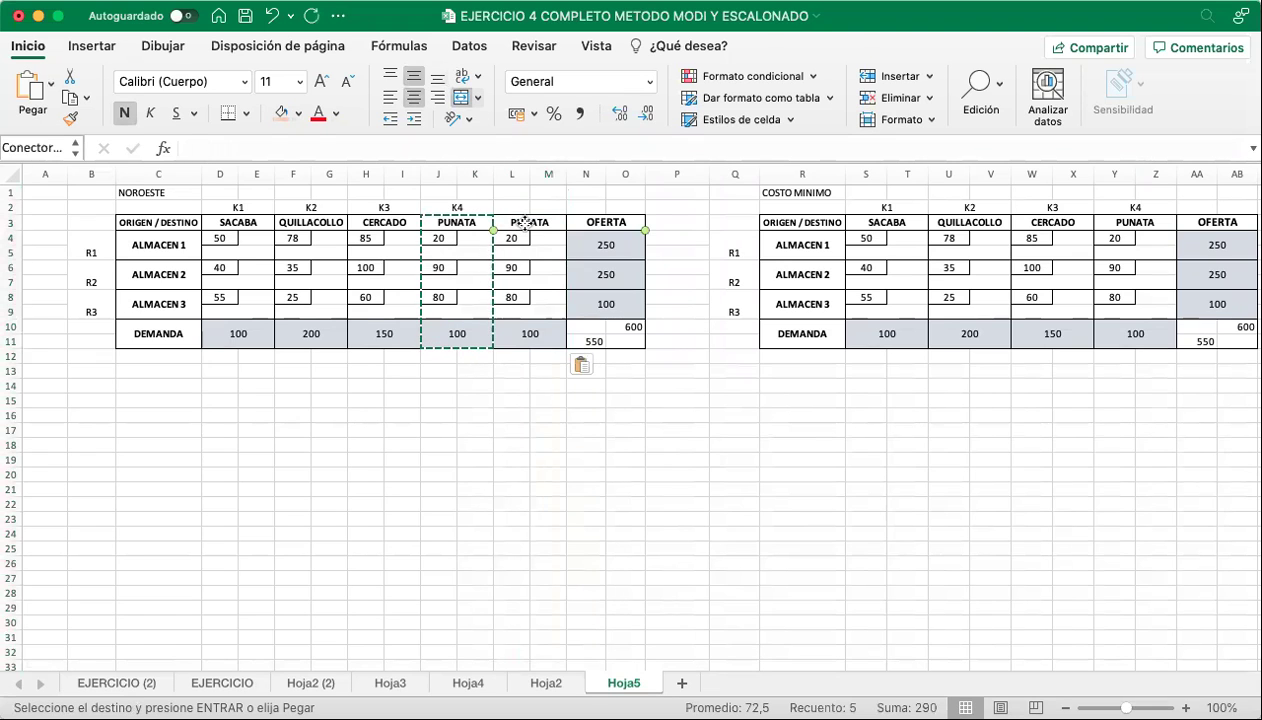
left_click(524, 225)
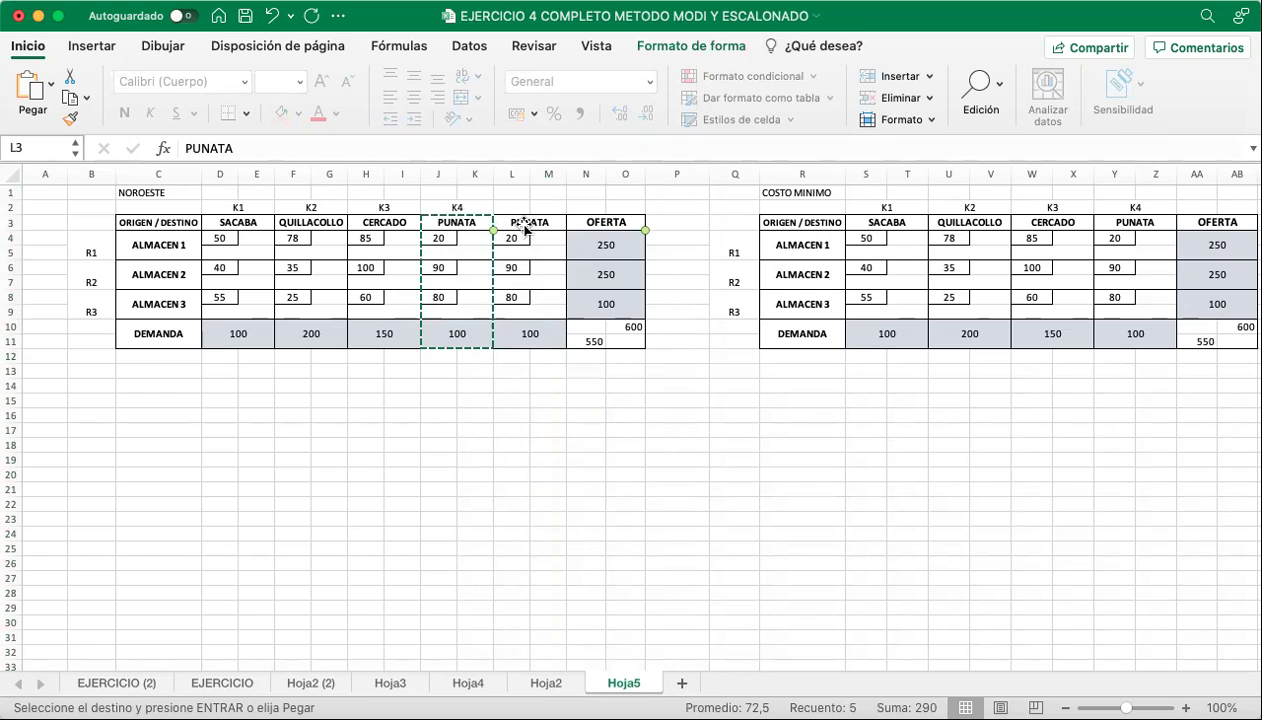
left_click(546, 222)
type("FI")
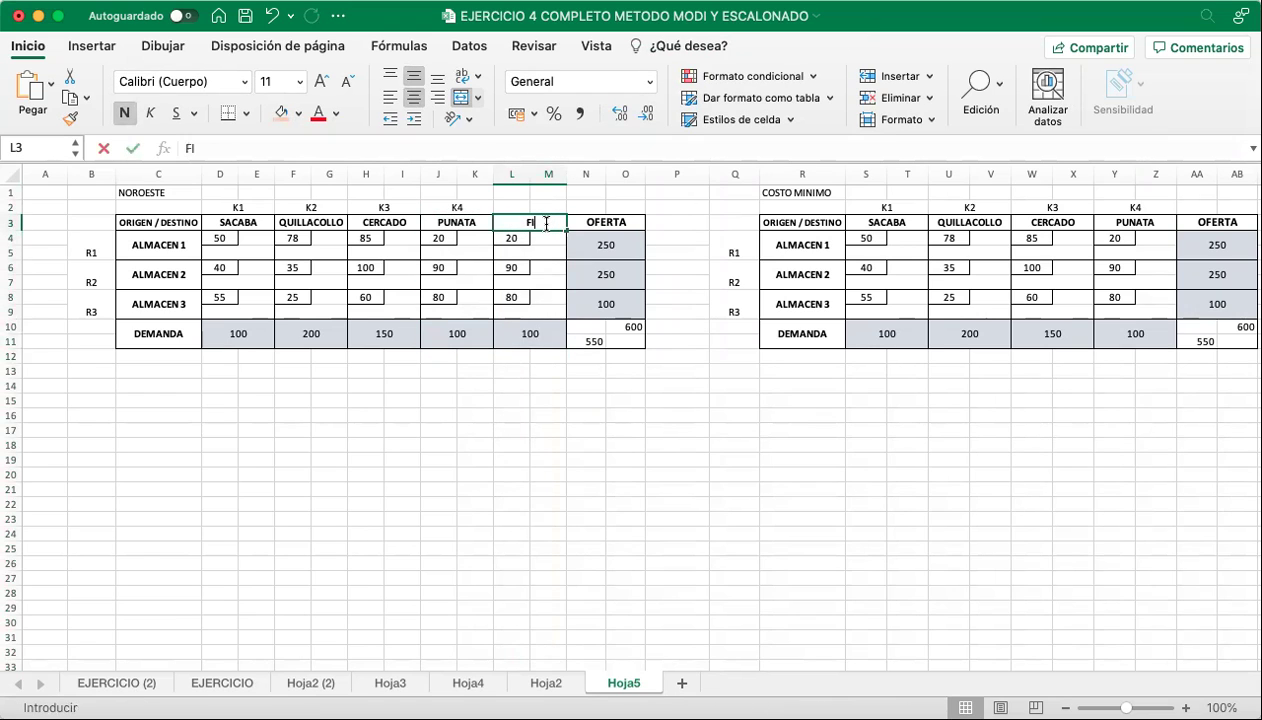
key("Return")
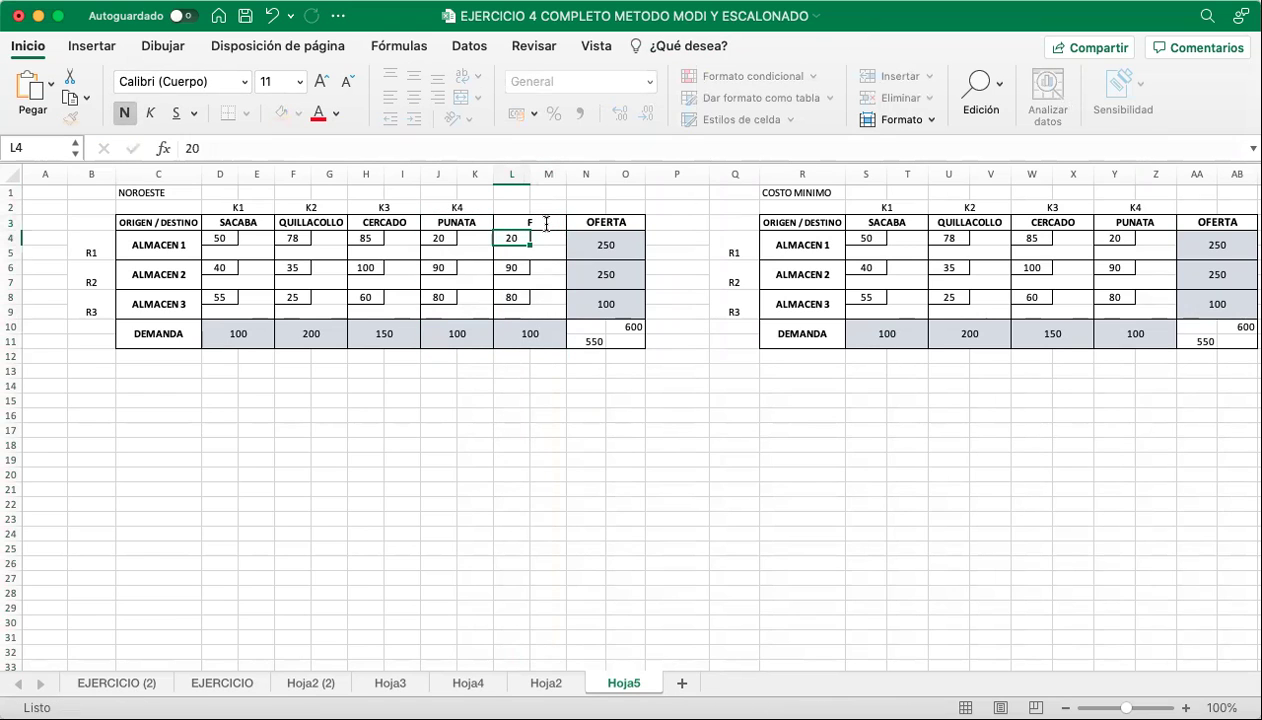
Set the costs of column F to 0 for all three warehouses in L4, L6 and L8.
type("0")
key("Return")
key("Return")
type("0")
key("Return")
key("Return")
type("0")
key("Return")
key("Return")
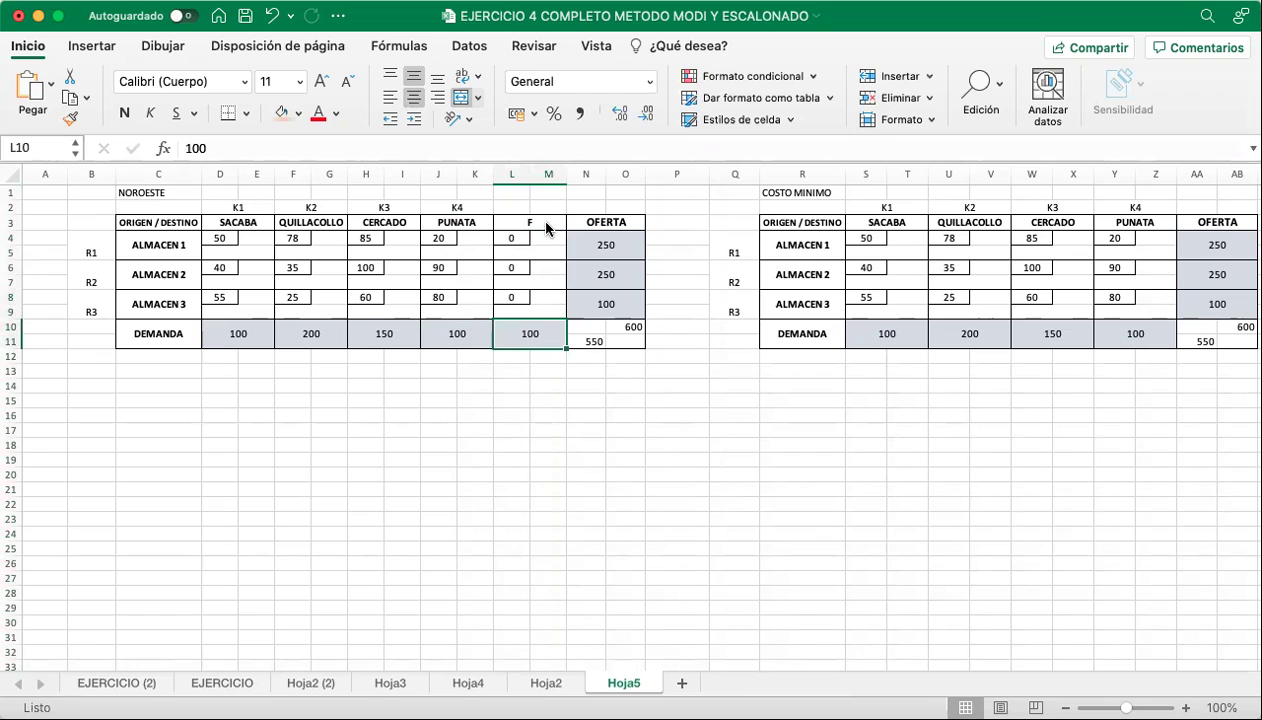
Extend the total demand formula in N11 to include column F, and set the demand of F to 50.
double_click(588, 341)
left_click_drag(494, 351, 556, 347)
key("Return")
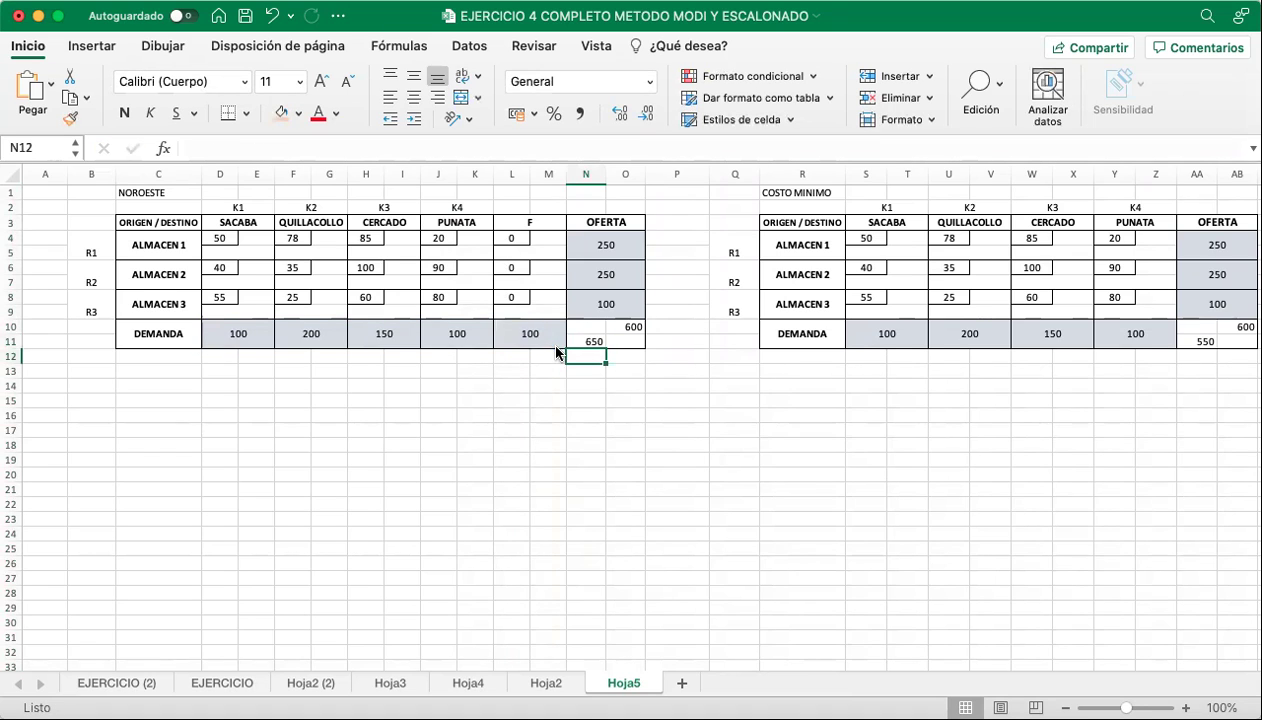
left_click(531, 332)
type("50")
key("Return")
left_click(628, 486)
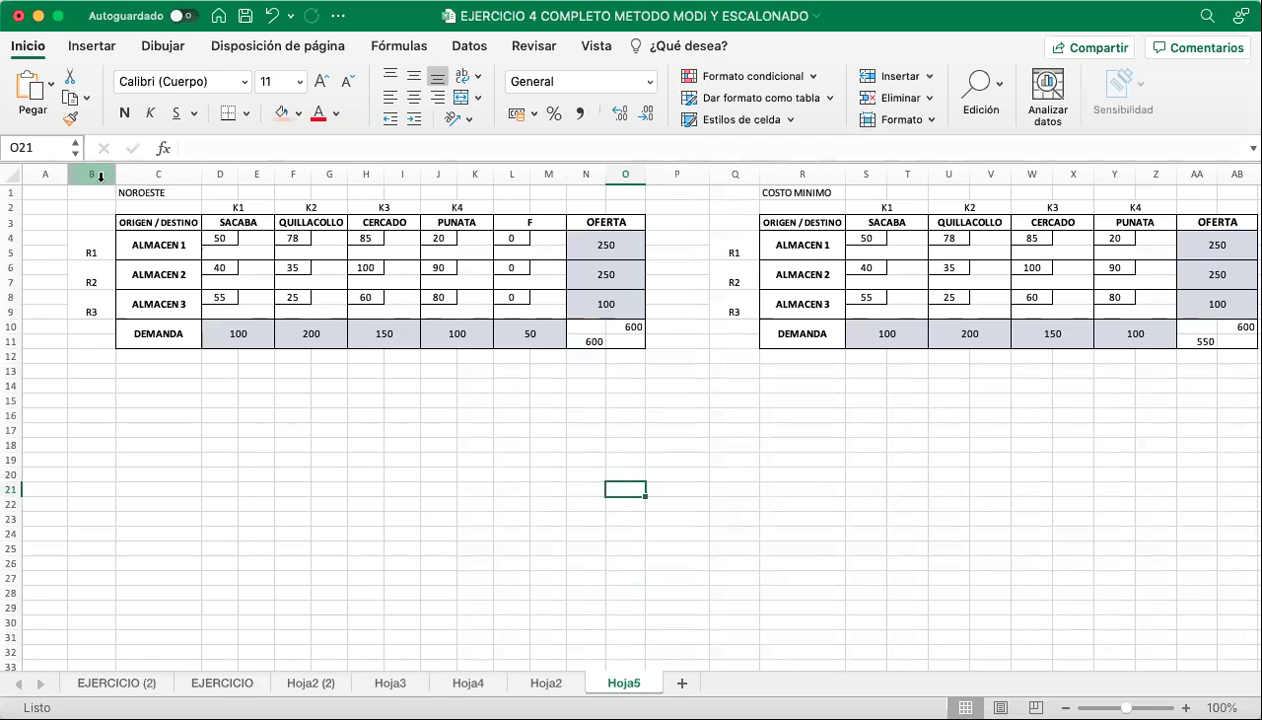
Copy the whole NOROESTE table (columns B to O) over the COSTO MINIMO table, starting at column Q.
left_click_drag(96, 172, 629, 208)
key("super+c")
left_click(740, 175)
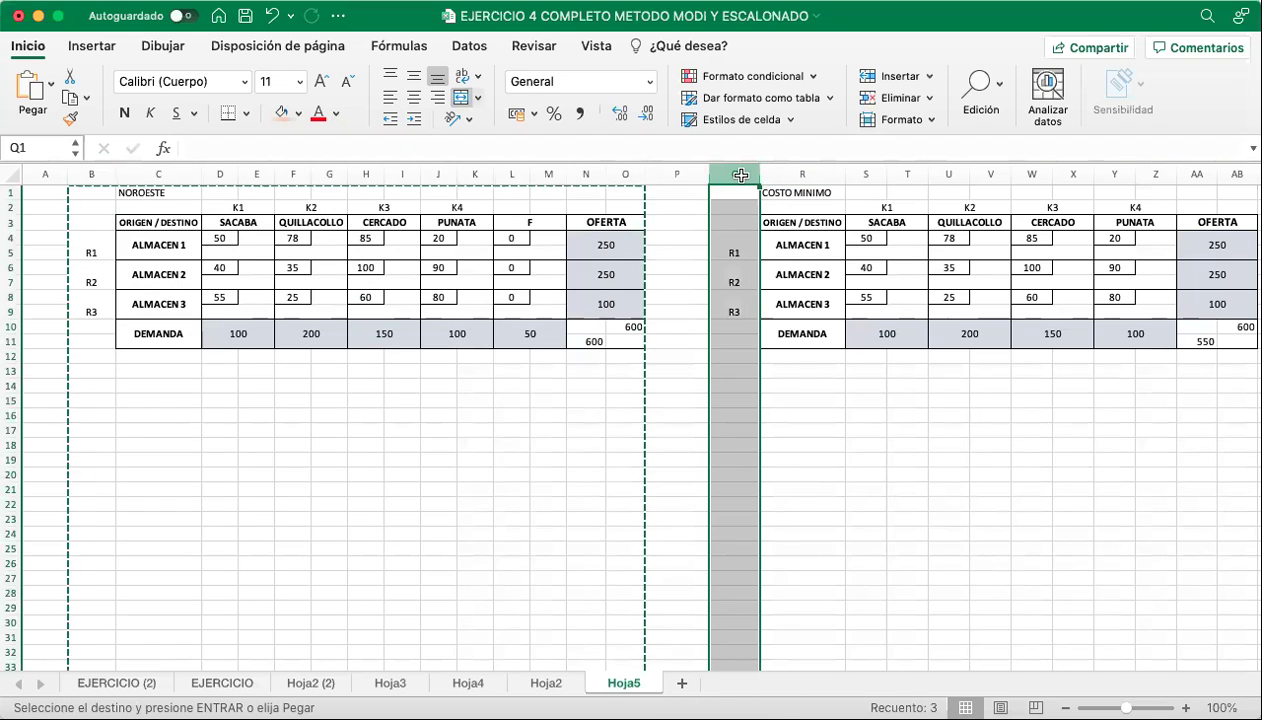
key("super+v")
left_click(825, 430)
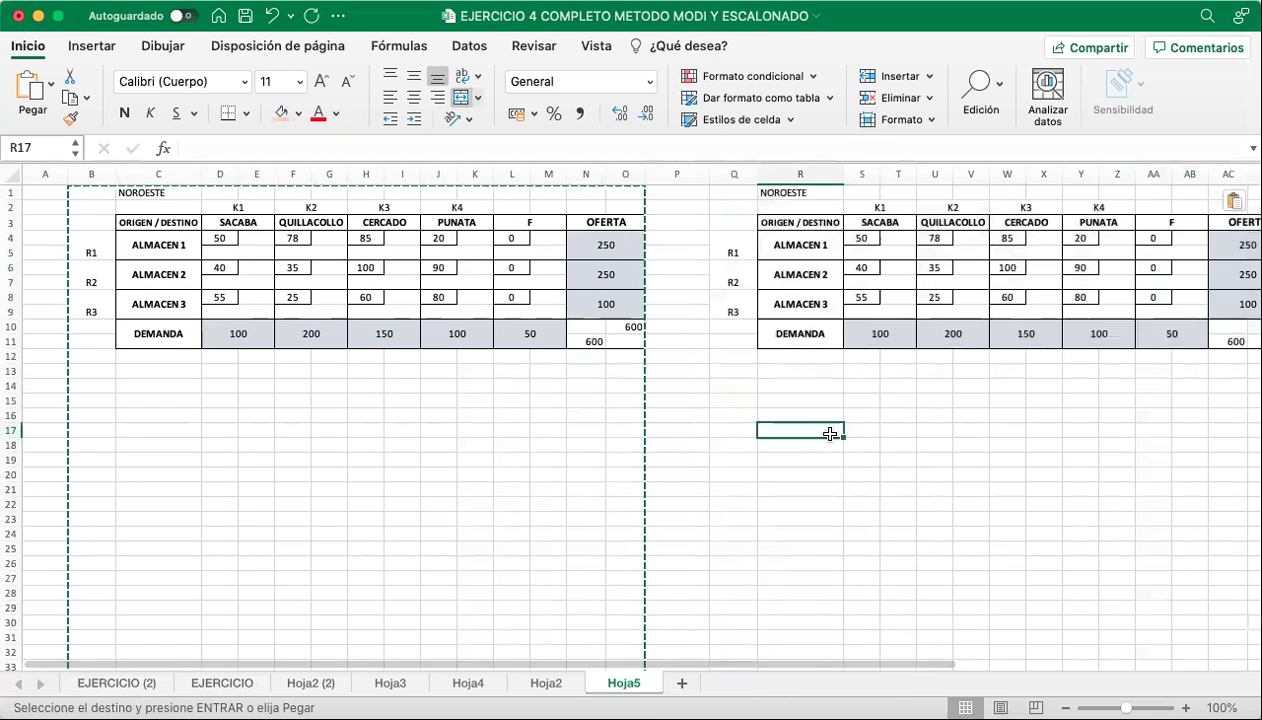
key("Up")
key("Left")
key("Left")
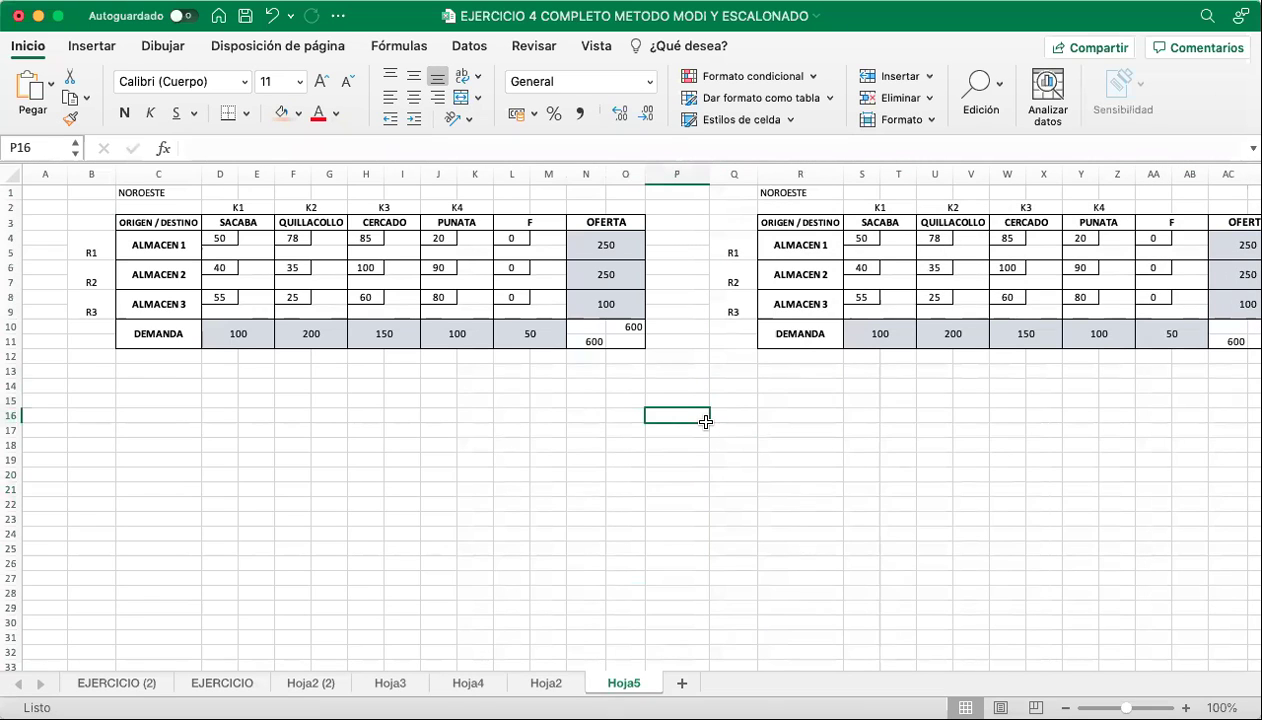
left_click(600, 175)
left_click_drag(603, 176, 625, 179)
left_click_drag(588, 326, 632, 341)
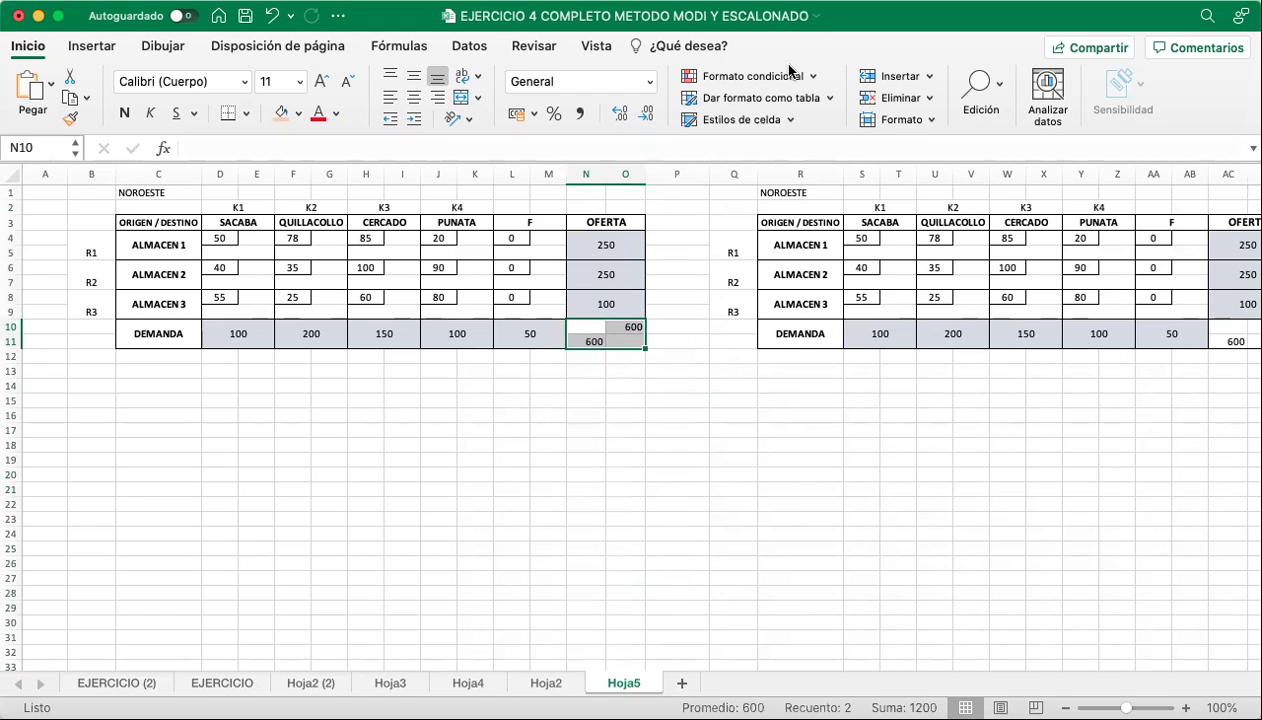
Allocate 100 from ALMACEN 1 to SACABA in D5 and enter the remaining demand 0 in D12.
left_click(247, 251)
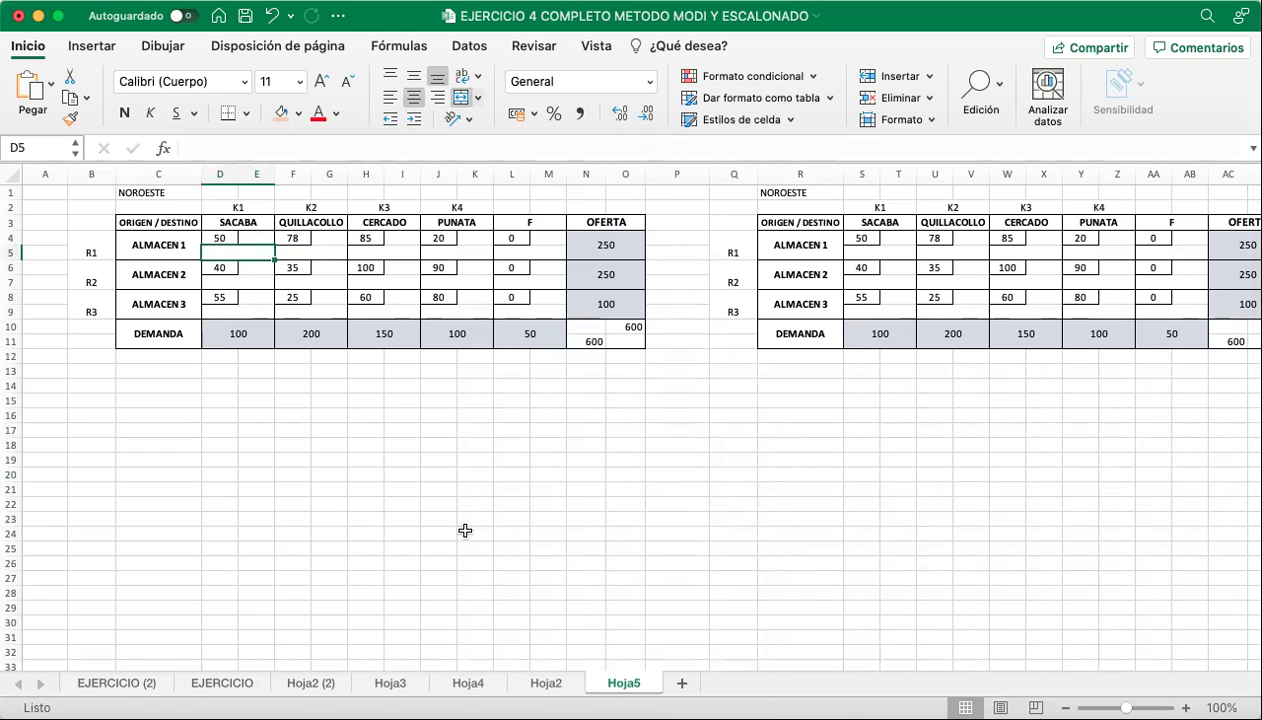
type("100")
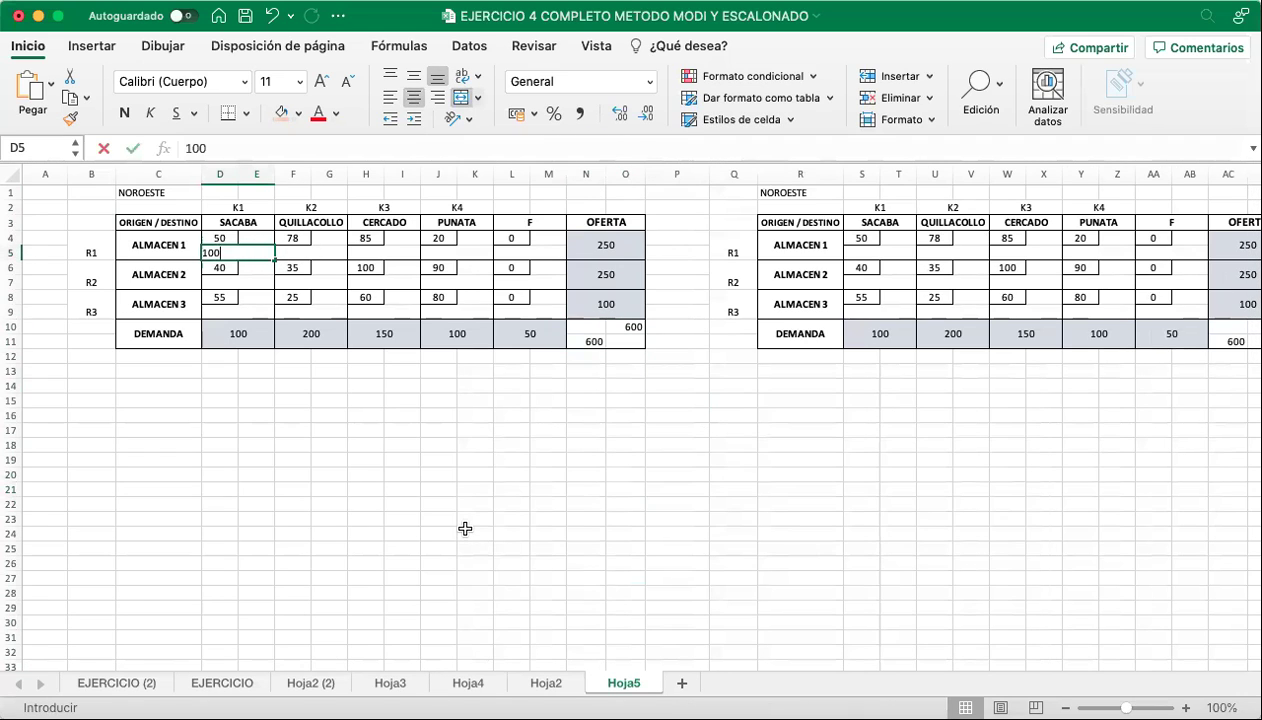
key("Return")
key("Down")
key("Down")
key("Down")
type("0")
key("Return")
Shade the SACABA column cells (D4:E9) light orange and enter 150 in P4 as the remaining supply of ALMACEN 1.
left_click_drag(208, 238, 248, 312)
left_click(281, 112)
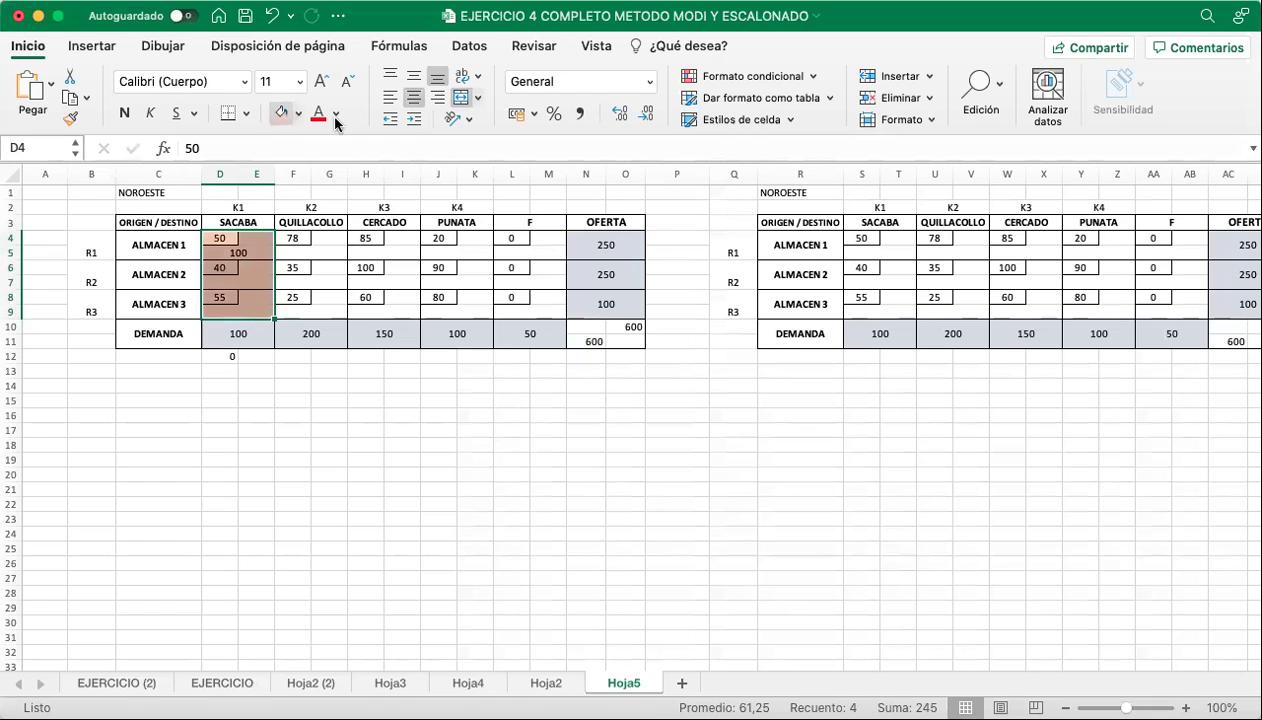
left_click(668, 237)
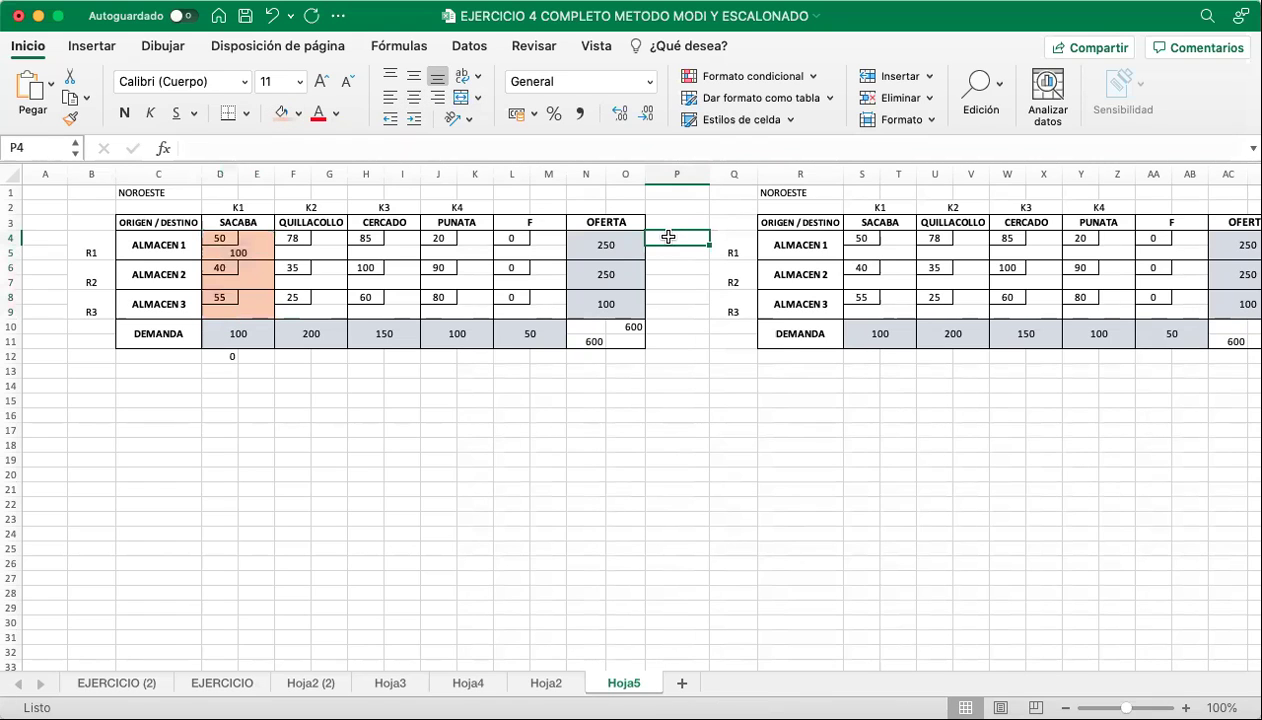
type("150")
key("Return")
Allocate 150 from ALMACEN 1 to QUILLACOLLO in F5 and enter the remaining demand 50 in F12.
left_click(330, 248)
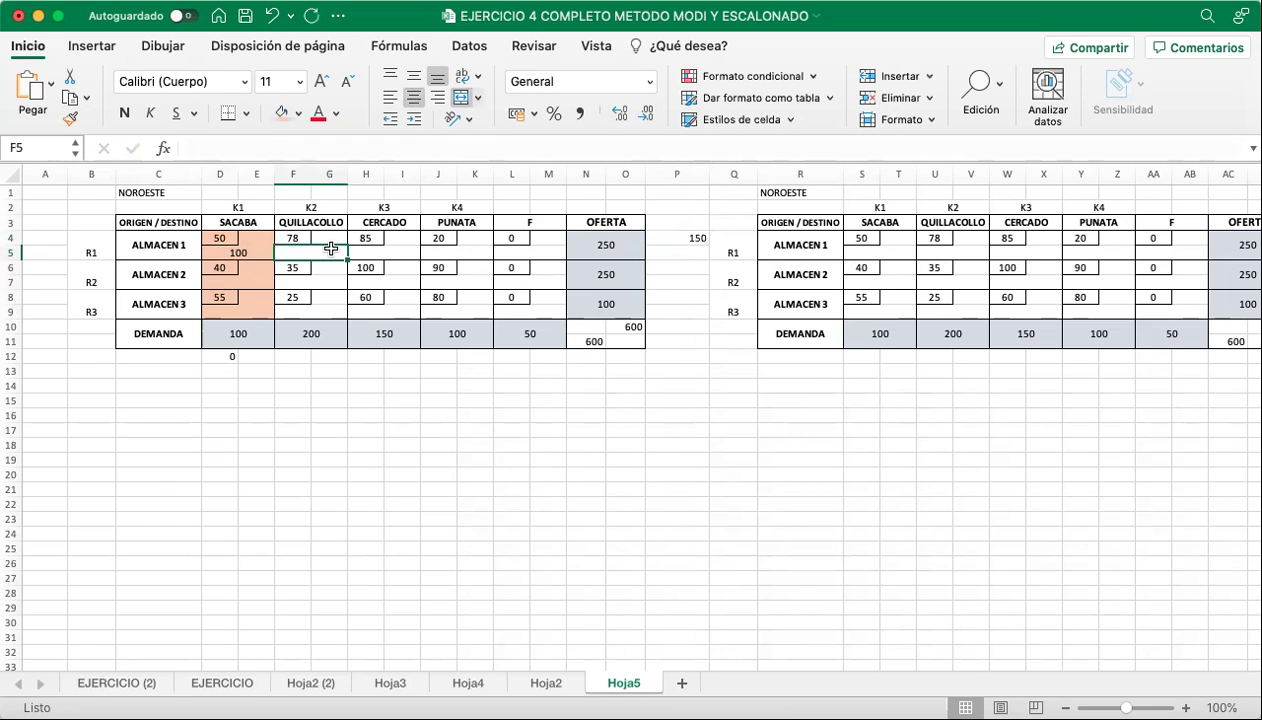
type("150")
key("Return")
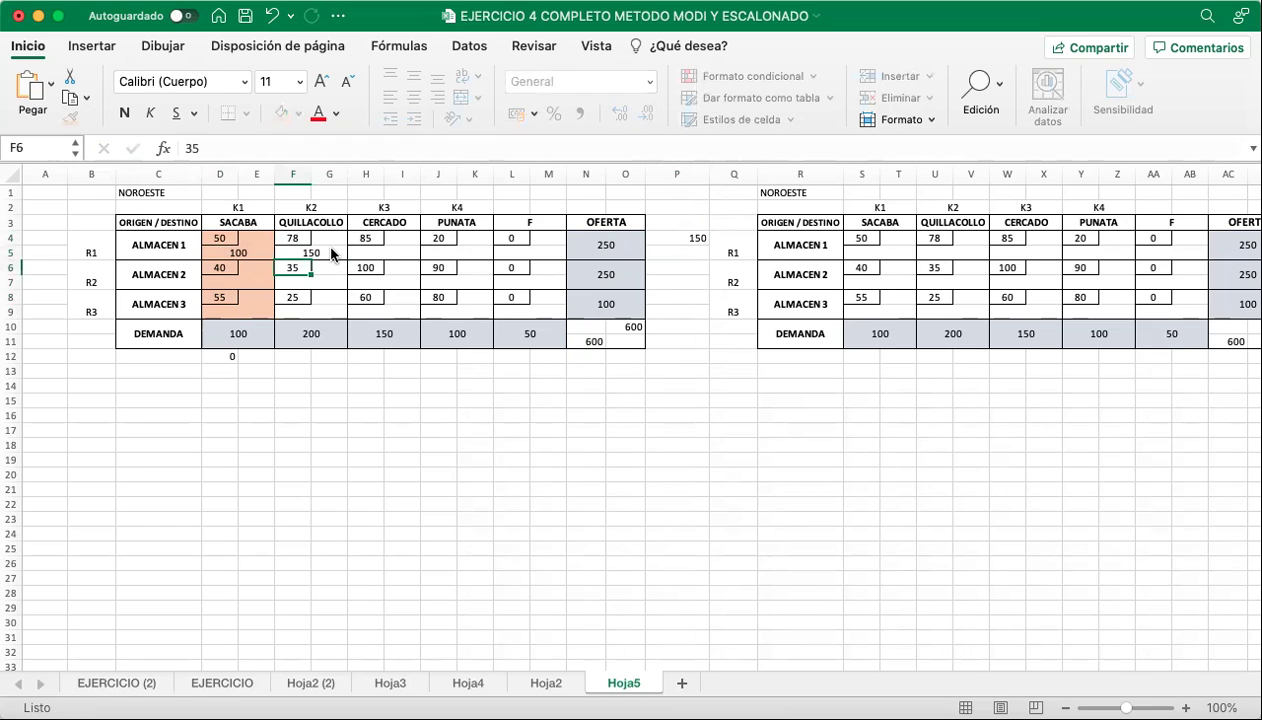
left_click(296, 357)
type("50")
key("Return")
Shade the rest of the ALMACEN 1 row in the NOROESTE table (F4:M5) light orange.
left_click_drag(286, 238, 548, 247)
left_click(280, 116)
Allocate 50 from ALMACEN 2 to QUILLACOLLO in F7 and enter the remaining demand 0 in F13.
left_click(327, 270)
left_click(329, 287)
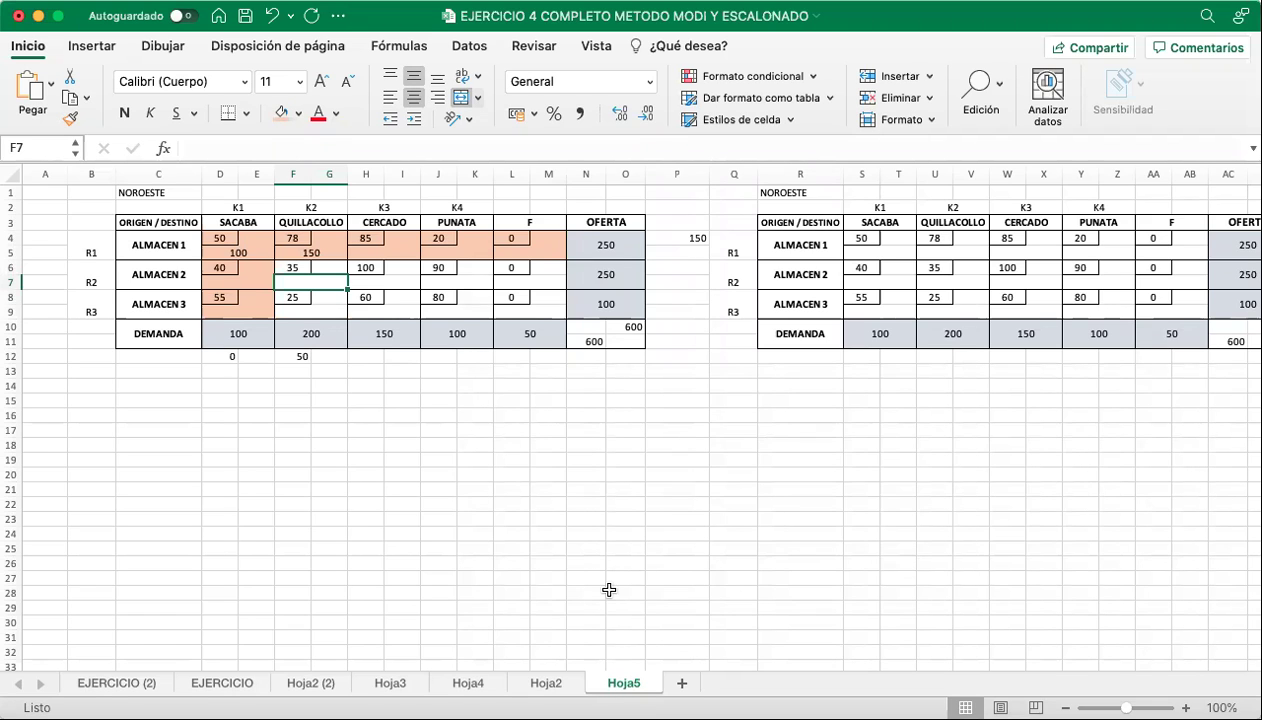
type("5")
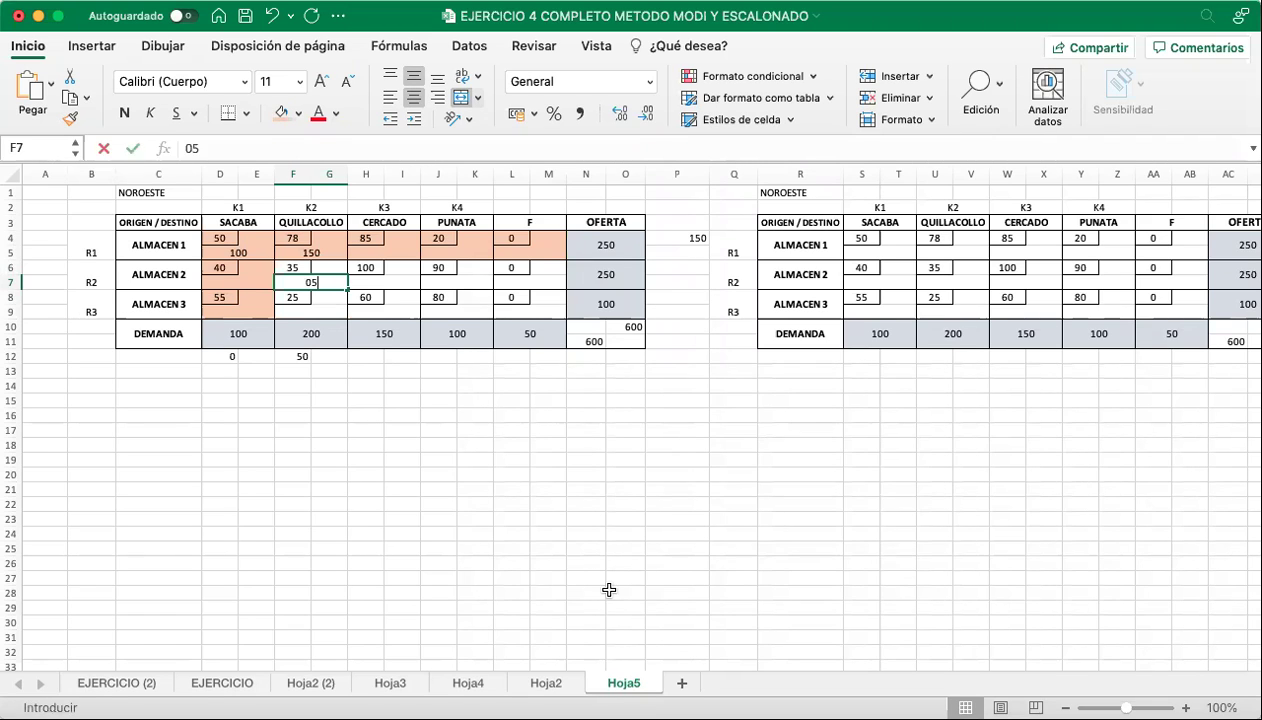
key("Return")
key("Return")
key("Return")
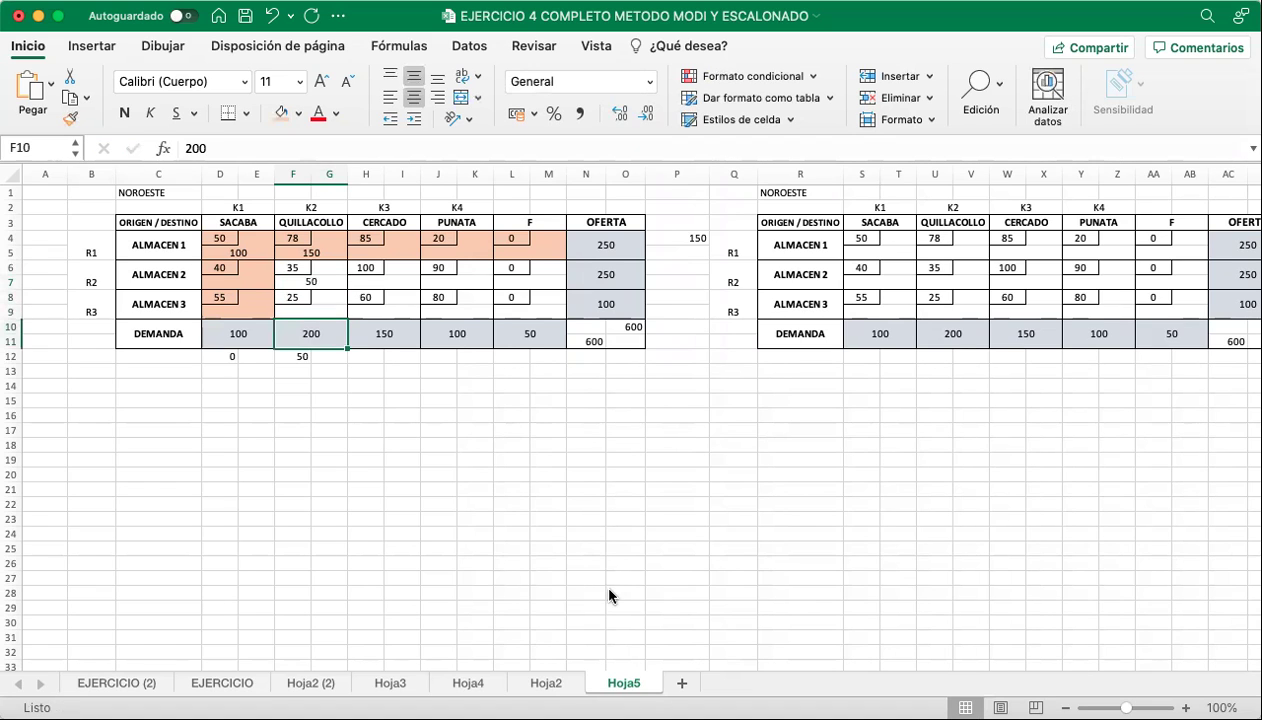
key("Return")
type("0")
Enter 200 in P6 as the remaining supply of ALMACEN 2 and shade the rest of the QUILLACOLLO column (F6:G9) light orange.
left_click(668, 270)
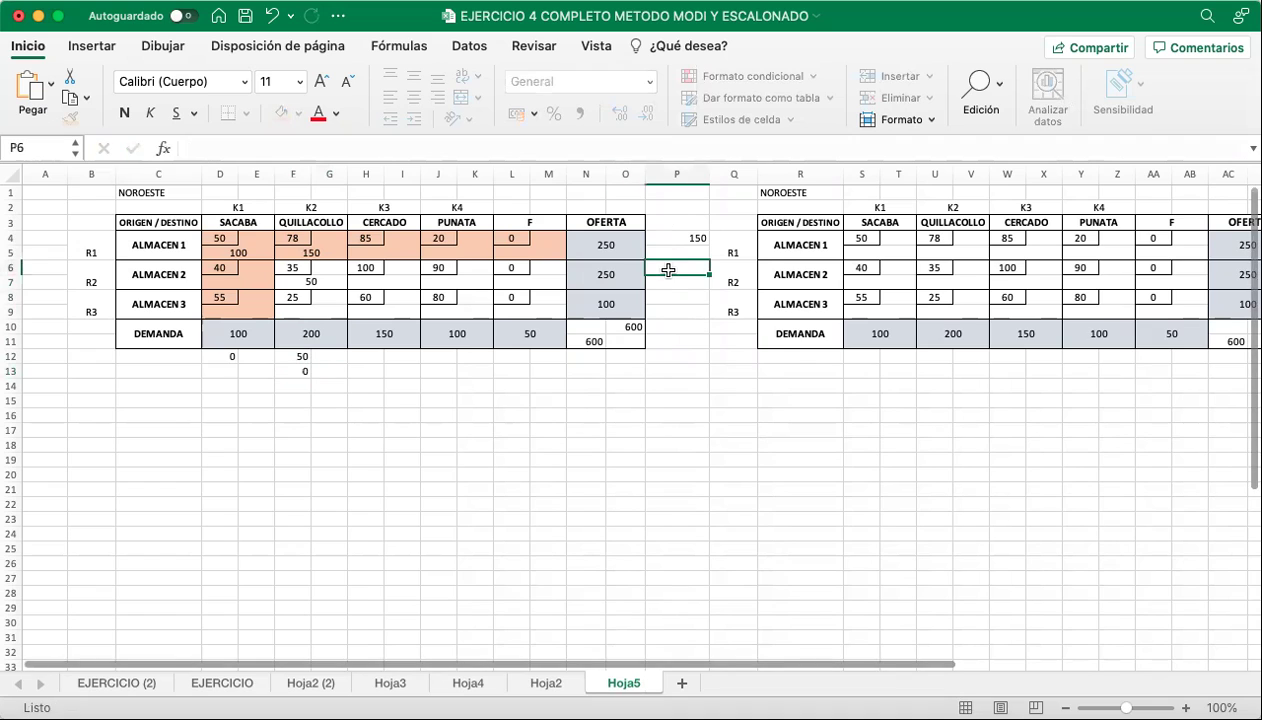
type("200")
key("Return")
left_click_drag(295, 267, 325, 312)
left_click(278, 113)
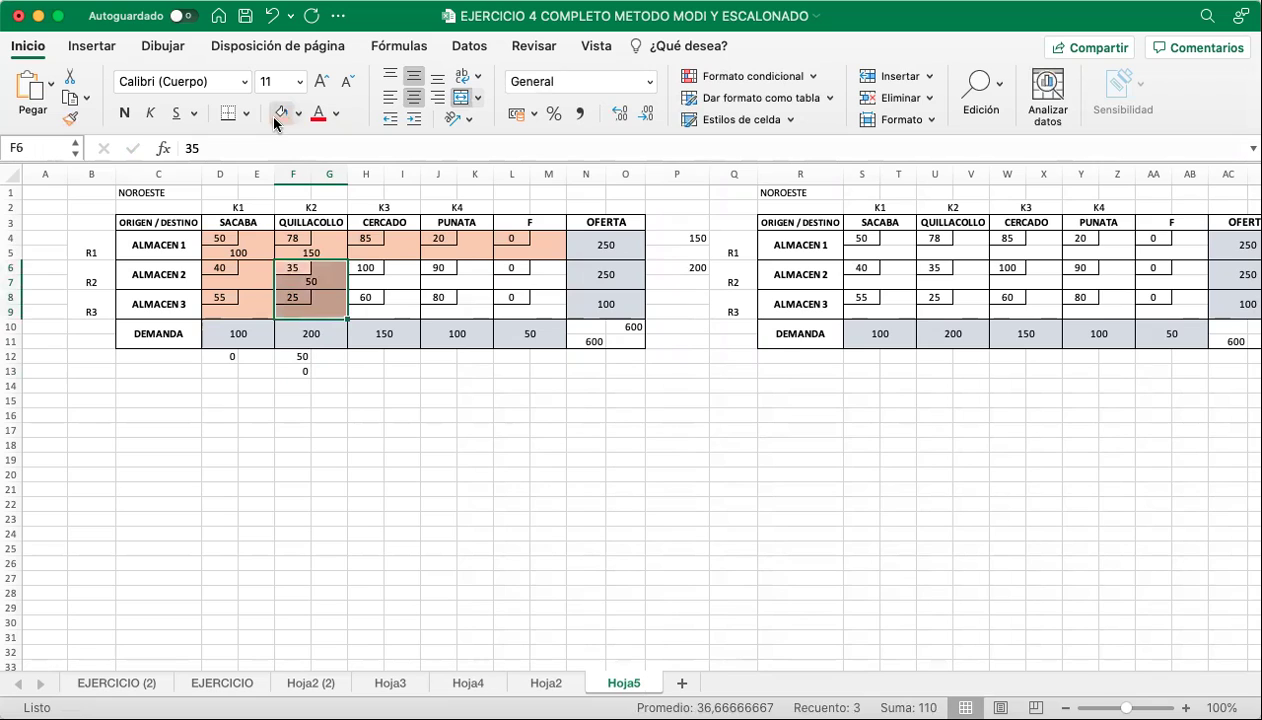
Allocate 150 from ALMACEN 2 to CERCADO in H7 and enter the remaining demand 0 in H12.
left_click(392, 284)
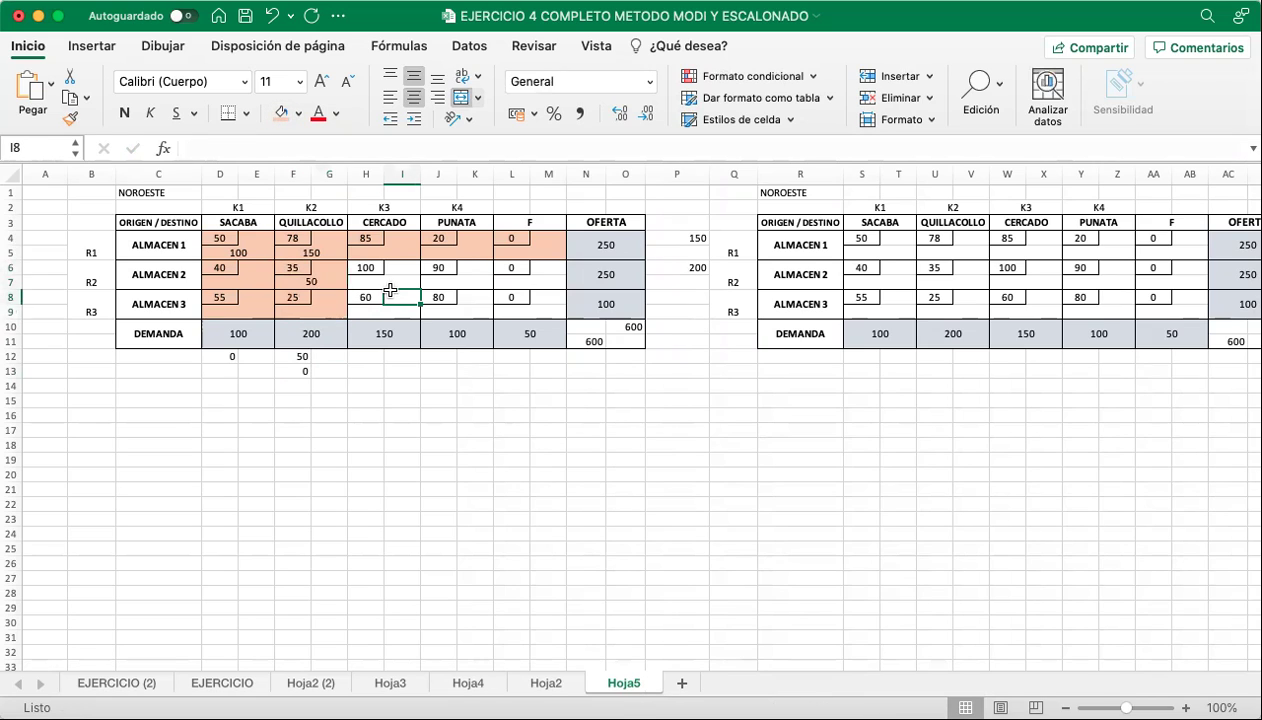
left_click(665, 267)
left_click(404, 282)
type("150")
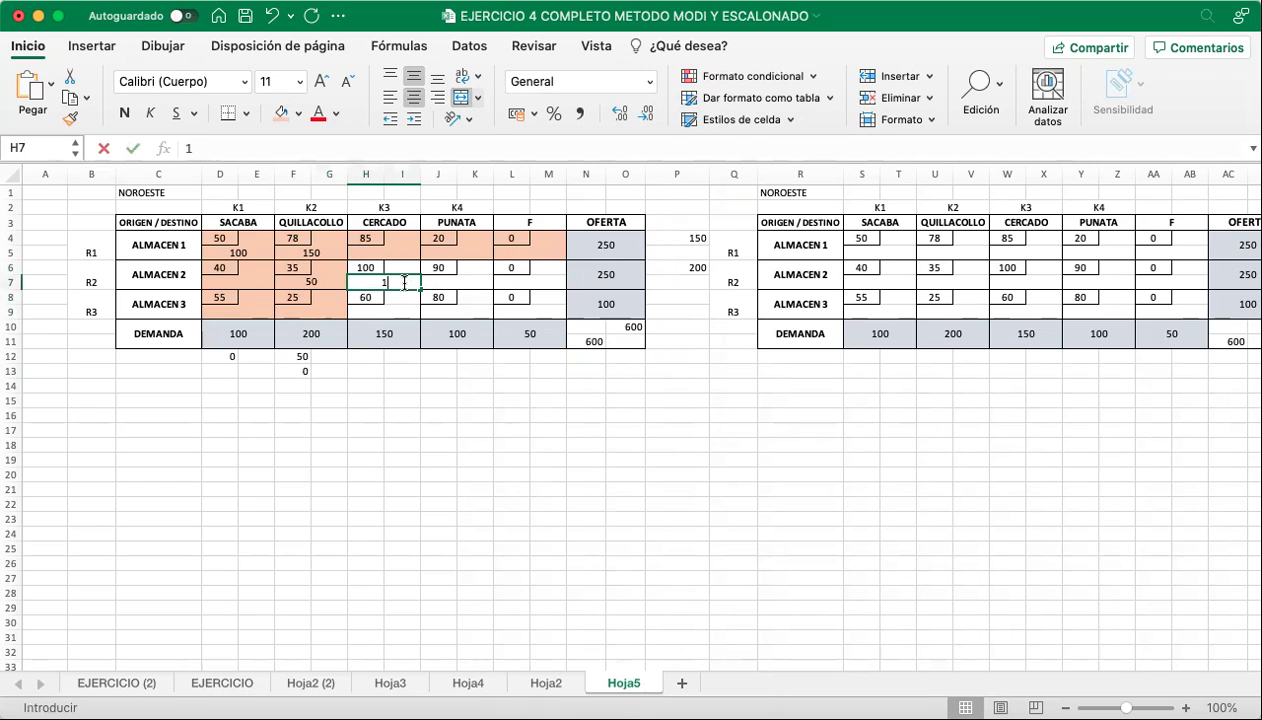
key("Return")
key("Down")
key("Down")
key("Down")
key("Down")
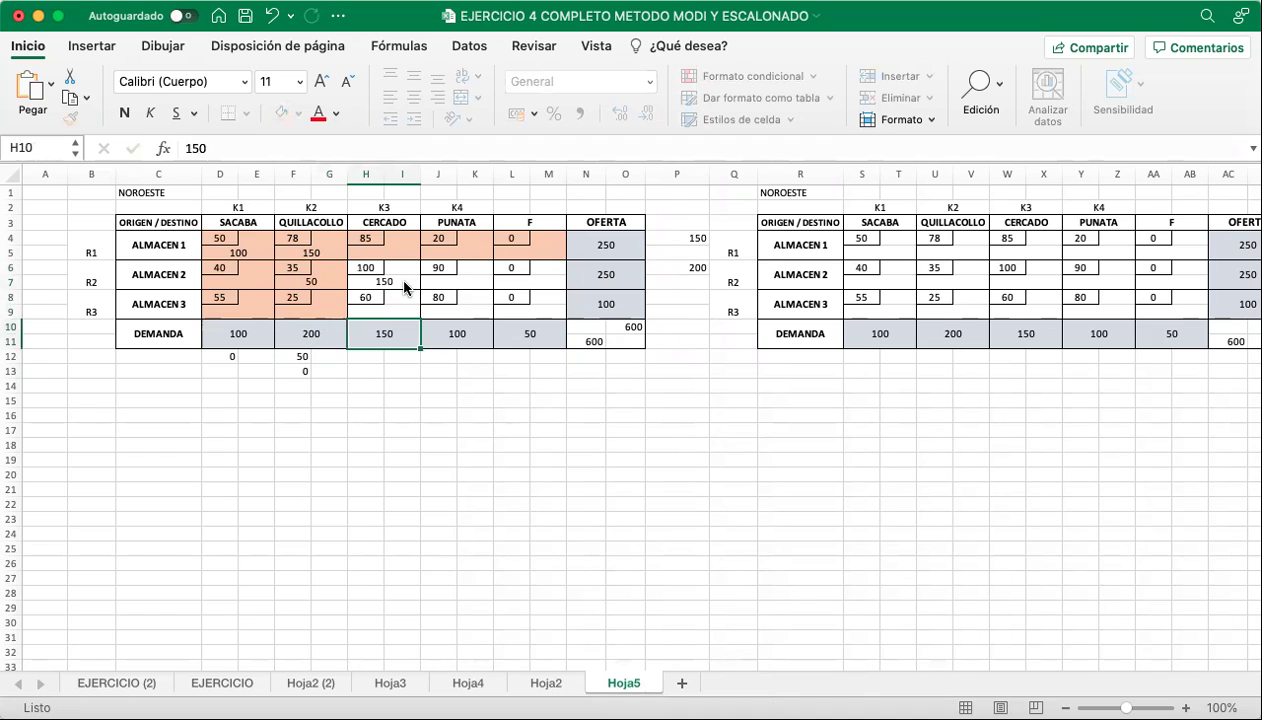
type("0")
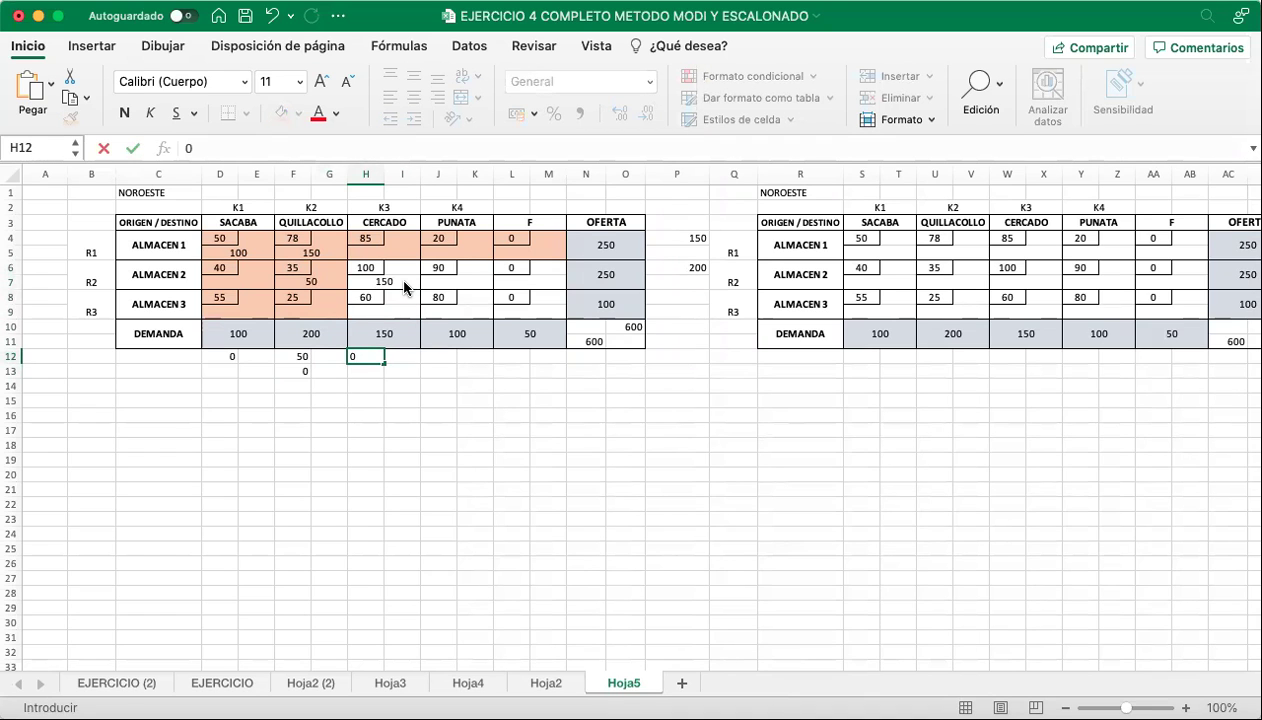
Enter 50 in P7 as the remaining supply of ALMACEN 2 and shade the rest of the CERCADO column (H6:I9) light orange.
left_click(677, 281)
type("50")
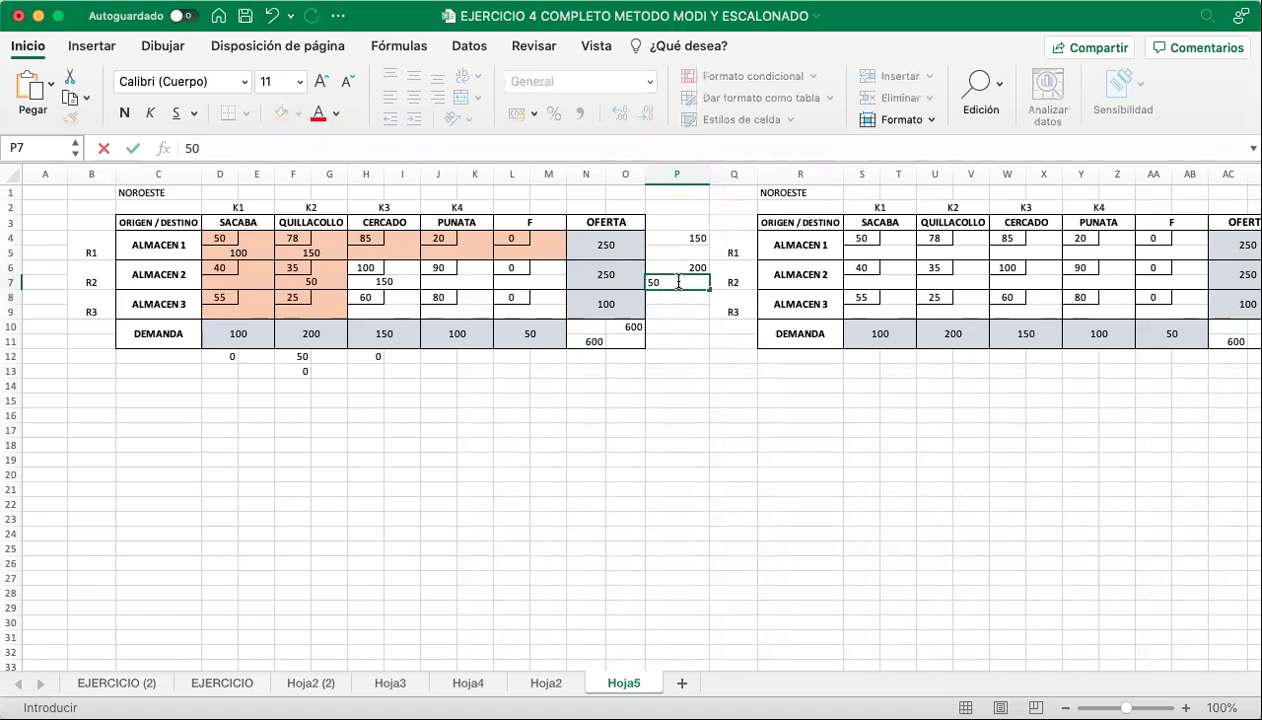
key("Return")
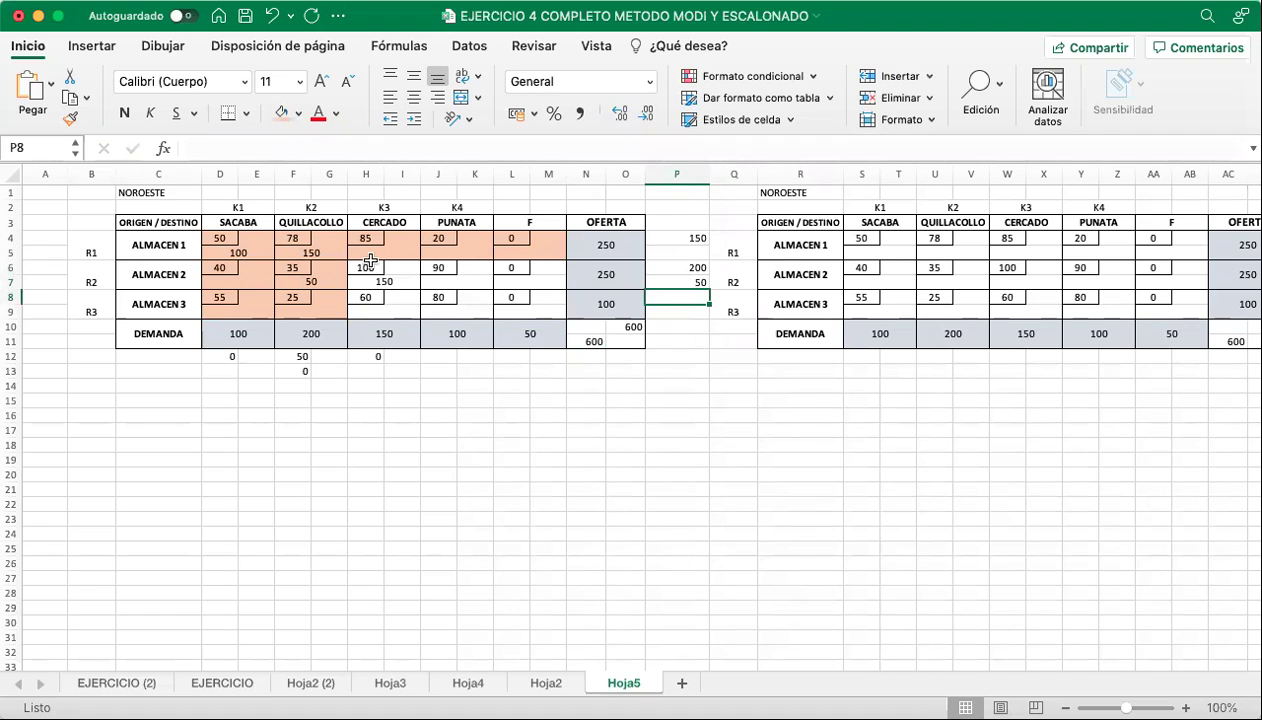
left_click_drag(366, 268, 405, 316)
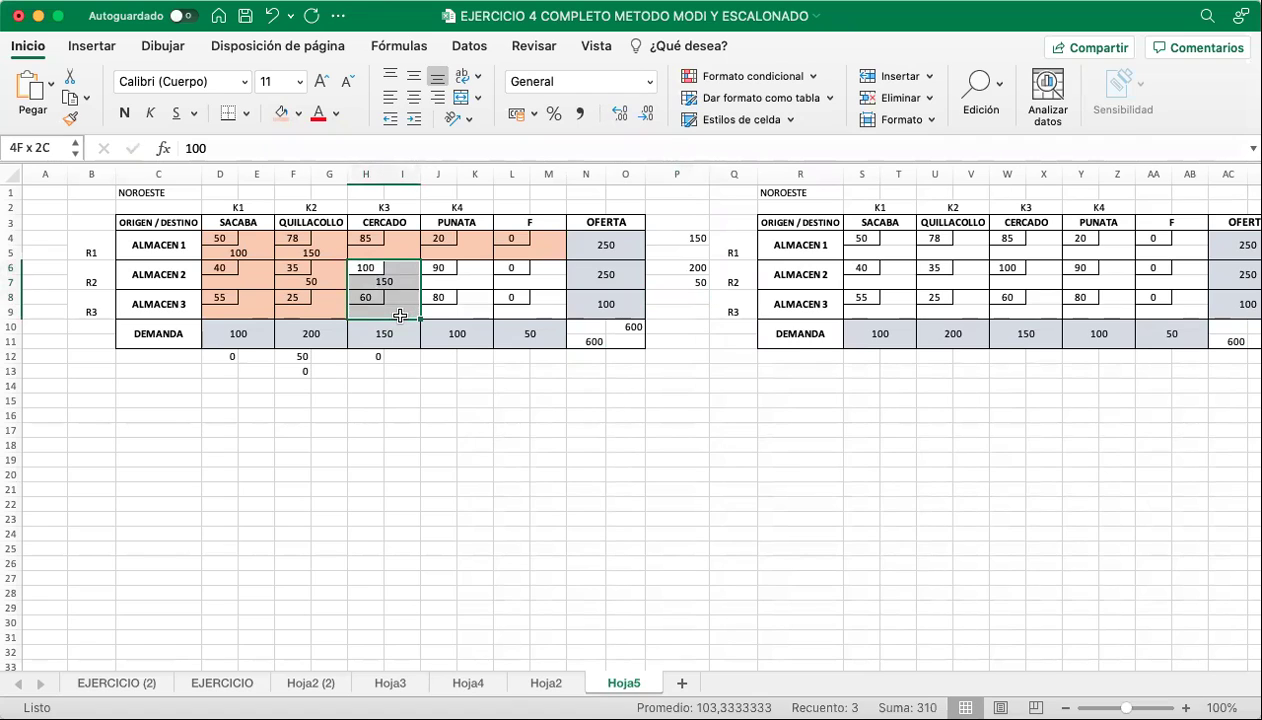
left_click(279, 112)
Allocate 50 from ALMACEN 2 to PUNATA in J7 and enter the remaining demand 50 in J12.
left_click(456, 279)
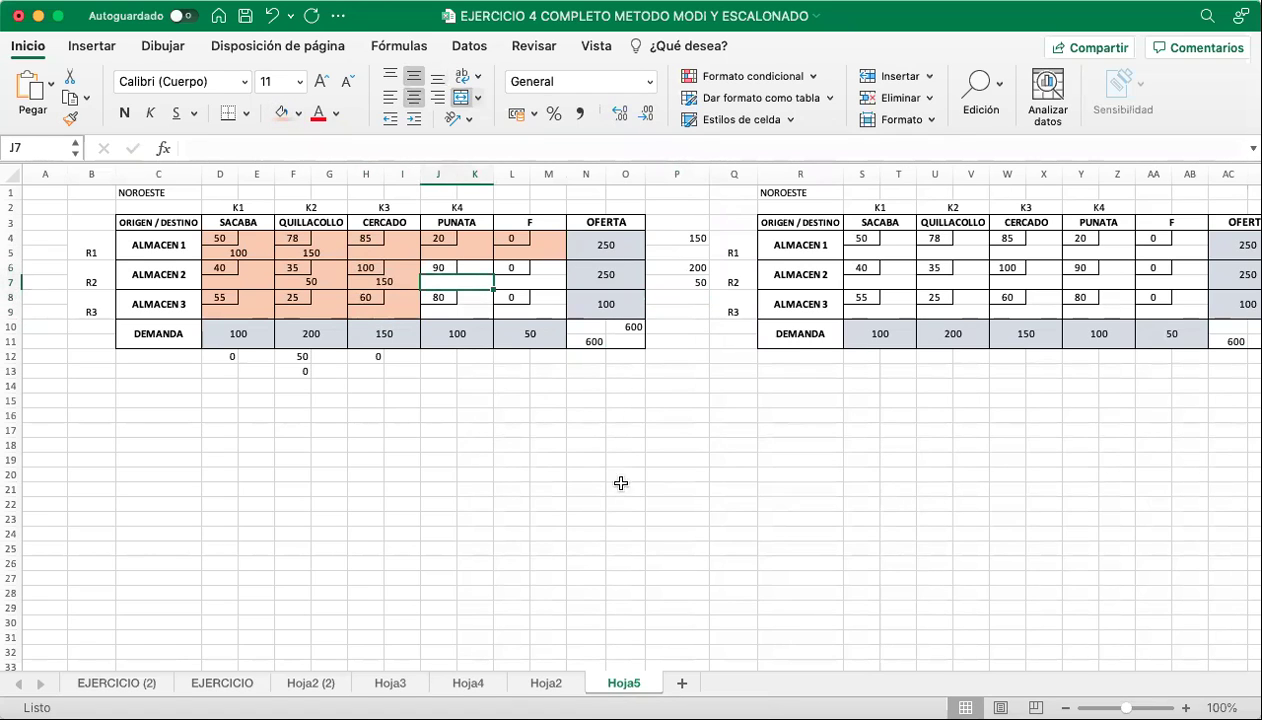
left_click(690, 287)
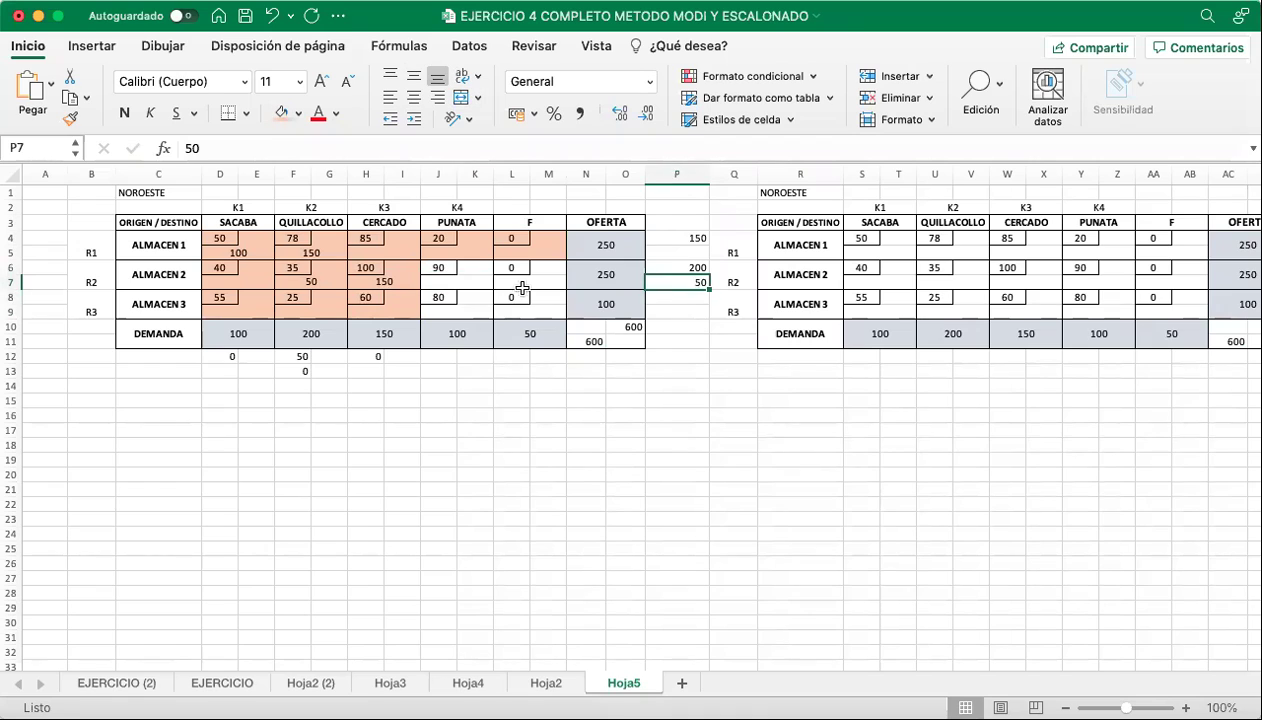
left_click(441, 357)
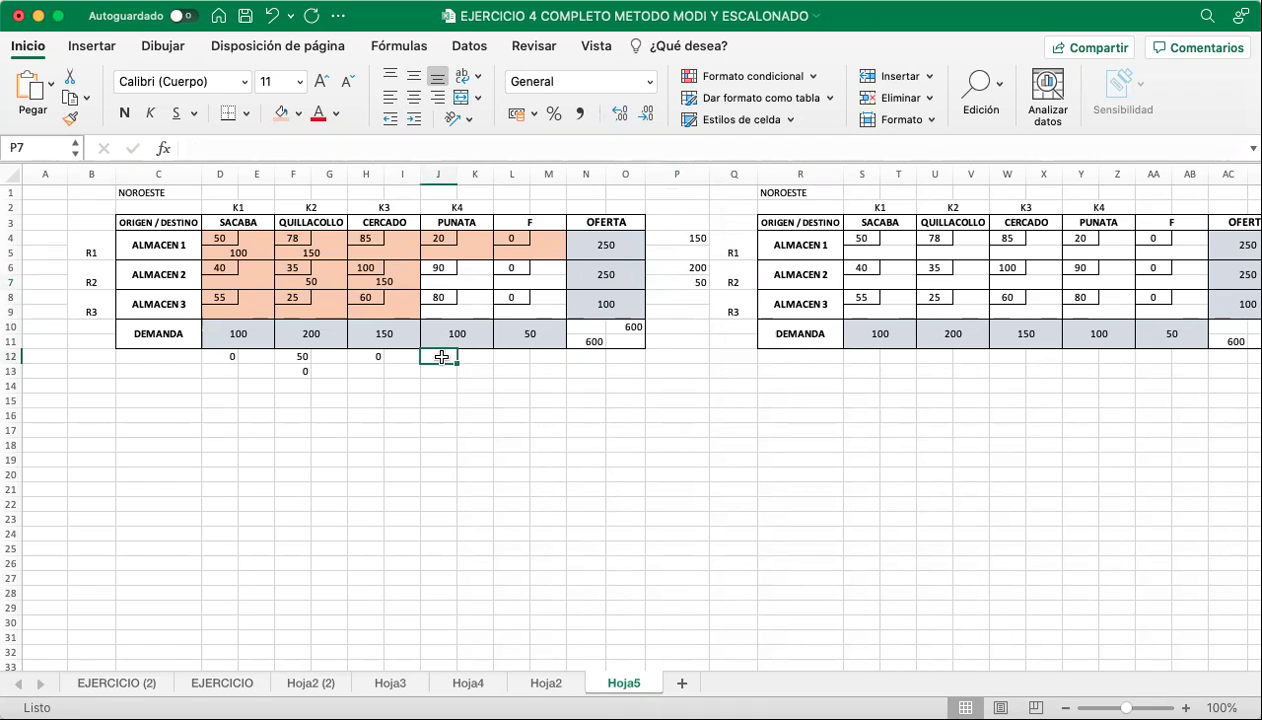
left_click(451, 282)
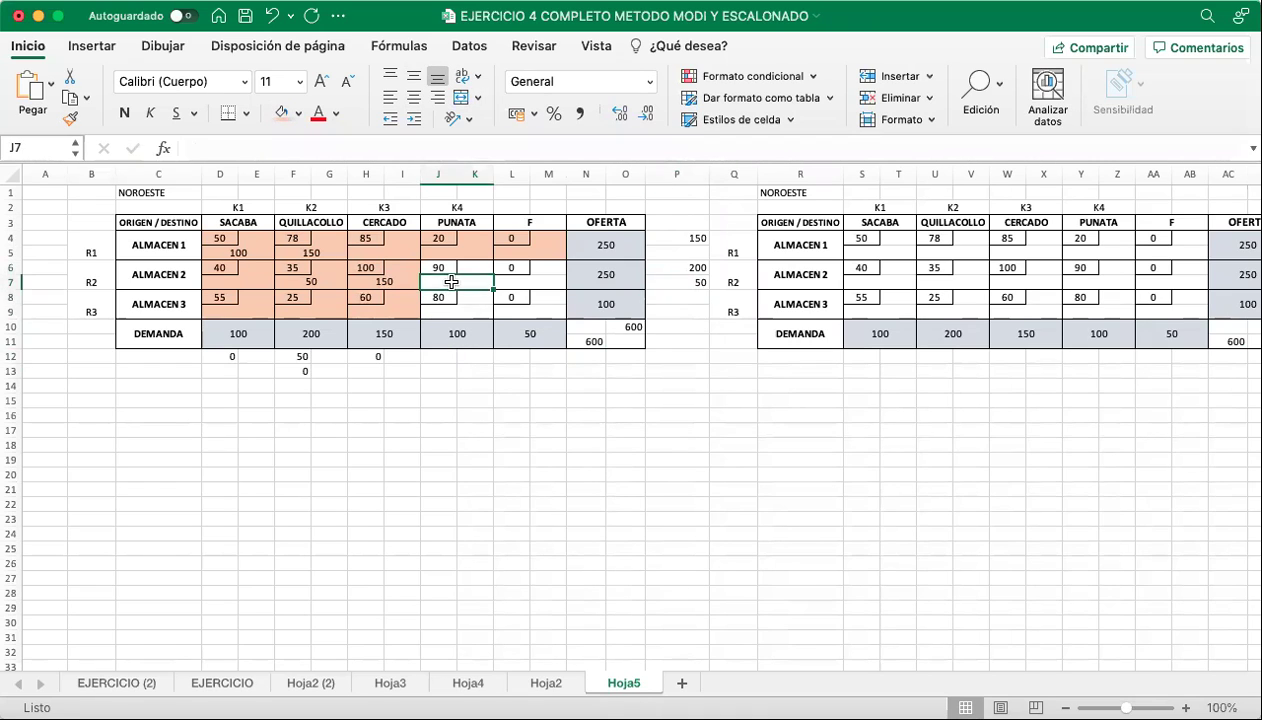
type("50")
key("Return")
key("Return")
key("Return")
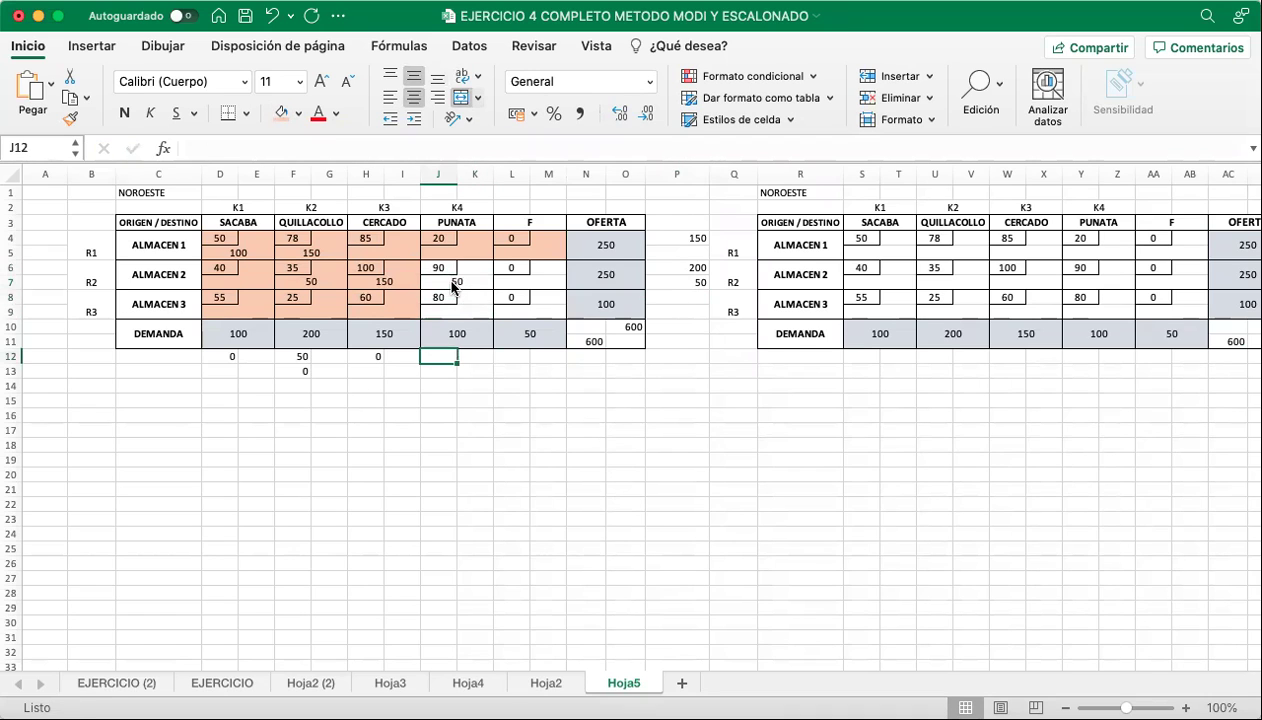
type("50")
key("Return")
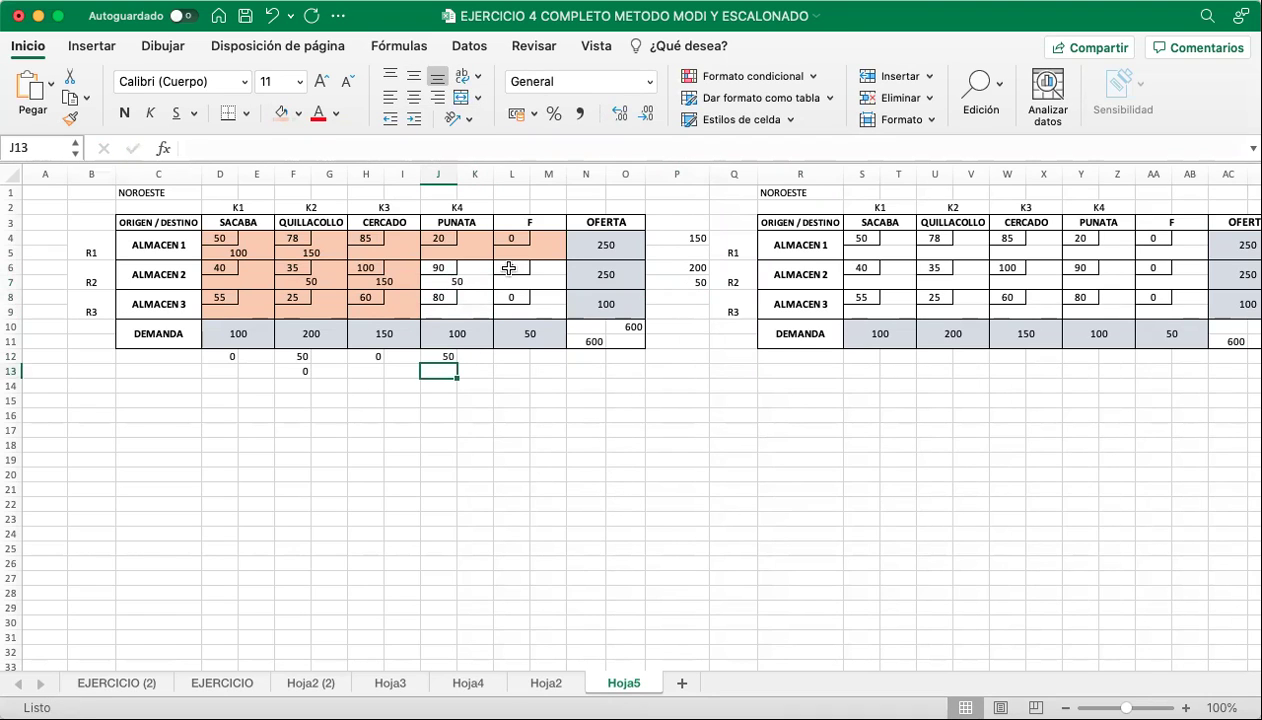
Shade the rest of the ALMACEN 2 row in the NOROESTE table (J6:M7) light orange.
left_click_drag(458, 272, 528, 276)
left_click(282, 113)
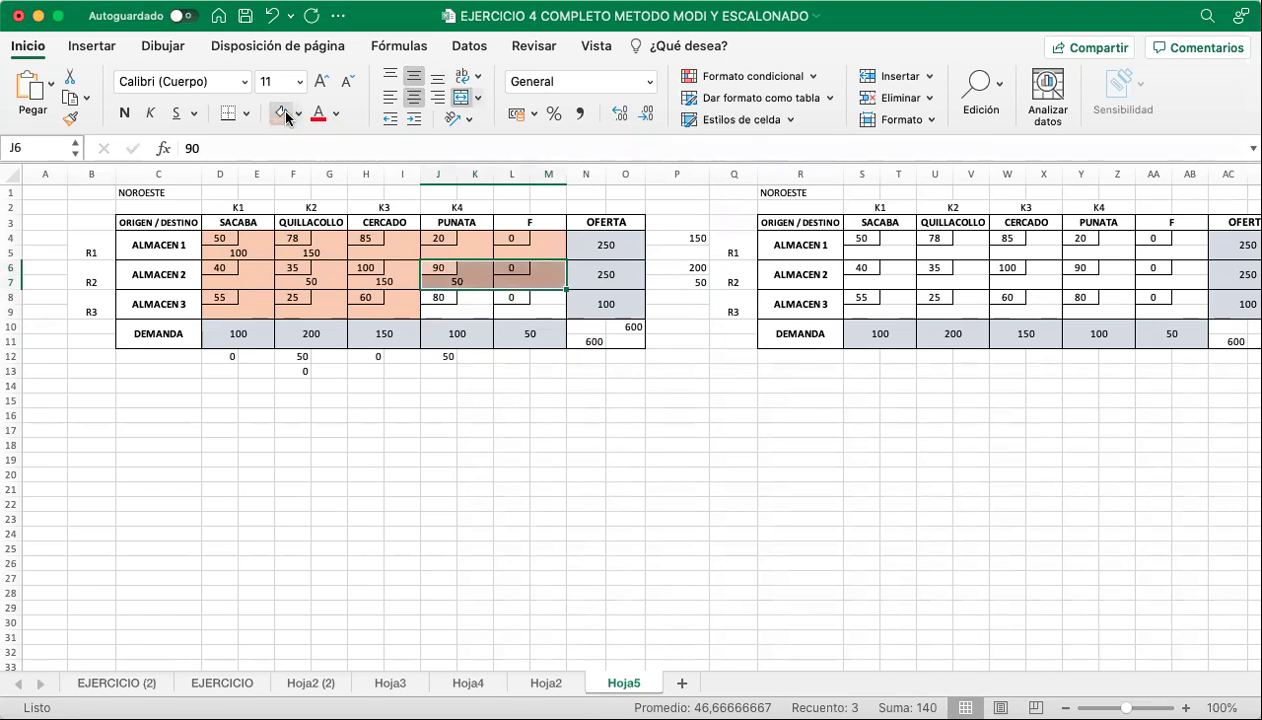
left_click(665, 457)
Allocate 50 from ALMACEN 3 to PUNATA in J9 and enter 50 in P8 as the remaining supply of ALMACEN 3.
left_click(475, 314)
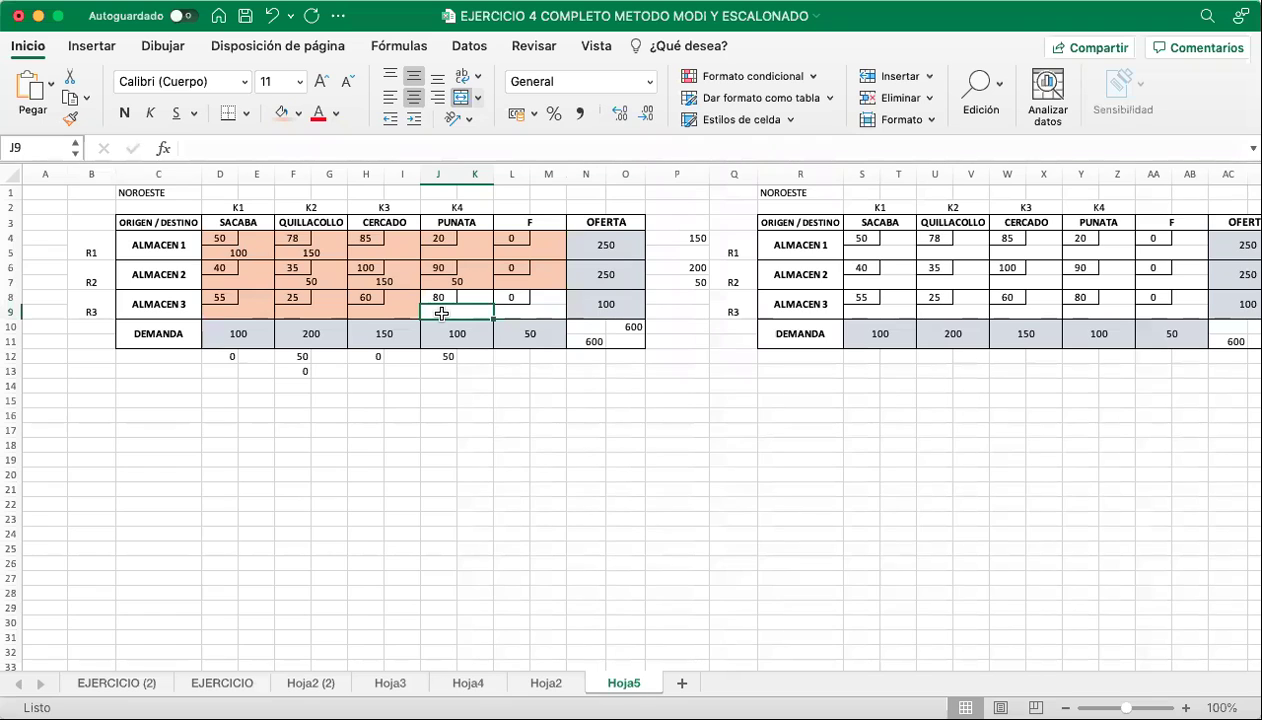
type("50")
key("Return")
left_click(680, 296)
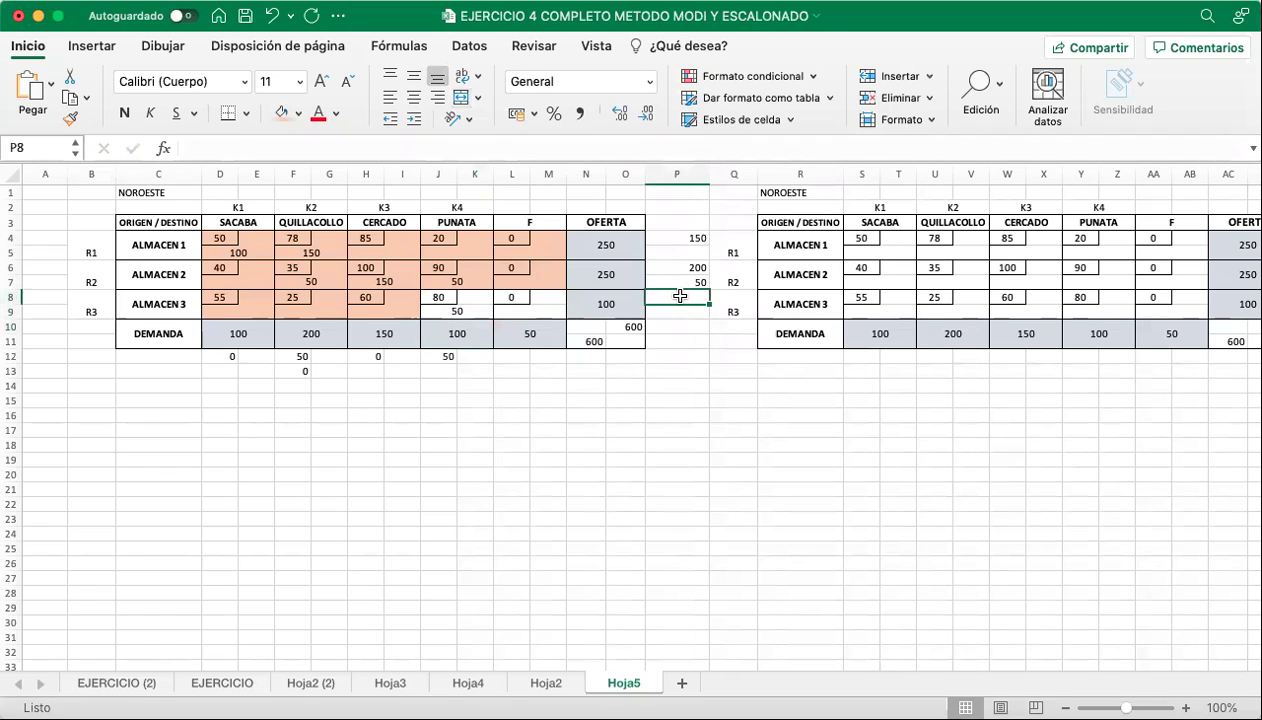
type("50")
key("Return")
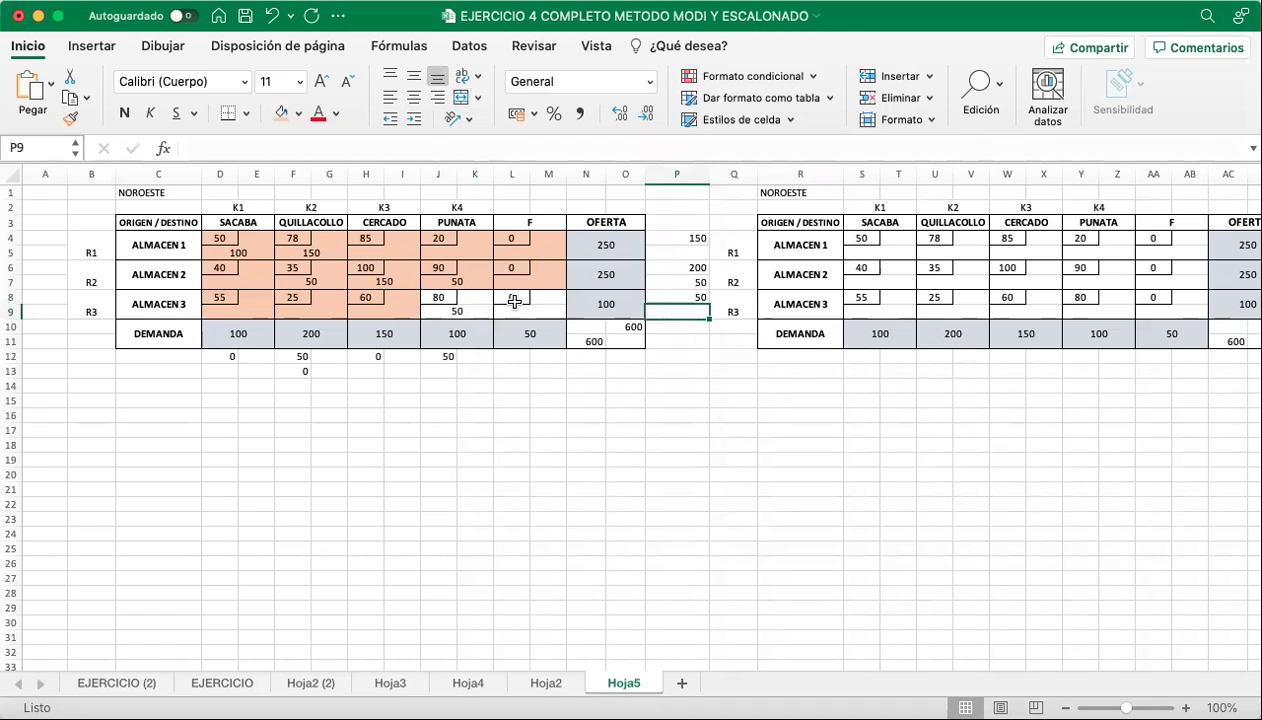
Shade the last PUNATA cells (J8:K9) light orange and allocate 50 from ALMACEN 3 to F in L9.
left_click_drag(449, 297, 472, 310)
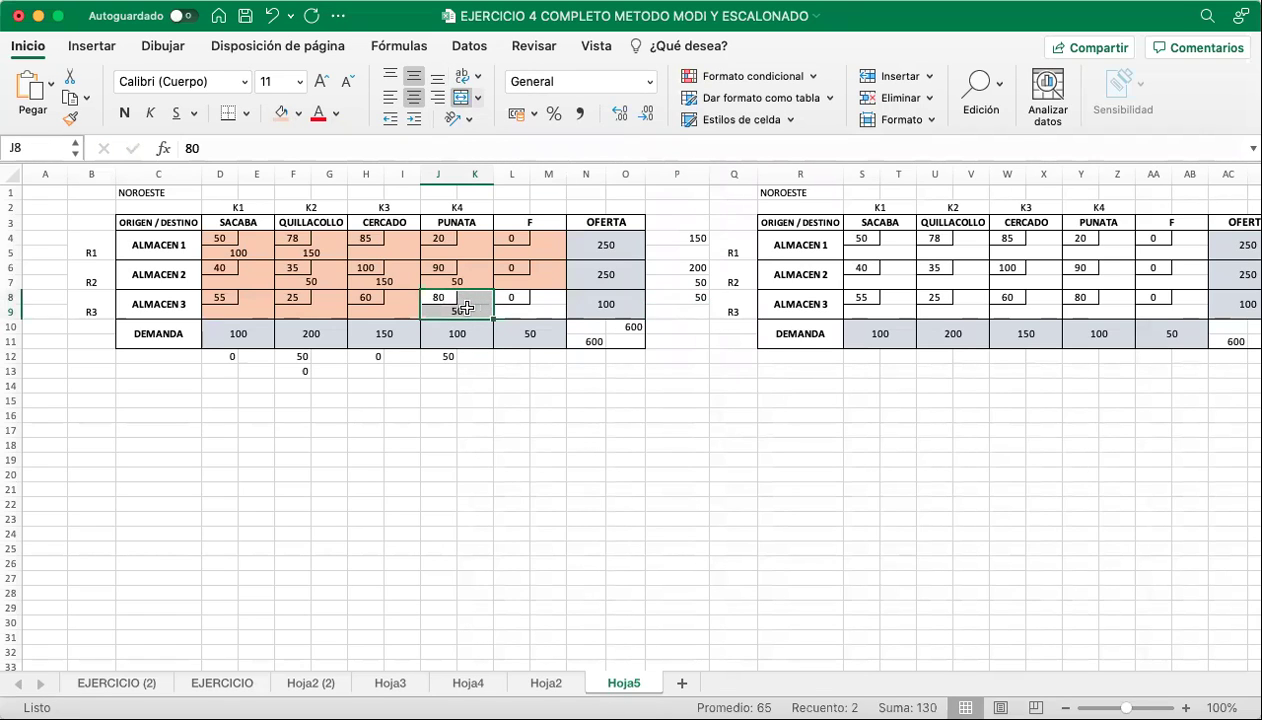
left_click(279, 119)
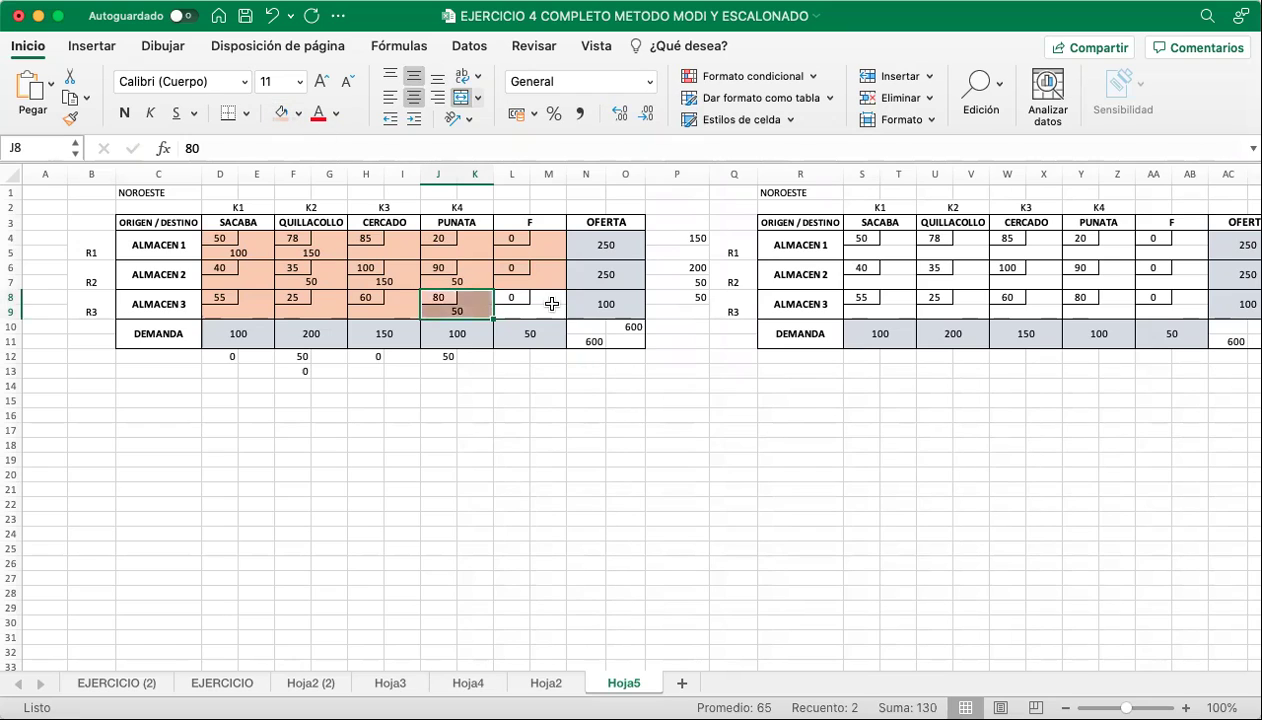
left_click(698, 301)
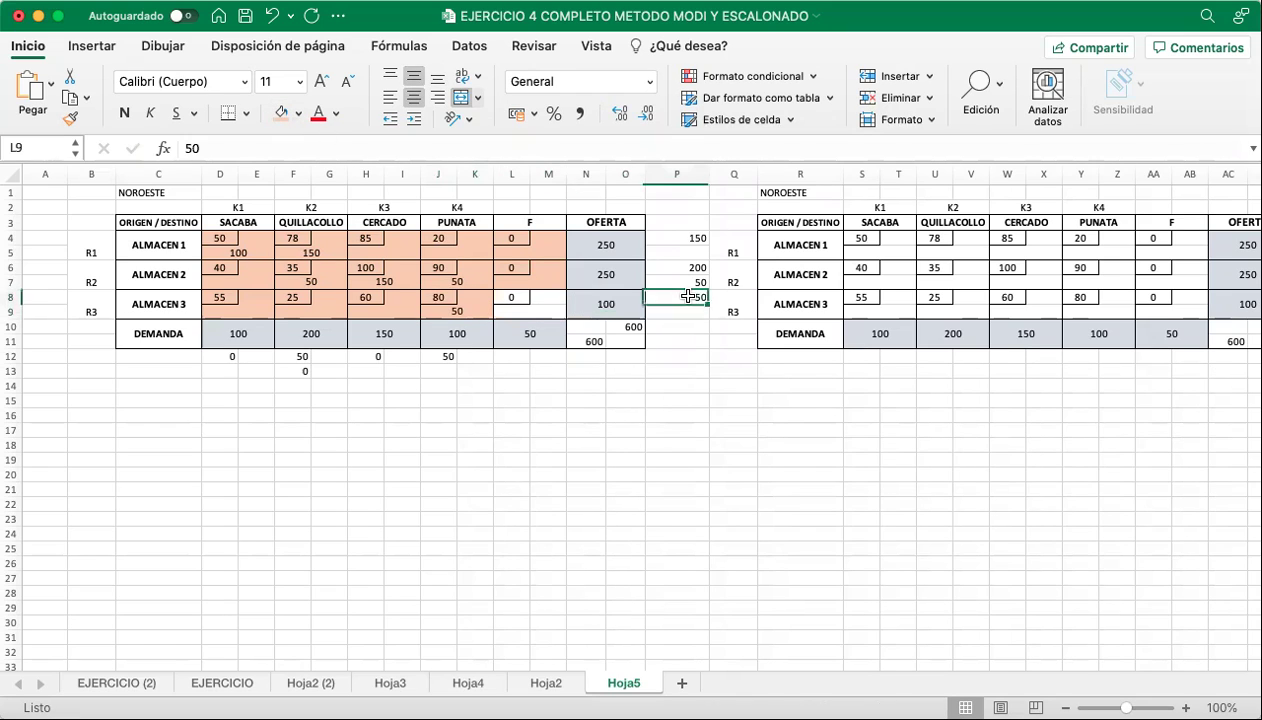
left_click(519, 359)
left_click(526, 312)
type("500")
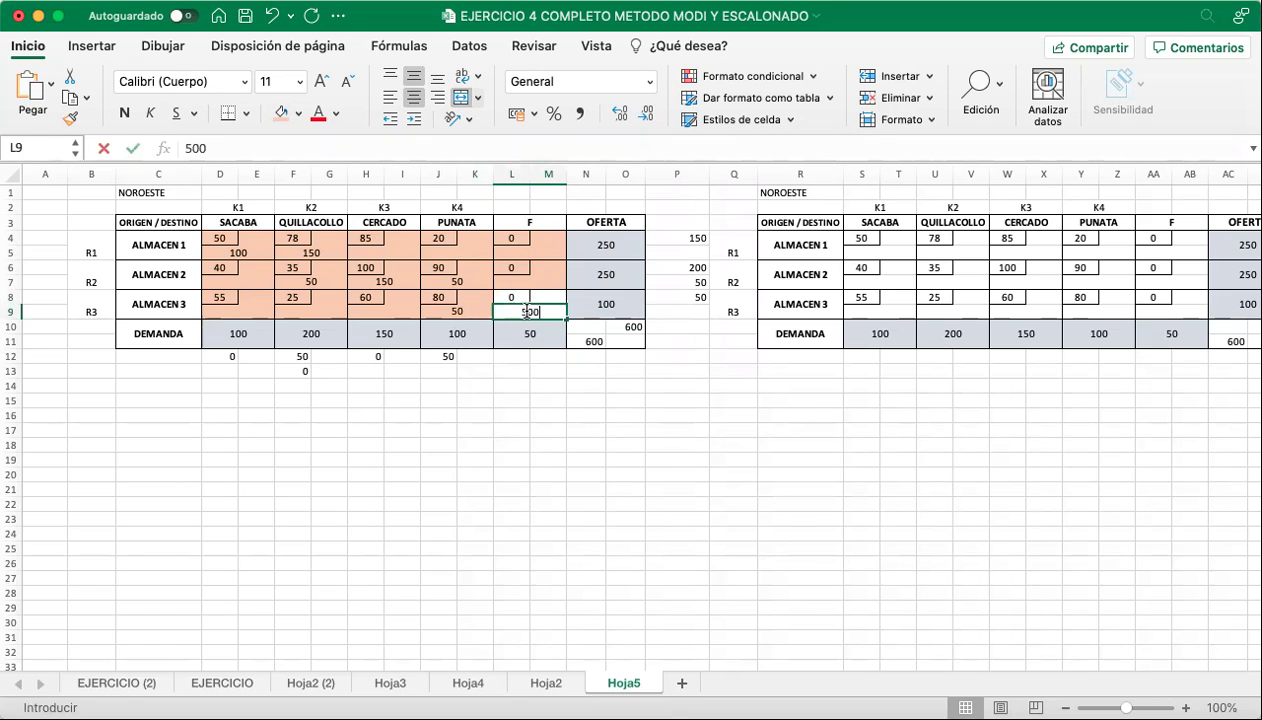
left_click(512, 456)
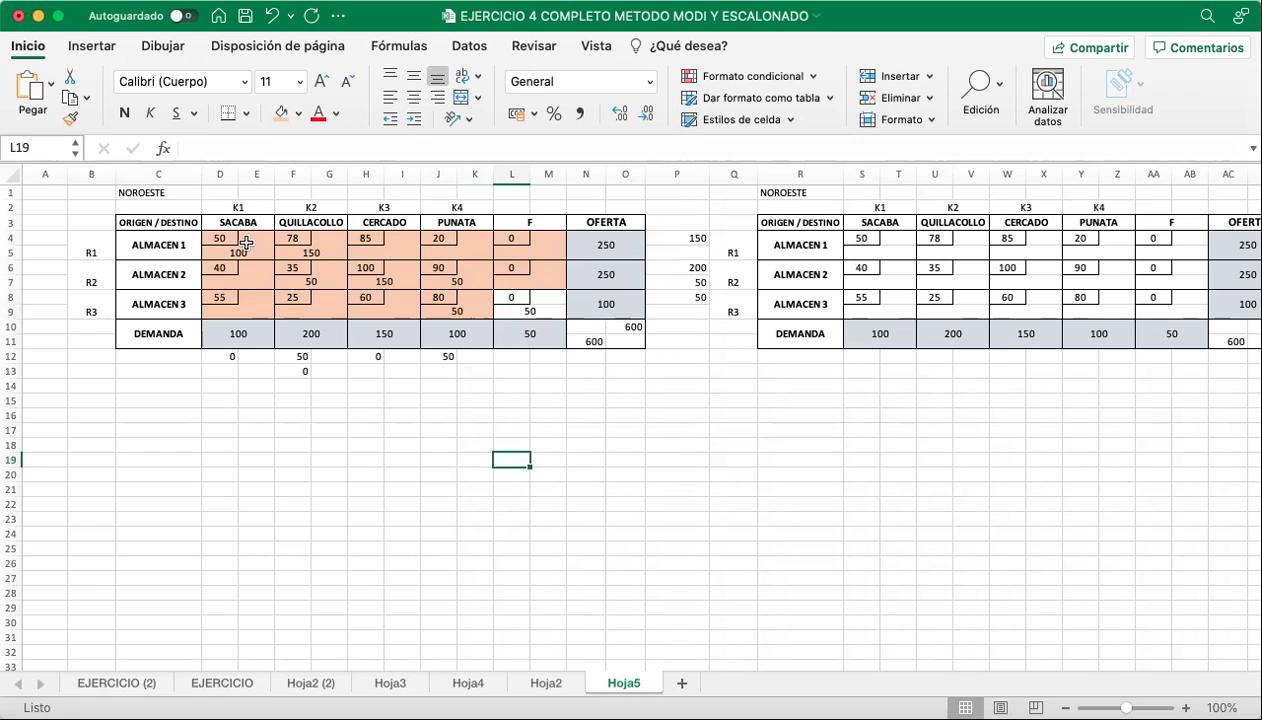
Check the allocations of each row against its OFERTA and of each column against its DEMANDA.
left_click_drag(237, 248, 617, 237)
left_click_drag(292, 268, 540, 305)
left_click(596, 308)
left_click_drag(224, 252, 231, 358)
left_click_drag(322, 238, 331, 347)
left_click_drag(383, 280, 386, 342)
left_click_drag(446, 280, 460, 334)
left_click_drag(515, 299, 521, 345)
left_click(546, 387)
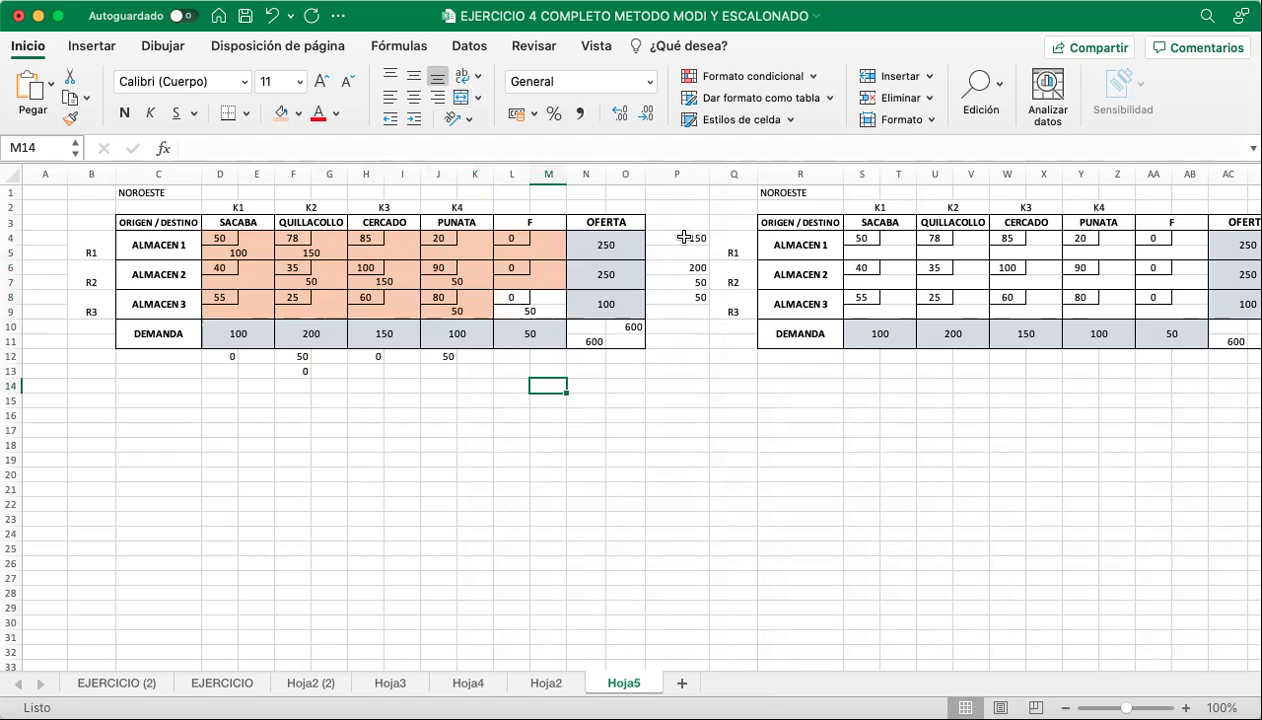
Clear the auxiliary remaining supplies in P4:P8 and the remaining demands in D12:J13.
left_click_drag(684, 237, 684, 298)
key("Delete")
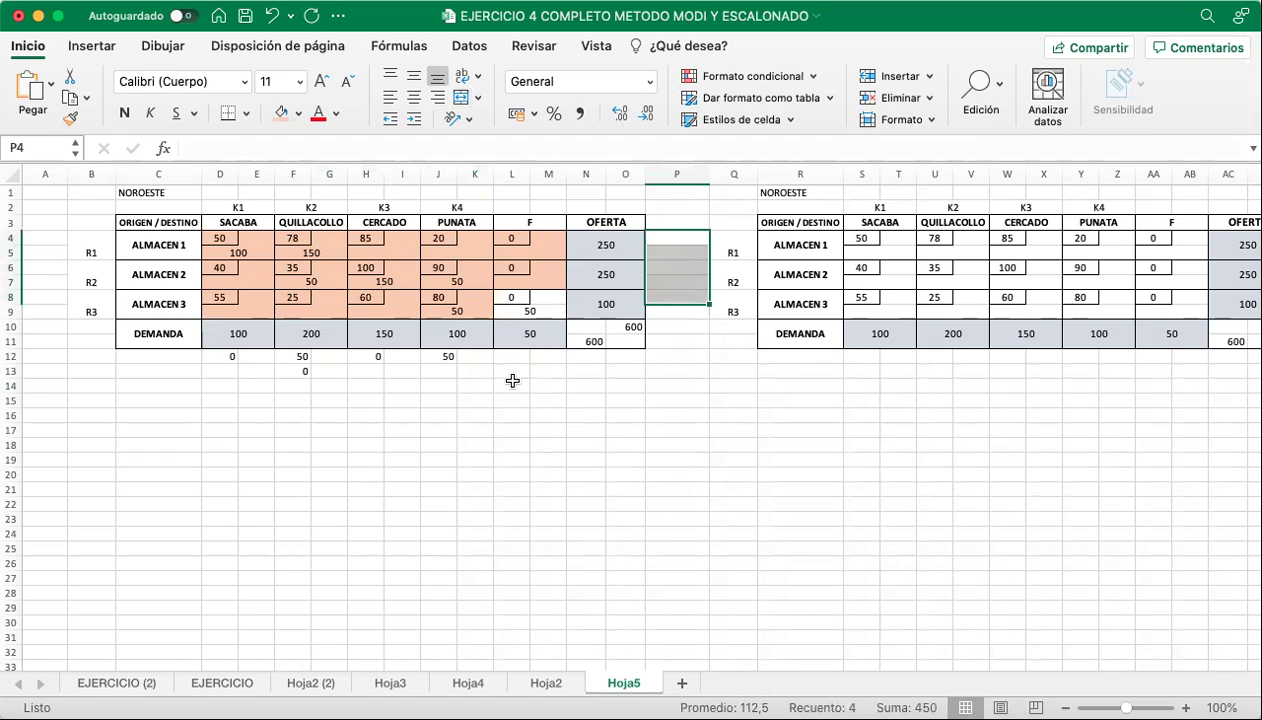
left_click_drag(452, 360, 236, 371)
key("Delete")
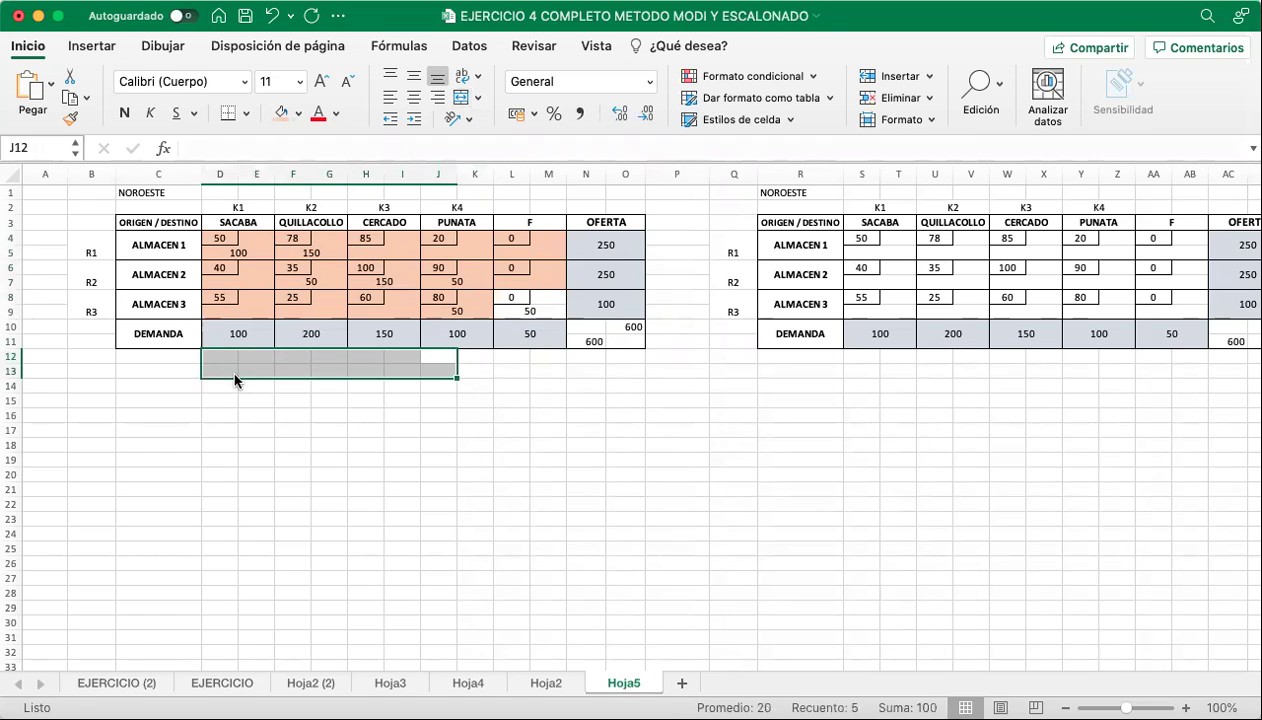
Remove the fill colour from the cost and allocation cells of the NOROESTE table (D4:M9).
left_click_drag(224, 237, 552, 314)
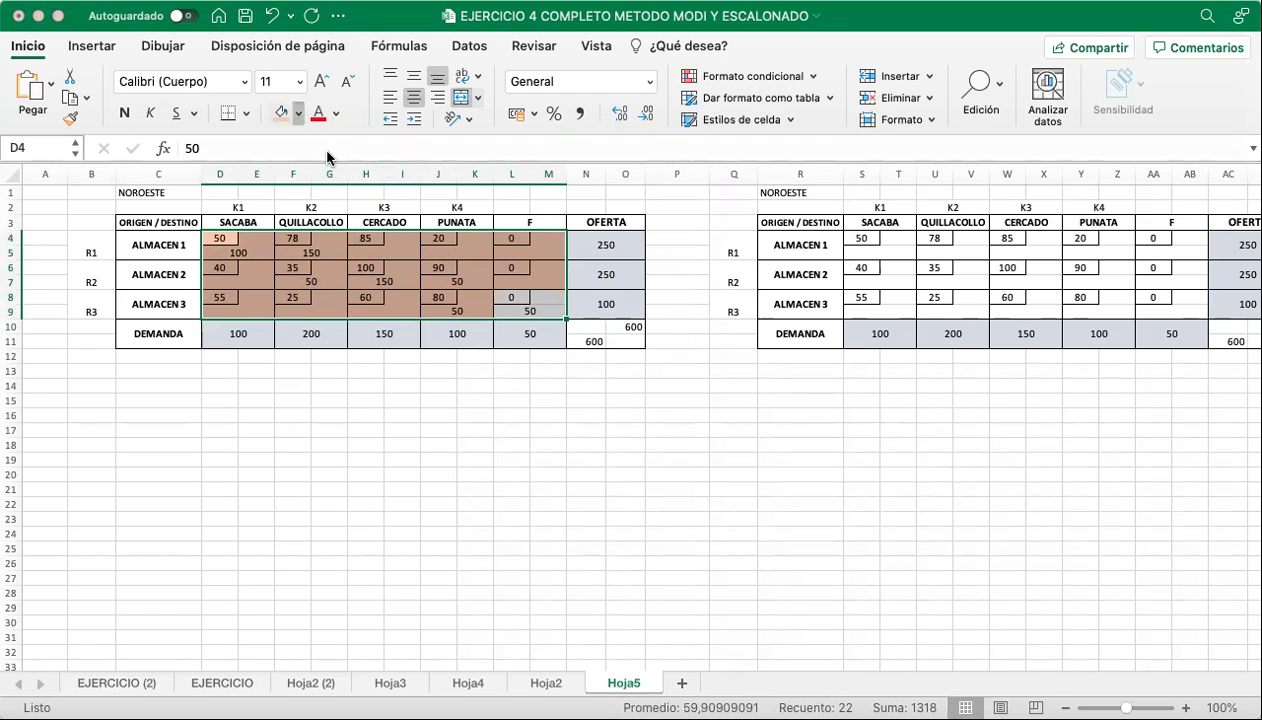
left_click(512, 476)
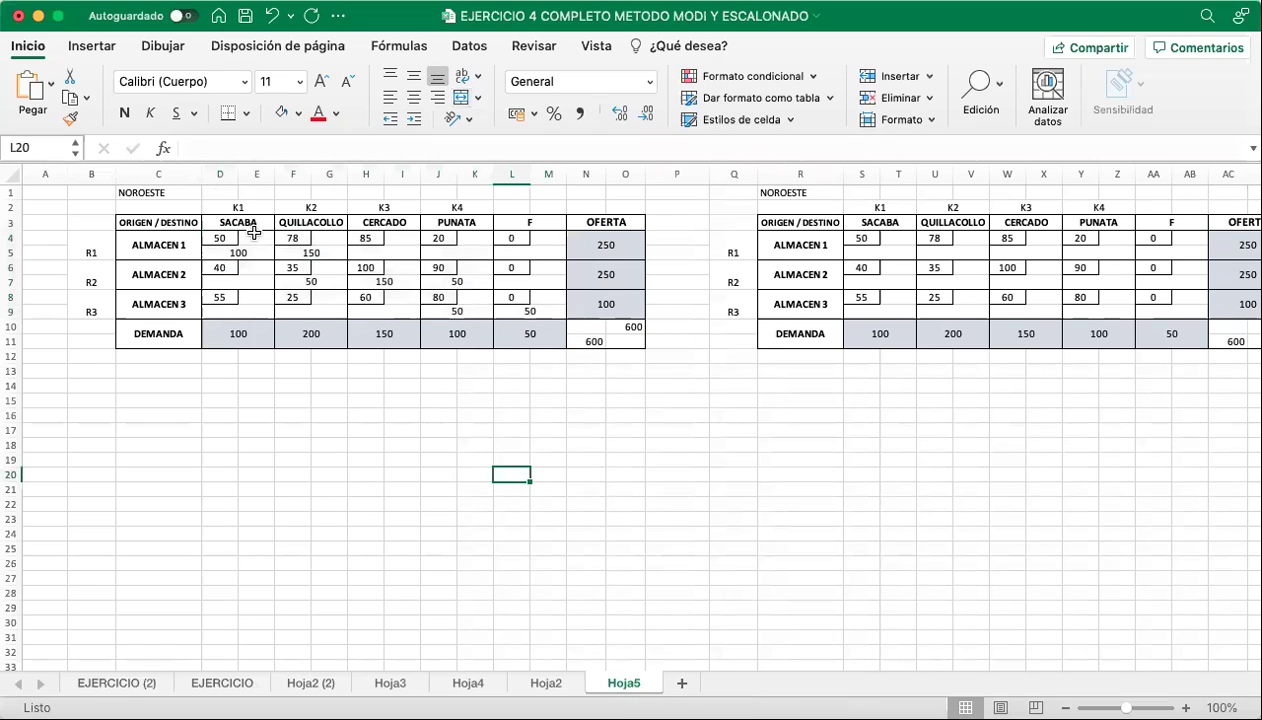
Label cell C13 below the first NOROESTE table as "Z=" for the total cost.
left_click_drag(222, 237, 260, 238)
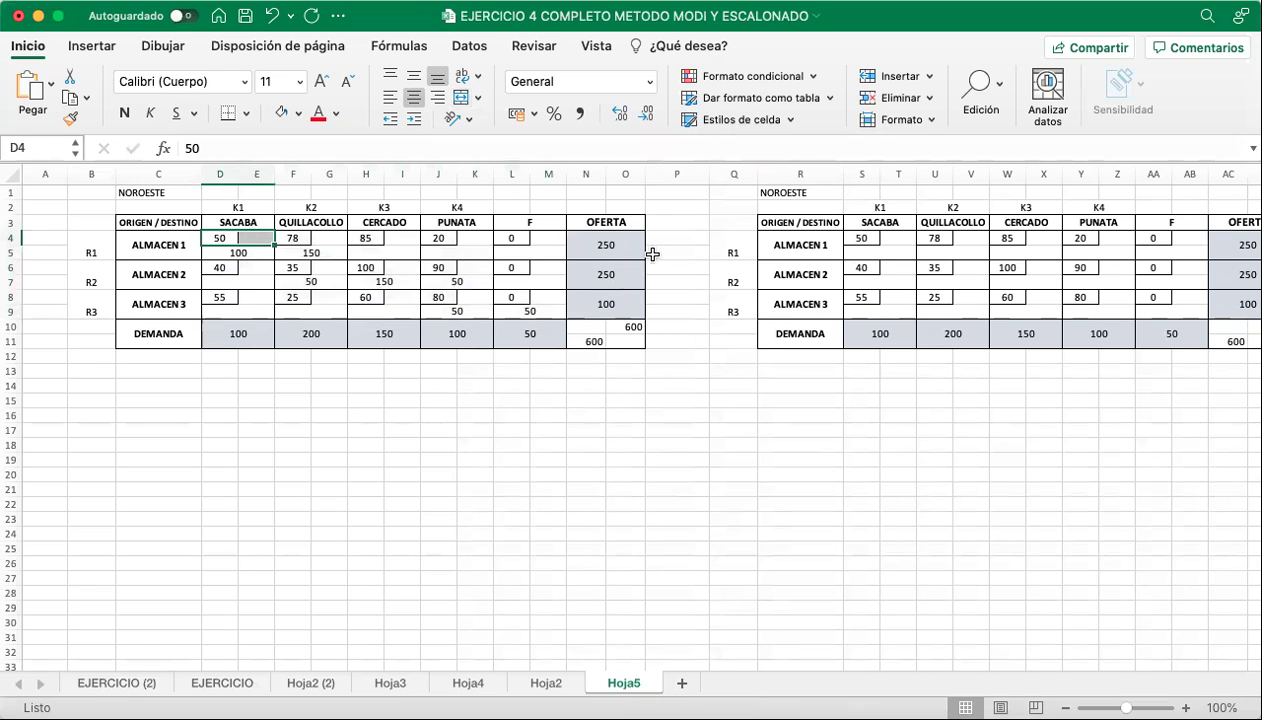
left_click(176, 371)
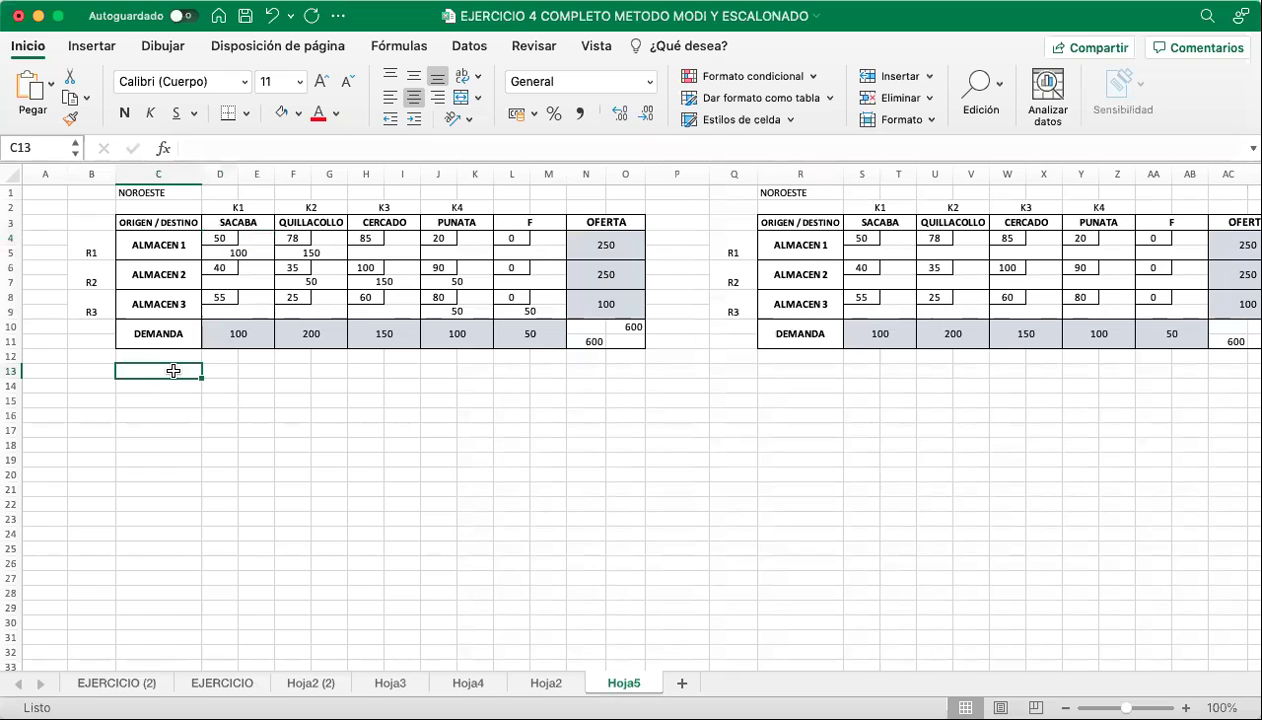
type("Z")
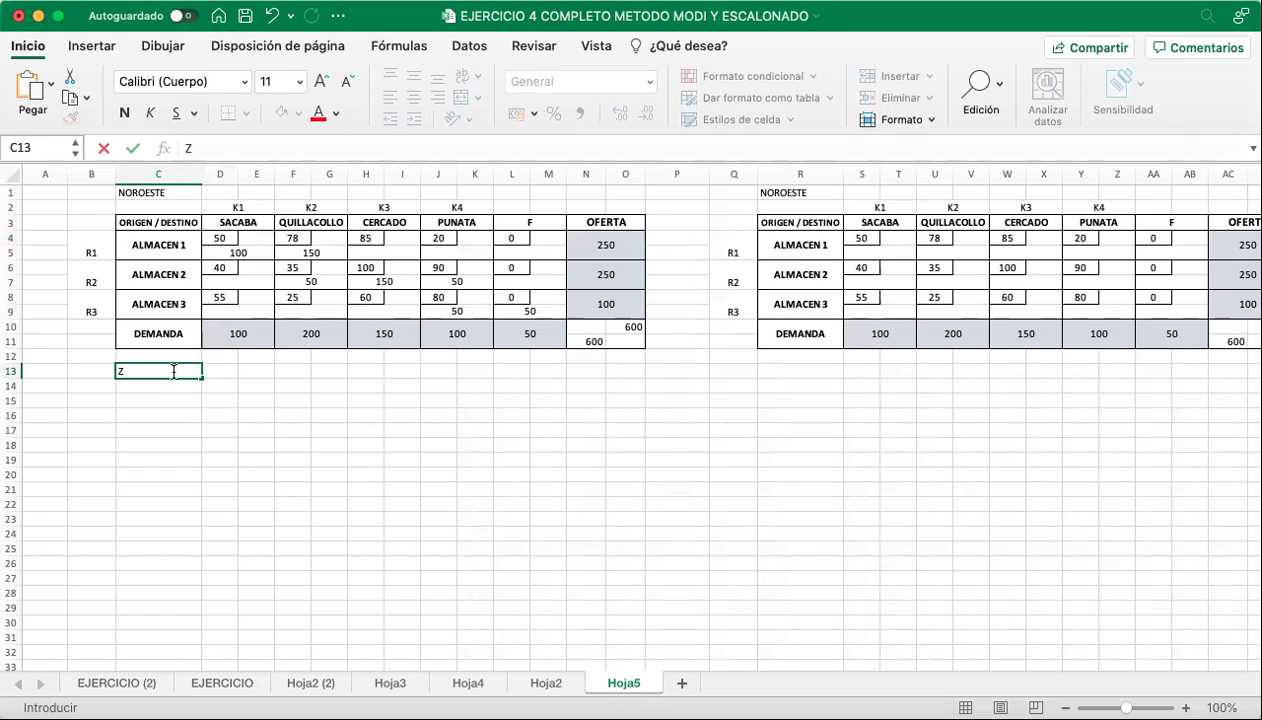
type("=")
key("Tab")
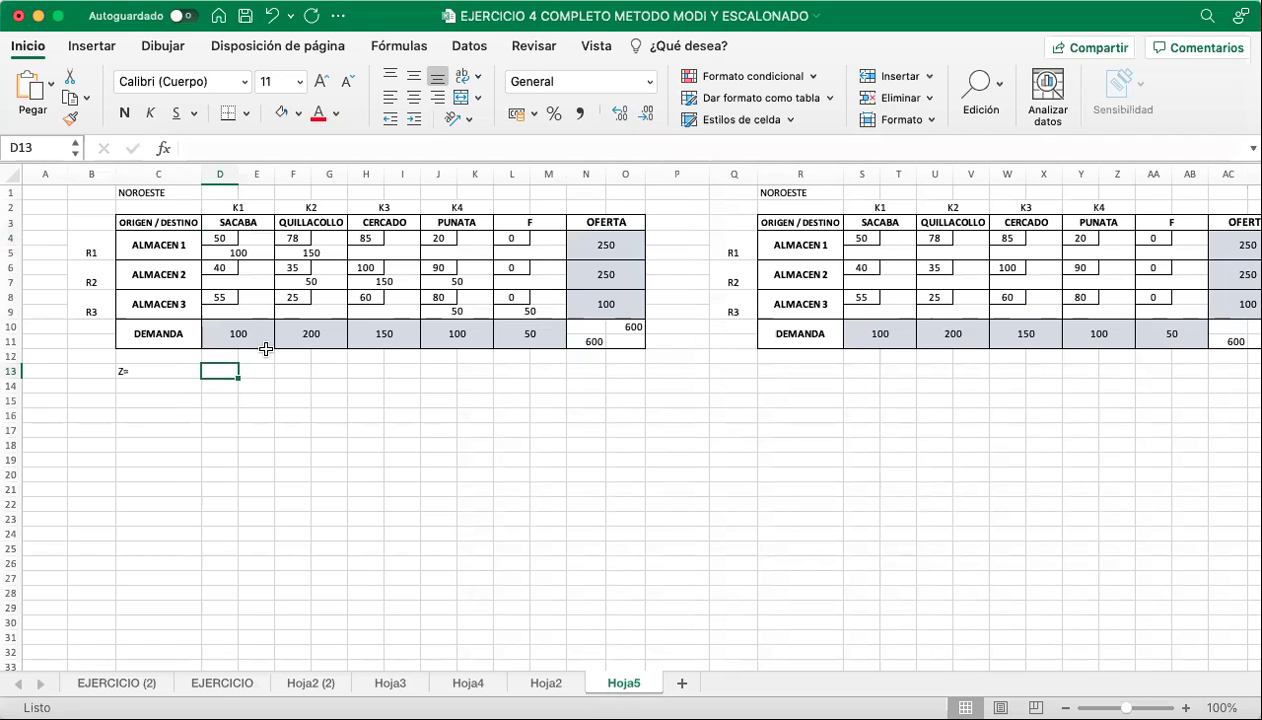
Narrow the cost columns D:M of the first table to about 4.33 and the cost columns S:AB of the second table equally tightly.
left_click_drag(220, 174, 551, 173)
left_click_drag(418, 177, 427, 174)
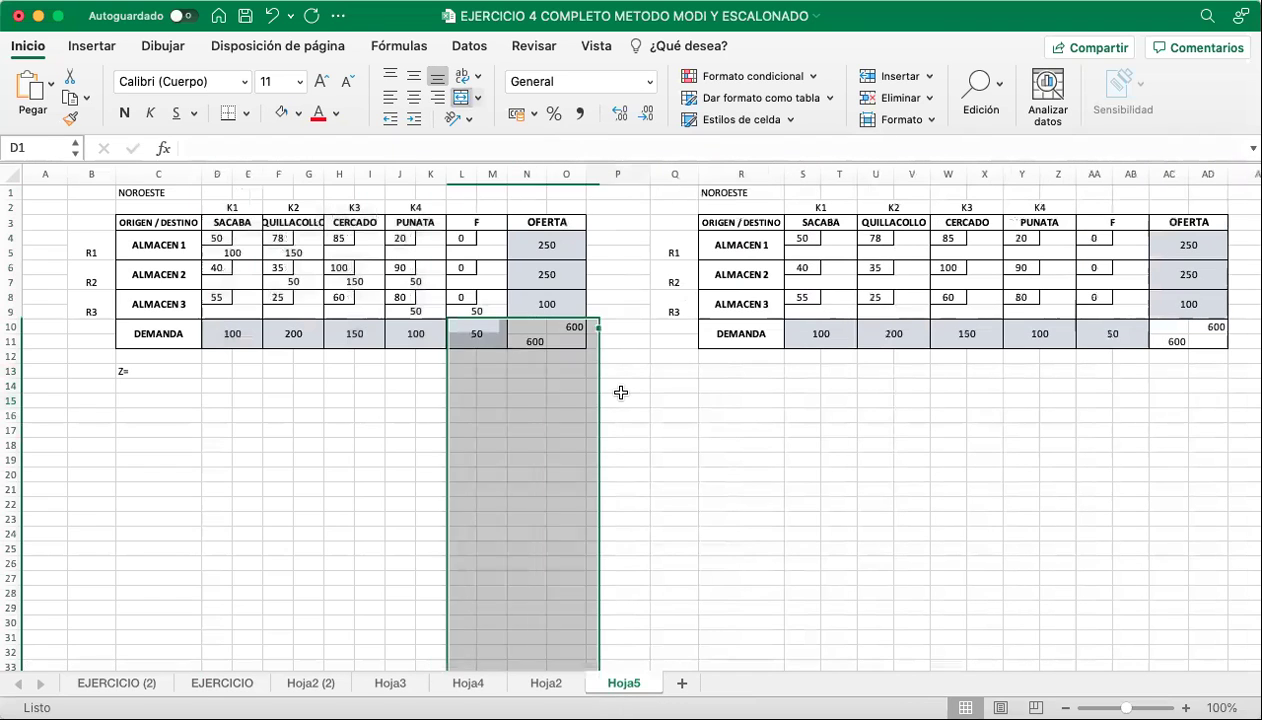
left_click(621, 393)
left_click_drag(806, 172, 1139, 175)
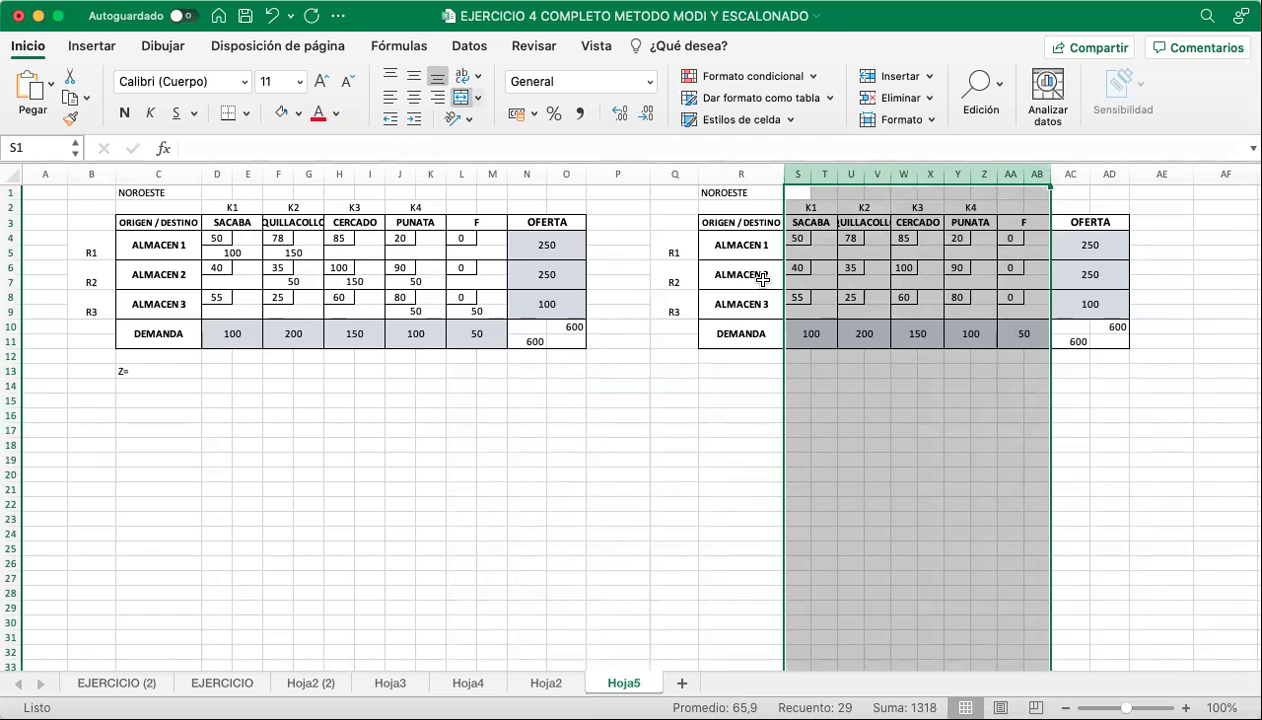
left_click(617, 386)
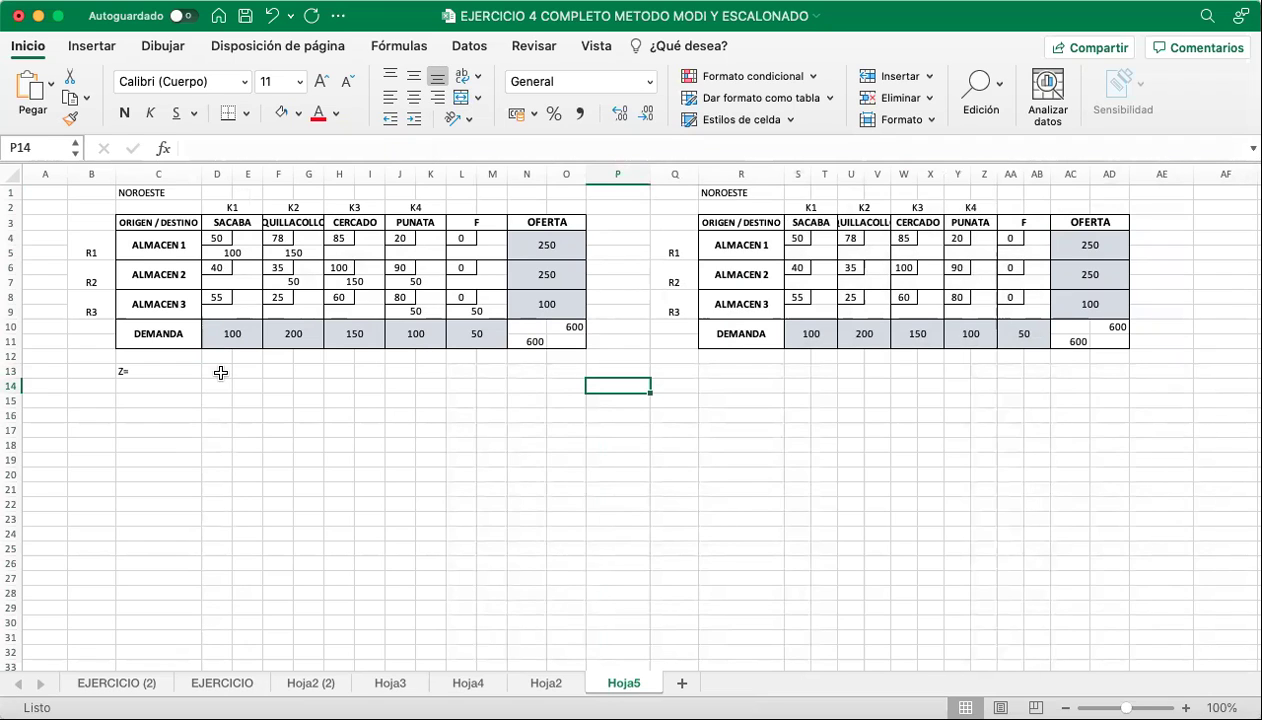
Enter 40200 as the total cost Z in D13 and make the number fit the narrow cell.
left_click(220, 372)
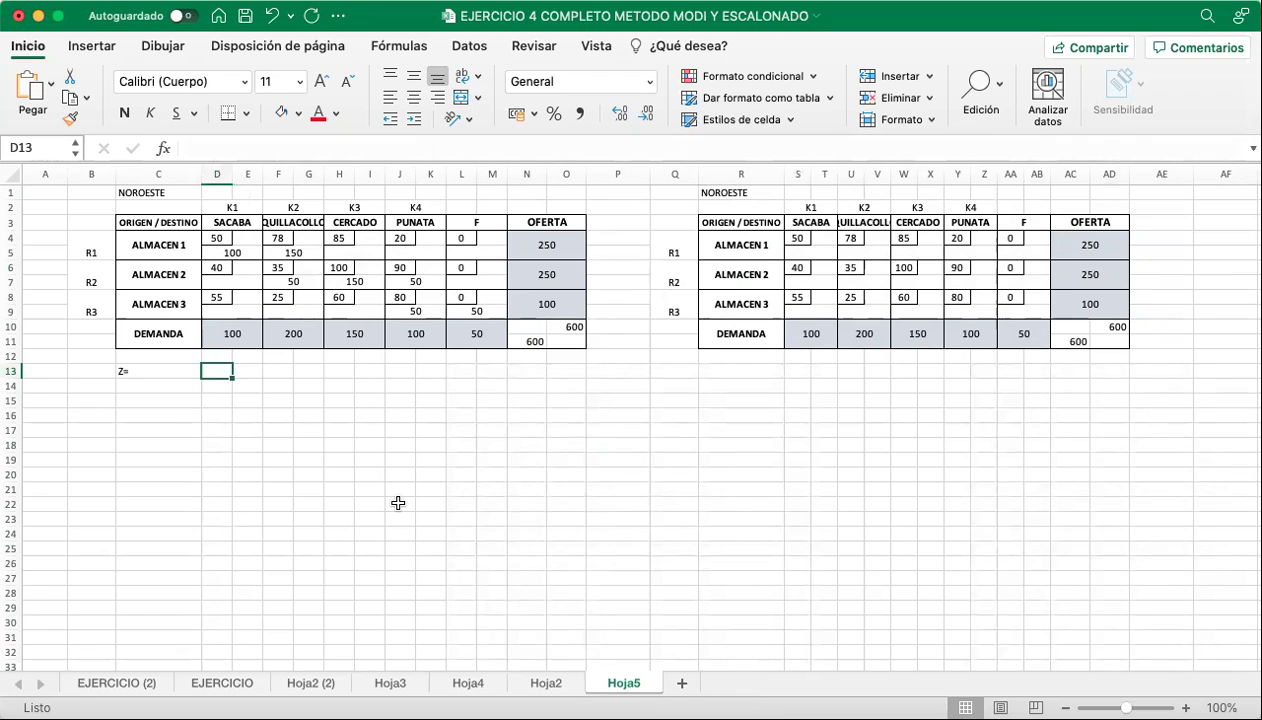
type("40200")
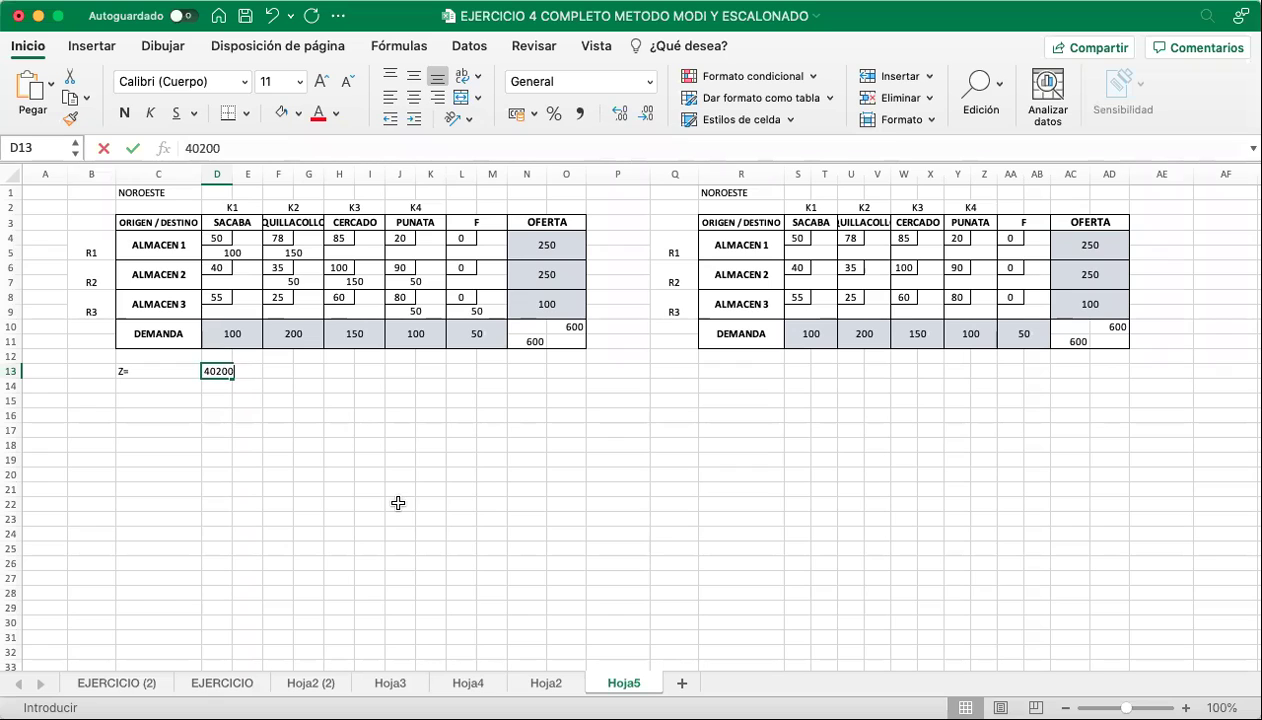
key("Return")
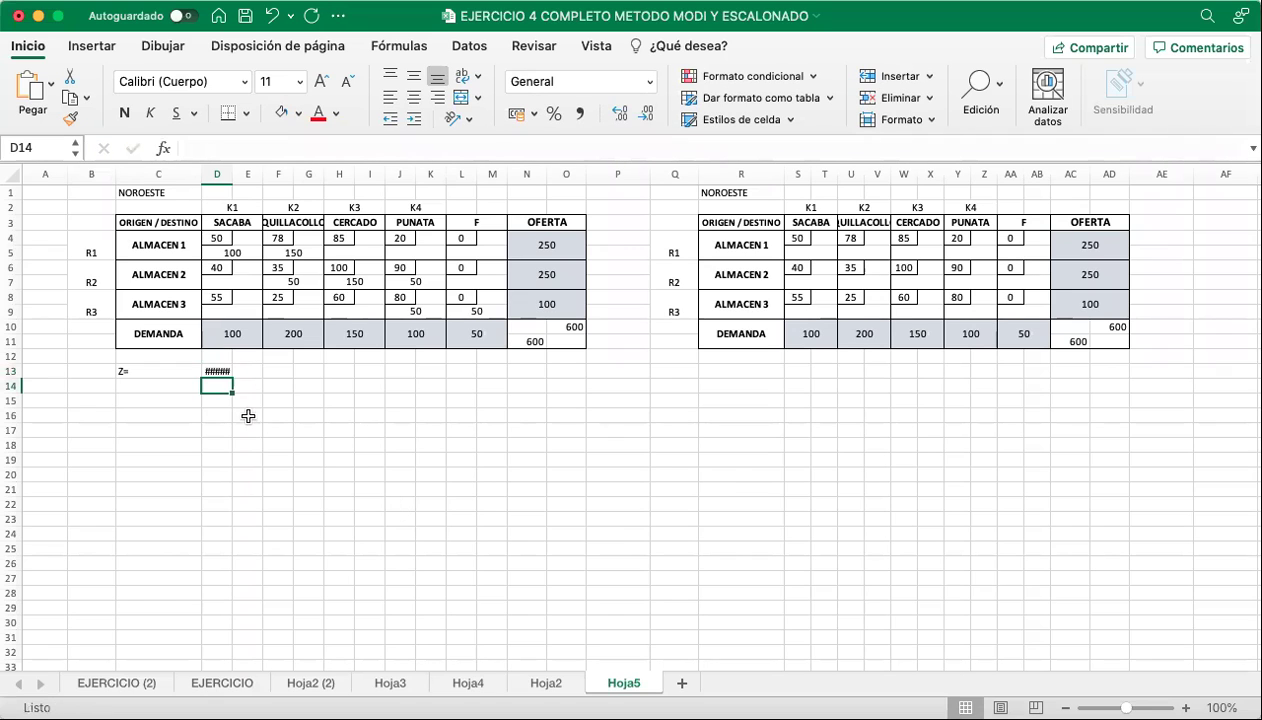
left_click(230, 175)
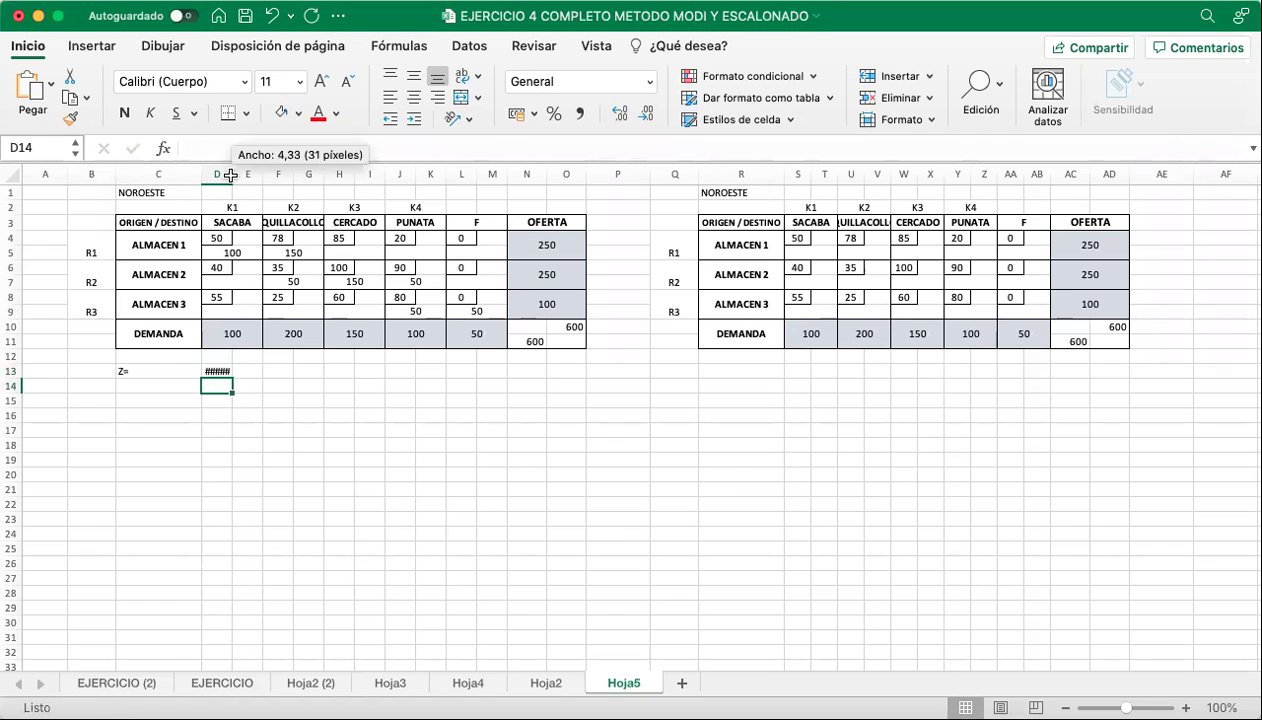
left_click(215, 371)
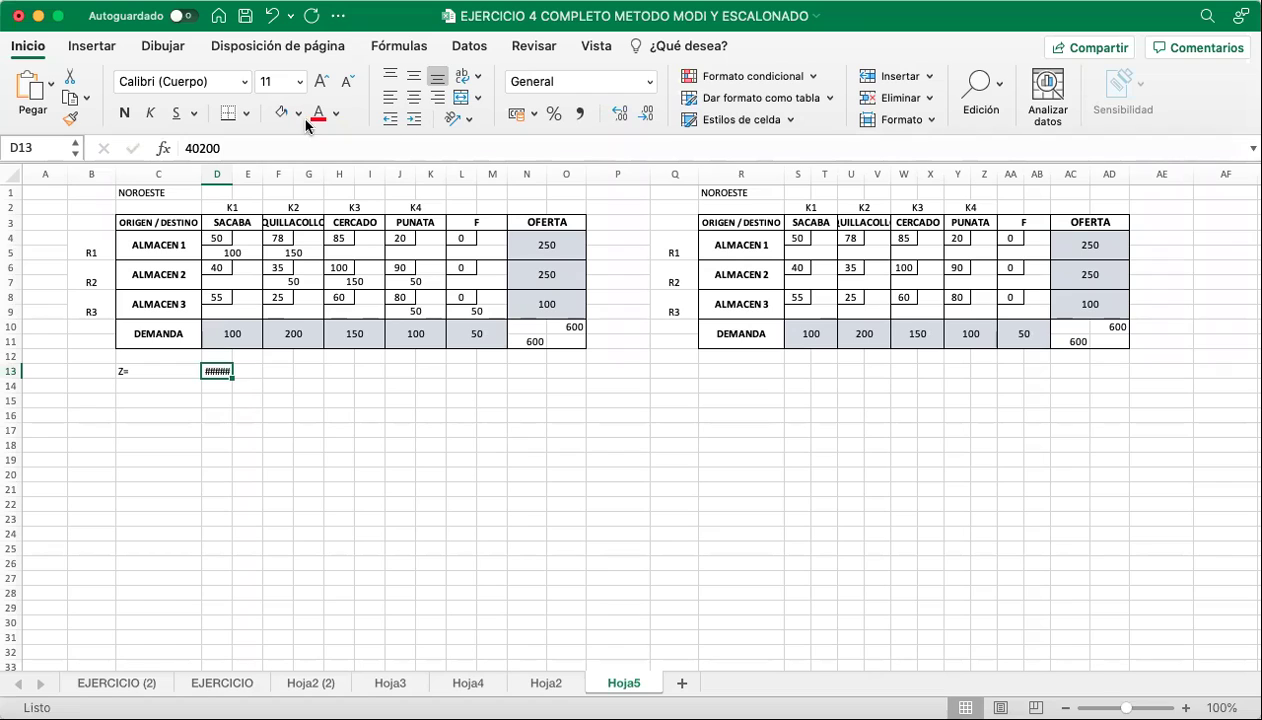
left_click(500, 447)
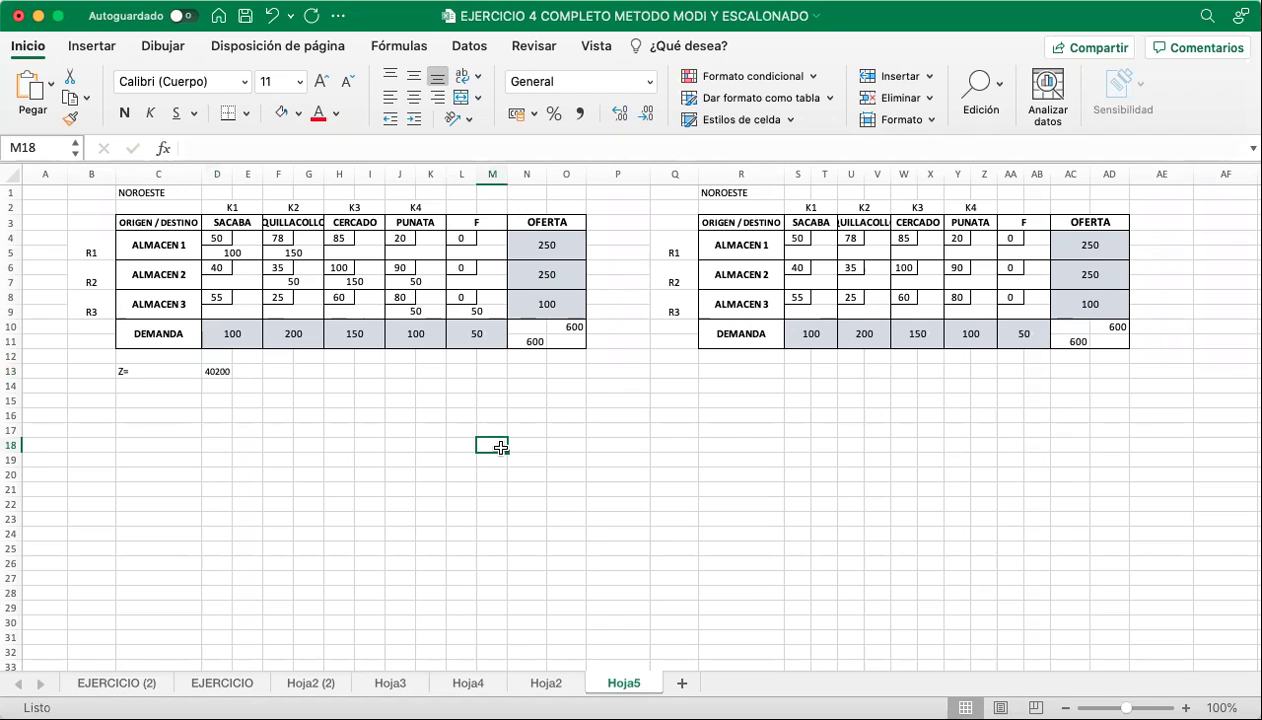
left_click(215, 371)
left_click(466, 447)
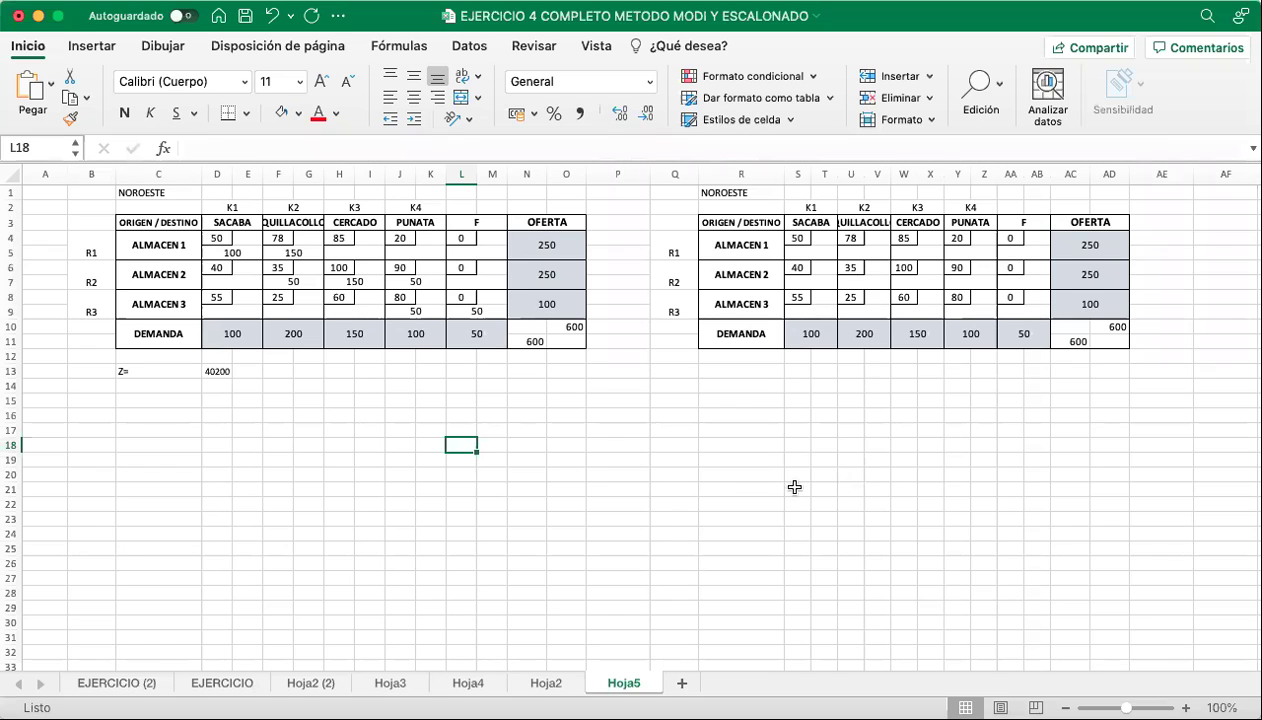
left_click(978, 563)
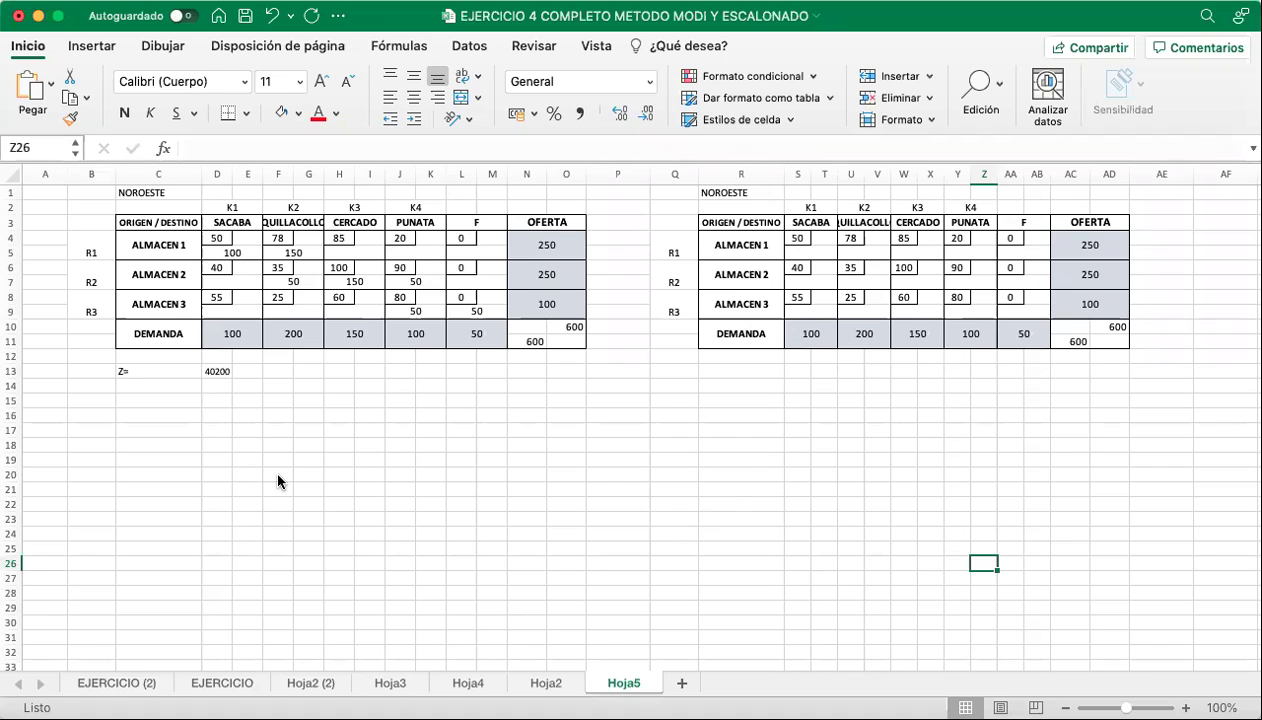
left_click(772, 445)
left_click(978, 482)
left_click(850, 429)
left_click(718, 413)
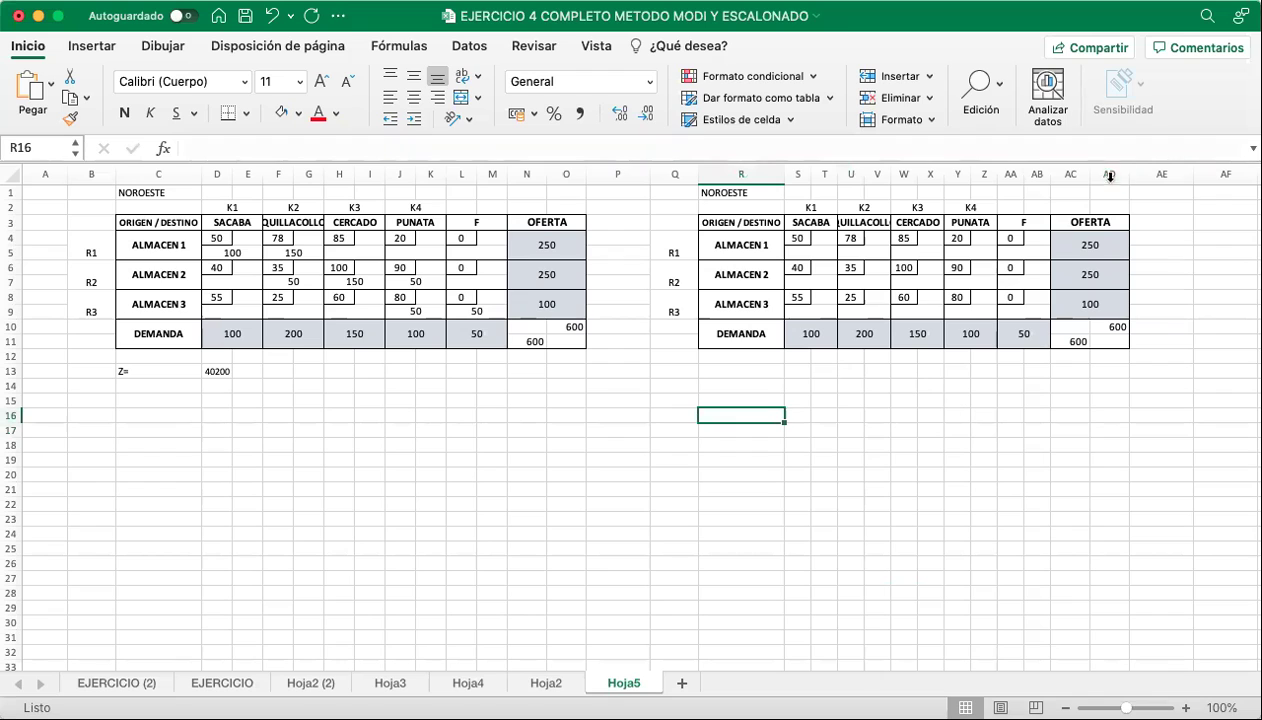
Review the second table's costs for the minimum and allocate 50 from ALMACEN 1 to F in AA5.
left_click_drag(790, 238, 1020, 312)
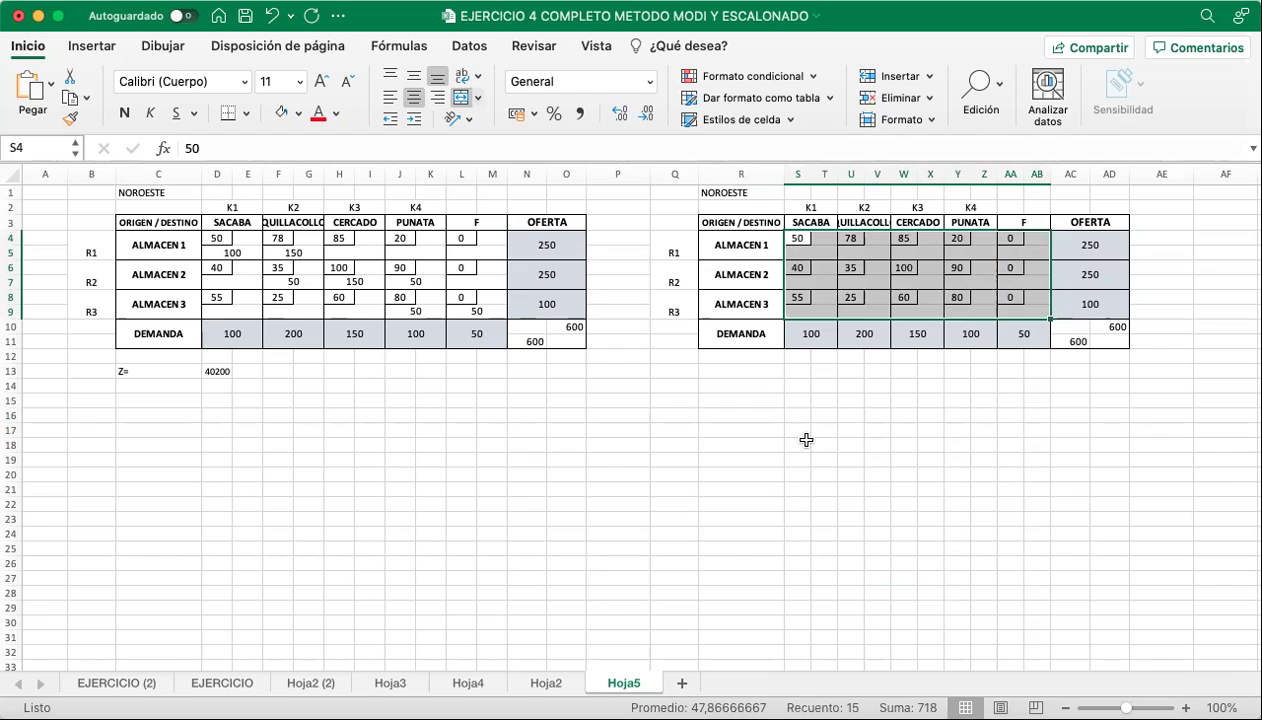
left_click(806, 440)
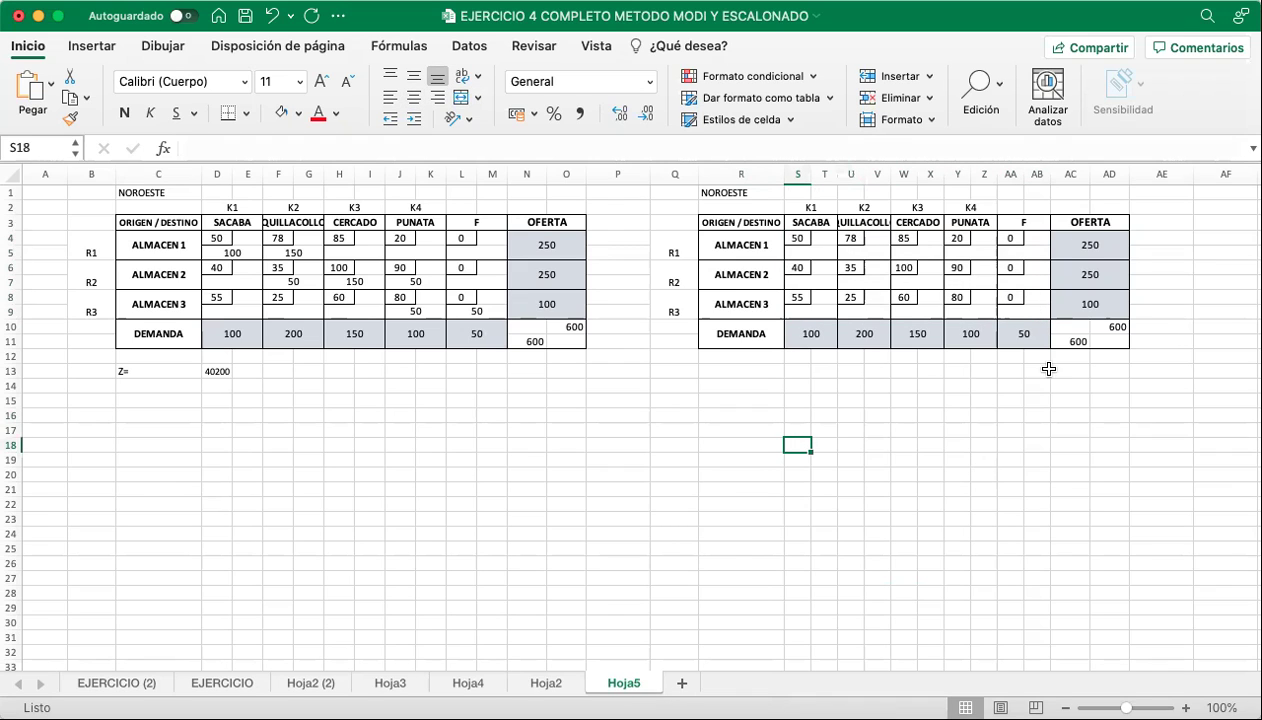
left_click_drag(997, 231, 1050, 231)
key("super+z")
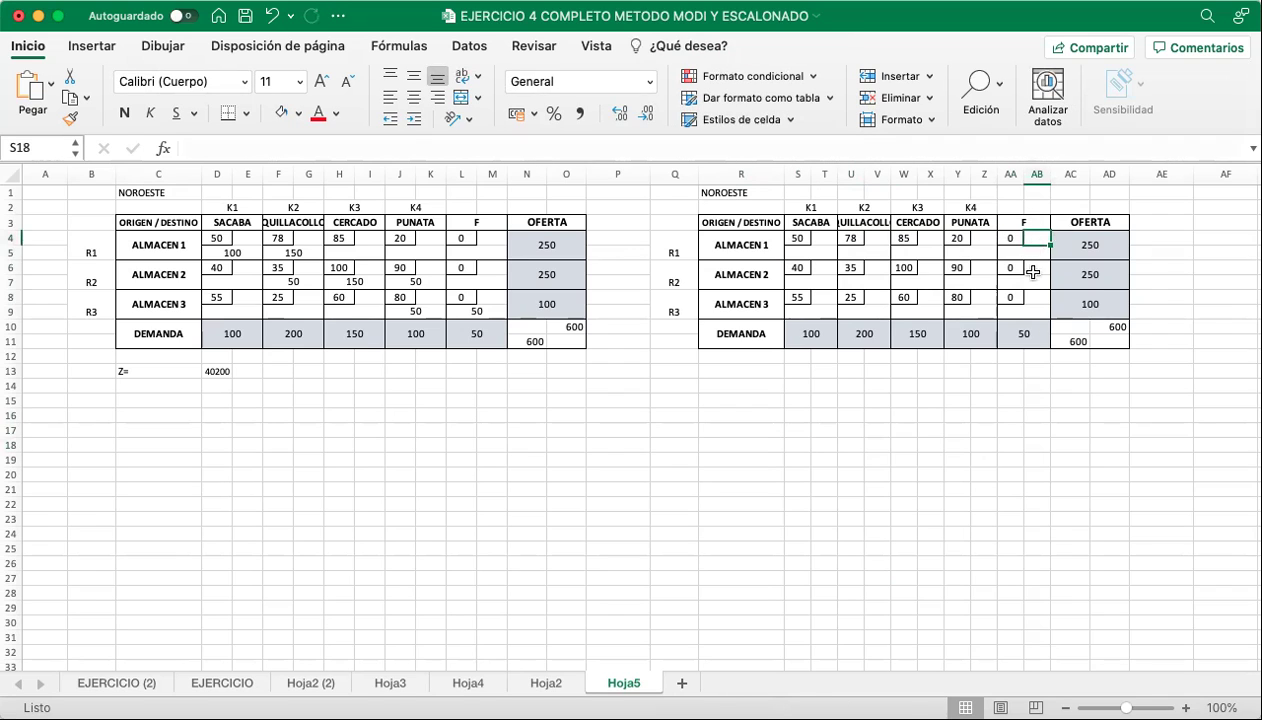
left_click(1032, 270)
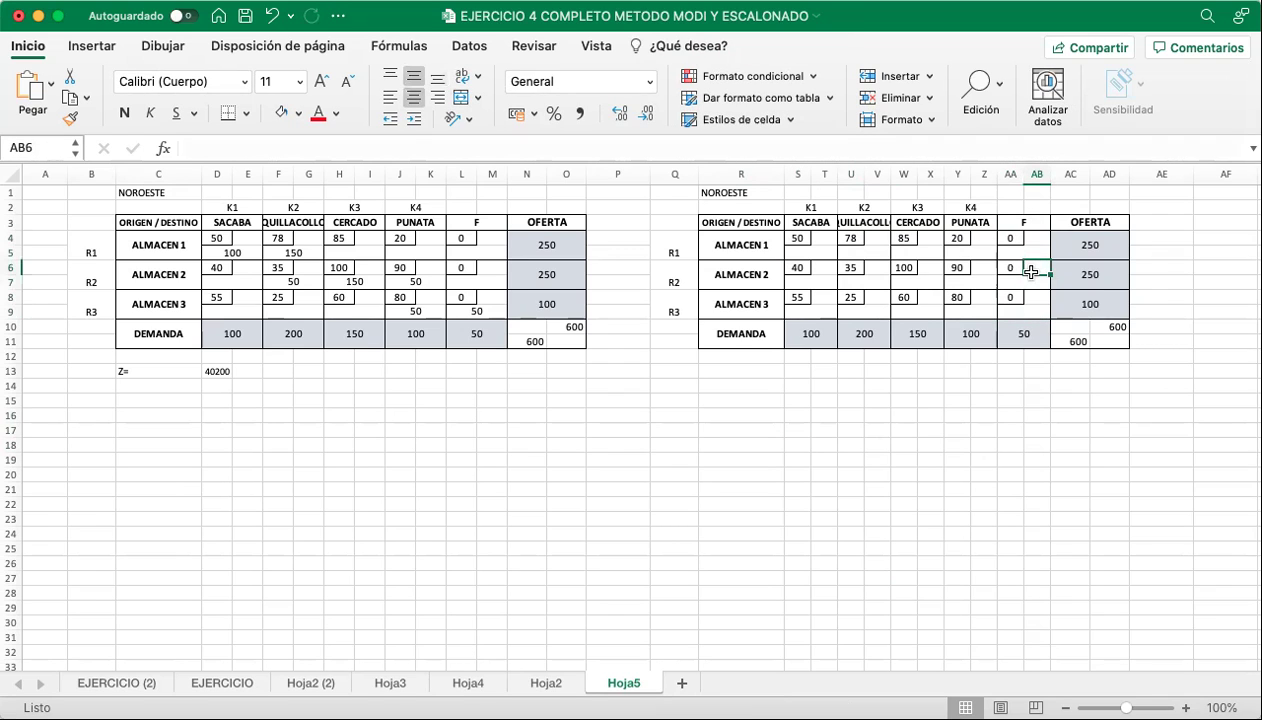
left_click(1015, 250)
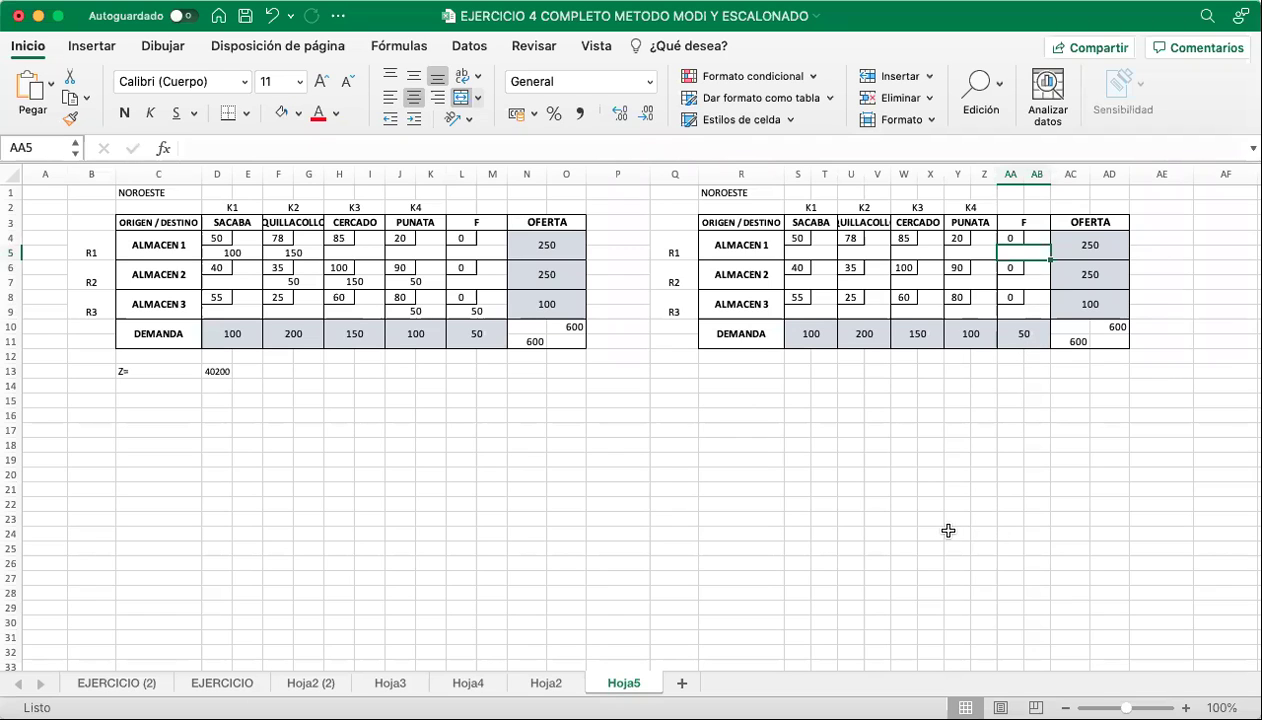
type("50")
key("Return")
Record the remaining demand of F as 0 in AA12 and the remaining supply of ALMACEN 1 as 200 in AE4.
key("Down")
key("Down")
key("Down")
key("Down")
key("Down")
key("Down")
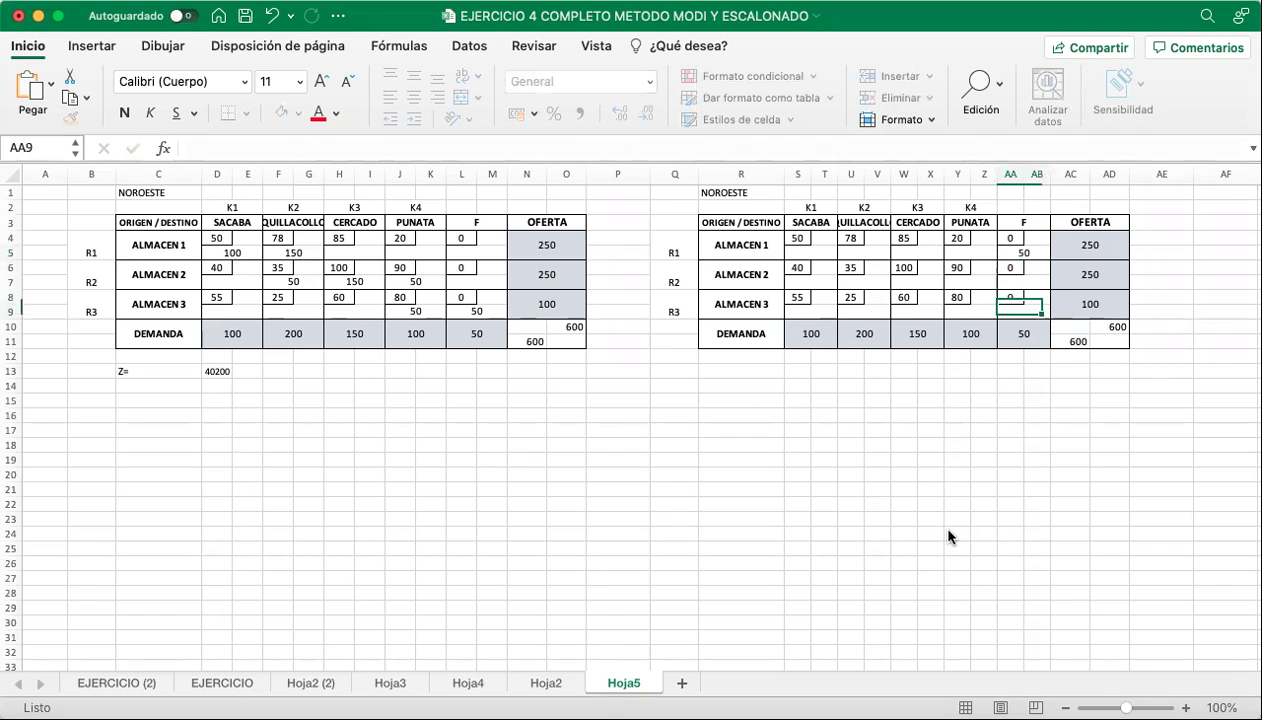
type("0")
key("Return")
left_click(1138, 236)
type("200")
key("Return")
Shade the satisfied F column cells (AA4:AB9) of the second table light orange.
left_click_drag(1015, 238, 1023, 311)
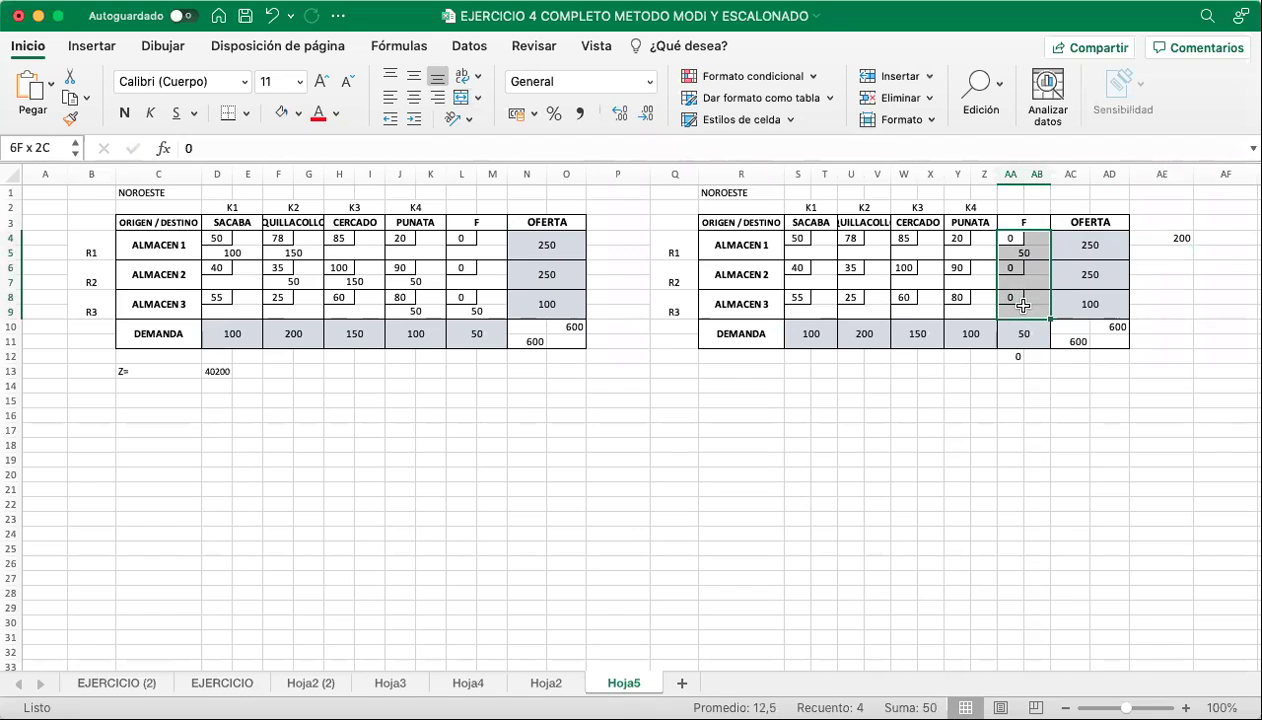
left_click(283, 112)
left_click(930, 415)
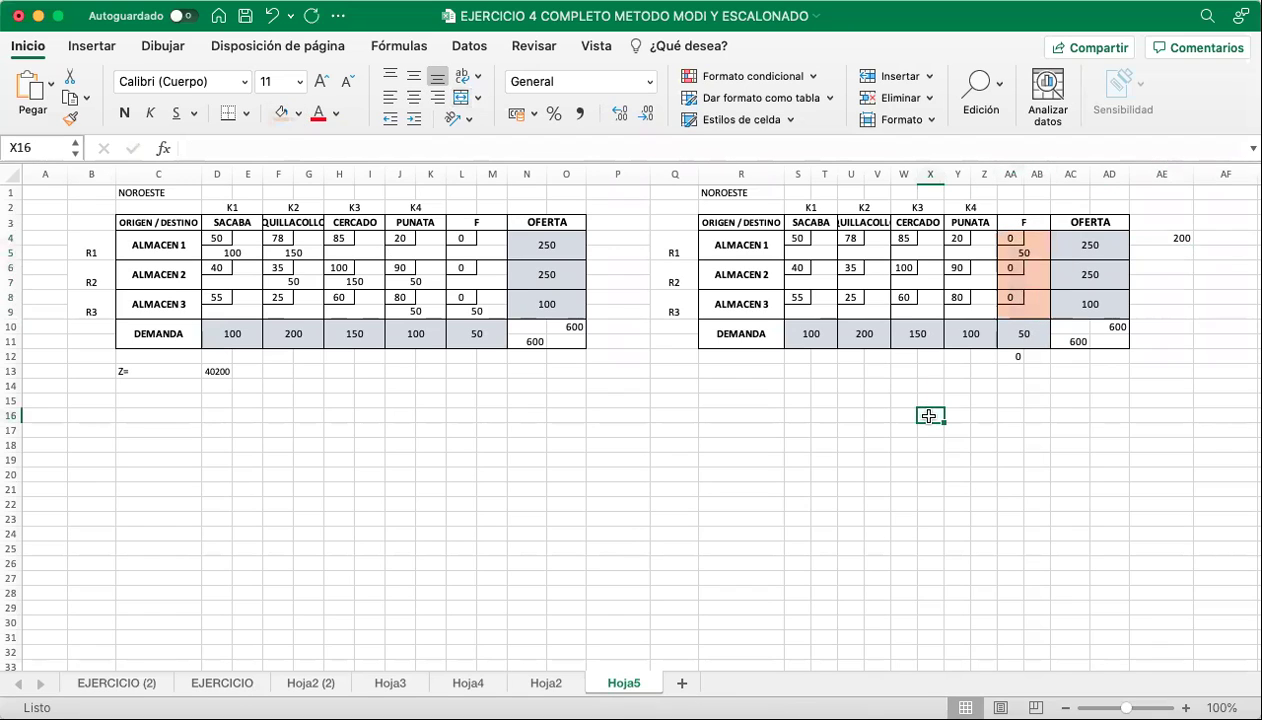
Compare the unshaded costs in the second table and allocate 100 from ALMACEN 1 to PUNATA in Y5.
left_click_drag(790, 237, 966, 313)
left_click(955, 385)
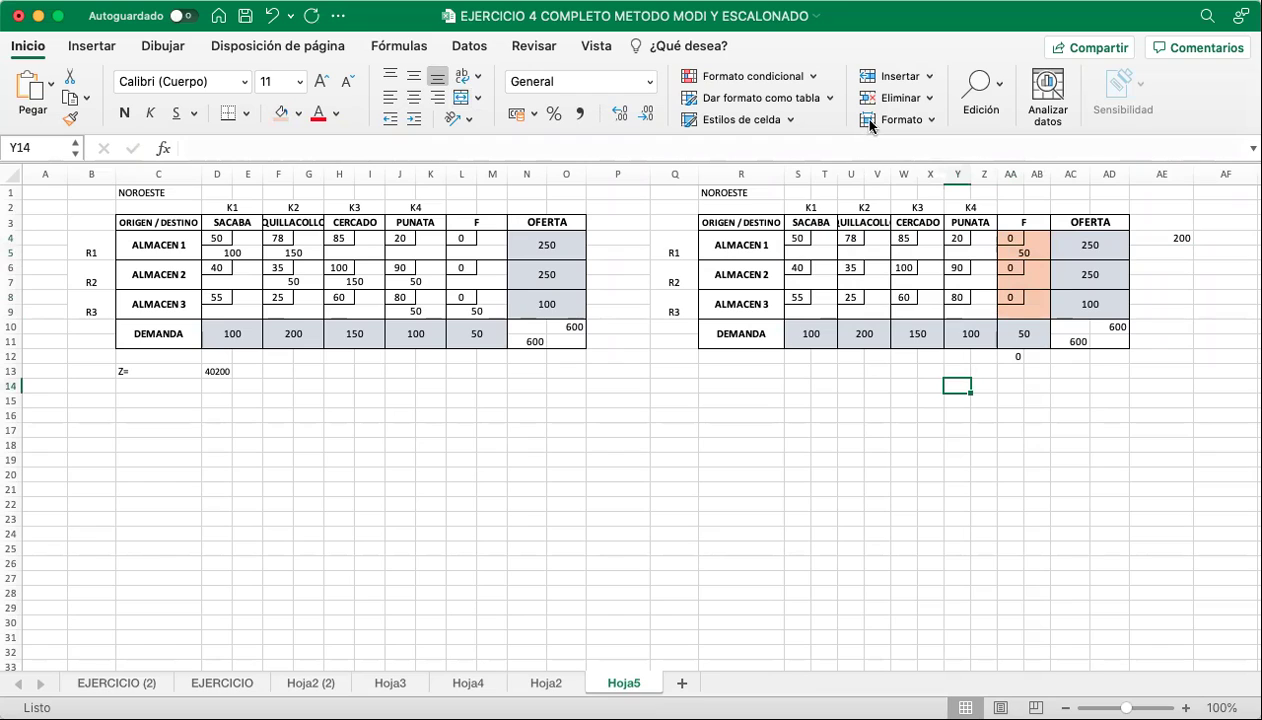
left_click(917, 312)
left_click(859, 317)
left_click(810, 314)
left_click(967, 250)
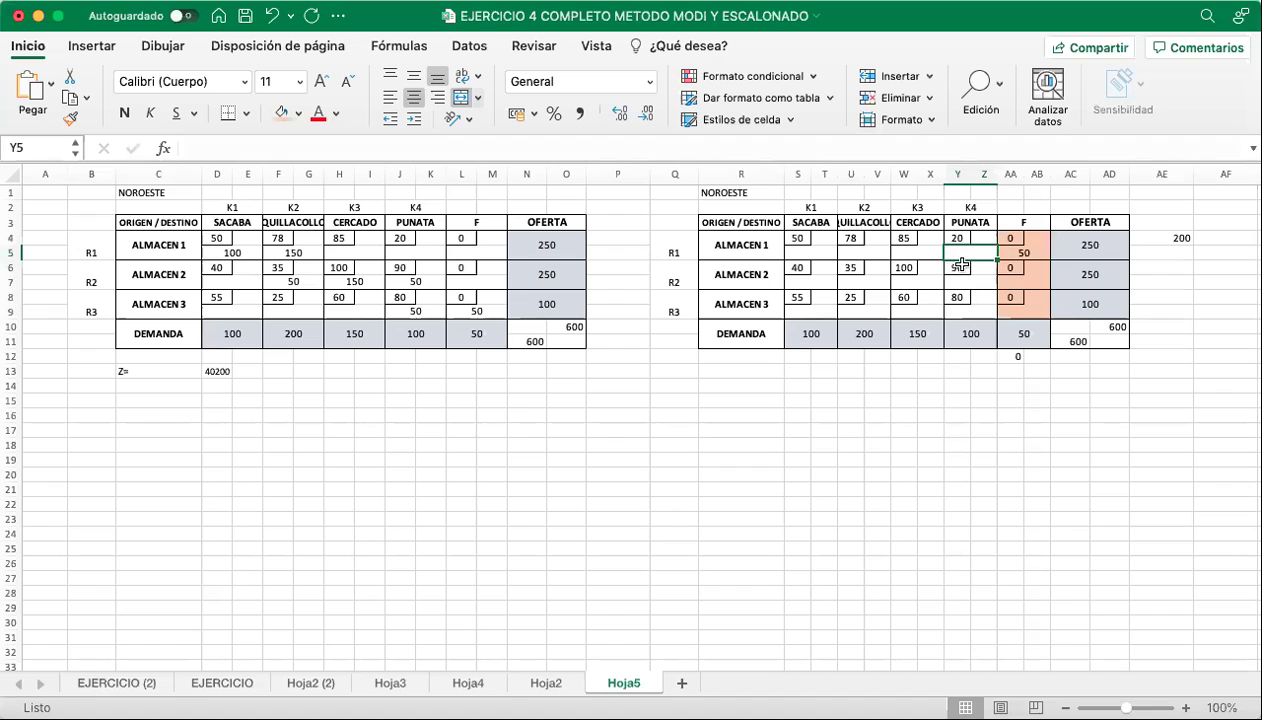
type("100")
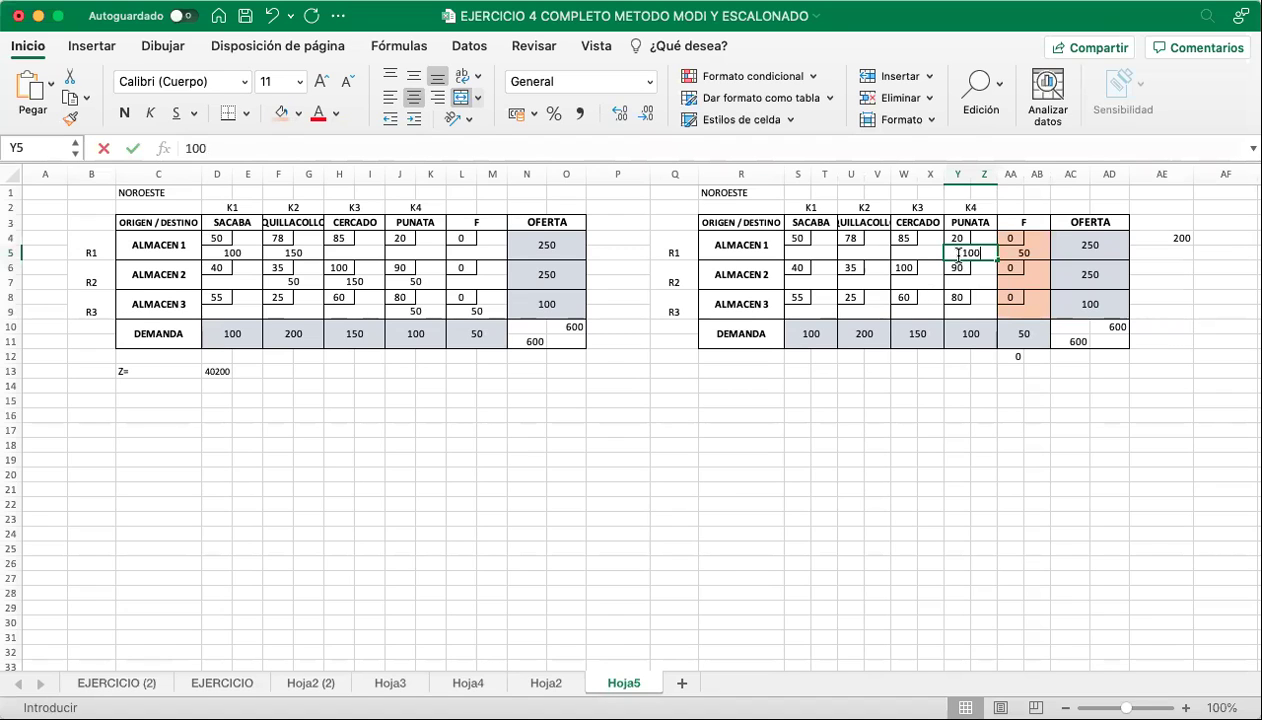
key("Return")
Record the remaining supply of ALMACEN 1 as 100 in AE5.
key("Down")
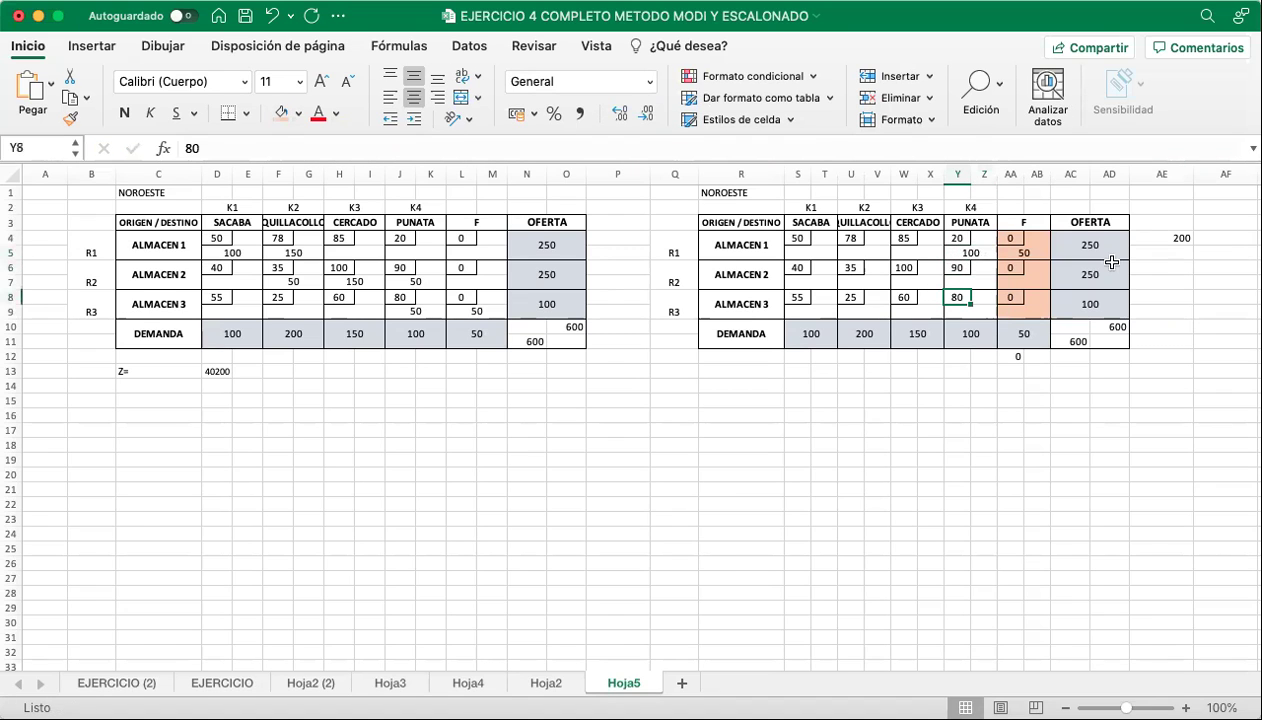
left_click(1172, 254)
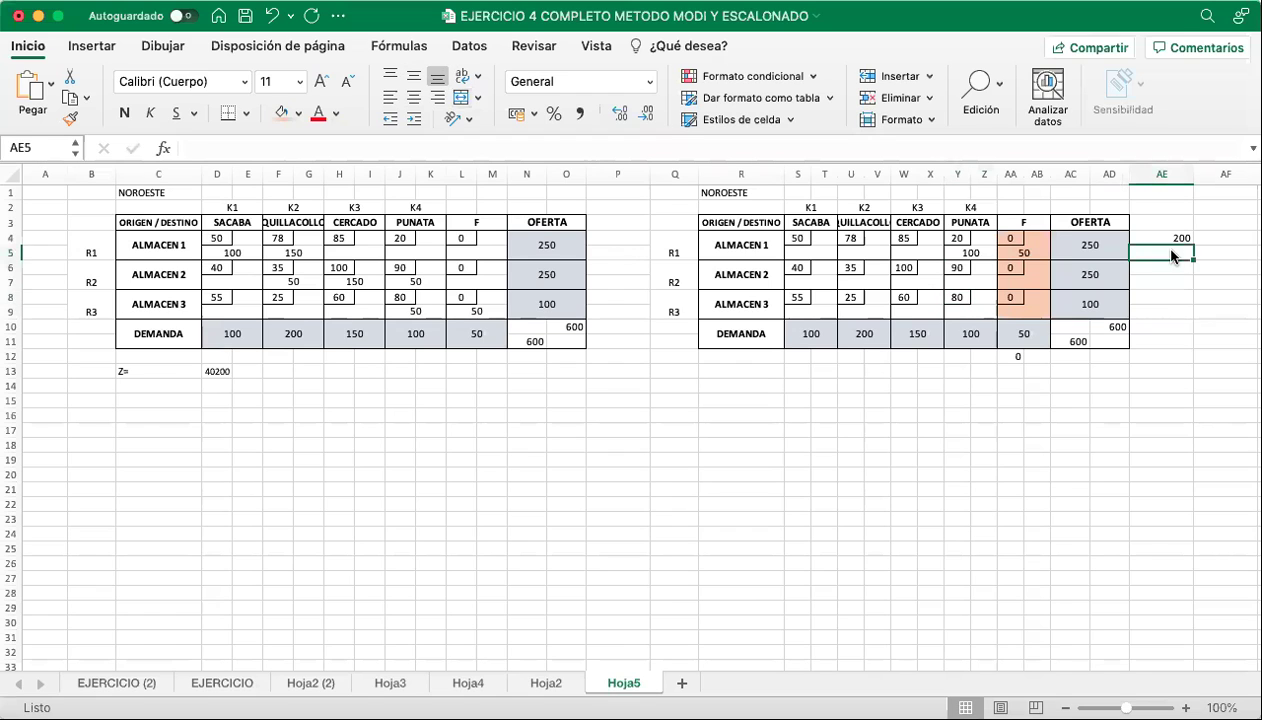
type("100")
key("Return")
Shade the satisfied PUNATA column cells (Y4:Z9) of the second table light orange.
left_click_drag(956, 234, 985, 312)
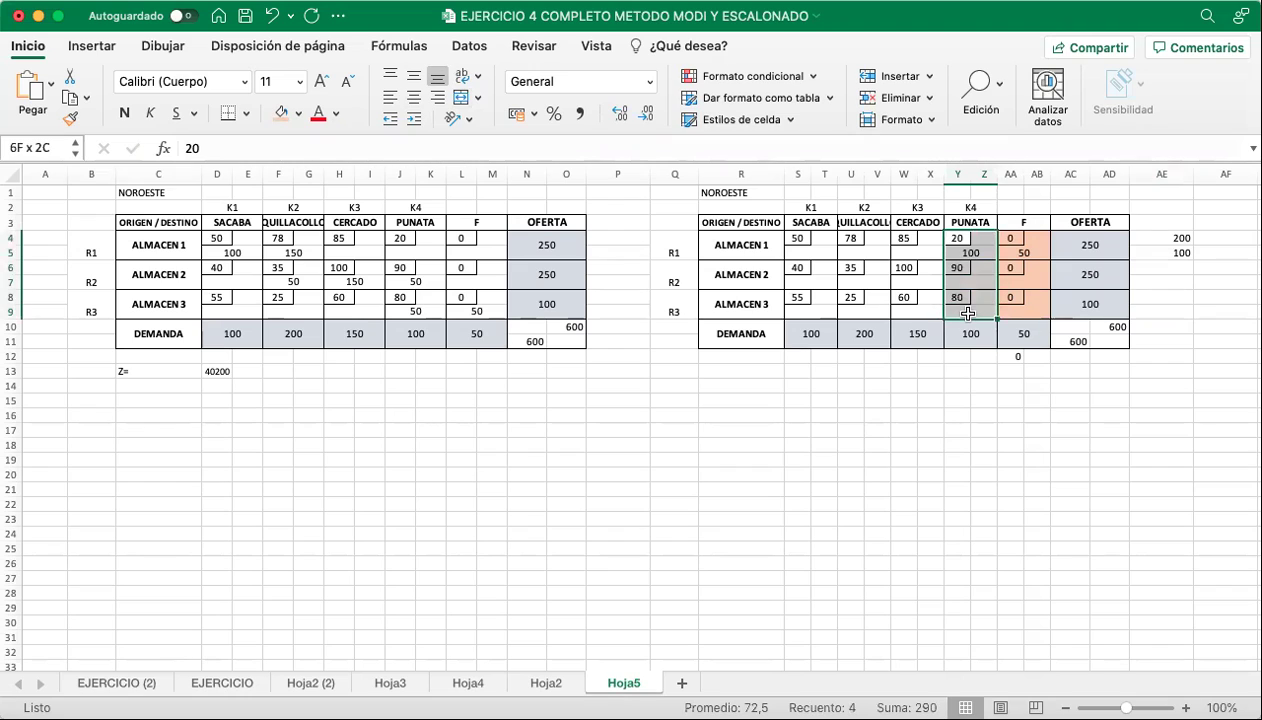
left_click(284, 114)
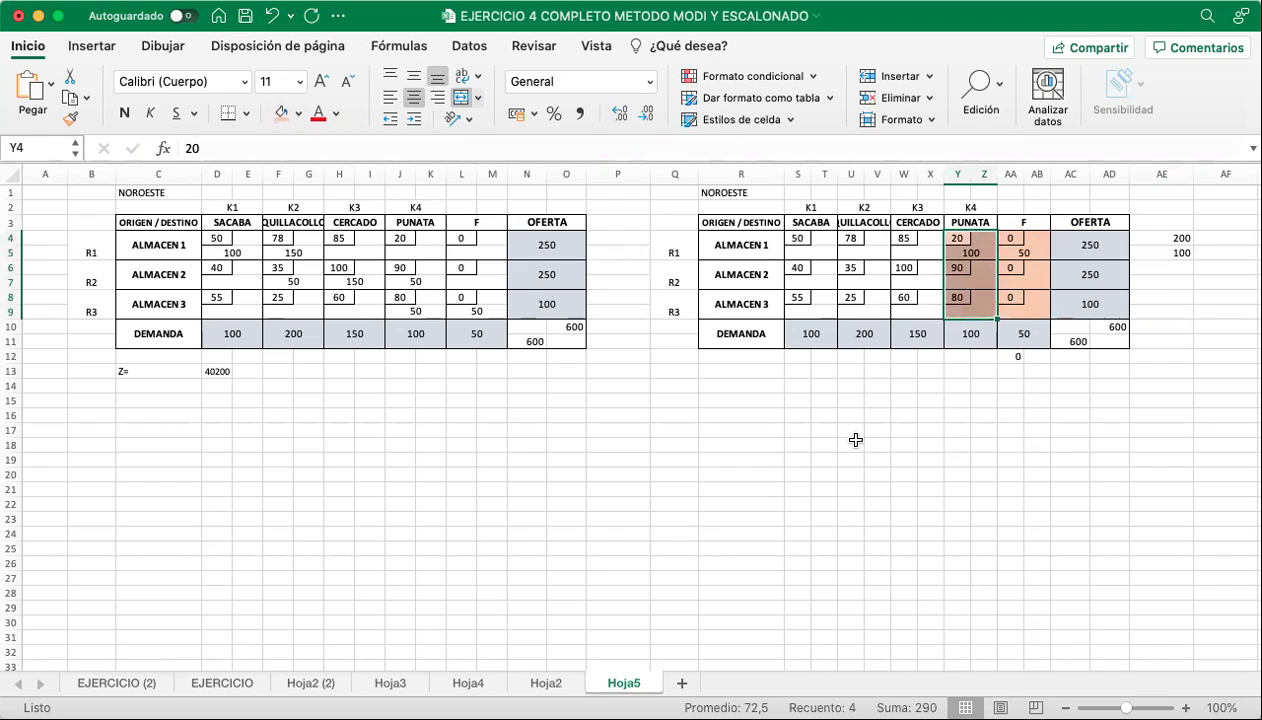
left_click(851, 443)
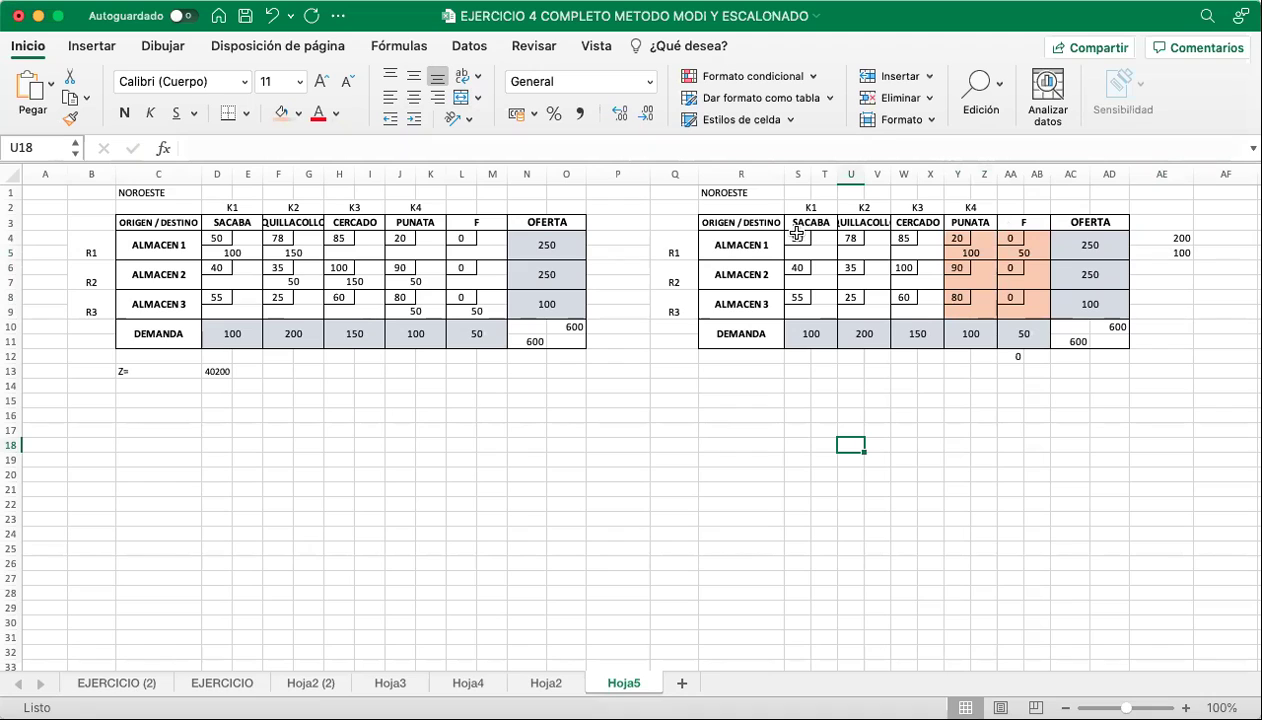
Compare the unshaded costs in the second table and allocate 100 from ALMACEN 3 to QUILLACOLLO in U9.
left_click(848, 267)
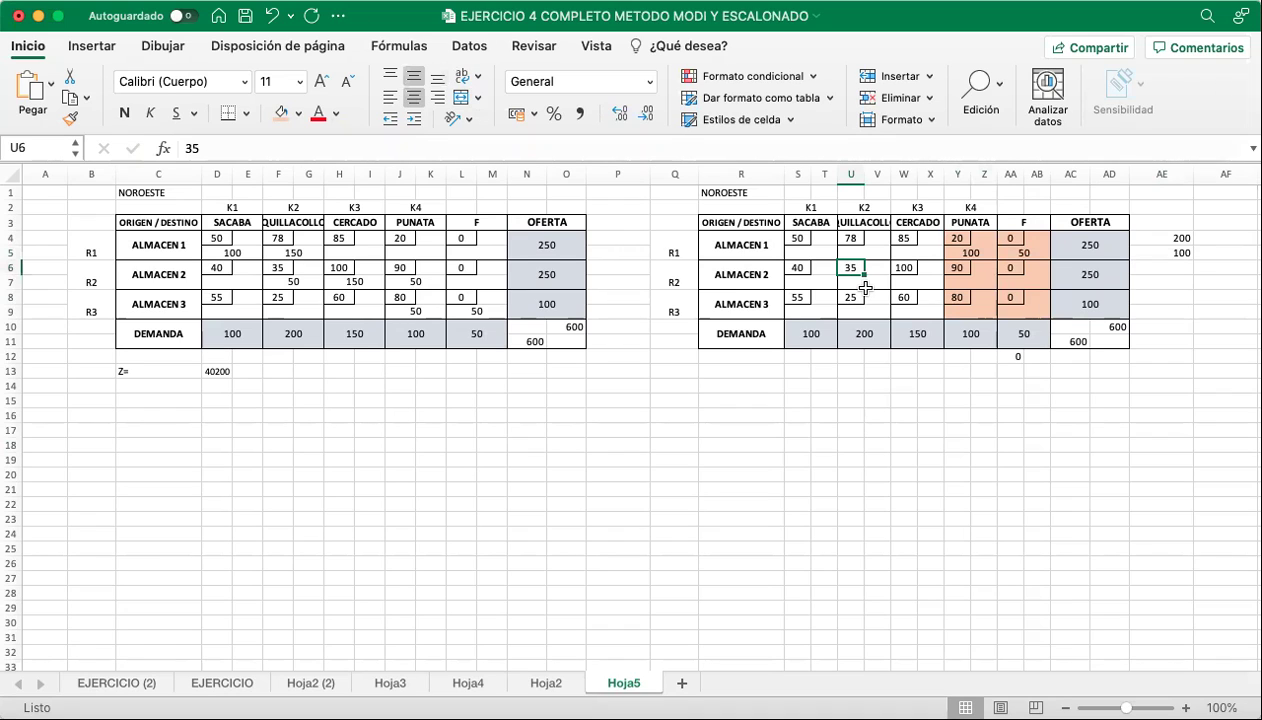
left_click(850, 297)
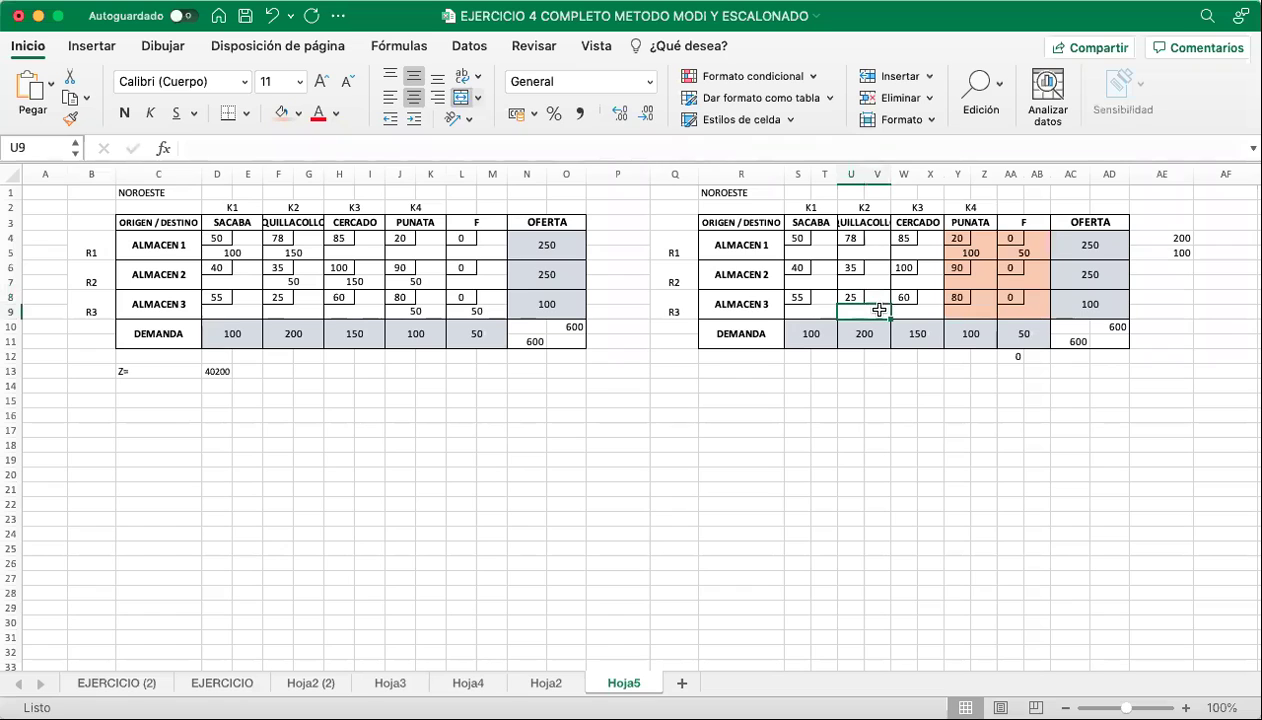
left_click(1069, 292)
left_click(858, 332)
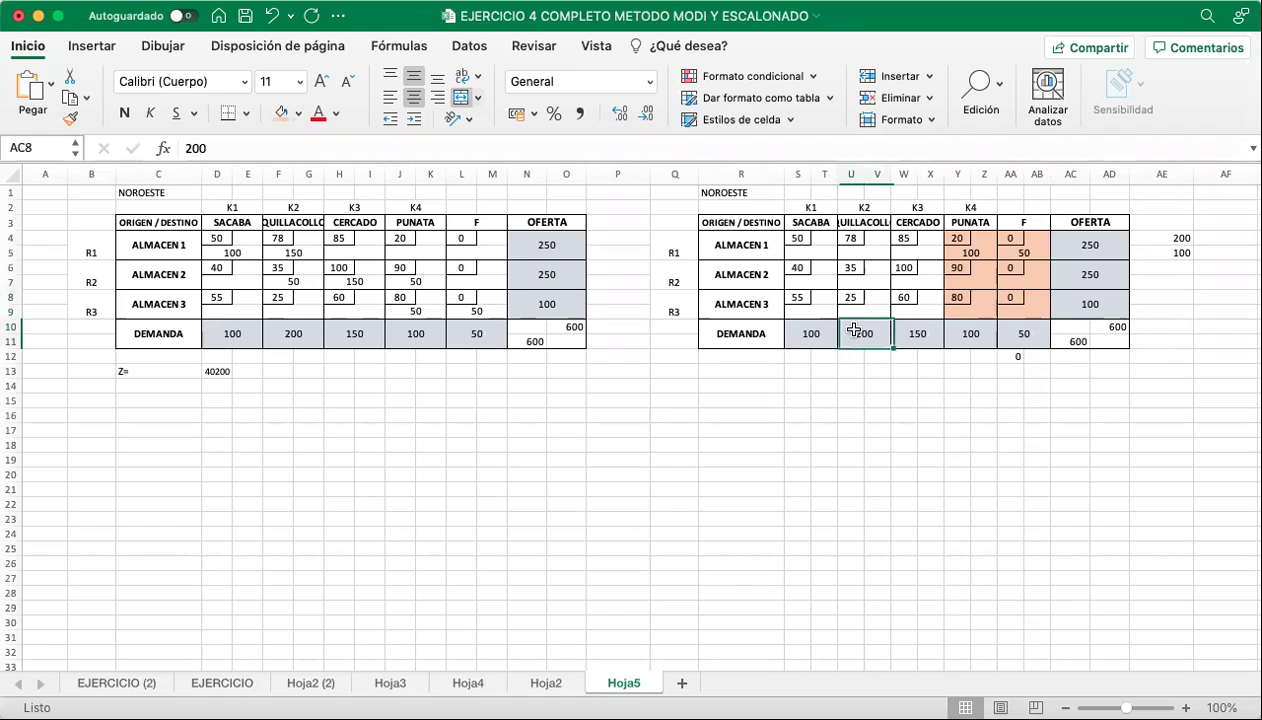
left_click(866, 303)
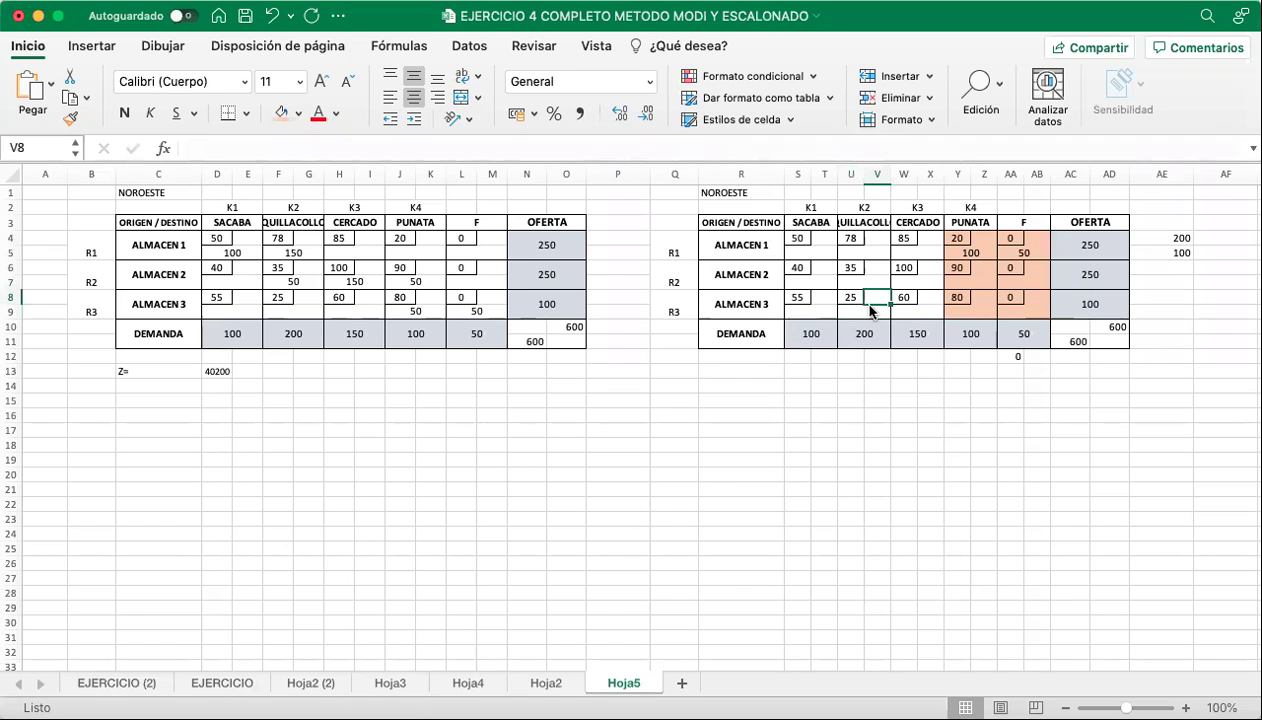
left_click(858, 313)
type("100")
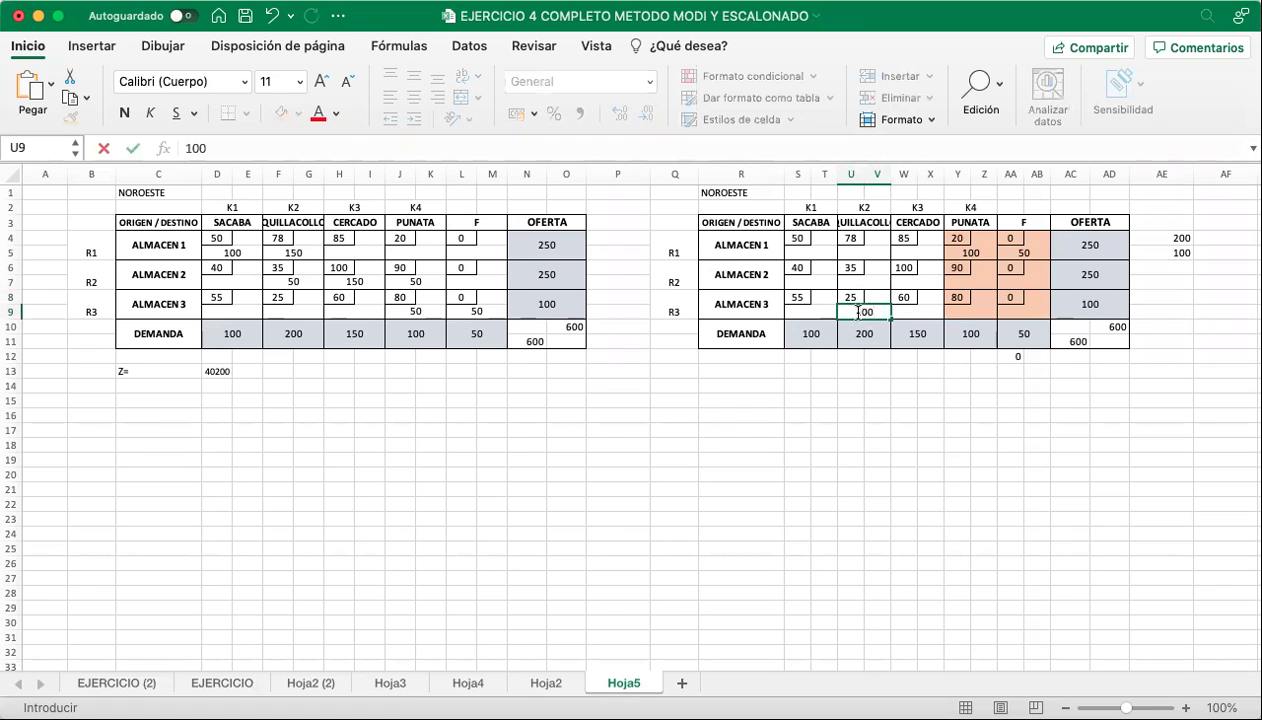
key("Return")
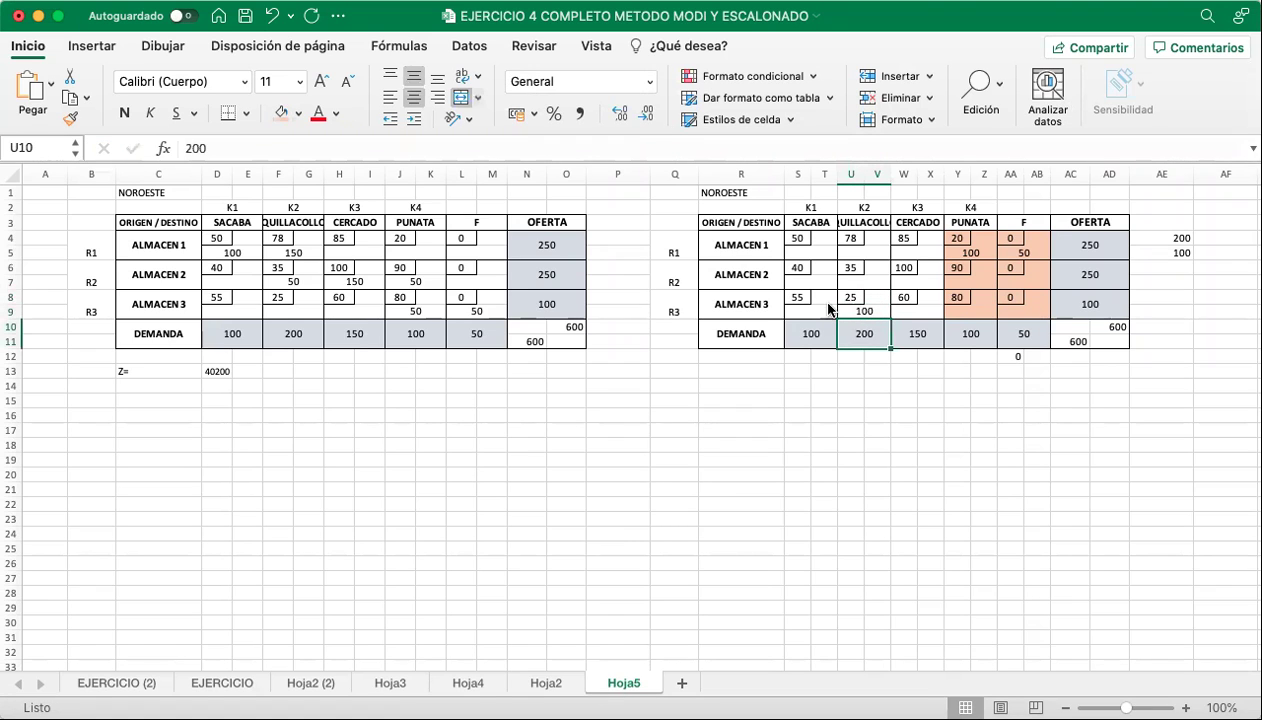
Shade the exhausted ALMACEN 3 row cells (S8:X9) light orange and record QUILLACOLLO's remaining demand as 100 in U12.
left_click_drag(797, 297, 935, 312)
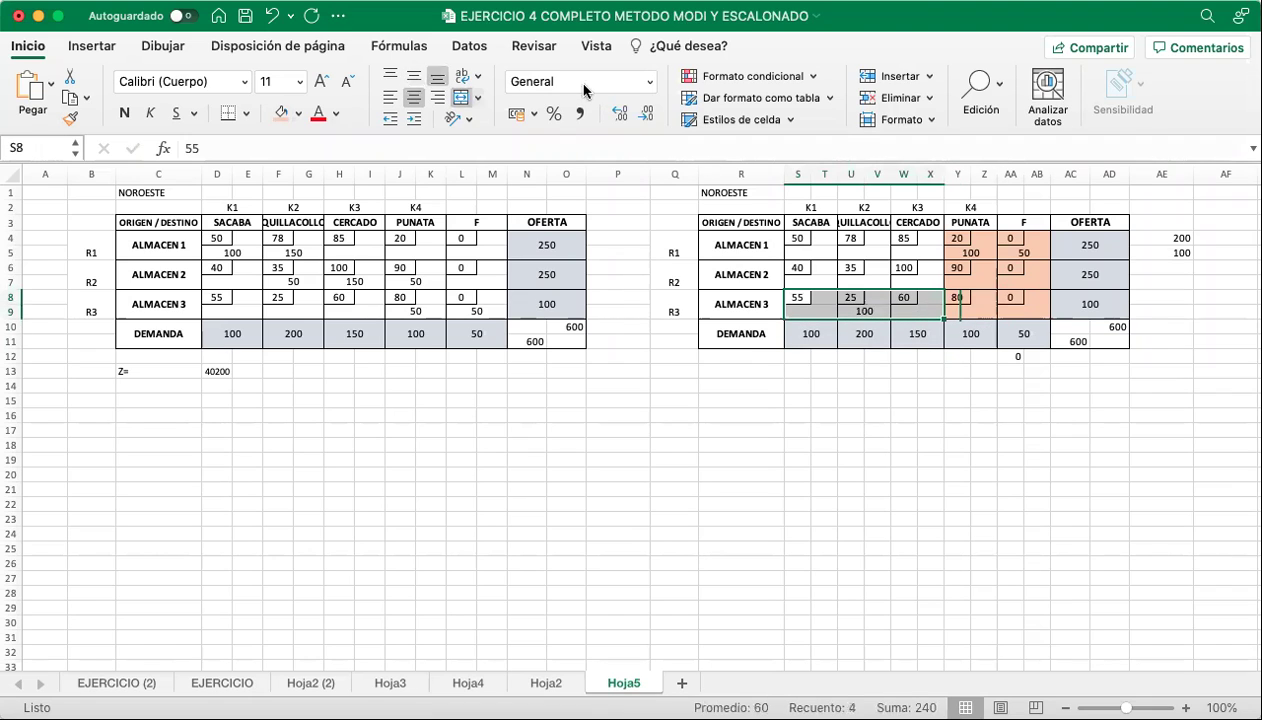
left_click(285, 112)
left_click(852, 355)
type("100")
key("Return")
left_click(944, 535)
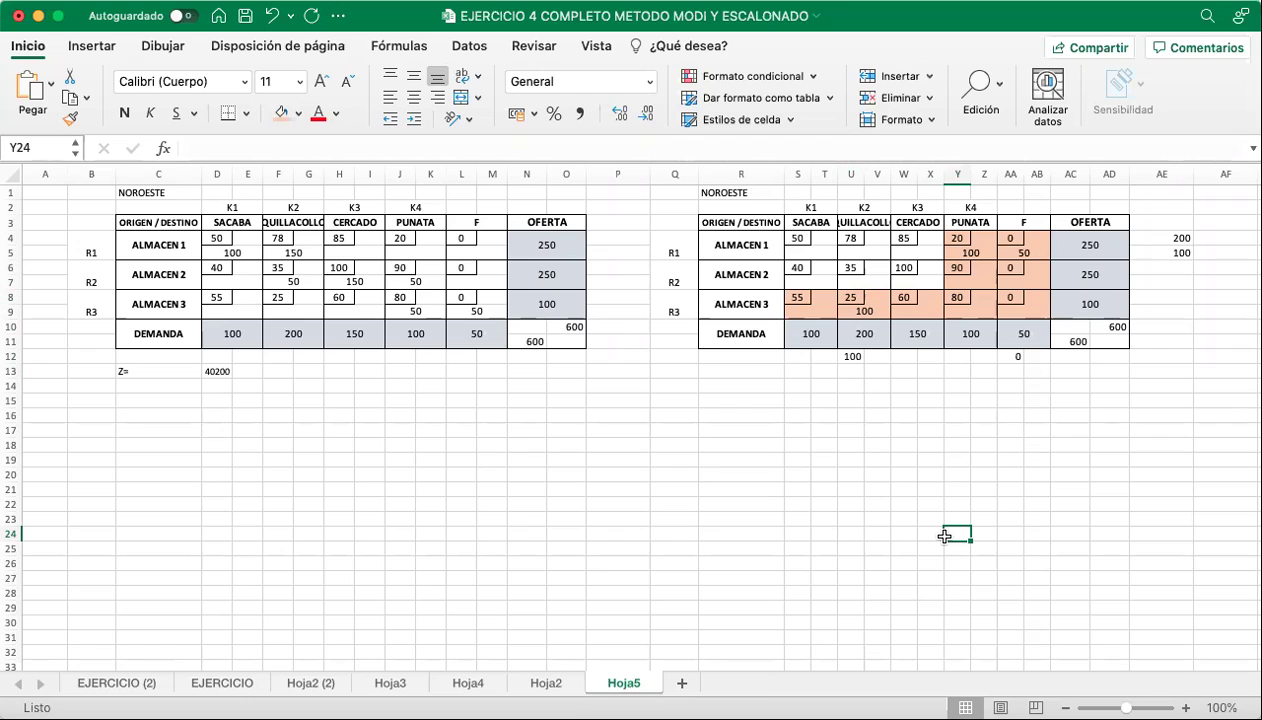
Allocate 100 from ALMACEN 2 to QUILLACOLLO in U7 of the second table.
left_click(844, 267)
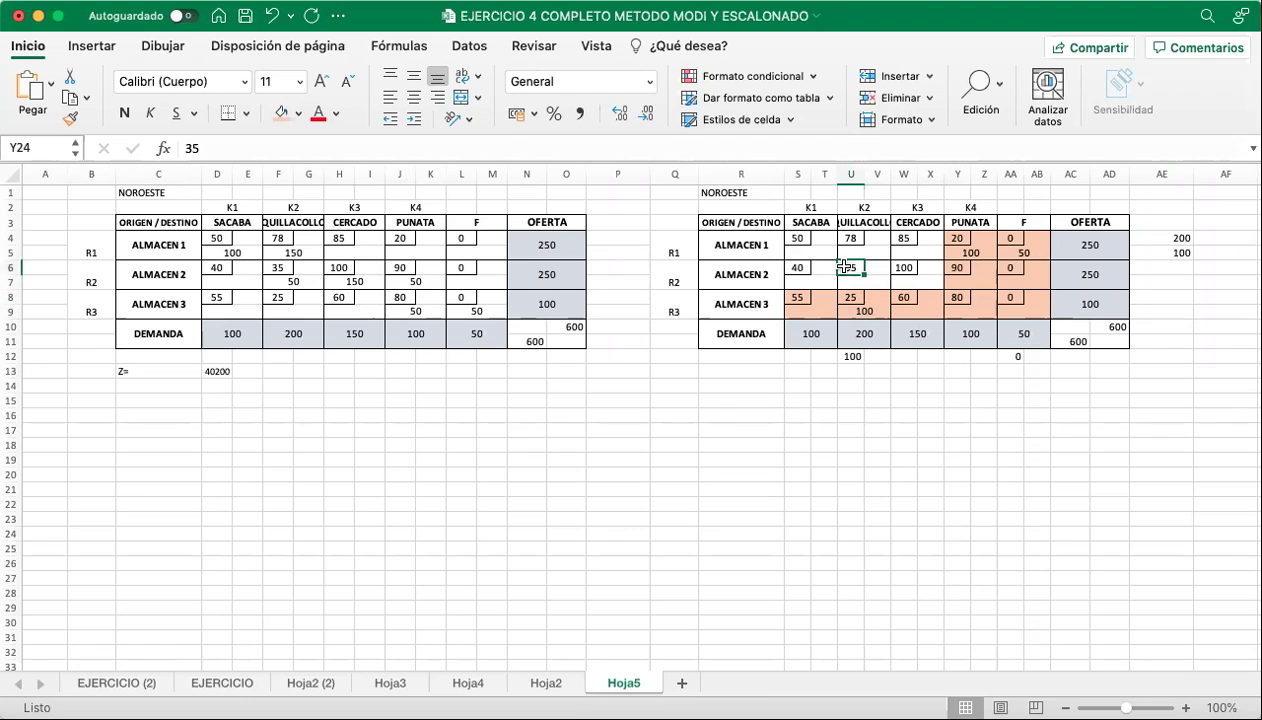
left_click(860, 280)
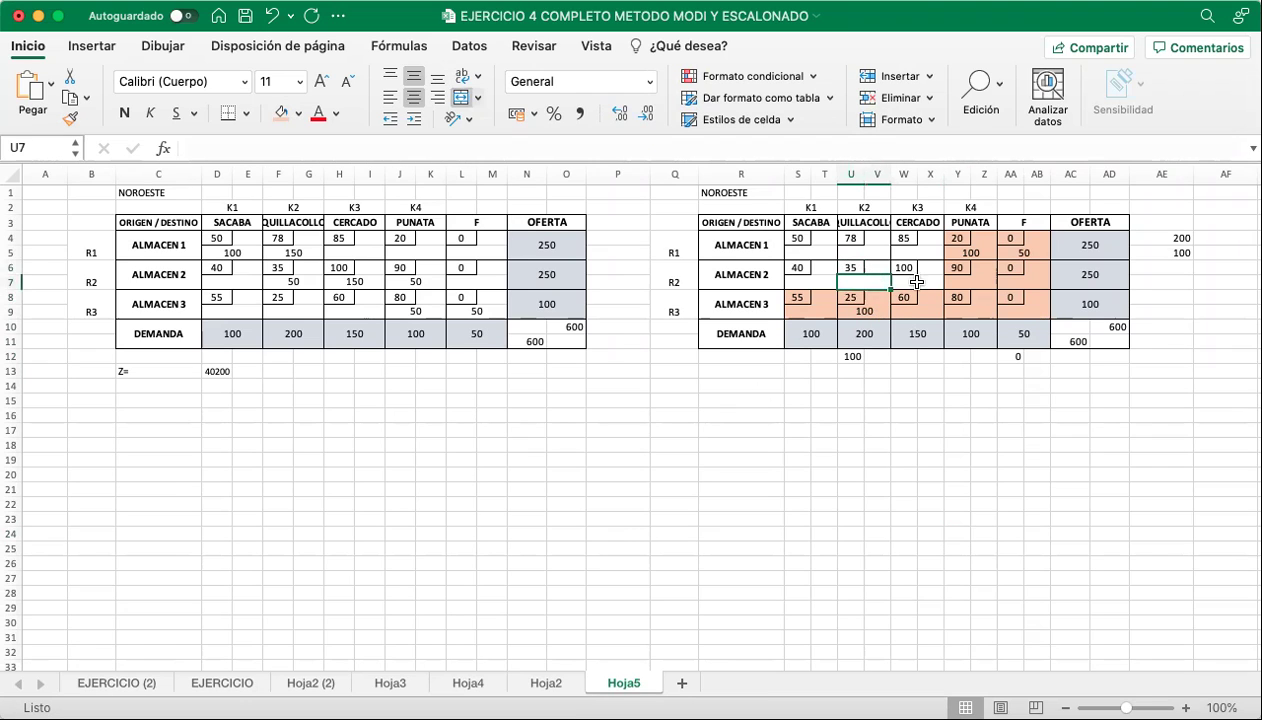
key("super+z")
key("super+y")
left_click(860, 282)
left_click(868, 267)
left_click(861, 280)
type("100")
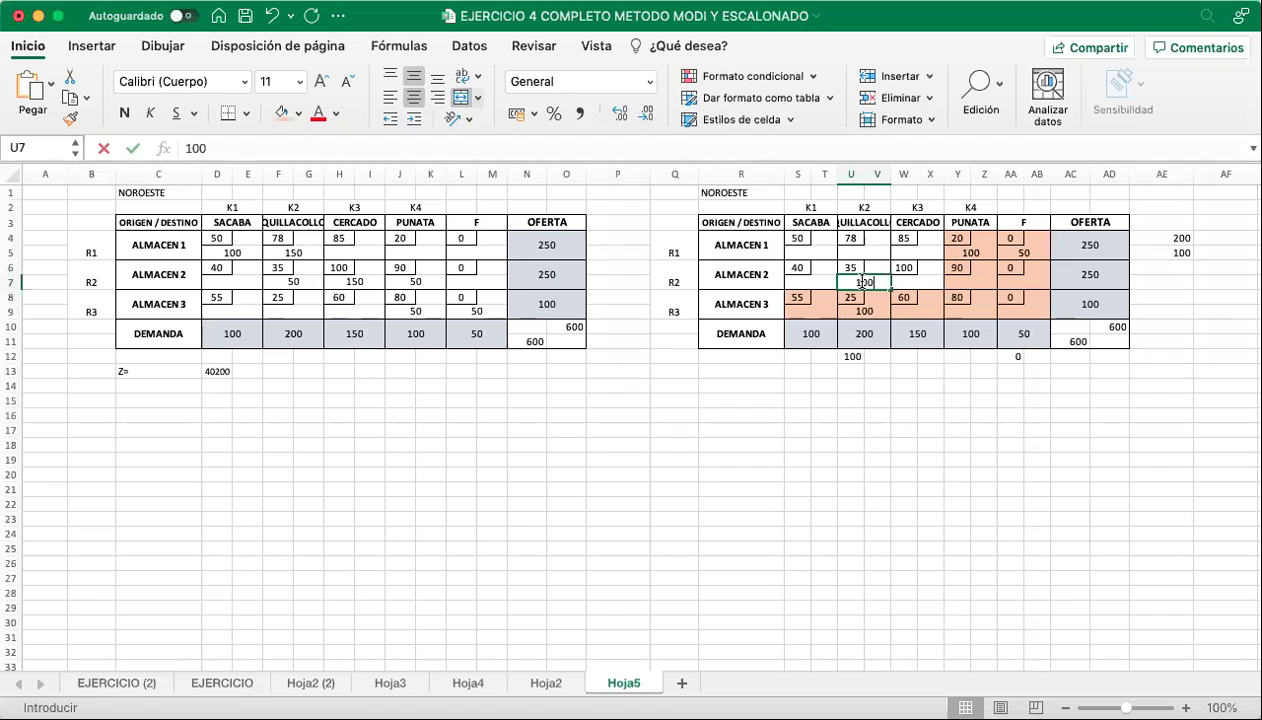
key("Return")
Shade the satisfied QUILLACOLLO column cells (U4:V9) light orange and record ALMACEN 2's remaining supply as 150 in AE6.
left_click_drag(860, 226, 858, 312)
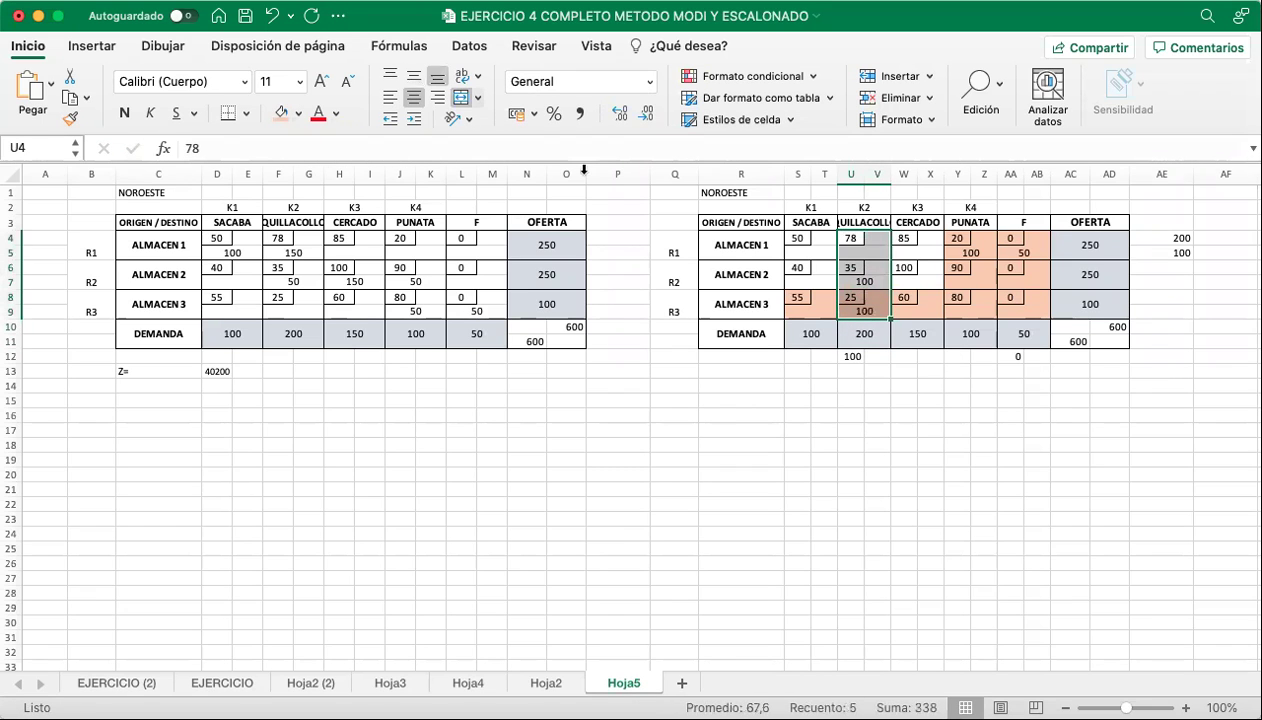
left_click(279, 113)
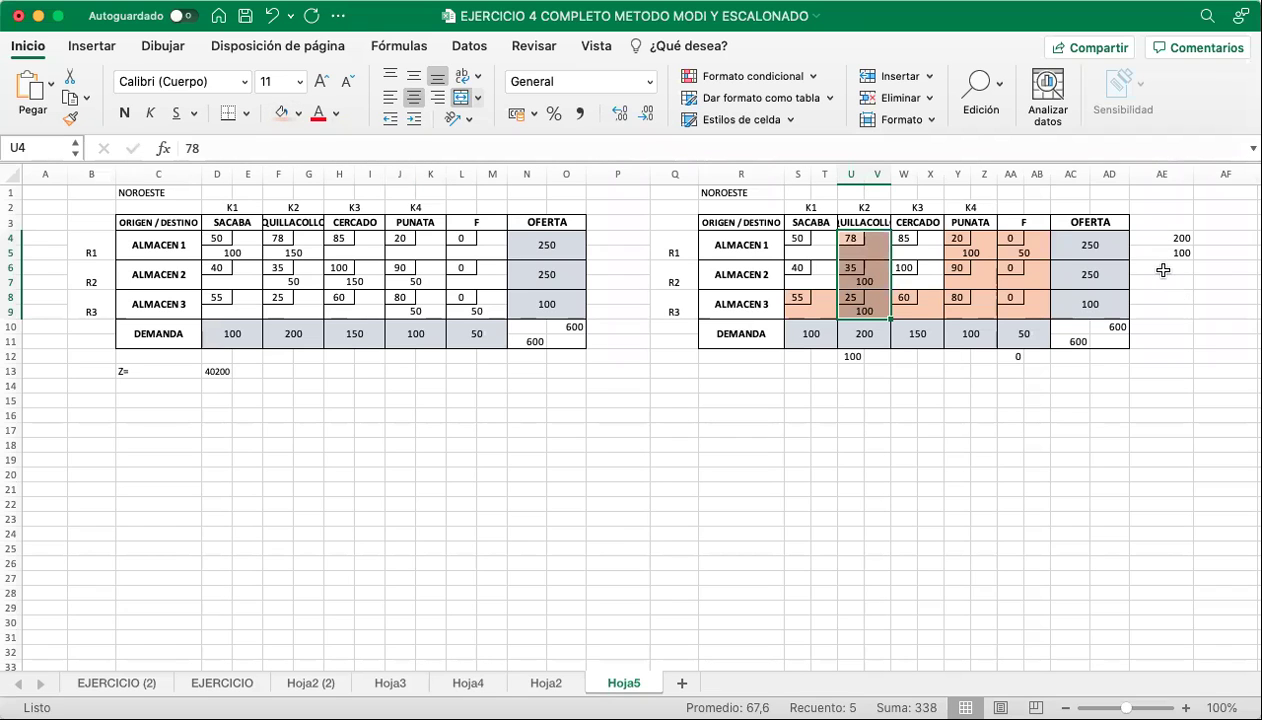
left_click(1163, 270)
type("1")
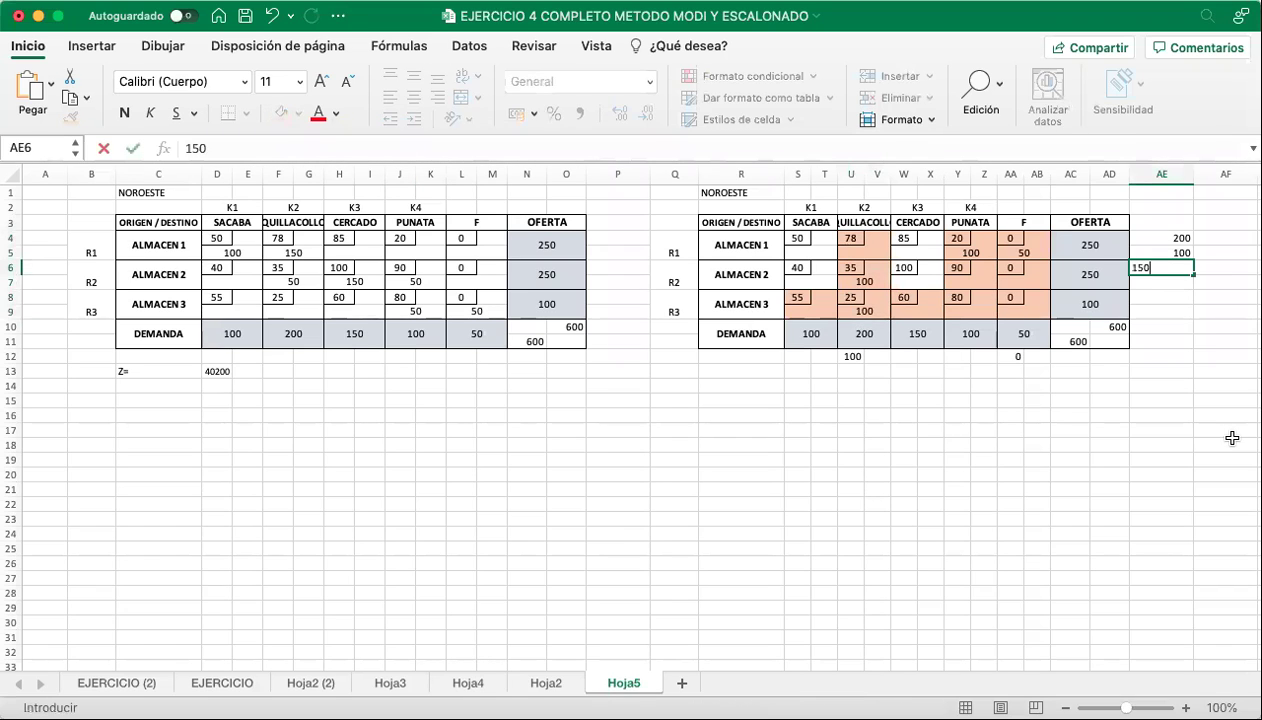
type("50")
key("Return")
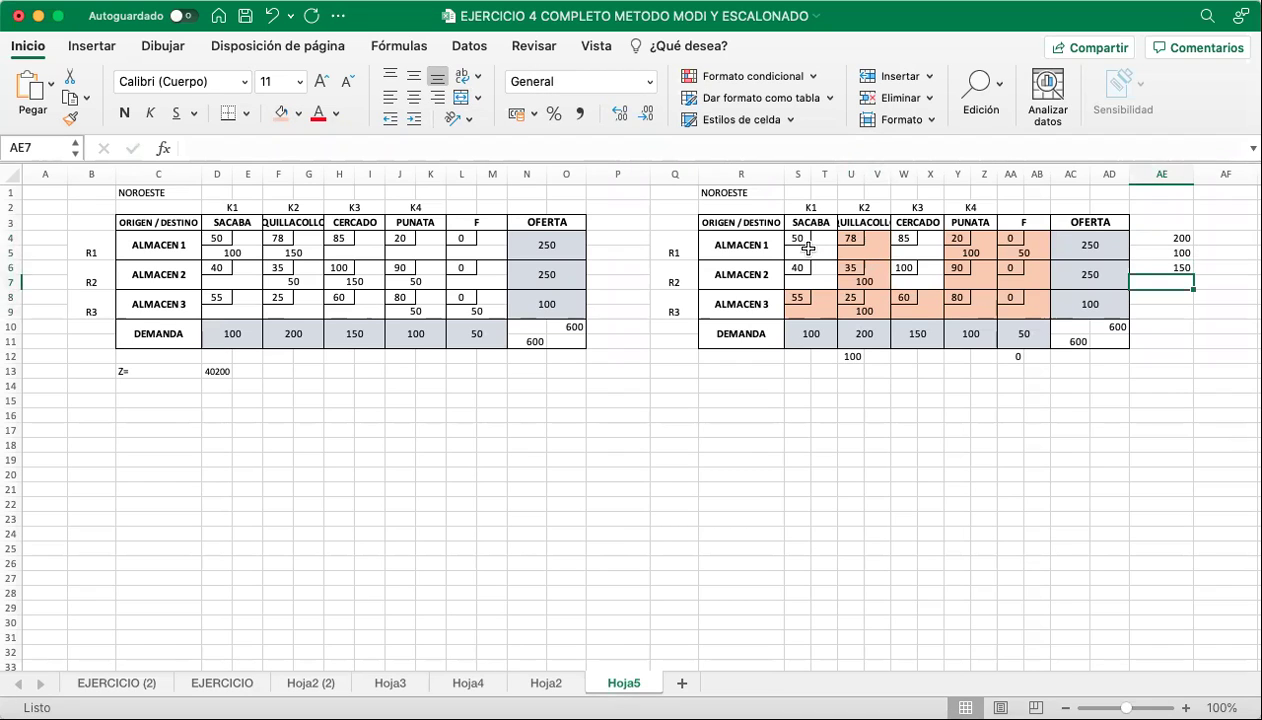
Allocate 100 from ALMACEN 2 to SACABA in S7 and shade the satisfied SACABA column cells (S4:T9) light orange.
left_click_drag(788, 266, 826, 283)
left_click(823, 283)
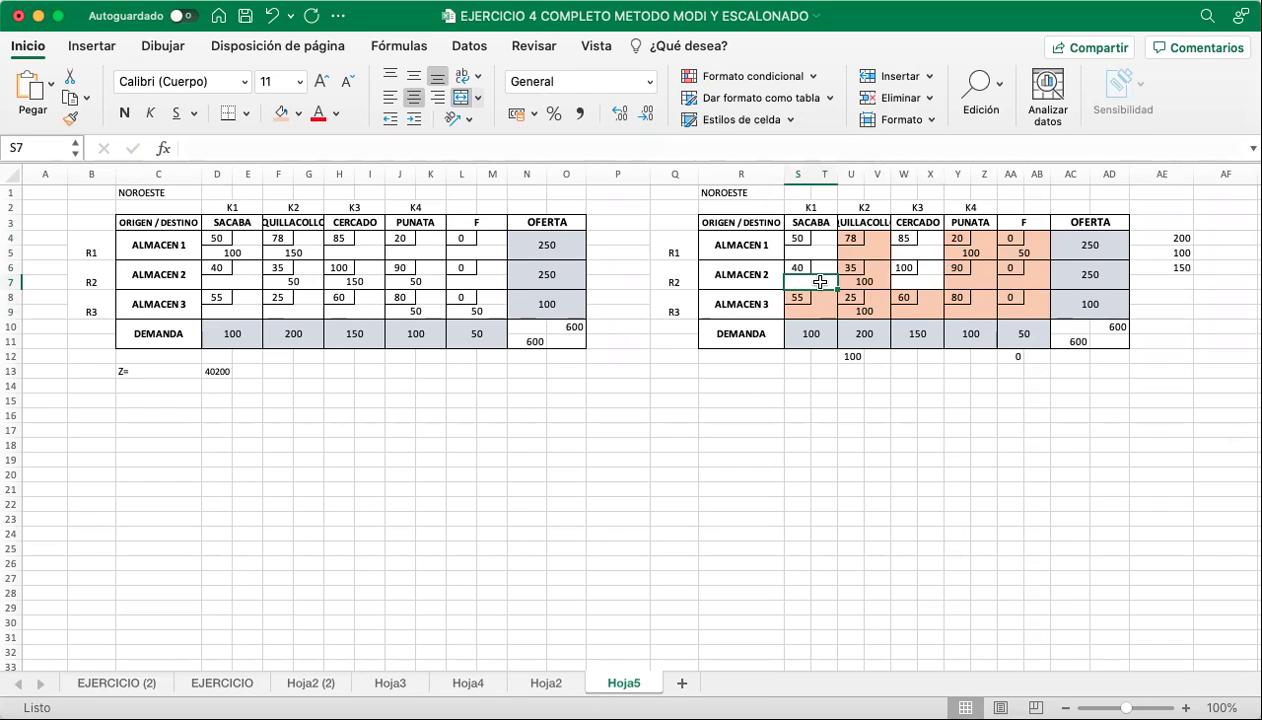
type("100")
left_click(818, 304)
left_click_drag(818, 304, 800, 240)
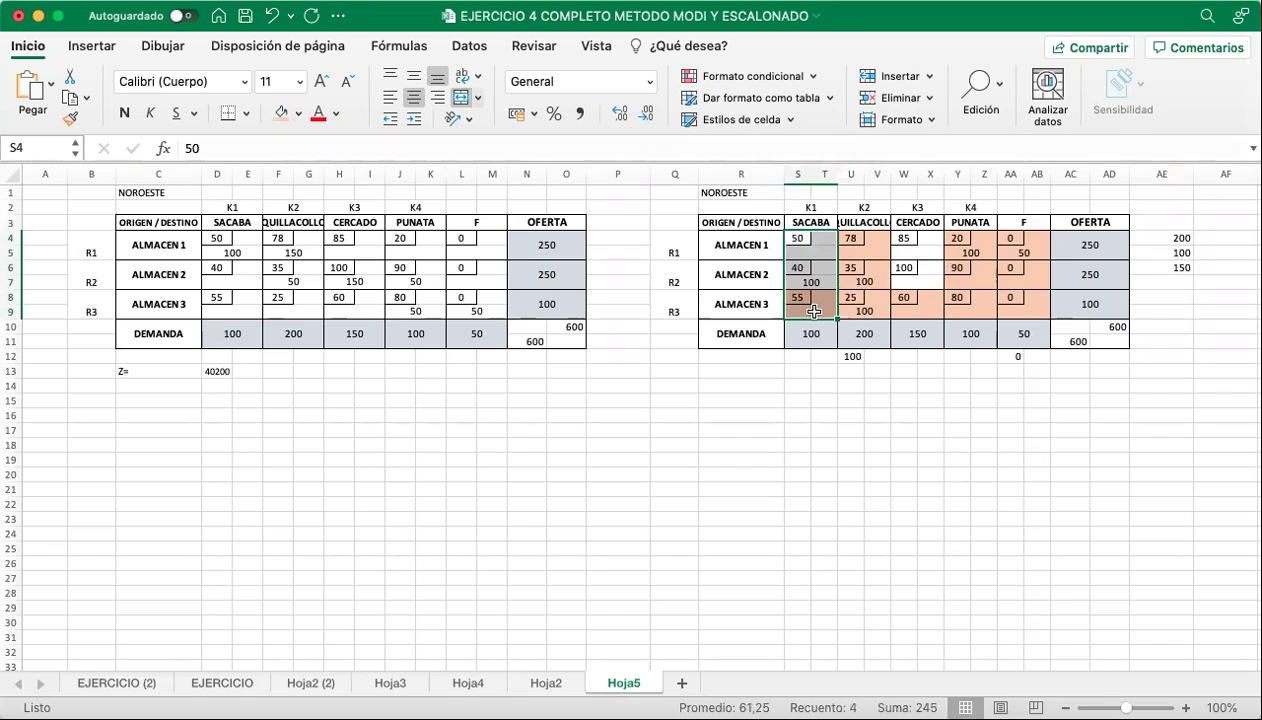
left_click(277, 118)
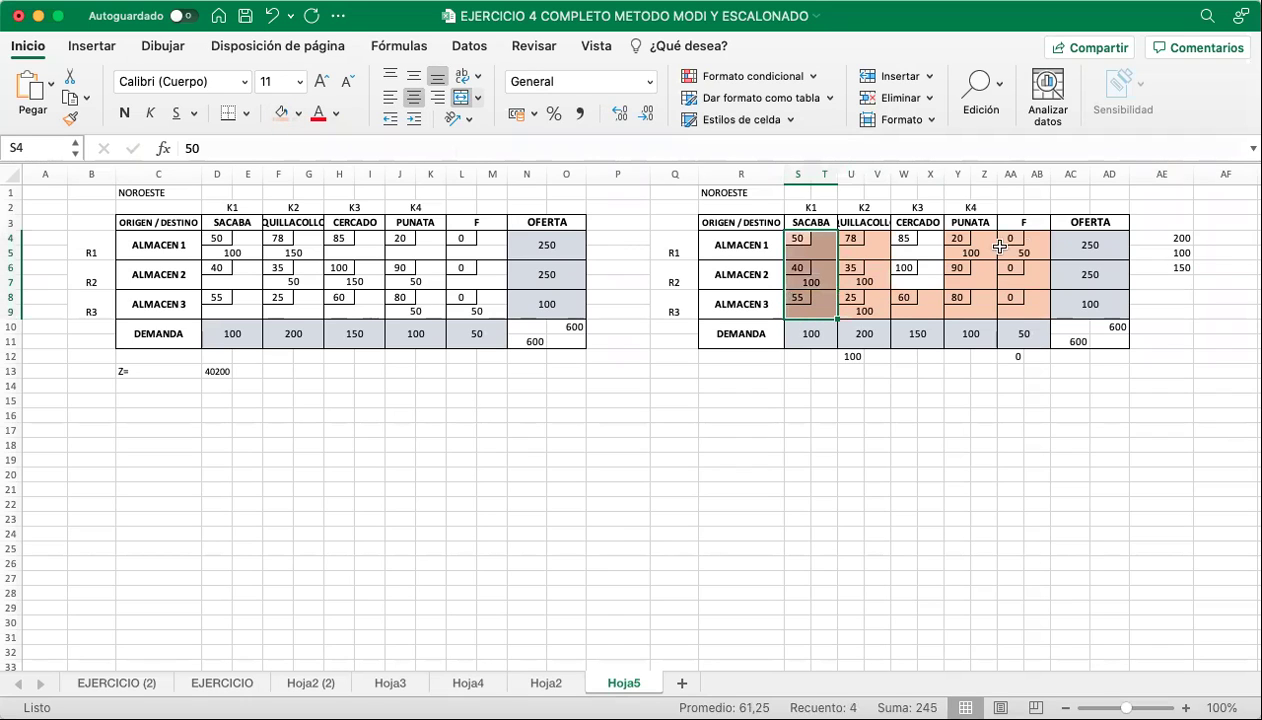
Record the remaining supply of ALMACEN 2 as 50 in AE7.
left_click(1182, 287)
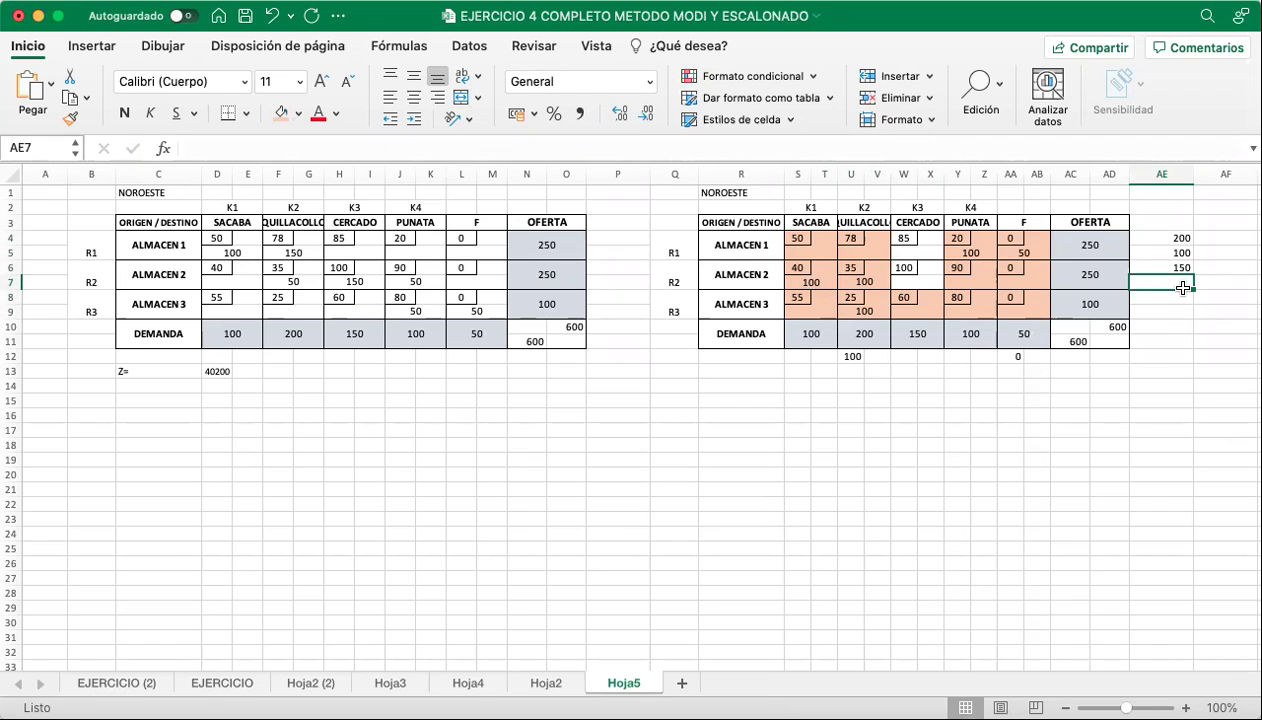
type("5")
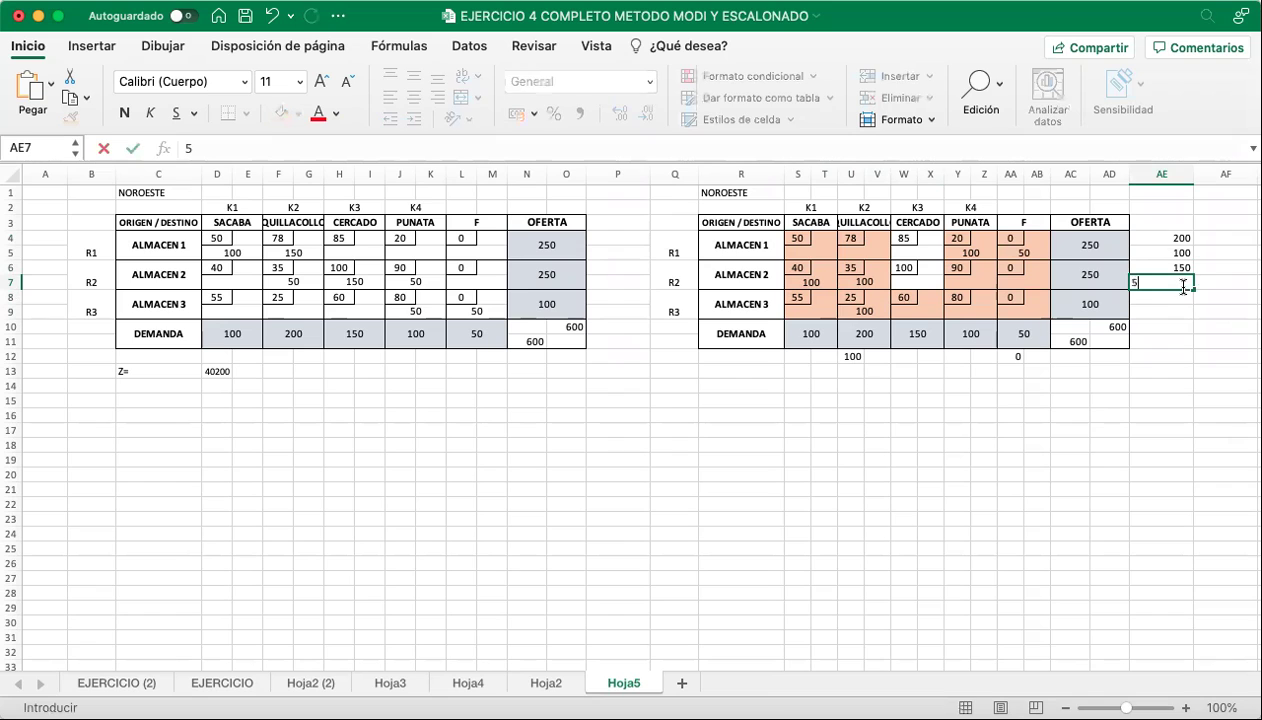
type("0")
key("Return")
left_click(1160, 399)
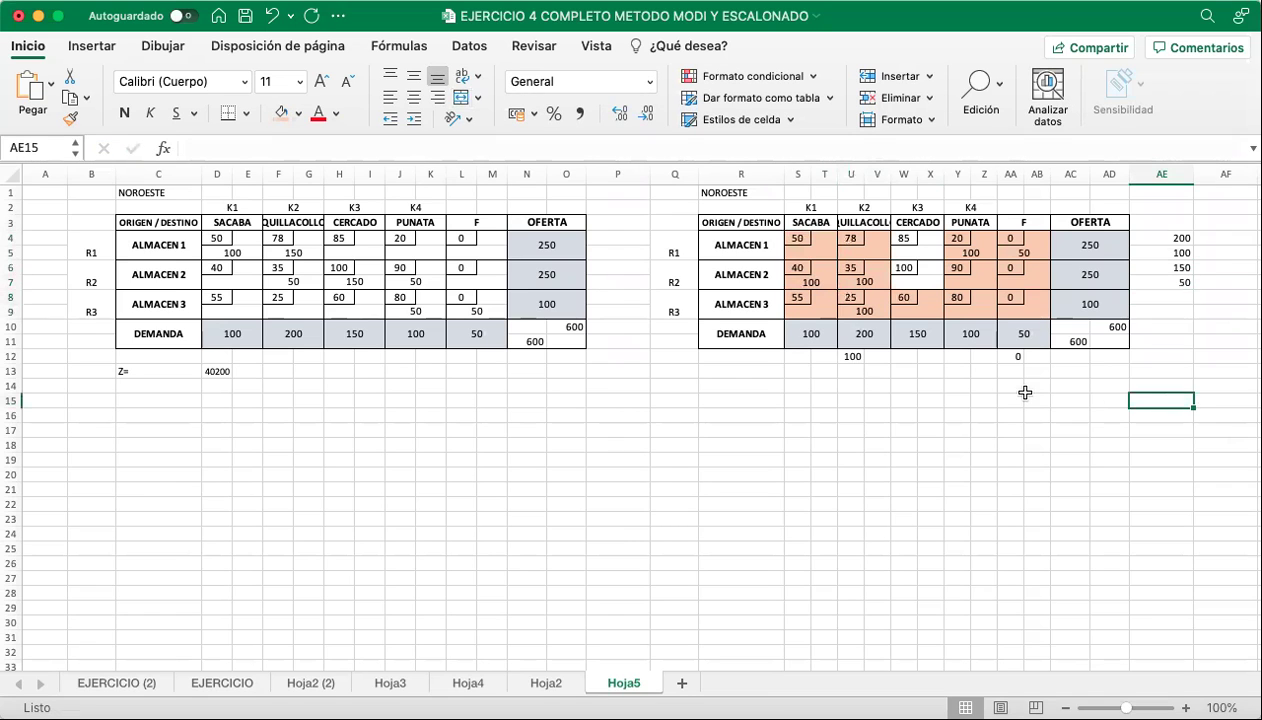
Check the remaining supply and demand, then allocate 100 from ALMACEN 1 to CERCADO in W5.
left_click(898, 252)
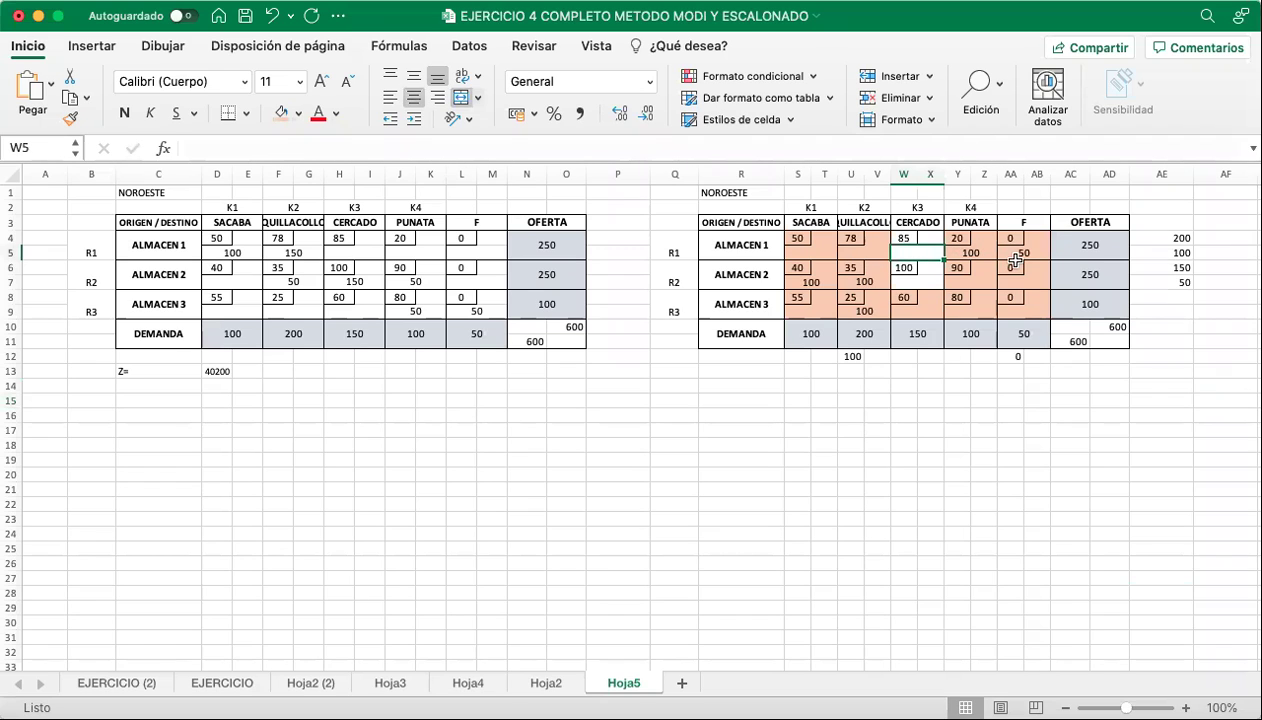
left_click(1153, 248)
left_click(915, 356)
left_click(925, 247)
type("10")
key("Return")
Shade the ALMACEN 1–CERCADO cells (W4:X5) of the second table light orange.
left_click(822, 240)
left_click_drag(960, 238, 1040, 252)
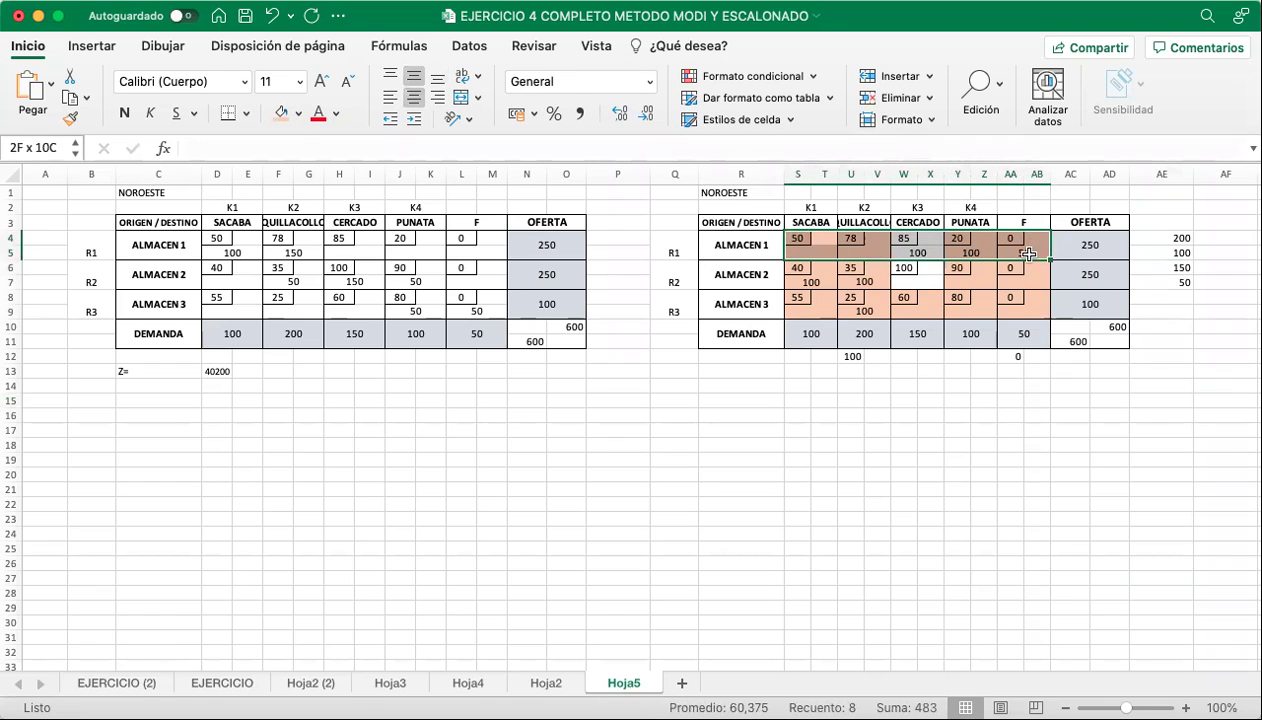
left_click(930, 250)
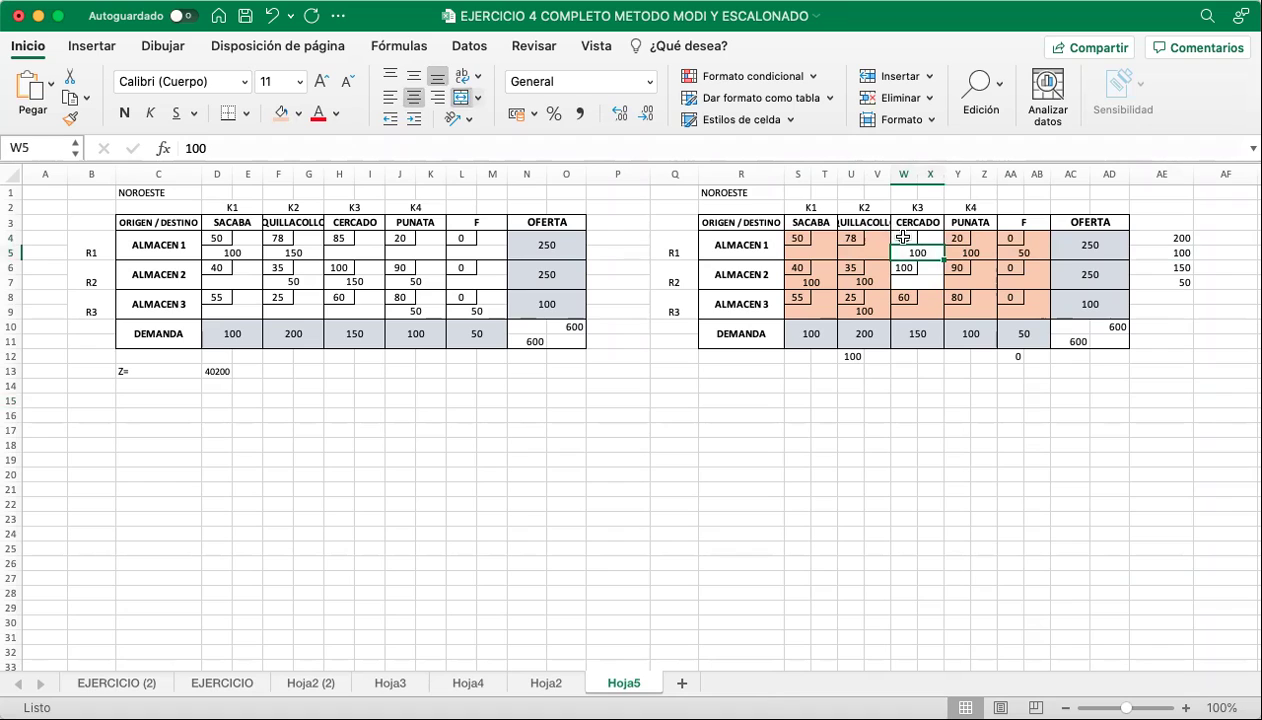
left_click_drag(903, 237, 910, 252)
left_click(281, 113)
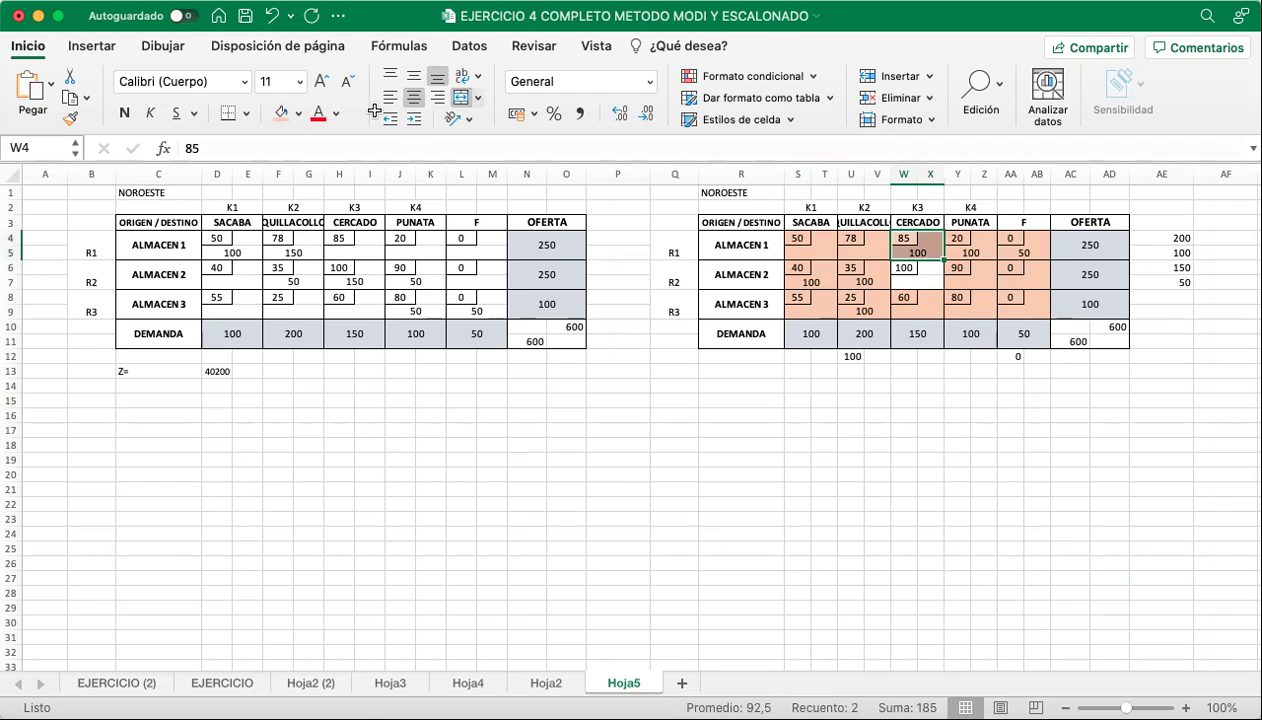
Record the remaining demand of CERCADO as 50 in W12.
left_click(912, 357)
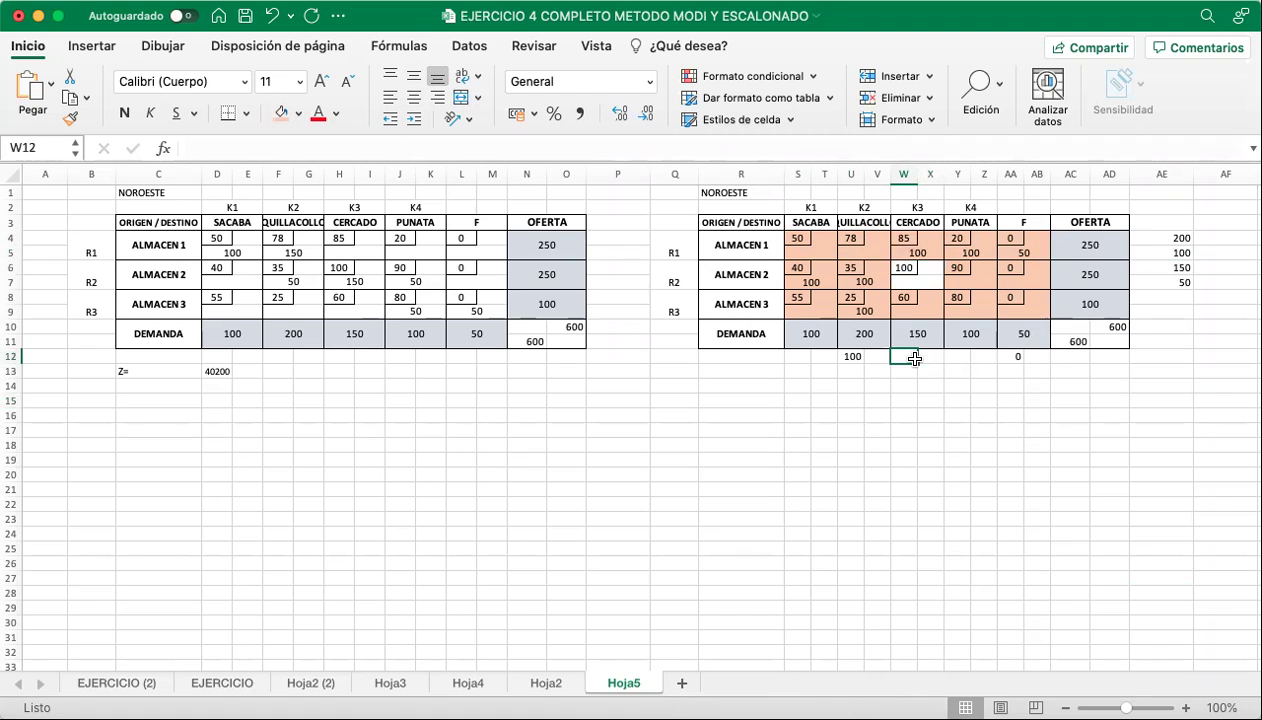
type("500")
key("BackSpace")
key("Return")
left_click(893, 356)
Allocate the last 50 from ALMACEN 2 to CERCADO in W7.
left_click(1172, 283)
left_click(913, 283)
type("5")
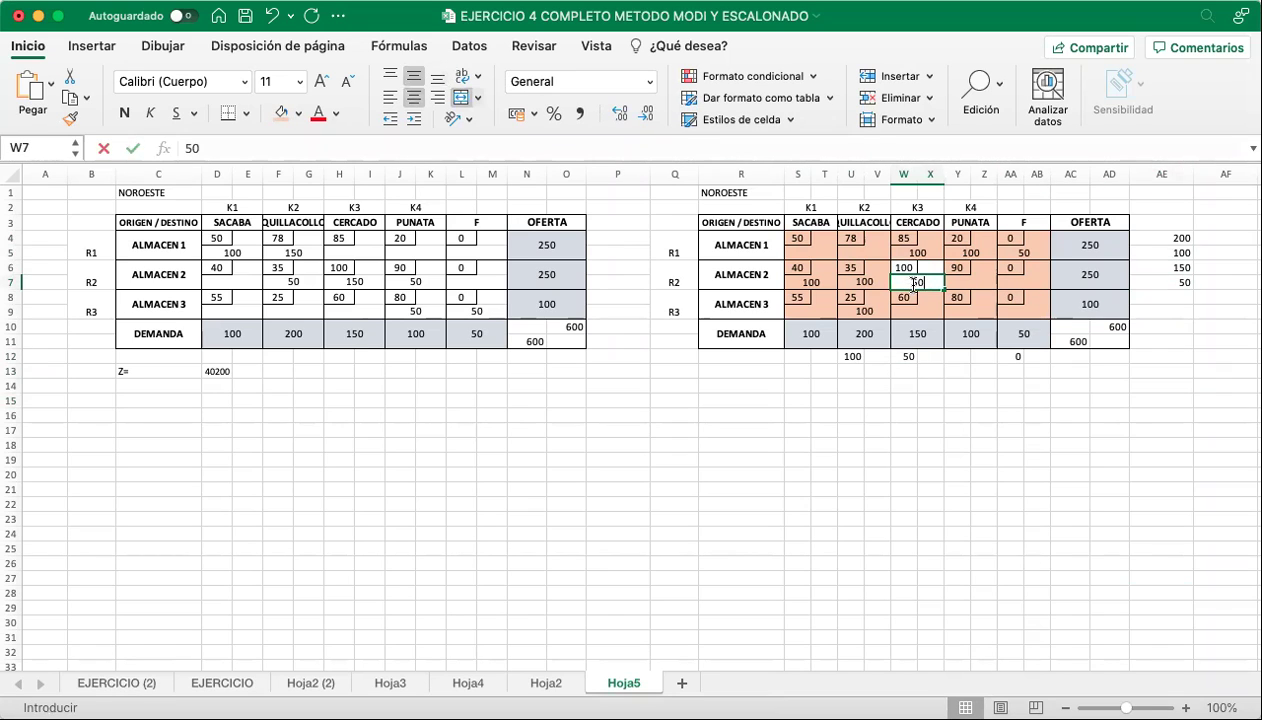
key("Return")
left_click(930, 371)
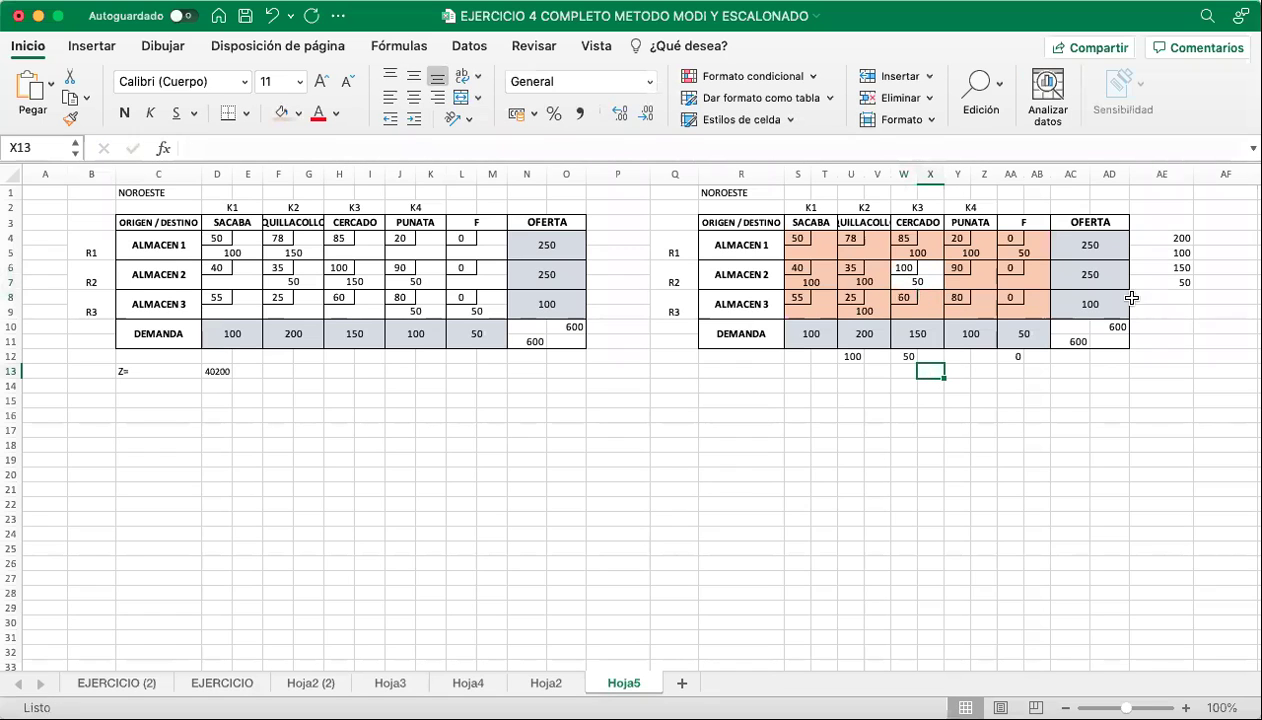
Clear the auxiliary supply and demand values (AE4:AE7 and U12:AA12) and remove the light orange fill from the second table's cells S4:AB9.
left_click_drag(1155, 240, 1172, 290)
key("Delete")
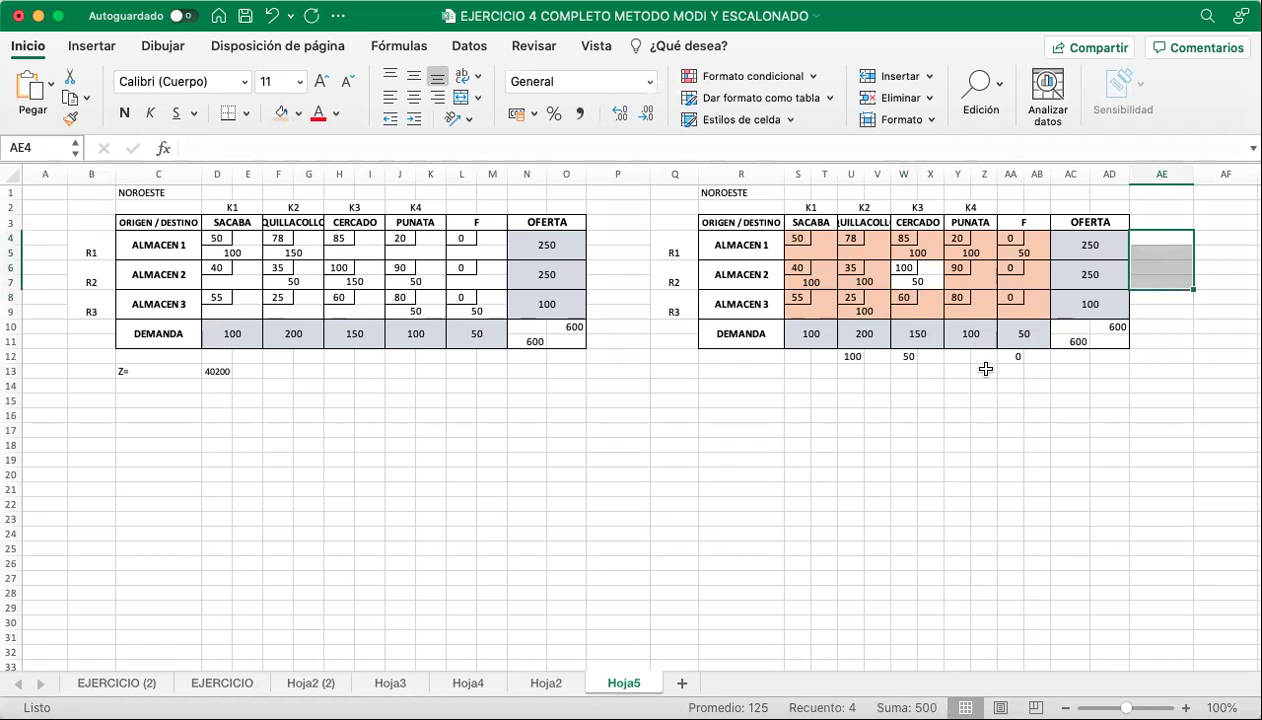
left_click_drag(1010, 356, 845, 356)
key("Delete")
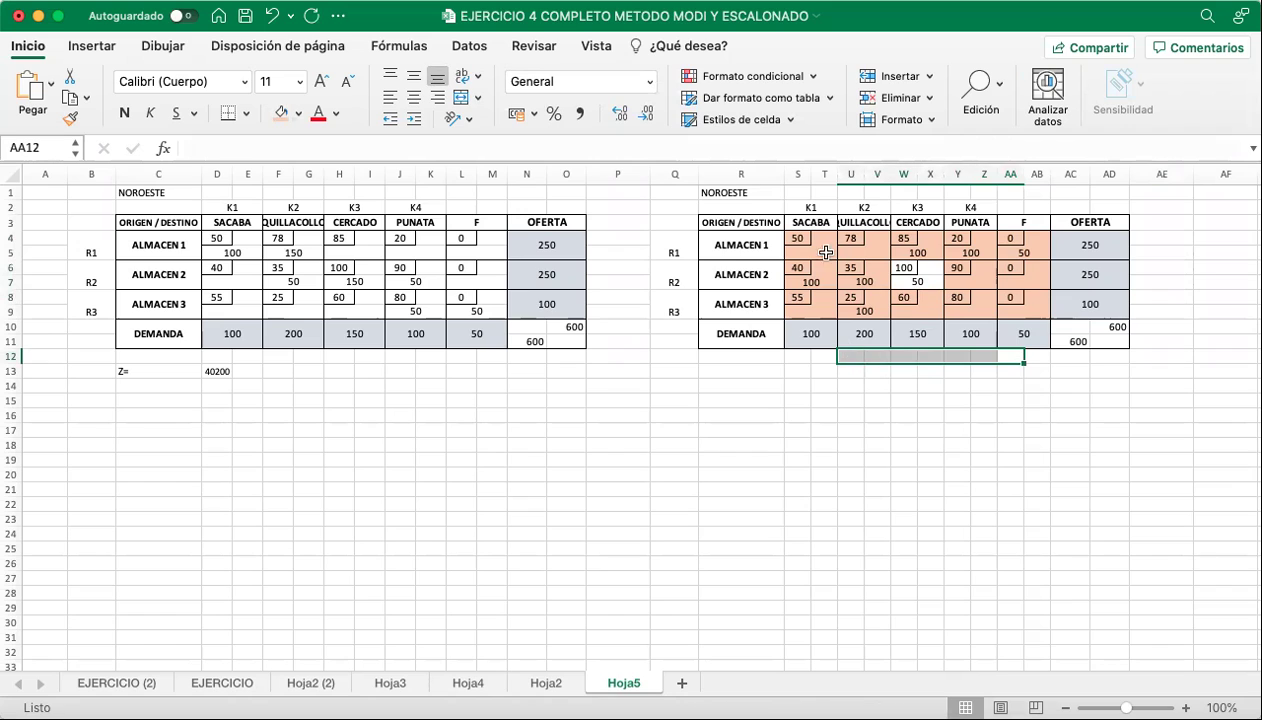
left_click_drag(790, 238, 1042, 316)
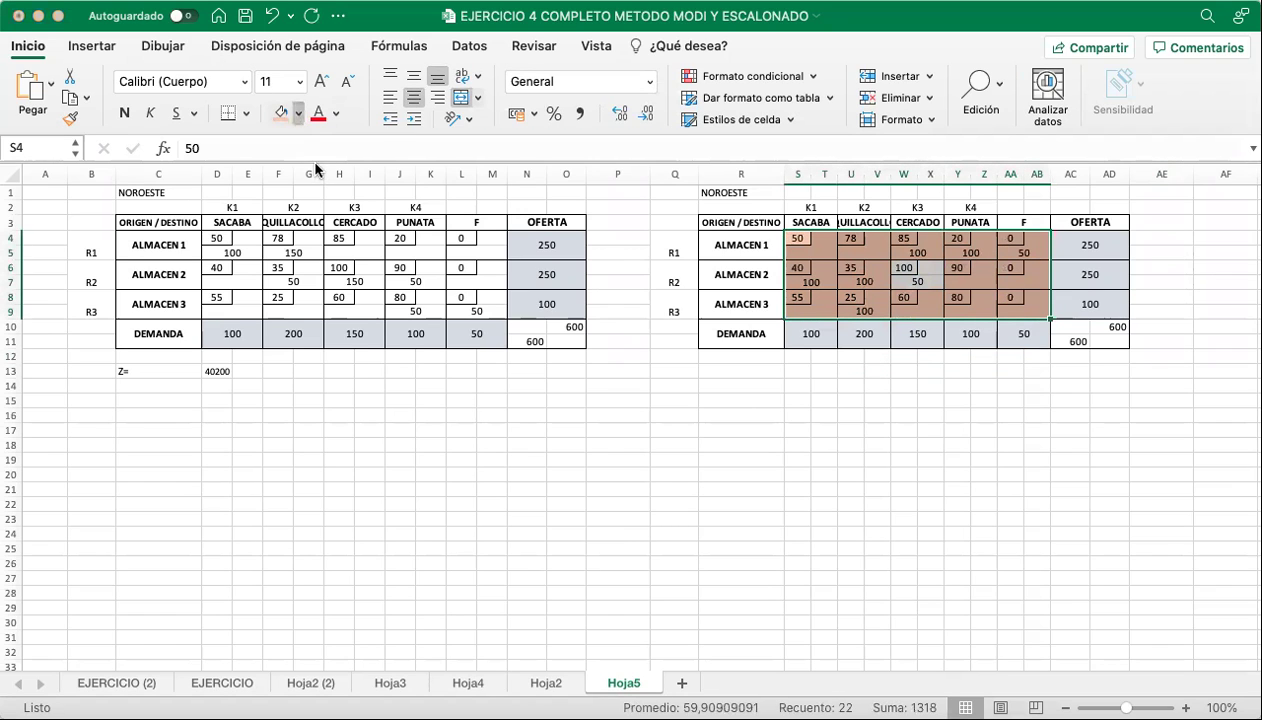
key("super+z")
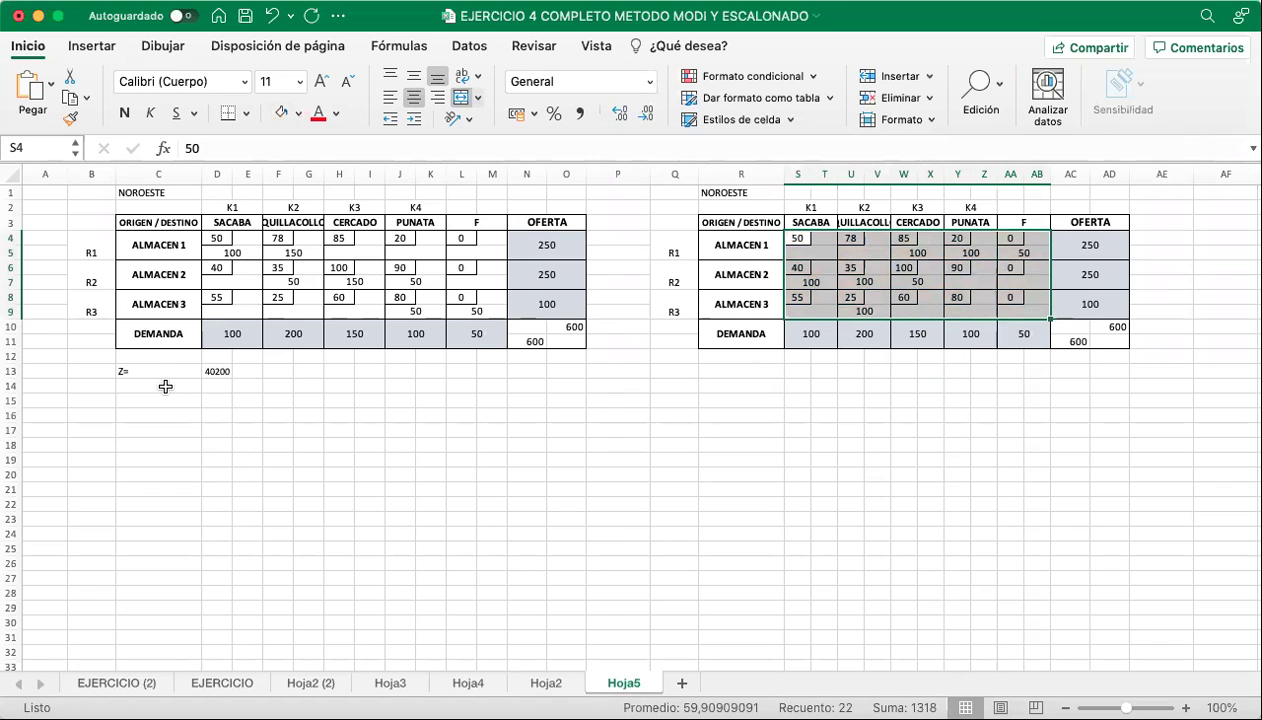
Enter the label Z= in R13 below the second table and widen column S slightly.
left_click(756, 369)
type("Z")
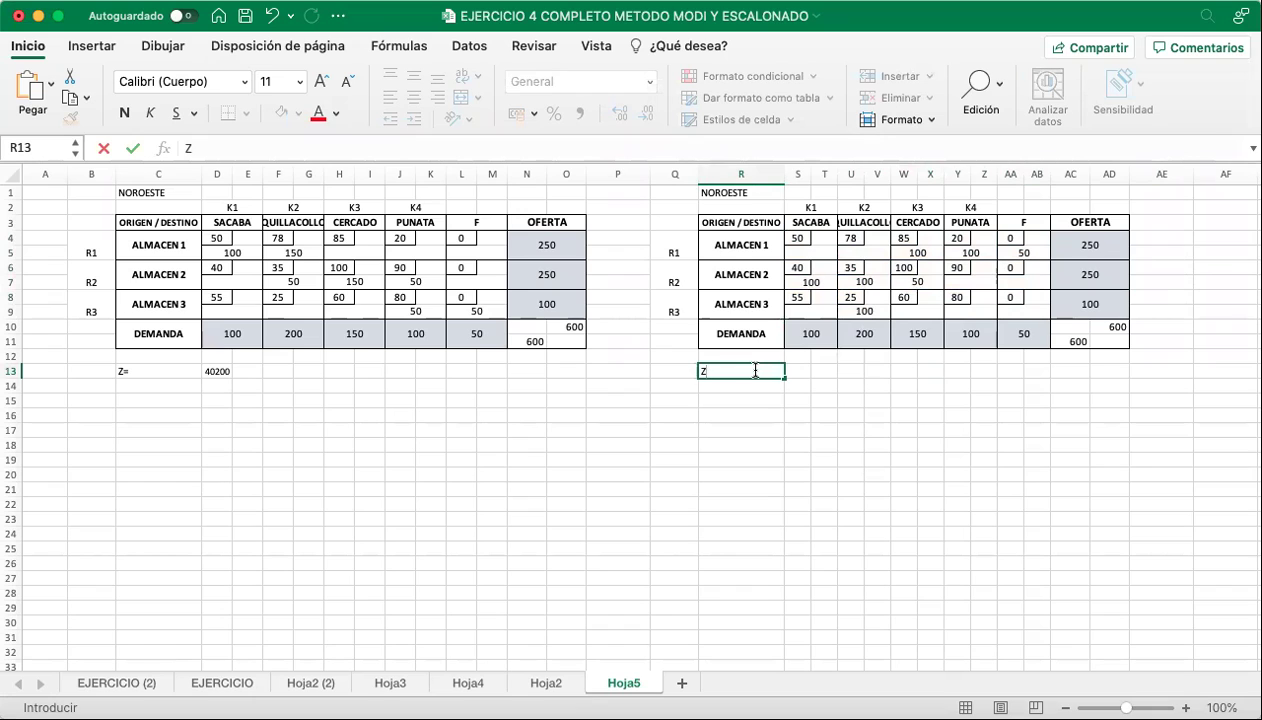
type("=")
key("Tab")
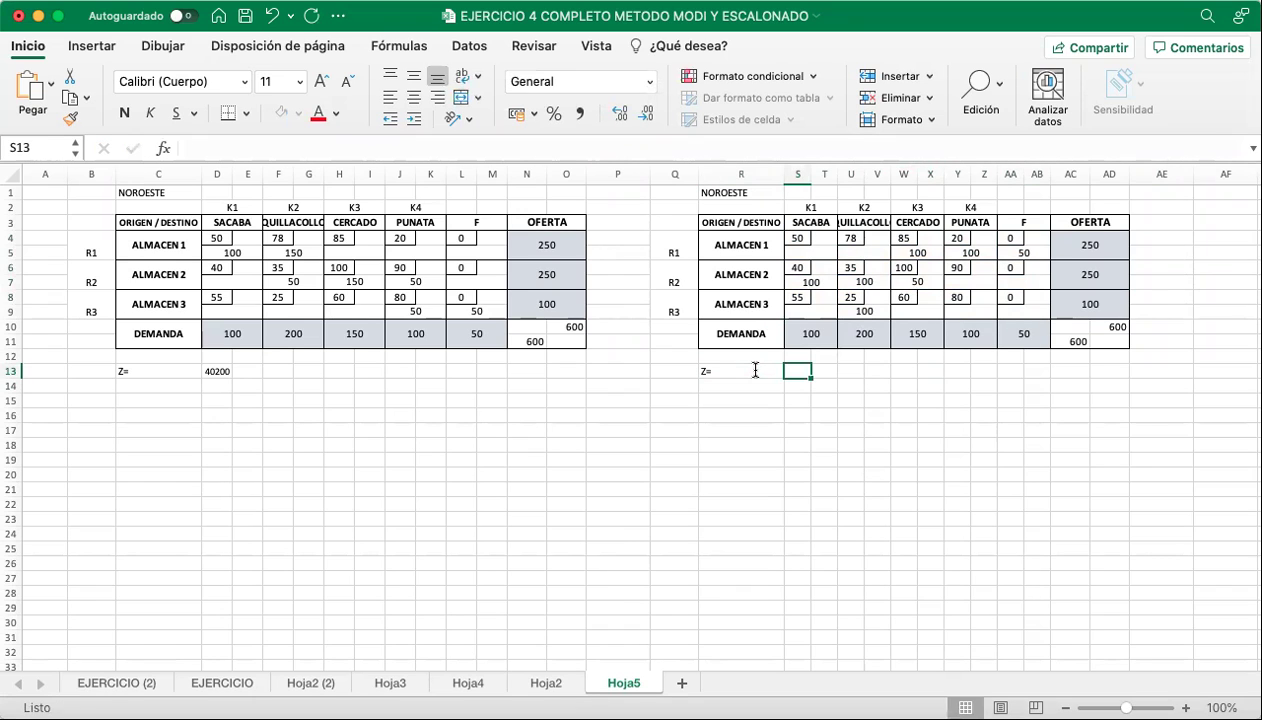
left_click_drag(811, 174, 815, 175)
left_click(882, 446)
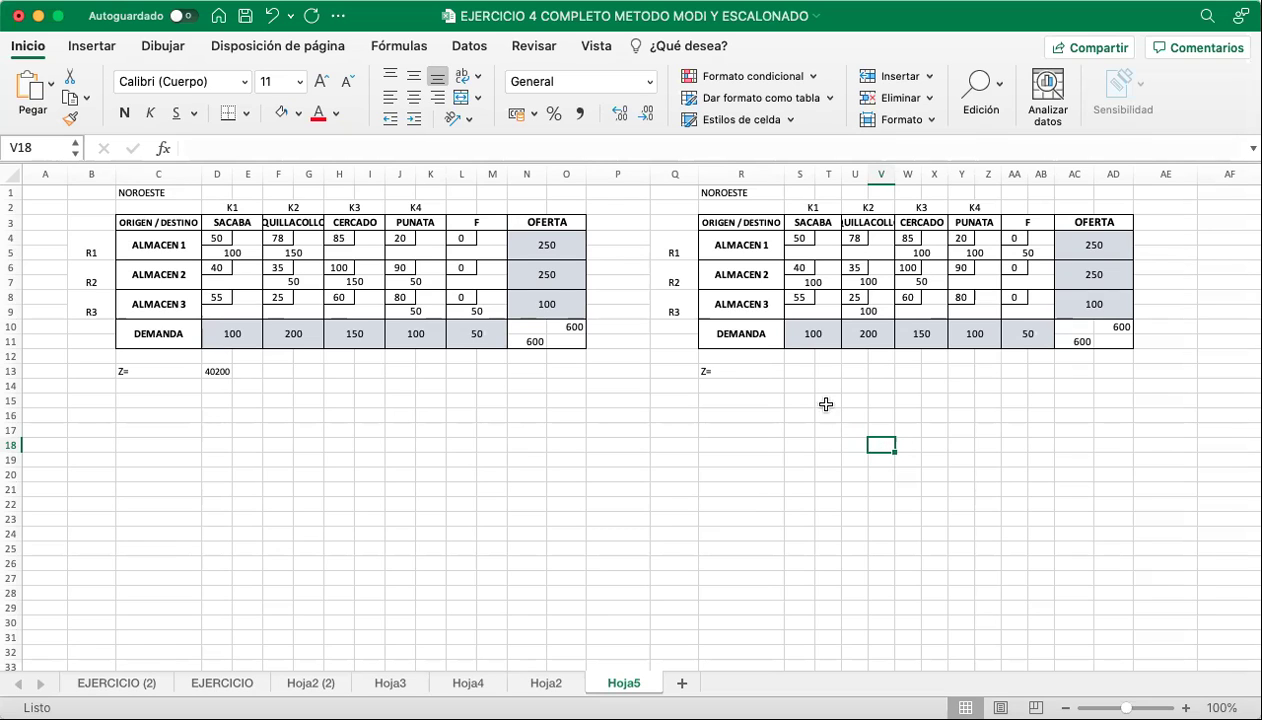
Replace the second table's title in R1 with COSTO MINIMO.
left_click(804, 370)
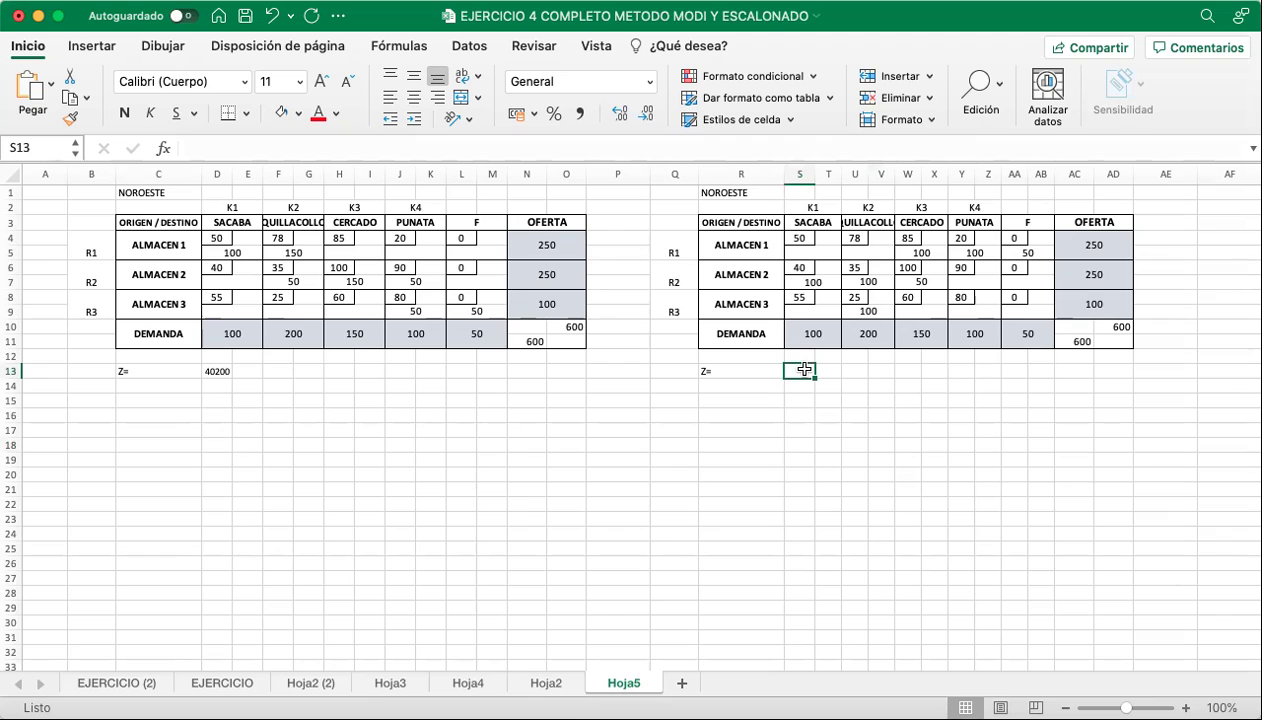
left_click(757, 196)
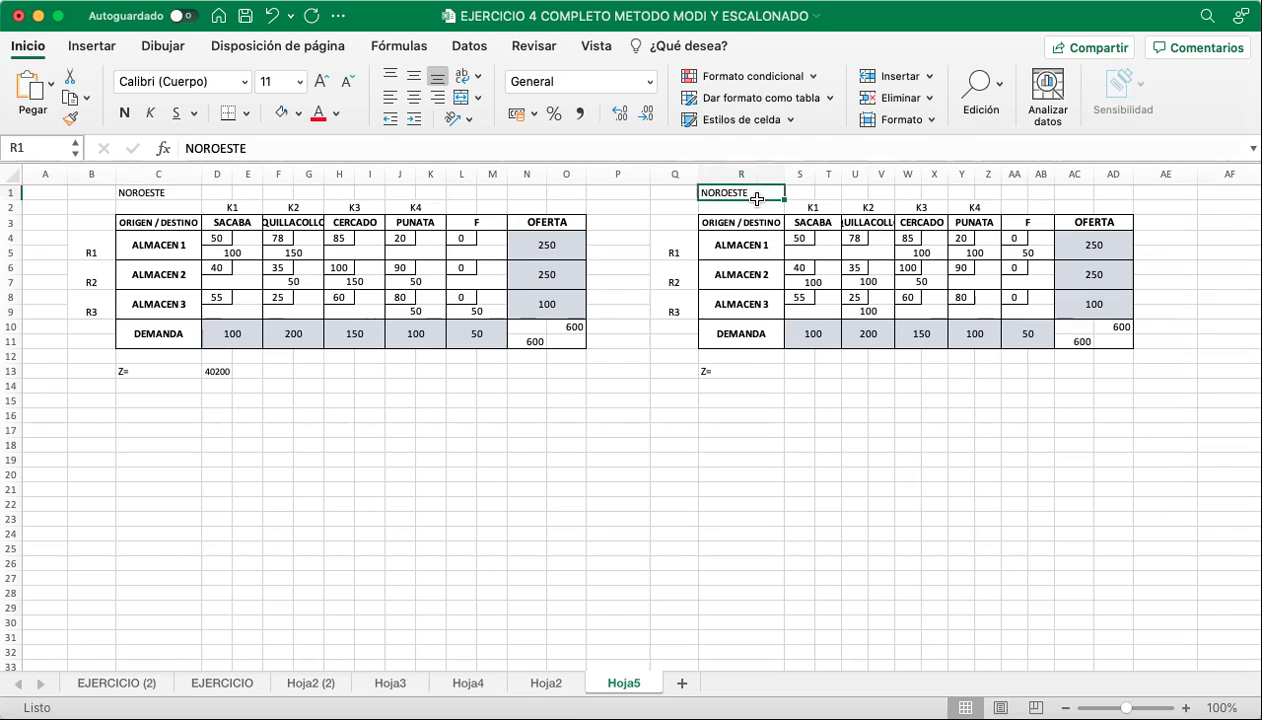
type("COSTO MINIMO")
key("Return")
Undo the last title change in R1.
left_click(760, 374)
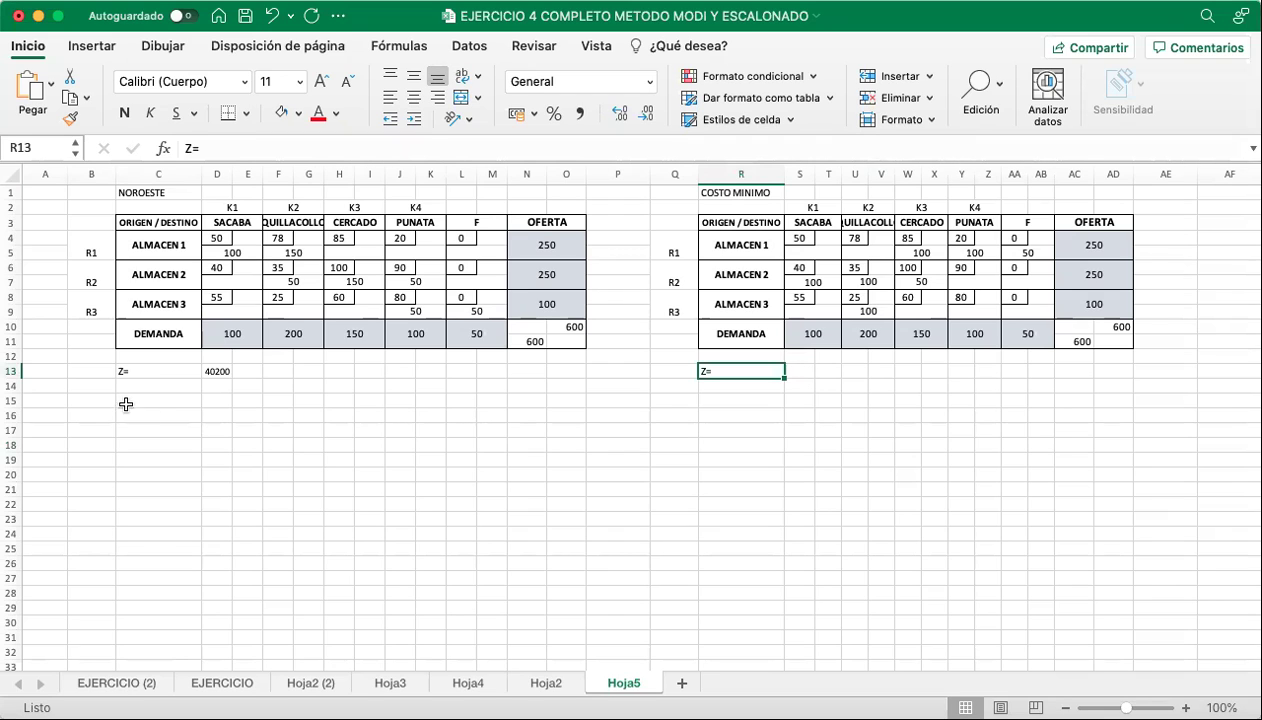
left_click(113, 371)
left_click(121, 372)
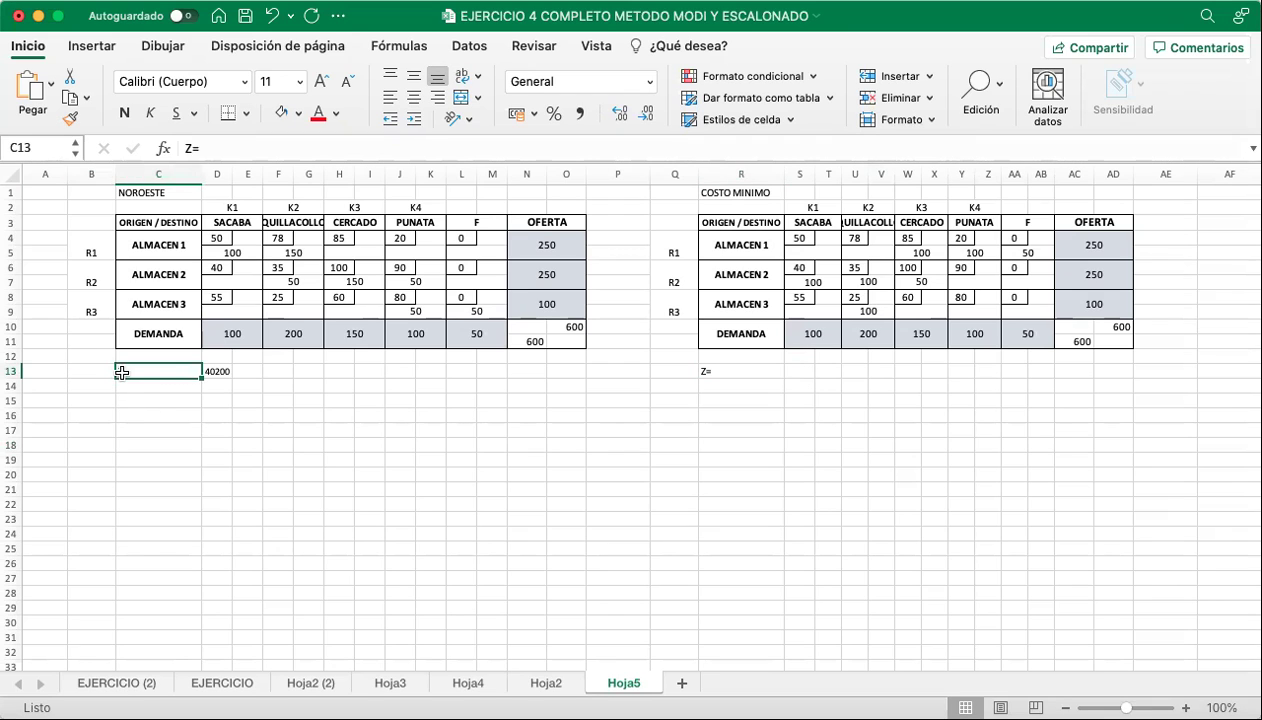
key("super+z")
Copy the first table's Z= label from C13 to B13.
left_click(135, 366)
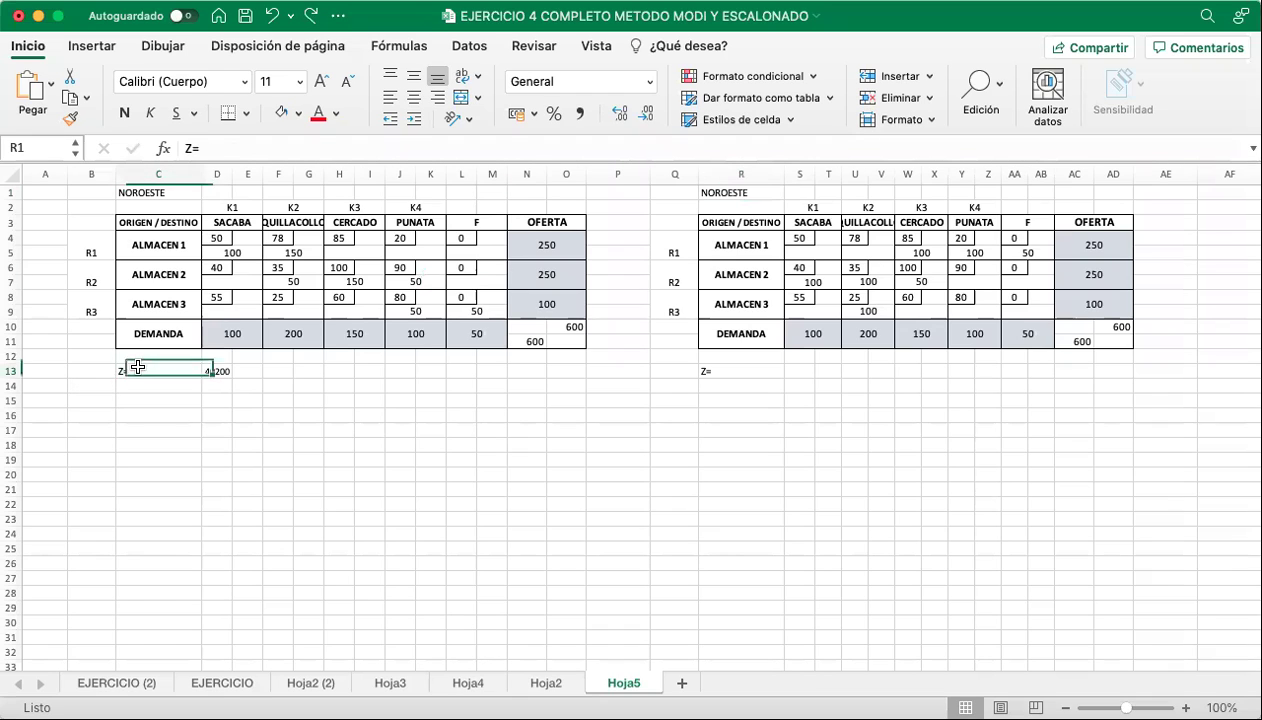
key("super+c")
key("Left")
key("super+v")
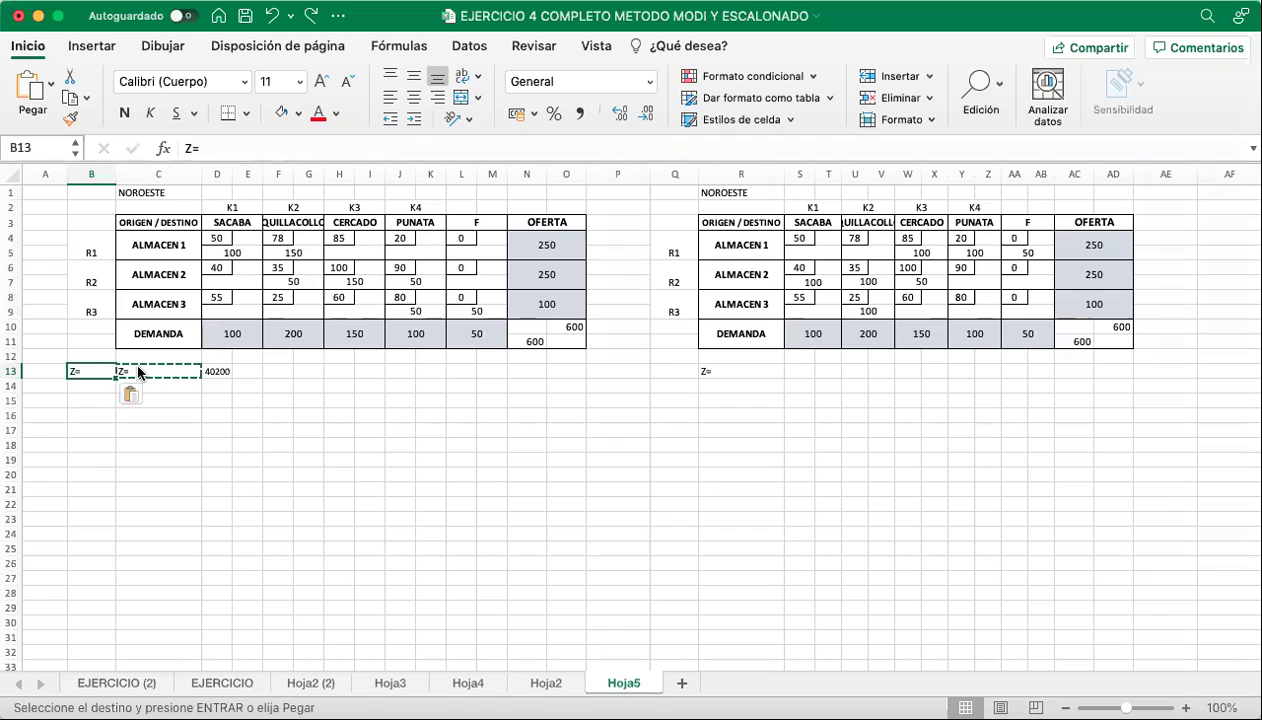
Enter the first table's total cost 40200 in C13 and clear the duplicate in D13.
left_click(151, 370)
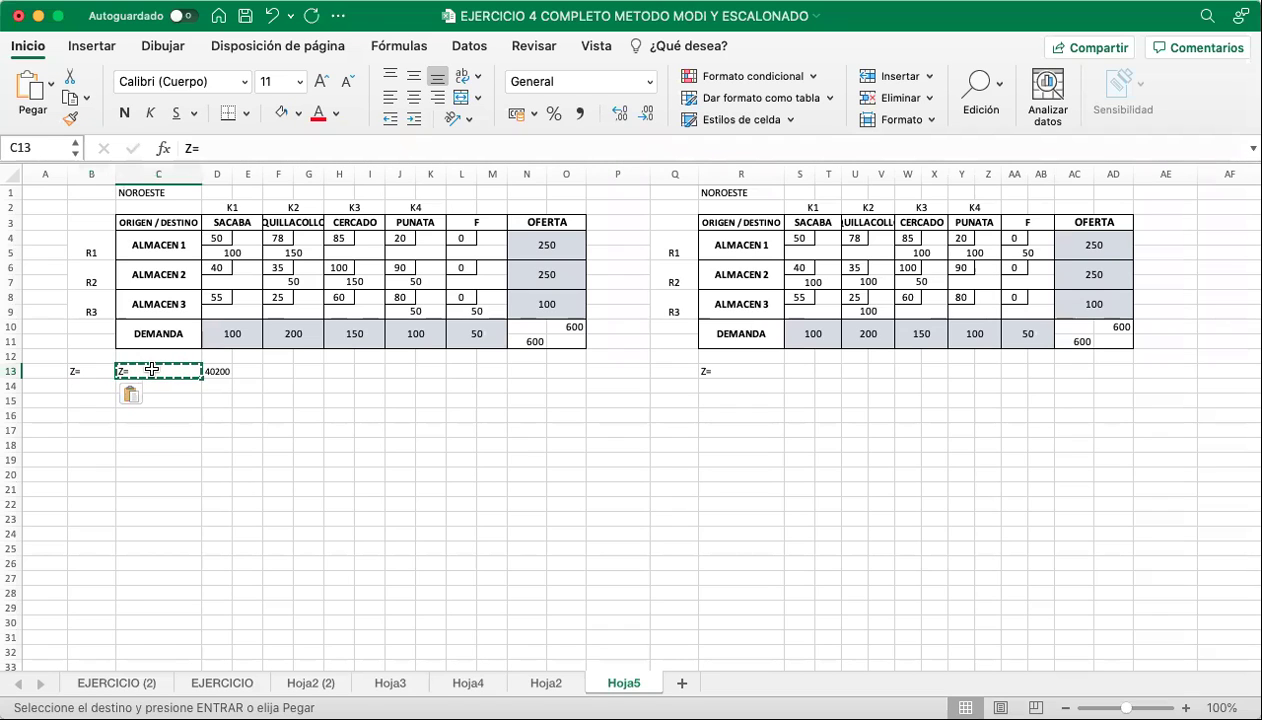
type("40200")
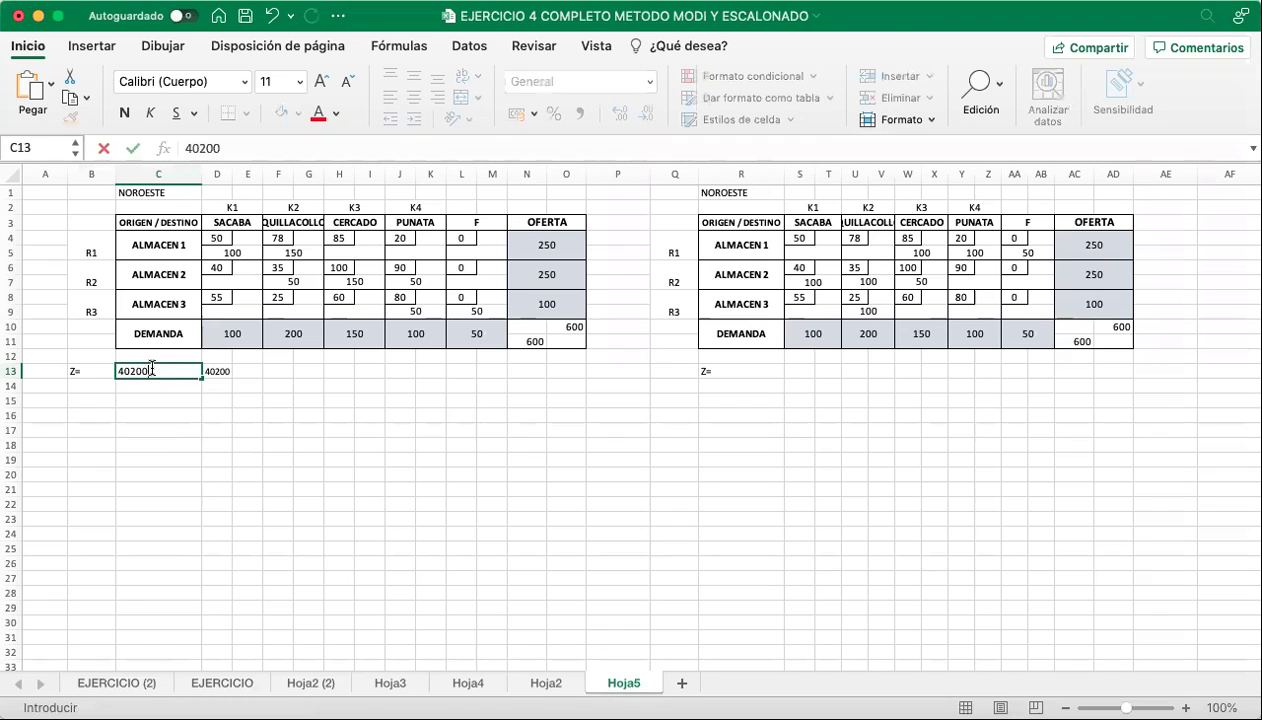
key("Return")
left_click(152, 373)
key("Right")
key("Delete")
Move the second table's Z= label from R13 to Q13 and narrow column S slightly.
left_click(719, 366)
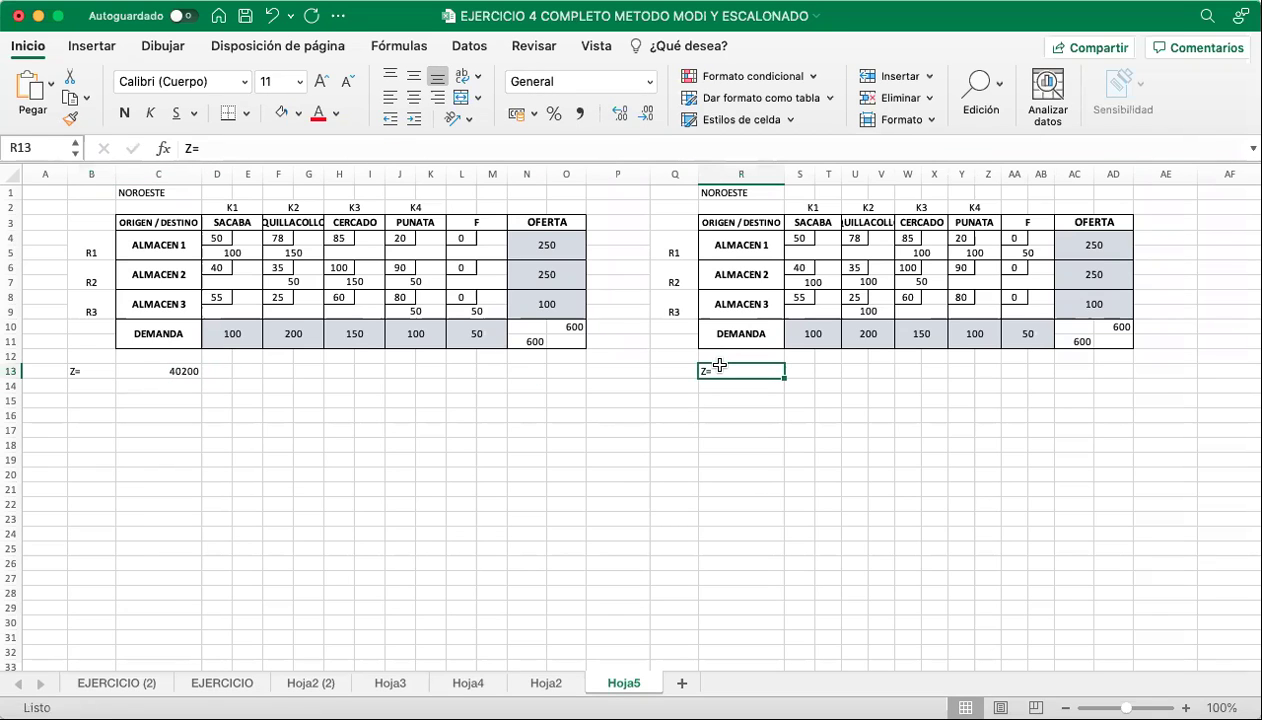
key("super+c")
left_click(680, 369)
key("super+c")
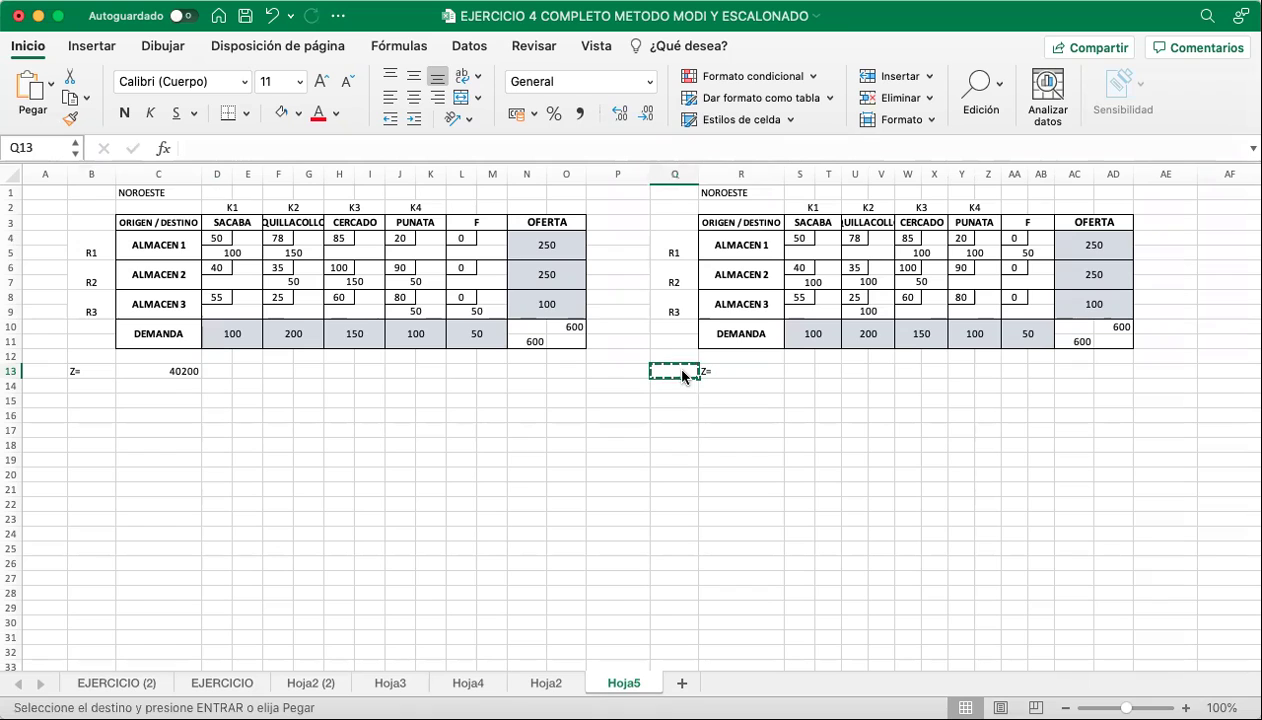
left_click(723, 369)
key("super+c")
left_click(684, 369)
key("Return")
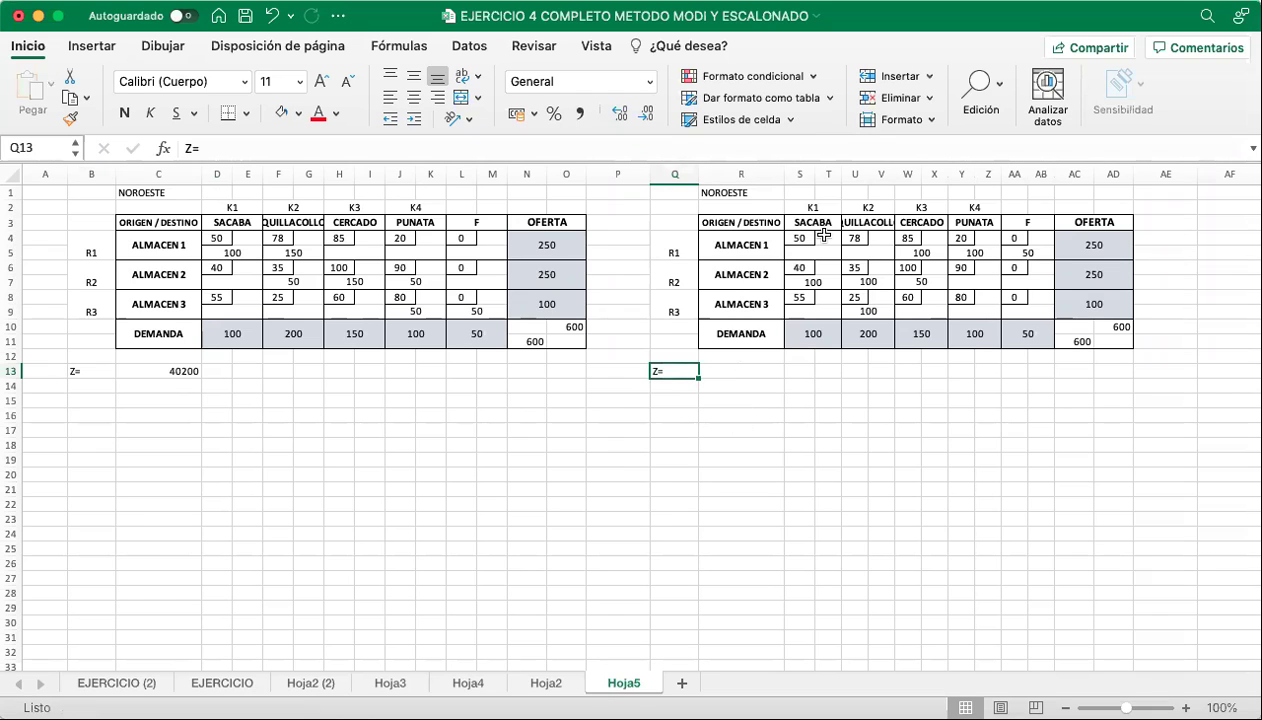
left_click_drag(813, 172, 810, 173)
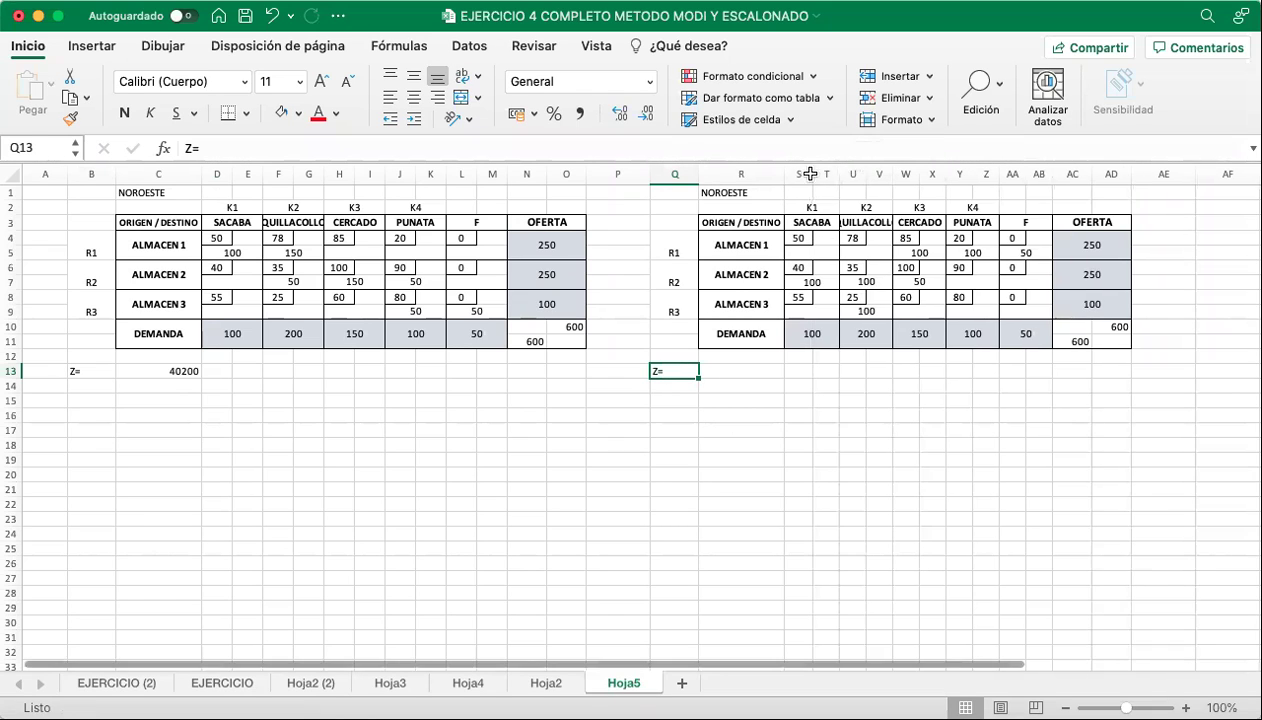
Enter 25500 in R13 as the second table's total cost Z.
left_click(778, 397)
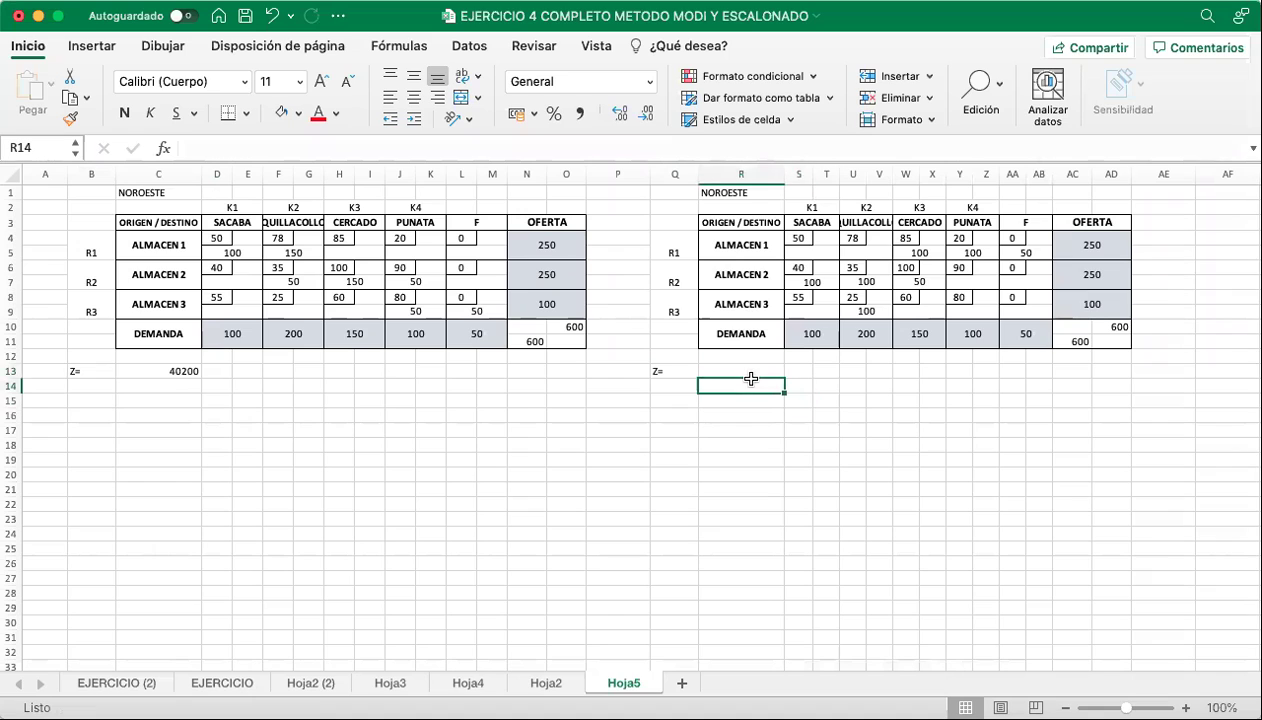
left_click(755, 371)
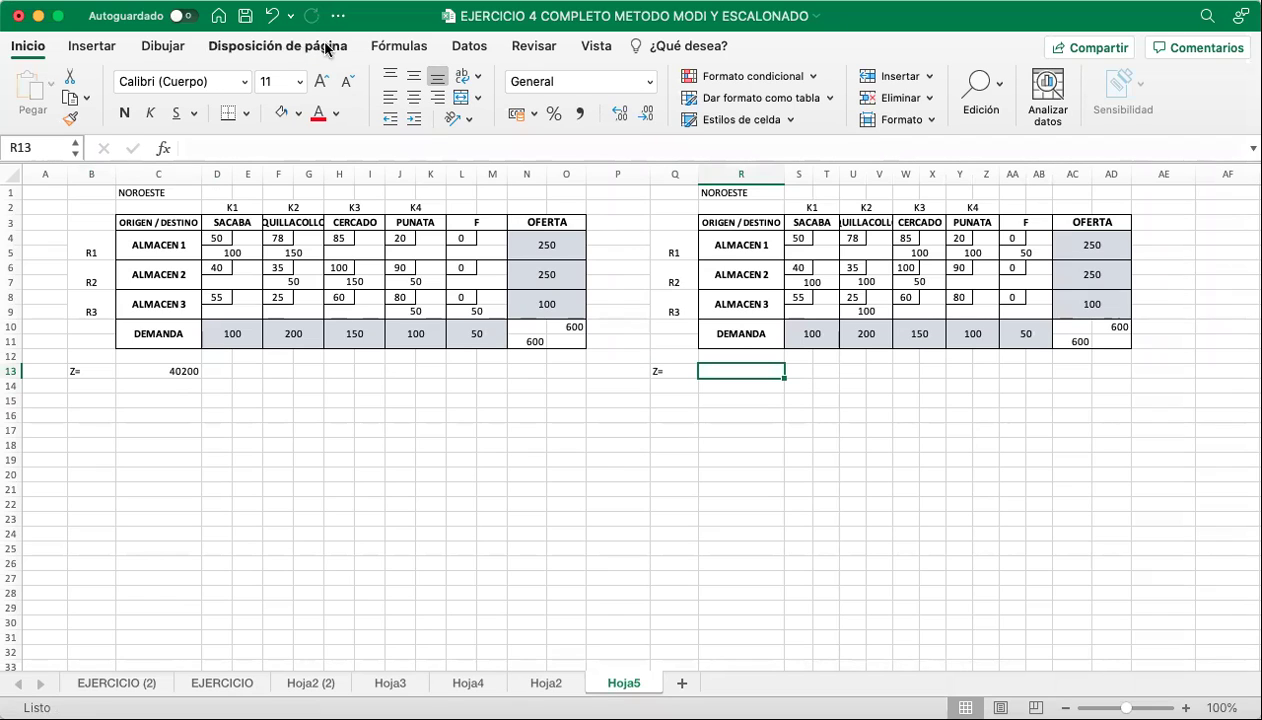
left_click(895, 432)
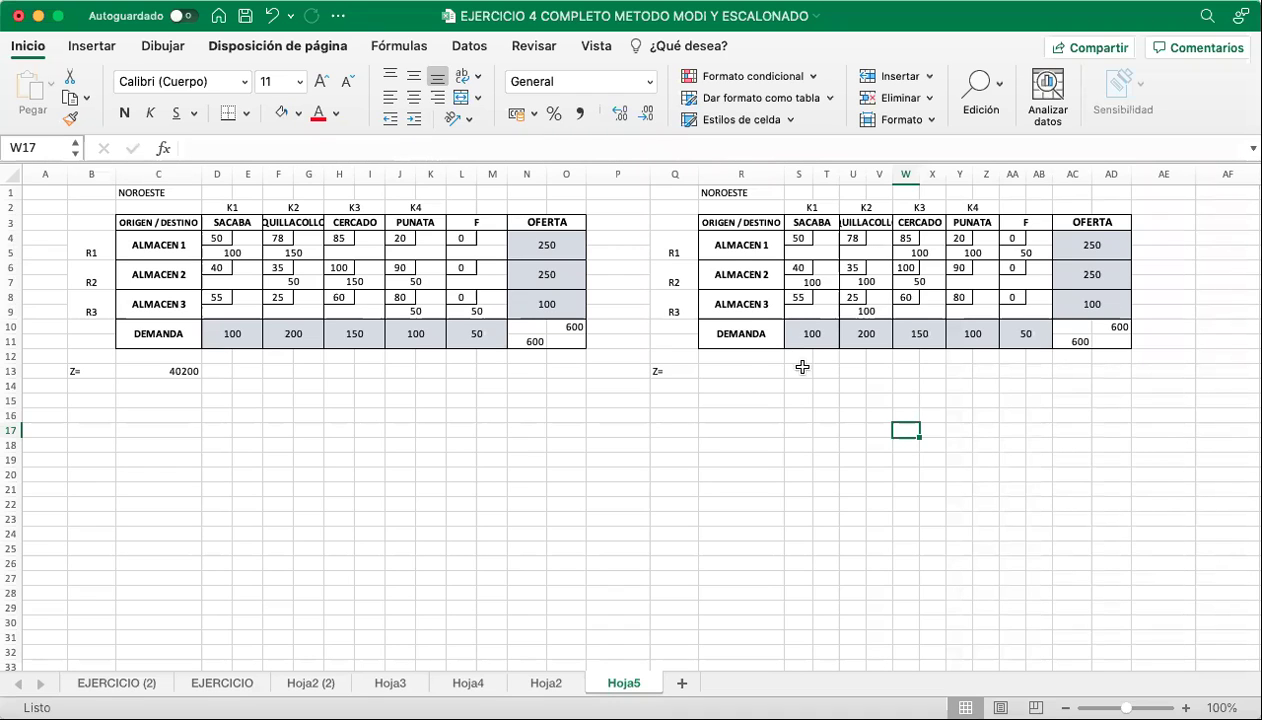
left_click(731, 371)
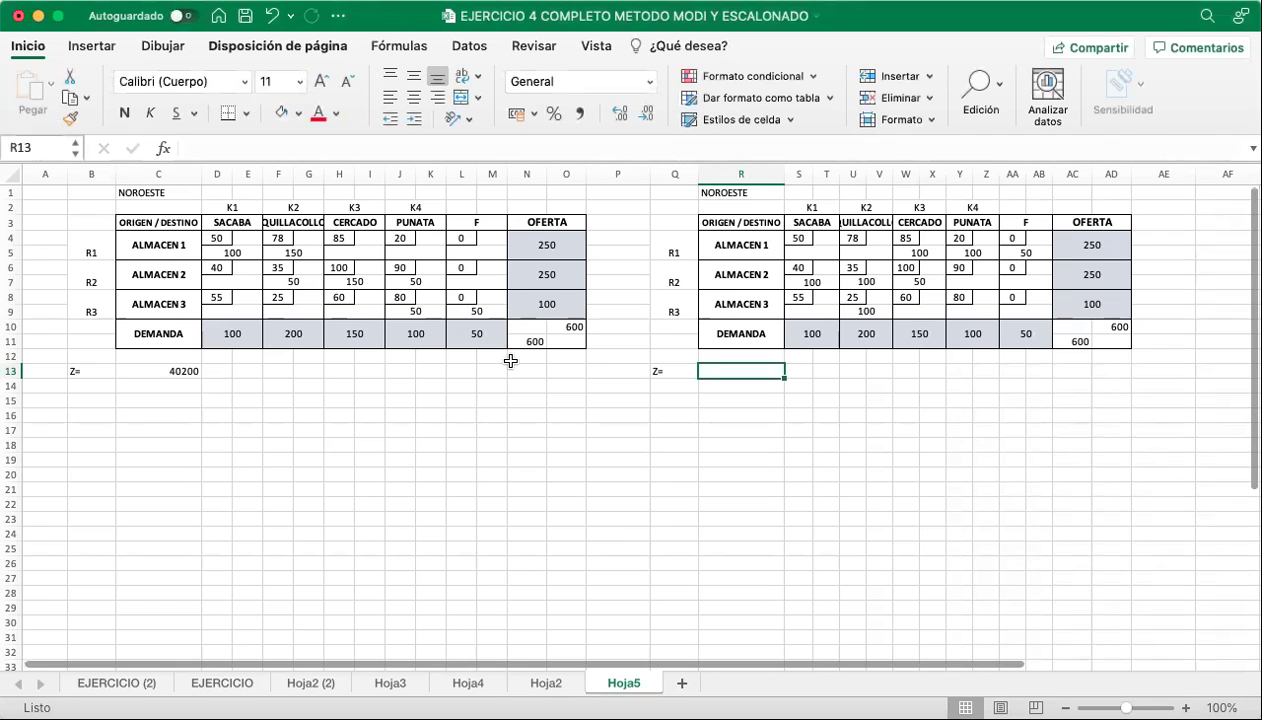
type("25500")
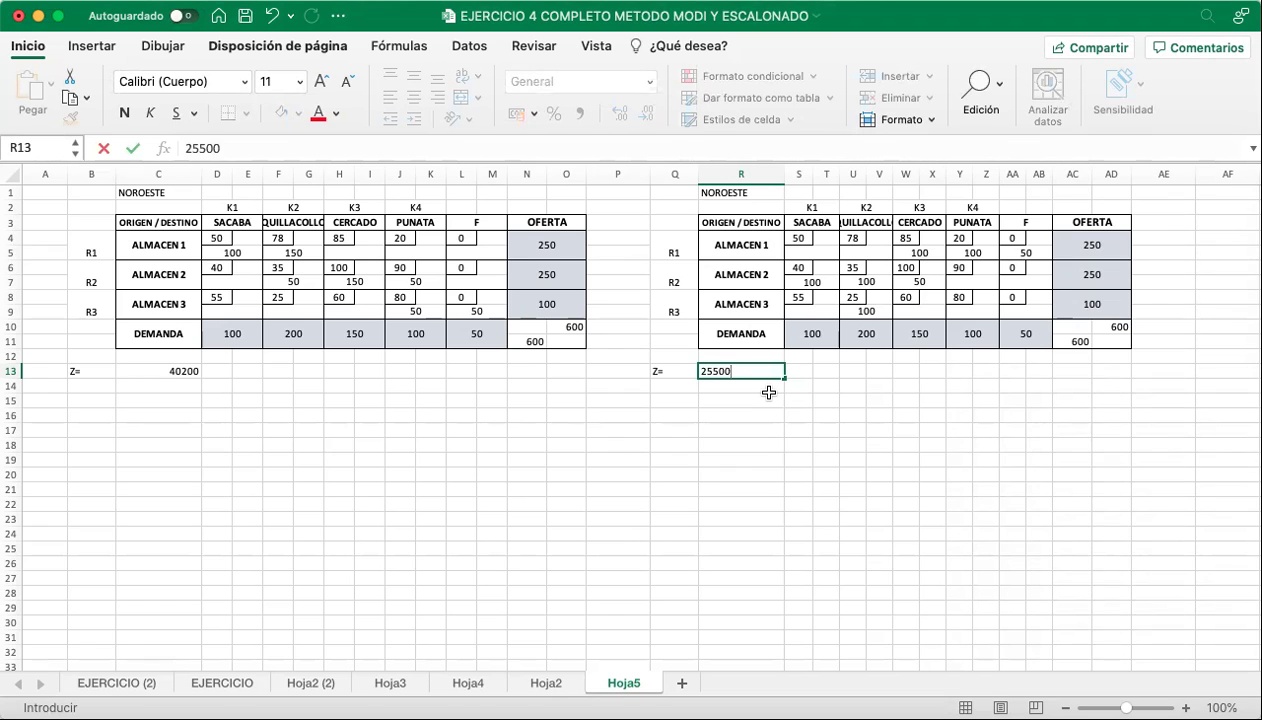
key("Return")
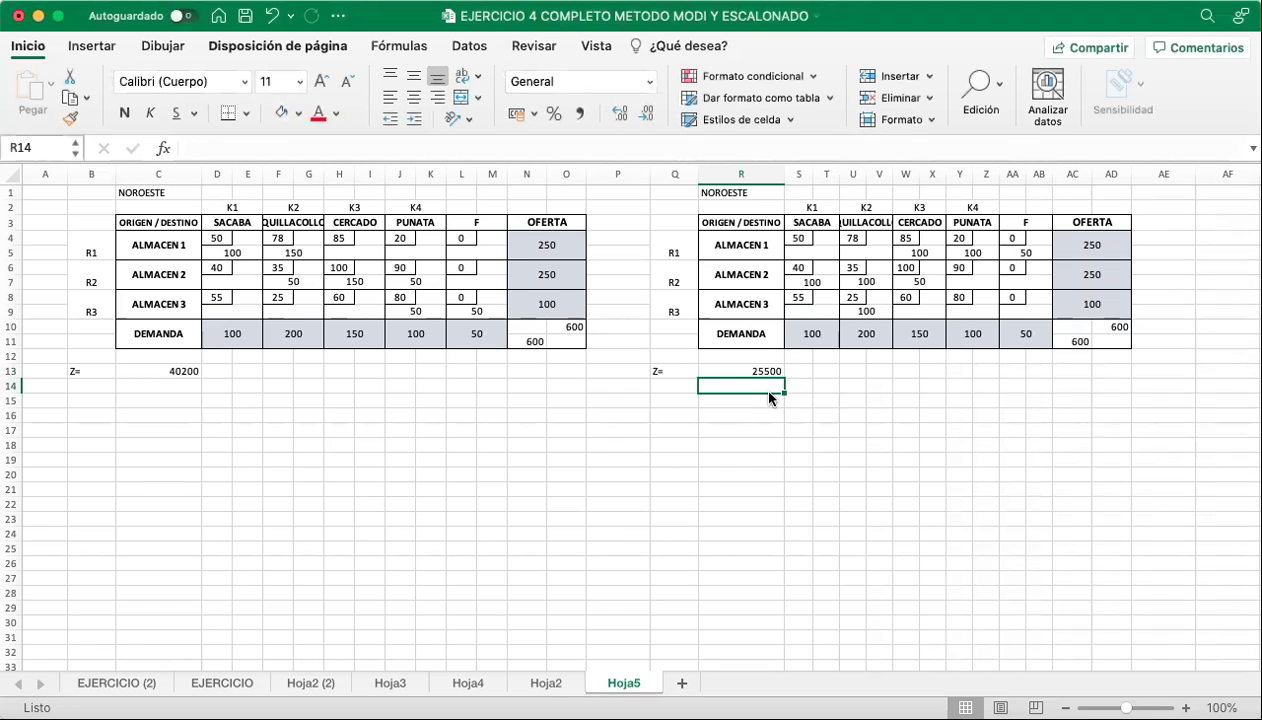
Retitle the second table in R1 as COSTO MINIMO.
left_click(636, 473)
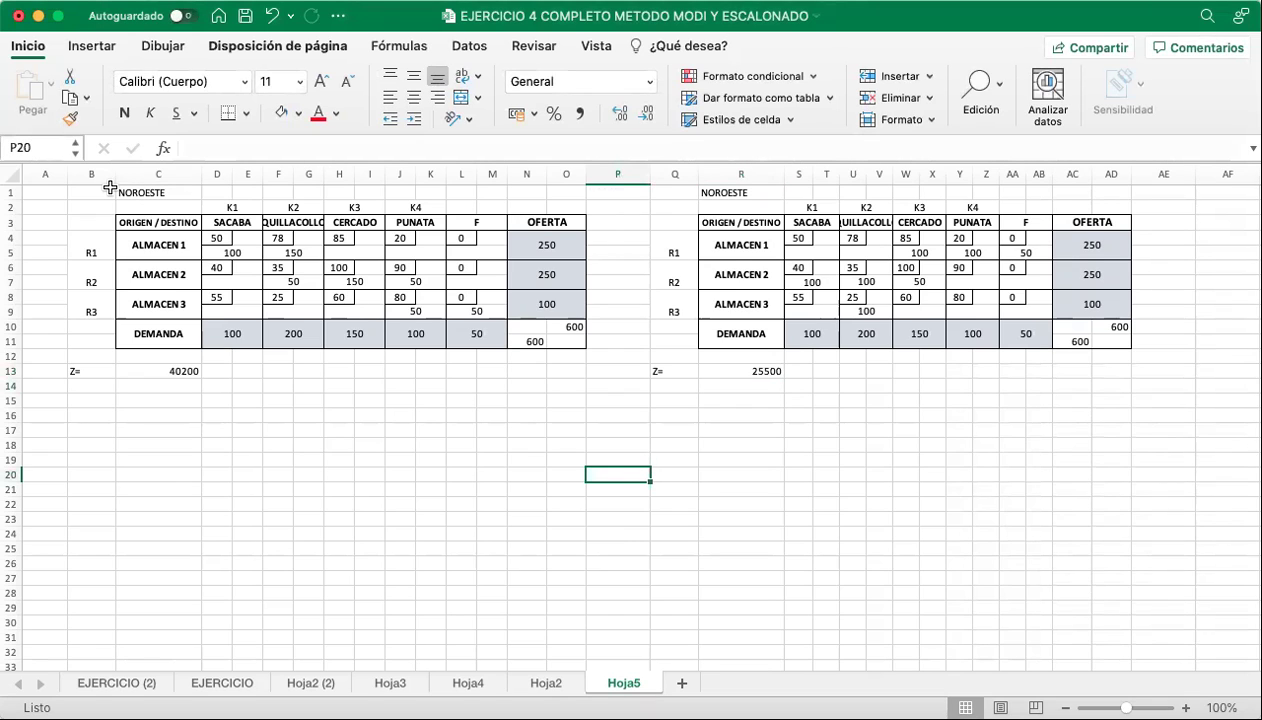
left_click(736, 189)
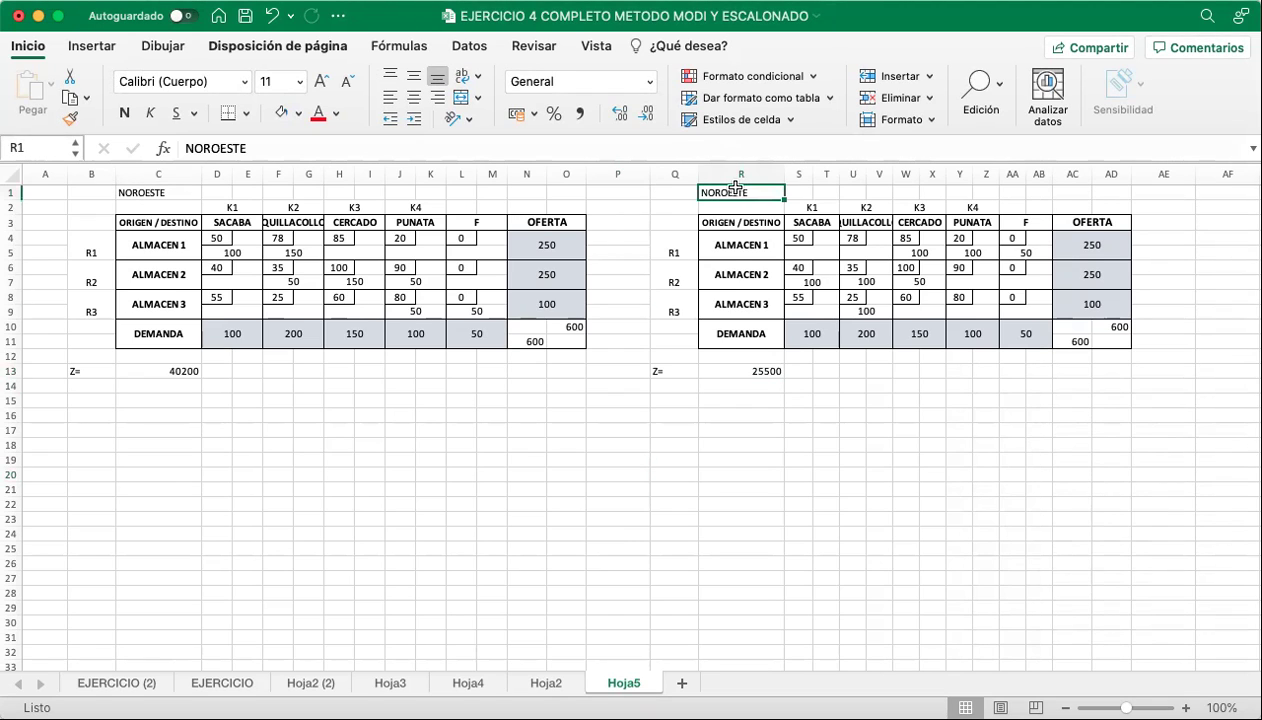
type("COS")
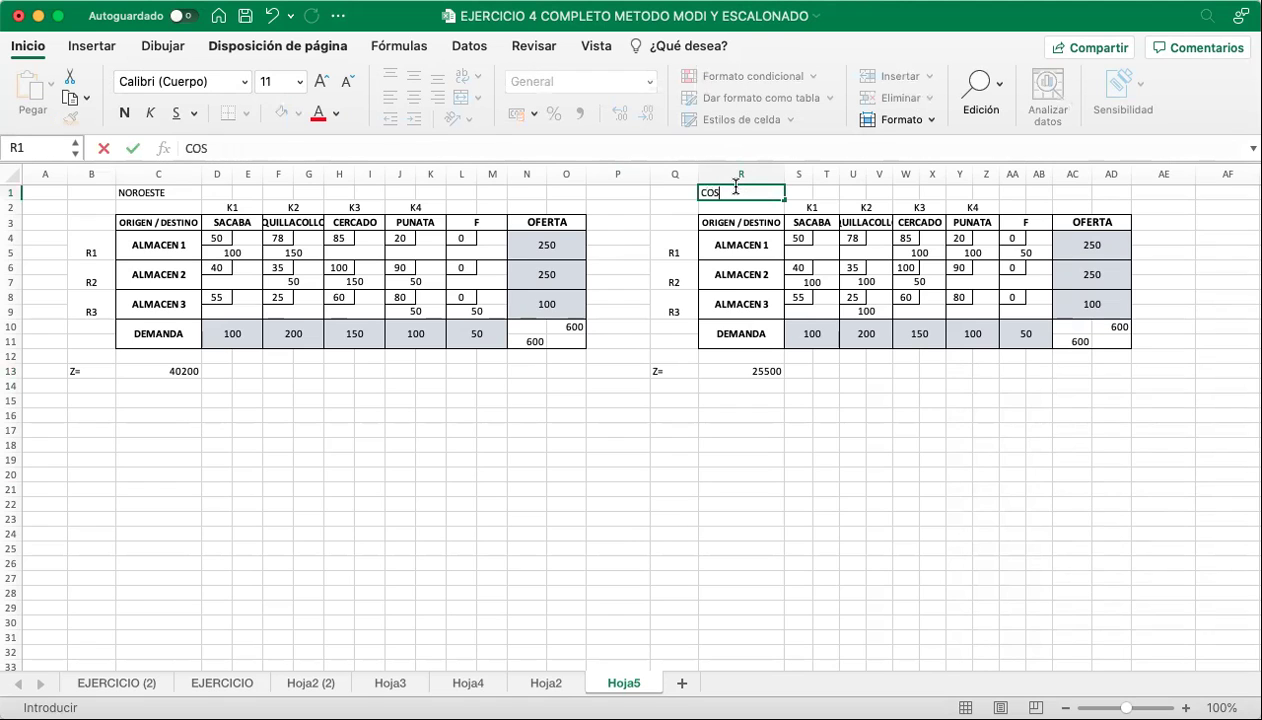
type("TO MINIMO")
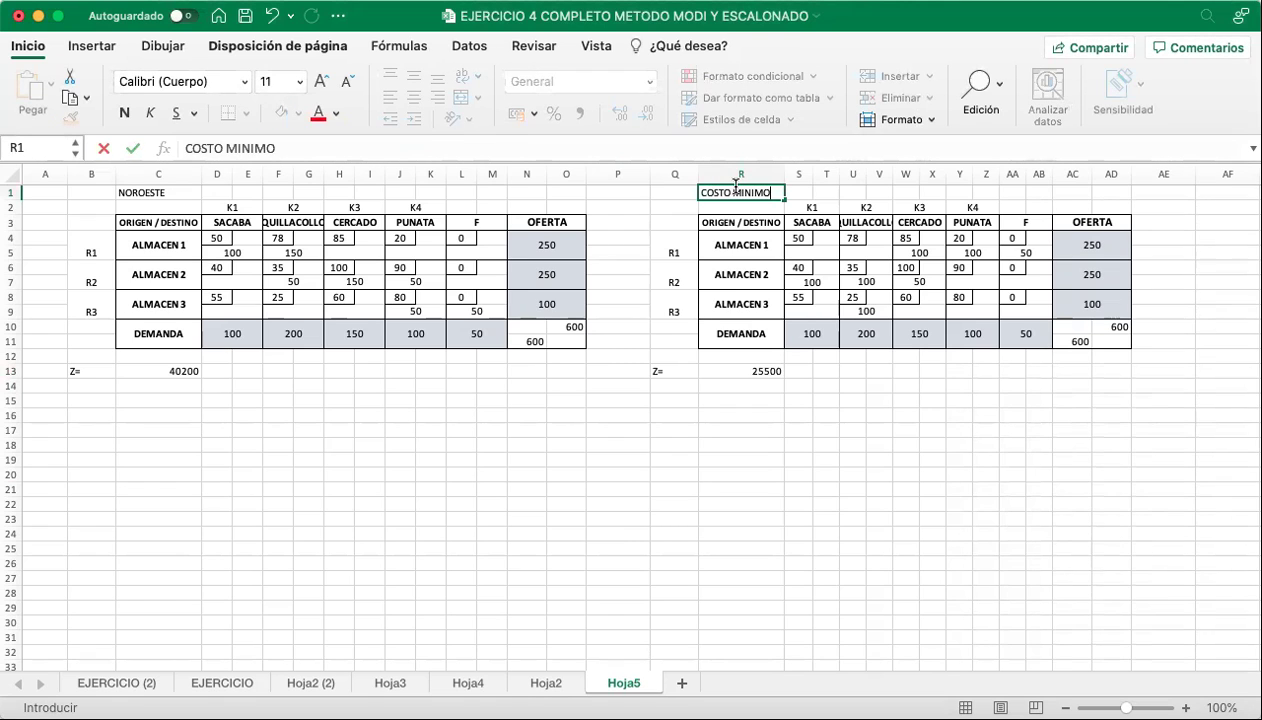
key("Return")
Compare the NOROESTE and COSTO MINIMO tables and their total costs Z in C13 and R13.
left_click(736, 222)
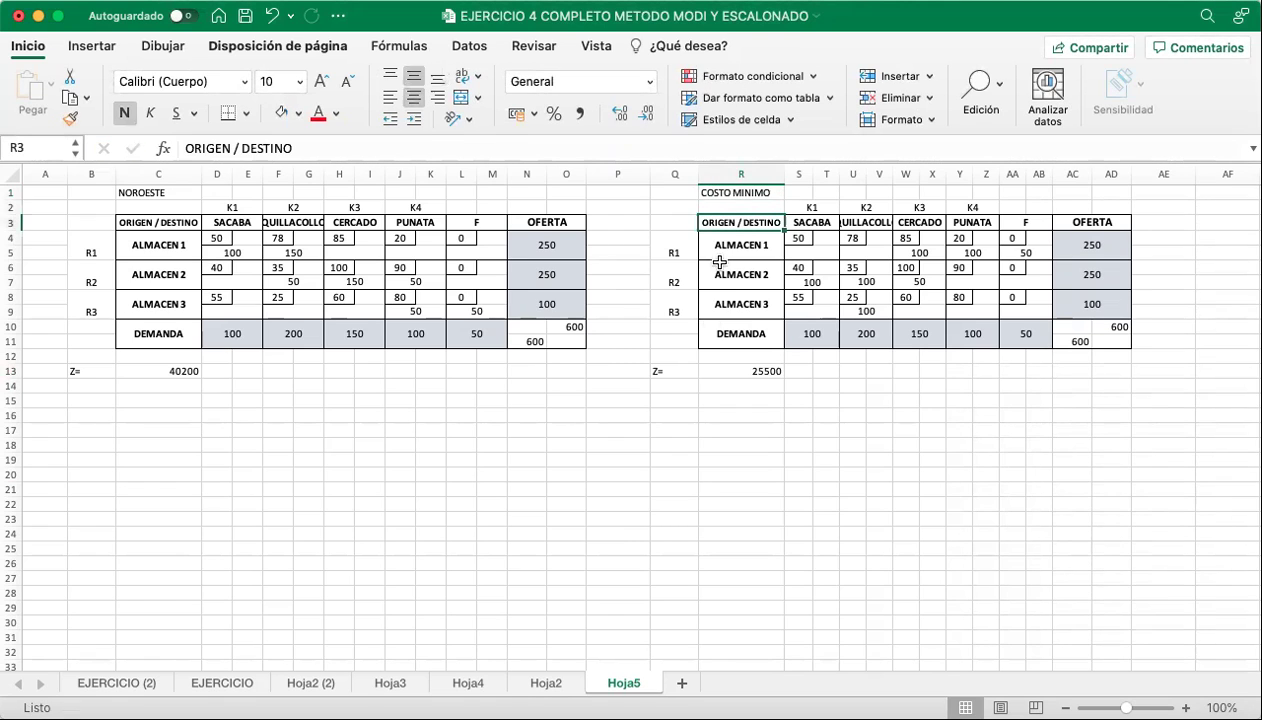
left_click(731, 372)
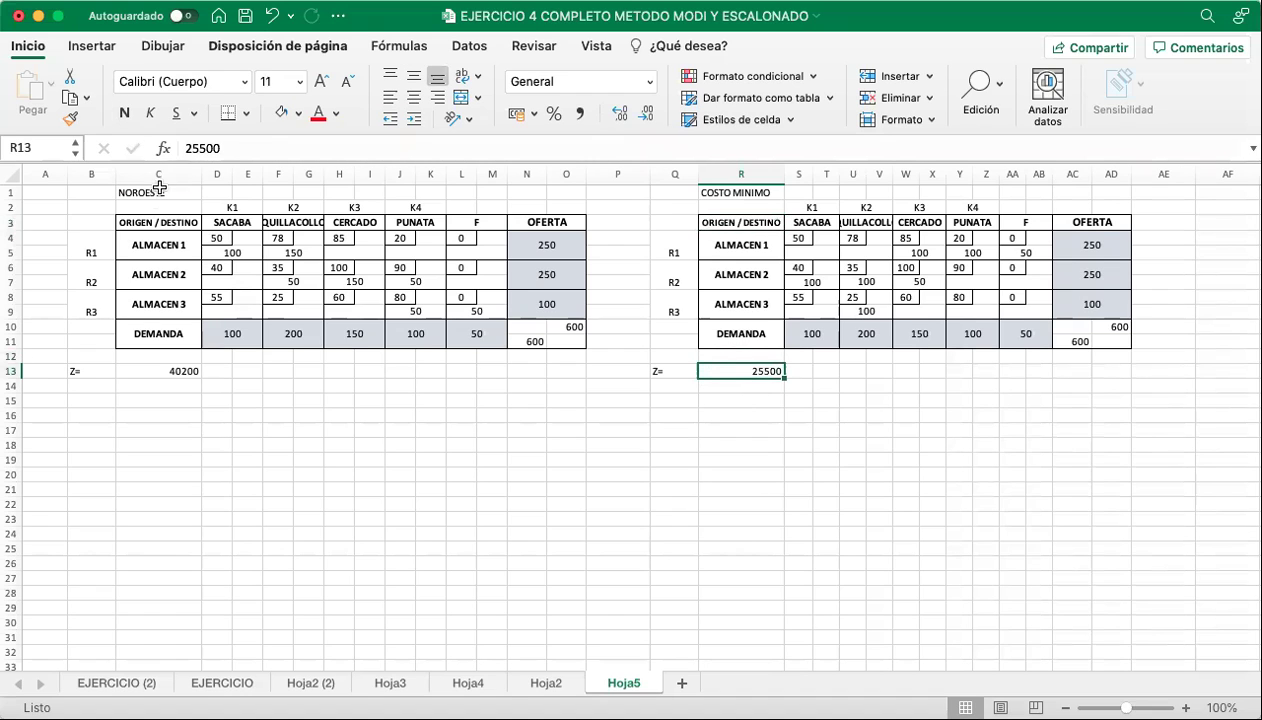
left_click(153, 373)
left_click(764, 372)
left_click_drag(660, 192, 1124, 363)
left_click(879, 472)
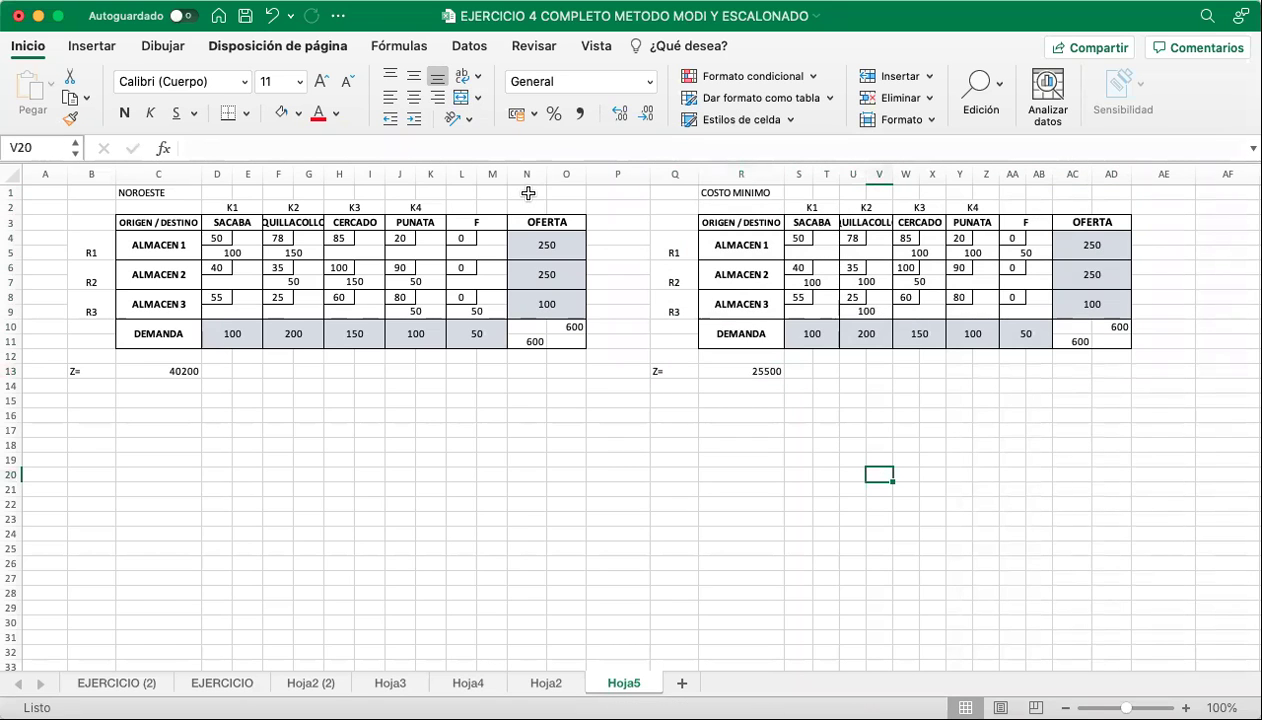
left_click_drag(95, 190, 525, 368)
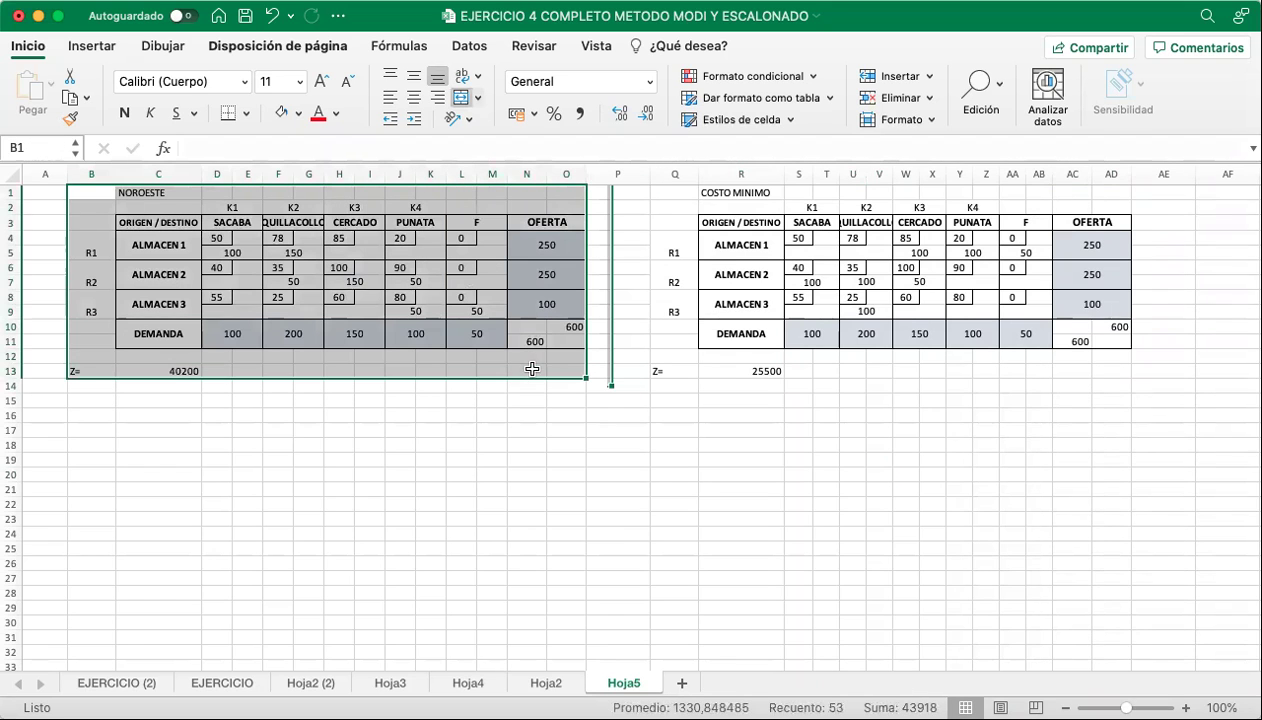
left_click_drag(670, 185, 1074, 371)
left_click(766, 460)
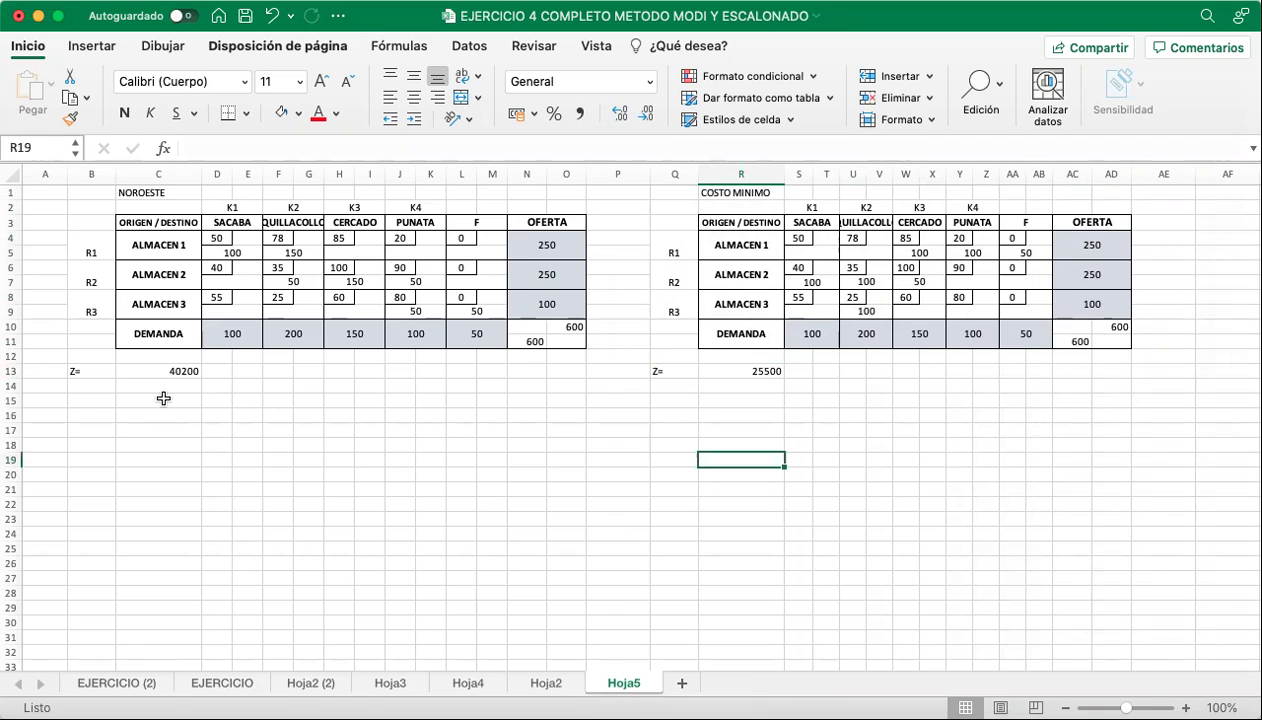
scroll(163, 398, "down", 2)
scroll(163, 398, "up", 2)
left_click(285, 415)
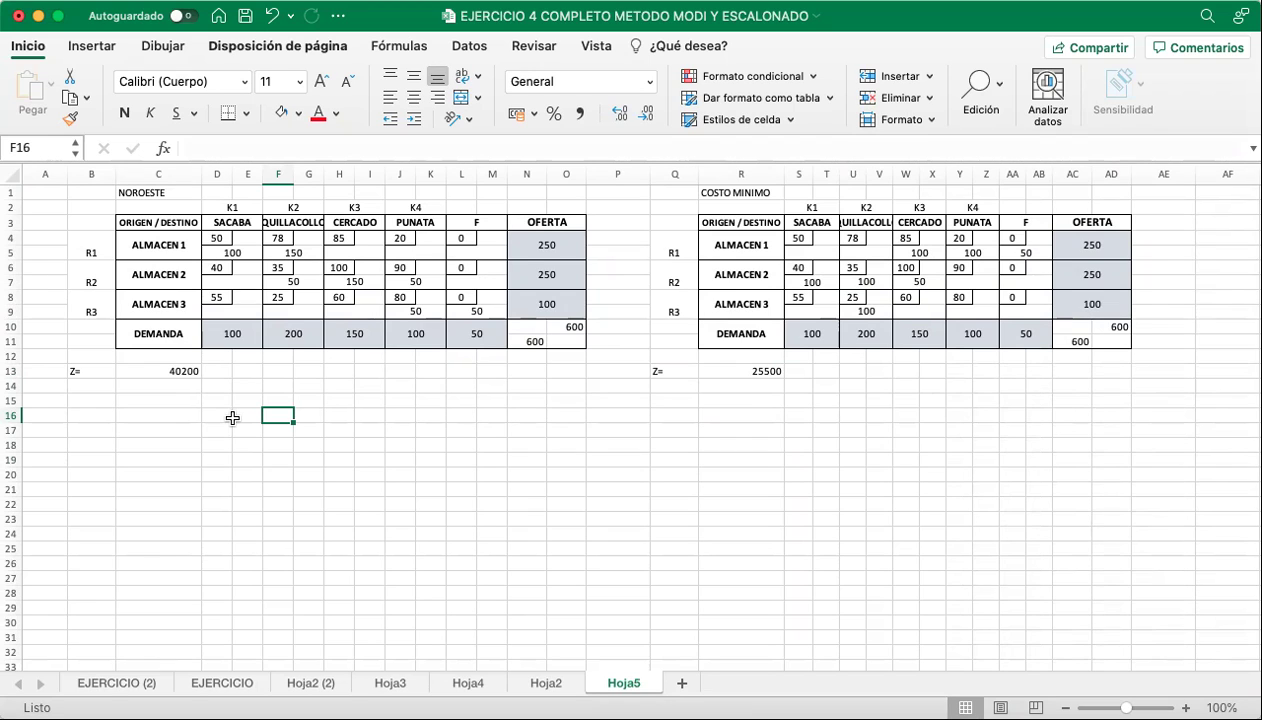
left_click(185, 416)
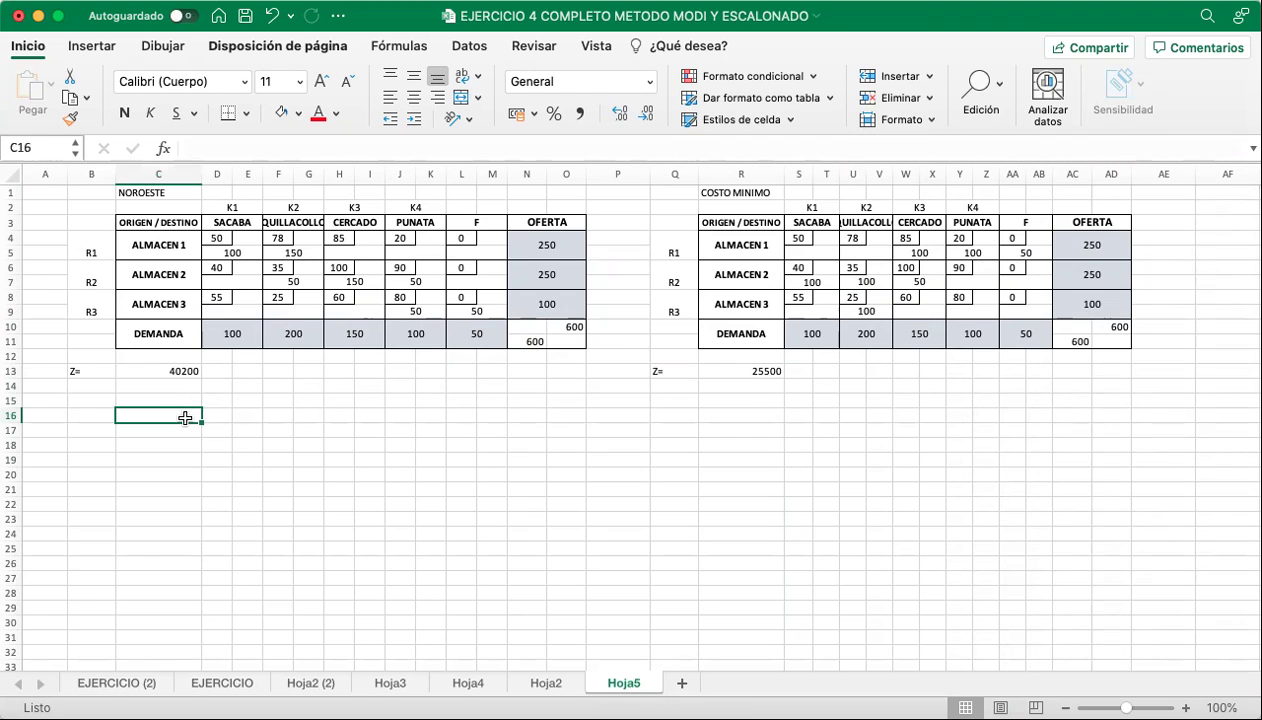
left_click(216, 430)
left_click(331, 475)
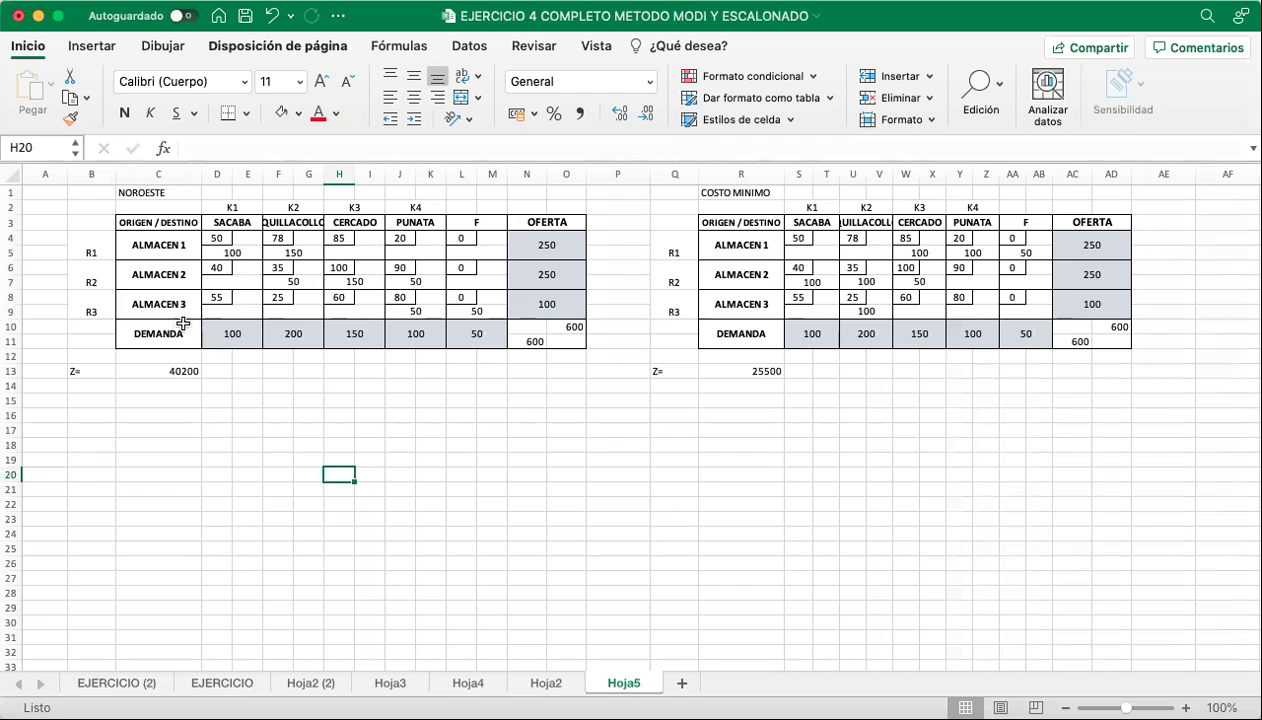
left_click(286, 399)
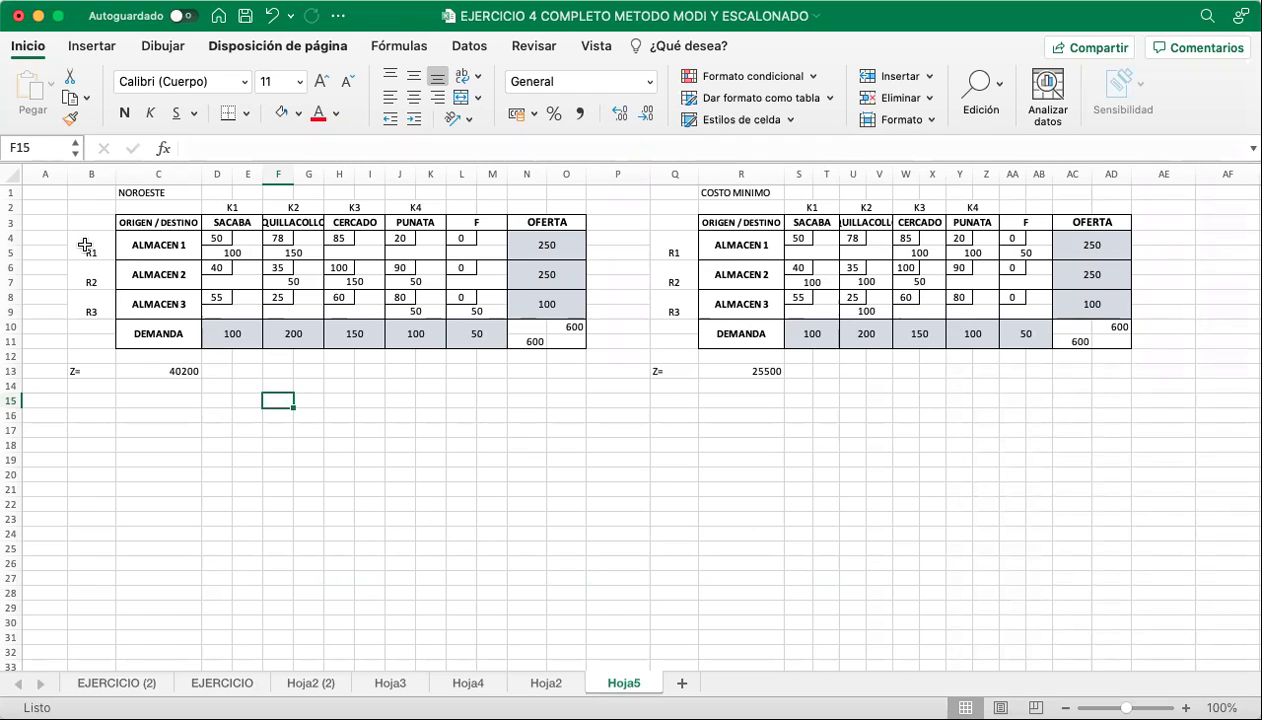
Count the rows and columns of the NOROESTE table and enter 3, `+5 and -1 across E16:G16.
left_click_drag(15, 238, 17, 314)
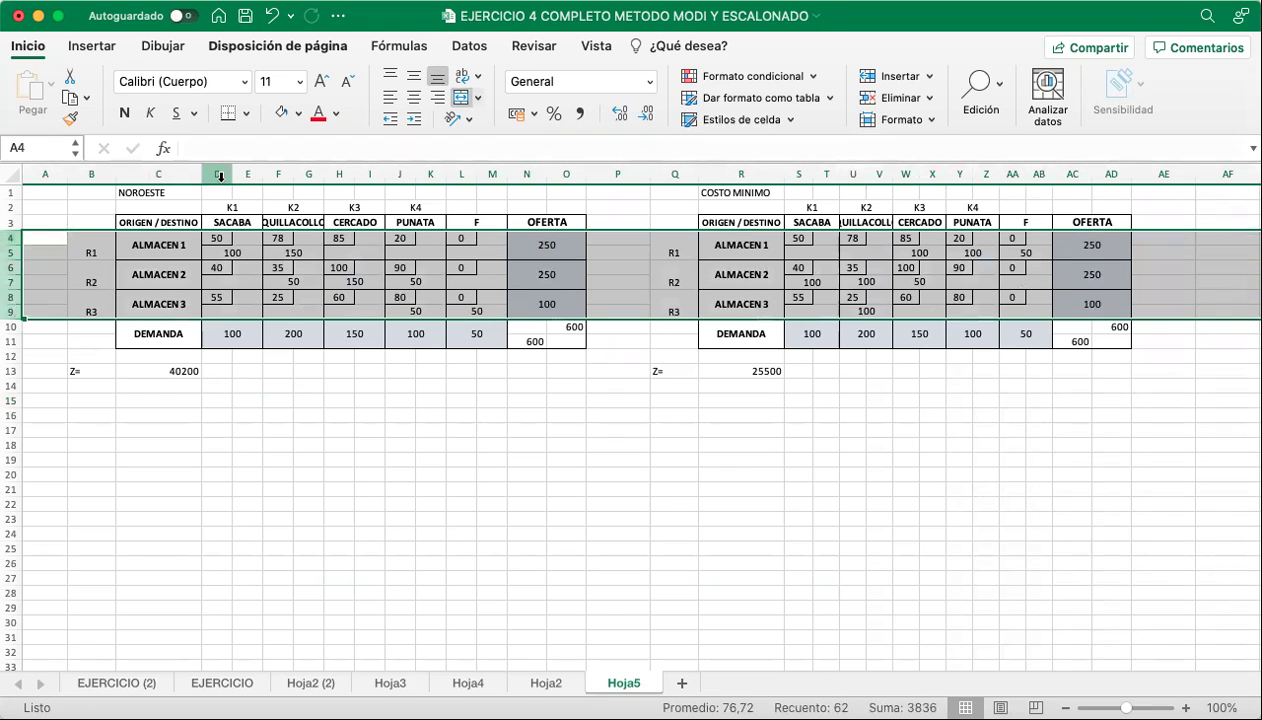
left_click_drag(220, 171, 495, 186)
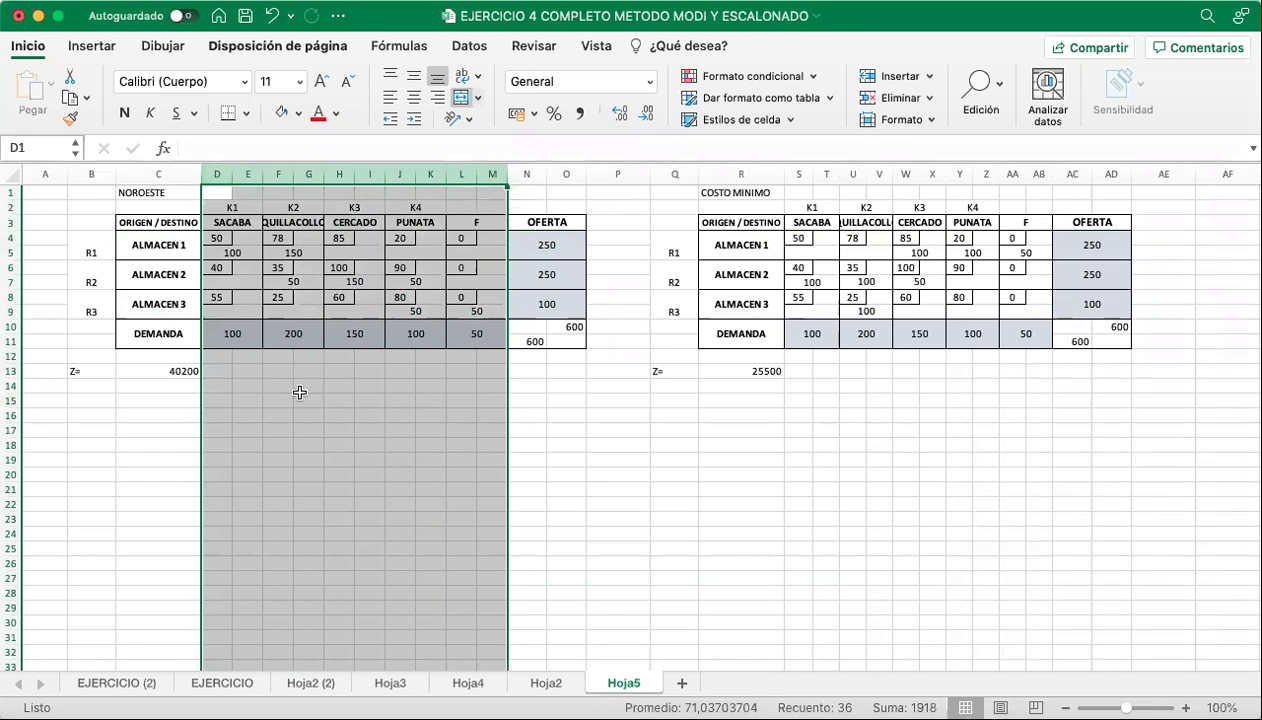
left_click(243, 417)
type("3")
key("Tab")
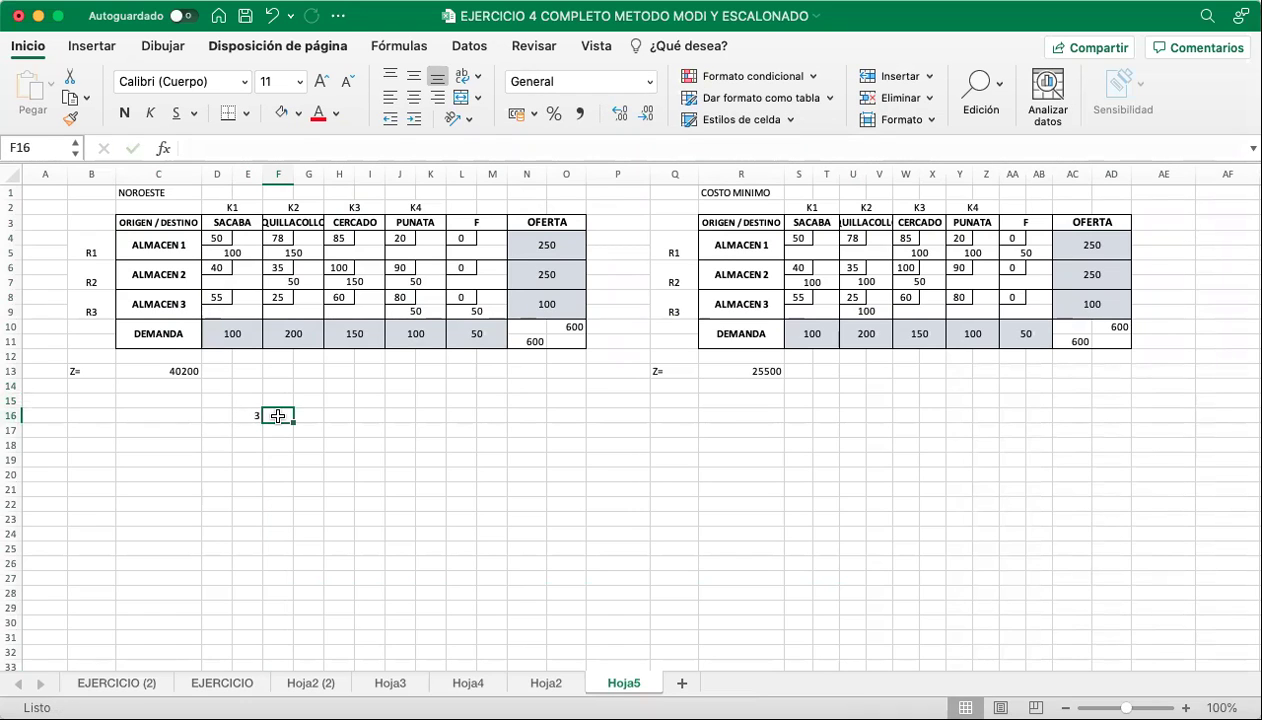
type("*")
key("Tab")
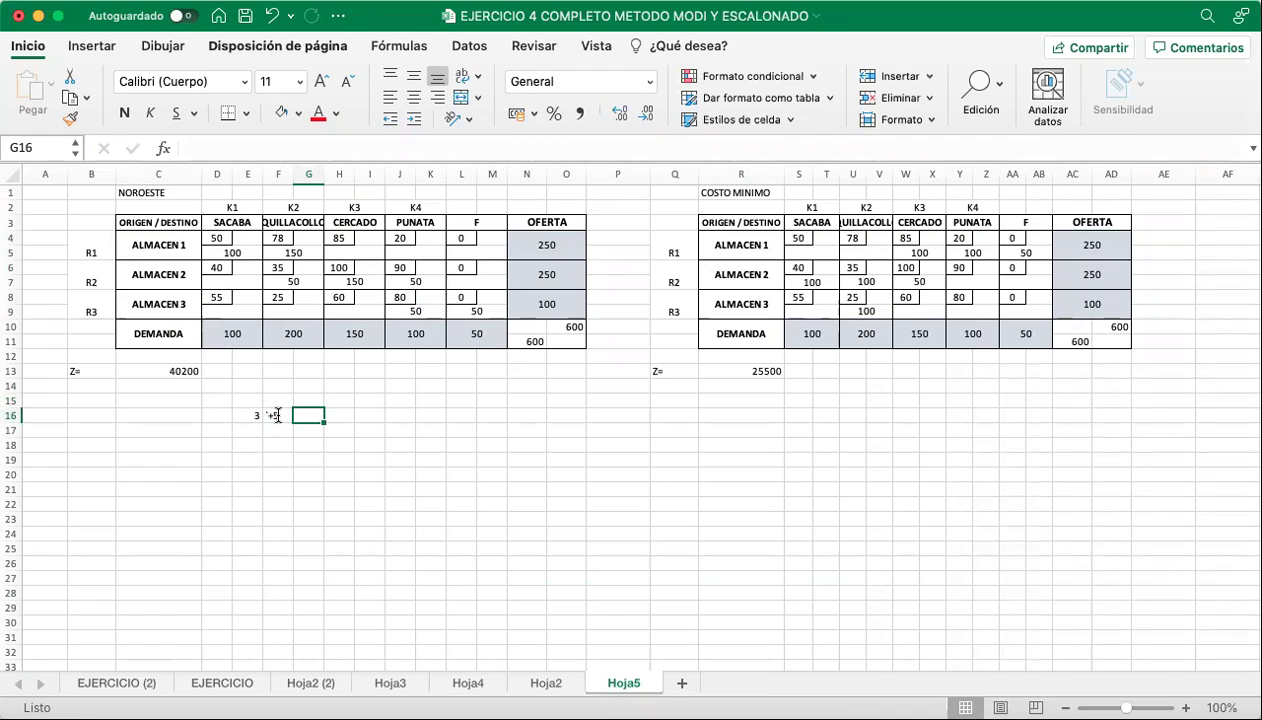
type("-1")
key("Tab")
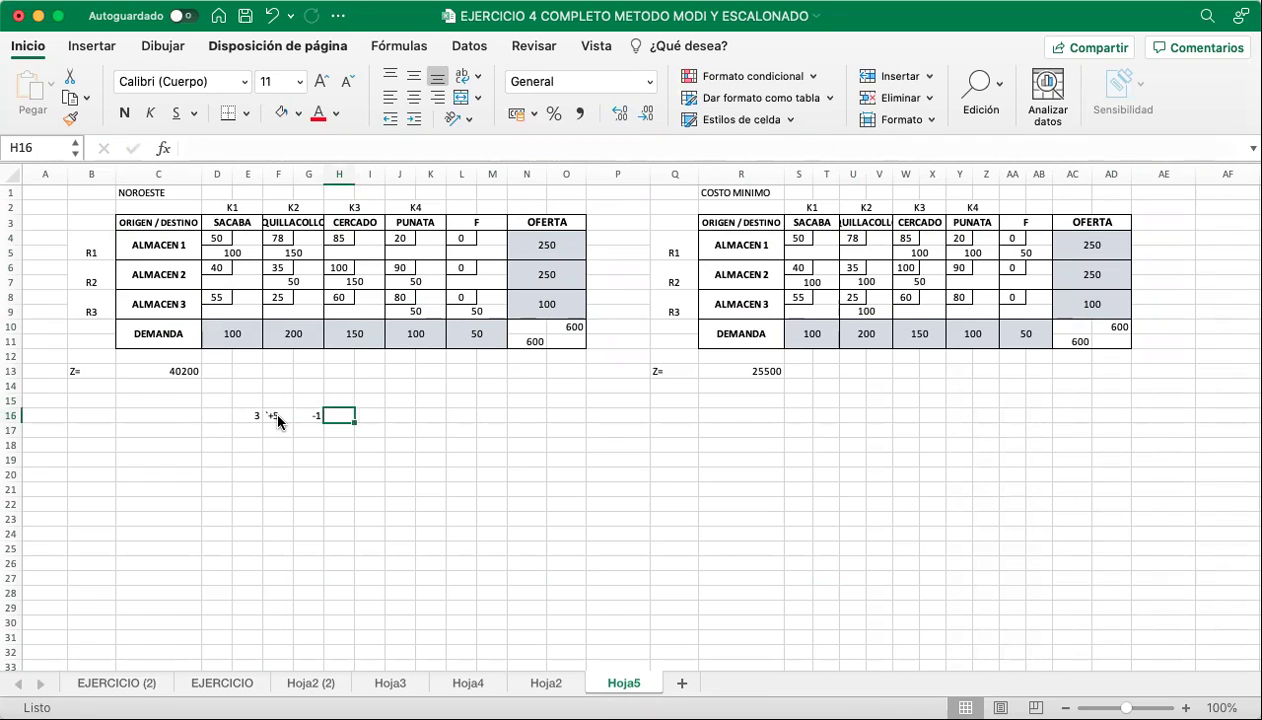
Complete the rows-plus-columns check with = in H16 and 7 in I16.
type("=")
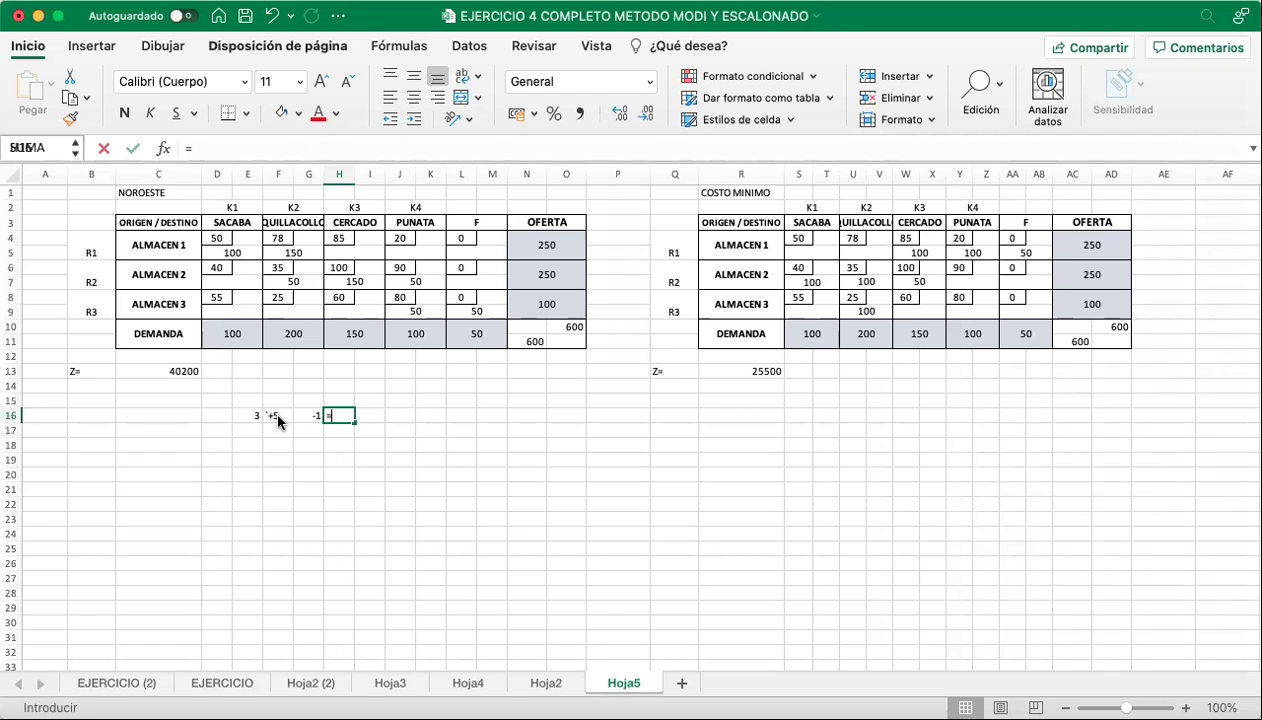
key("Right")
key("BackSpace")
key("BackSpace")
key("BackSpace")
key("Return")
left_click(374, 414)
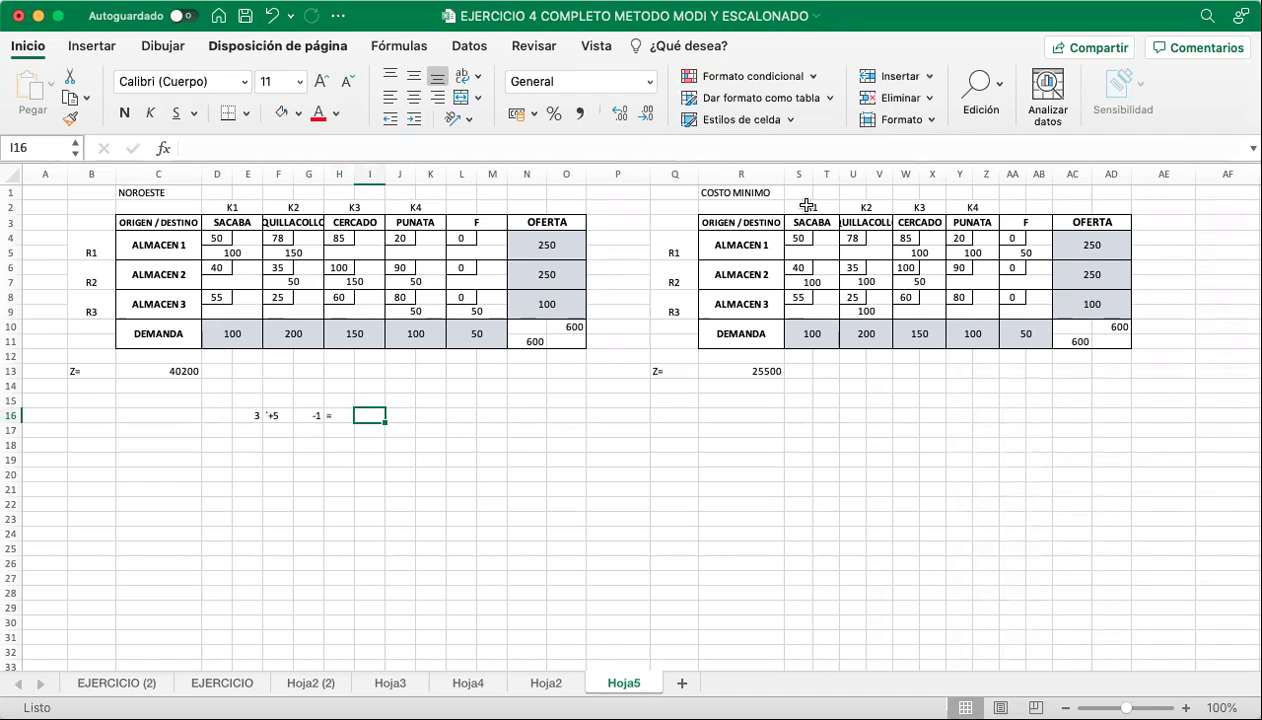
left_click(276, 415)
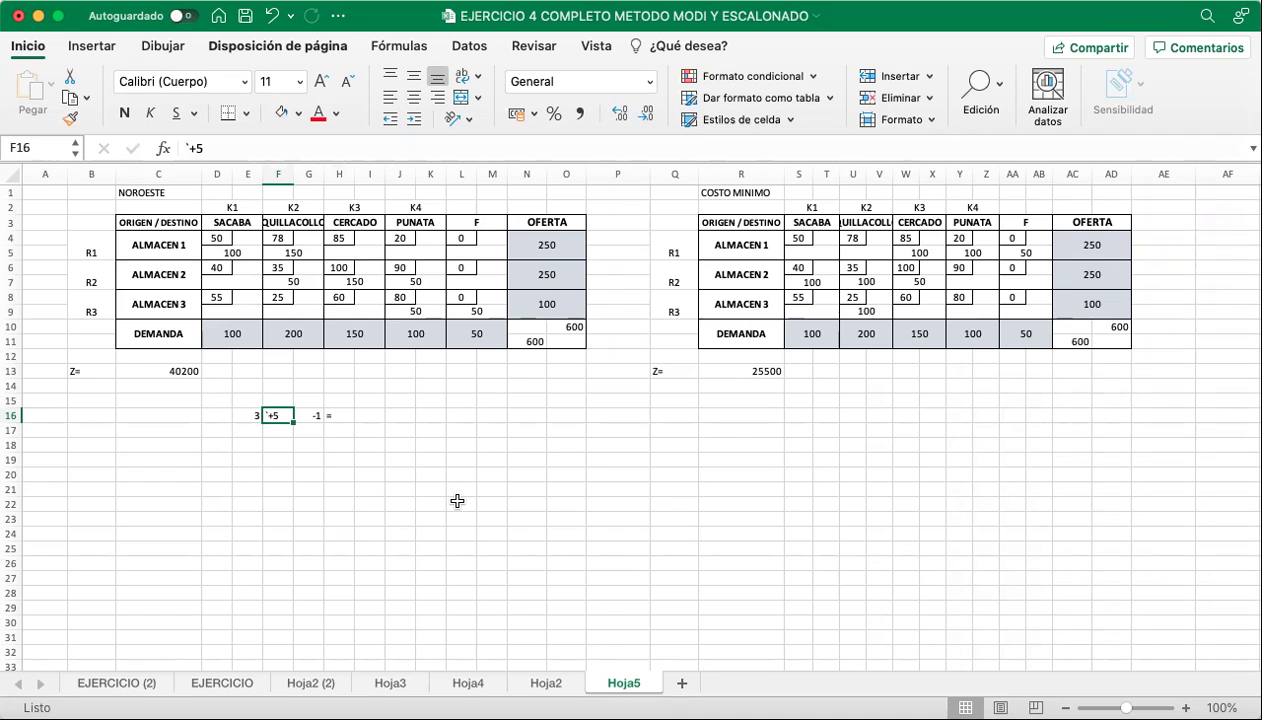
left_click(367, 417)
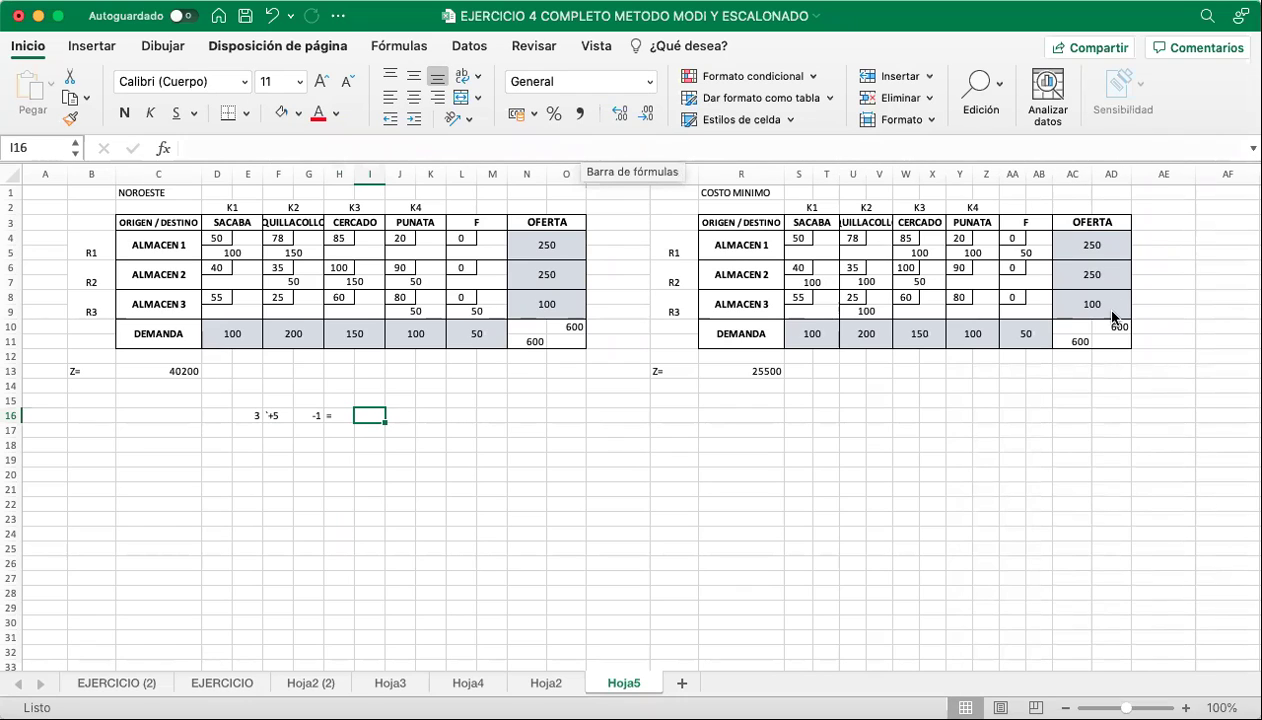
type("7")
key("Return")
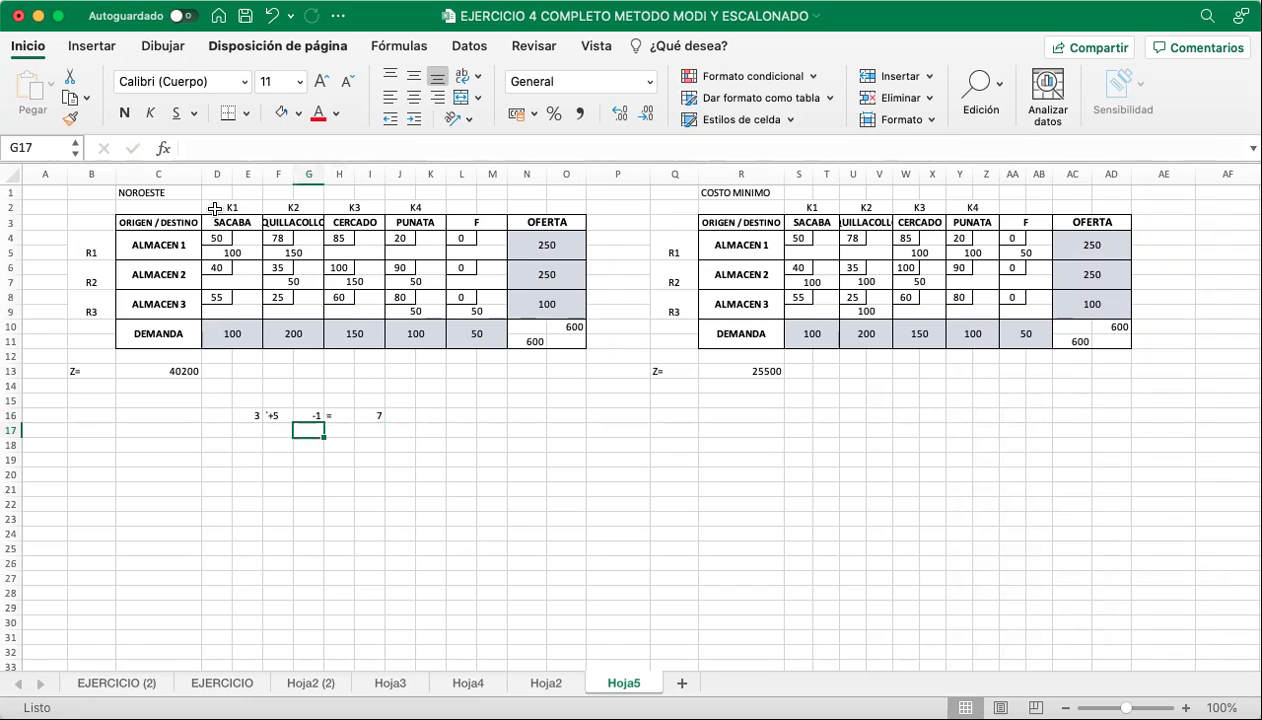
Count the allocated cells in the NOROESTE table and enter 7 in L16.
left_click(222, 240)
left_click_drag(254, 245, 476, 316)
left_click(460, 415)
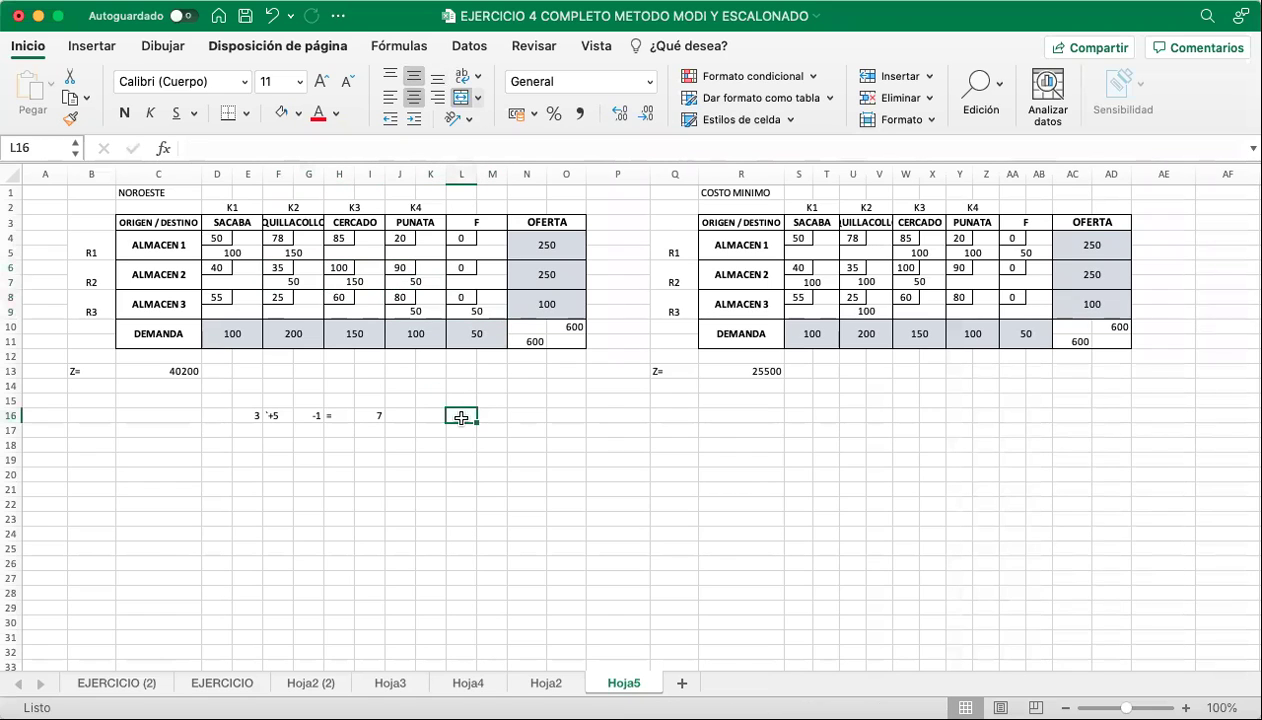
type("7")
left_click(470, 490)
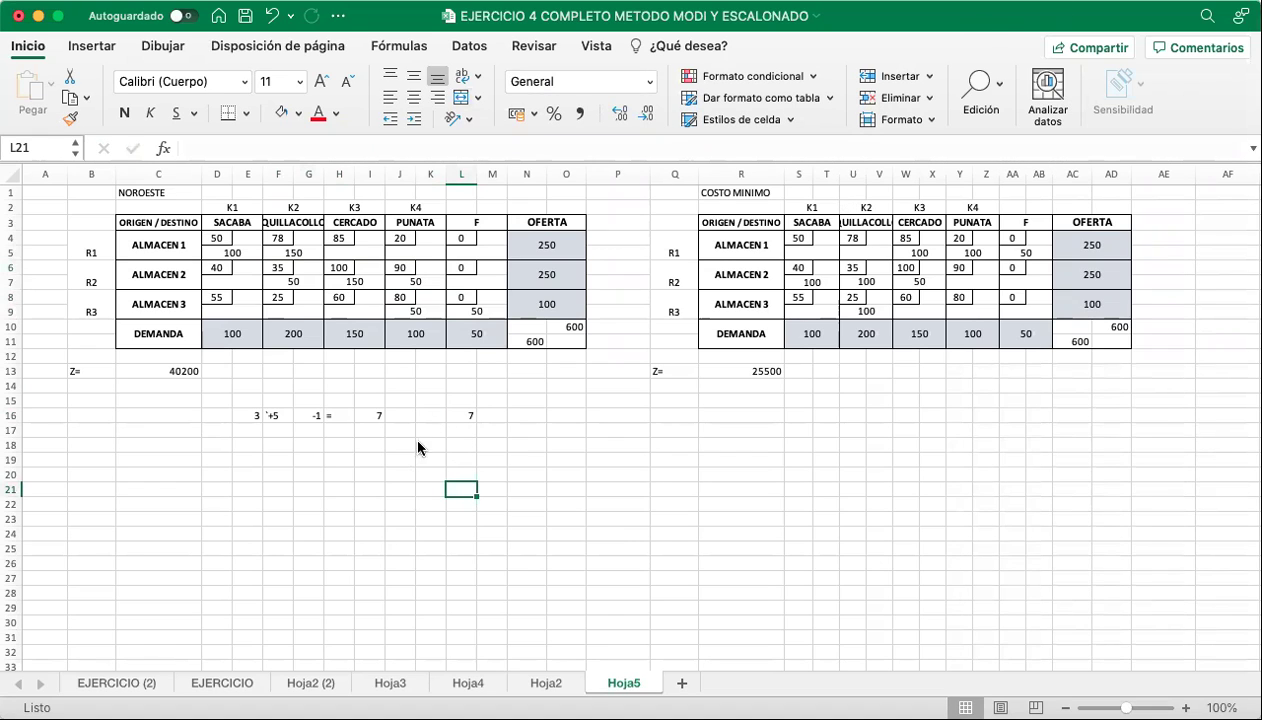
Clear the rows-plus-columns check from E16:L16.
mouse_move(433, 406)
left_mouse_down()
mouse_move(418, 428)
mouse_move(455, 428)
left_mouse_up()
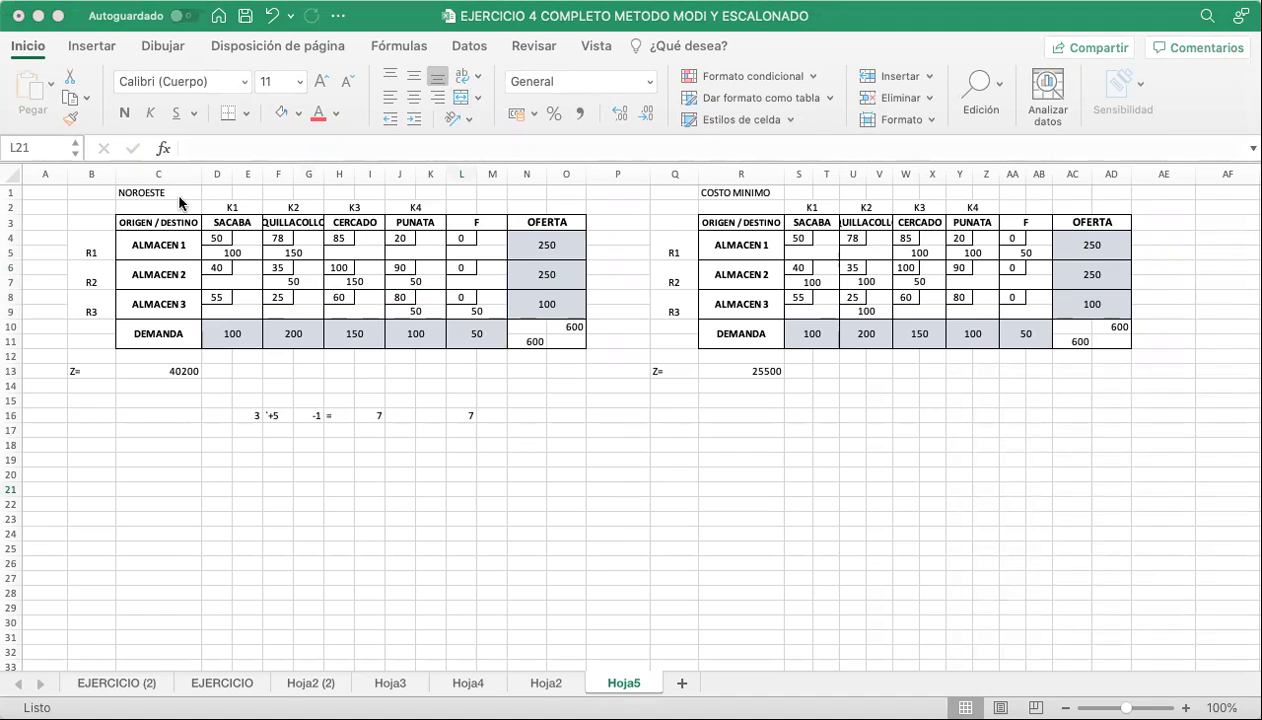
left_click(252, 415)
key("shift+Right")
key("shift+Right")
key("shift+Right")
key("shift+Right")
key("shift+Right")
key("shift+Right")
key("shift+Right")
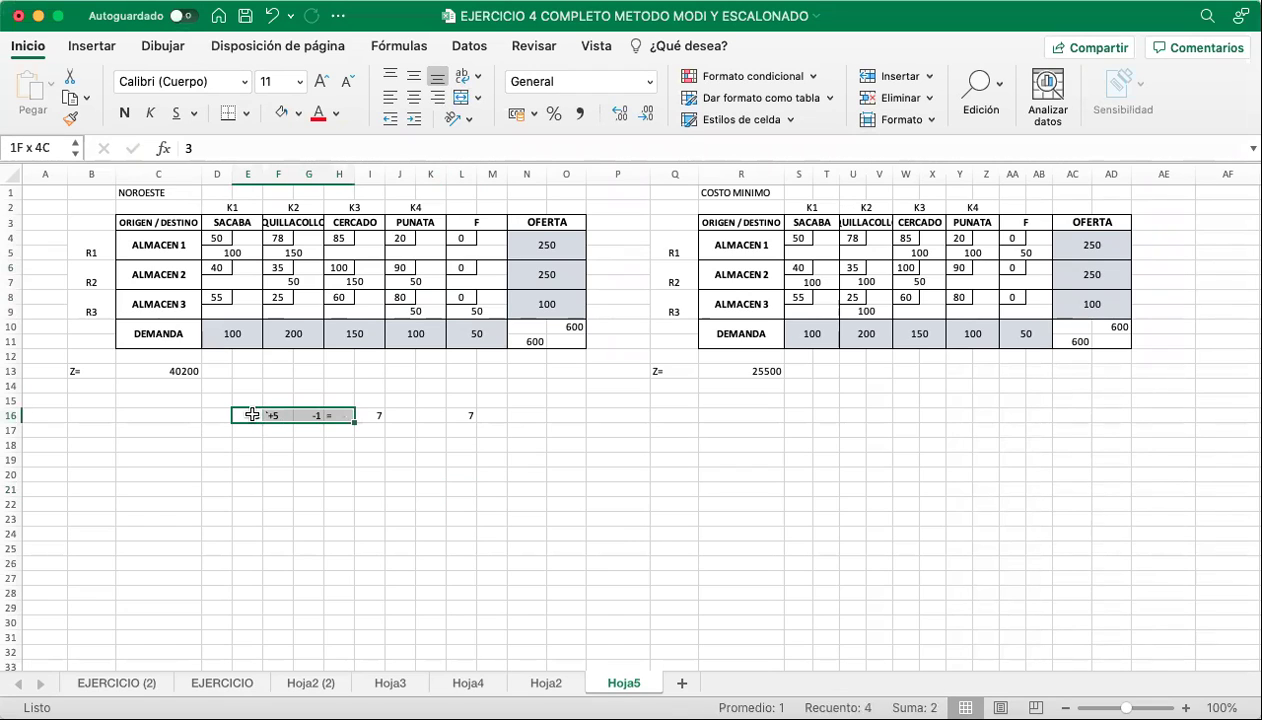
left_click(252, 415)
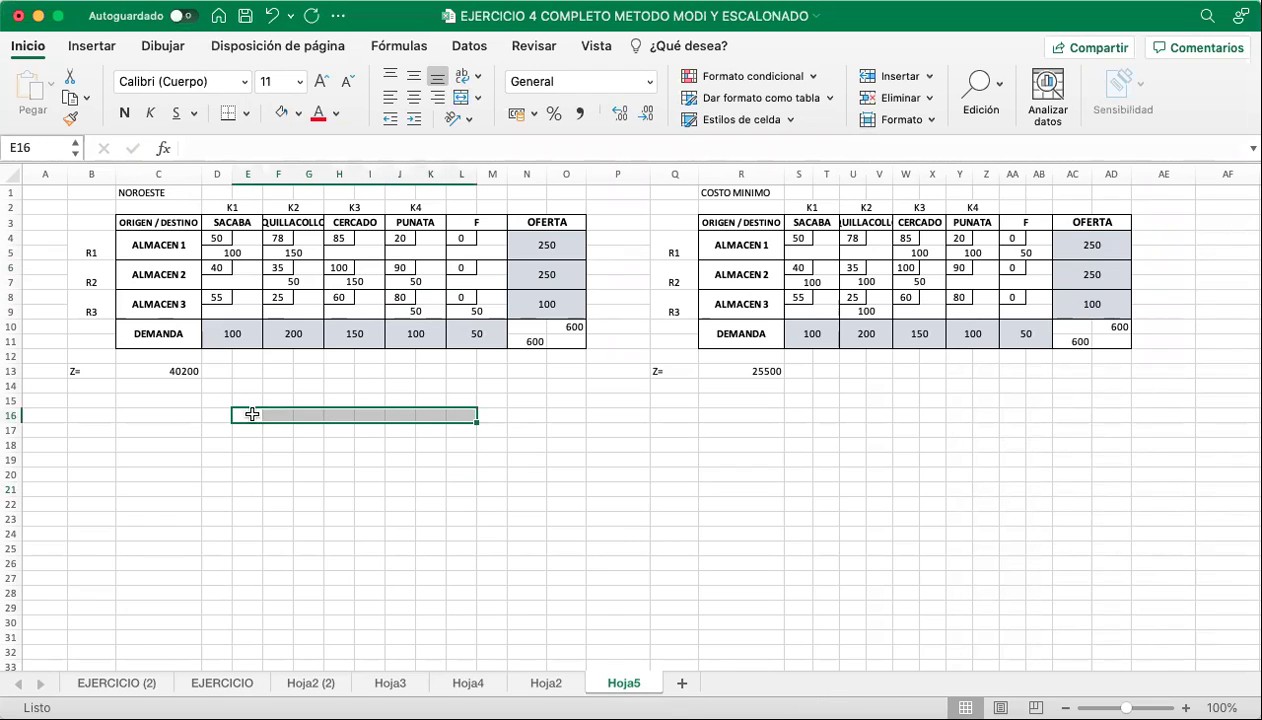
left_click(370, 533)
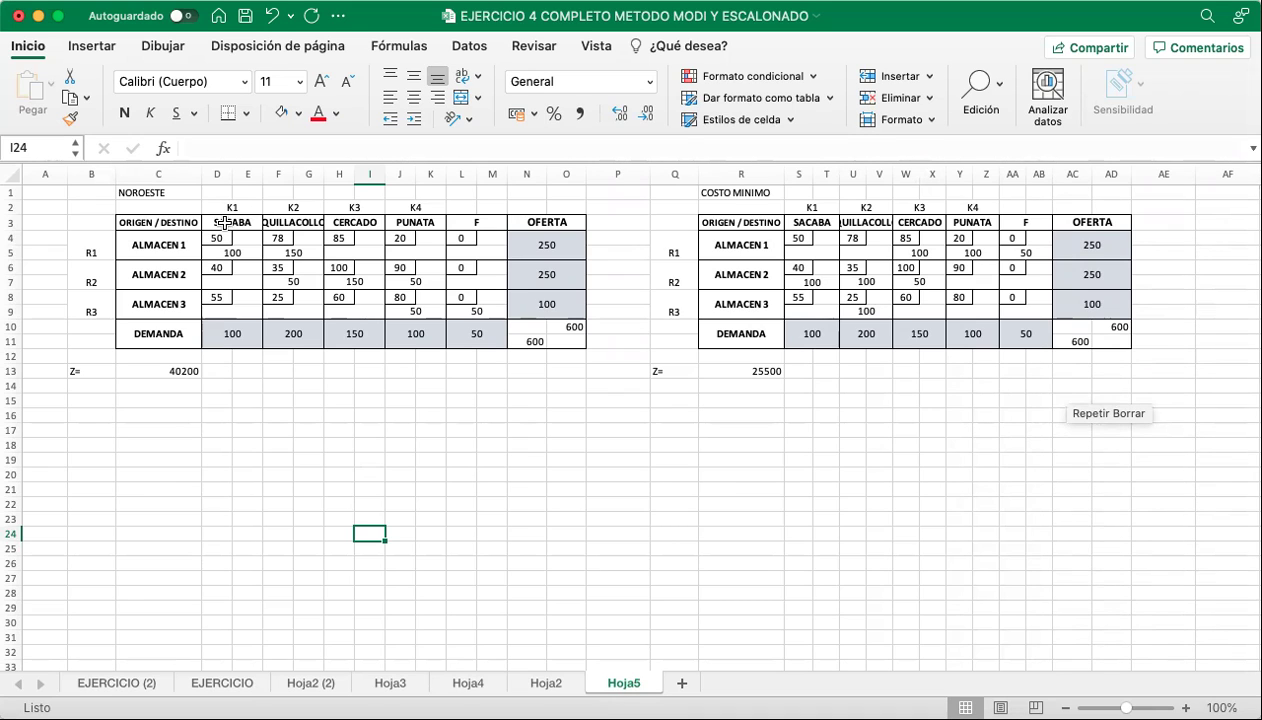
Review the allocated NOROESTE cells and start the equation list below the table with R1 in D15.
left_click_drag(217, 239, 427, 281)
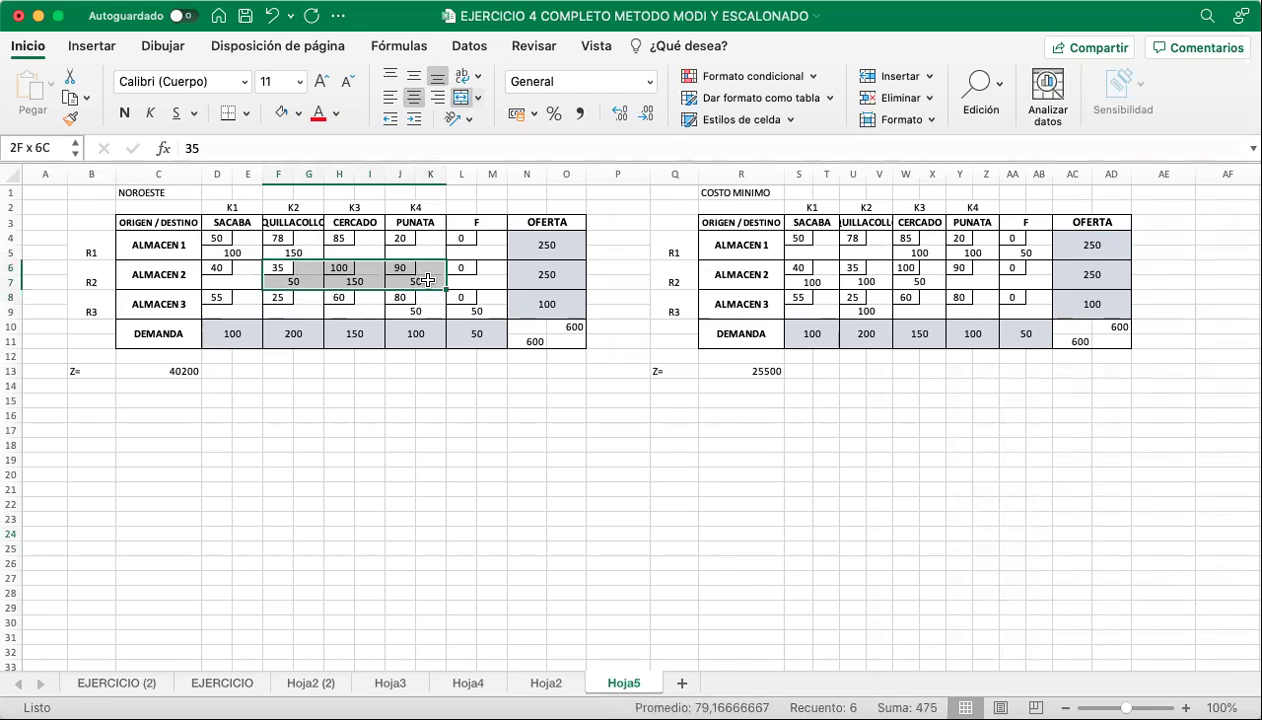
left_click(346, 340)
left_click(246, 403)
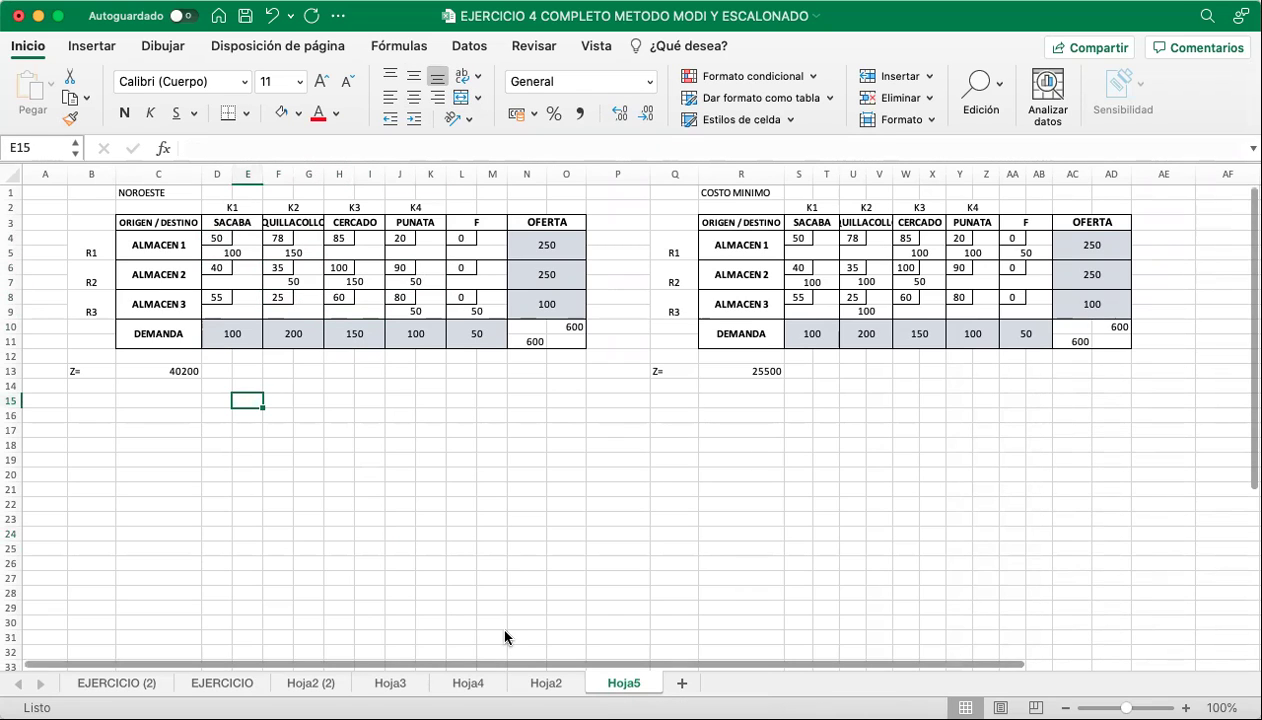
key("Left")
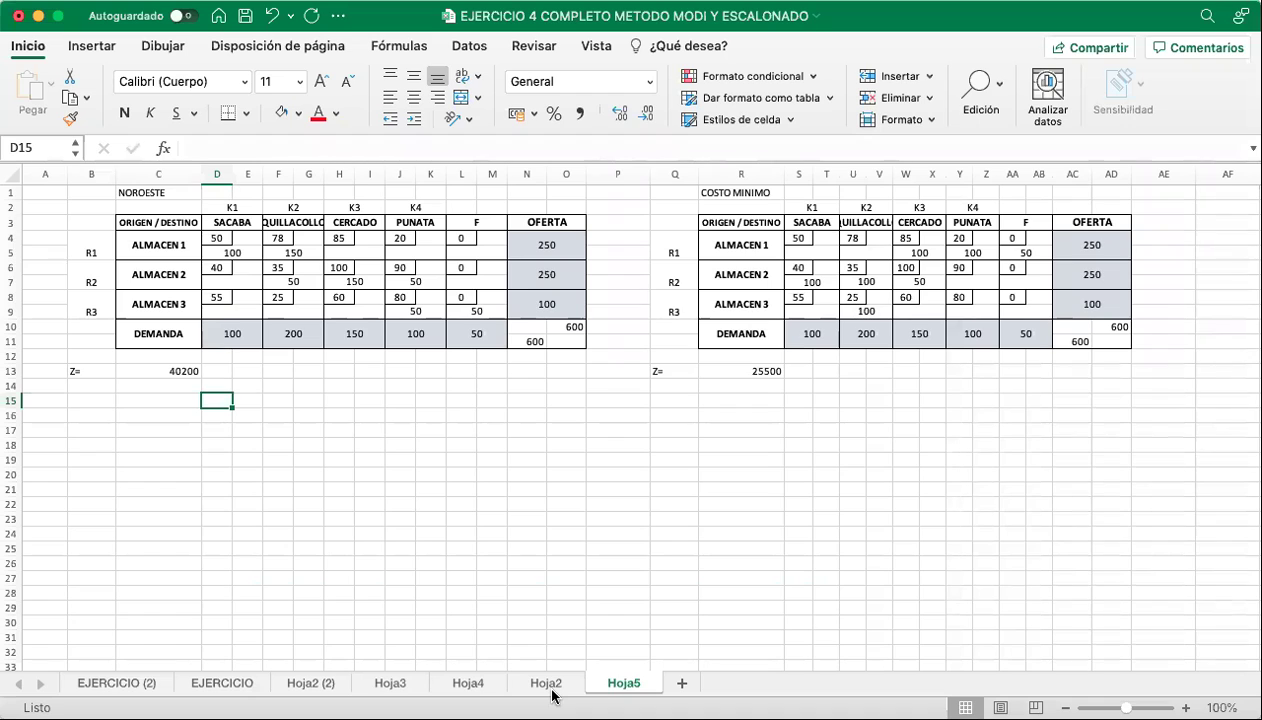
type("R1")
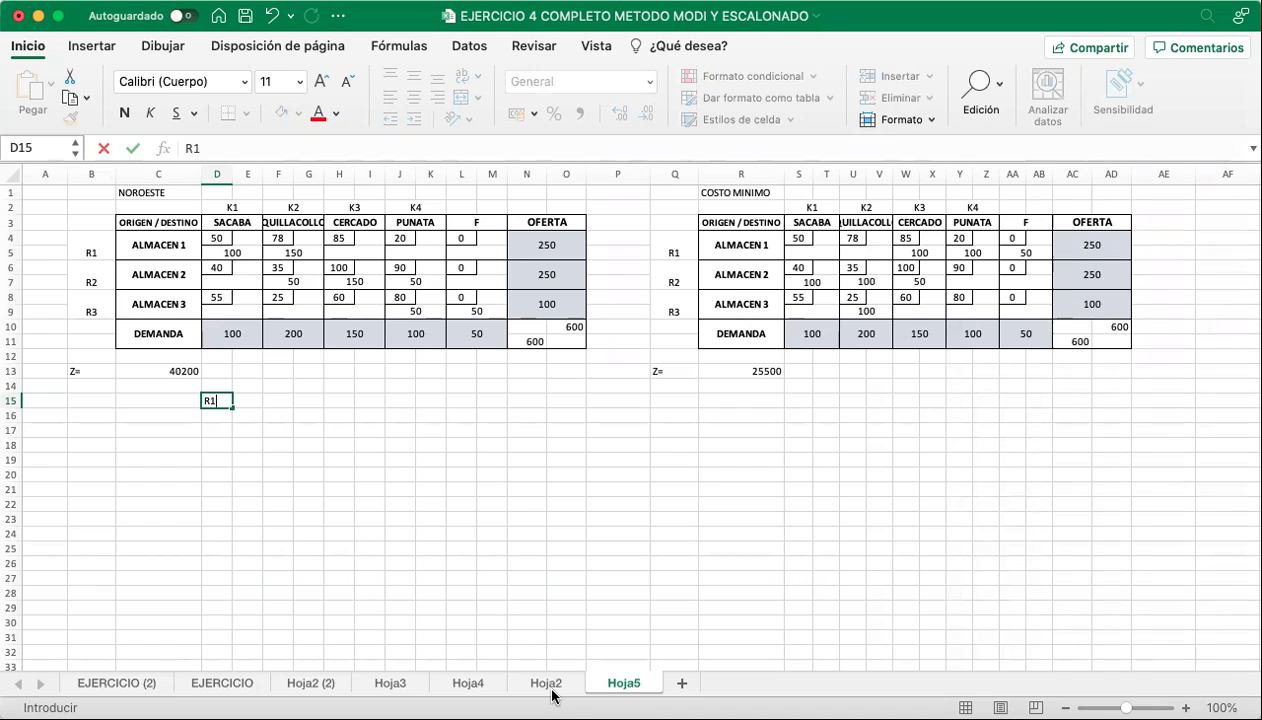
key("Tab")
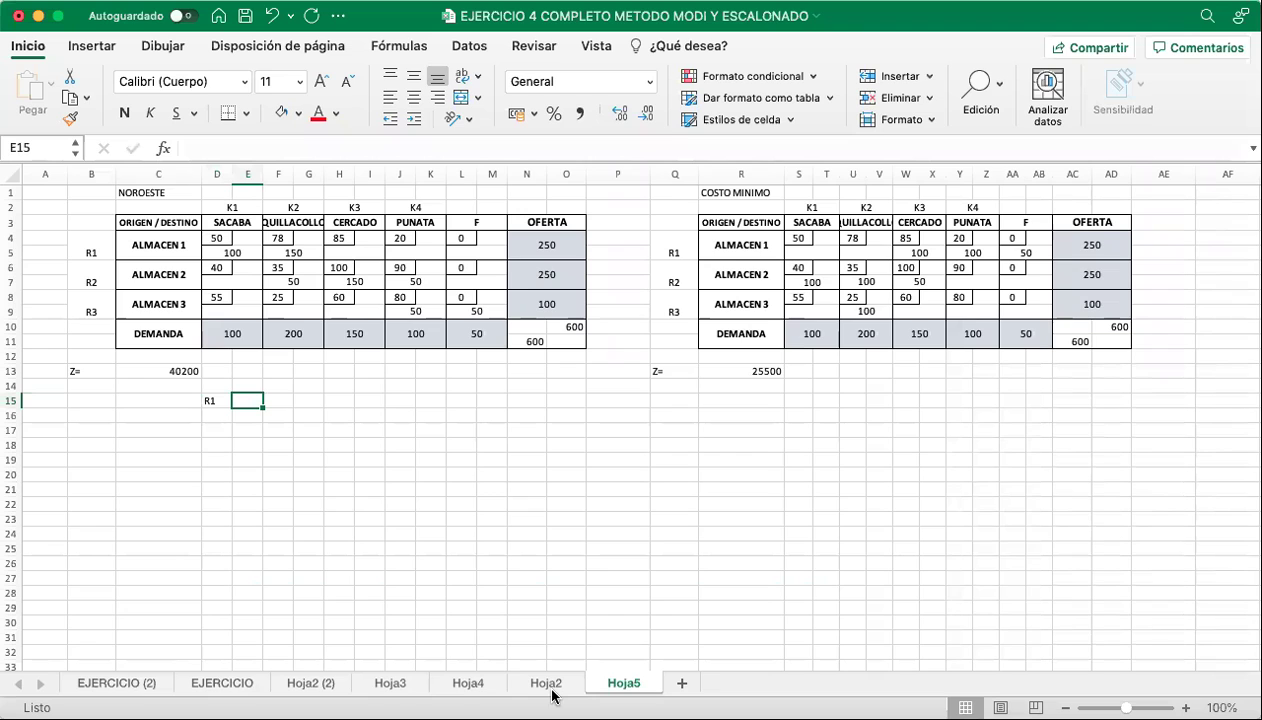
Continue the first equation with + as text in E15 and K1 in F15.
type("+")
key("Right")
key("BackSpace")
key("BackSpace")
key("BackSpace")
key("Return")
key("Right")
key("Up")
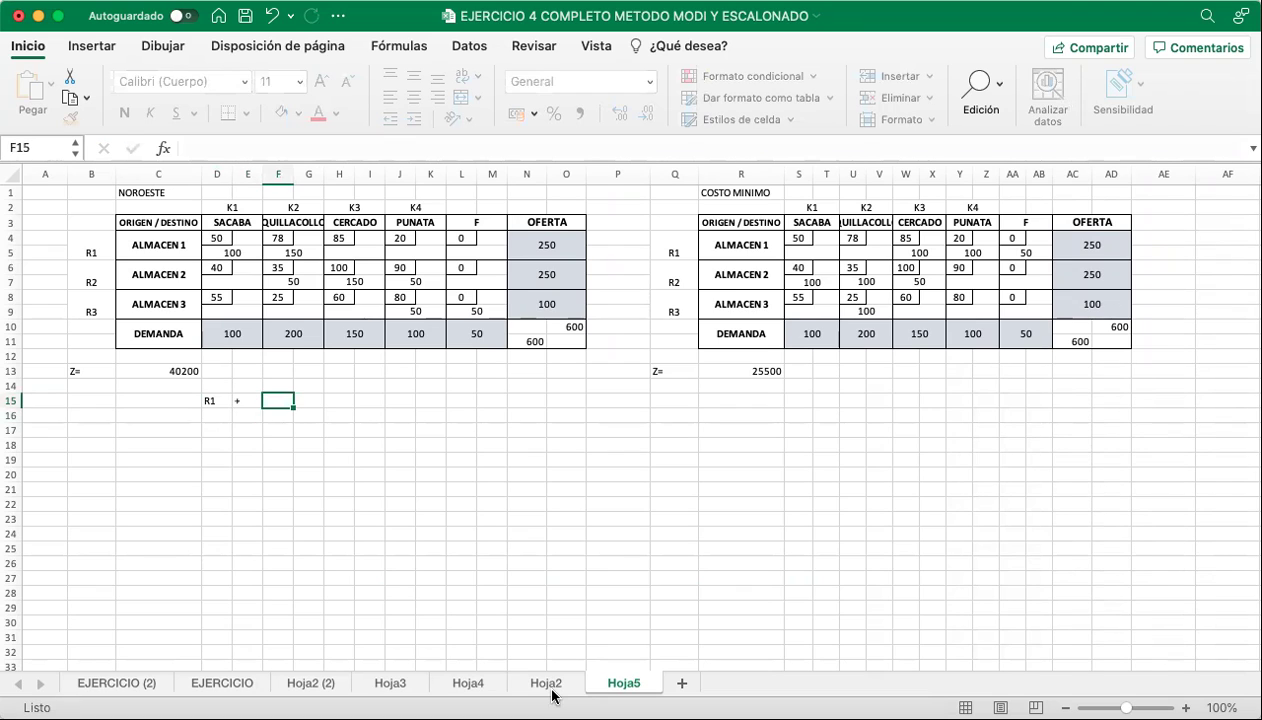
type("K1")
key("Return")
key("Left")
key("Left")
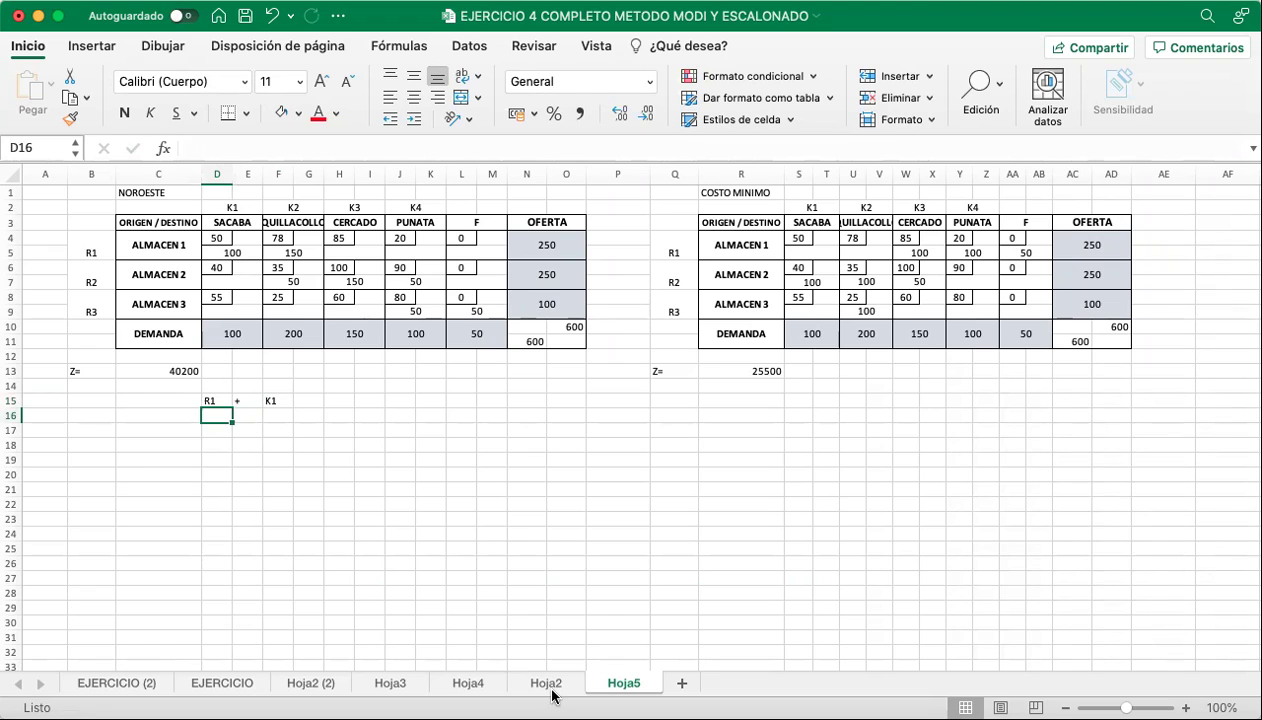
Enter the second equation's terms, R1 in D16 and K2 in F16.
type("R1")
key("Right")
key("Right")
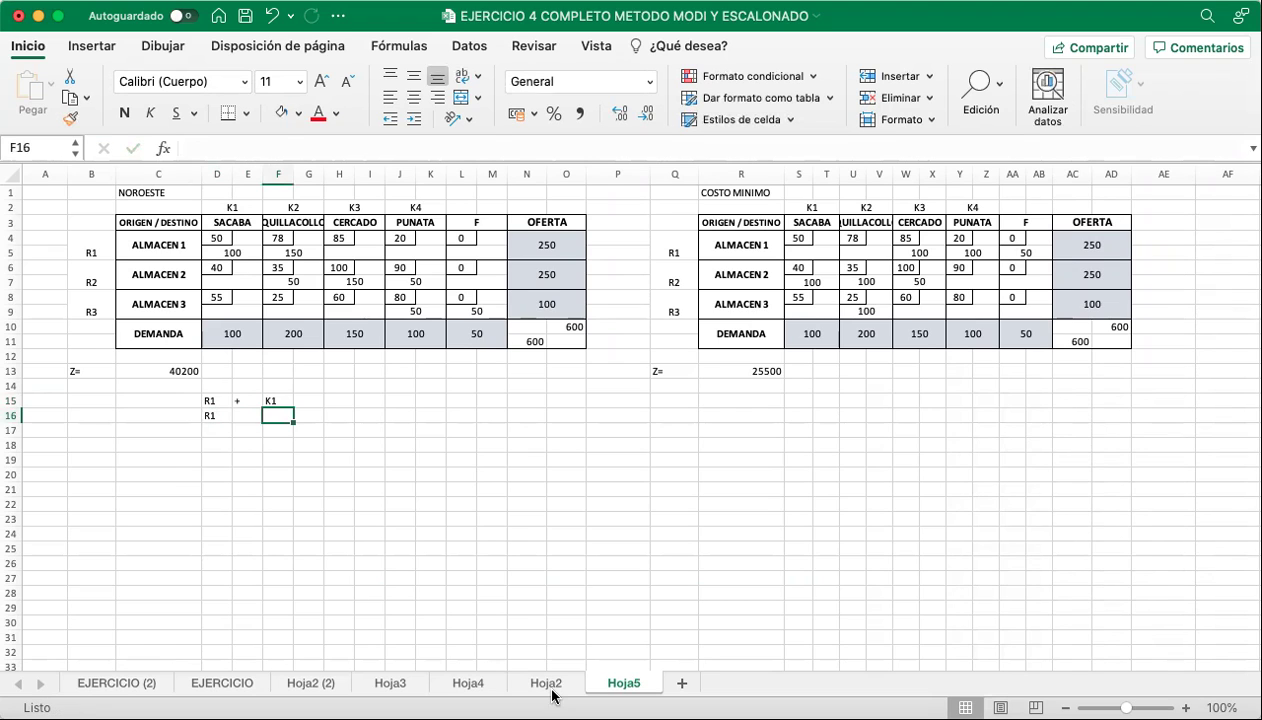
type("K2")
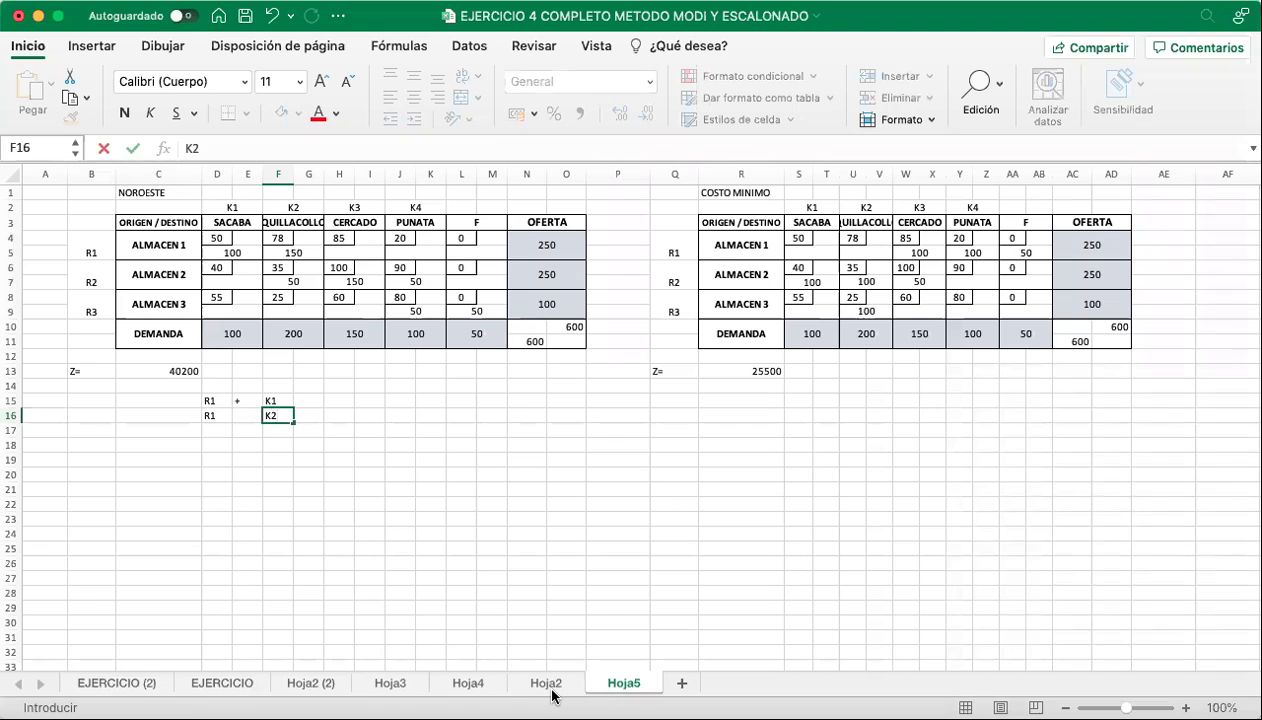
Add an = sign after K1 in G15.
key("Right")
key("Up")
type("=")
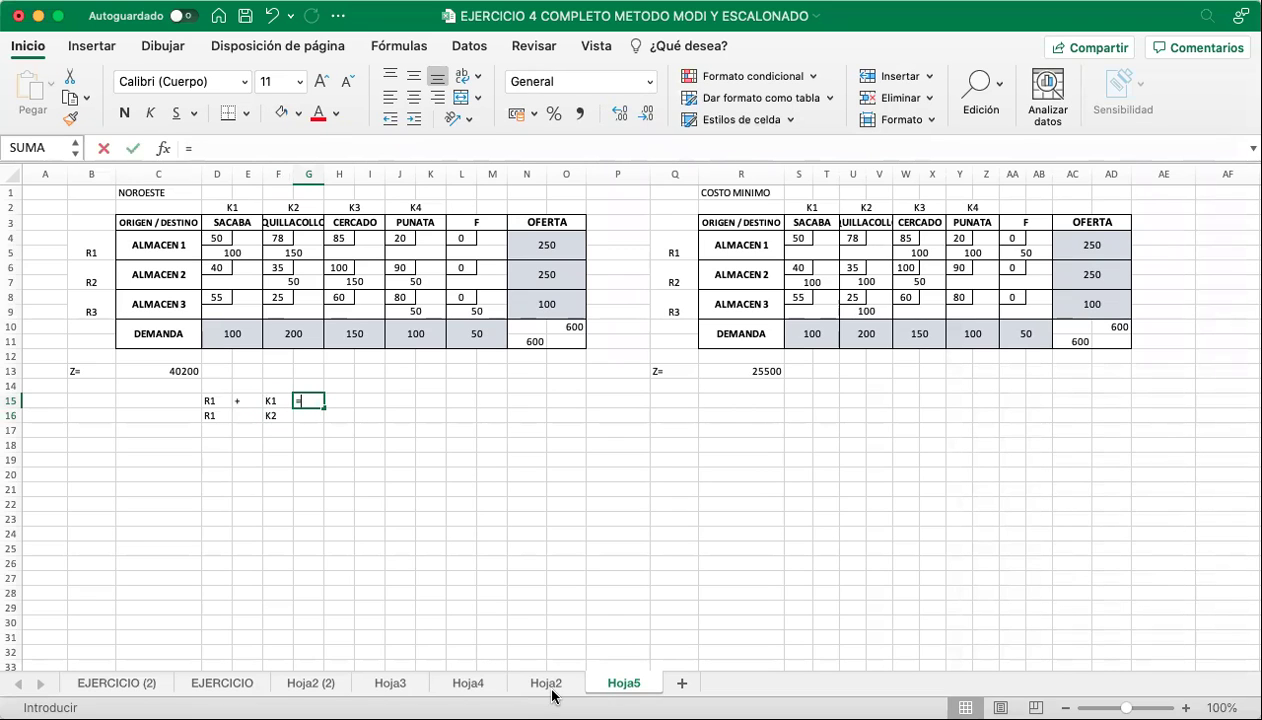
key("Return")
Enter the third equation's terms, R2 in D17 and K2 in F17.
key("Down")
key("Left")
key("Left")
key("Left")
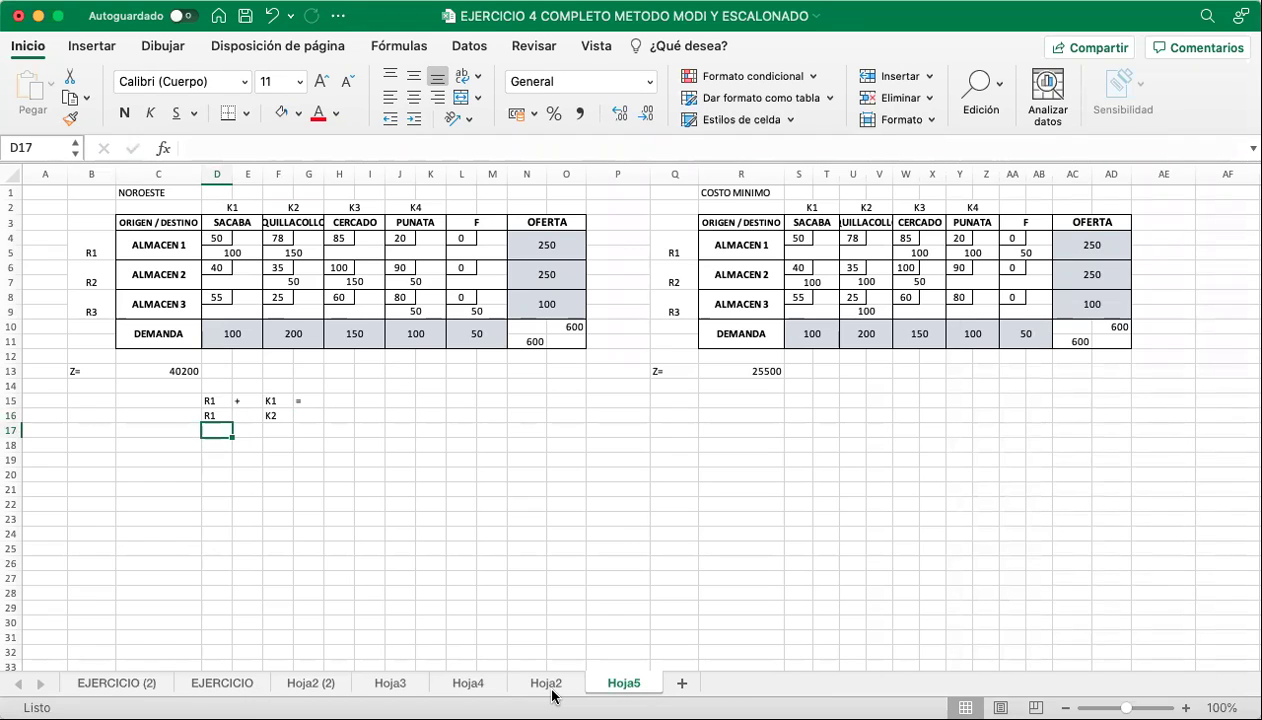
type("R2")
key("Right")
key("Right")
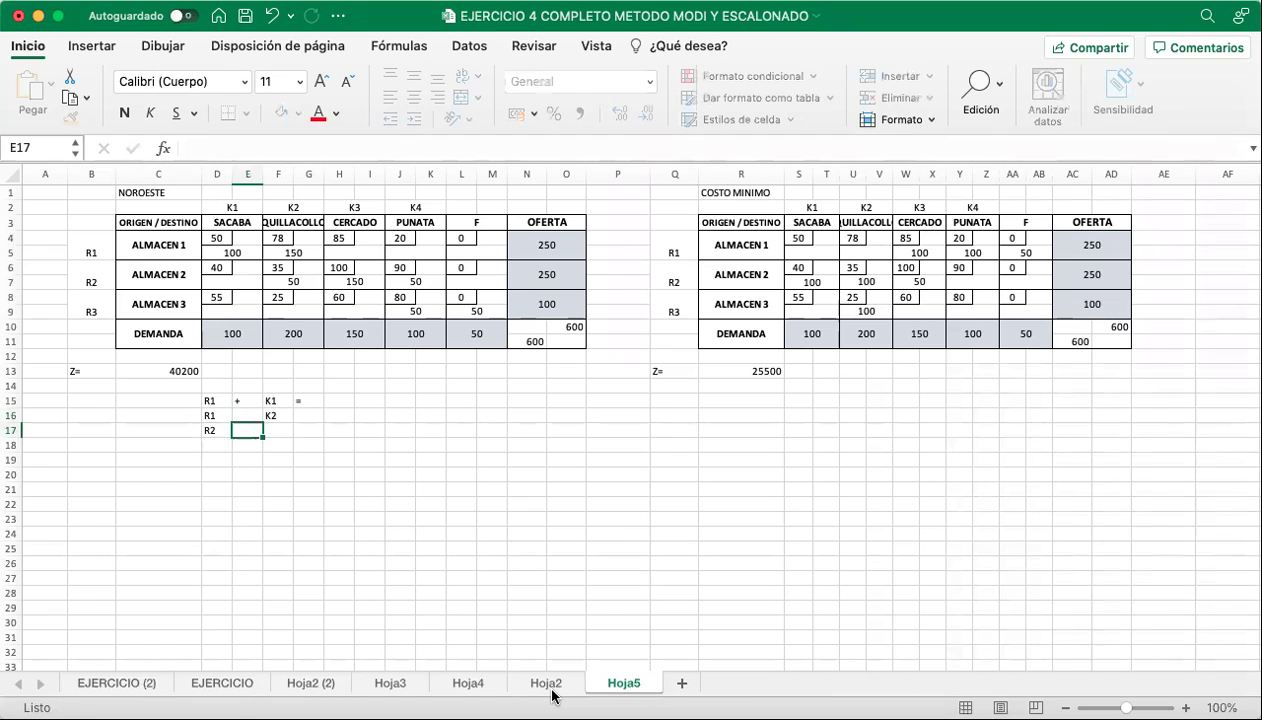
type("K2")
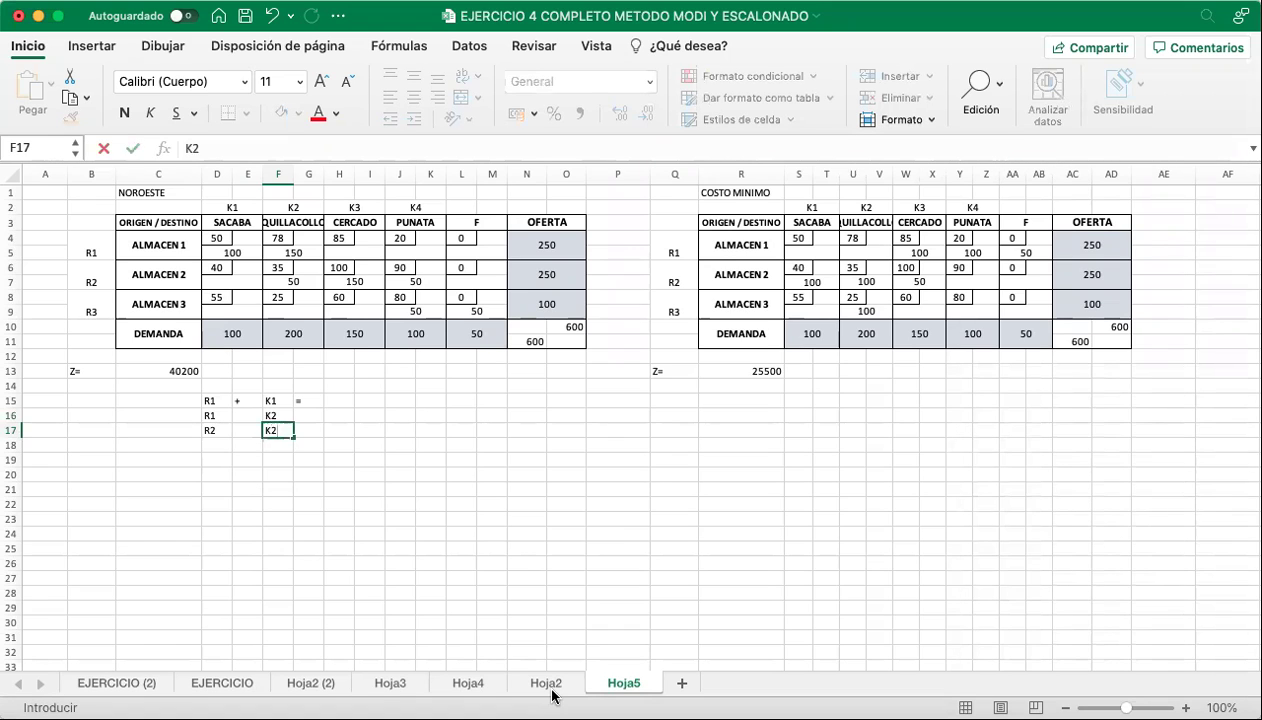
key("Down")
key("Left")
key("Left")
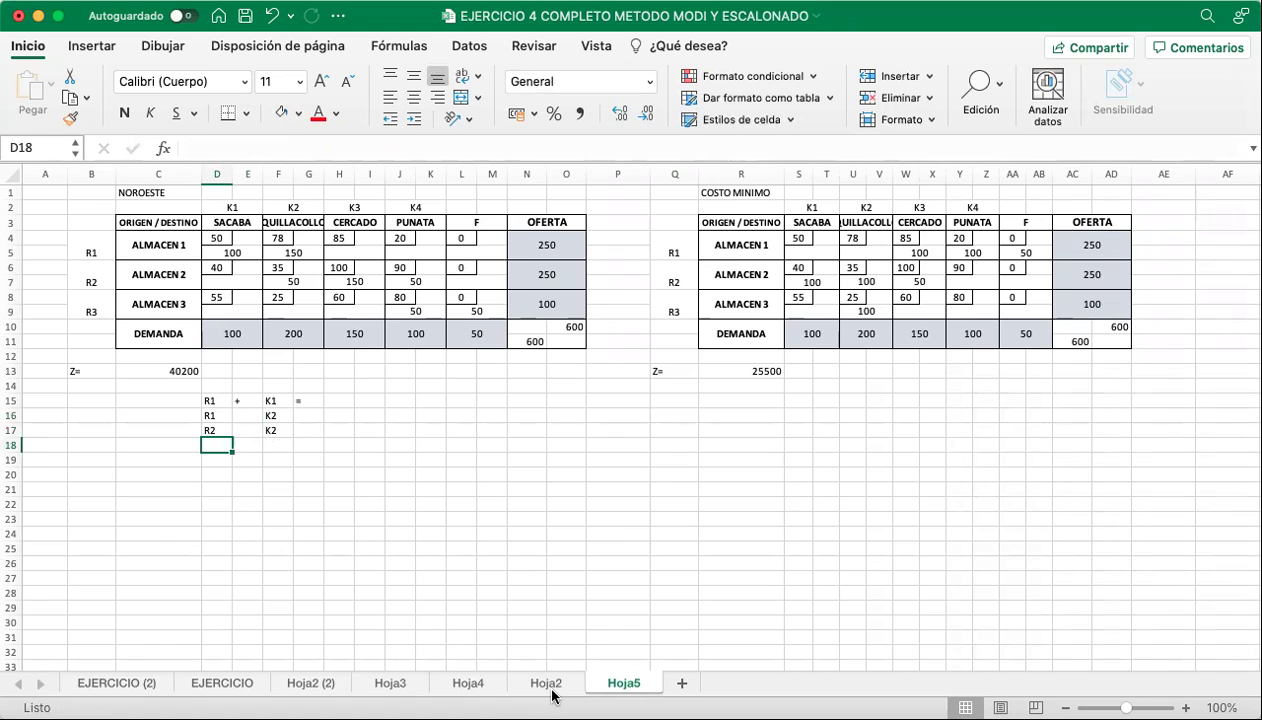
Enter the fourth equation's terms, R2 in D18 and K3 in F18.
type("R")
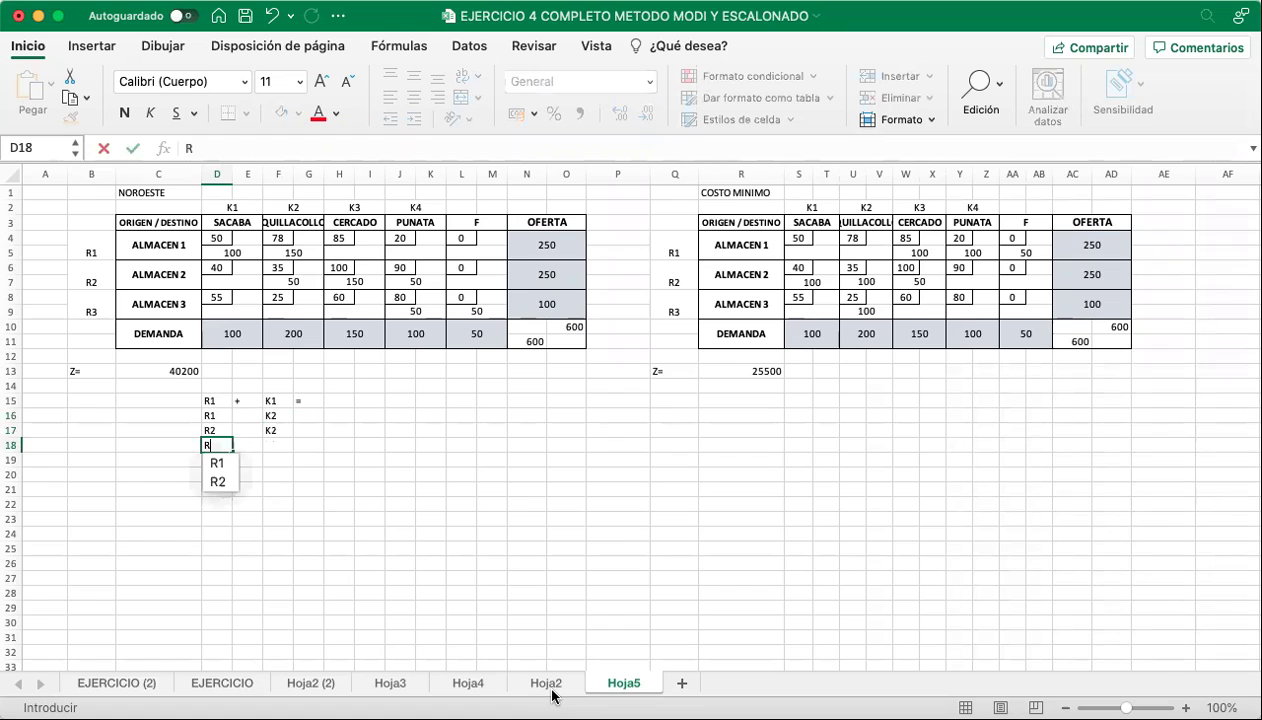
type("2")
key("Right")
key("Right")
type("K3")
key("Return")
key("Left")
key("Left")
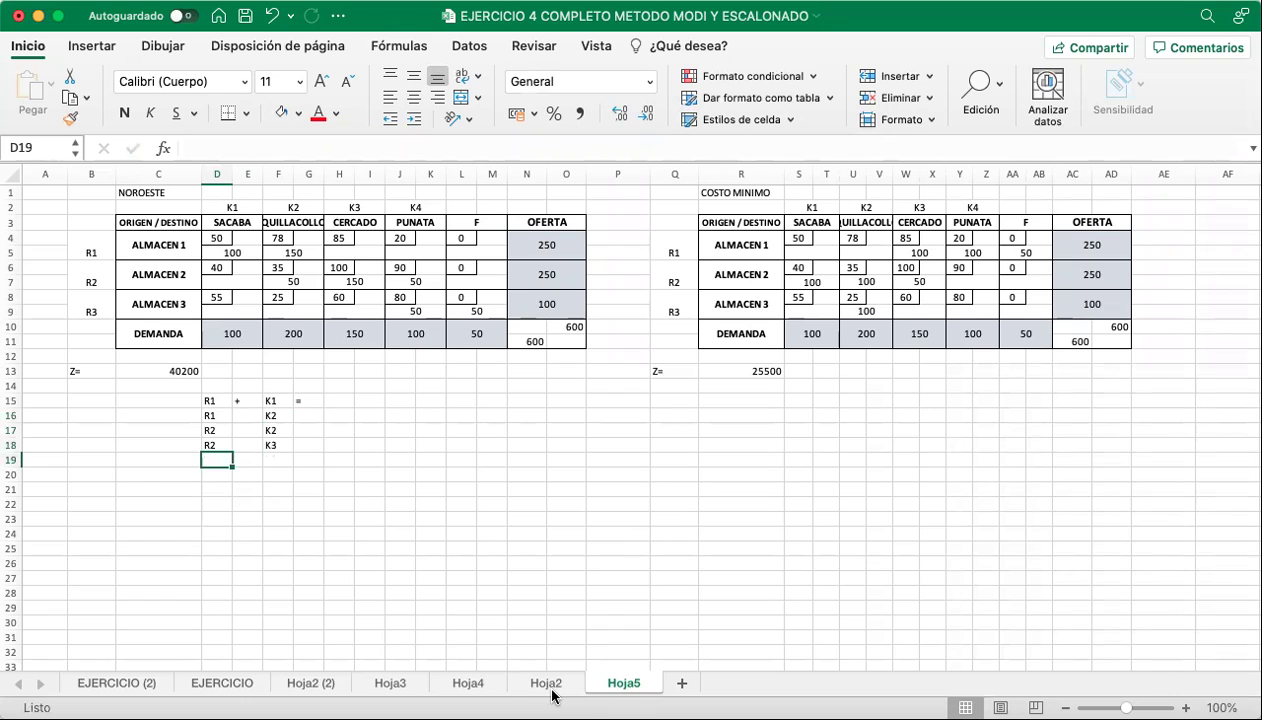
Enter the fifth equation's terms, R2 in D19 and K4 in F19.
type("R2")
key("Right")
key("Right")
type("K4")
key("Return")
key("Left")
key("Left")
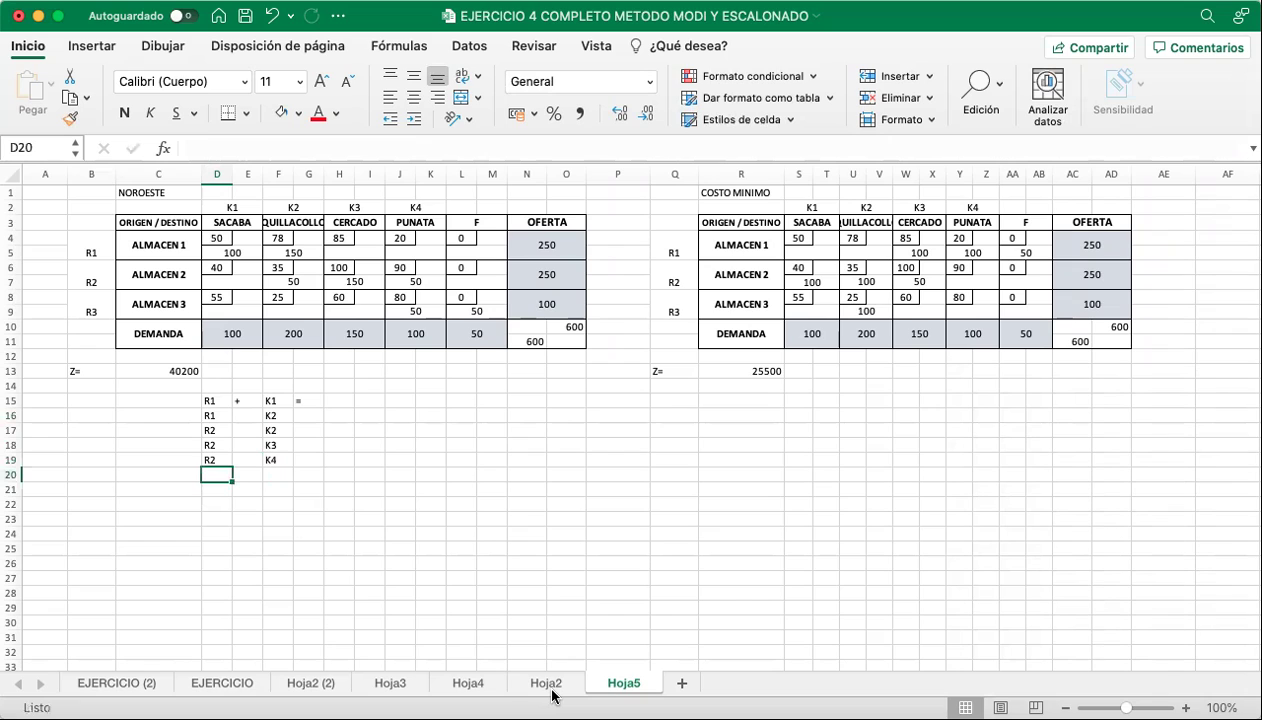
Enter the sixth equation's terms, R3 in D20 and K4 in F20.
type("R3")
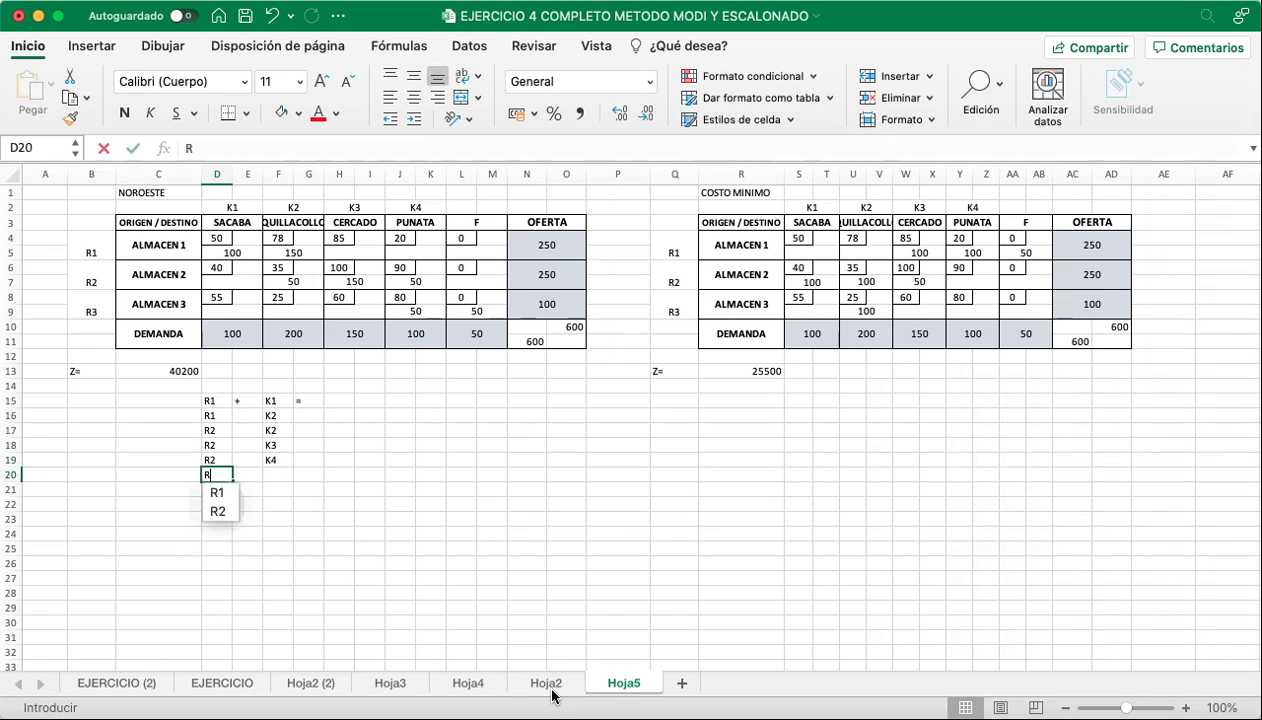
key("Right")
key("Right")
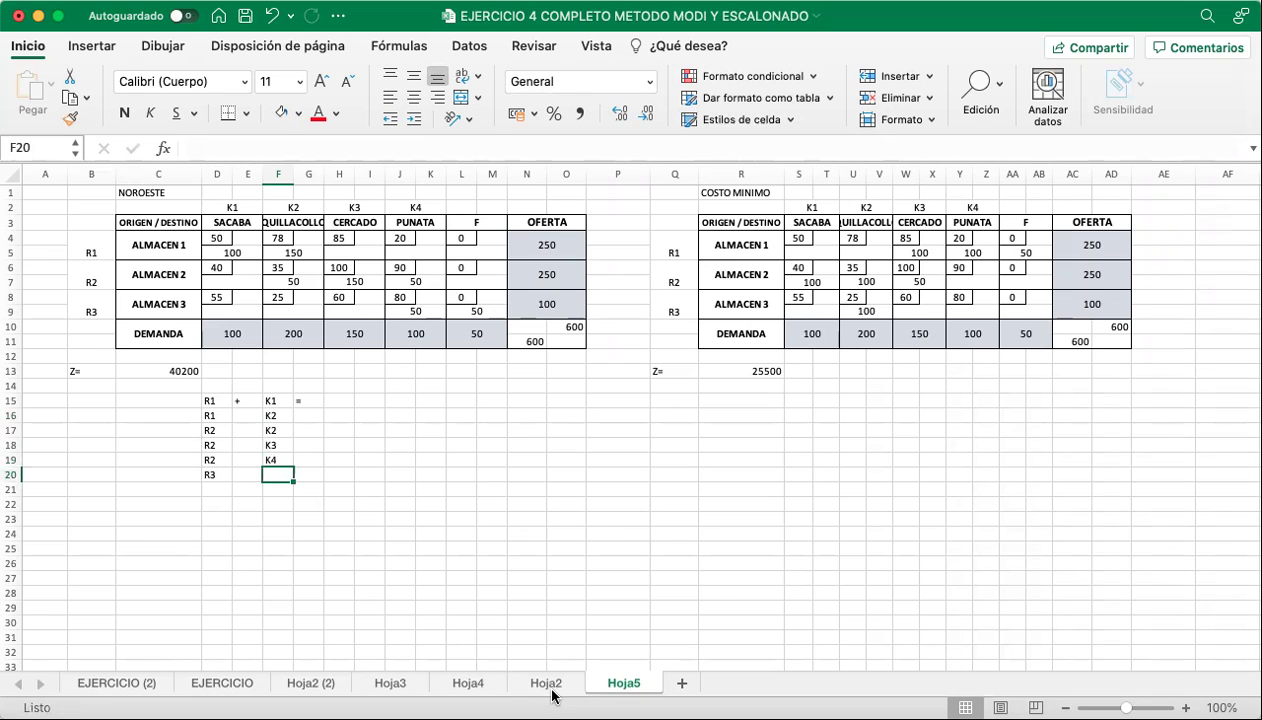
type("K")
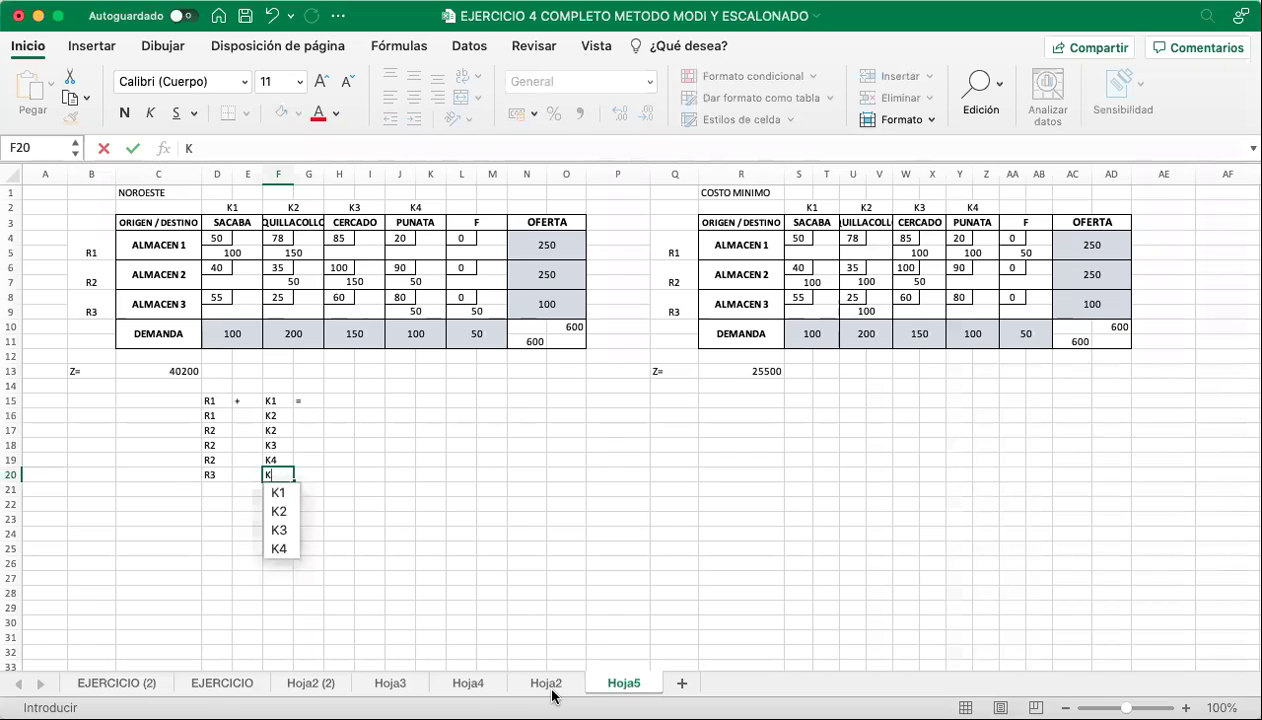
type("4")
key("Return")
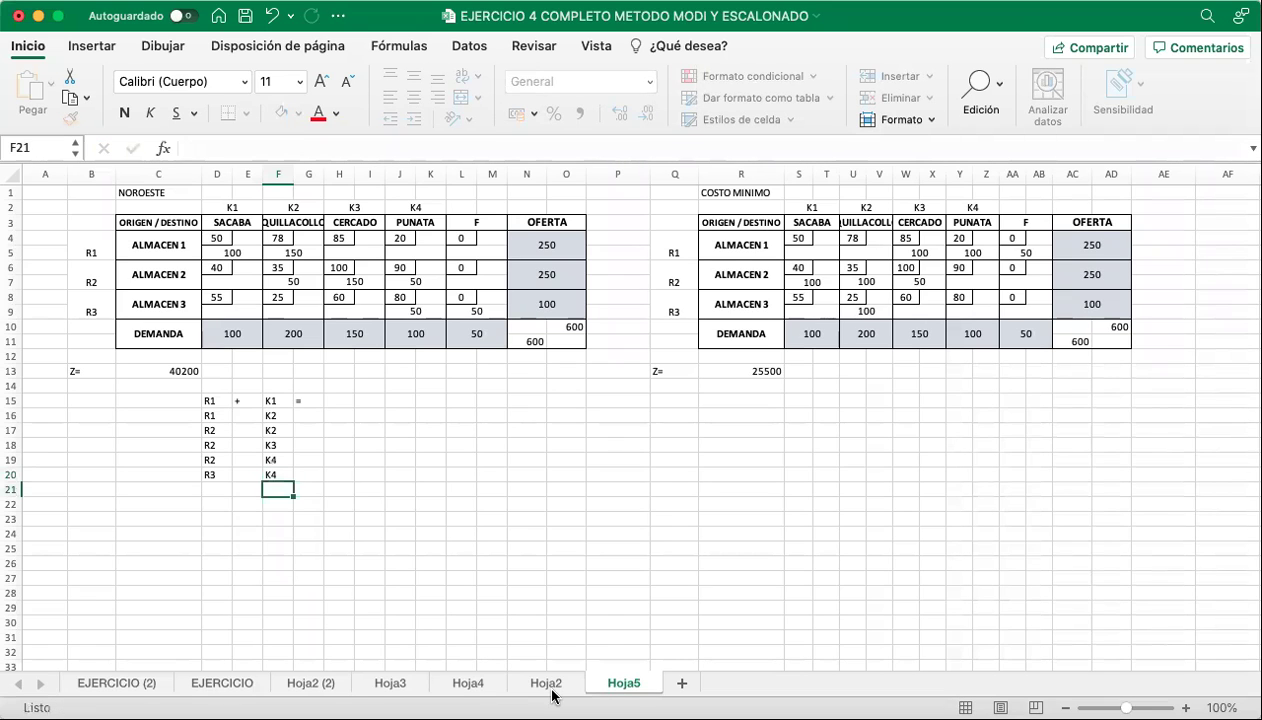
Merge and center L2:M2 above column F of the NOROESTE table and label it K5.
left_click_drag(462, 207, 490, 207)
left_click(464, 99)
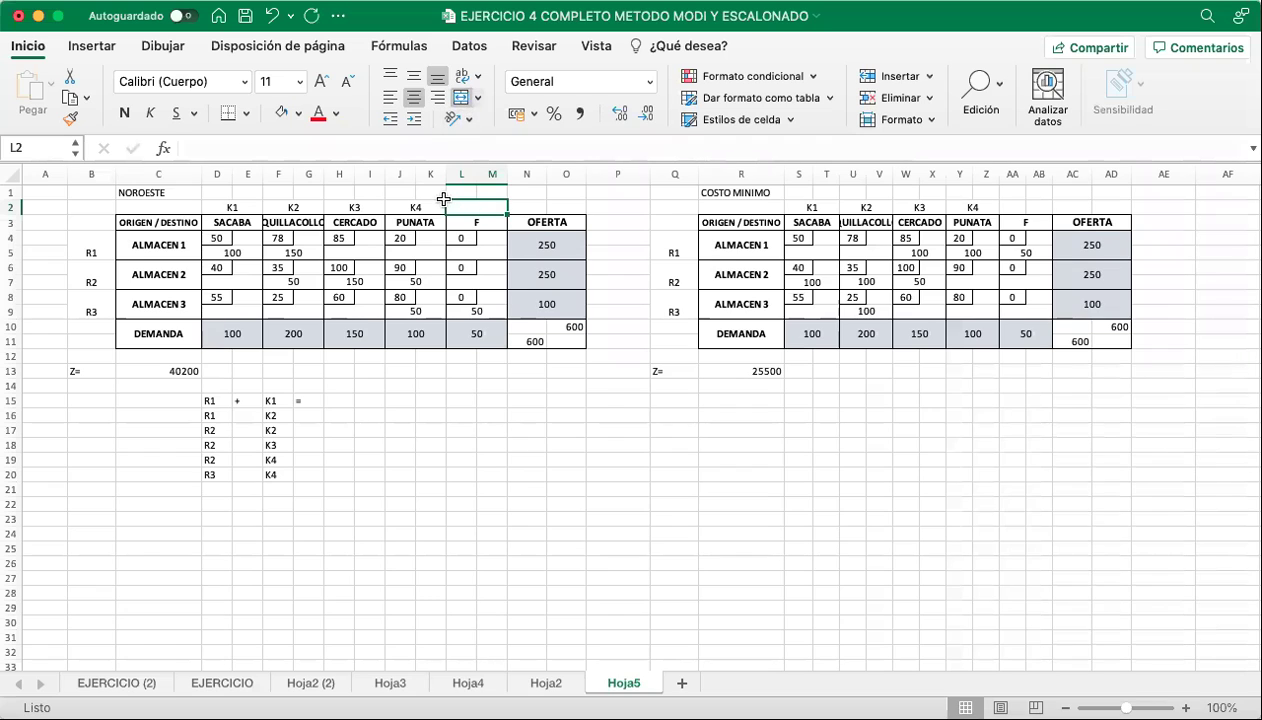
type("K5")
key("Return")
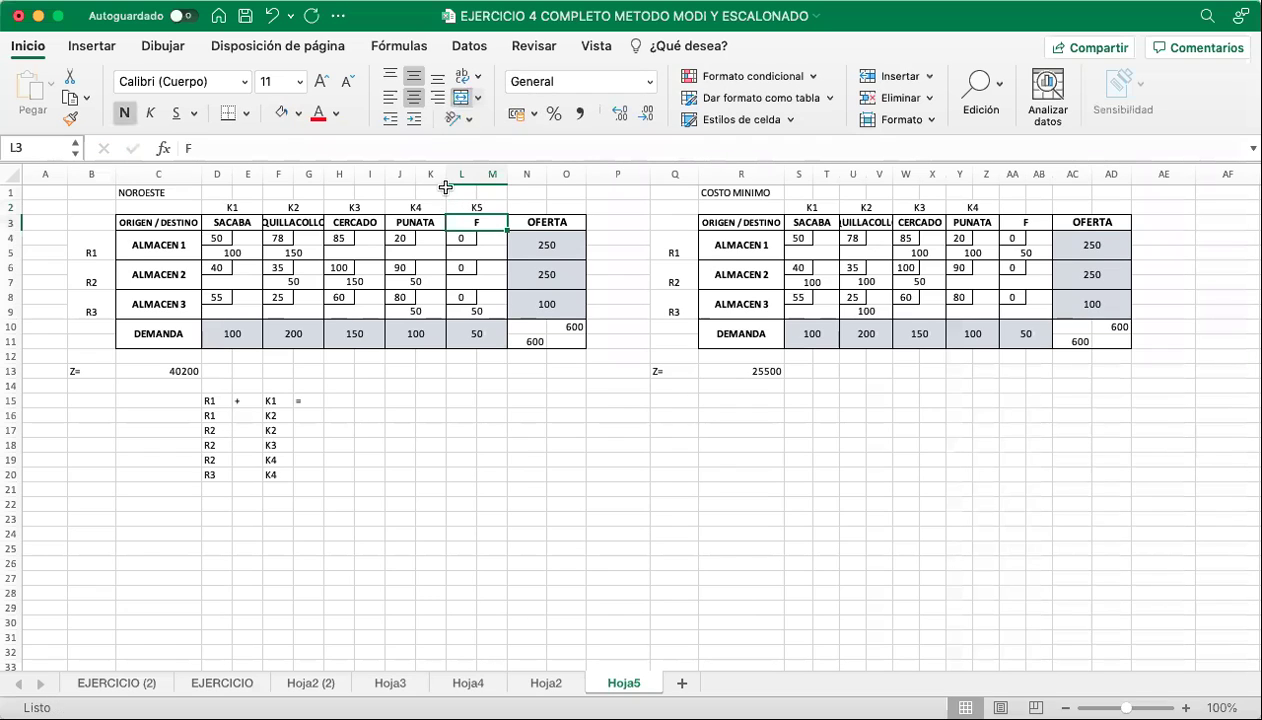
Enter the seventh equation's terms, R3 in D21 and K5 in F21.
left_click(211, 488)
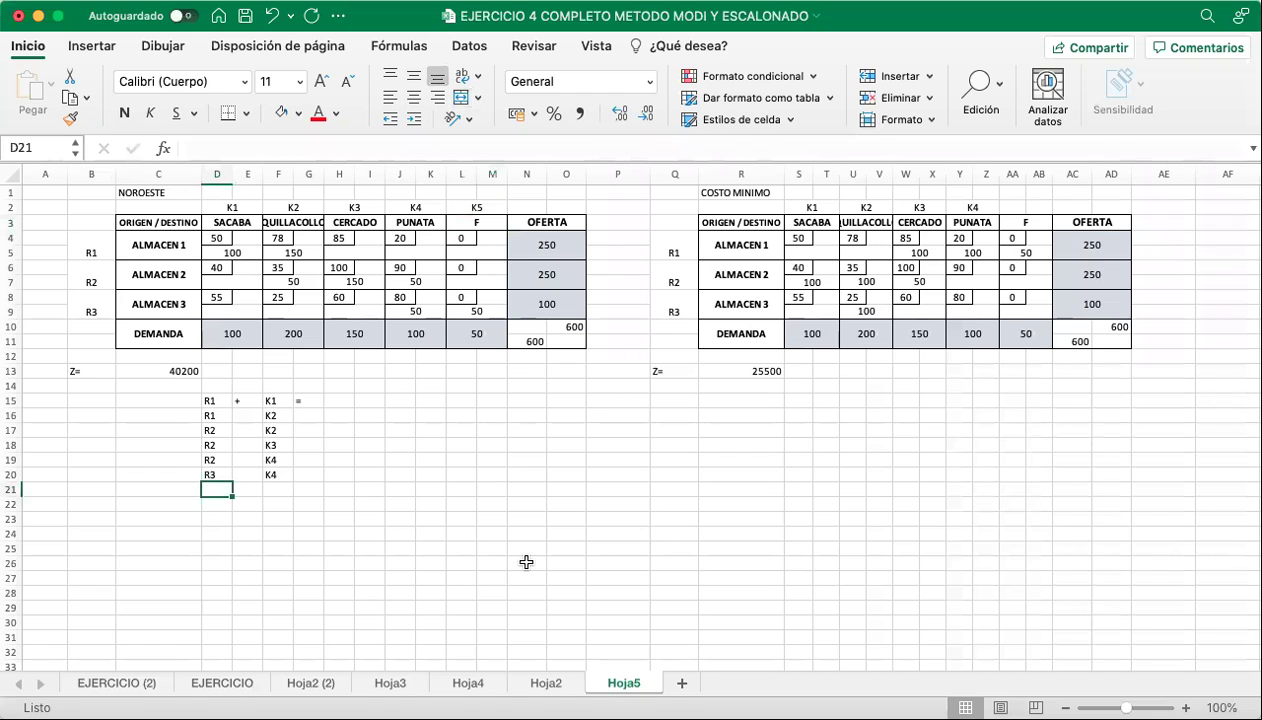
type("R3")
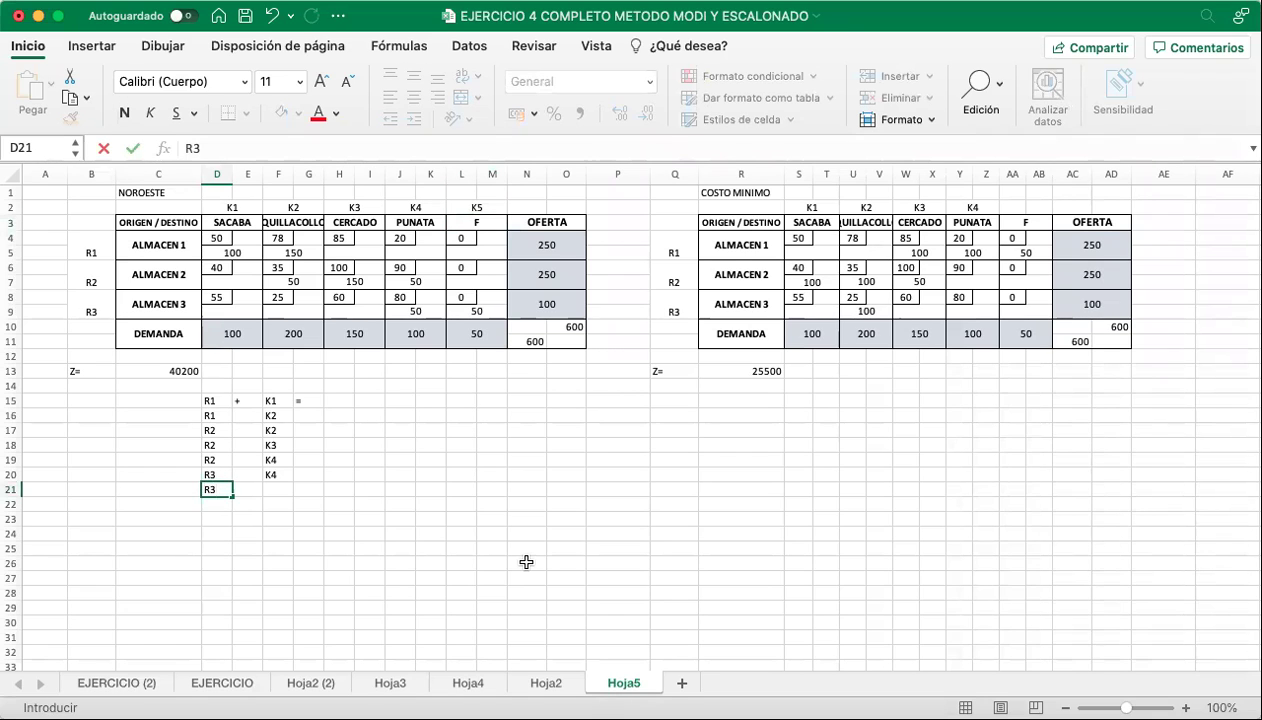
key("Tab")
key("Tab")
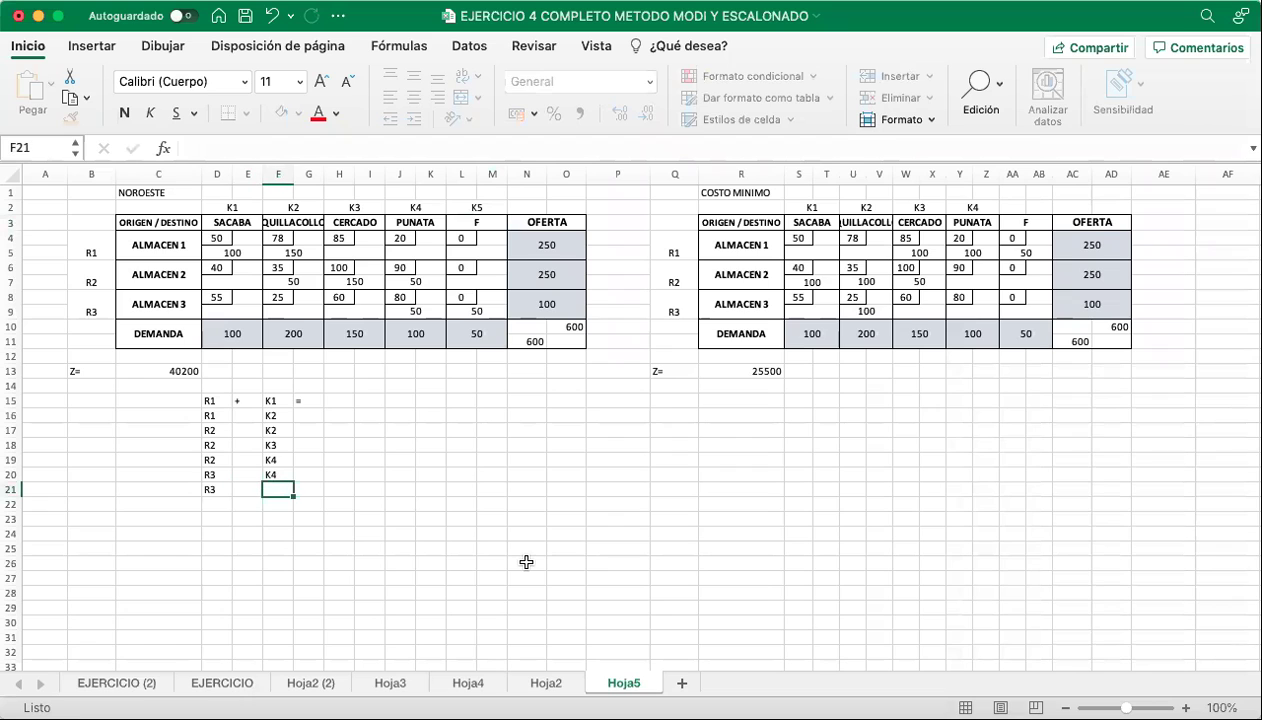
type("K5")
key("Return")
Copy the + sign in E15 down to E21 and the = sign in G15 down to G21.
key("Left")
key("Up")
key("Up")
key("Up")
key("Up")
key("Up")
key("Up")
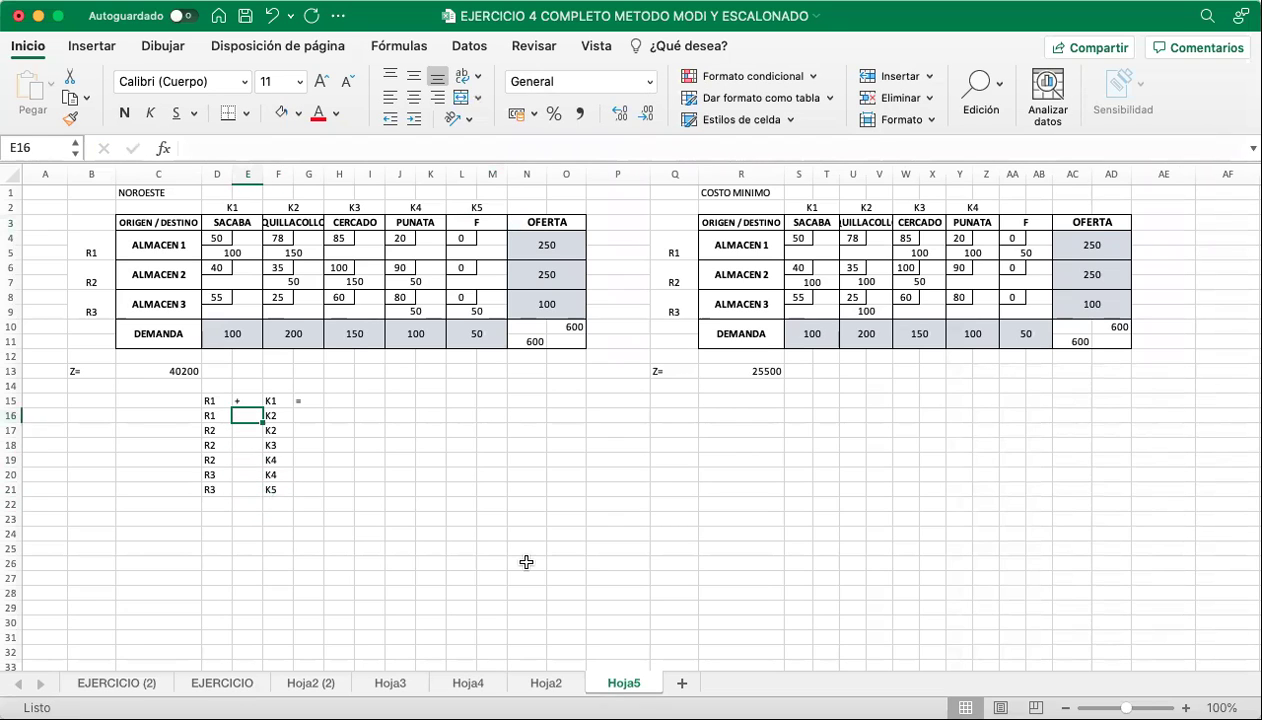
left_click(242, 399)
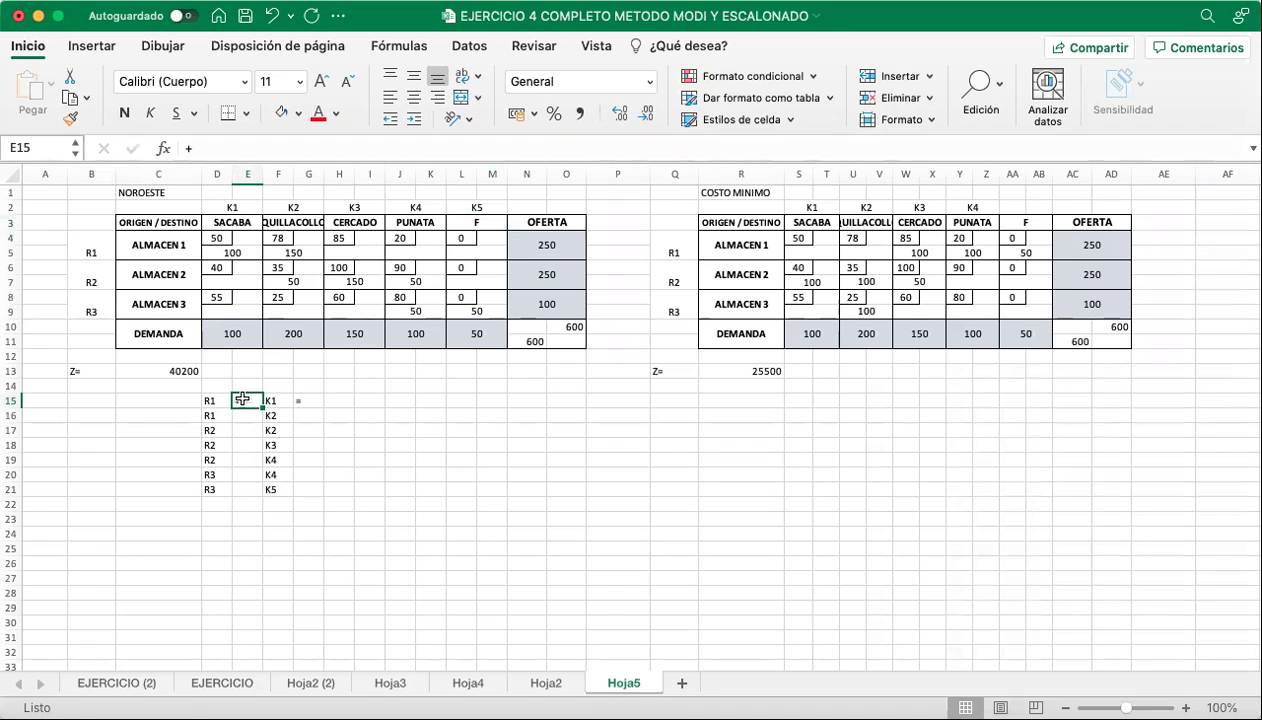
left_click_drag(263, 408, 263, 493)
left_click(307, 398)
left_click_drag(324, 407, 324, 491)
Enter the unit costs 50, 78, 35, 100, 90, 80 and 0 for the seven equations in H15:H21.
left_click(339, 400)
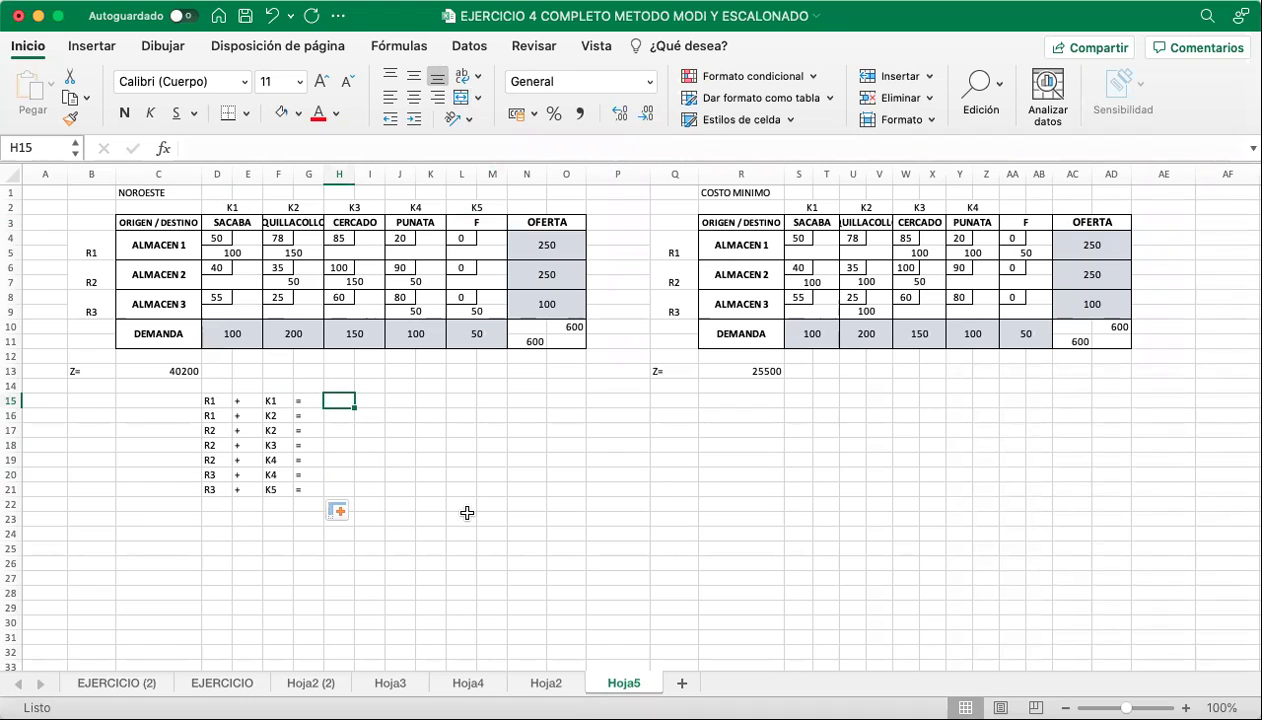
type("50")
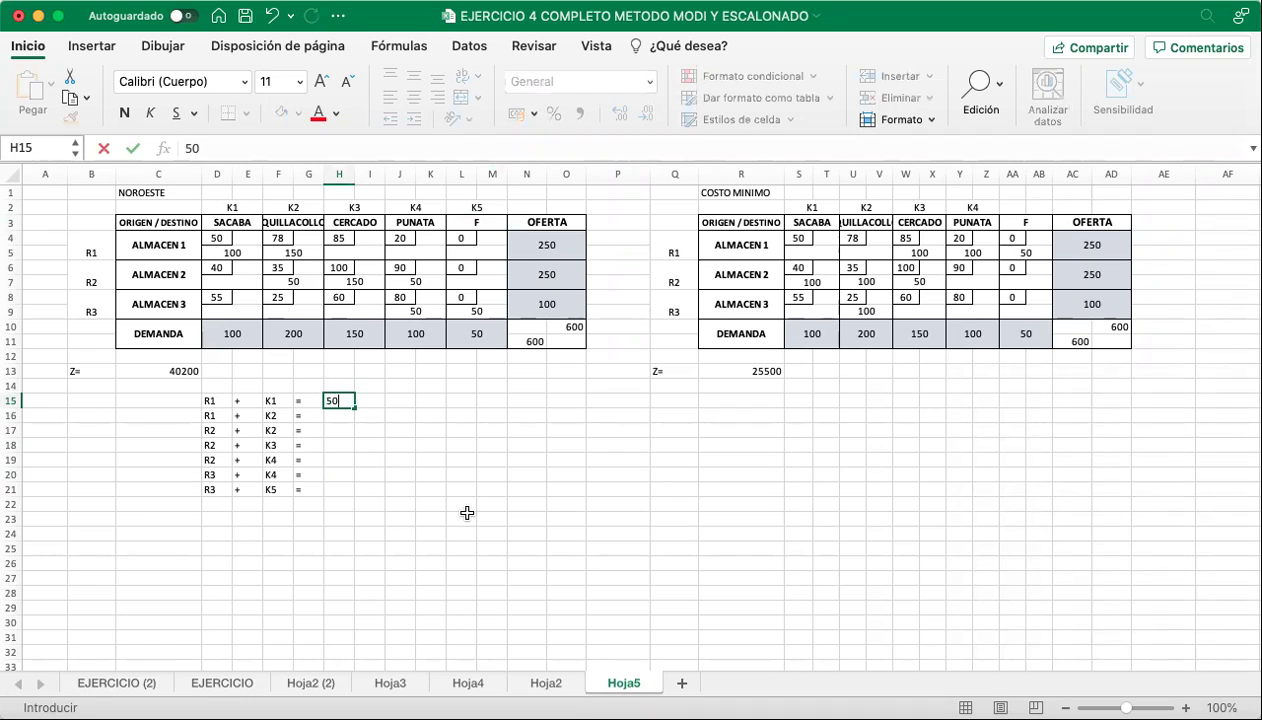
key("Return")
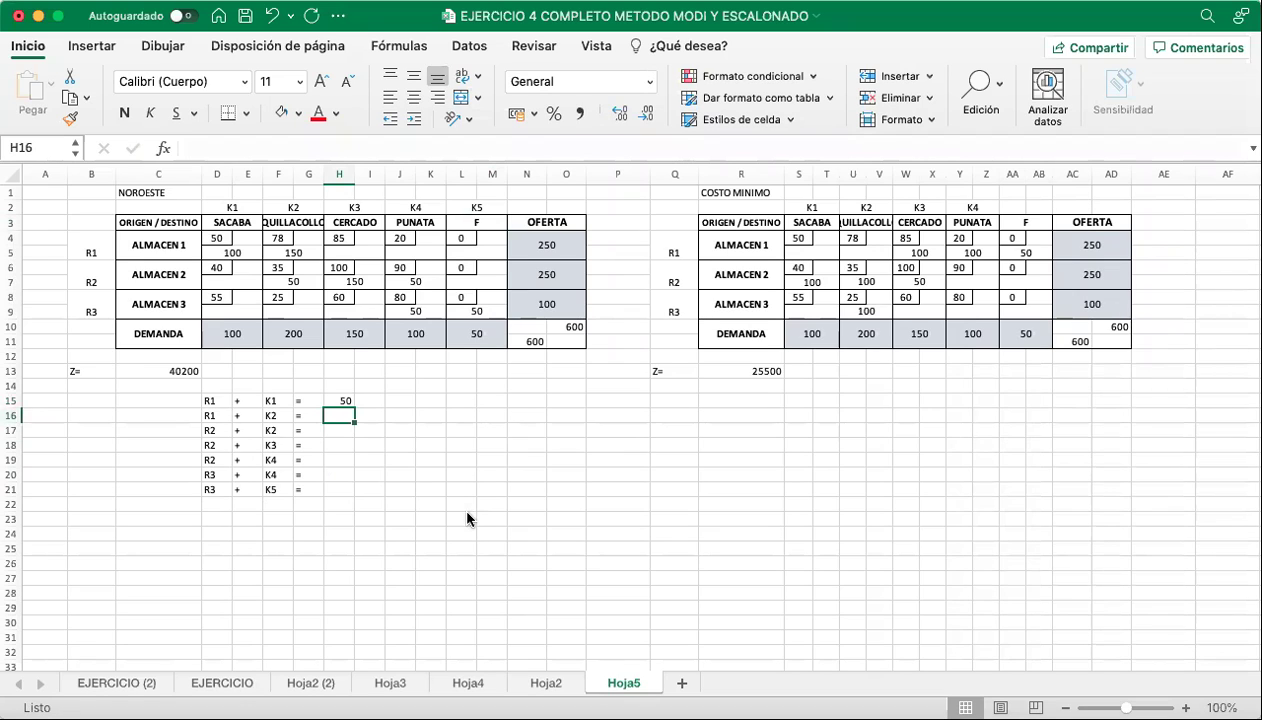
type("78")
key("Return")
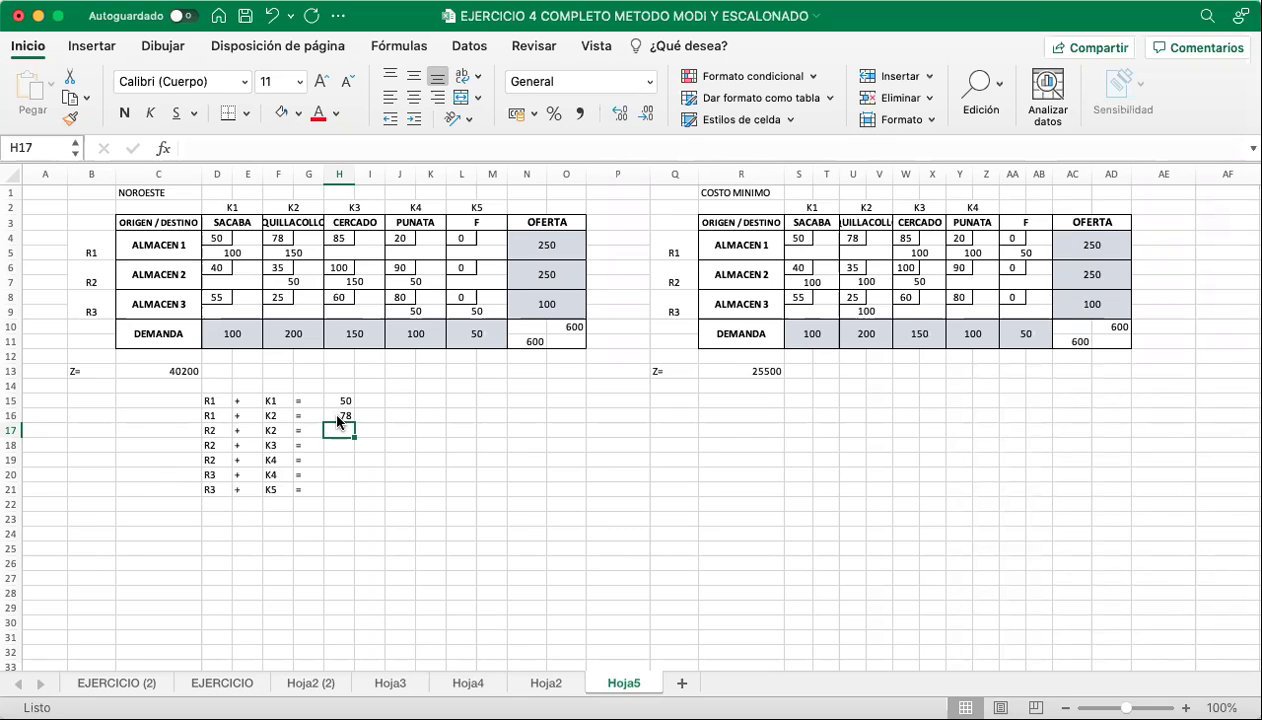
type("35")
key("Return")
type("100")
key("Return")
type("90")
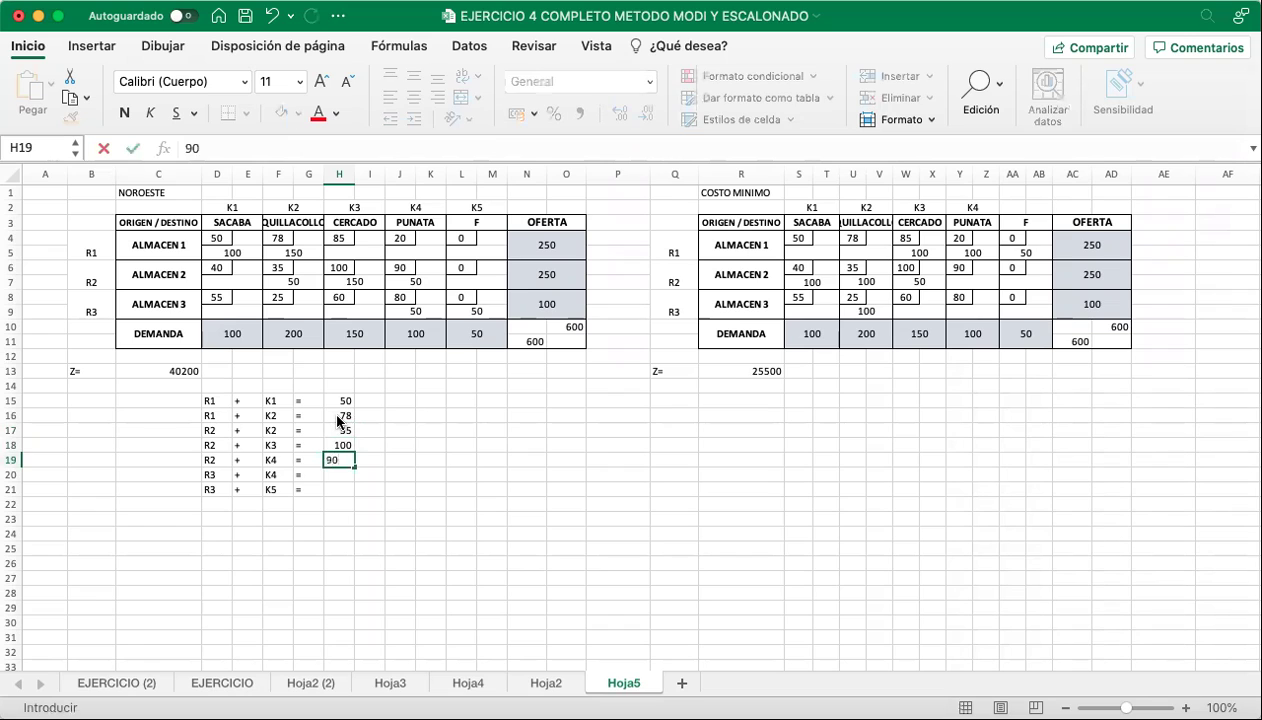
key("Return")
type("80")
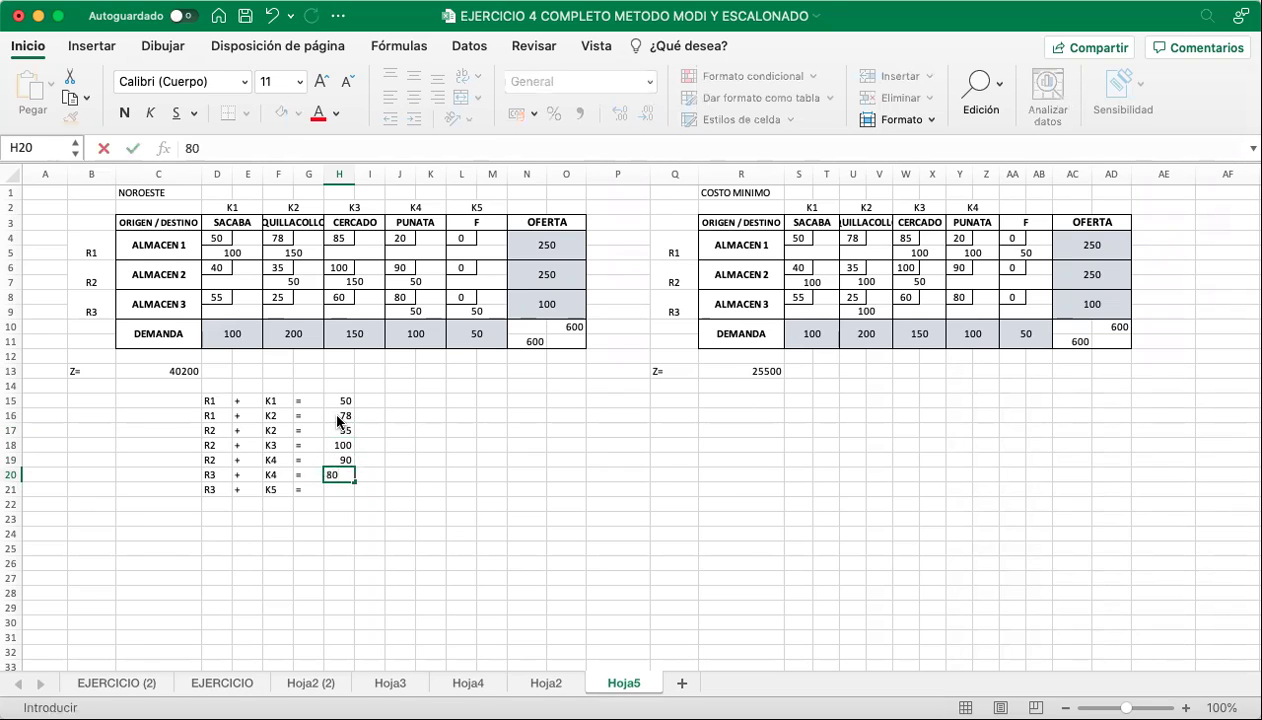
key("Return")
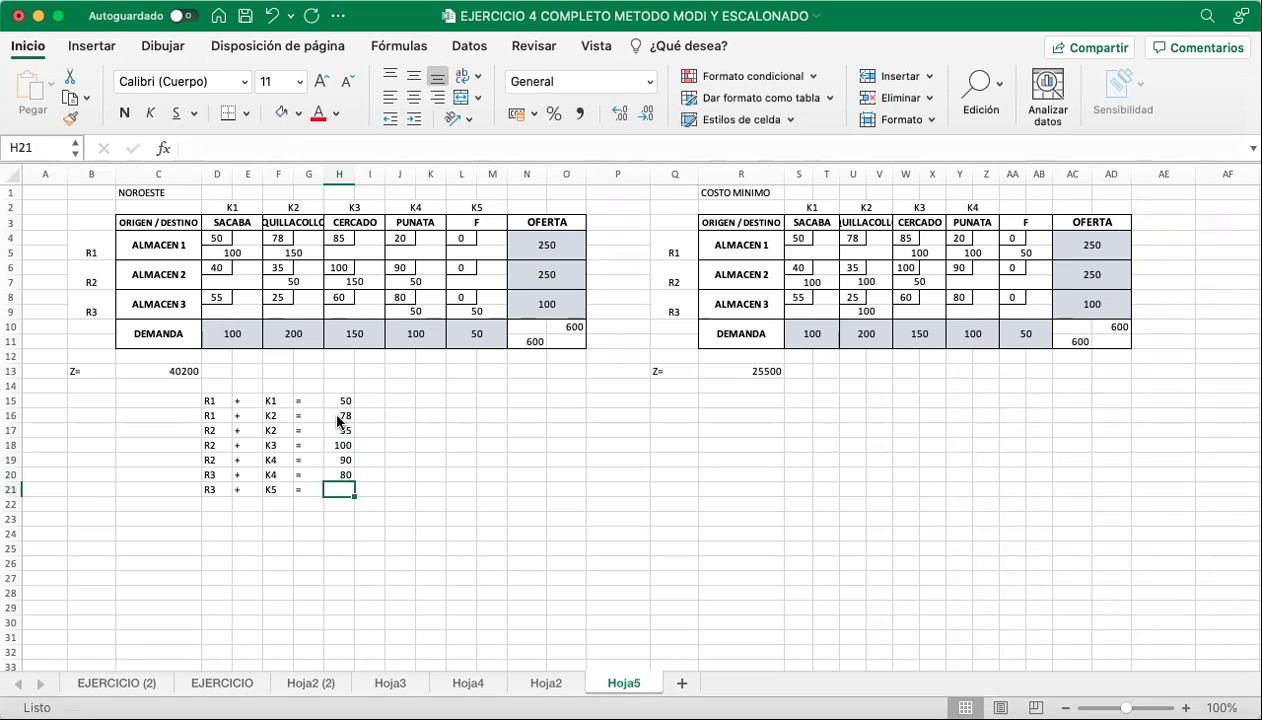
type("0")
key("Return")
Enter the starting assumption R1=0 in B15.
left_click(412, 540)
left_click(398, 404)
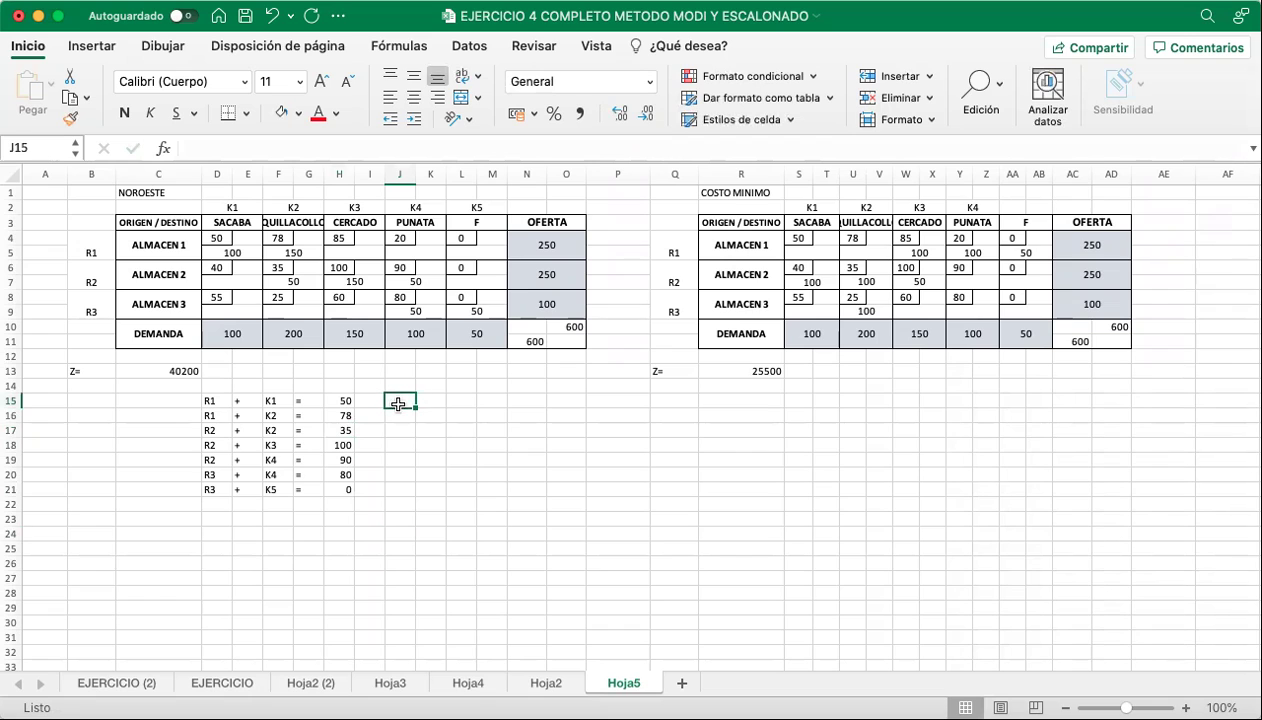
left_click(100, 402)
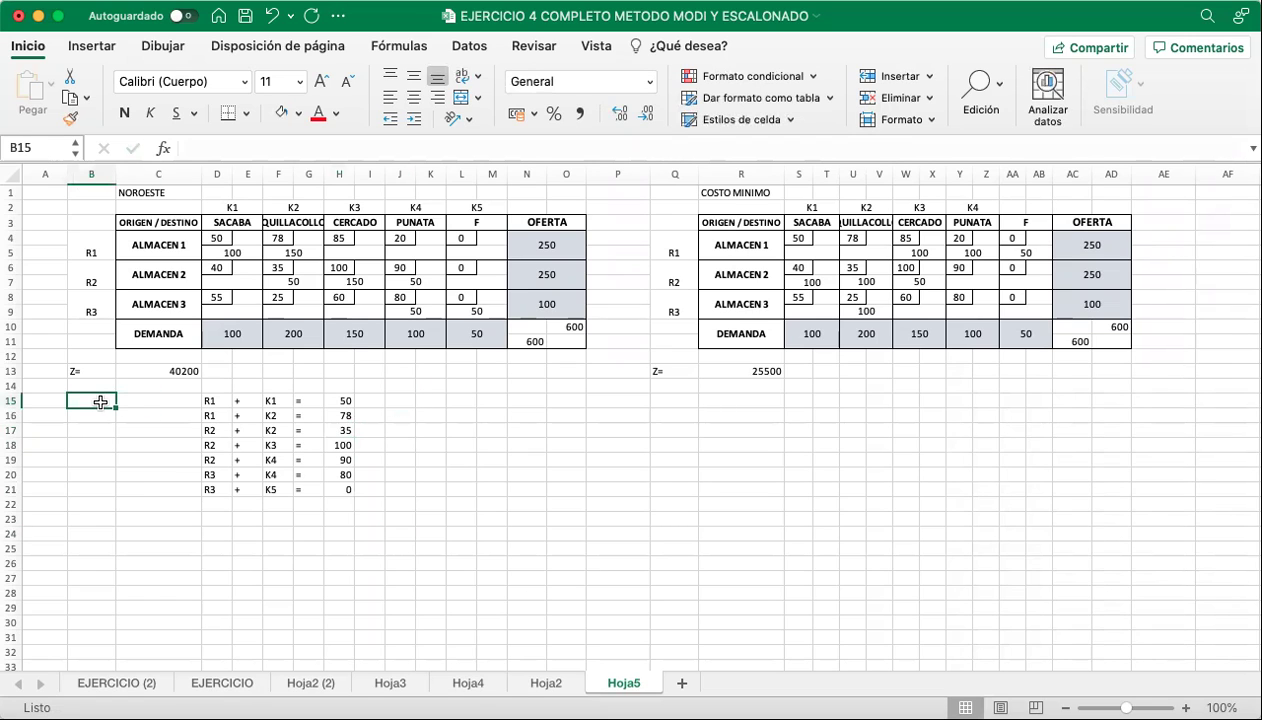
type("R1=0")
key("Return")
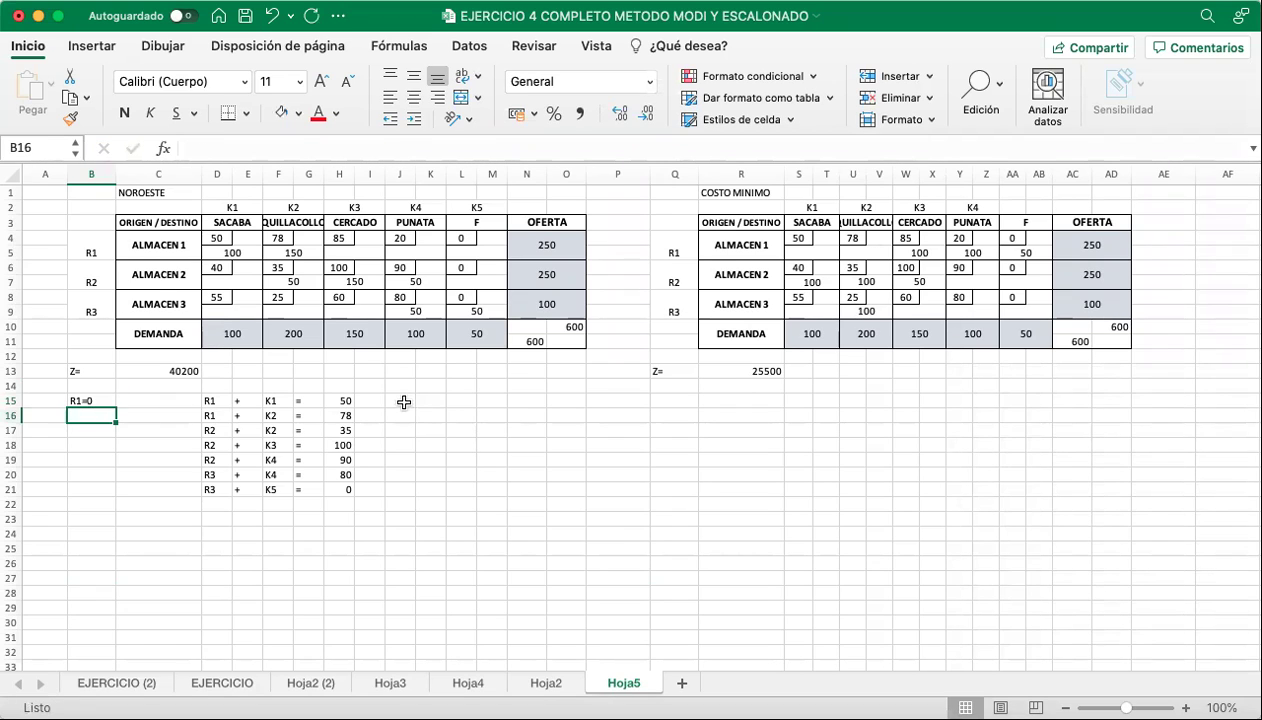
Enter K1 in J15 and an = sign in K15, and copy the sign down to K21.
left_click(404, 402)
type("K1")
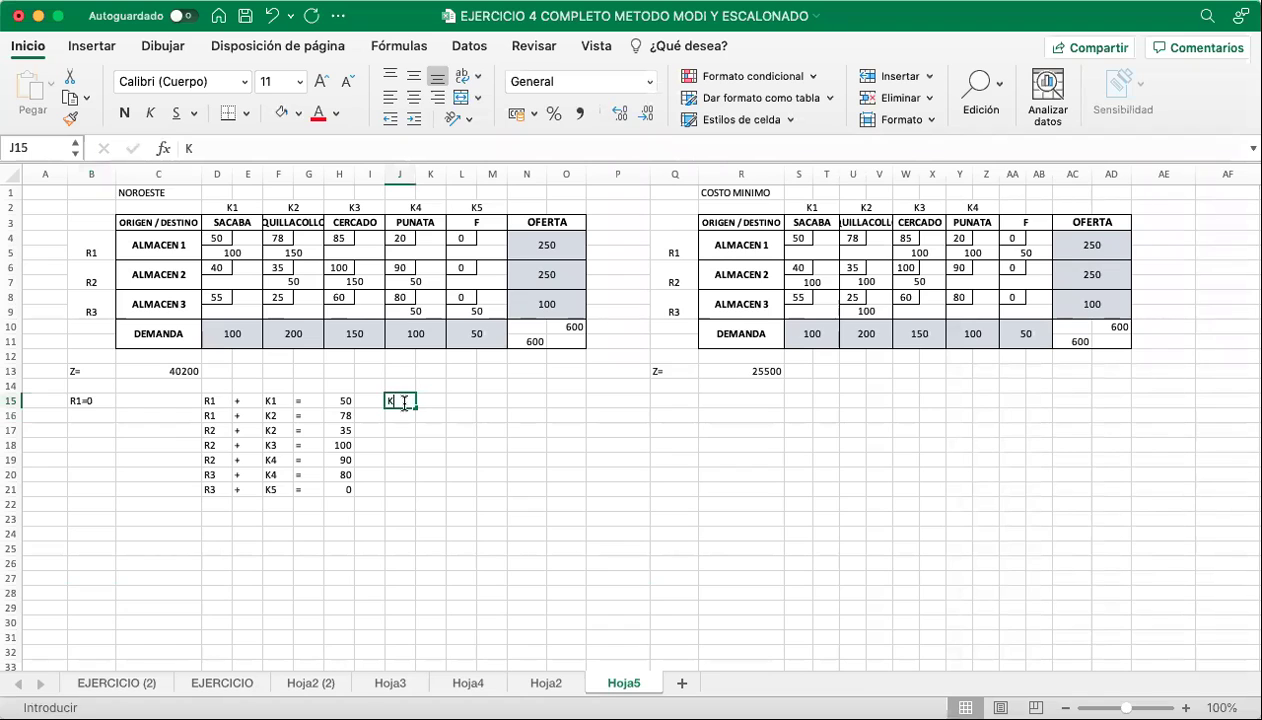
key("Tab")
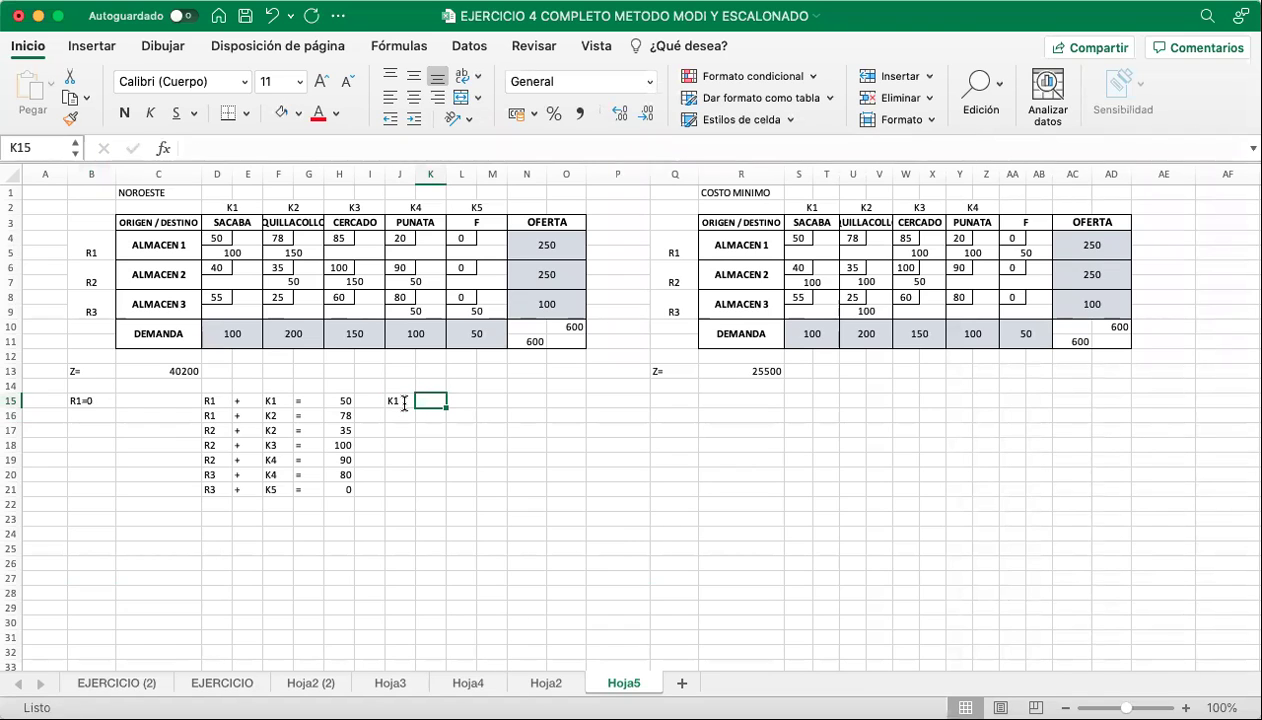
key("F2")
type("=")
key("Return")
left_click(429, 401)
left_click_drag(446, 407, 448, 494)
Enter 50 in L15 as the value of K1.
left_click(465, 400)
type("50")
key("Return")
Enter the second solved variable, K2 in J16 with the value 78 in L16.
key("Left")
key("Left")
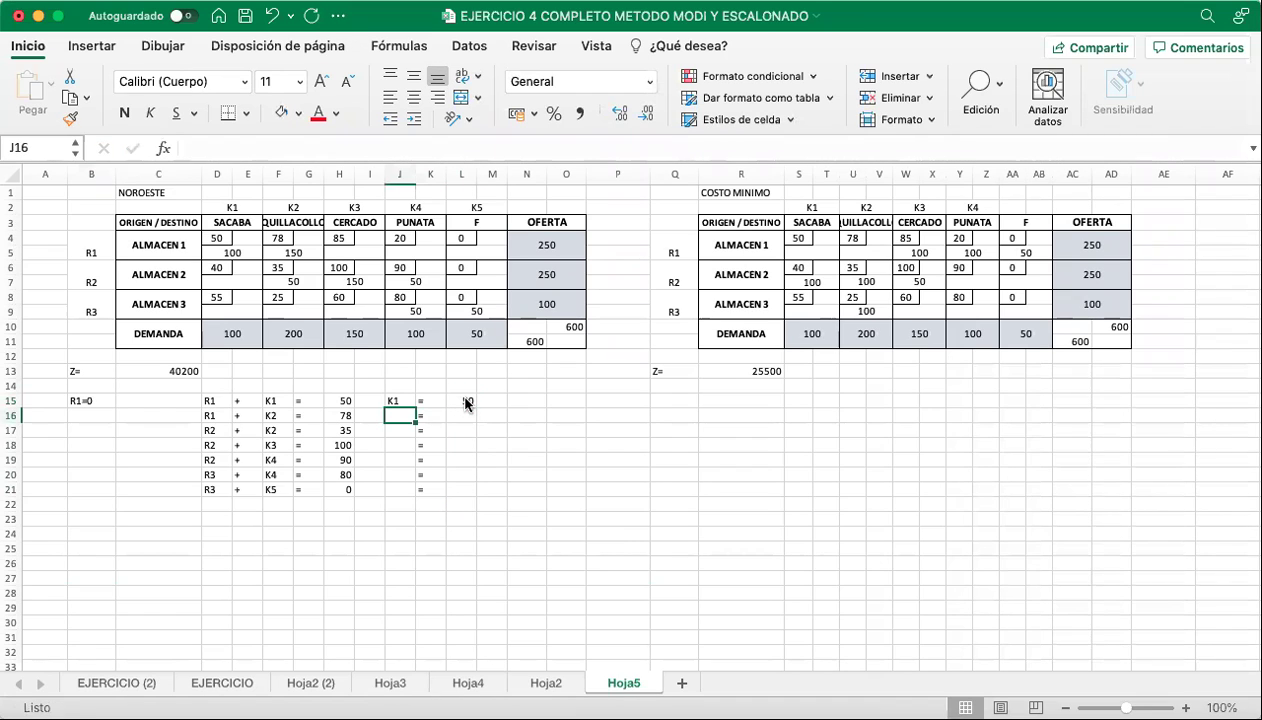
type("K2")
key("Right")
key("Right")
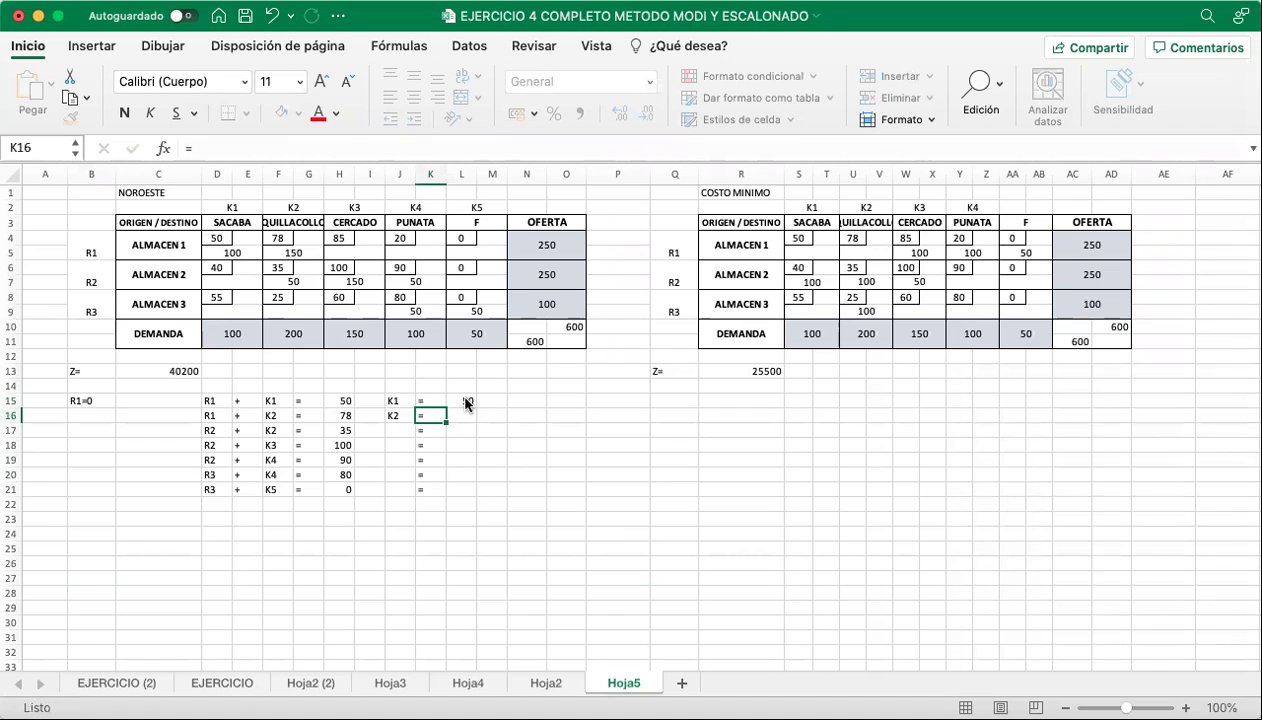
type("78")
key("Return")
Enter R2 in J17 as the variable solved from the third equation.
key("Left")
key("Left")
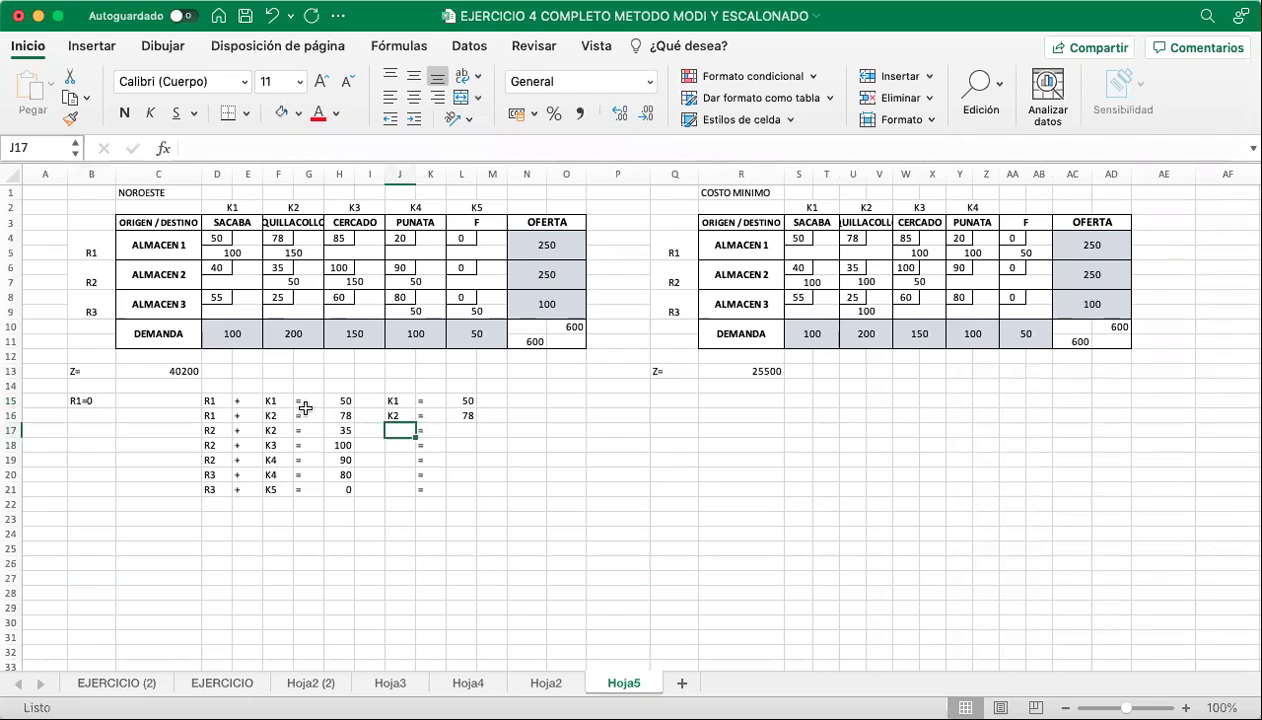
left_click(271, 429)
left_click(217, 432)
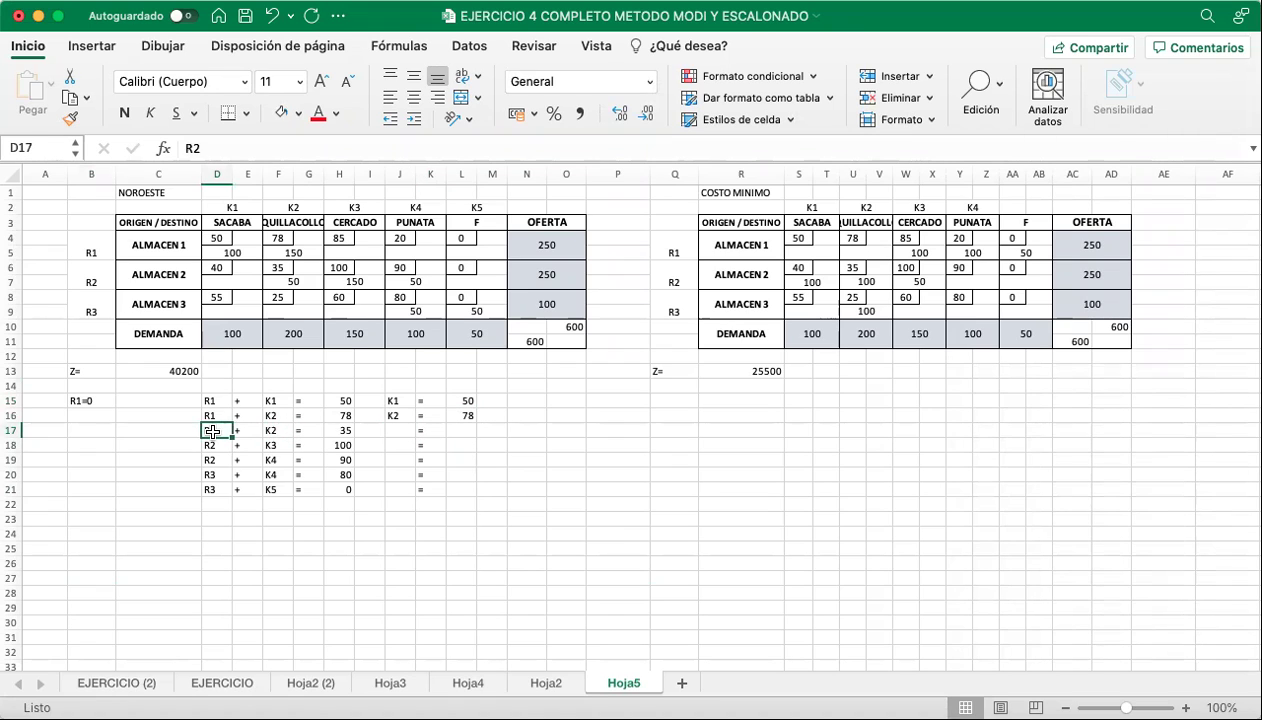
left_click(385, 429)
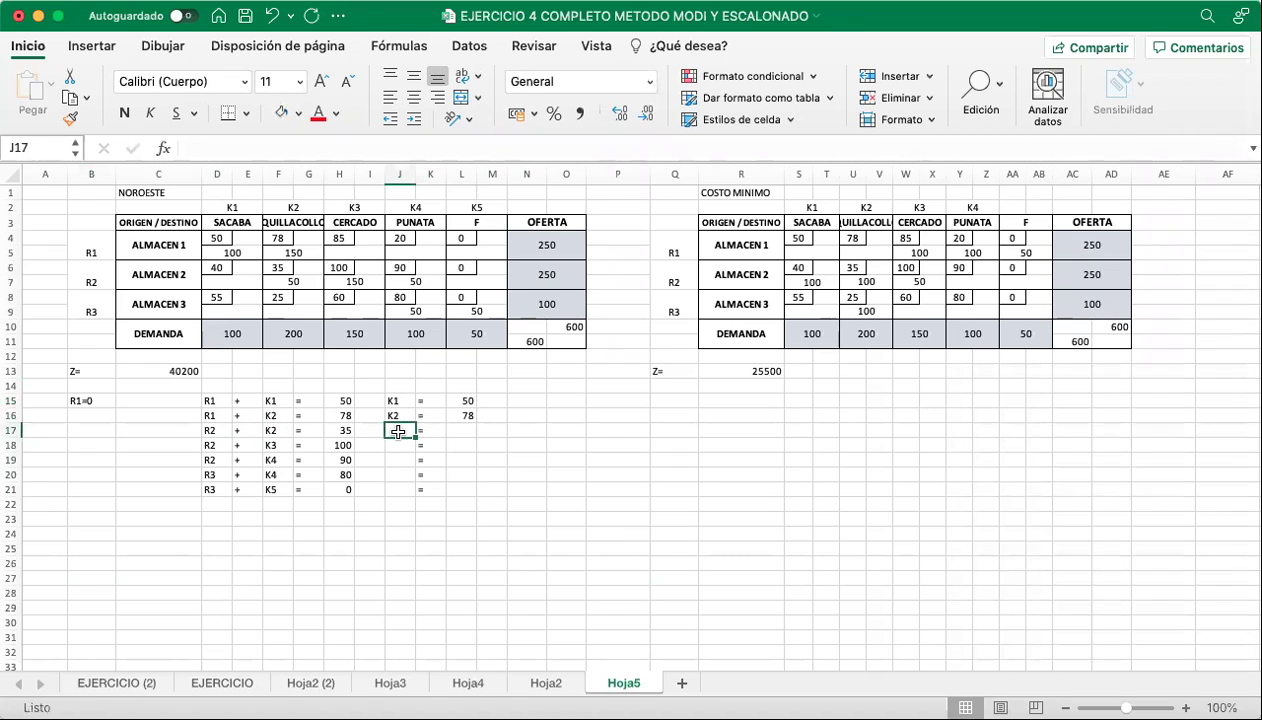
type("R2")
key("Right")
key("Right")
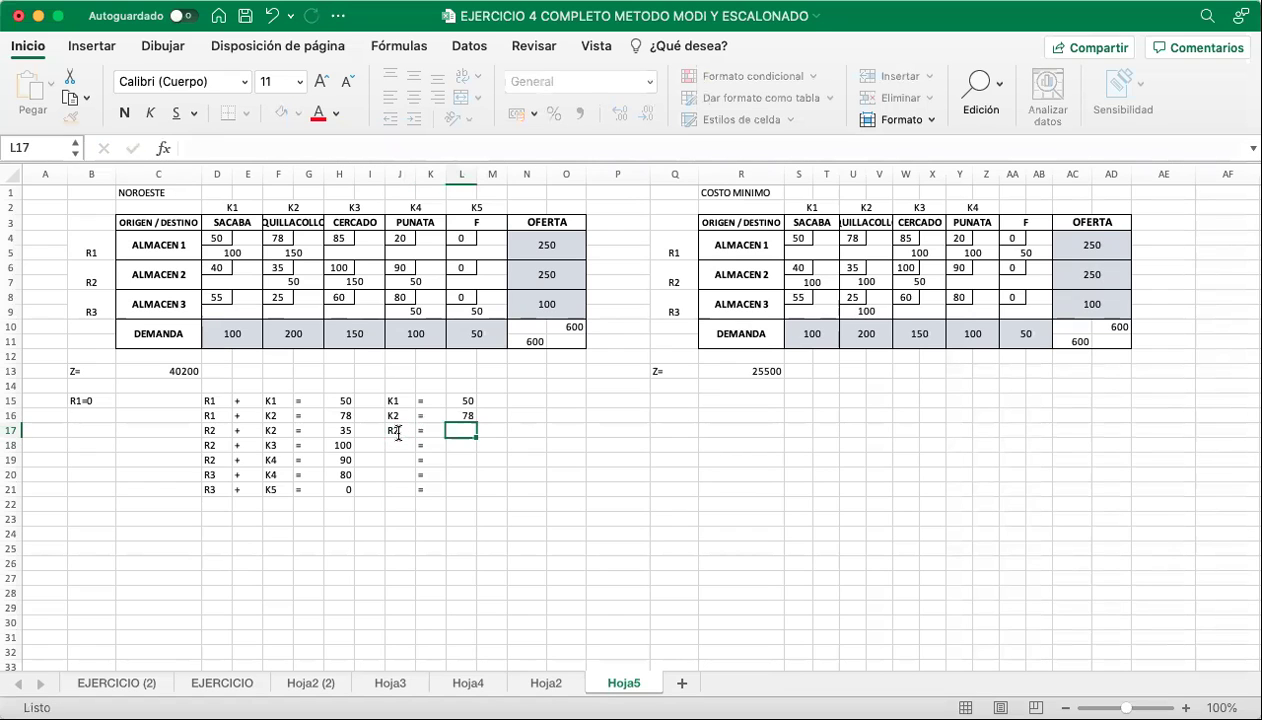
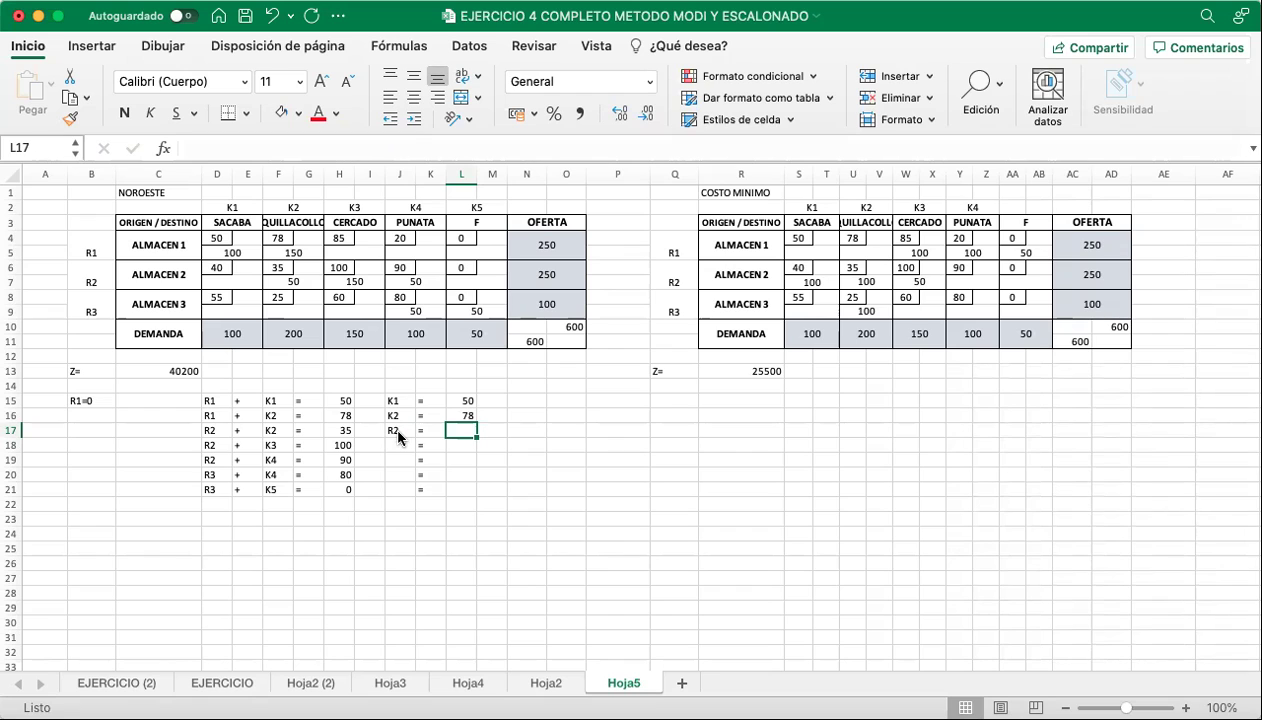
Calculate R2 in L17 with the formula +H17-L16.
type("+")
key("Left")
key("Left")
key("Left")
key("Left")
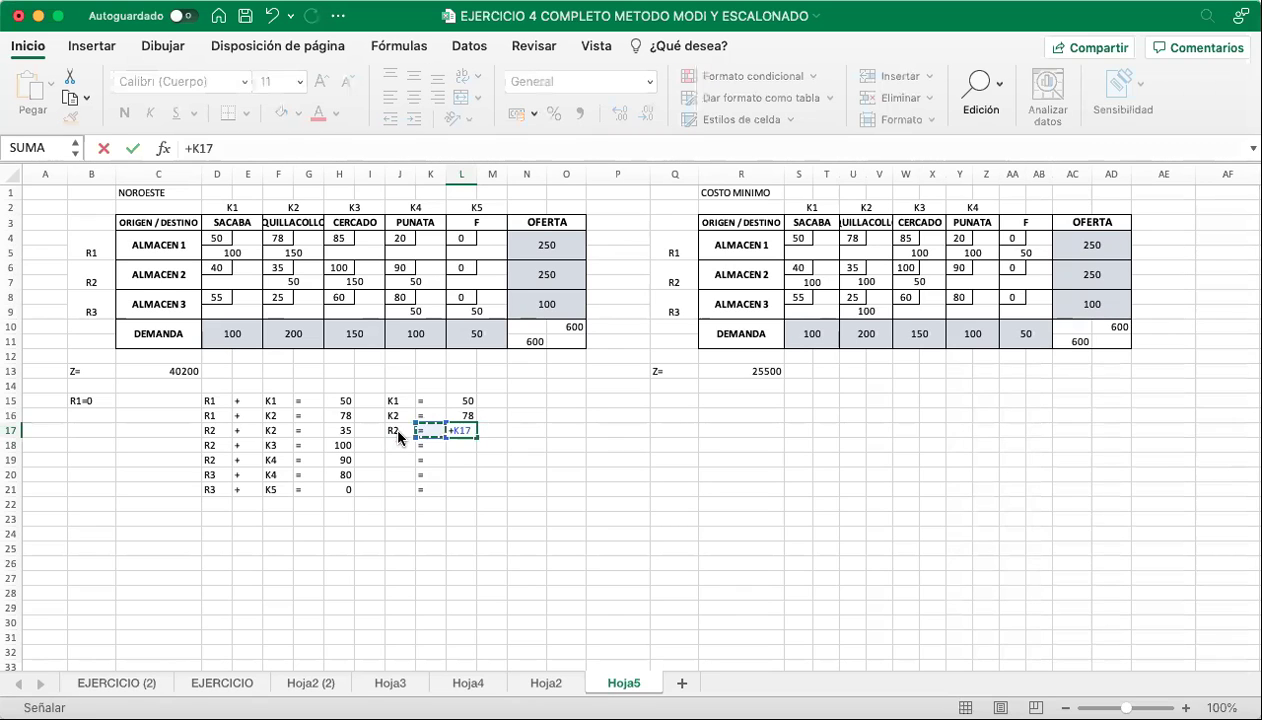
type("-")
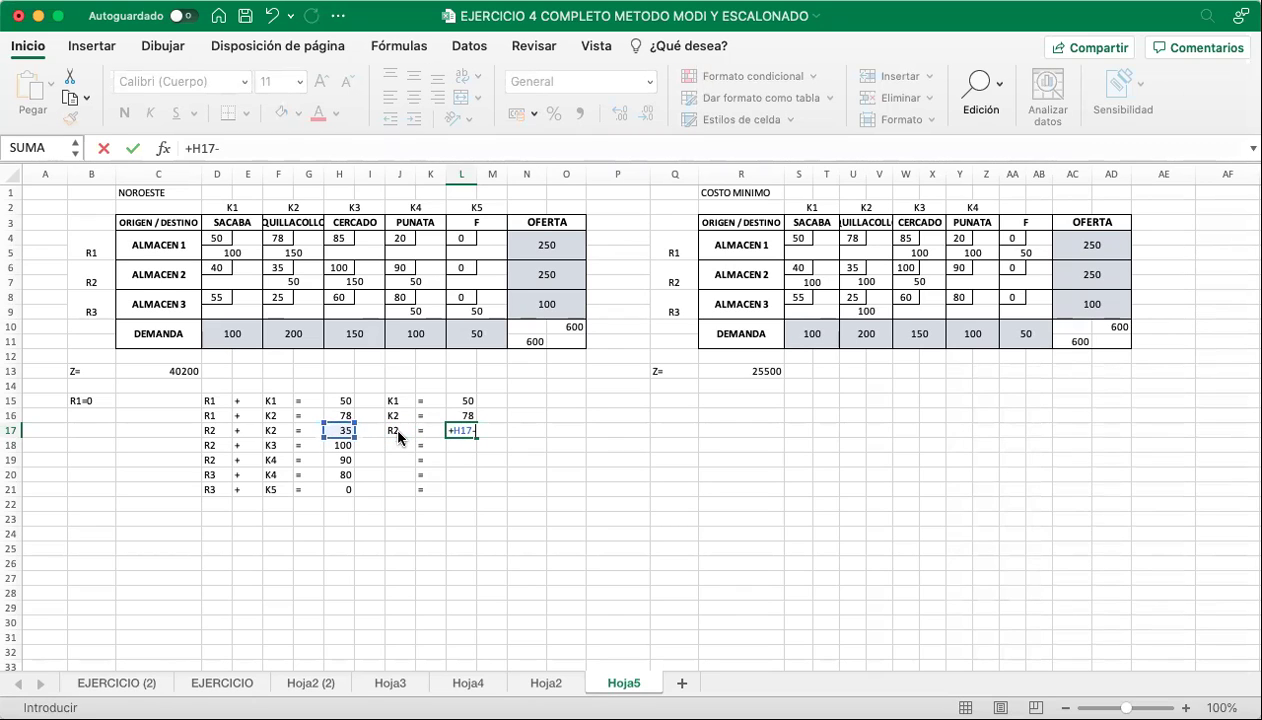
left_click(460, 415)
key("Return")
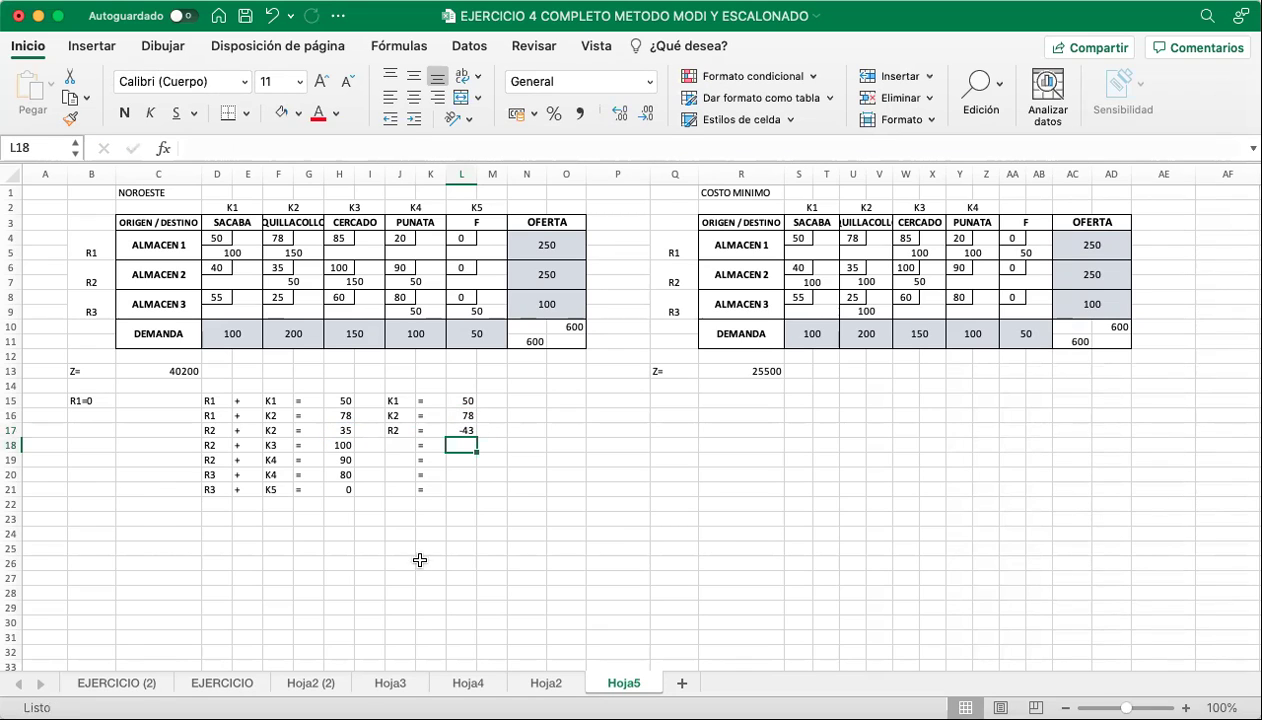
Enter K3 in J18 as the variable solved from the fourth equation.
left_click(398, 445)
left_click(212, 444)
left_click(268, 445)
left_click(396, 445)
type("K")
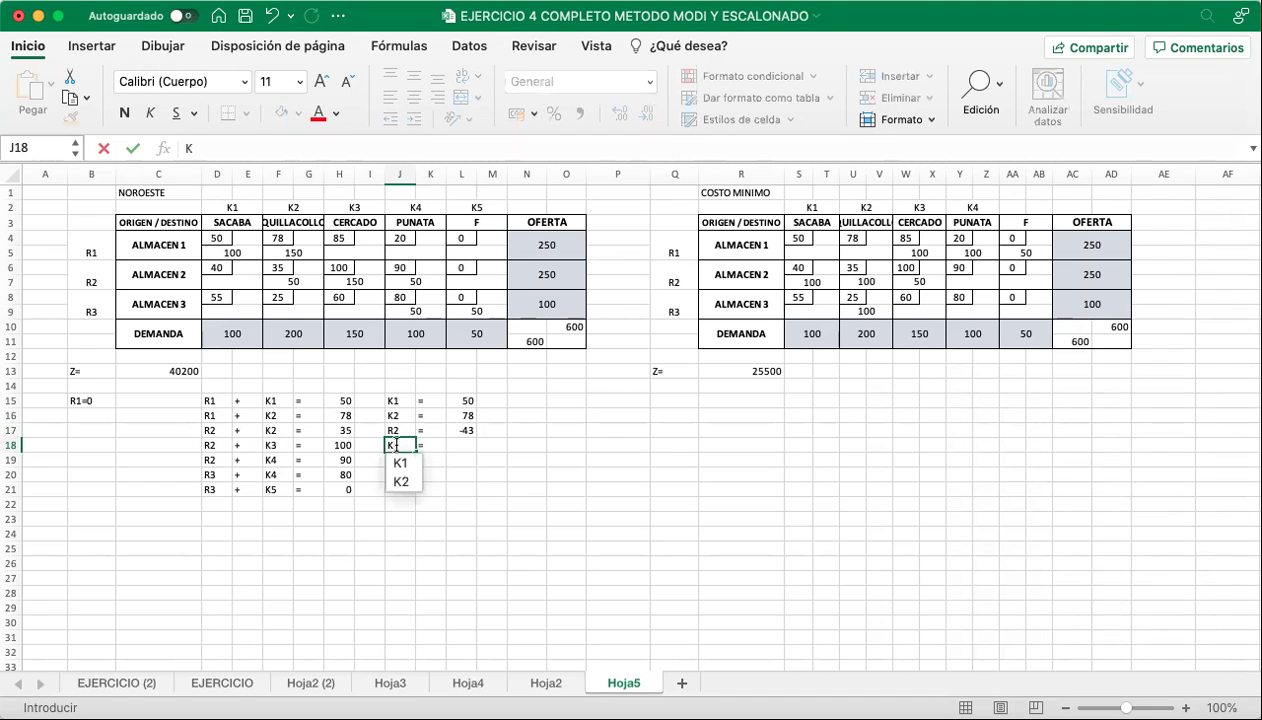
type("3")
key("Tab")
key("Tab")
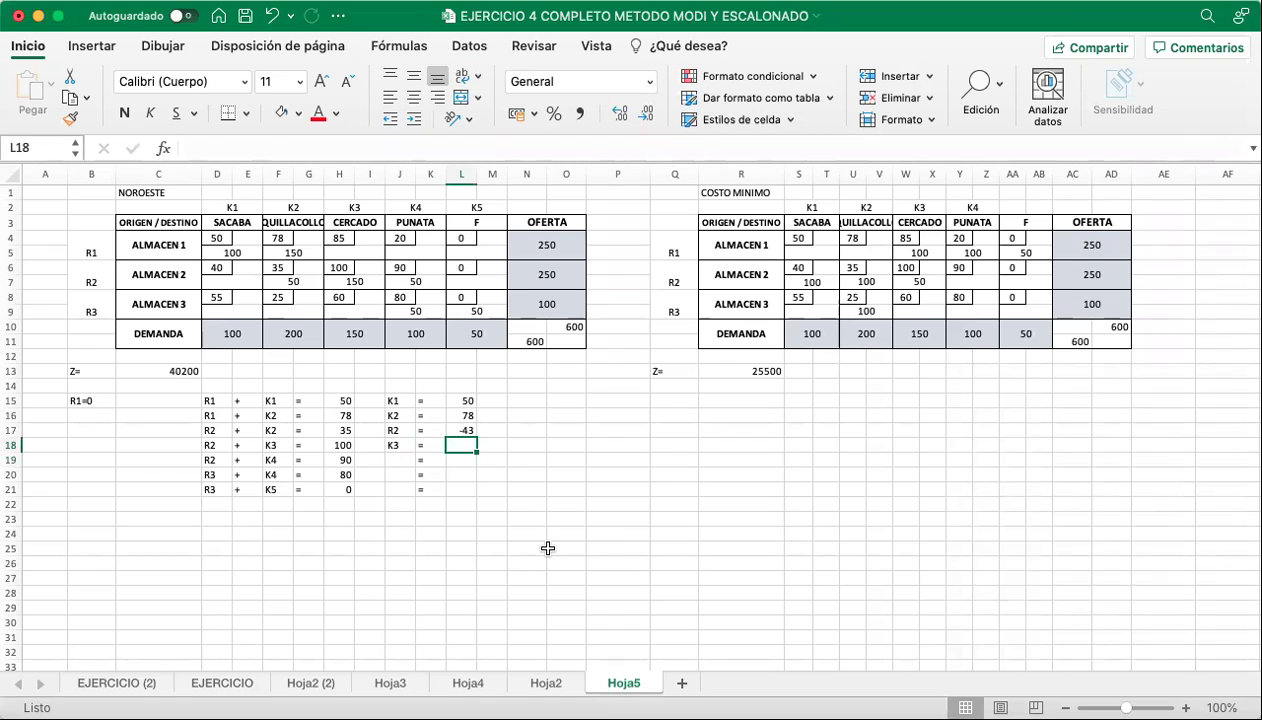
Enter 143 in L18 as the value of K3.
type("1")
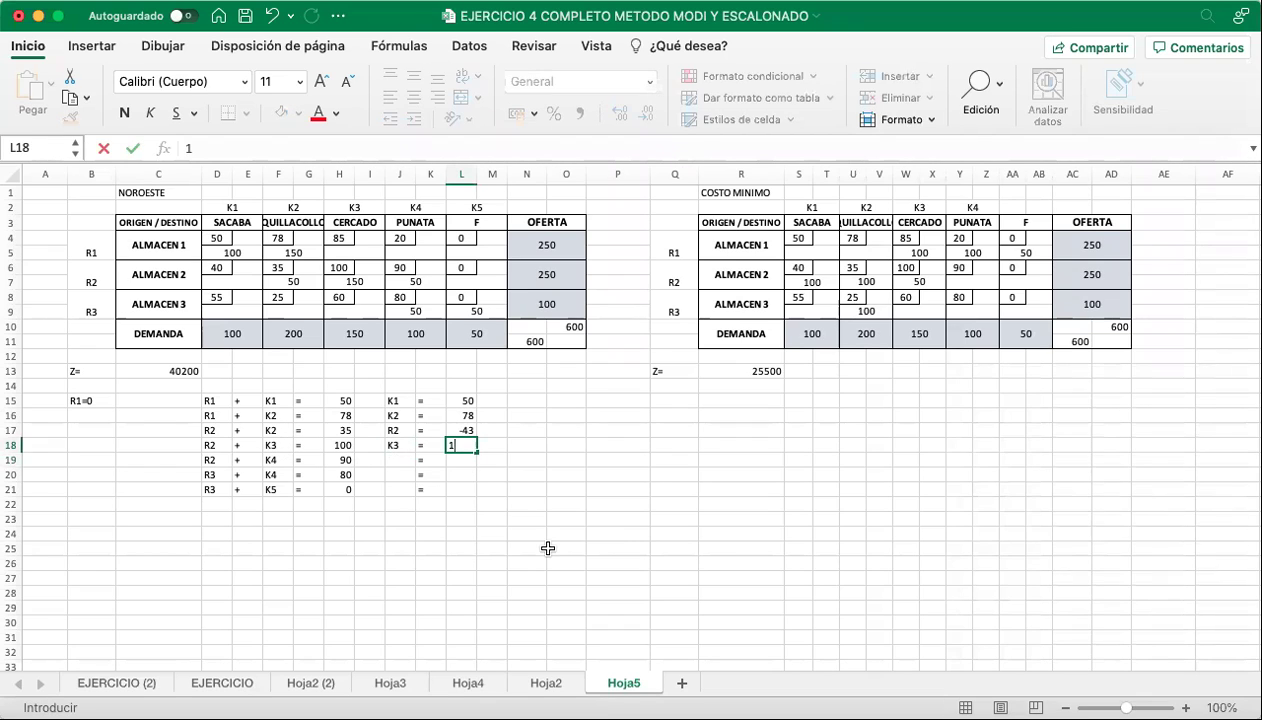
type("43")
key("Return")
Enter K4 in J19 as the variable solved from the fifth equation, with the value 133 in L19.
key("Left")
key("Left")
key("Left")
key("Left")
key("Left")
key("Left")
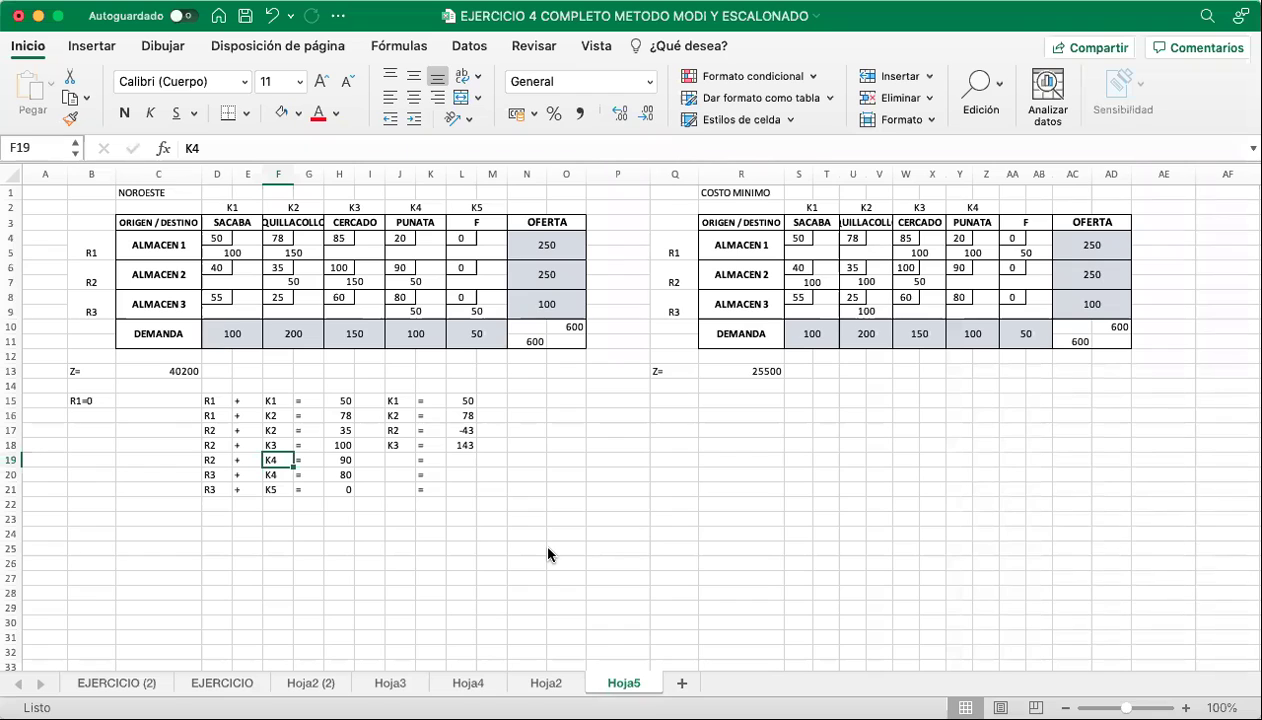
left_click(214, 445)
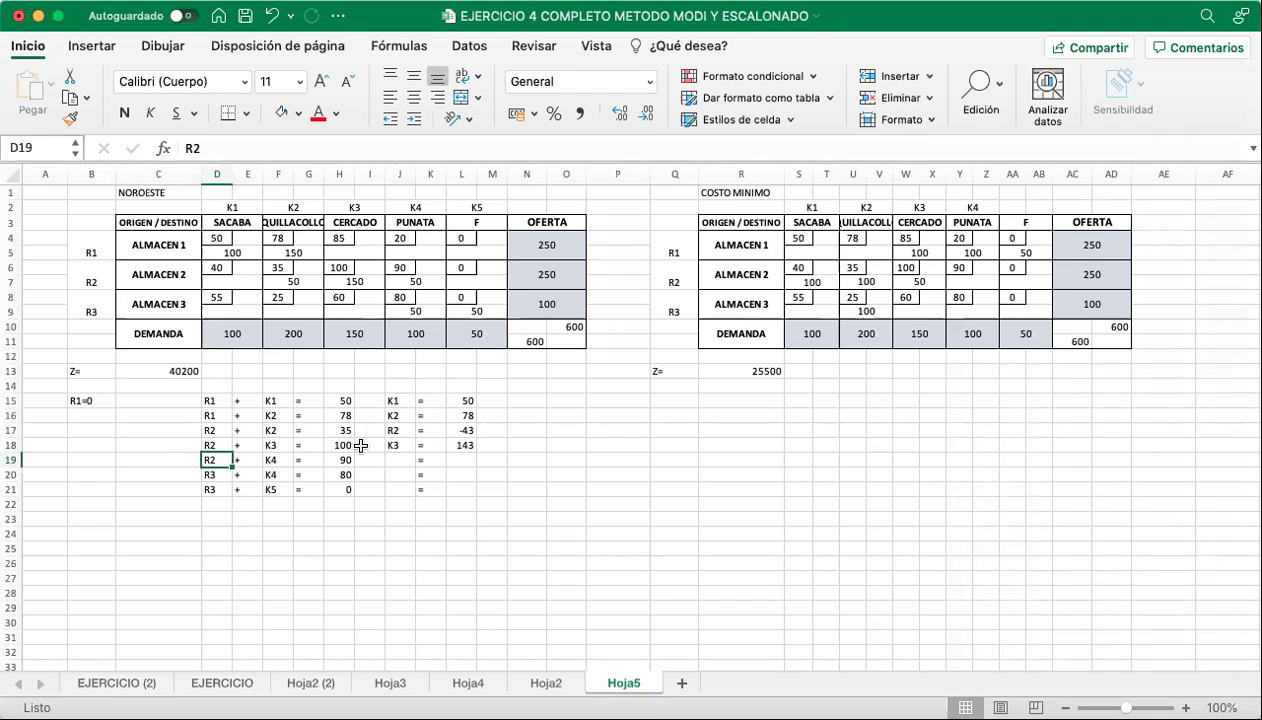
left_click(397, 460)
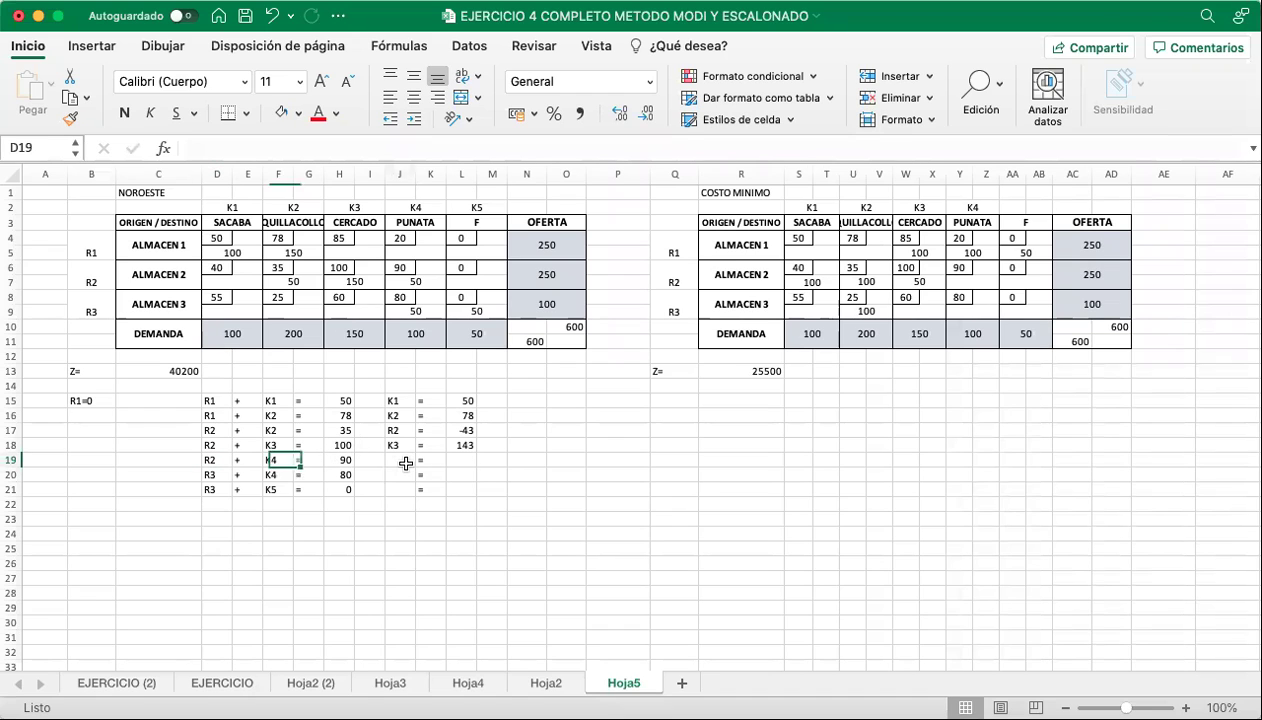
type("K4")
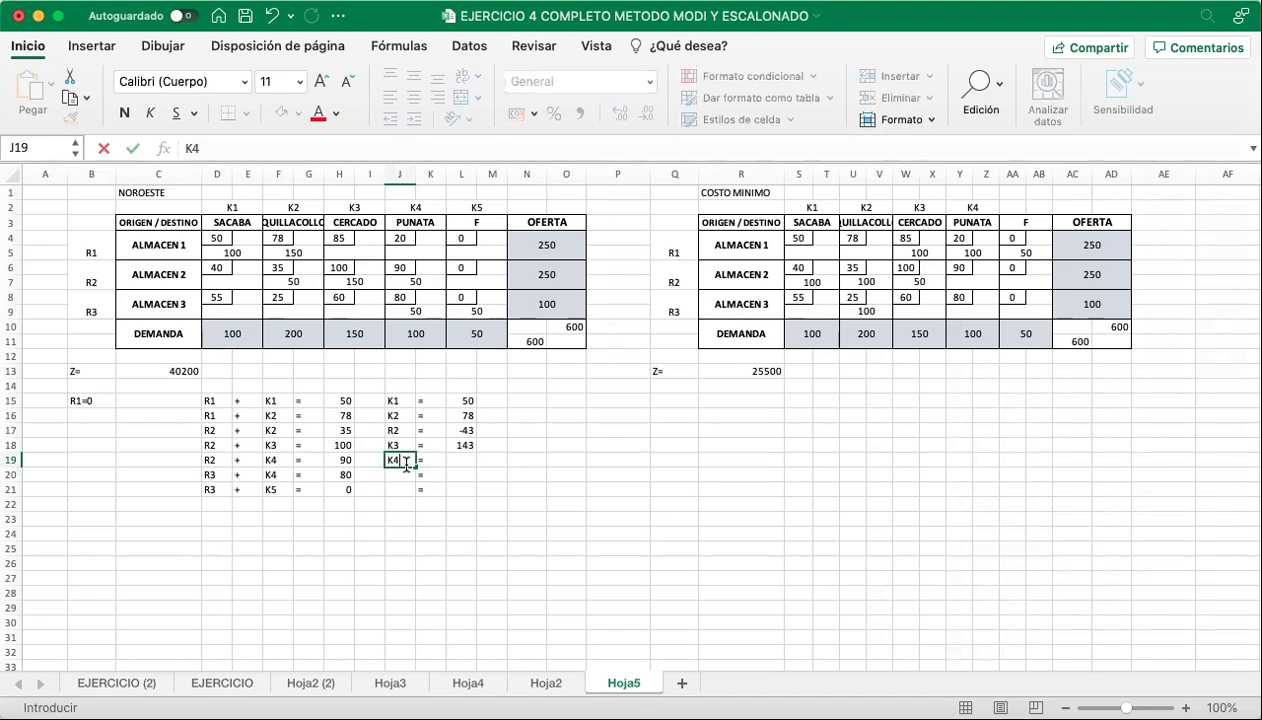
key("Tab")
key("Tab")
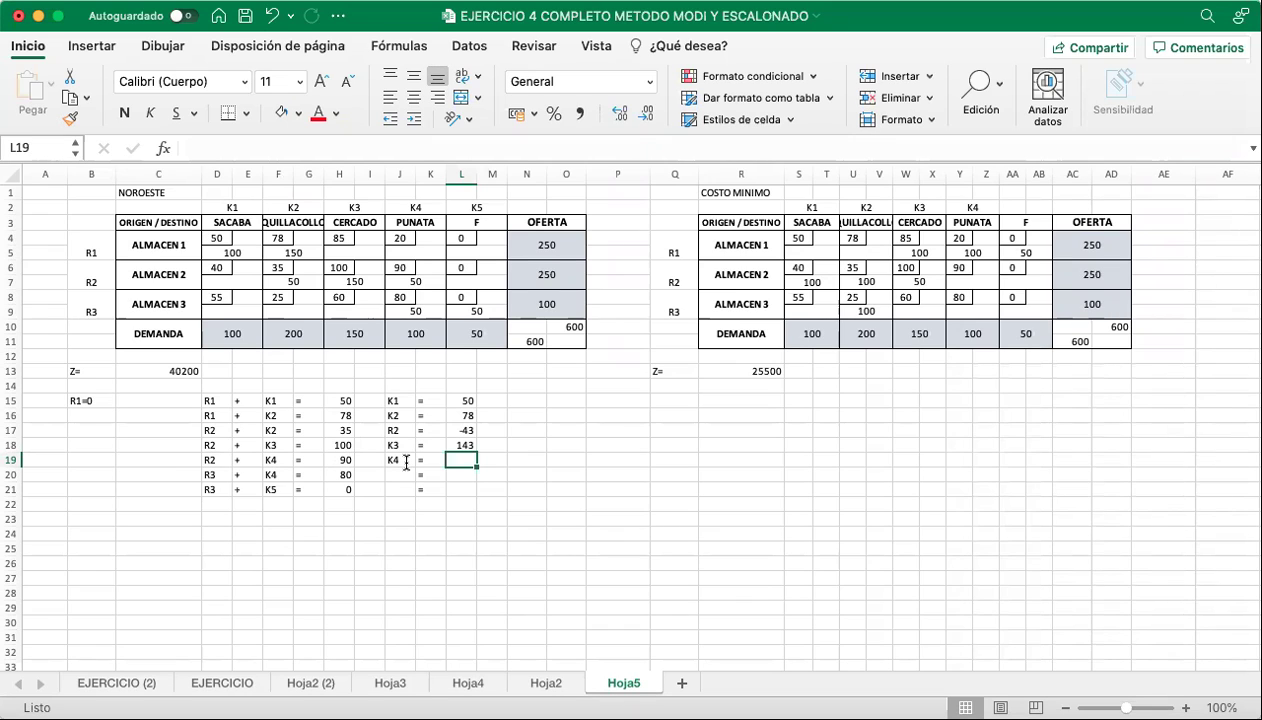
type("133")
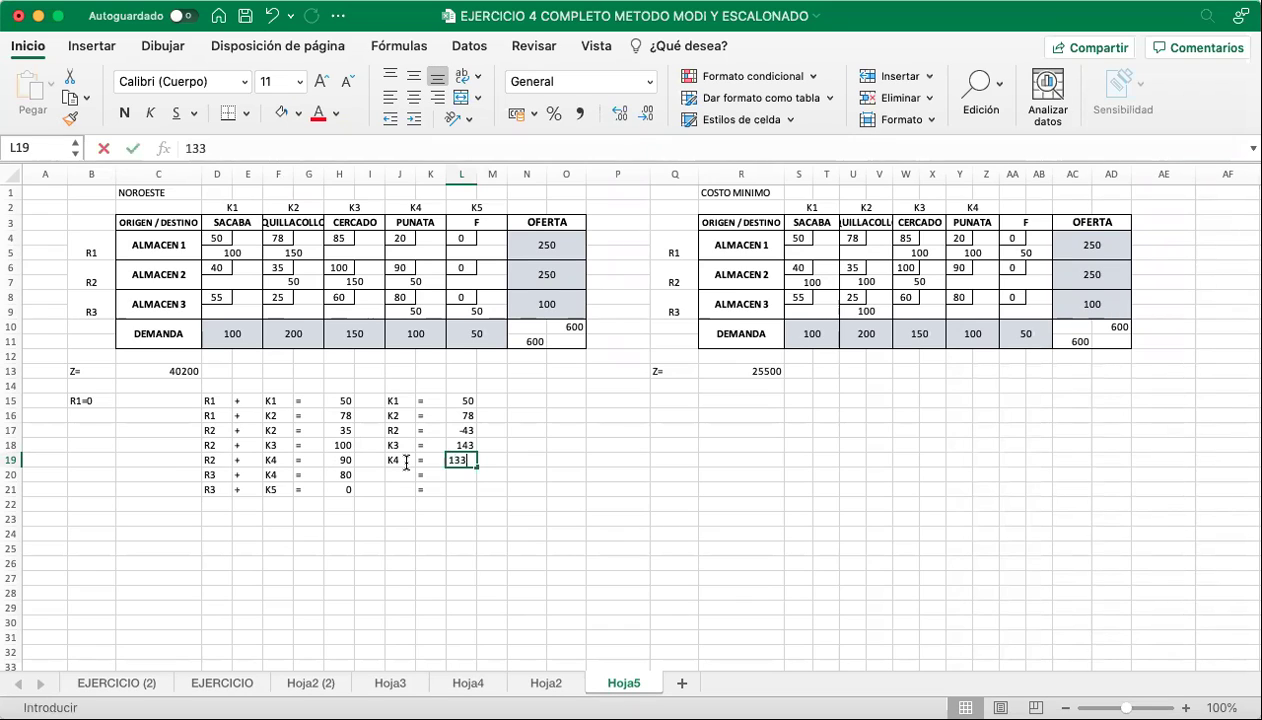
left_click(390, 472)
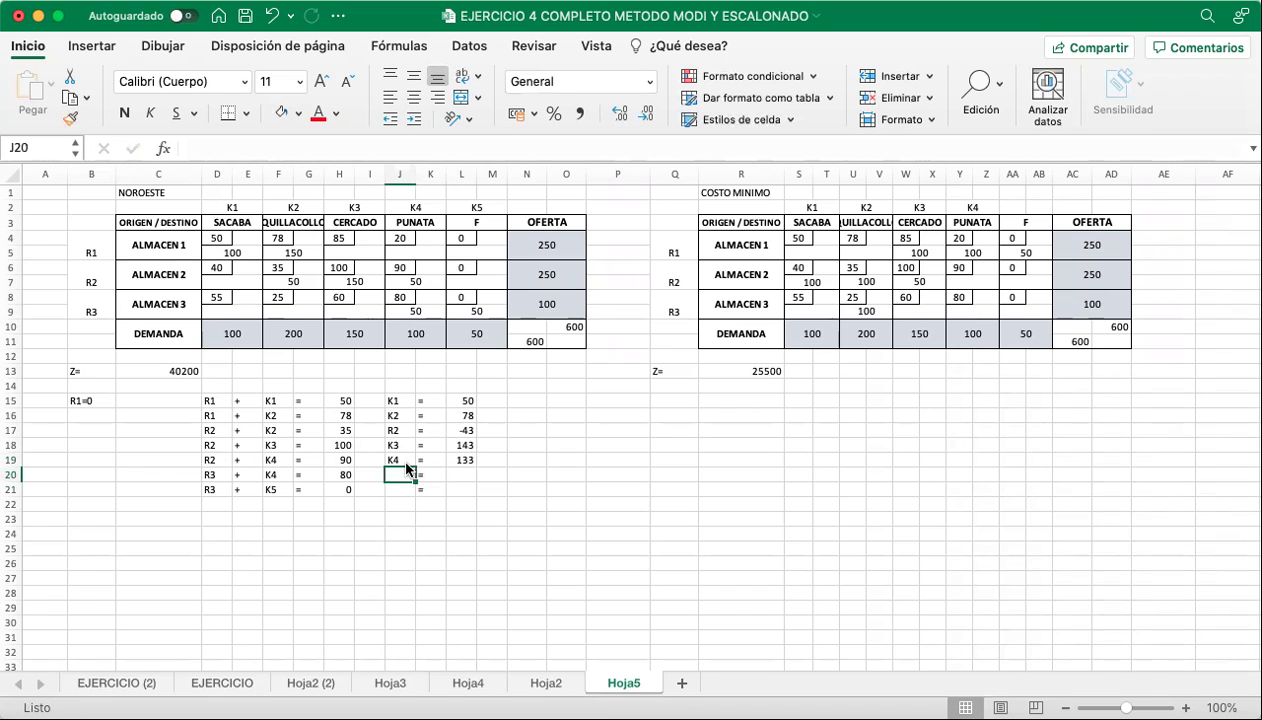
Enter R3 in J20 as the variable solved from the sixth equation.
left_click(271, 476)
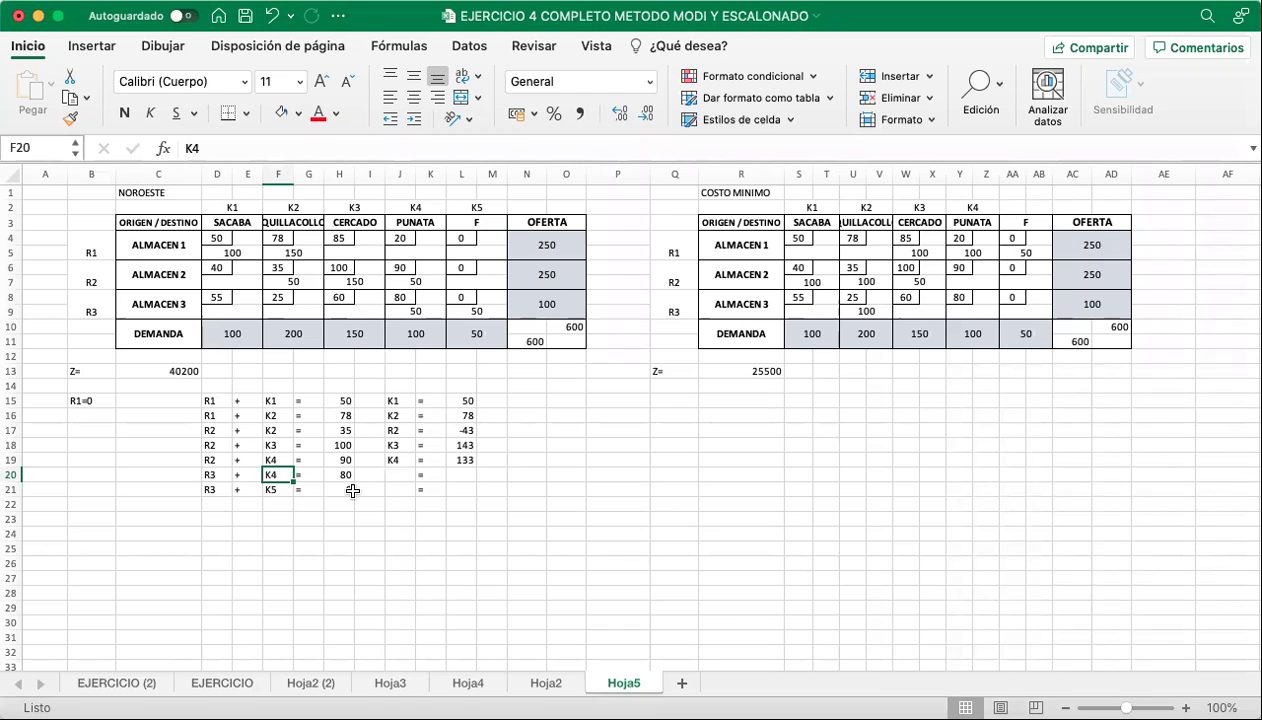
left_click(392, 474)
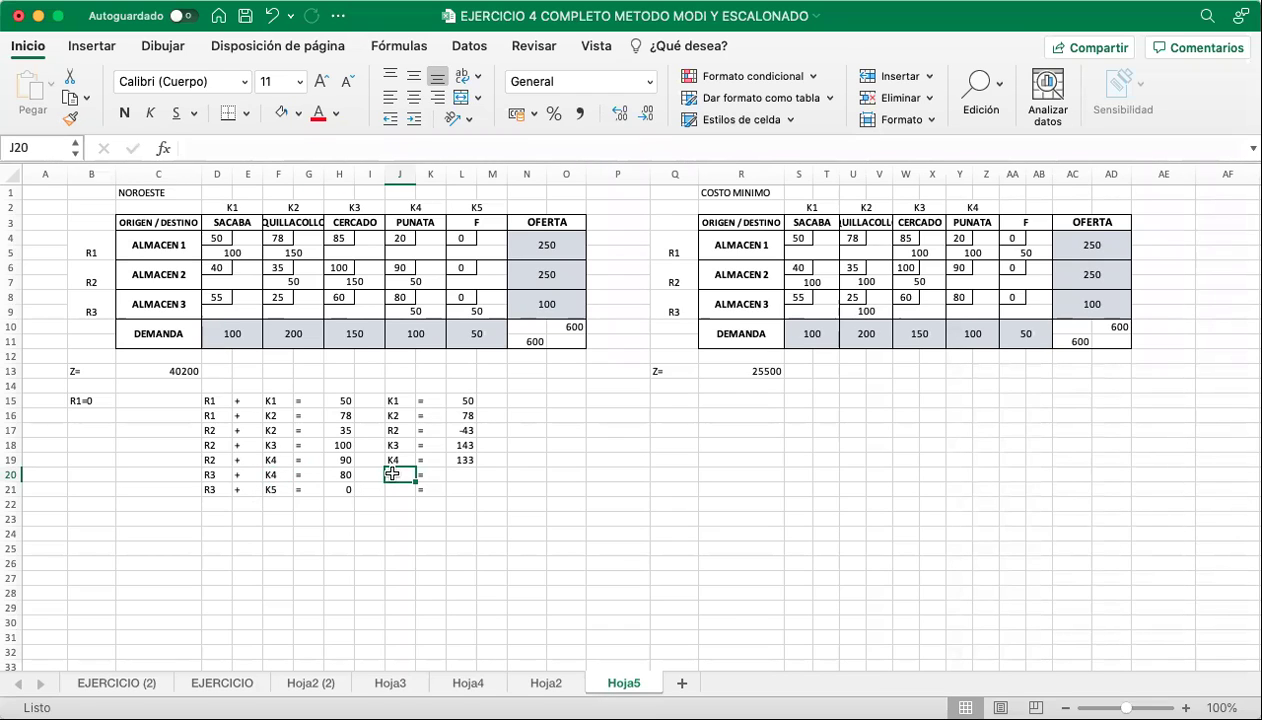
type("R3")
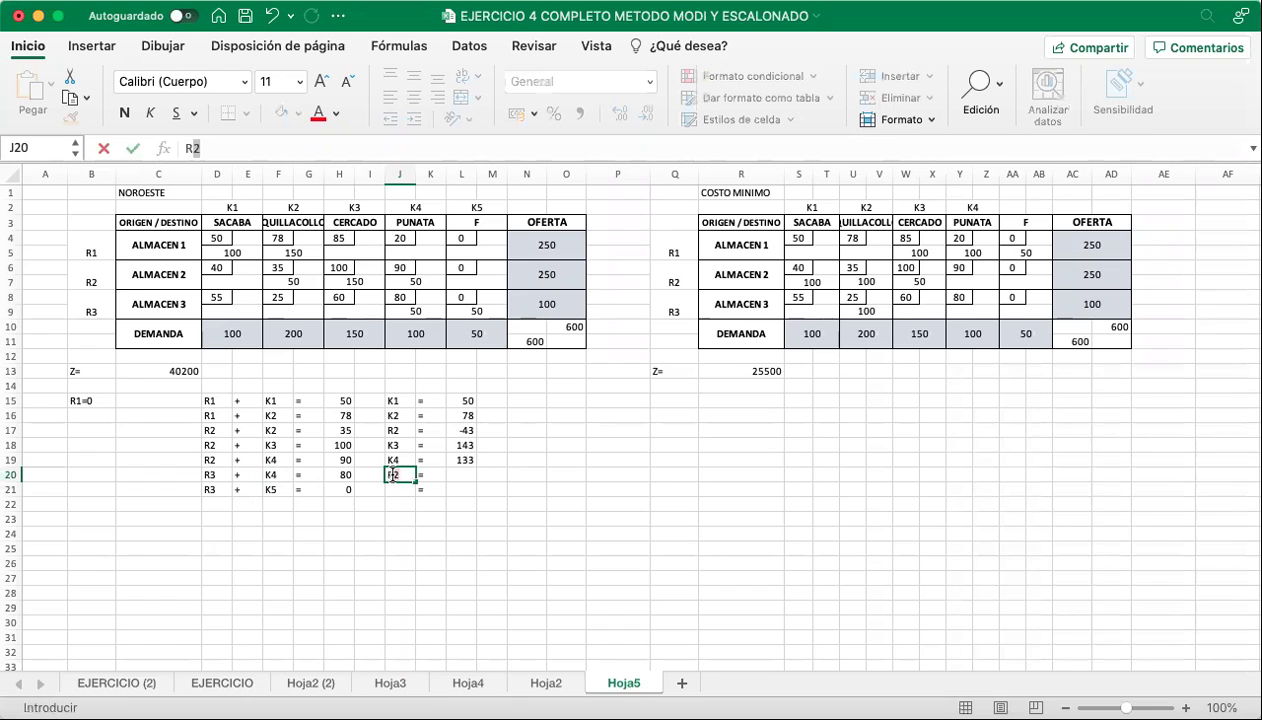
key("Return")
left_click(393, 474)
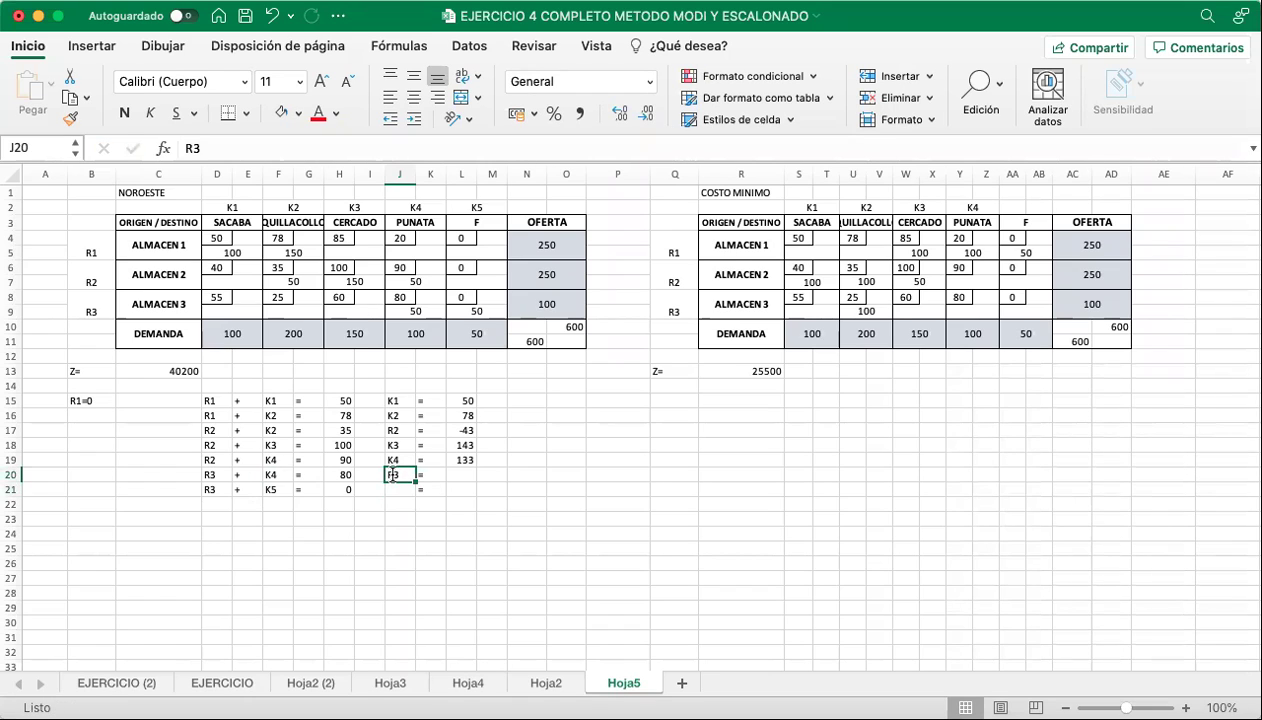
Enter -53 in L20 as the value of R3.
left_click(270, 474)
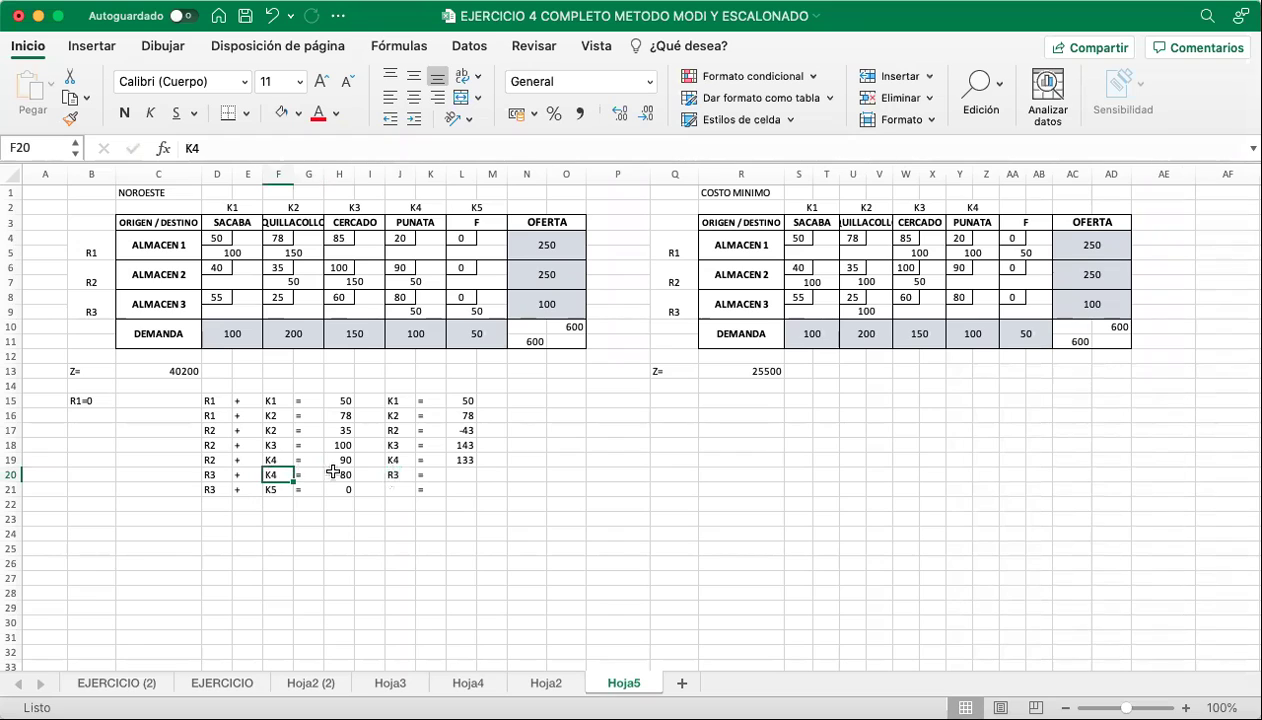
key("Right")
key("Right")
key("Right")
key("Right")
key("Right")
key("Right")
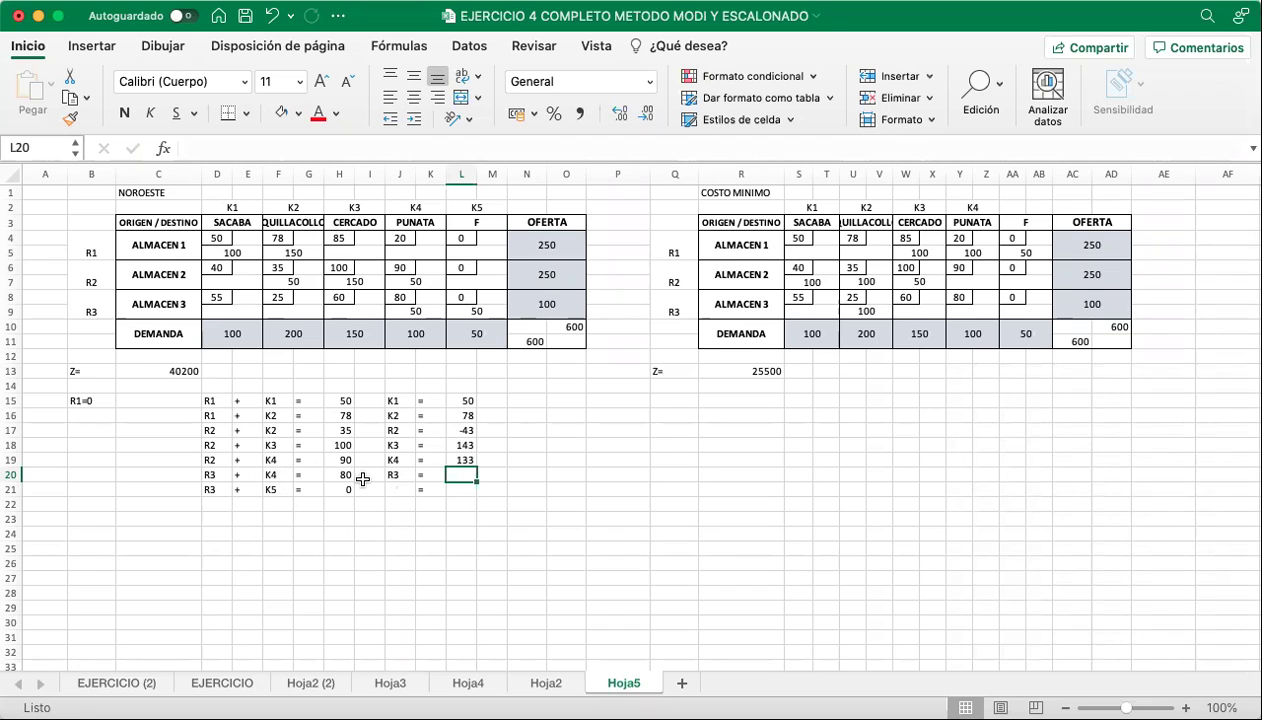
type("-")
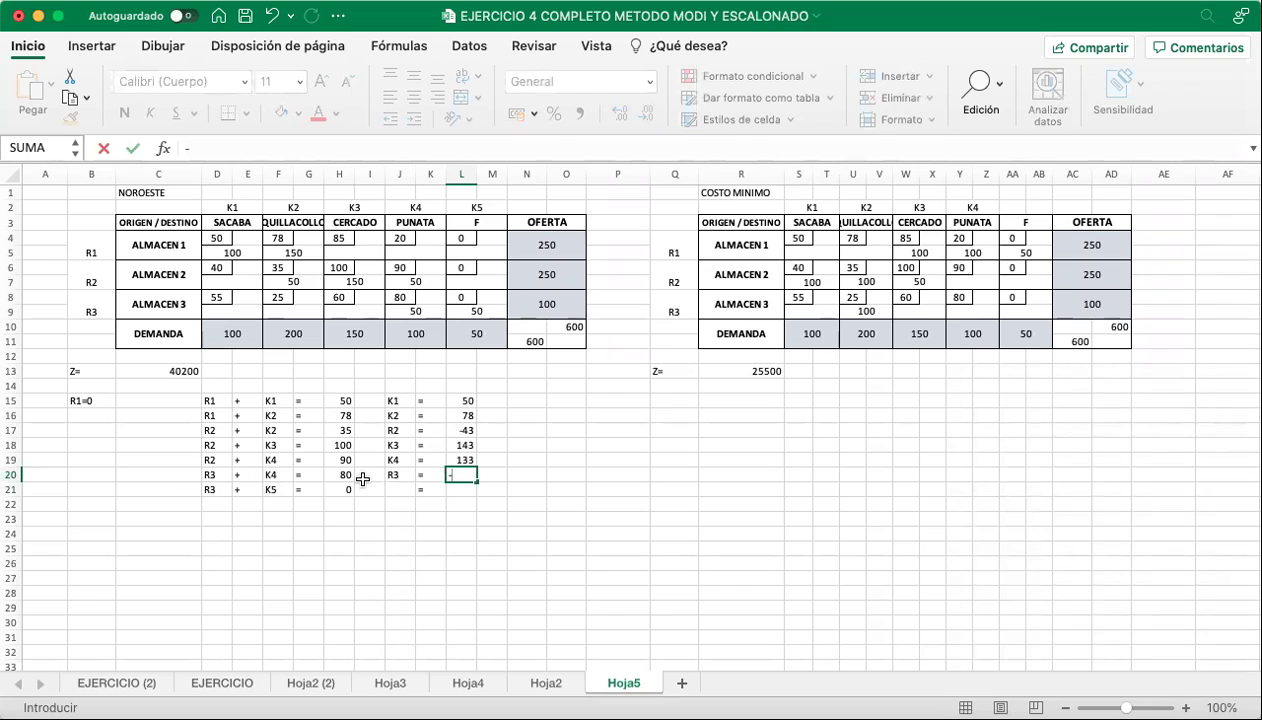
type("53")
key("Return")
Enter K5 in J21 as the variable solved from the last equation, with the value 53 in L21.
key("Left")
key("Left")
key("Left")
key("Left")
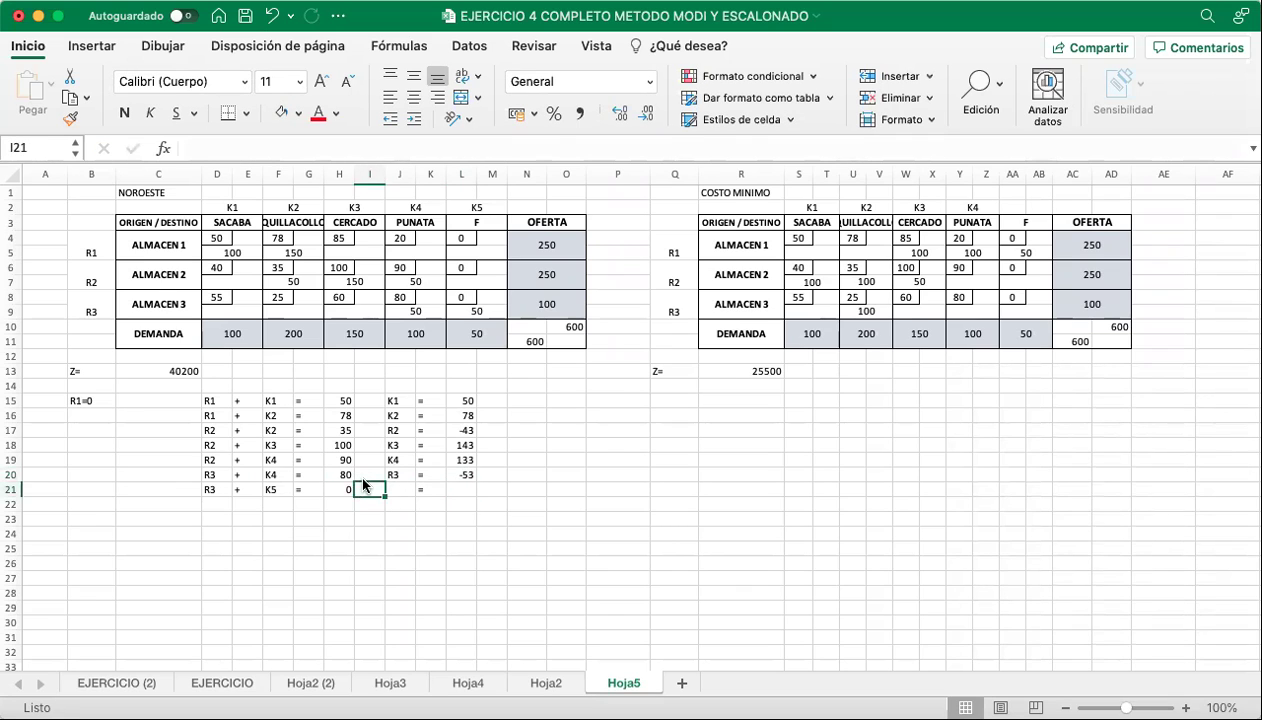
left_click(217, 487)
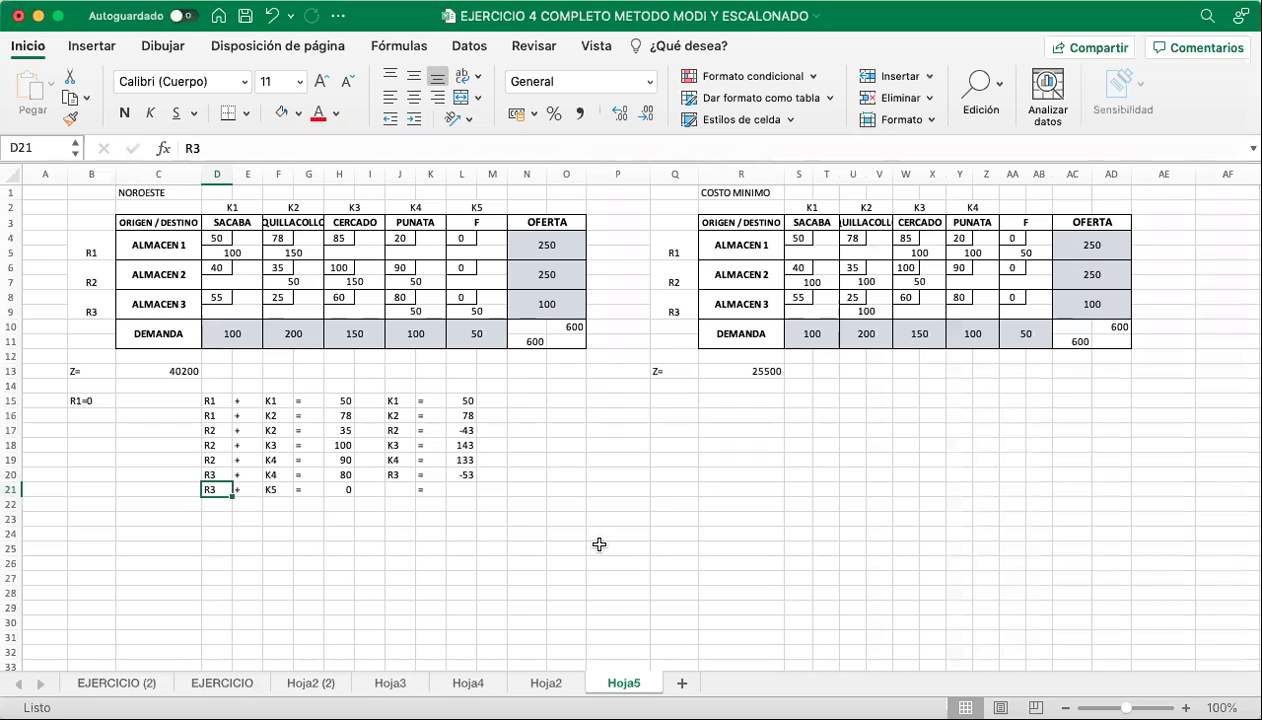
left_click(401, 487)
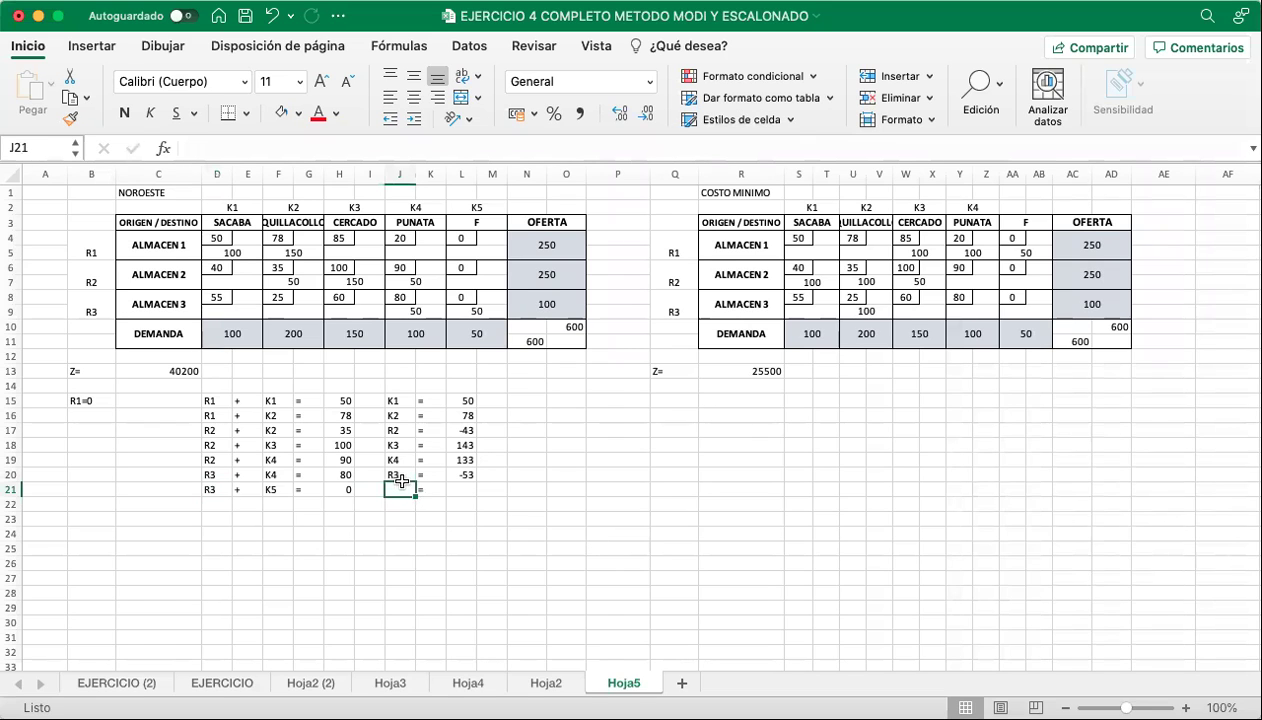
type("K5")
key("Tab")
key("Tab")
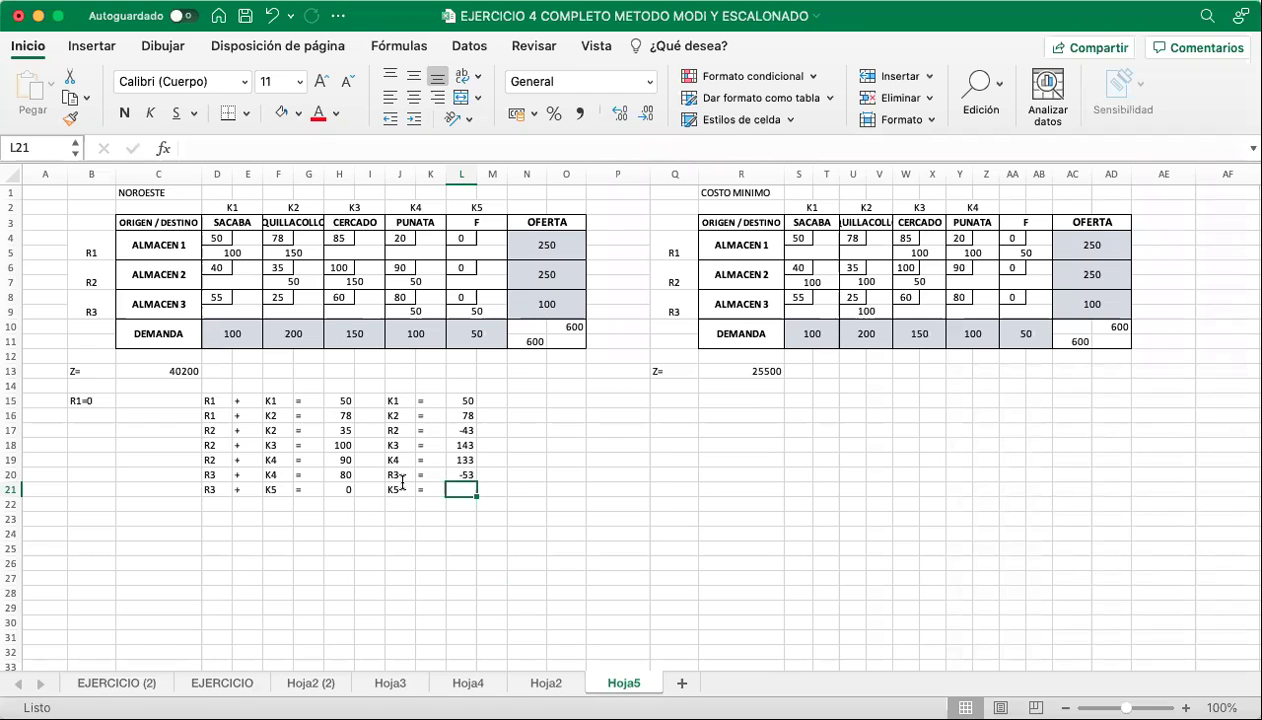
type("53")
key("Return")
Highlight the solved R and K values in J15:L21 with a light orange fill.
key("Down")
key("Down")
scroll(392, 475, "down", 2)
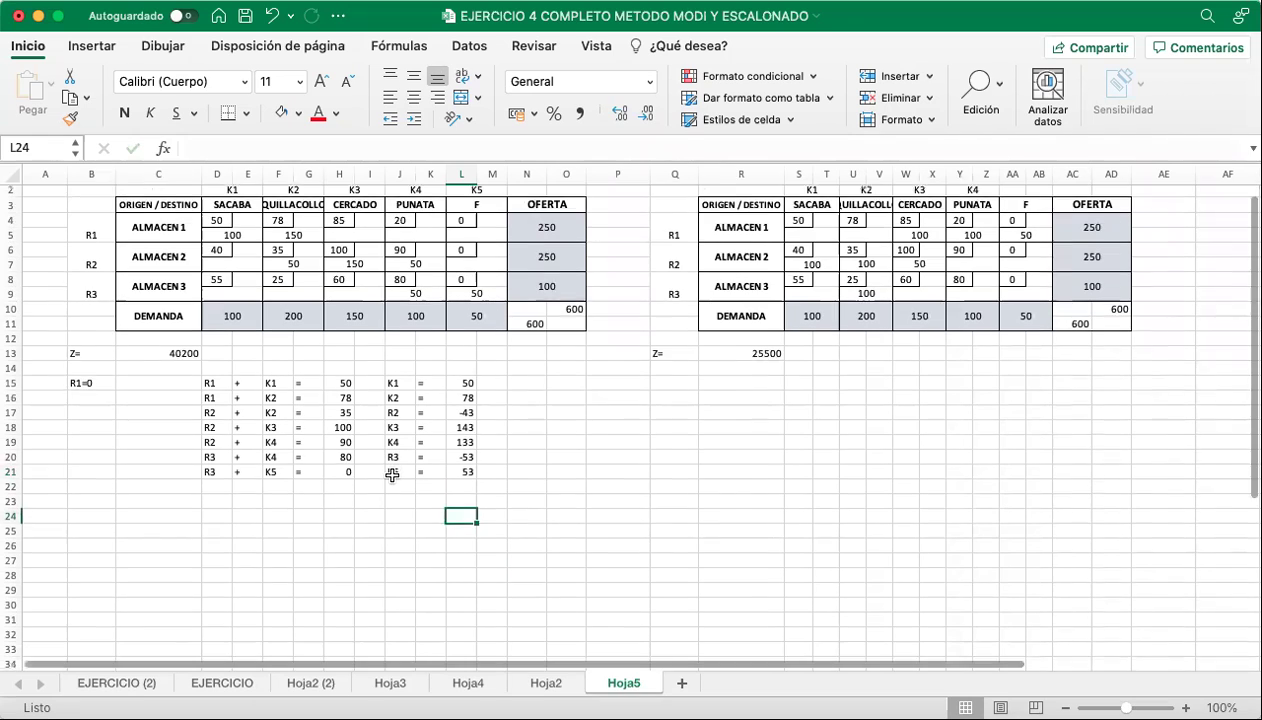
left_click_drag(392, 373, 462, 461)
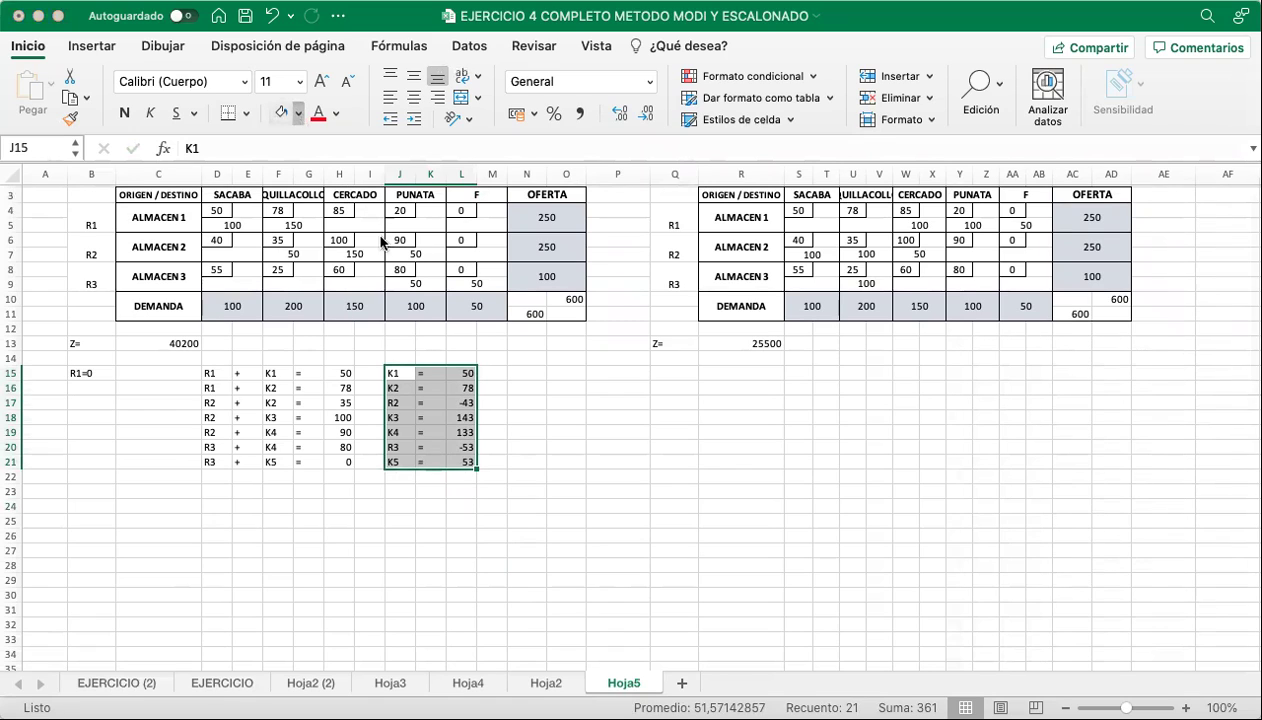
left_click(512, 424)
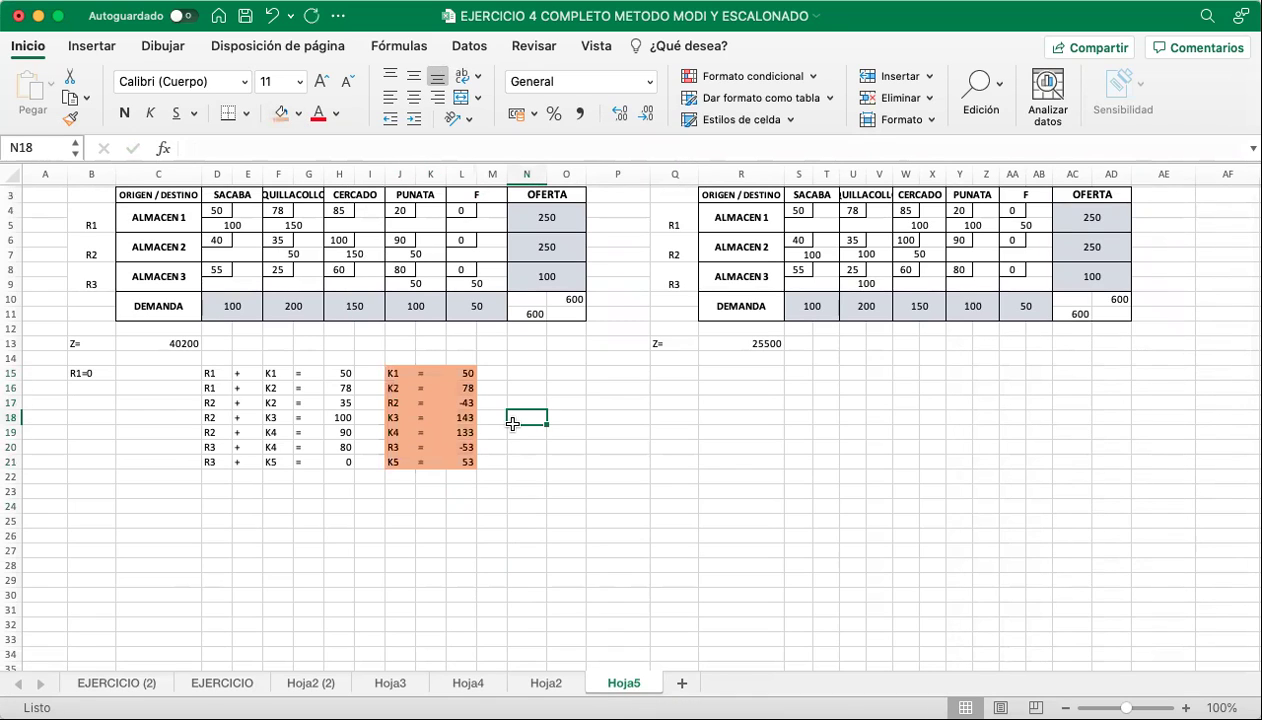
List the unallocated ALMACEN 1 cells of the NOROESTE table as C13, C14 and C15 in D25:D27.
left_click(304, 488)
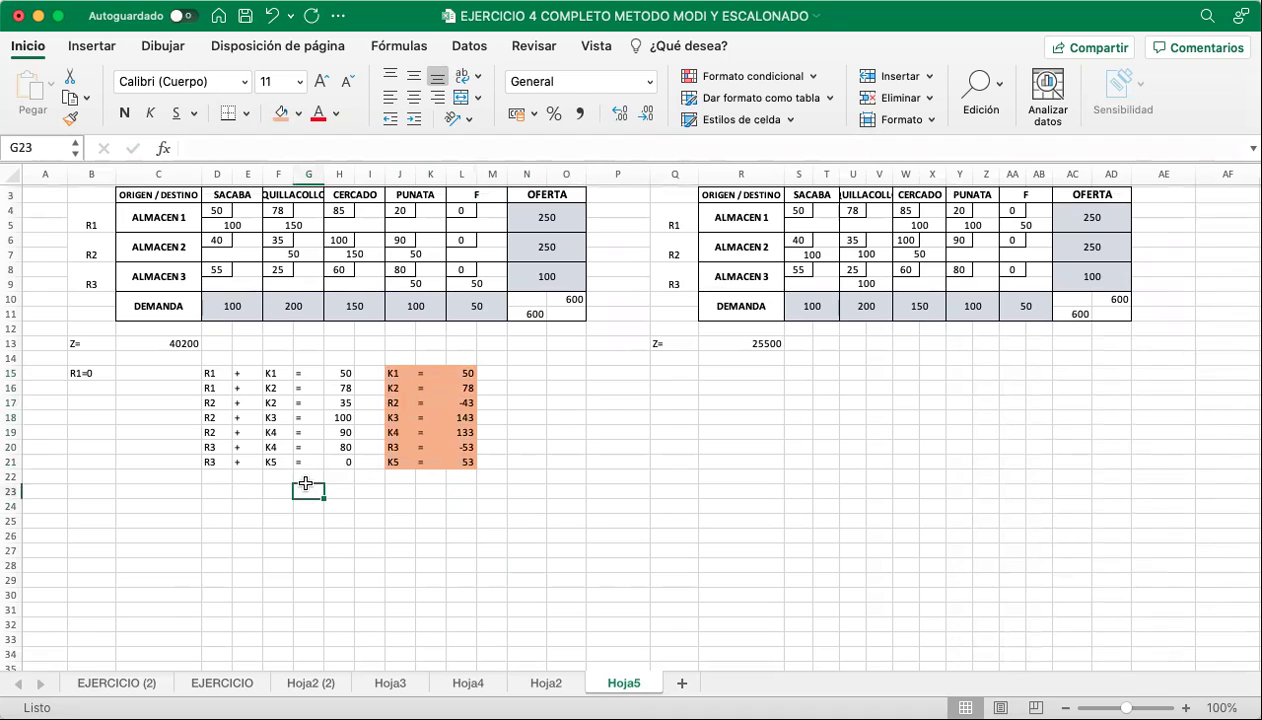
scroll(234, 487, "up", 2)
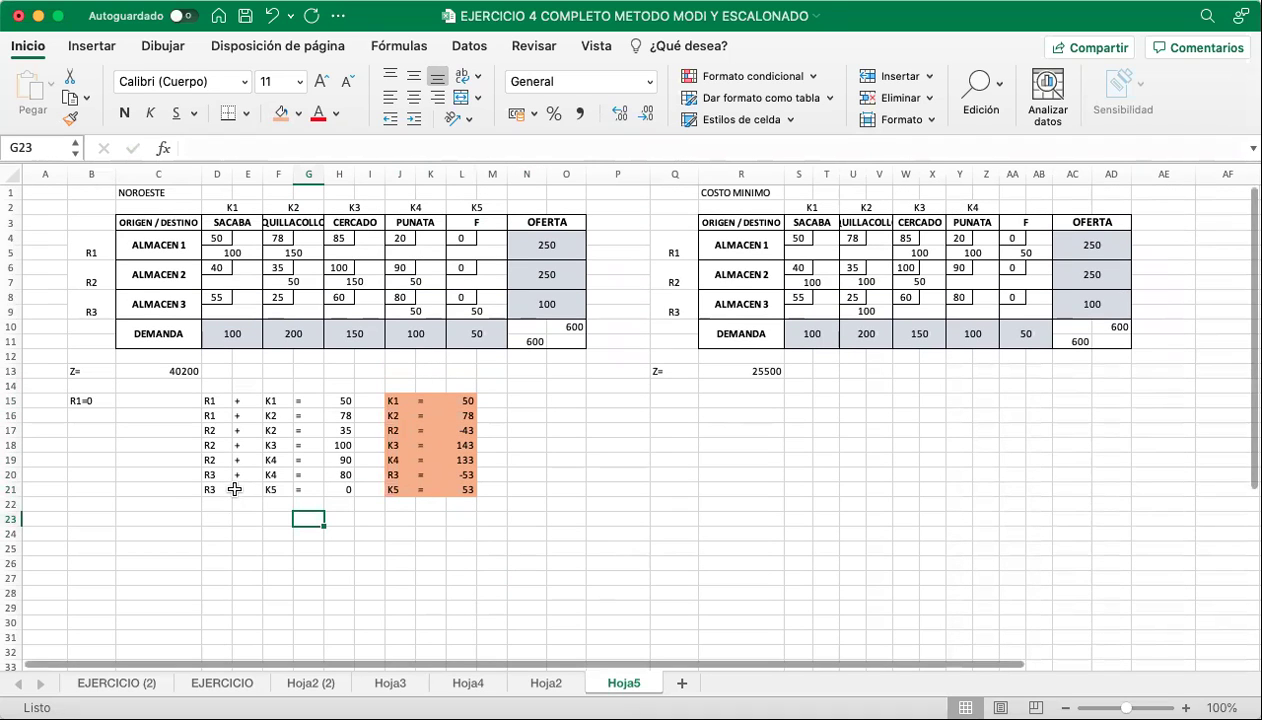
left_click(339, 234)
left_click_drag(339, 234, 470, 254)
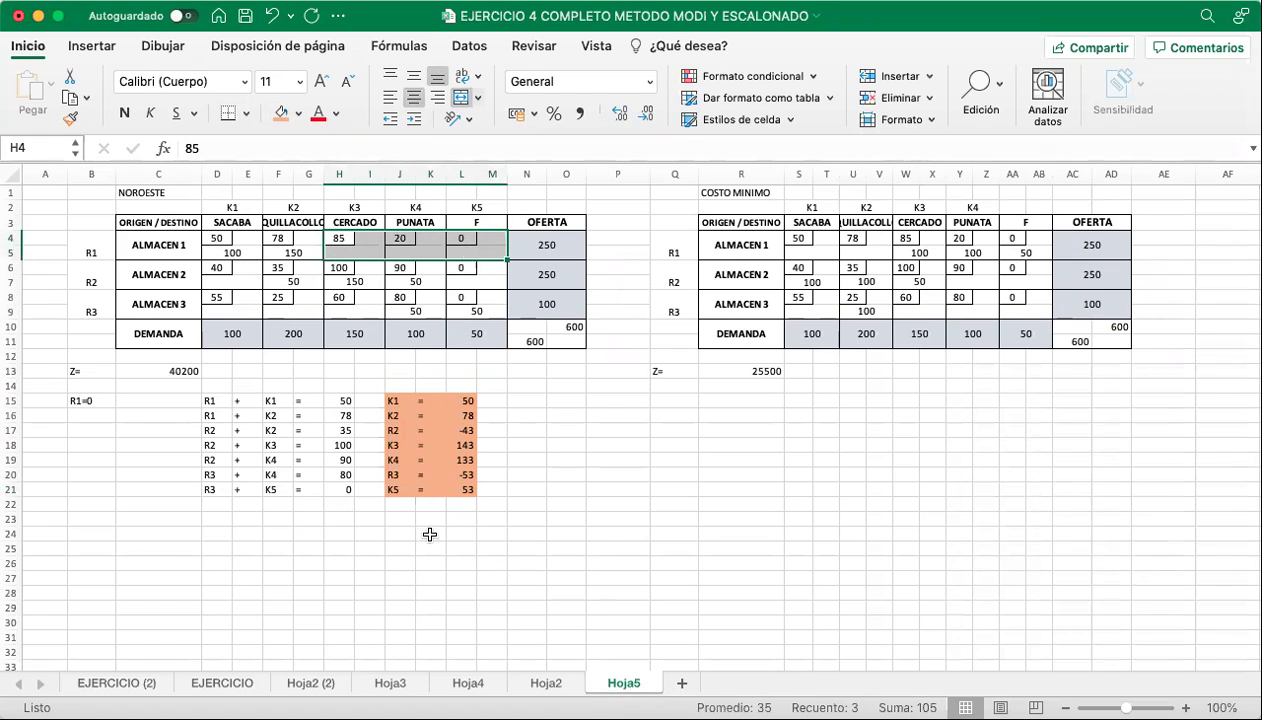
left_click(217, 519)
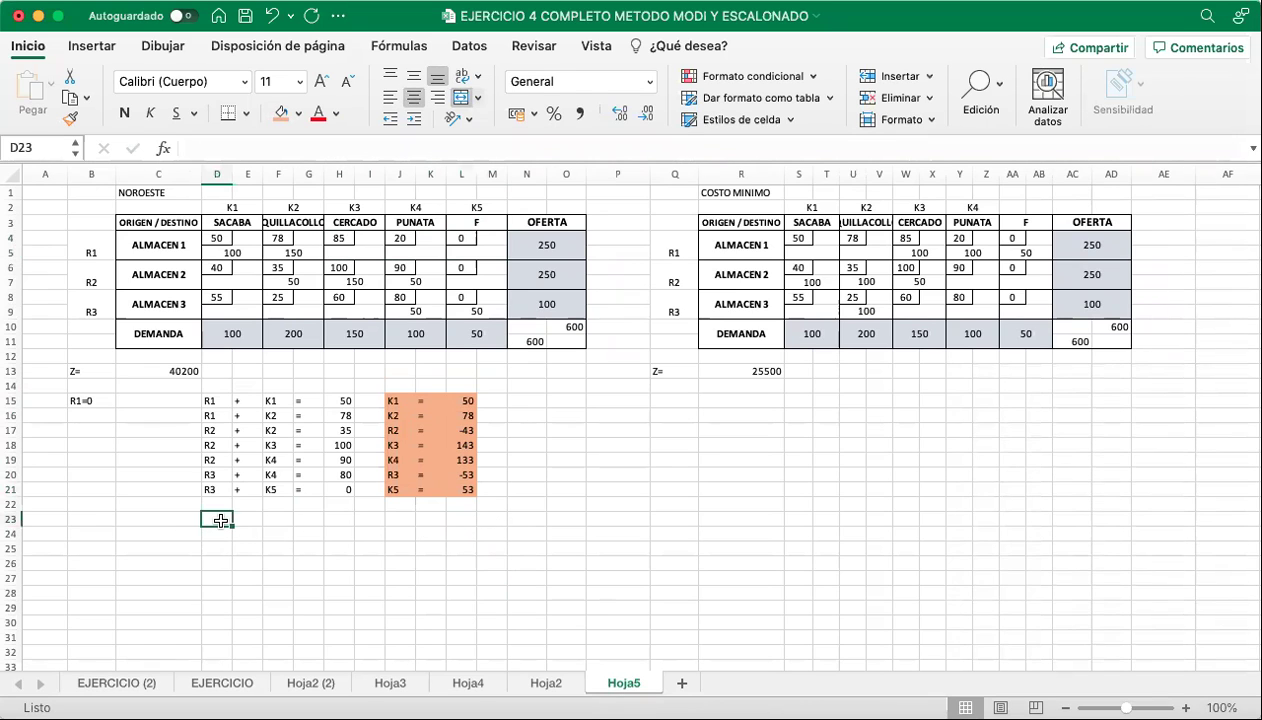
left_click(214, 537)
left_click(217, 547)
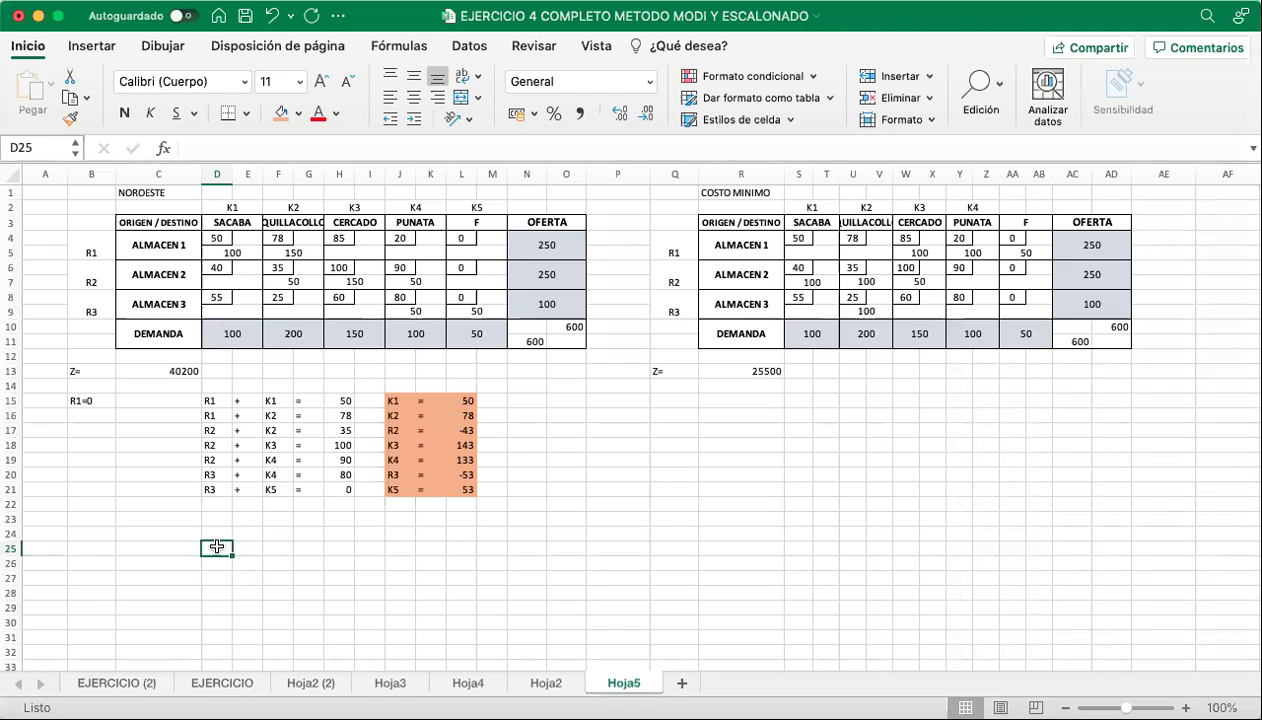
type("C")
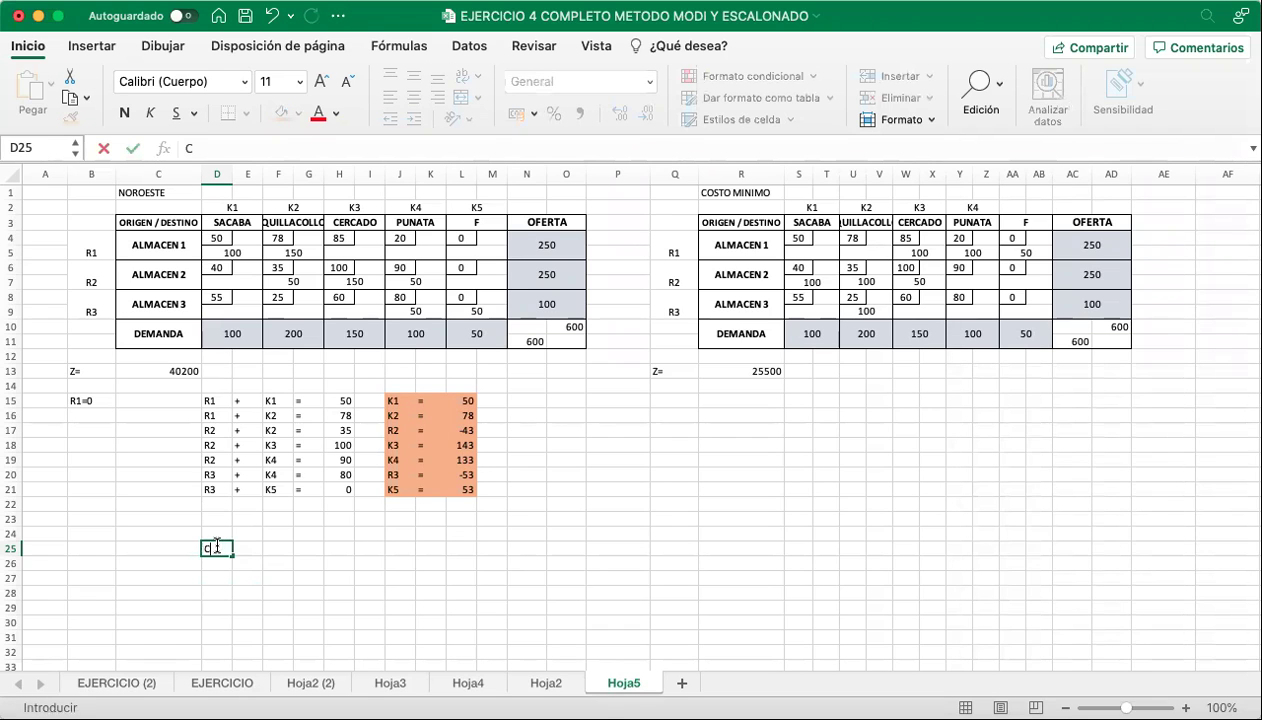
type("13")
key("Return")
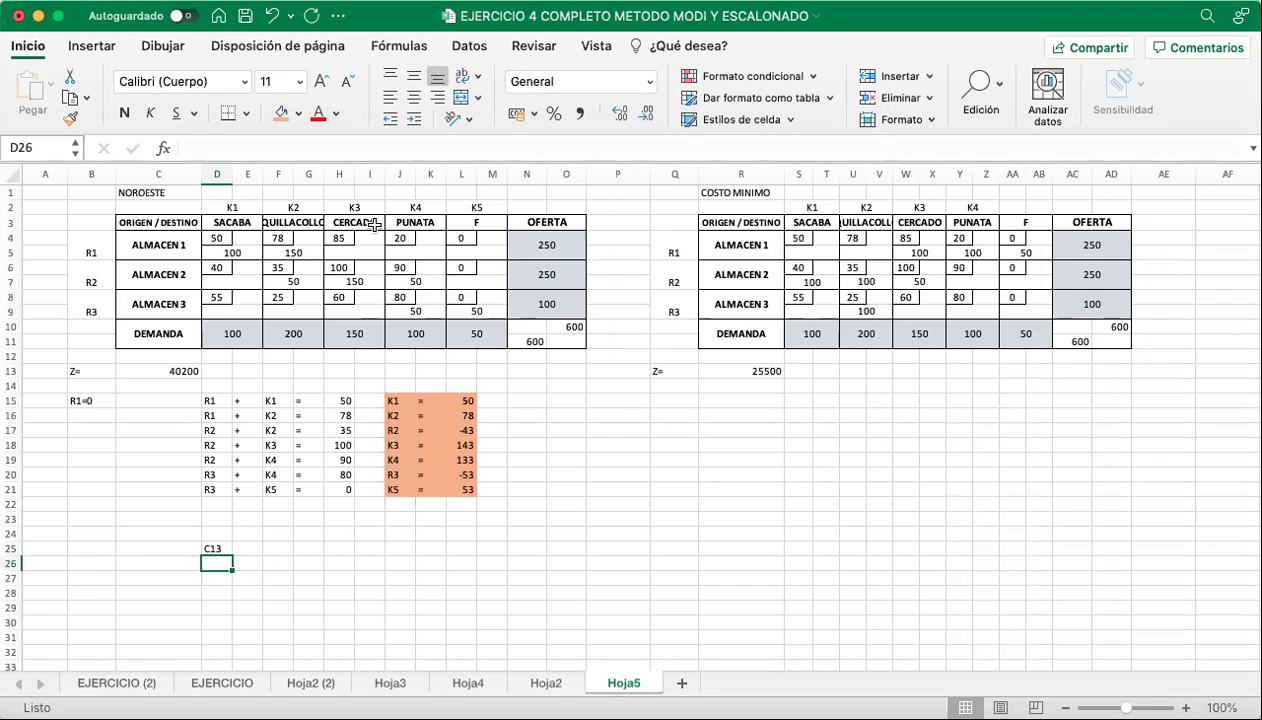
type("C13")
key("BackSpace")
type("4")
key("Return")
type("C15")
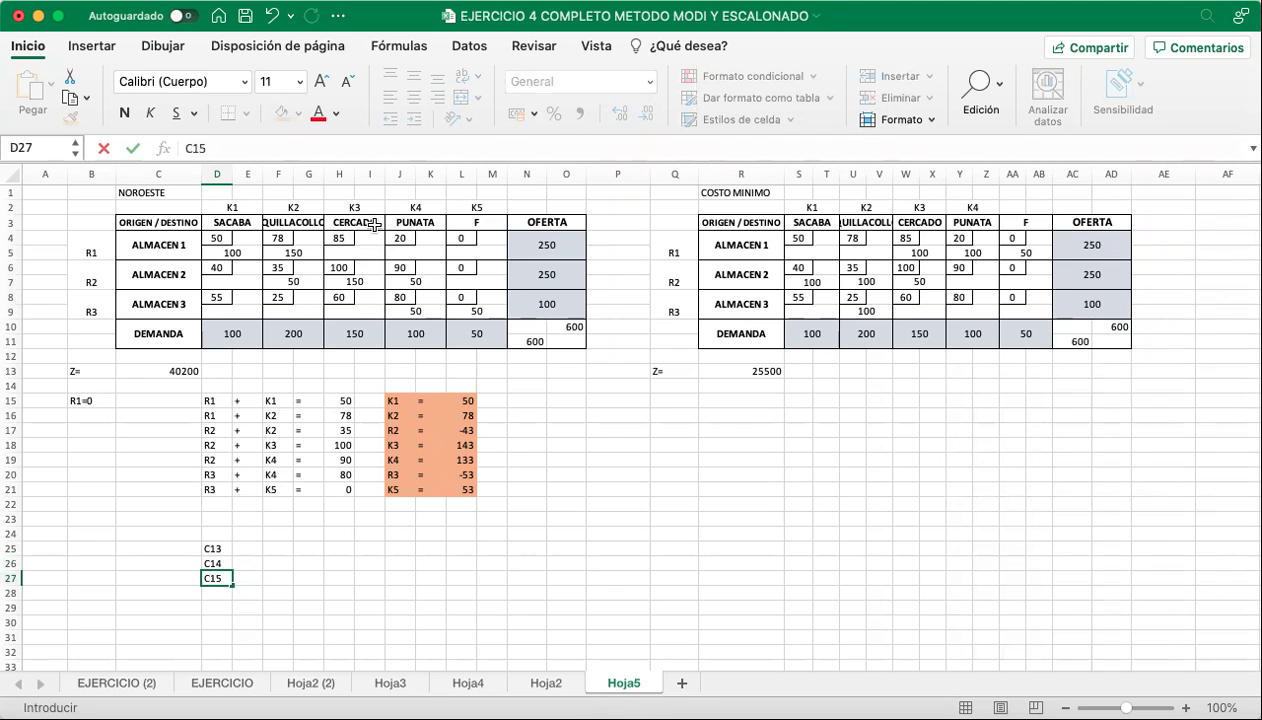
key("Return")
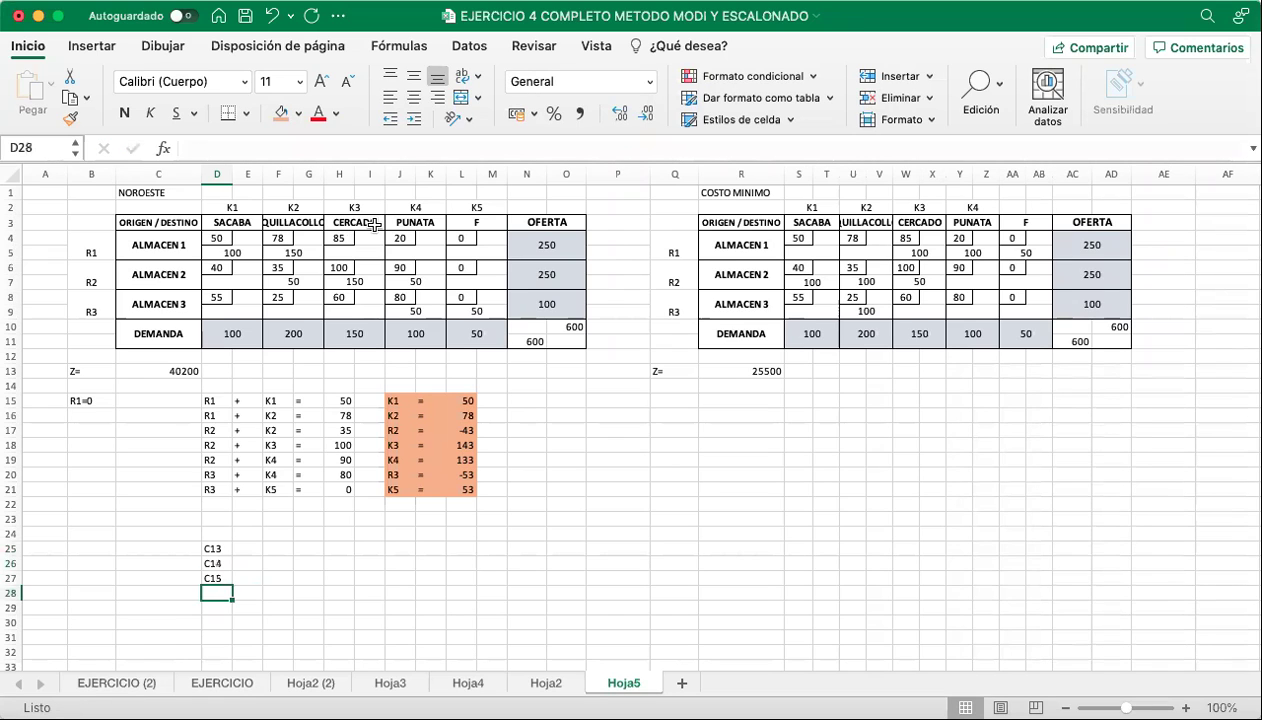
Add the unallocated ALMACEN 2 cells C21 and C25 to the list in D28:D29.
type("C2")
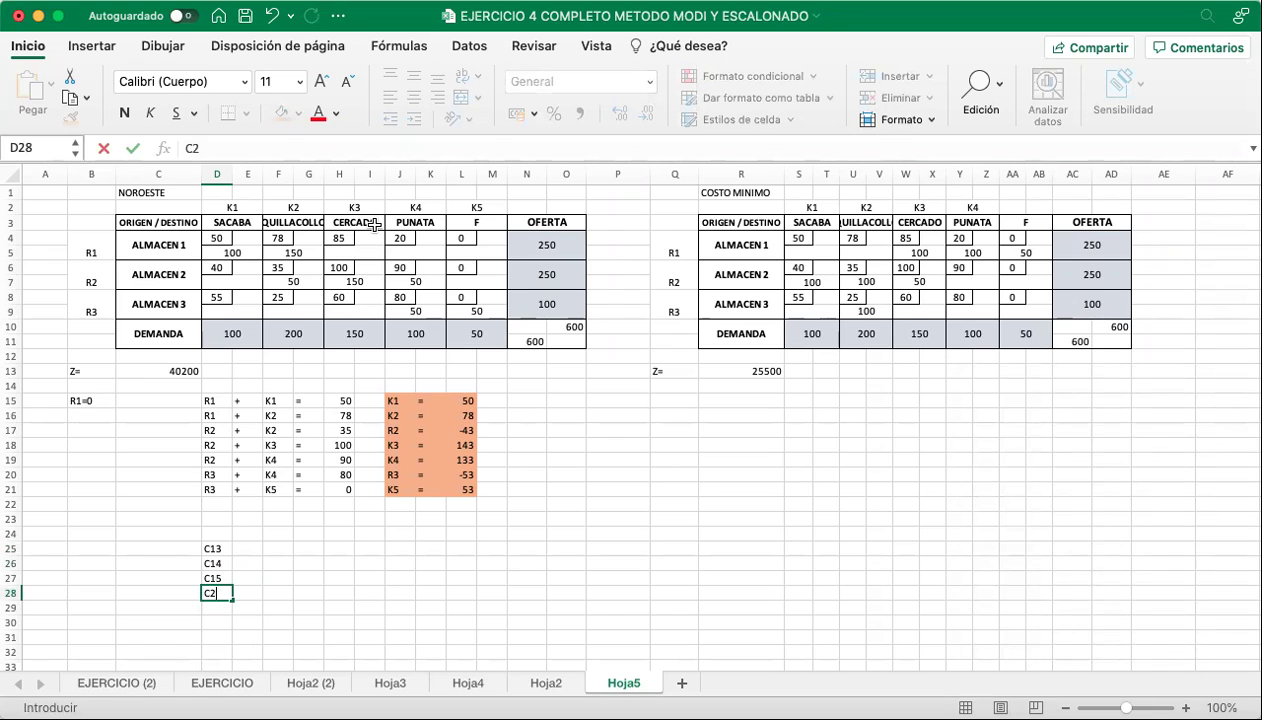
type("1")
key("Return")
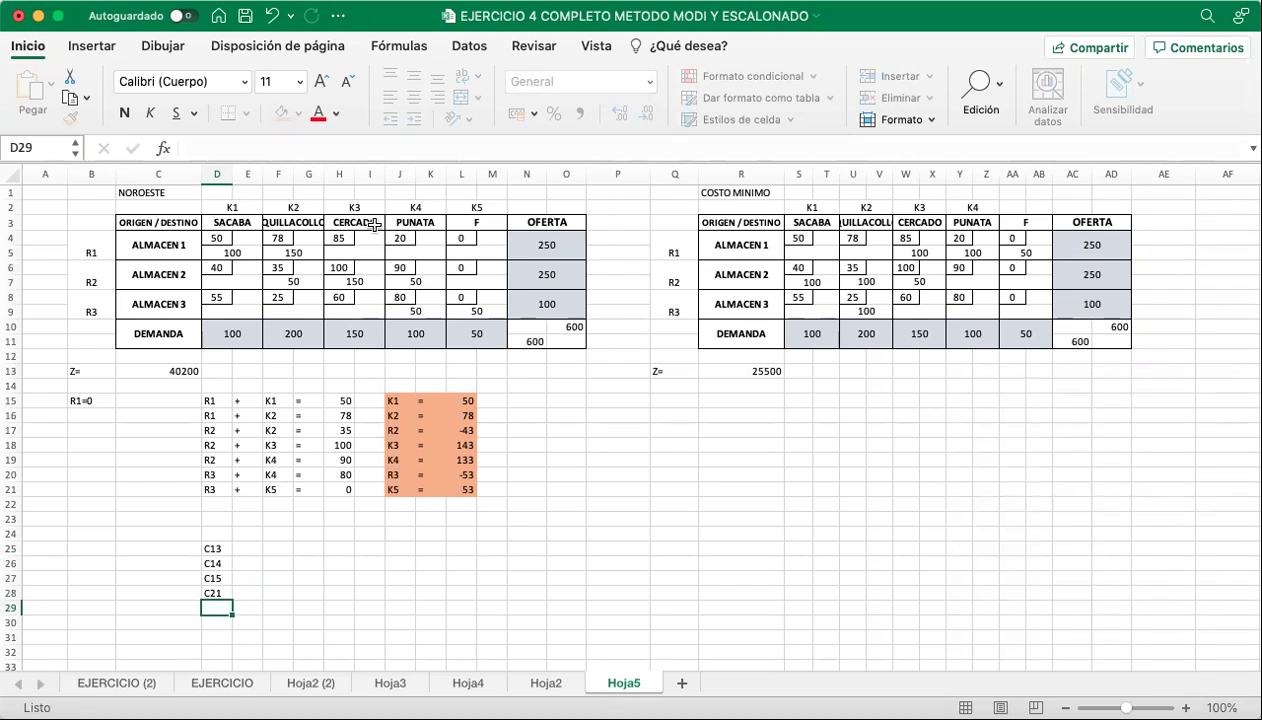
type("C21")
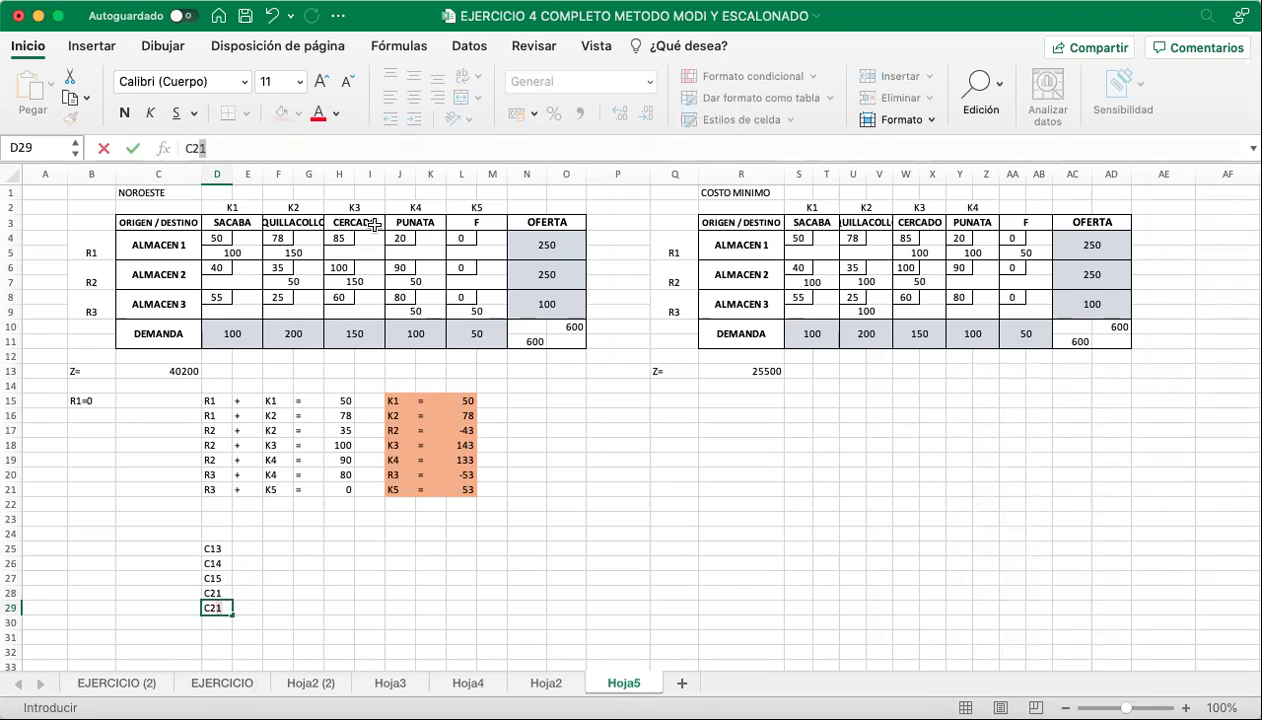
key("BackSpace")
type("5")
key("Return")
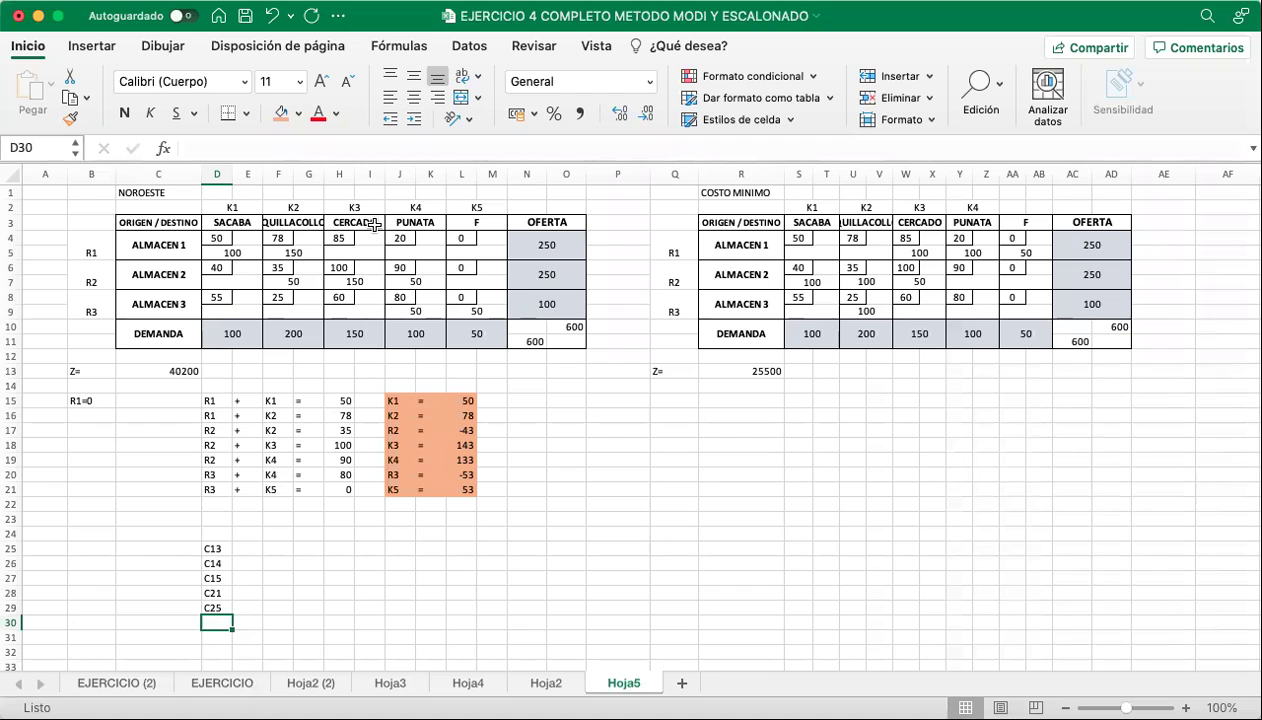
Add the unallocated ALMACEN 3 cells C31, C32 and C33 to the list in D30:D32.
type("C3")
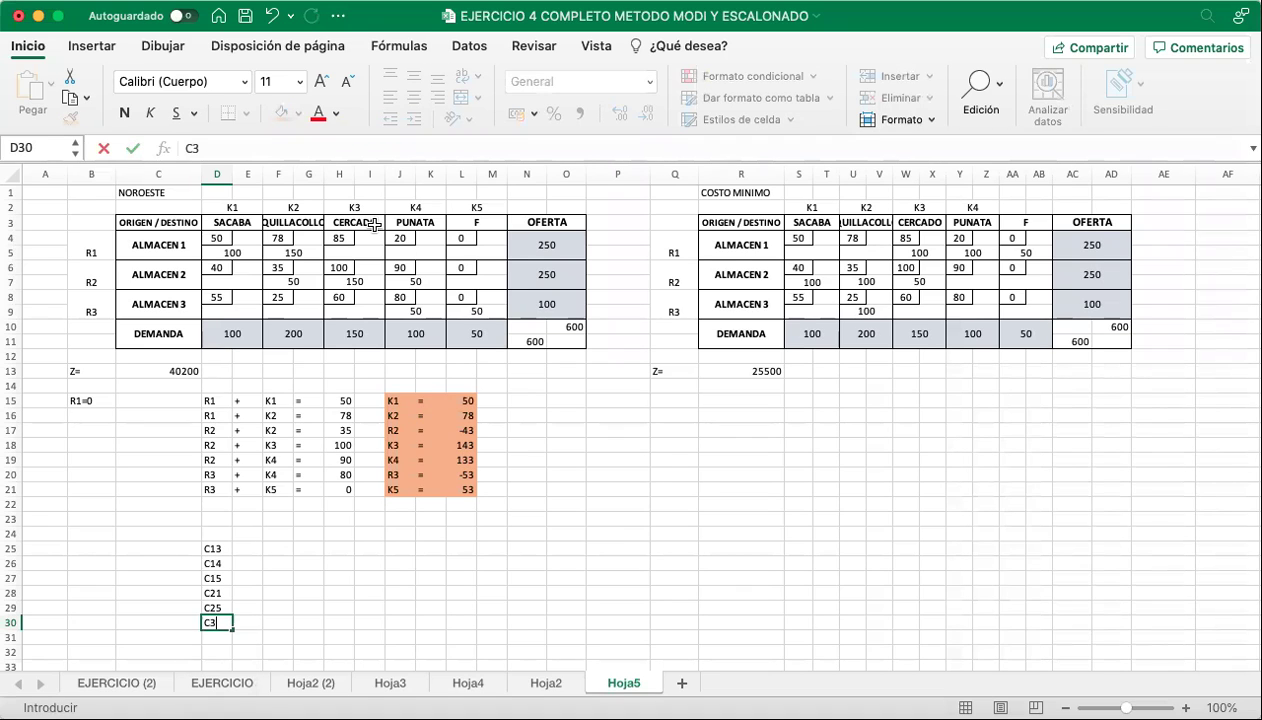
type("1")
key("Return")
type("C32")
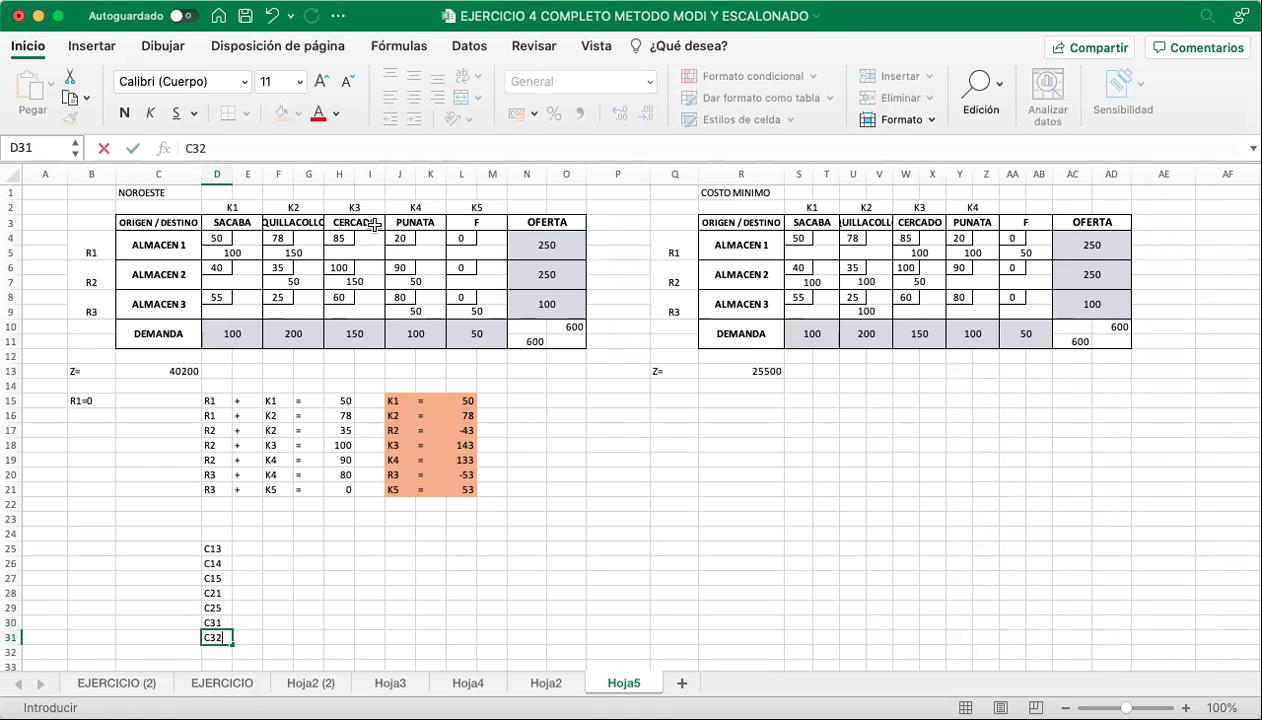
key("Return")
type("C")
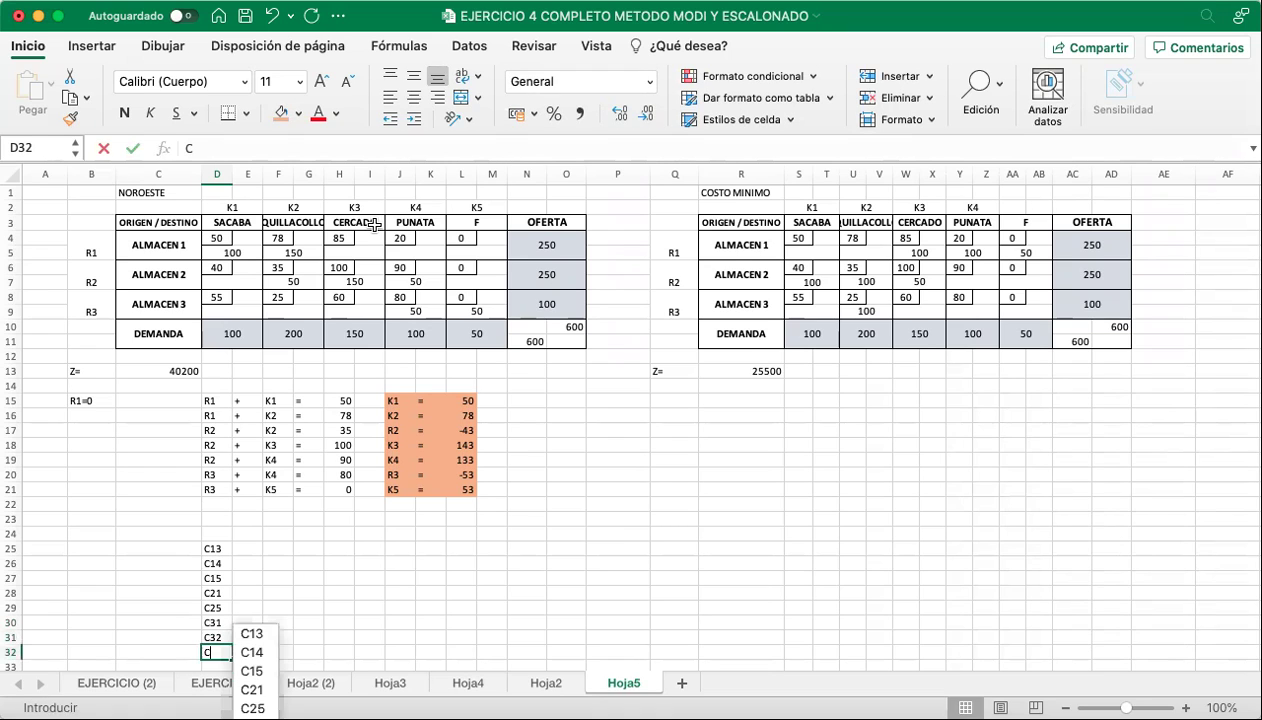
type("33")
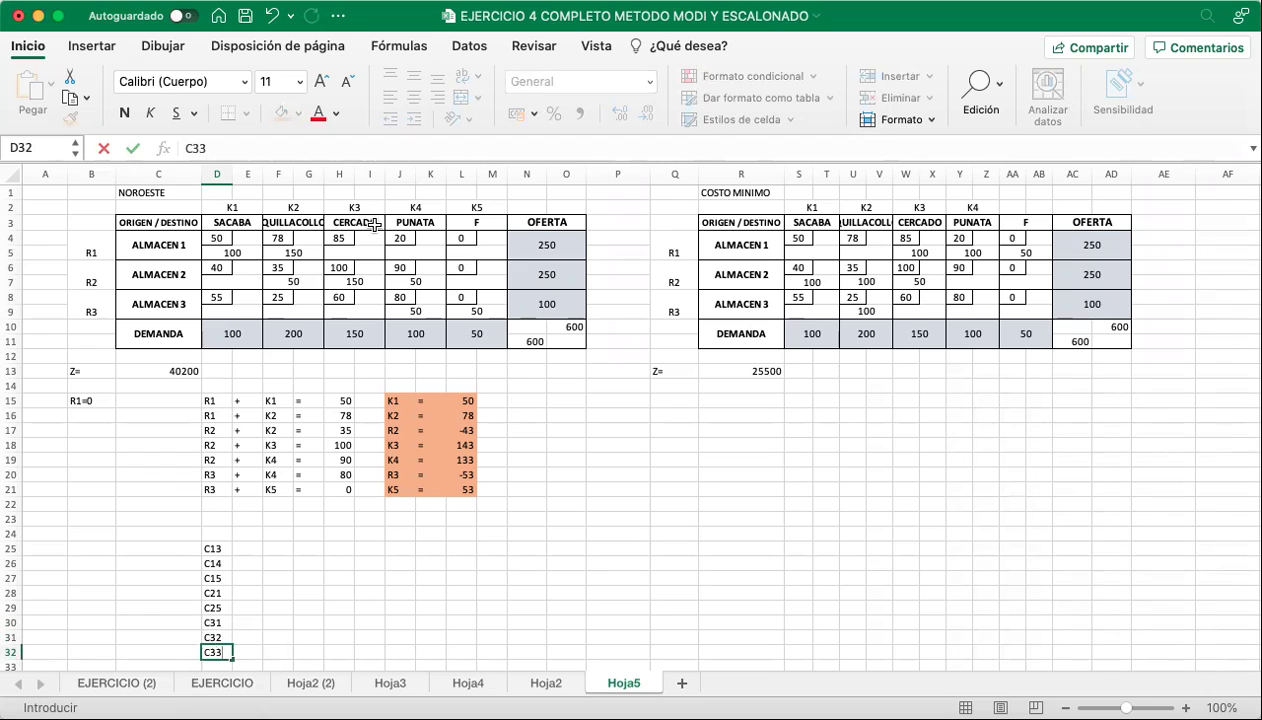
key("Return")
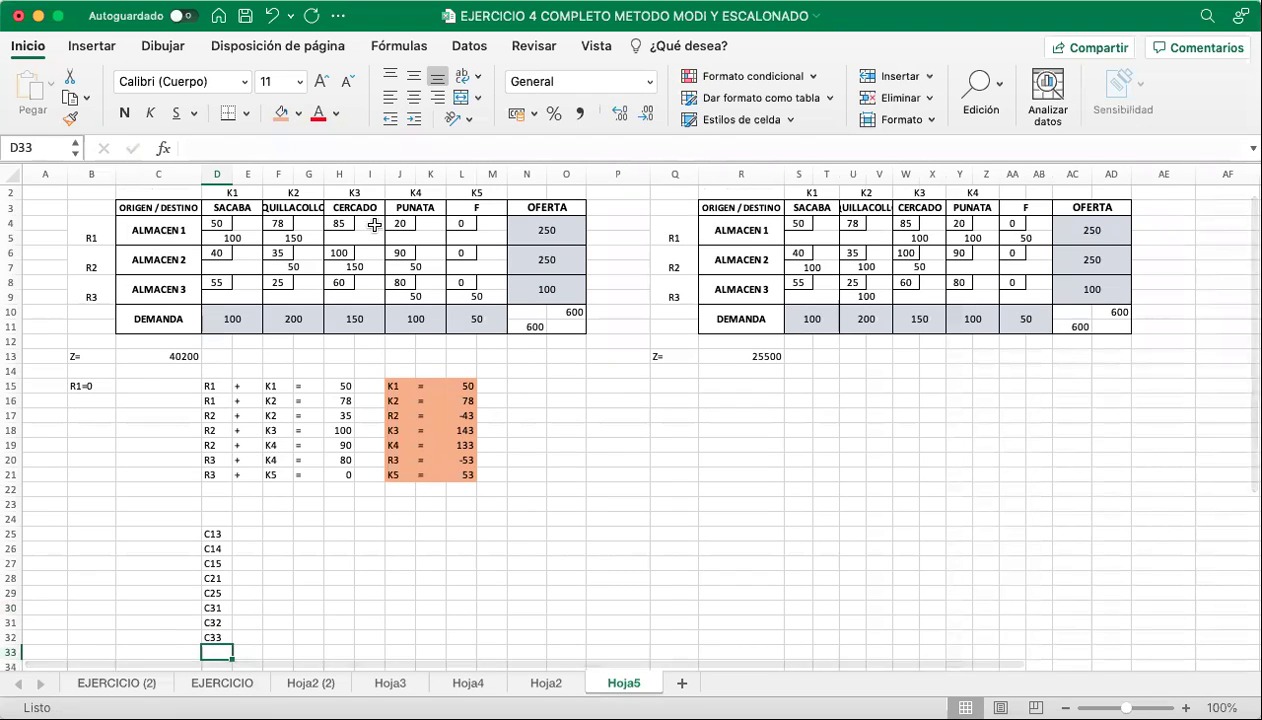
Review the list of unallocated cells against the NOROESTE table and the solved R and K values.
scroll(339, 522, "down", 2)
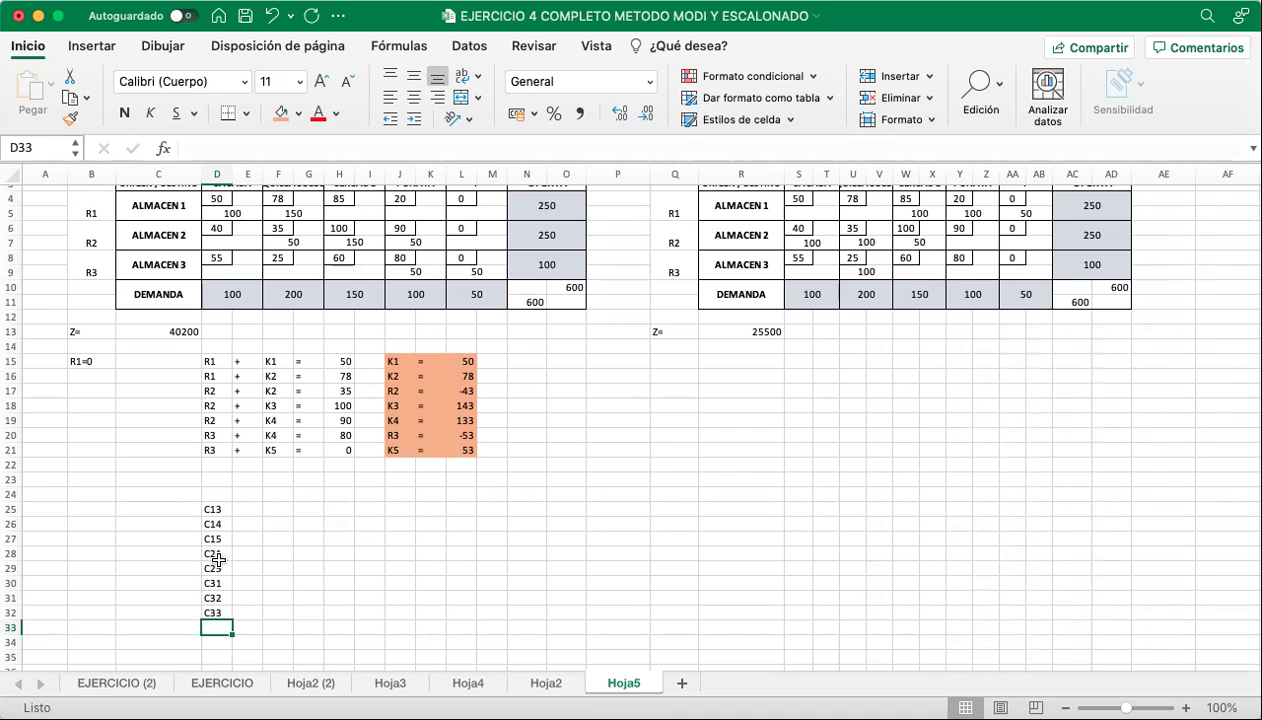
left_click(292, 580)
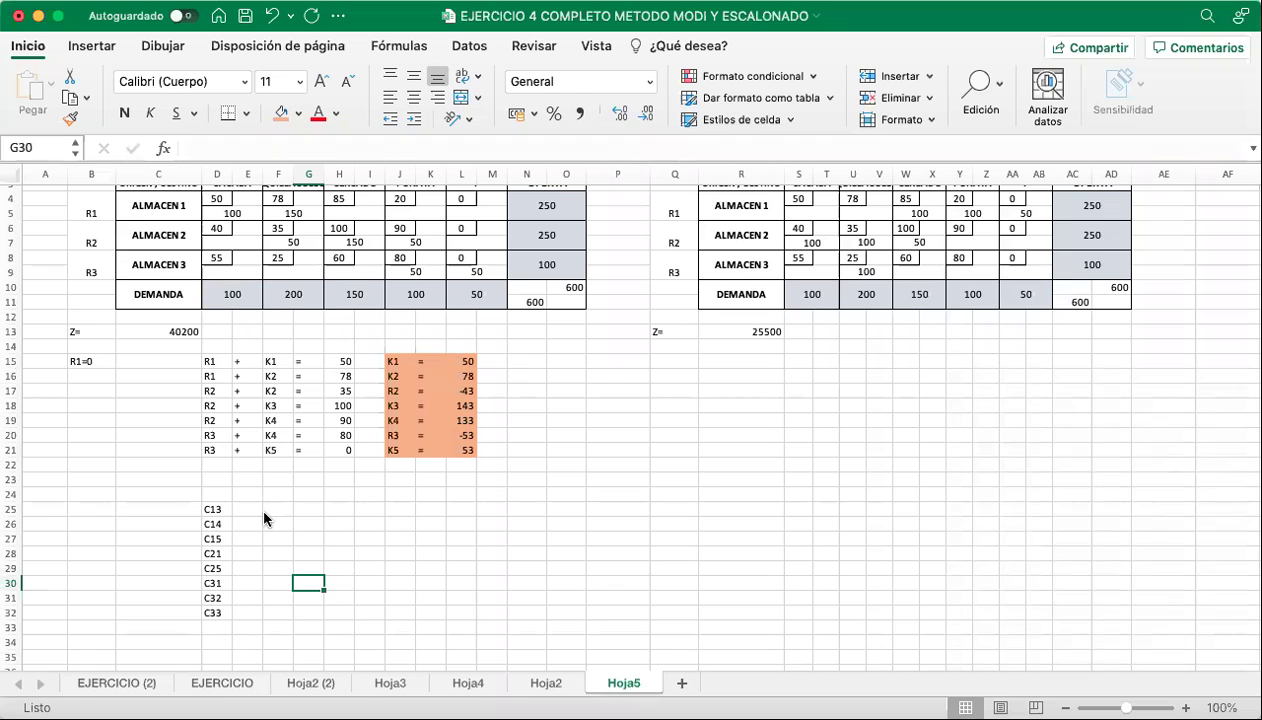
scroll(262, 510, "up", 3)
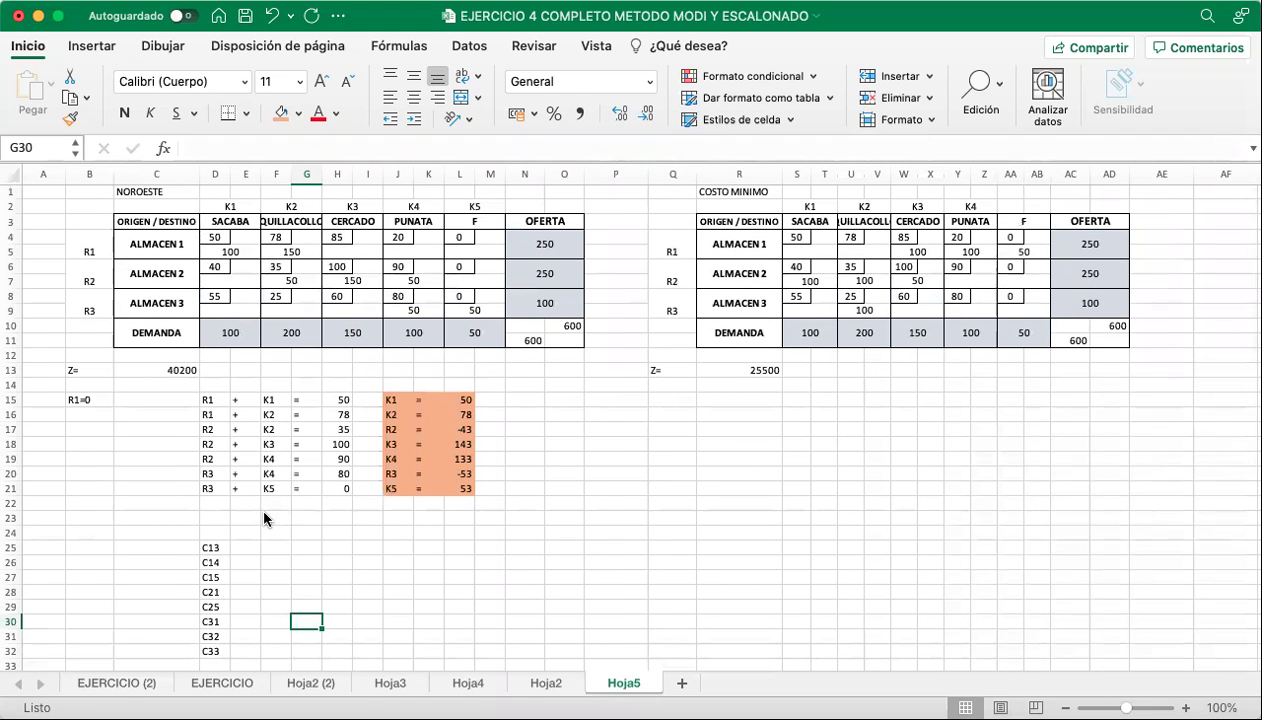
scroll(264, 517, "up", 1)
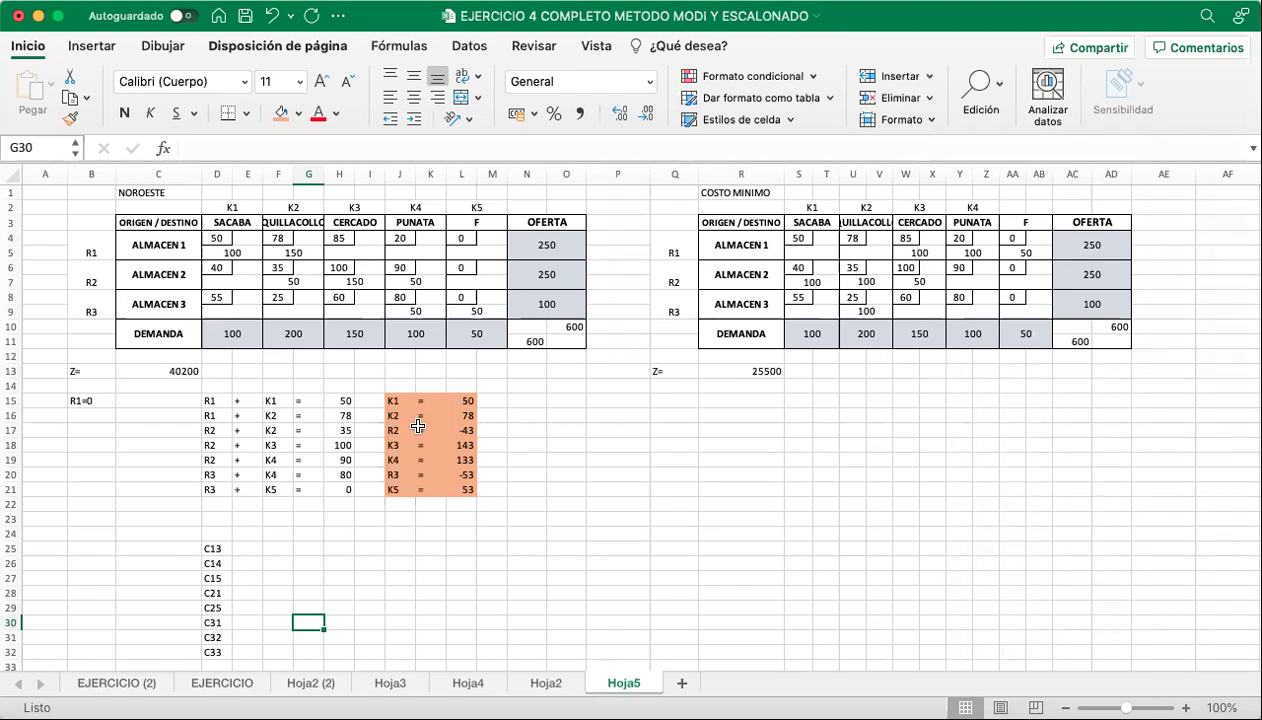
left_click(255, 546)
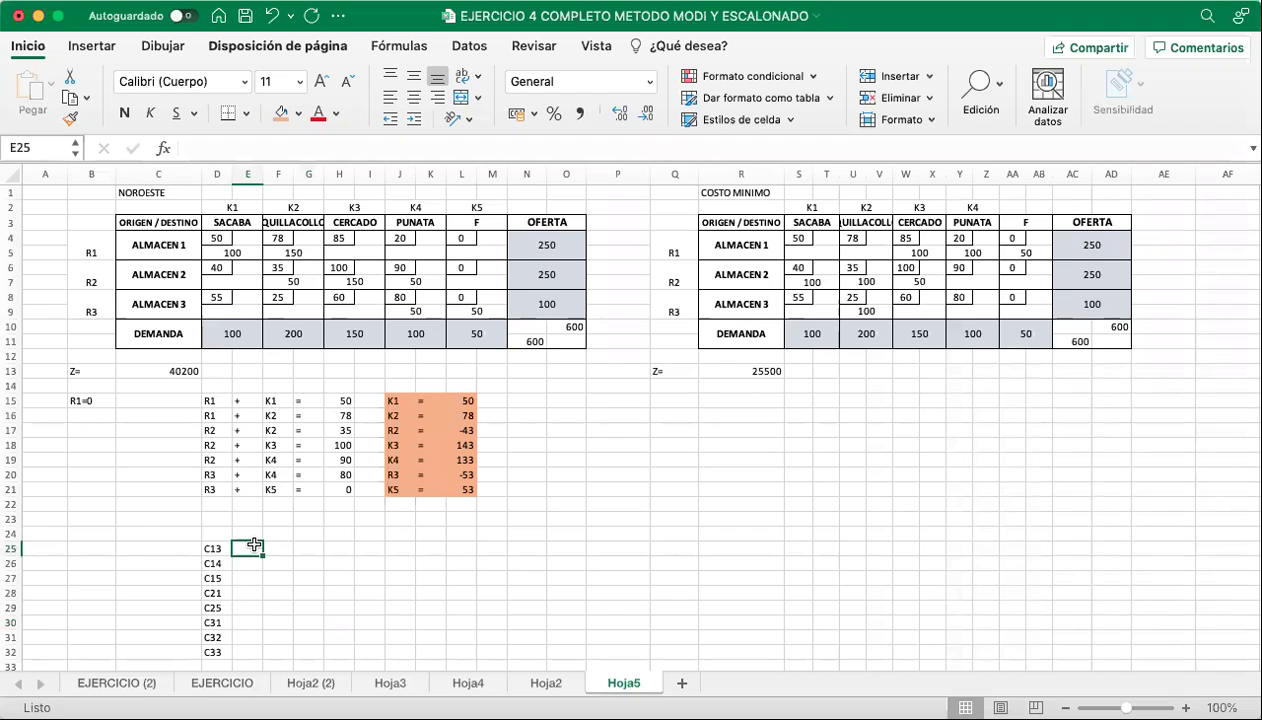
scroll(255, 546, "down", 2)
scroll(255, 546, "up", 2)
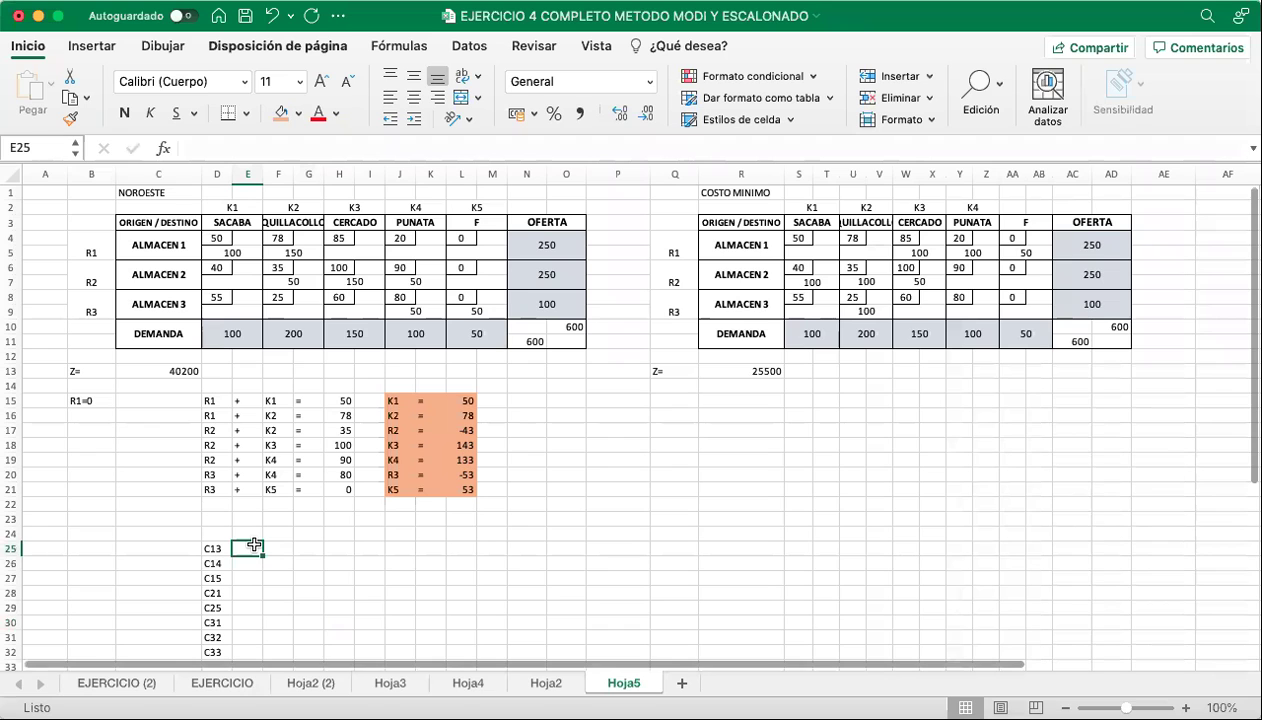
scroll(255, 546, "down", 3)
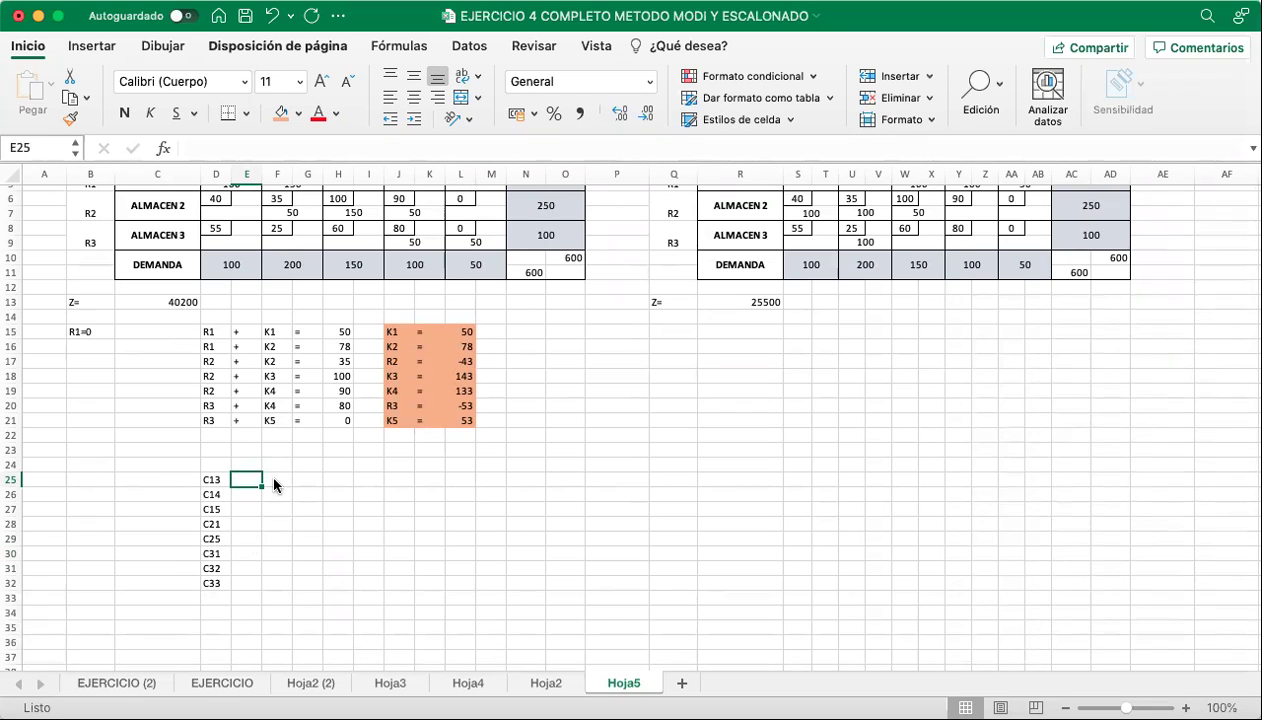
Enter R1 in F25:F27 as the row variable for cells C13, C14 and C15.
left_click(286, 509)
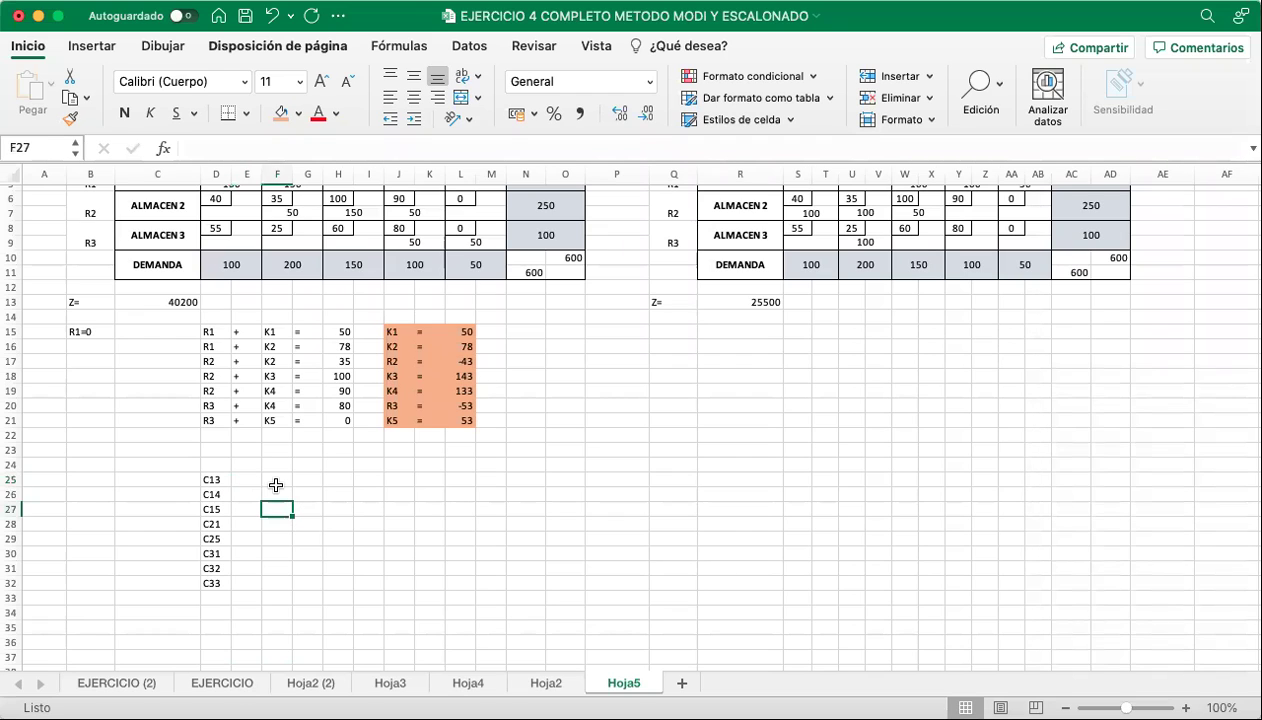
left_click(280, 480)
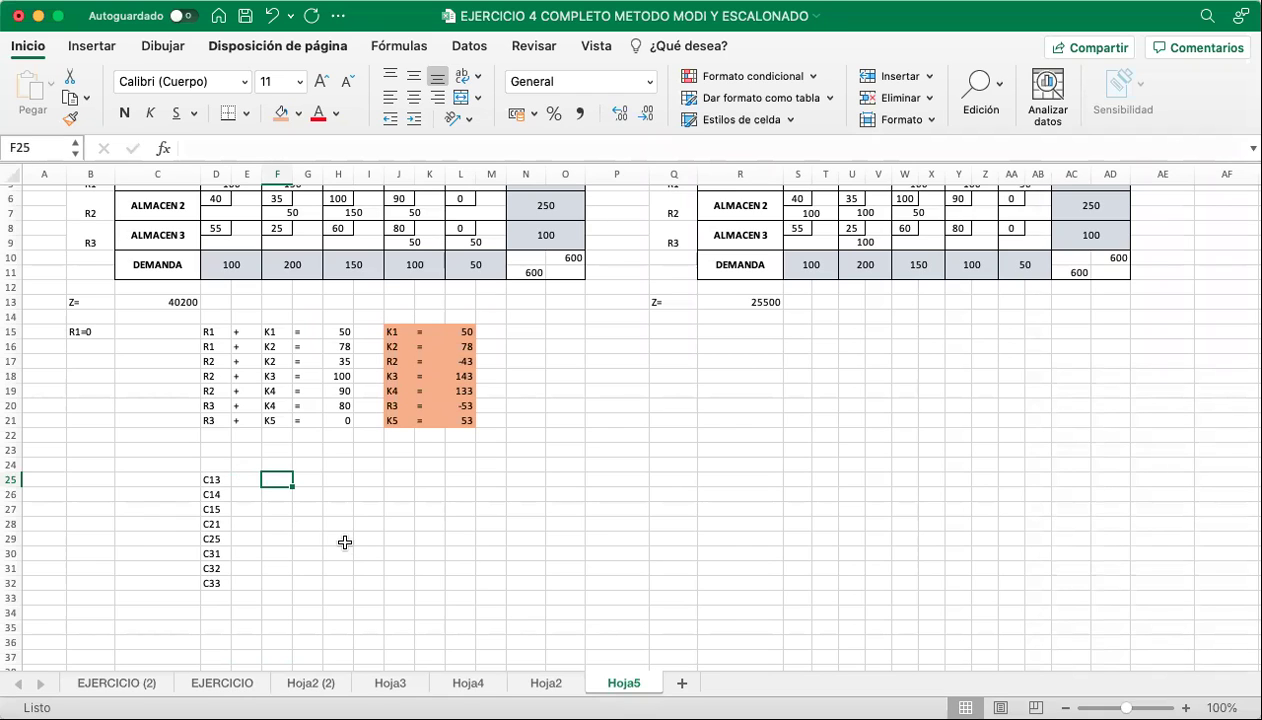
type("R")
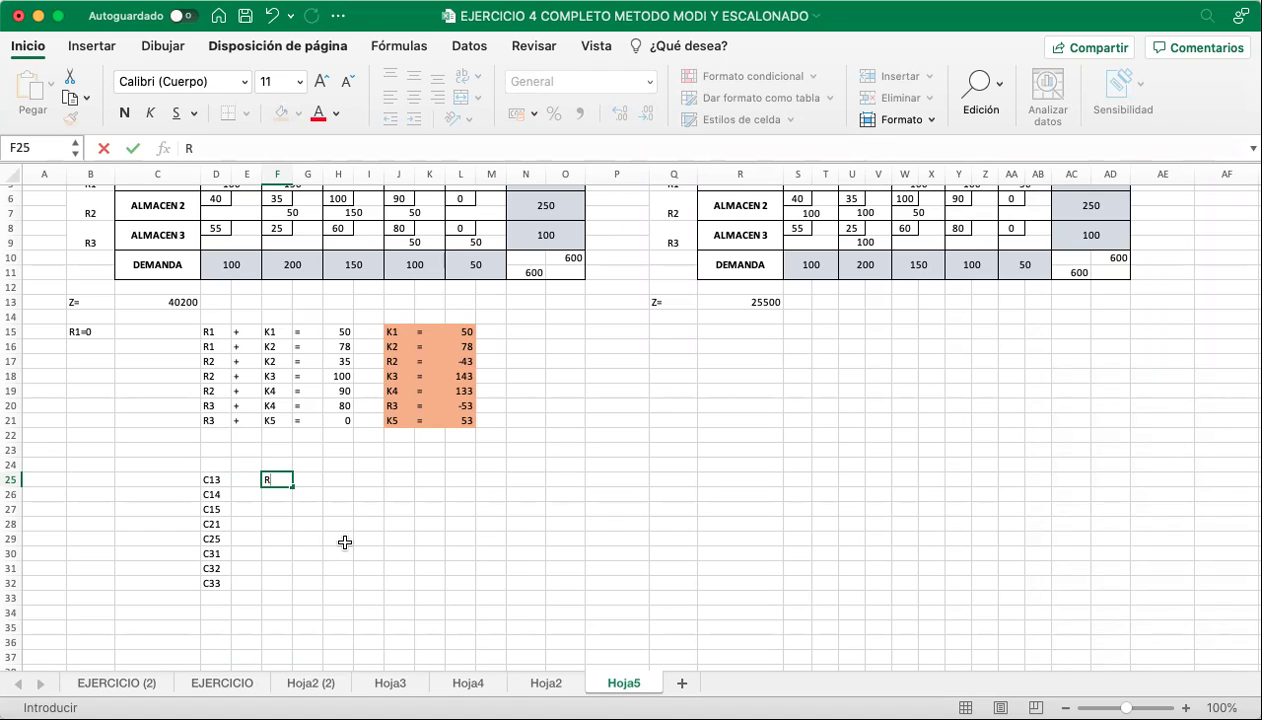
type("1")
key("Return")
type("R1")
key("Return")
type("R1")
key("Return")
Enter R2 in F28:F29 and R3 in F30:F32 as the row variables for the ALMACEN 2 and ALMACEN 3 cells.
type("R2")
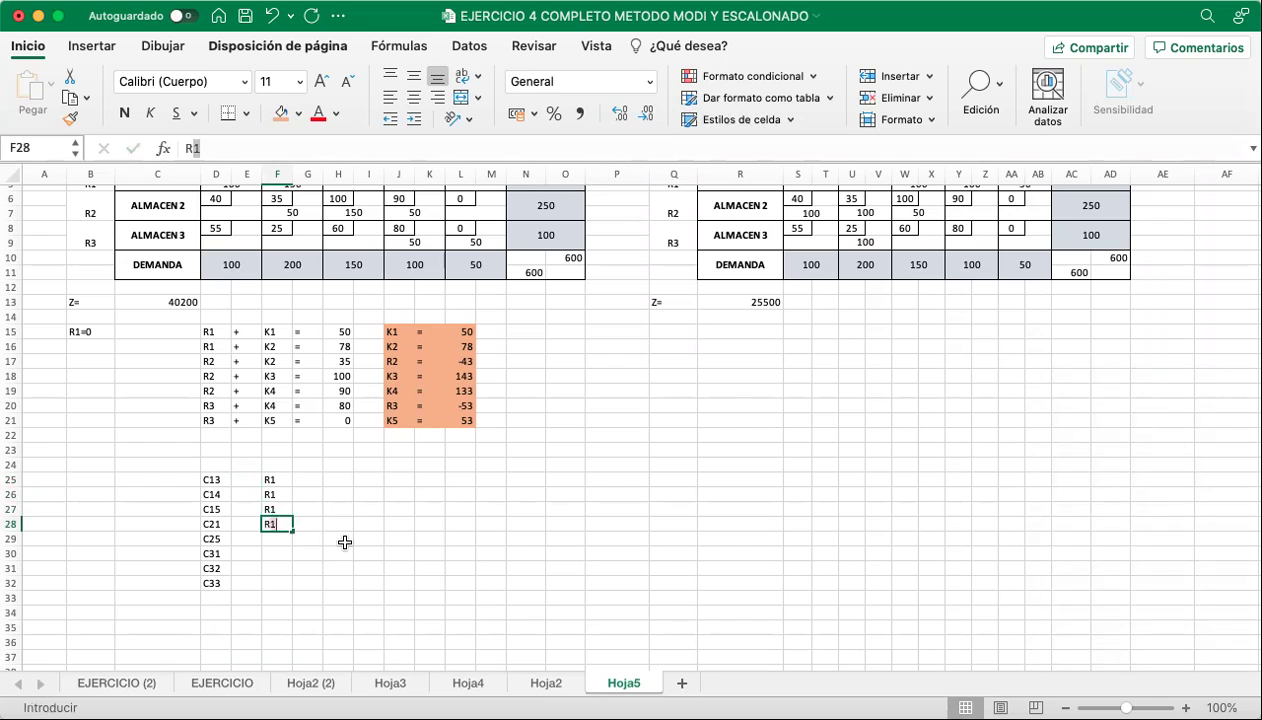
key("Return")
type("R2")
key("Return")
type("R3")
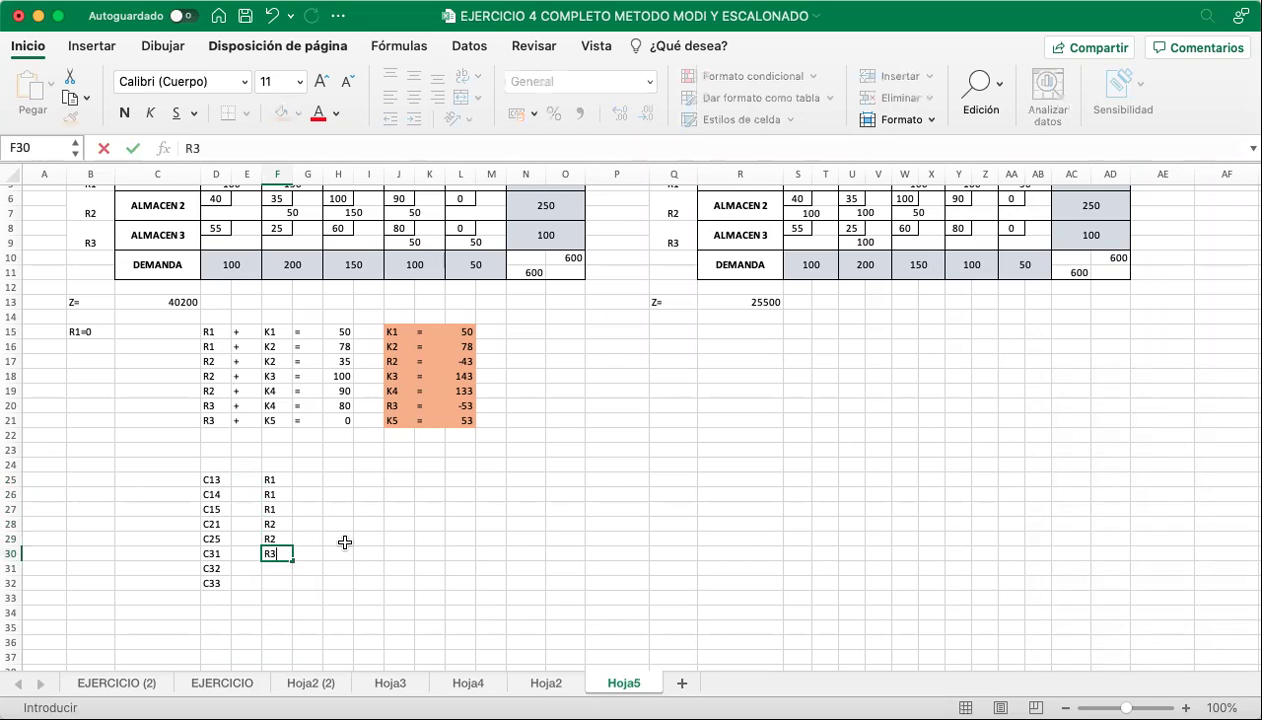
key("Return")
type("R3")
key("Return")
type("R")
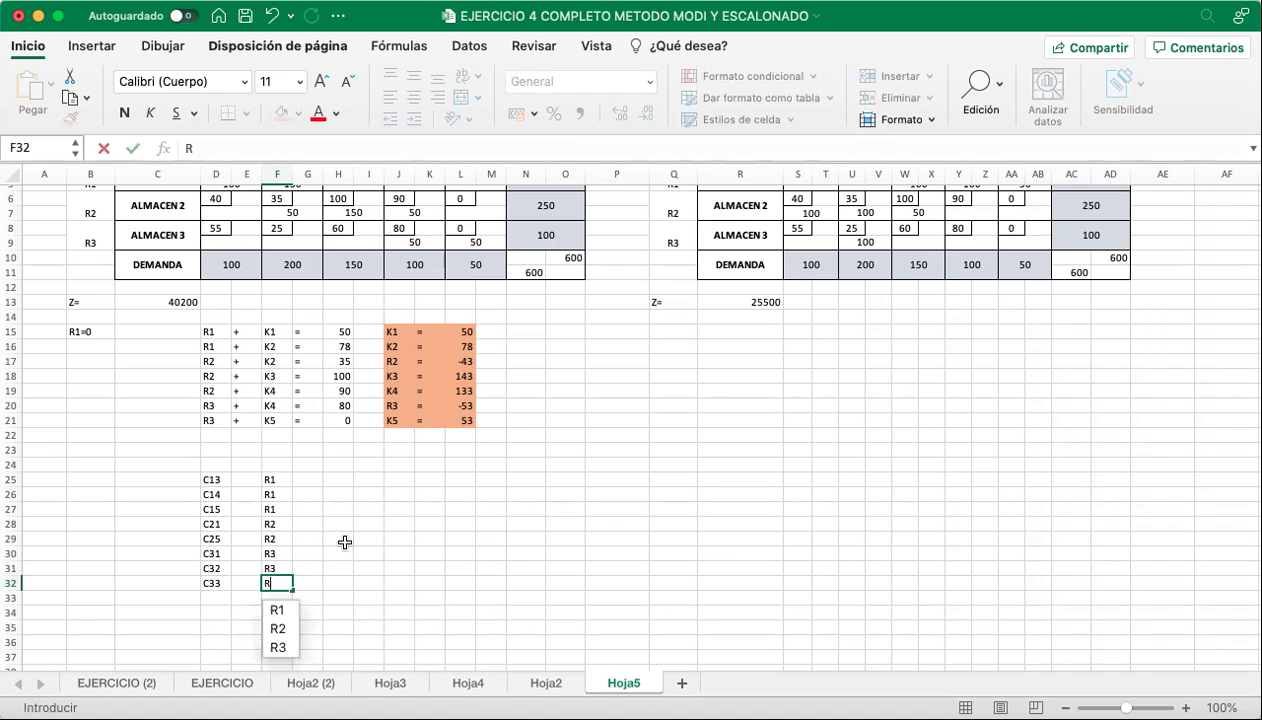
type("3")
Enter K3, K4 and K5 in H25:H27 as the column variables for cells C13, C14 and C15.
key("Right")
key("Right")
key("Up")
key("Up")
key("Up")
key("Up")
key("Up")
key("Up")
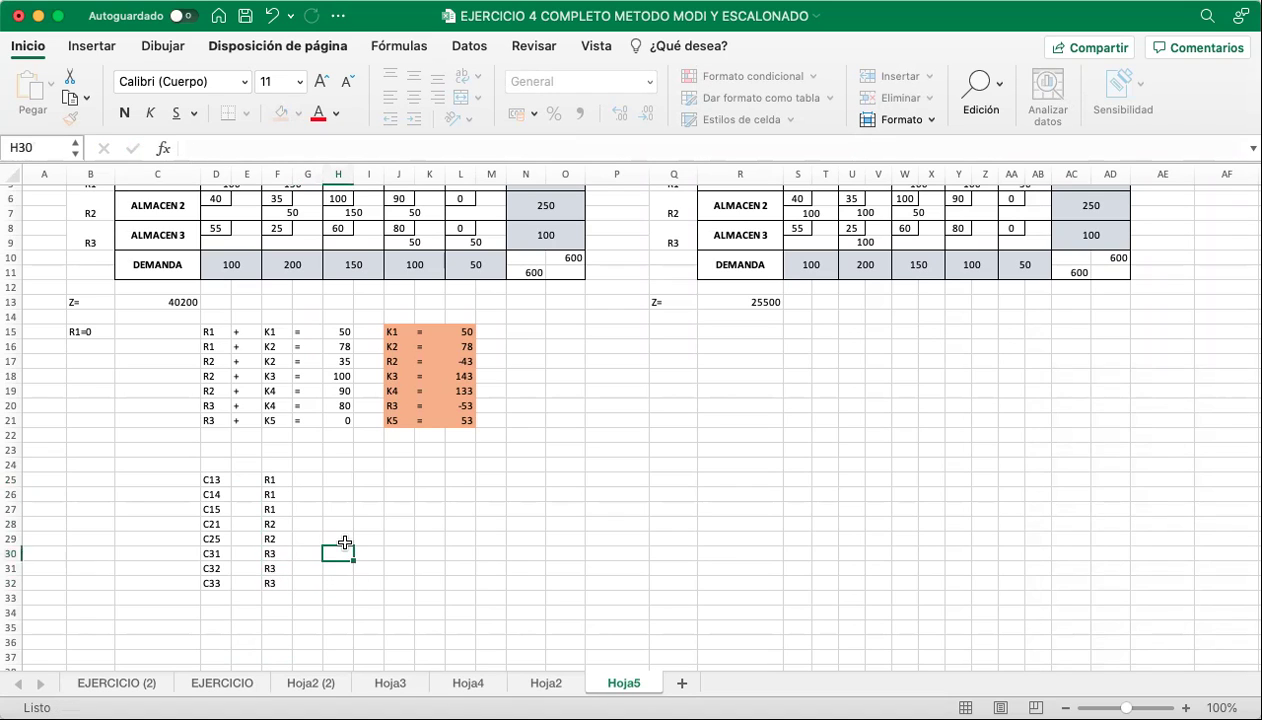
key("Up")
type("K3")
key("Return")
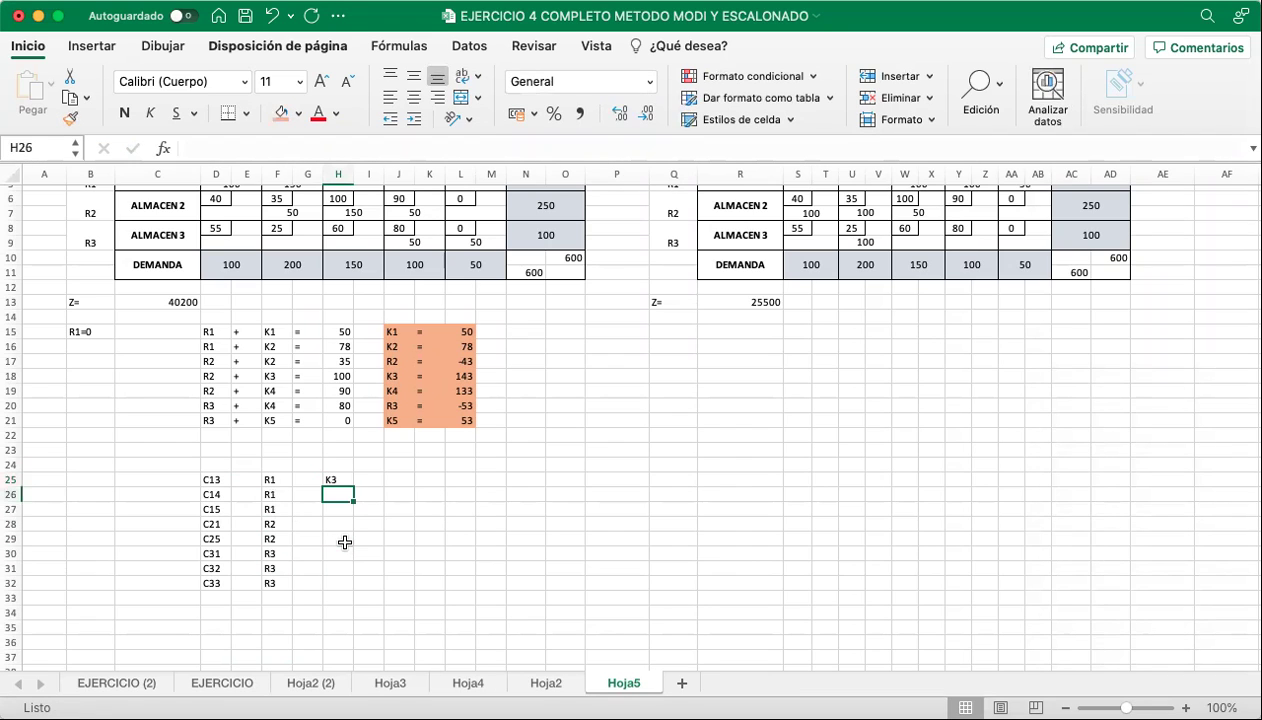
type("K4")
key("Return")
type("K5")
key("Return")
Enter the column variables K1, K5, K1, K2 and K3 in H28:H32 for the remaining unallocated cells.
type("K1")
key("Return")
type("K5")
key("Return")
type("K1")
key("Return")
type("K2")
key("Return")
type("K")
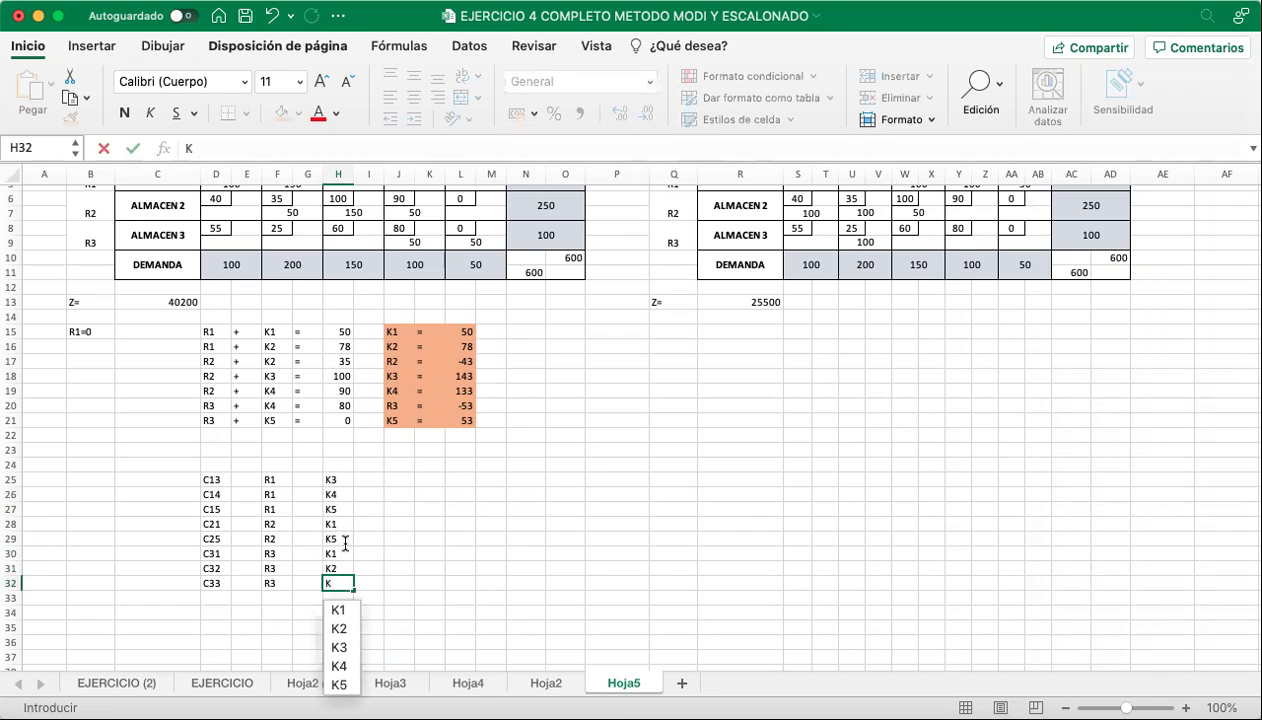
type("3")
key("Return")
Put an equals sign after the K variable in I25 and fill it down to I32.
key("Left")
key("Up")
key("Up")
key("Up")
key("Up")
key("Up")
key("Up")
key("Right")
key("Right")
key("Up")
key("Up")
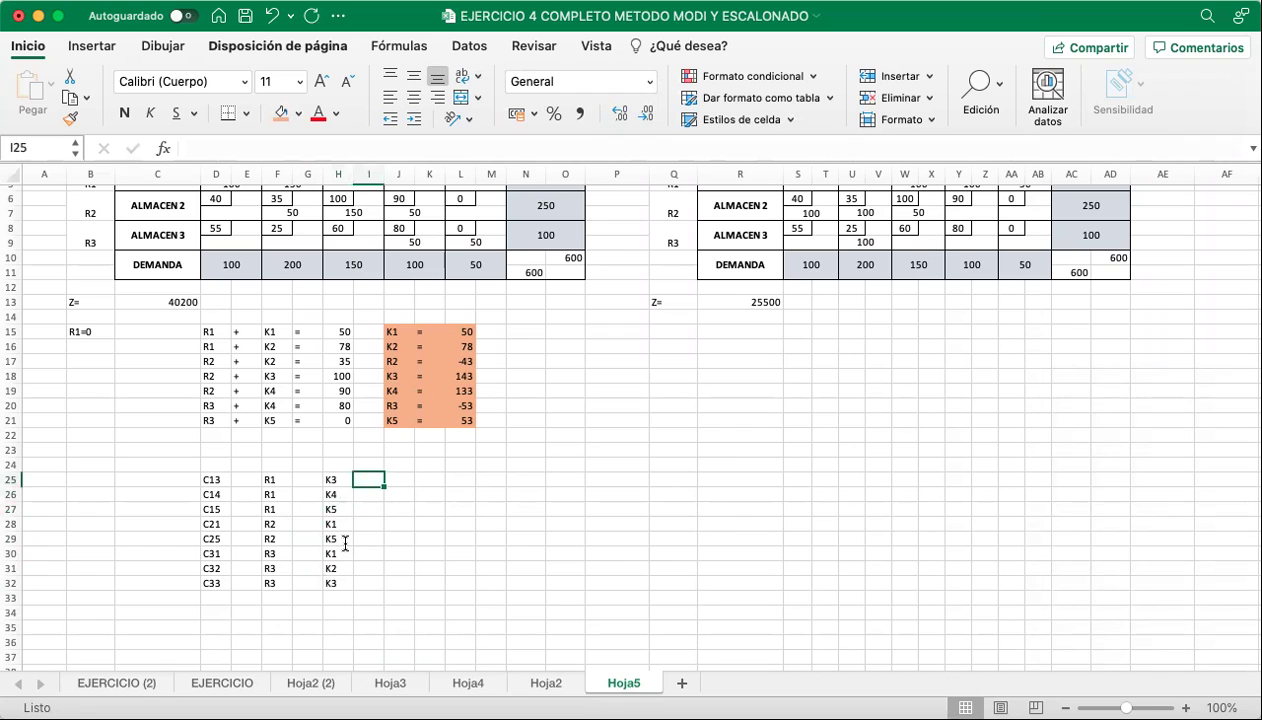
type("=")
key("Return")
left_click(368, 480)
left_click_drag(384, 486, 391, 585)
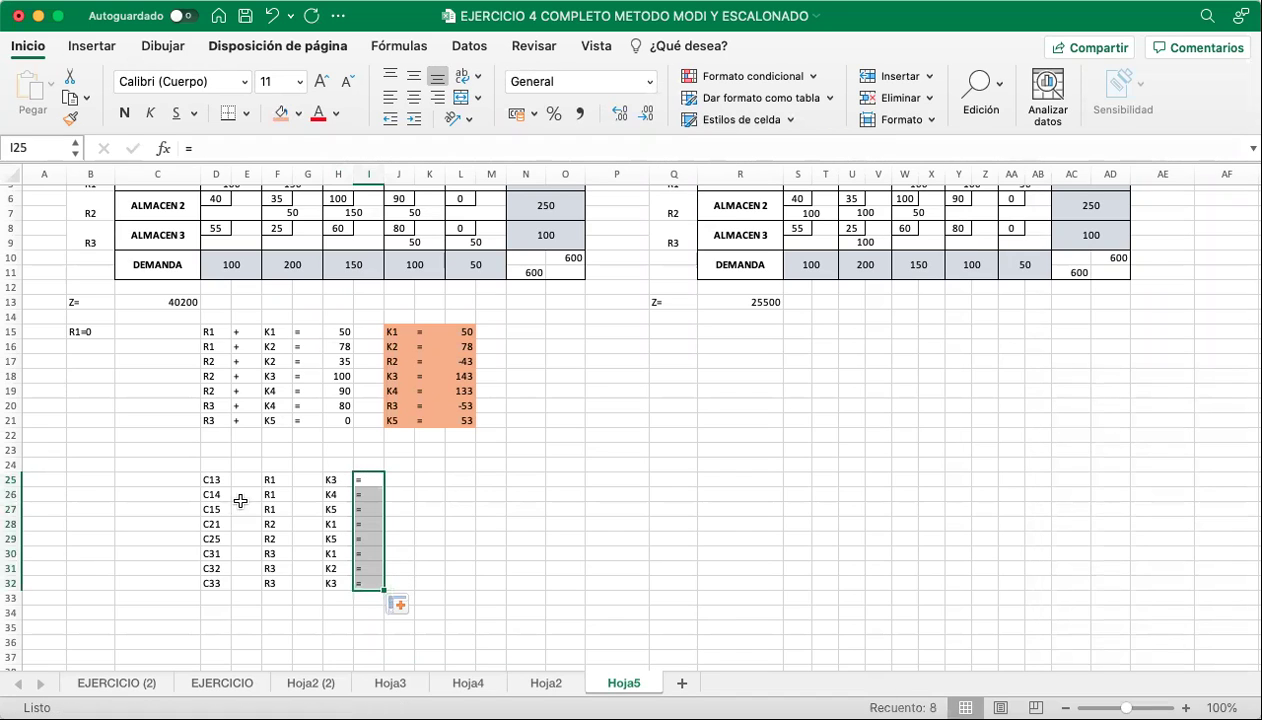
Enter a centred minus sign between C13 and R1 in E25 and fill it down to E32.
left_click_drag(246, 479, 246, 584)
left_click_drag(303, 478, 317, 583)
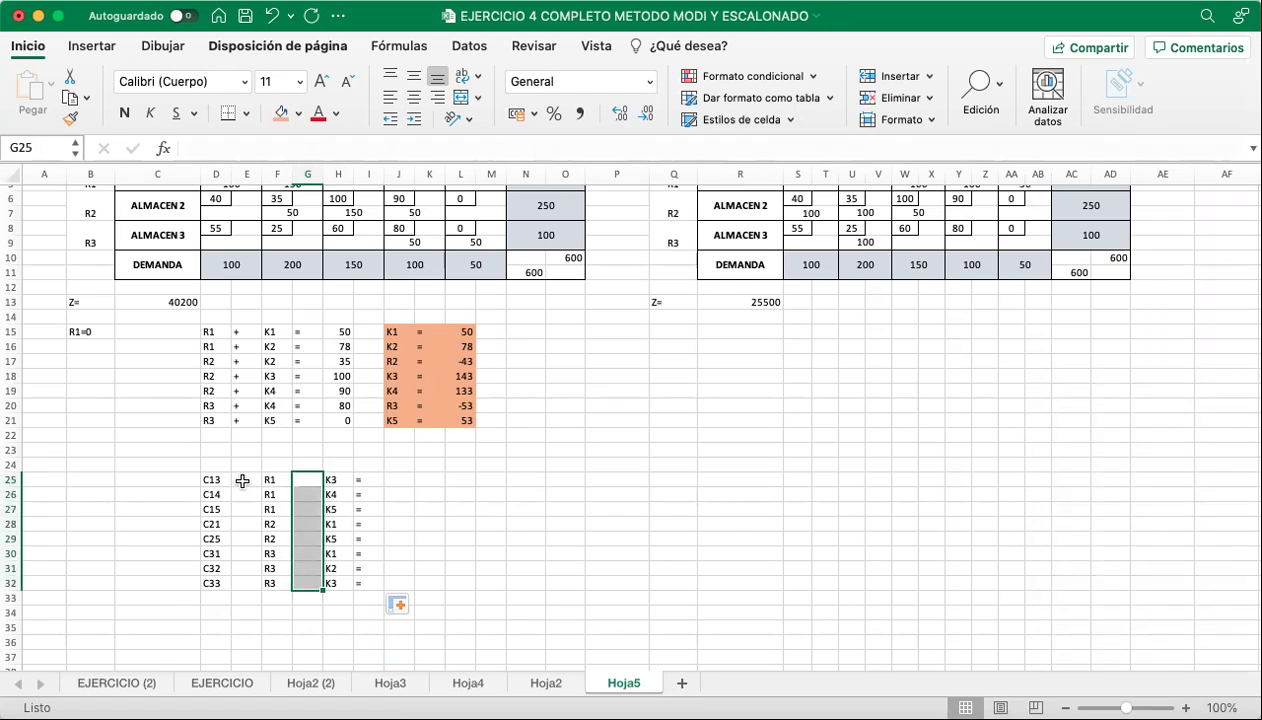
left_click(242, 481)
type("-")
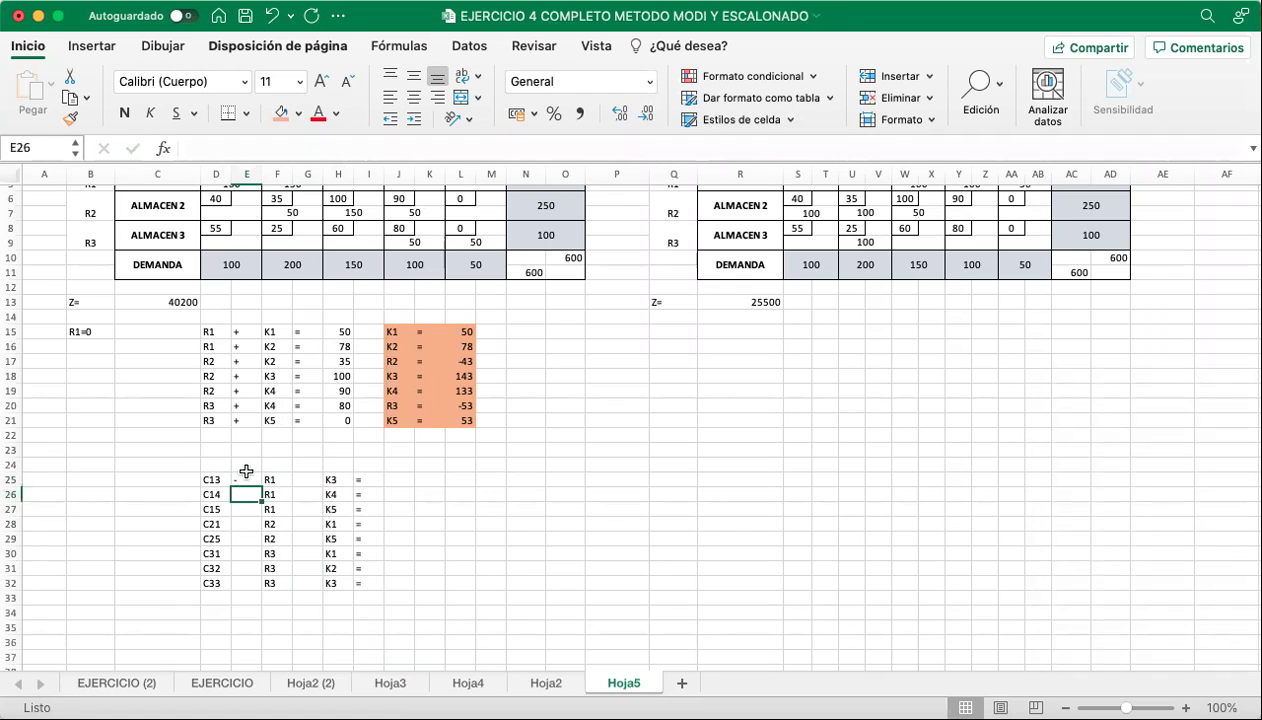
left_click(414, 97)
left_click_drag(261, 488, 260, 584)
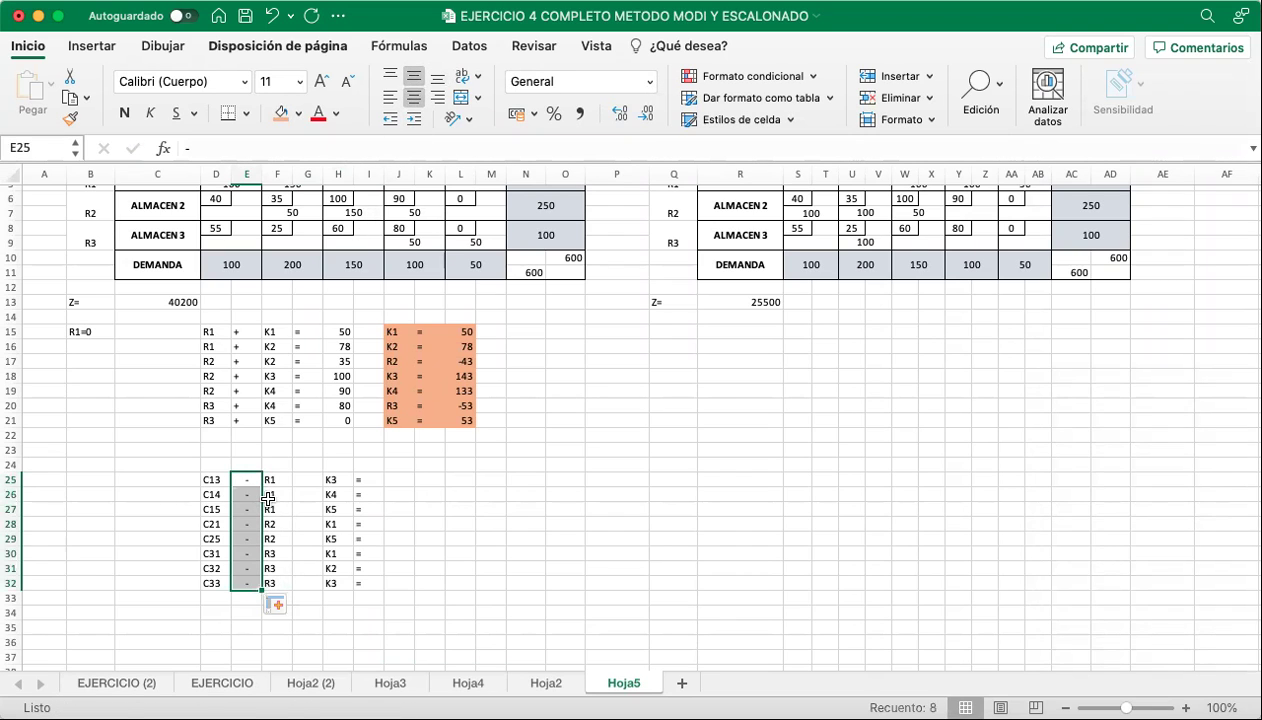
Copy the minus signs from E25:E32 into G25:G32, between the R and K variables.
key("super+c")
left_click(307, 481)
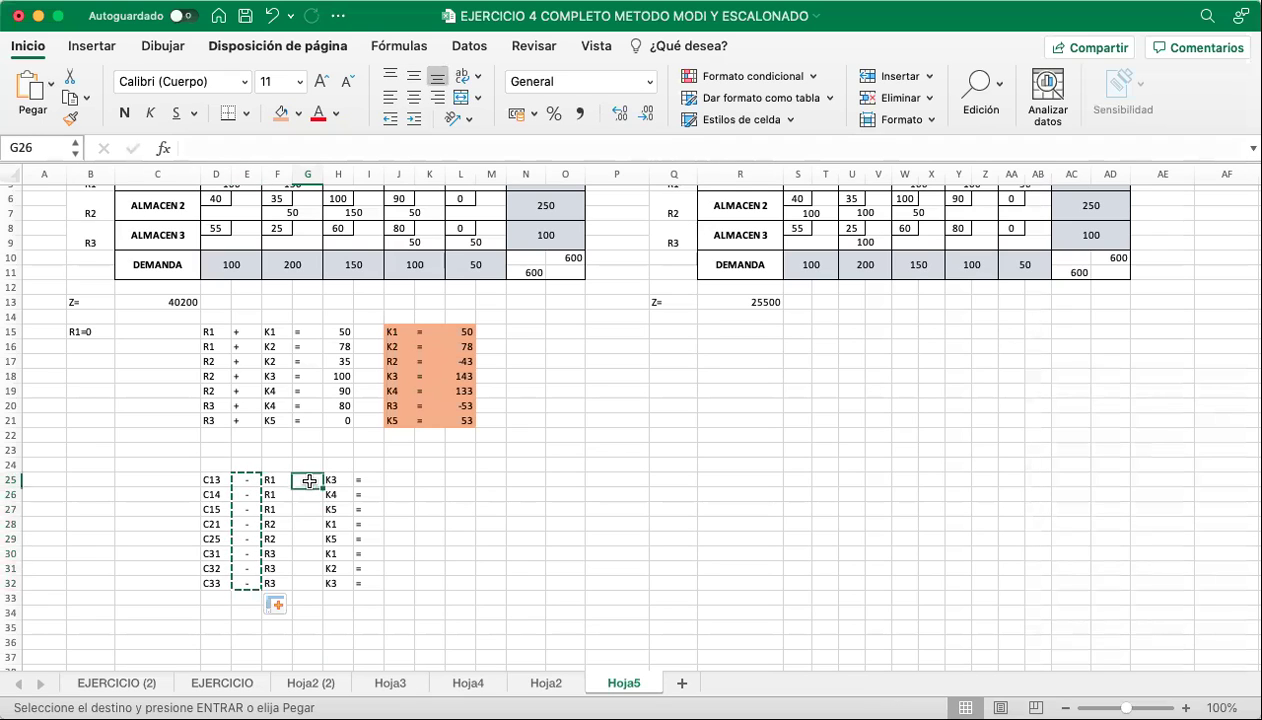
key("super+v")
left_click(487, 557)
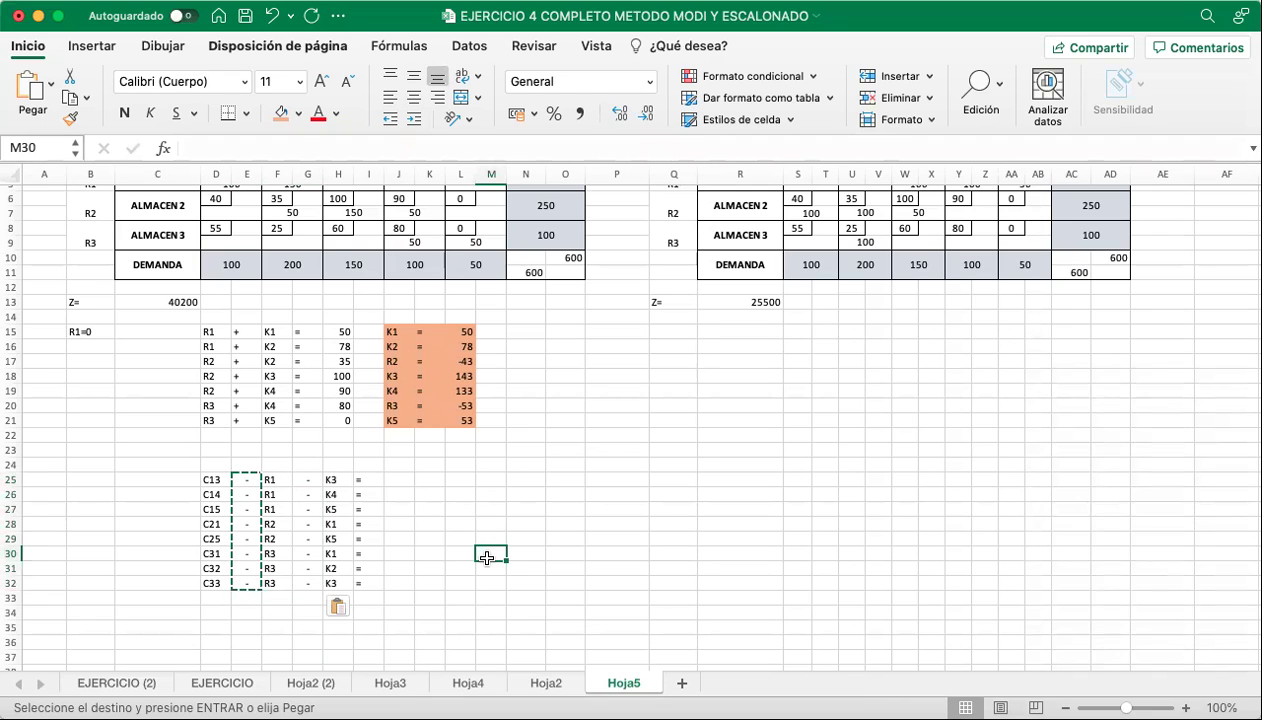
Enter the C13 cost, 85, in D34 below the list of evaluation formulas.
scroll(437, 516, "up", 2)
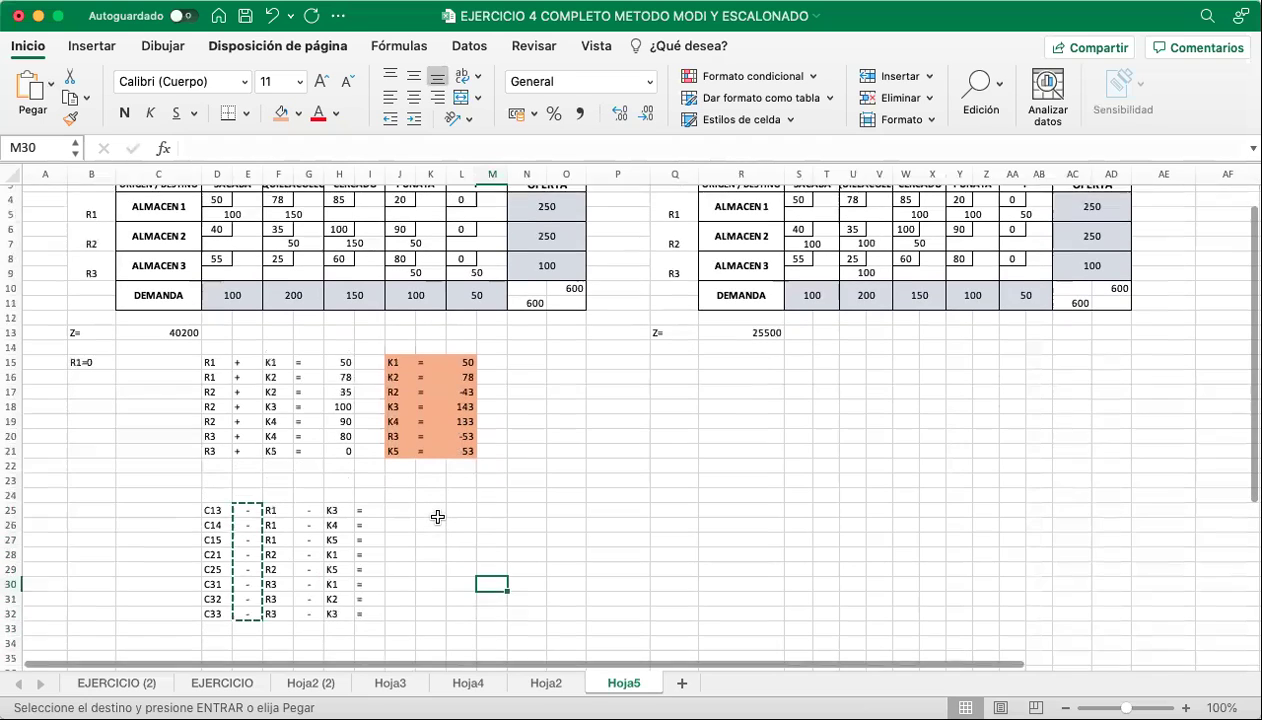
scroll(437, 516, "down", 1)
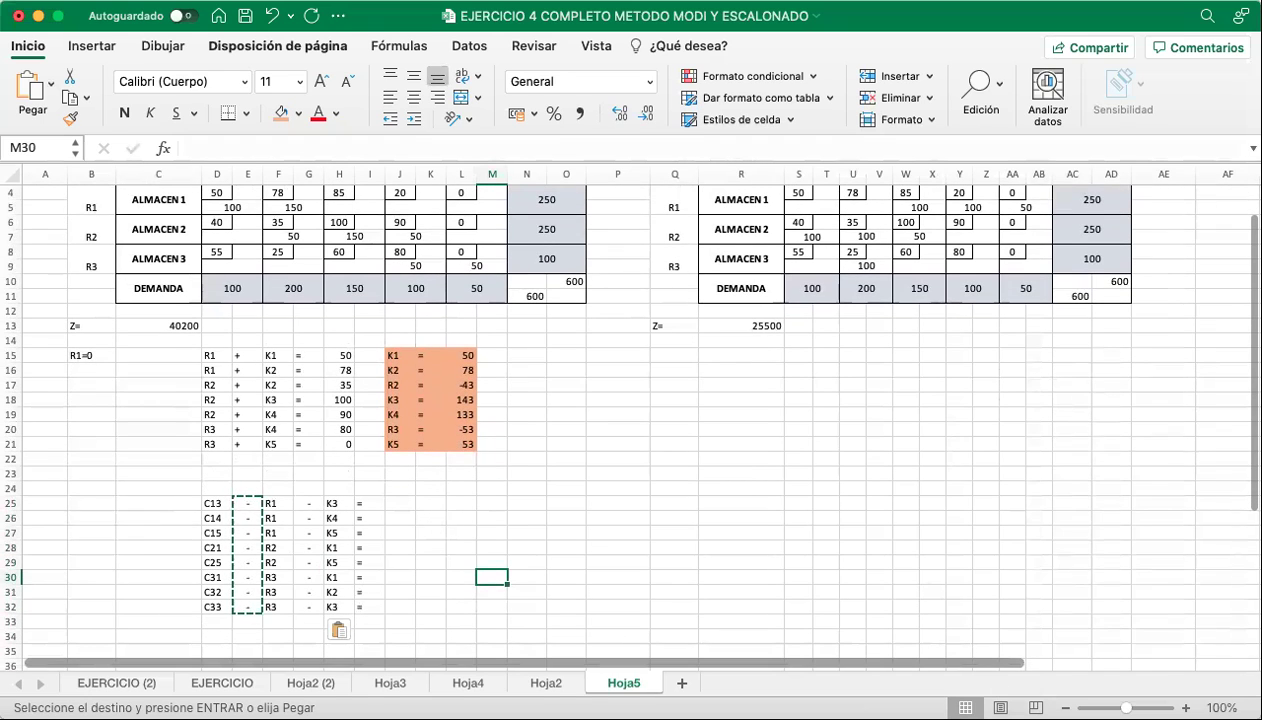
scroll(558, 462, "down", 3)
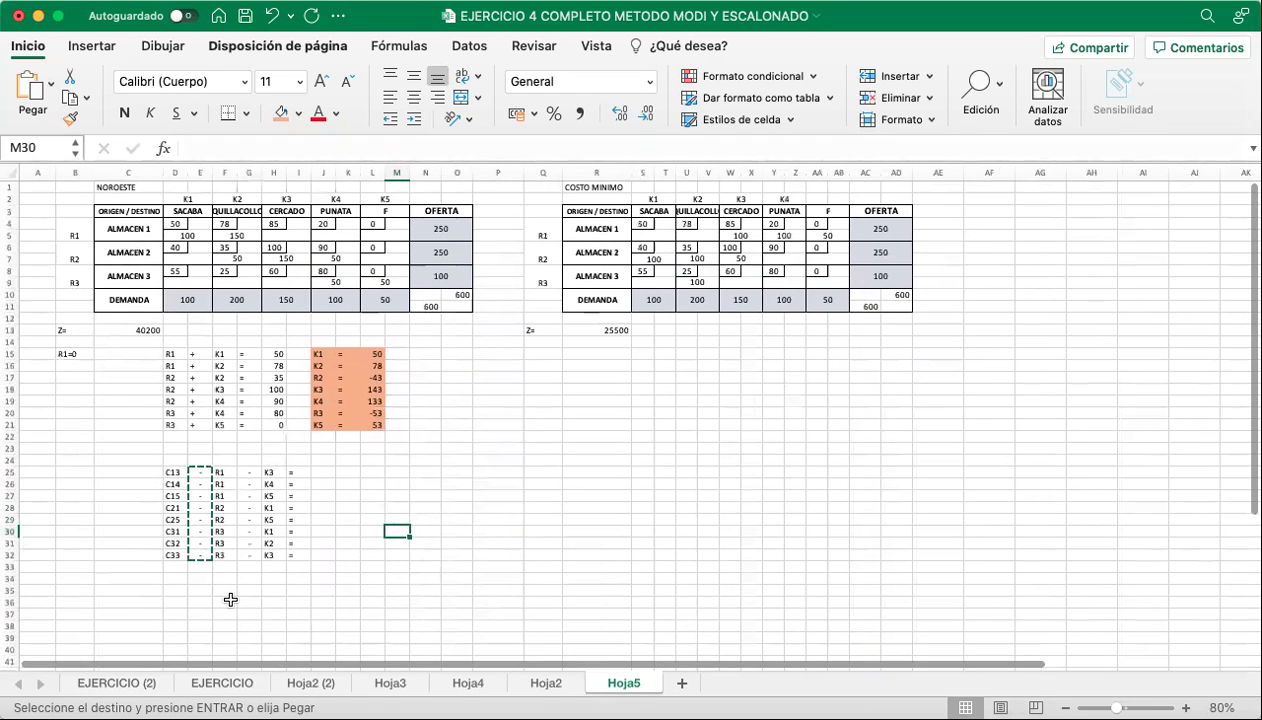
scroll(216, 576, "down", 2)
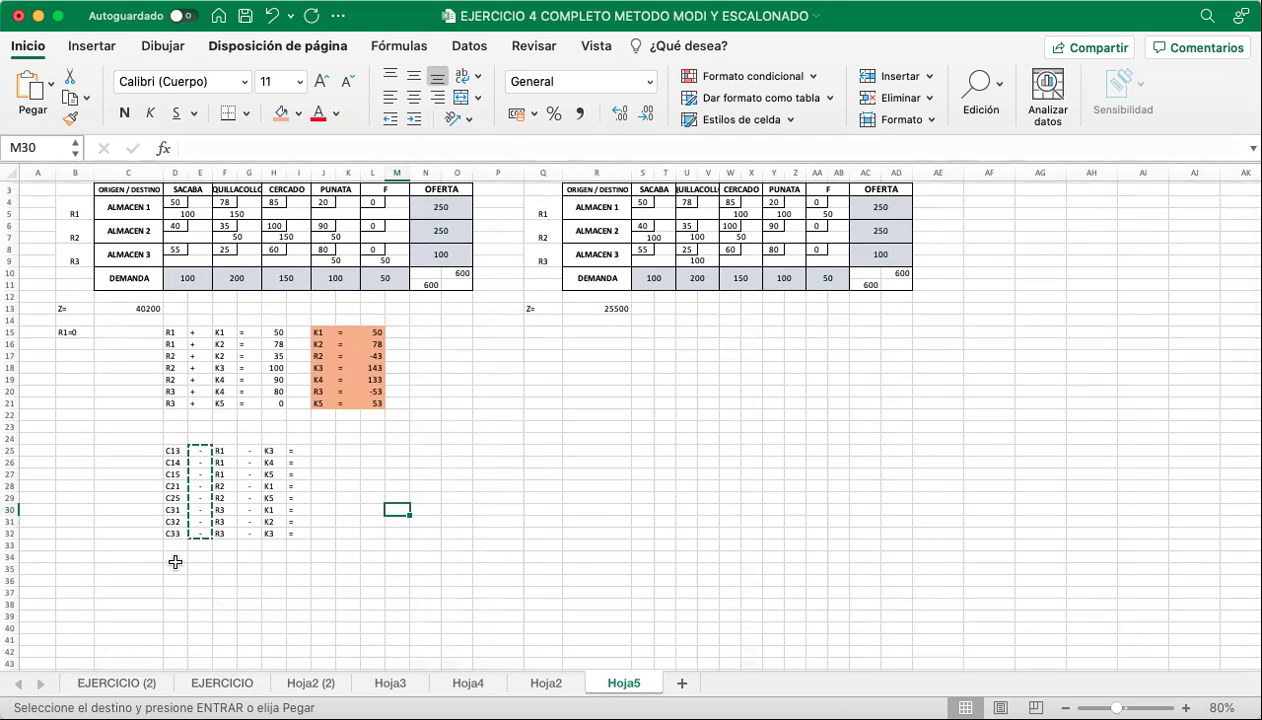
left_click(175, 560)
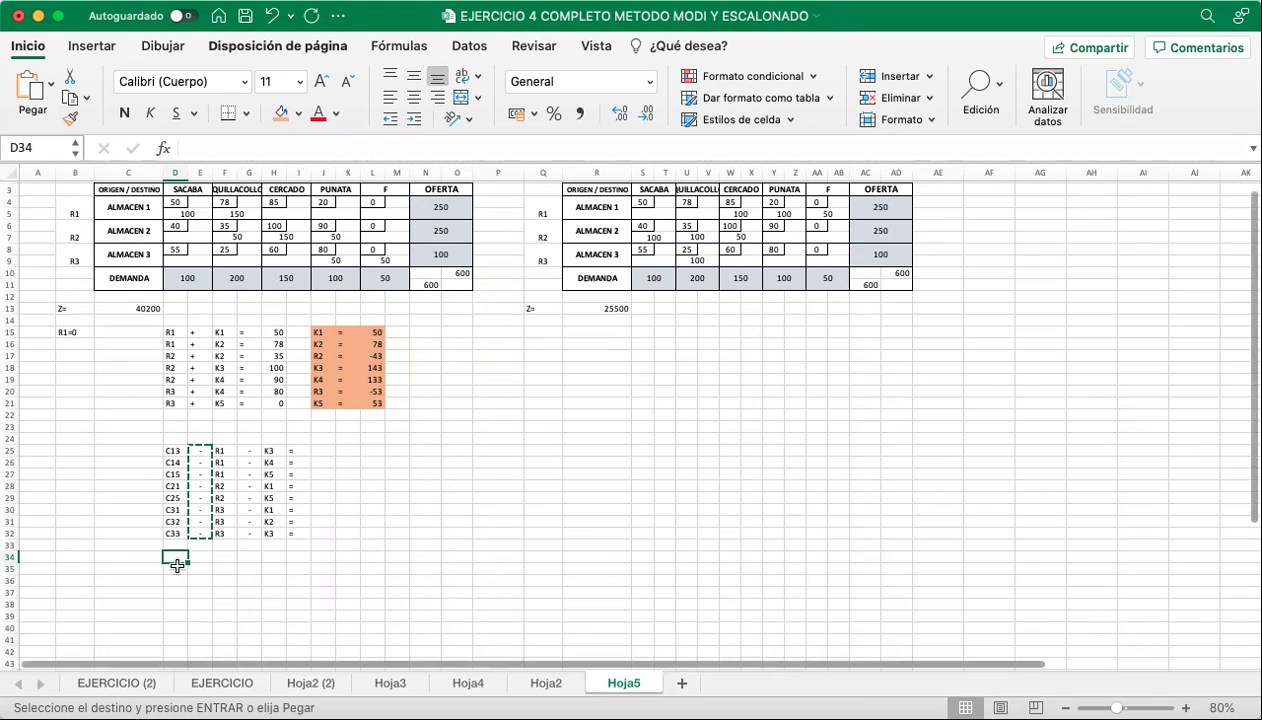
key("Escape")
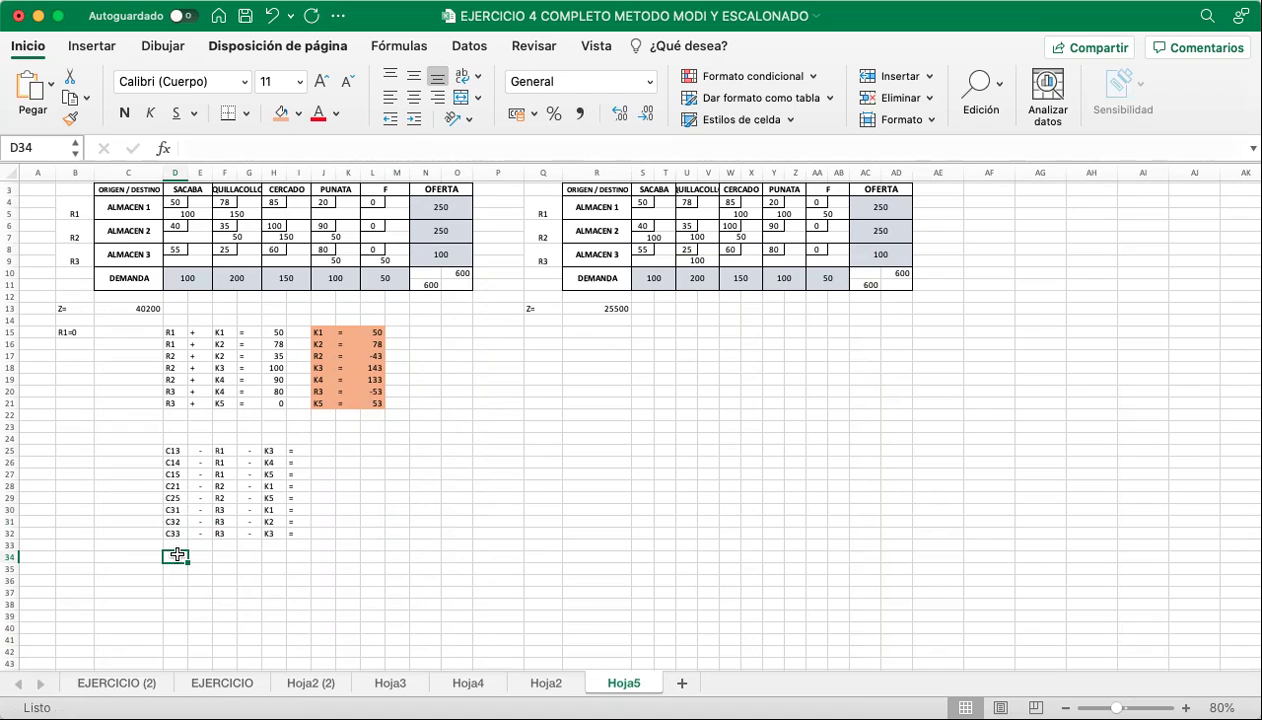
type("85")
key("Return")
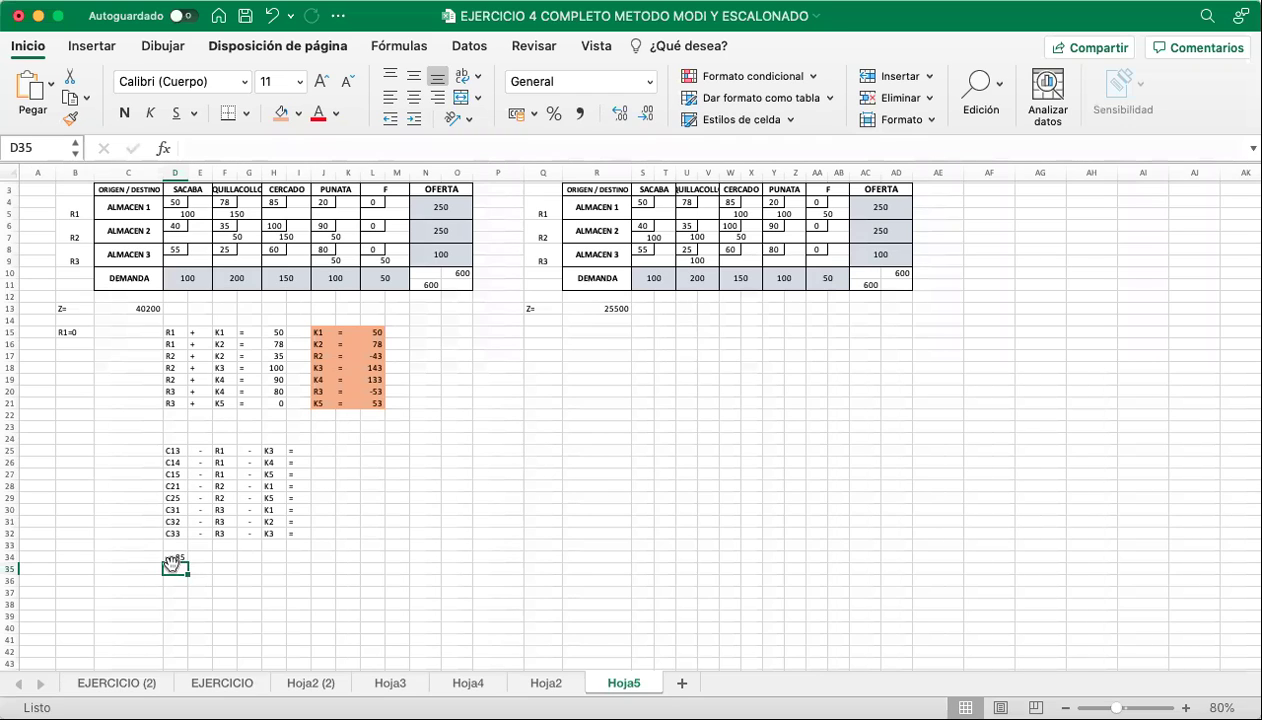
Enter the costs of C14, C15, C21 and C25 in D35:D38 as 20, 0, 40 and 0.
type("20")
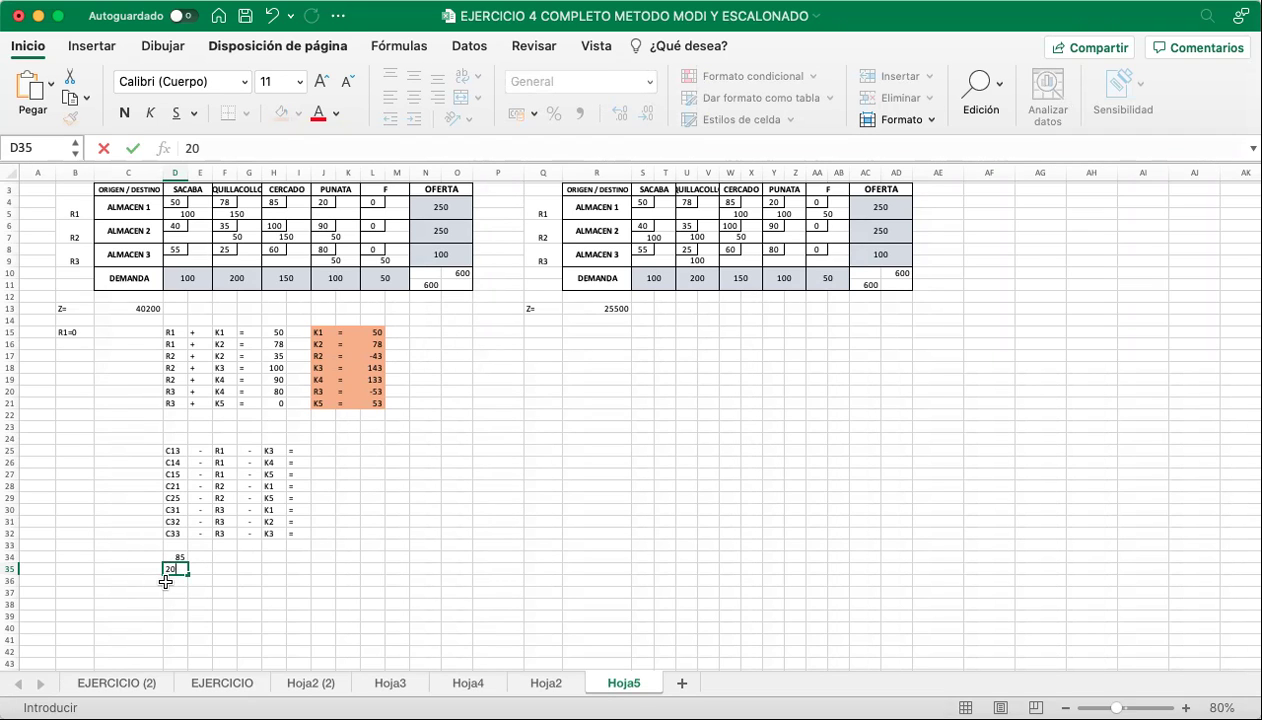
key("Return")
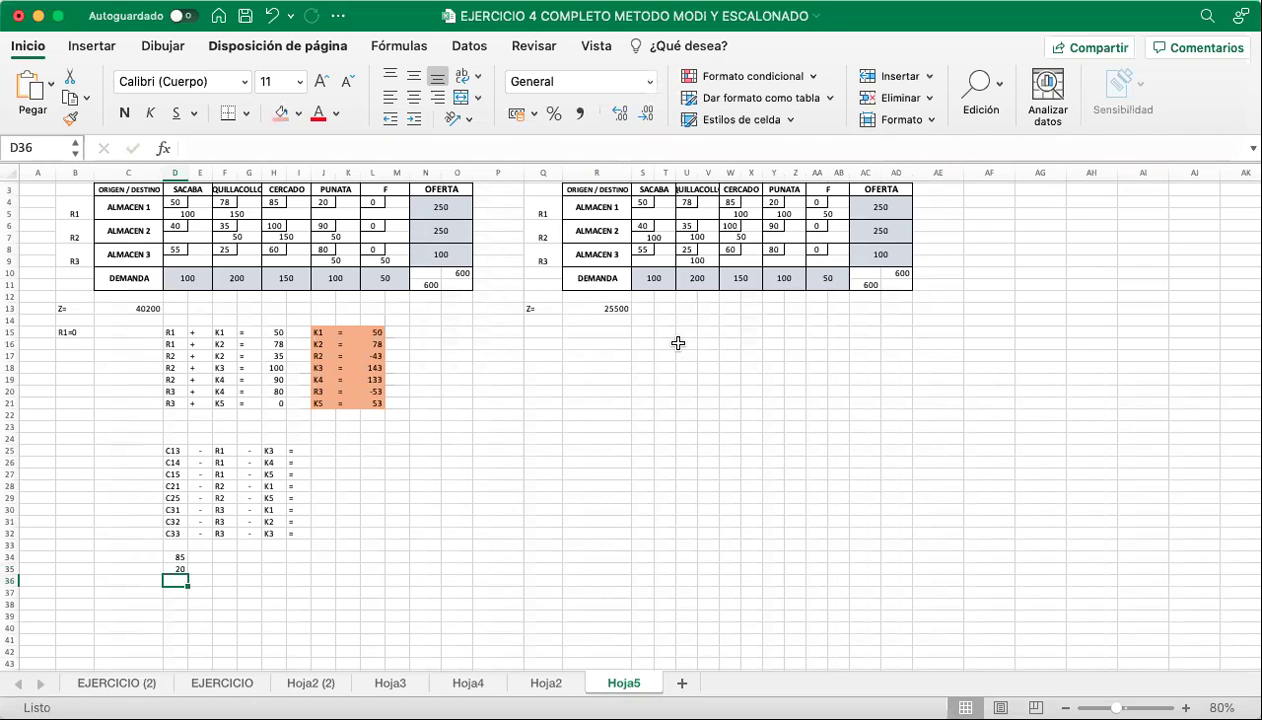
type("0")
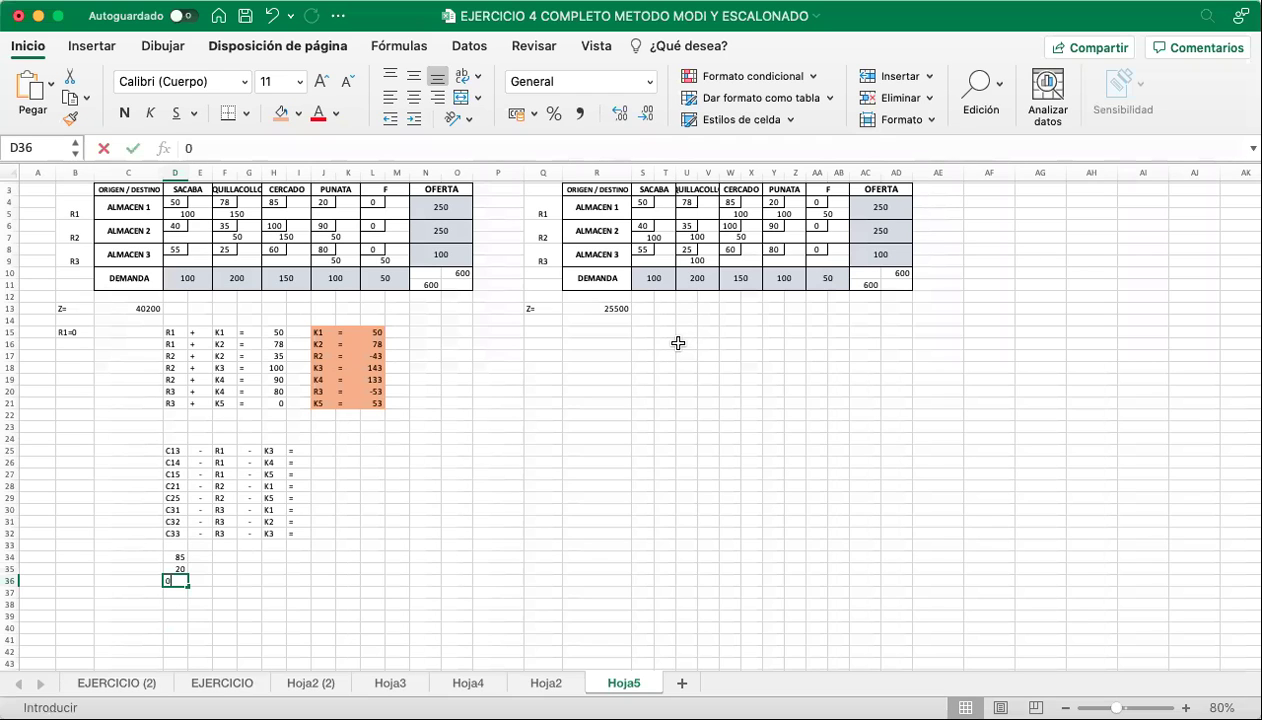
key("Return")
type("40")
key("Return")
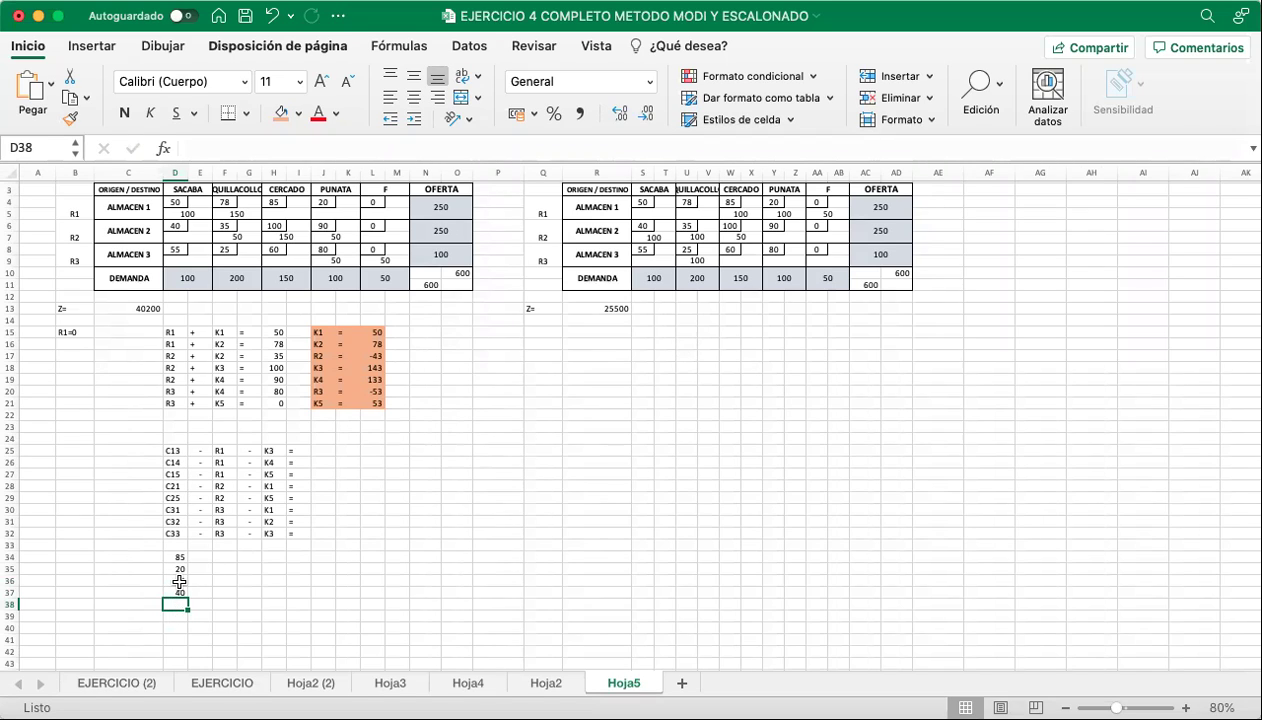
type("0")
key("Return")
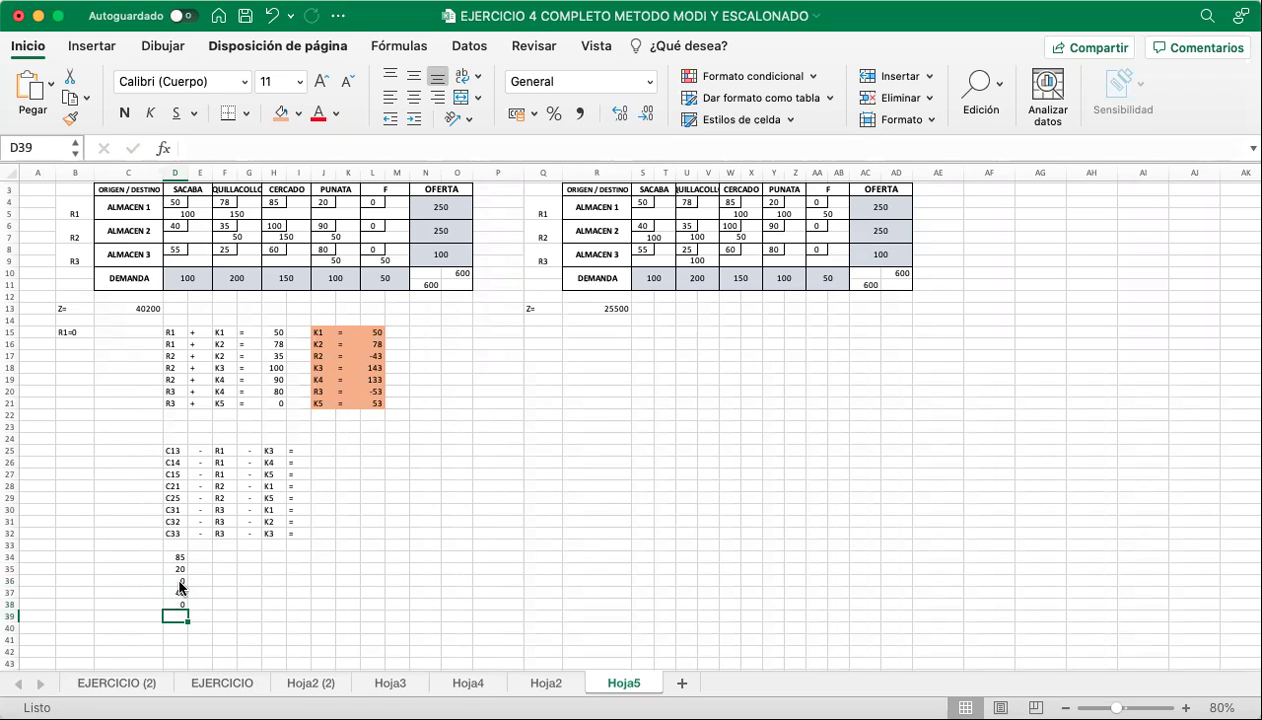
Enter the costs of C31, C32 and C33 in D39:D41 as 55, 25 and 60.
type("55")
key("Return")
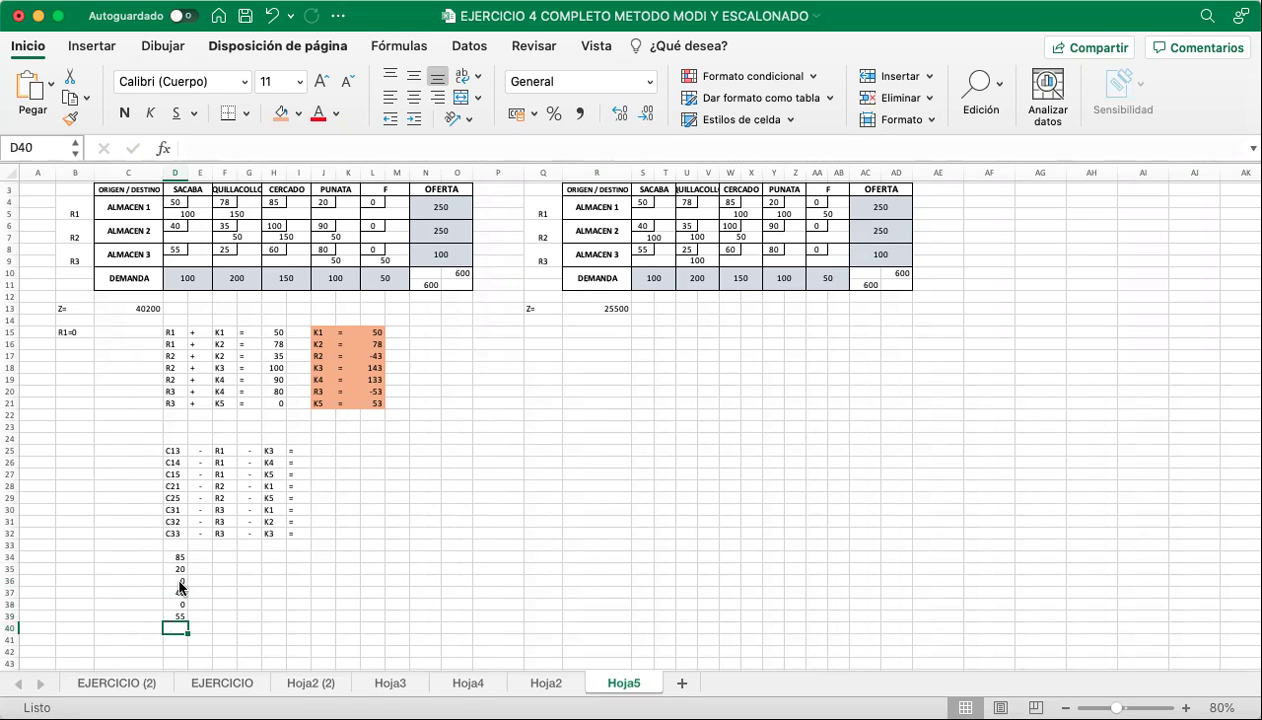
type("25")
key("Return")
type("60")
key("Return")
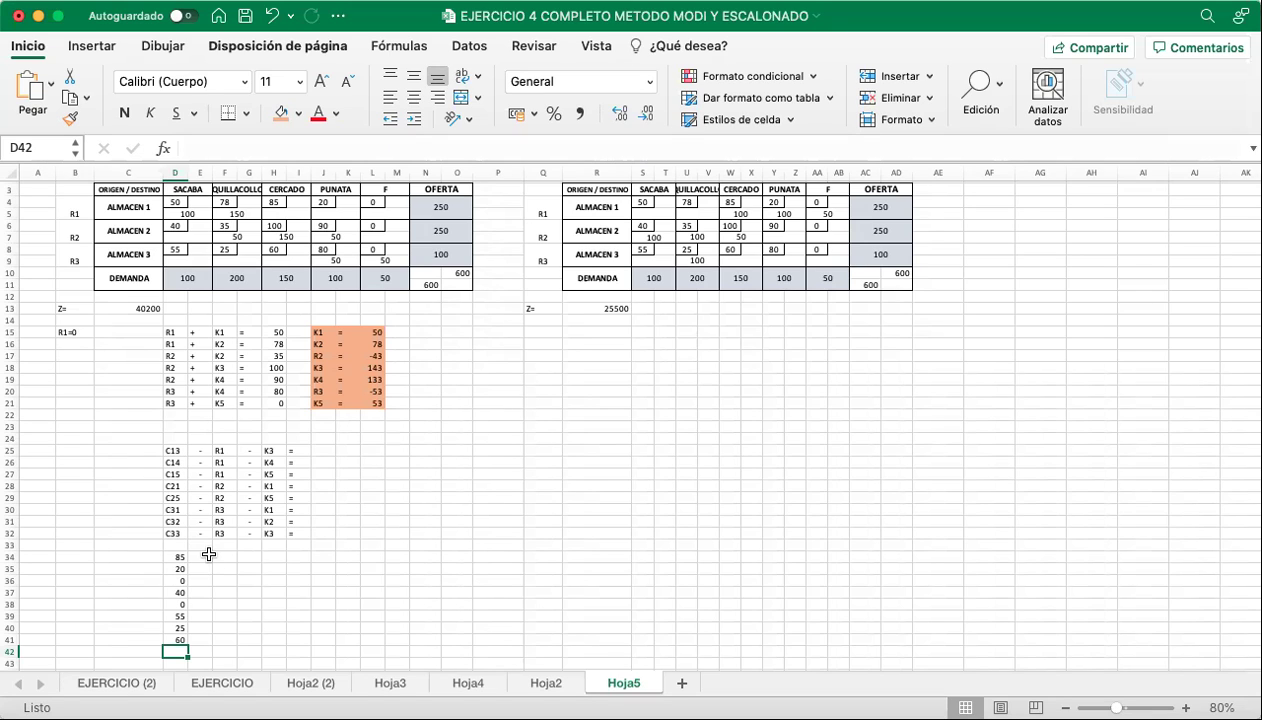
Copy the minus signs from E25:E32 into E34:E41 and G34:G41 of the numeric evaluation block.
left_click(200, 510)
left_click_drag(201, 450, 203, 533)
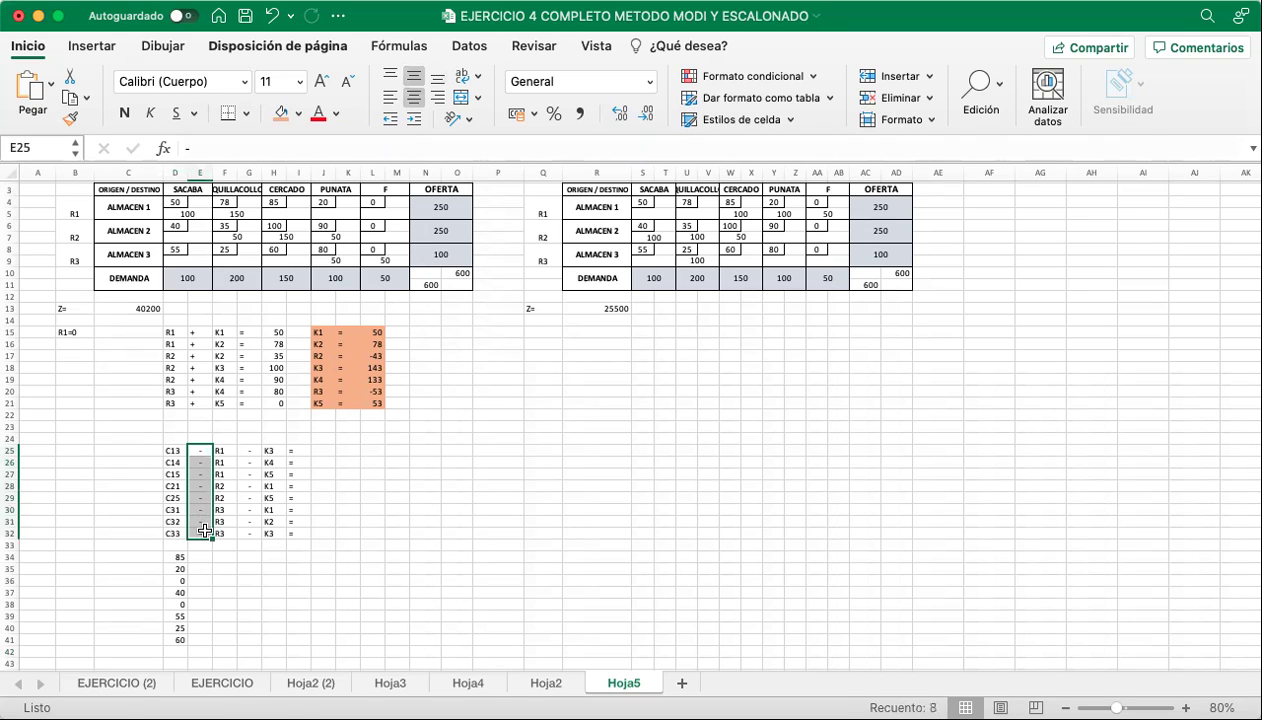
key("super+c")
left_click(206, 560)
key("super+v")
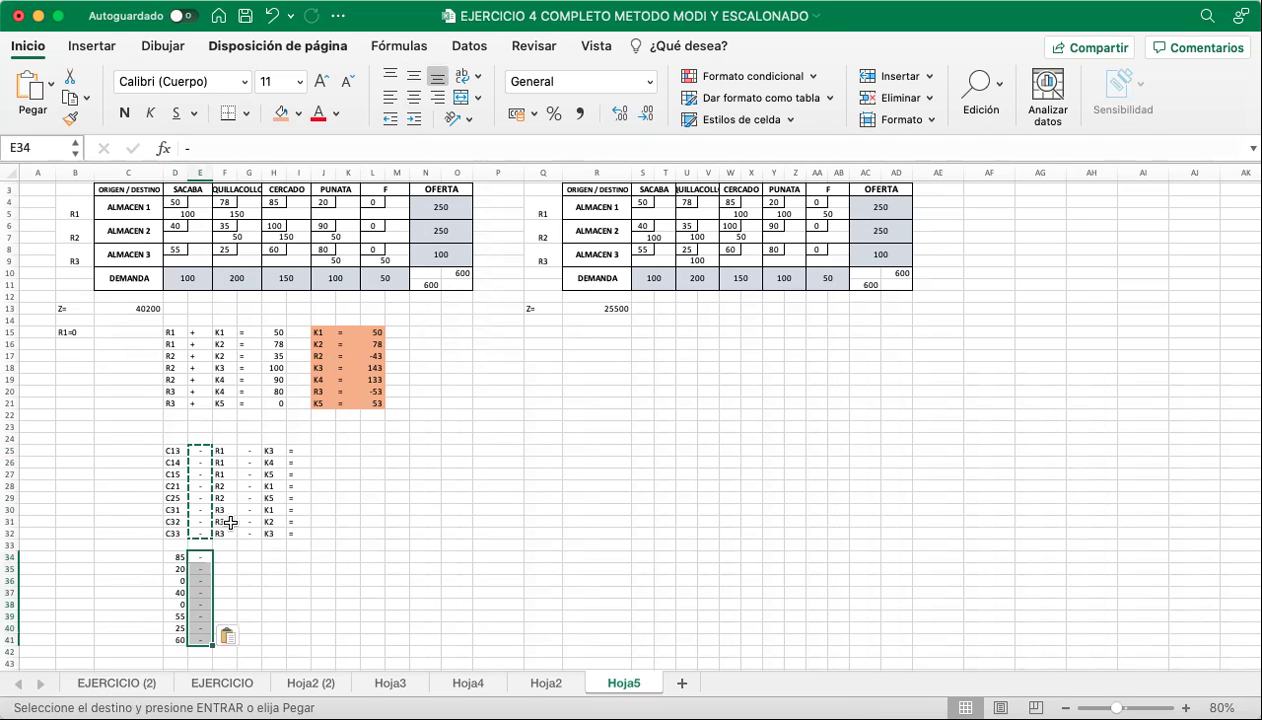
left_click_drag(246, 454, 253, 536)
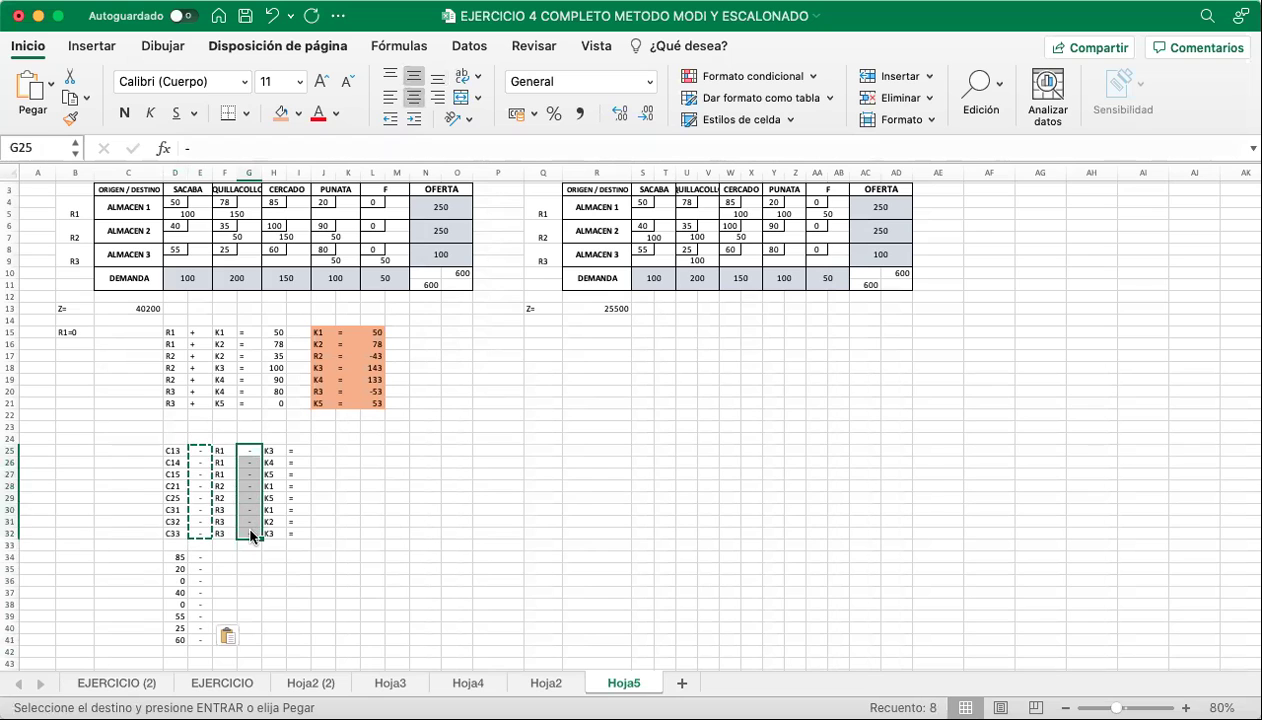
left_click(250, 556)
key("super+v")
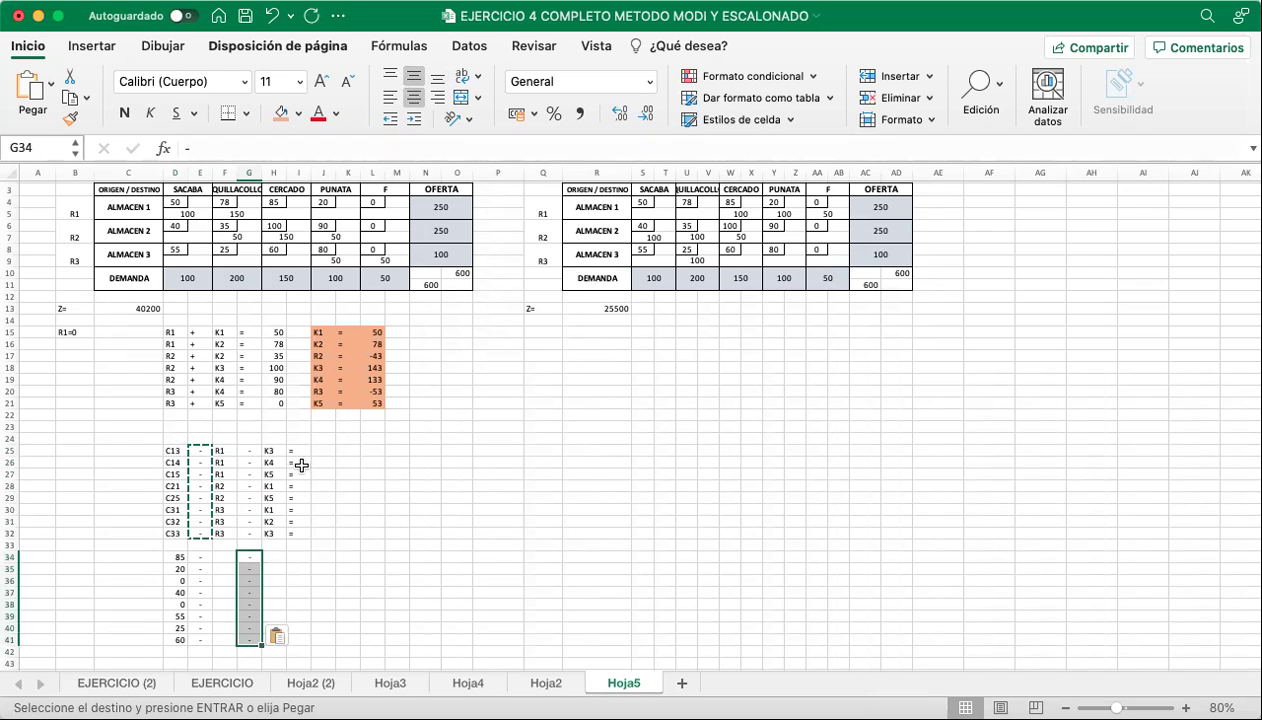
Copy the equals signs from I25:I32 into I34:I41.
left_click_drag(303, 459, 300, 534)
key("super+c")
left_click(297, 556)
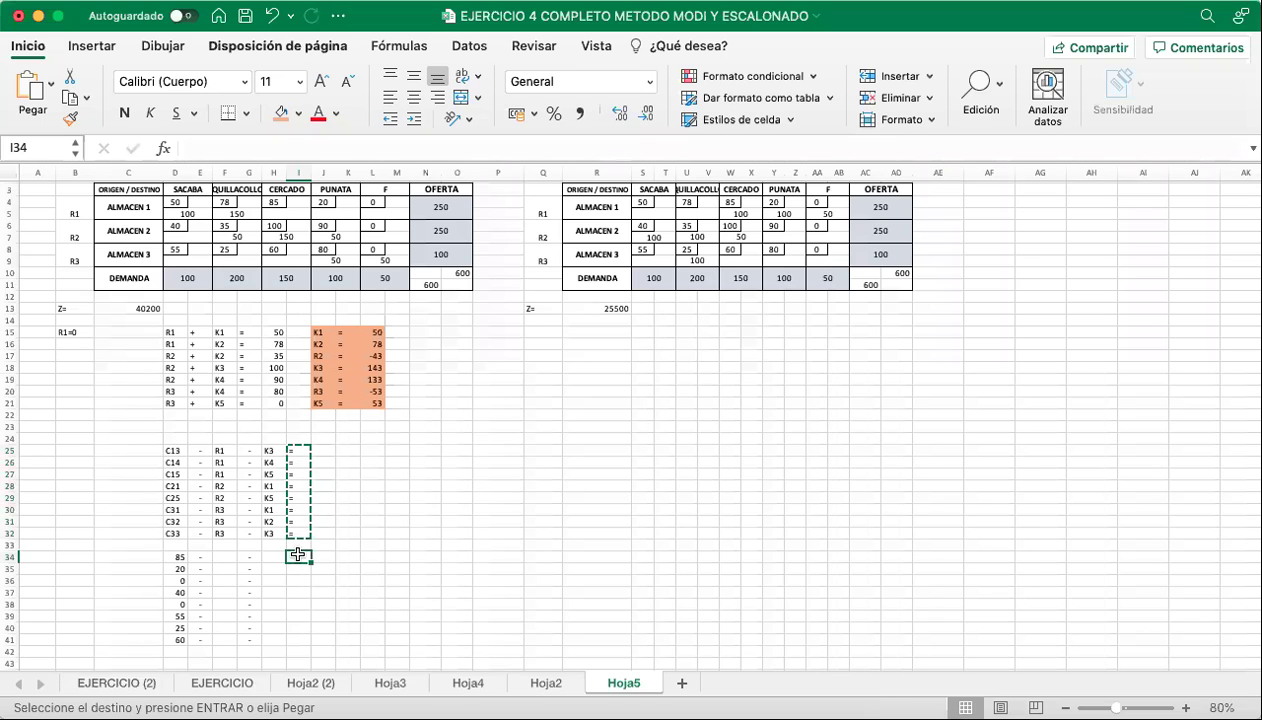
key("super+v")
Copy the R variables from F25:F32 into F34:F41 and the K variables from H25:H32 into H34:H41.
left_click_drag(223, 450, 233, 537)
key("super+c")
left_click(225, 557)
key("super+v")
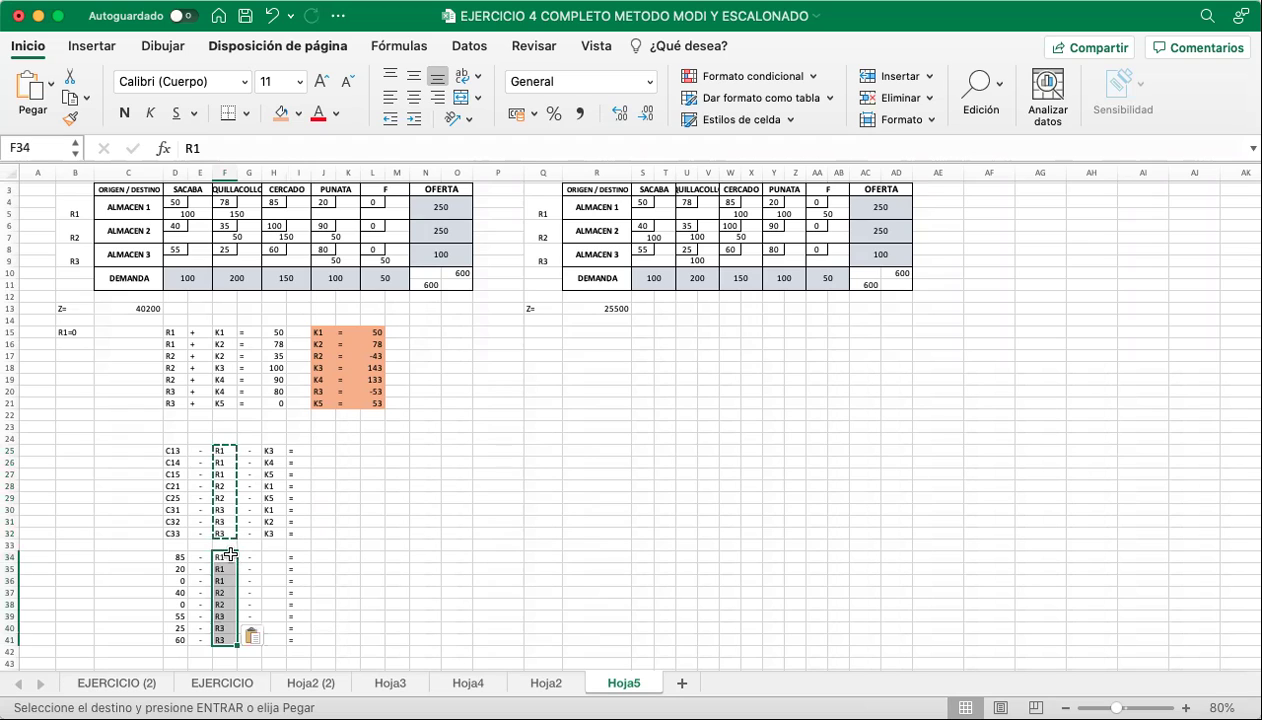
left_click_drag(280, 453, 277, 535)
key("super+c")
left_click(275, 556)
key("super+v")
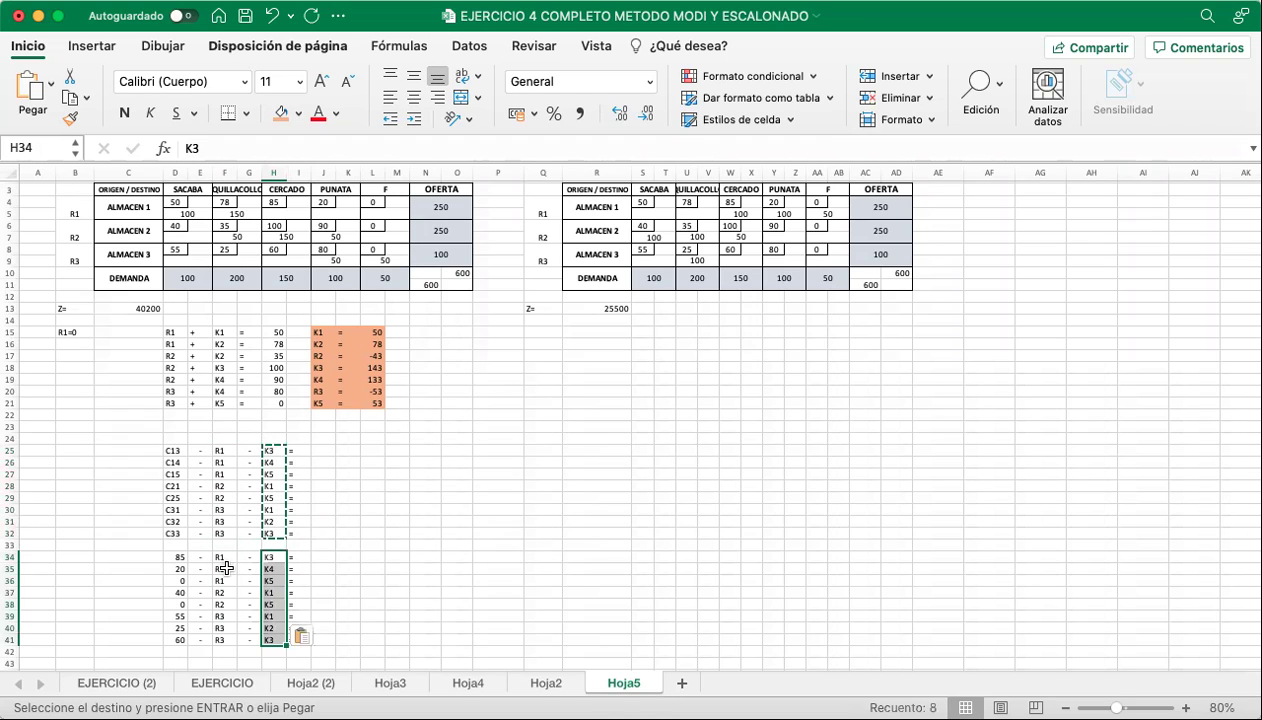
Replace the R1 variables in F34:F36 with the value 0.
left_click(227, 556)
type("0")
key("Return")
type("0")
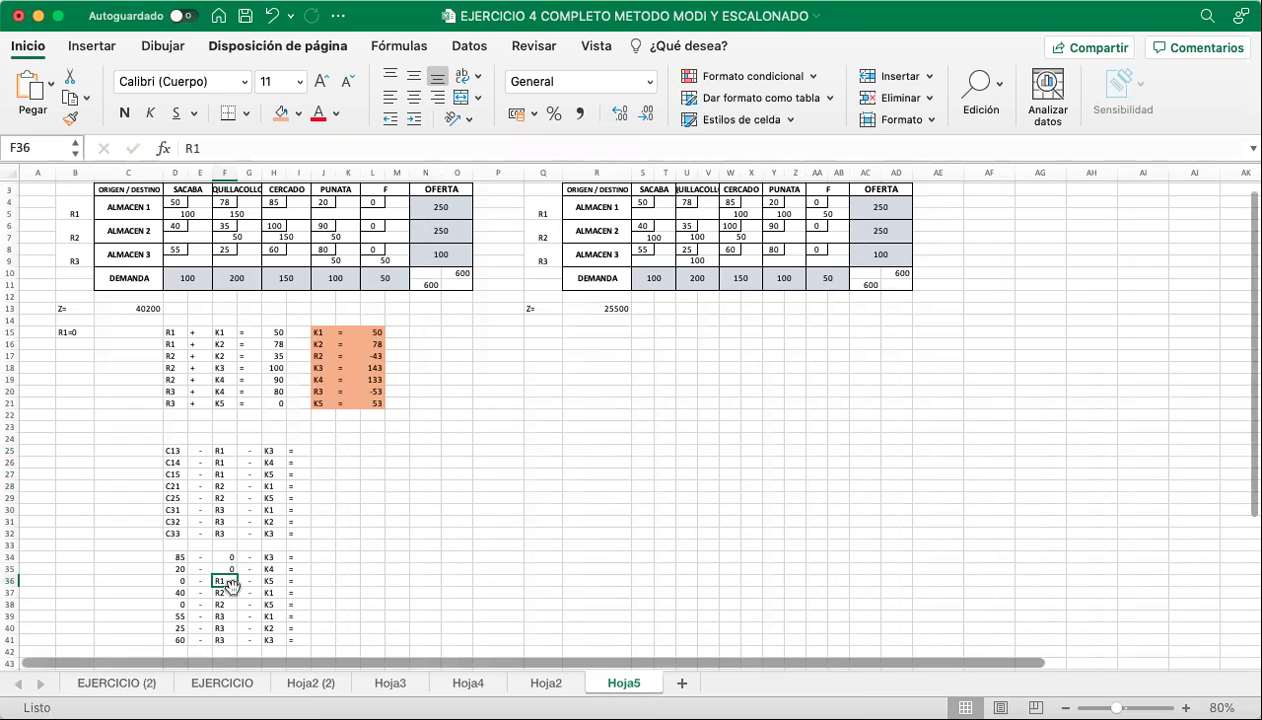
type("0")
key("Return")
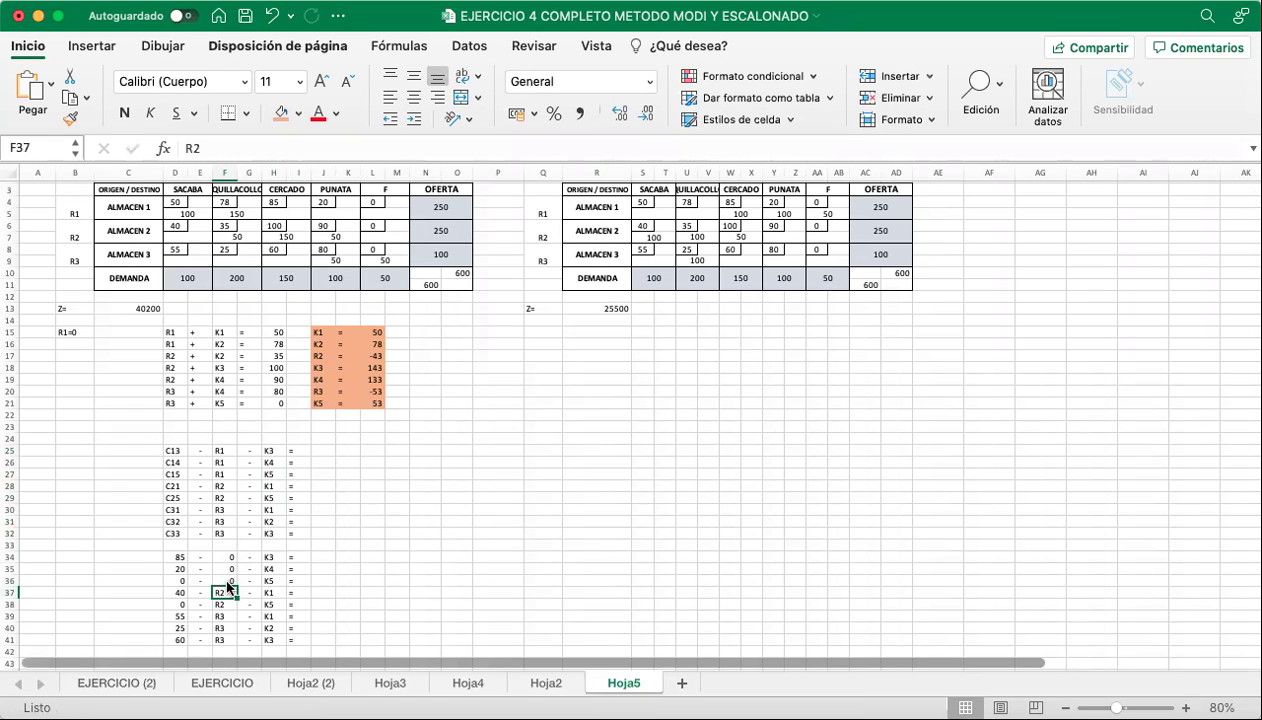
type("0")
key("Return")
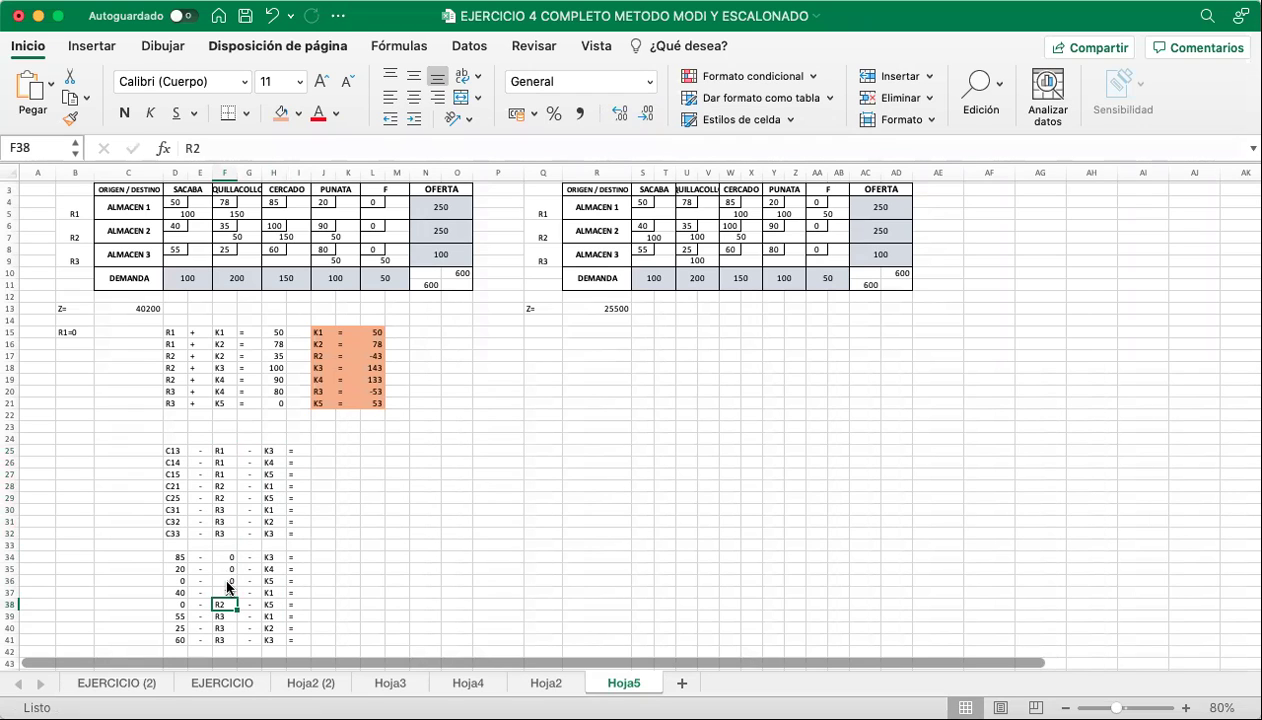
left_click(228, 592)
left_click_drag(228, 594, 227, 599)
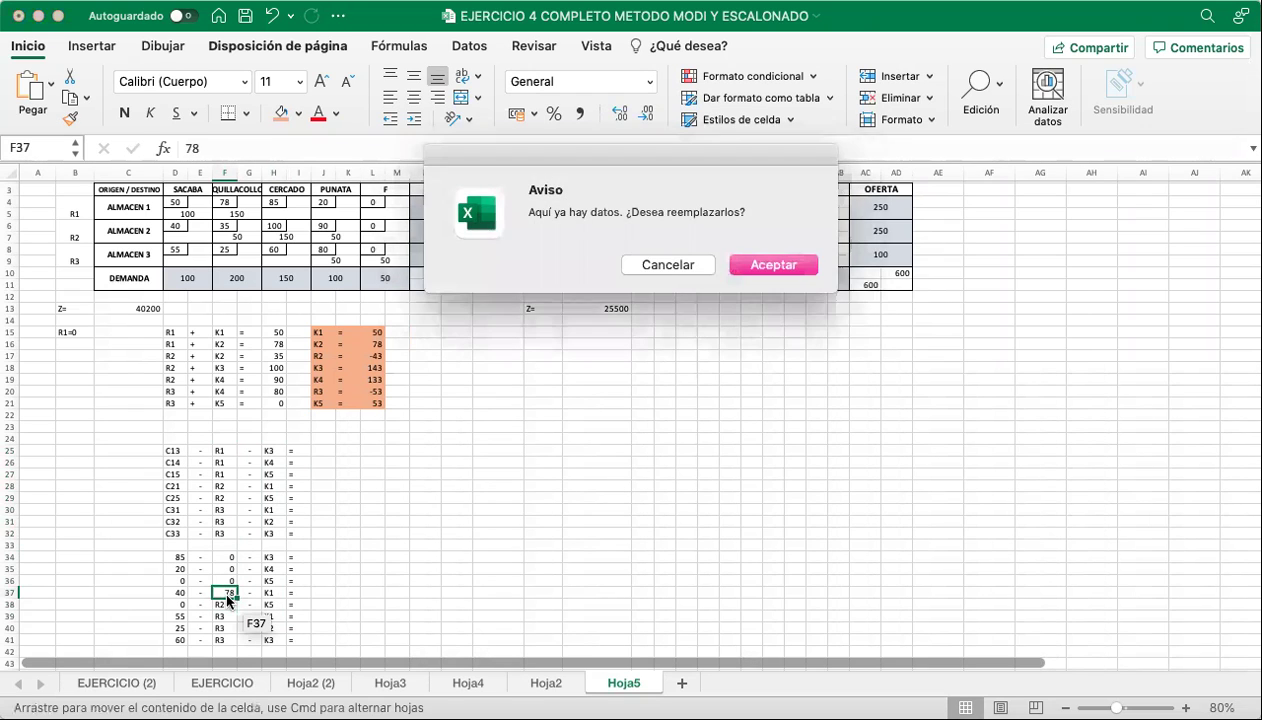
key("Return")
left_click(346, 545)
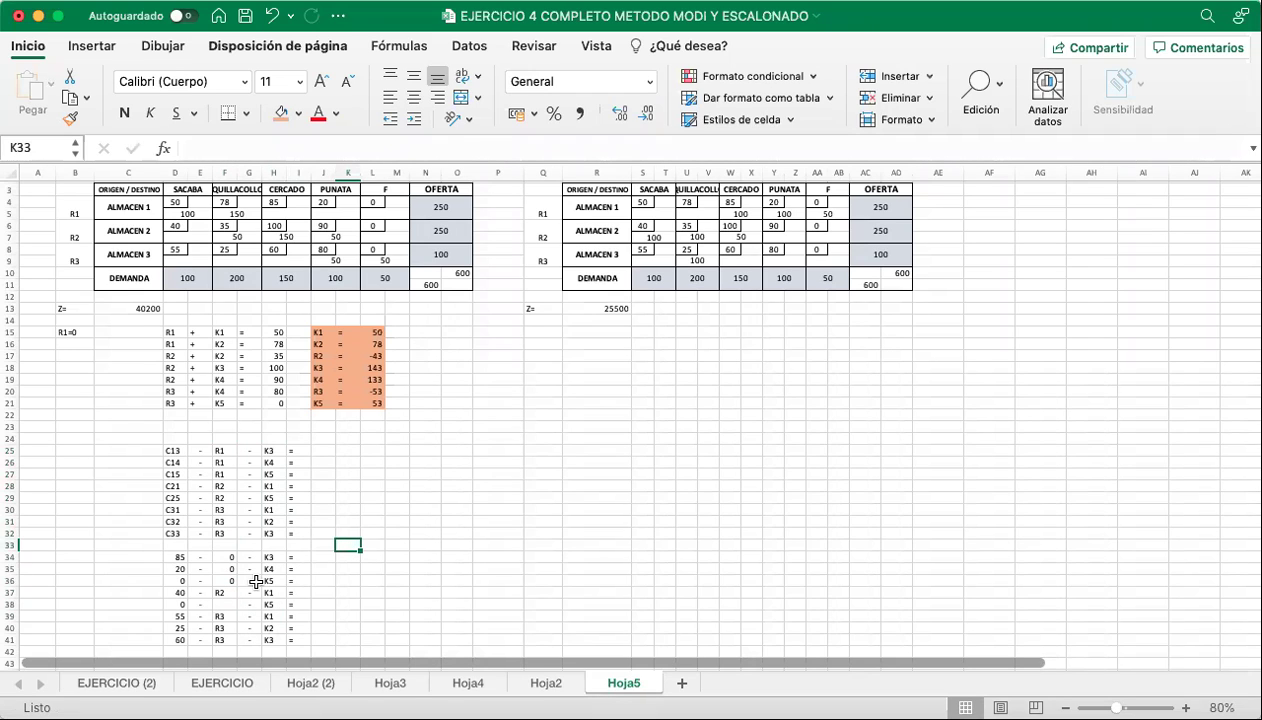
key("super+z")
left_click_drag(228, 604, 228, 594)
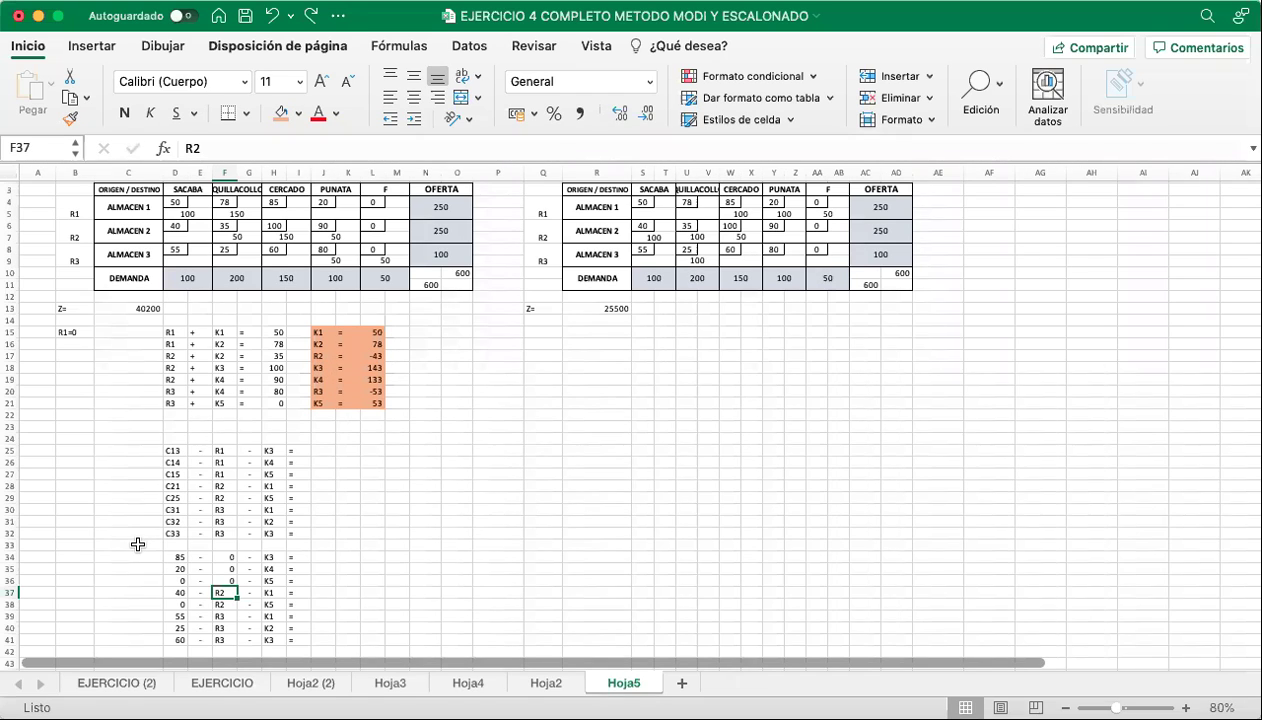
Replace the R2 variables in F37:F38 with the value -43.
type(".43")
key("BackSpace")
key("BackSpace")
key("BackSpace")
type("-")
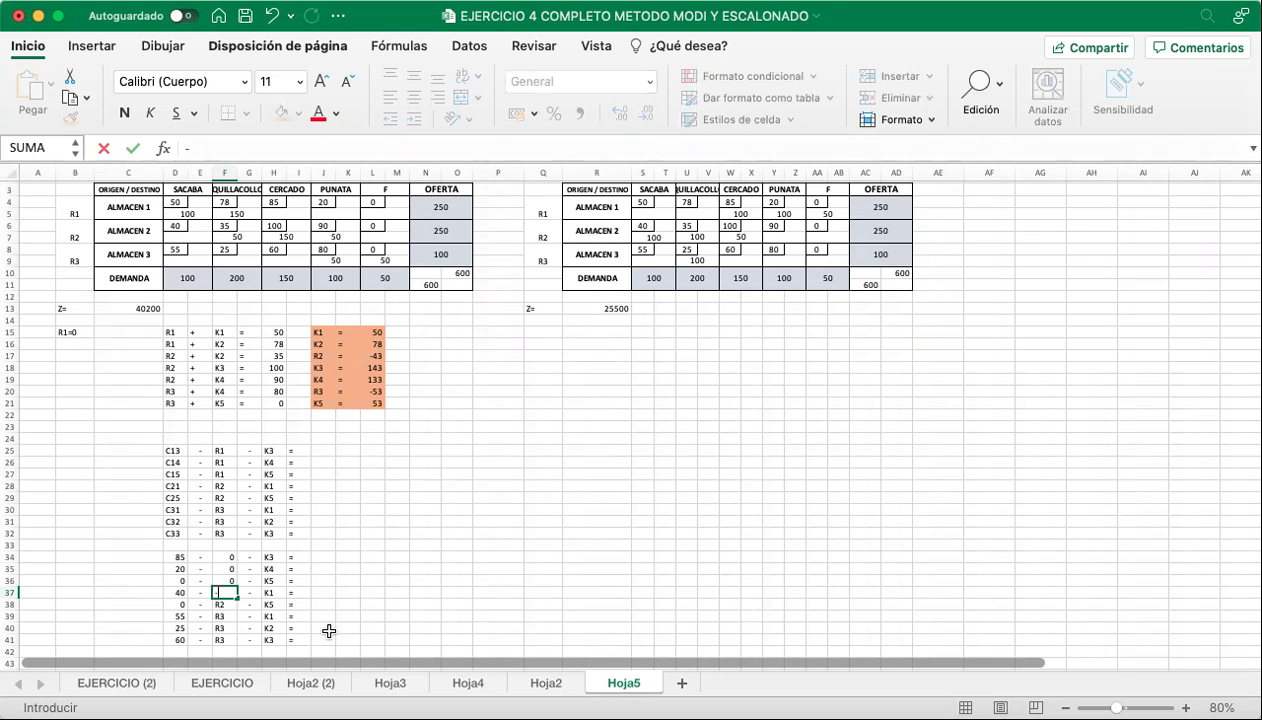
type("43")
key("Return")
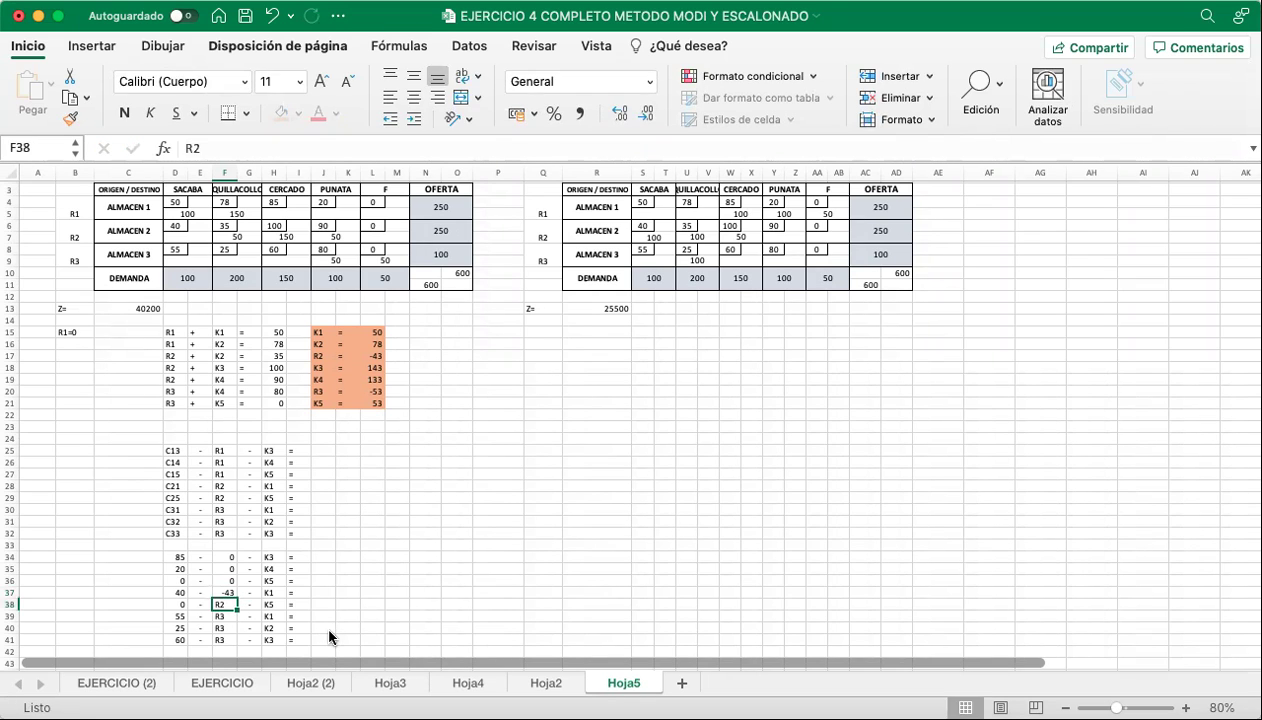
type("-43")
key("Return")
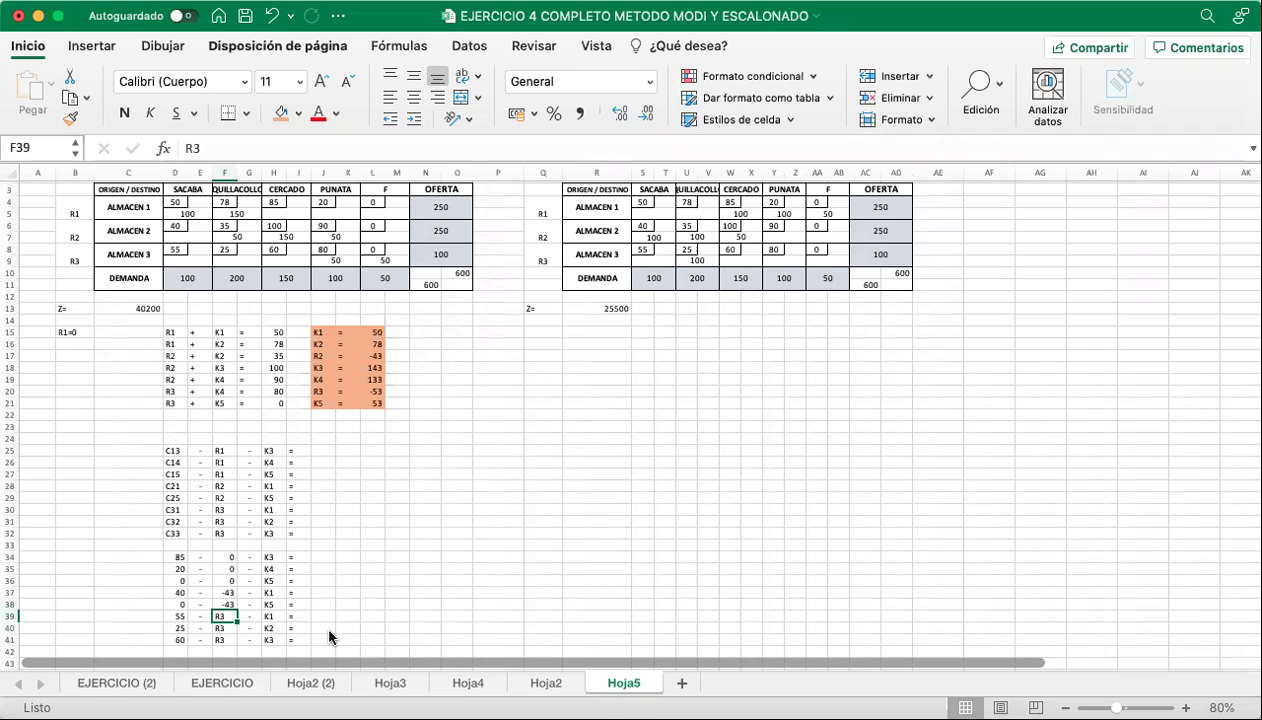
Replace the R3 variables in F39:F41 with the value -53.
type("-53")
key("Return")
type("-53")
key("Return")
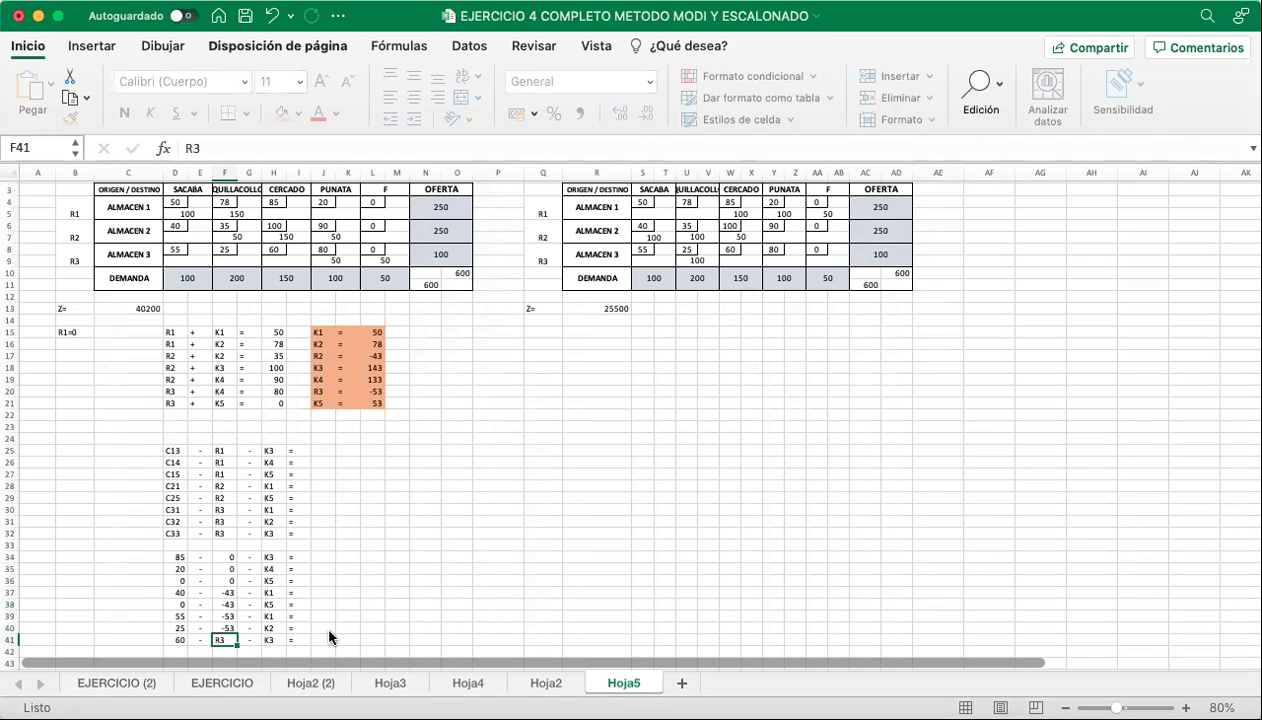
type("-53")
key("Return")
Replace K3, K4 and K5 in H34:H36 with the values 143, 133 and 53.
left_click(270, 556)
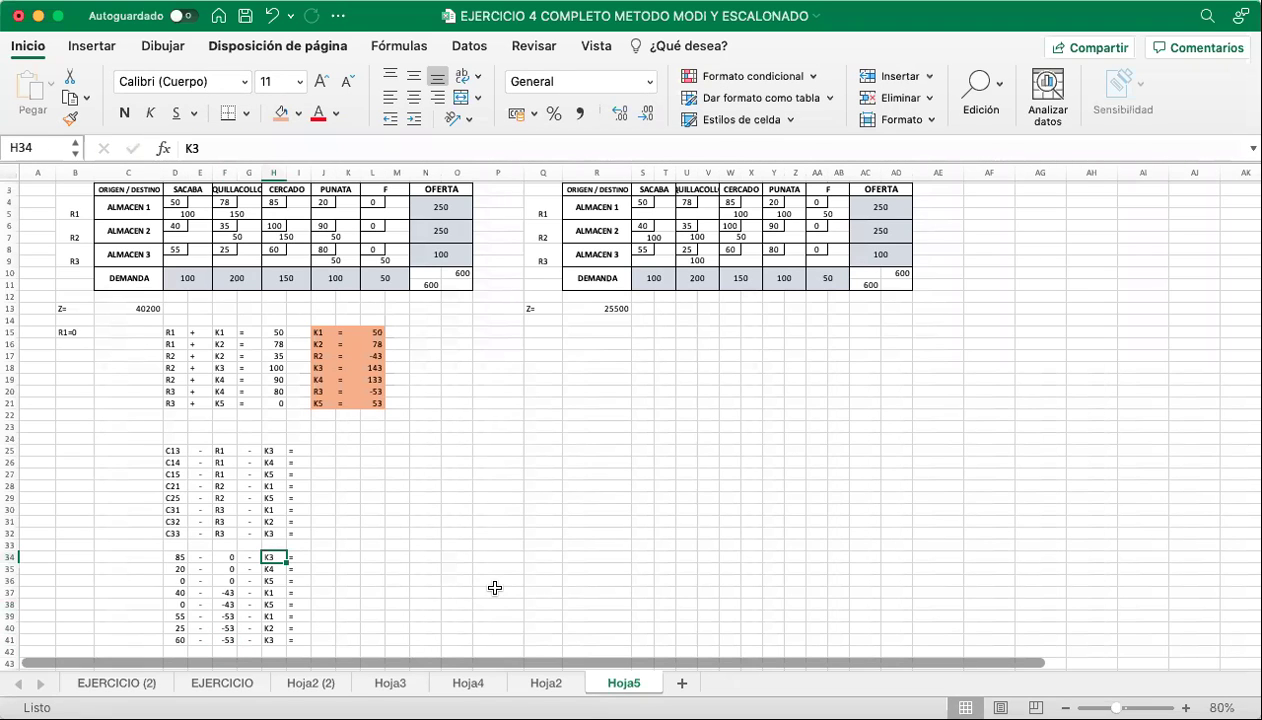
type("143")
key("Return")
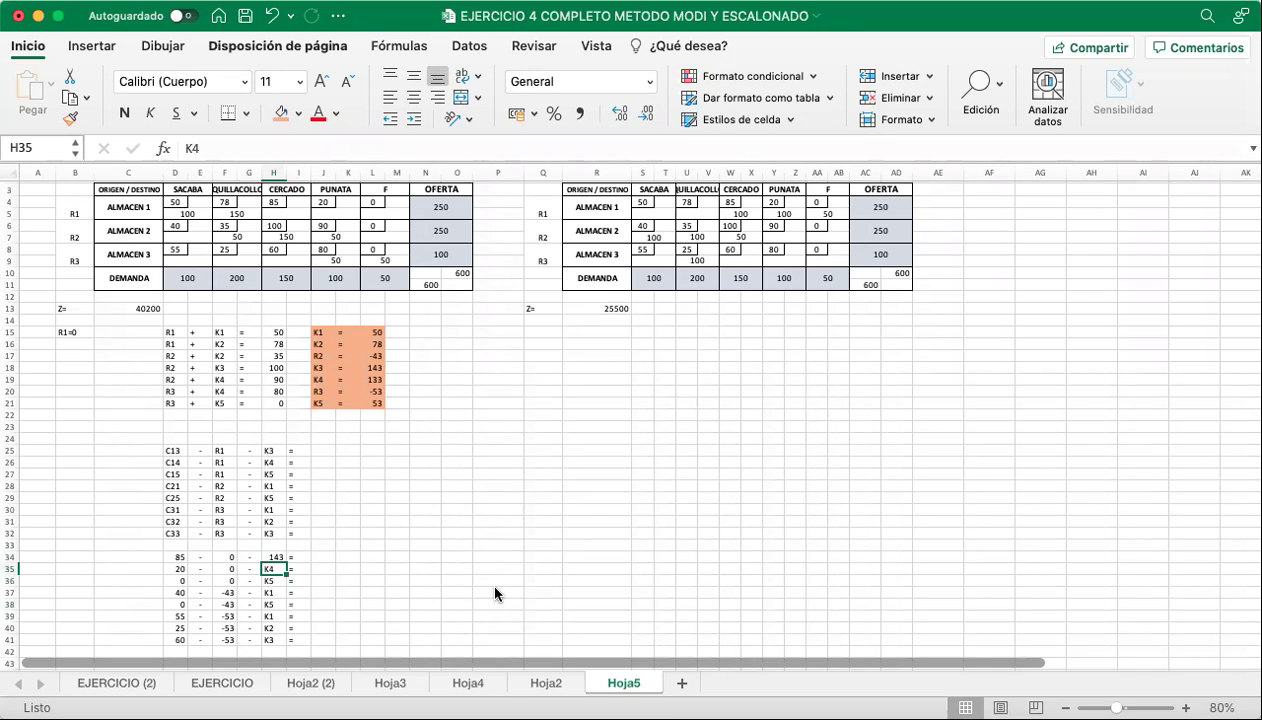
type("133")
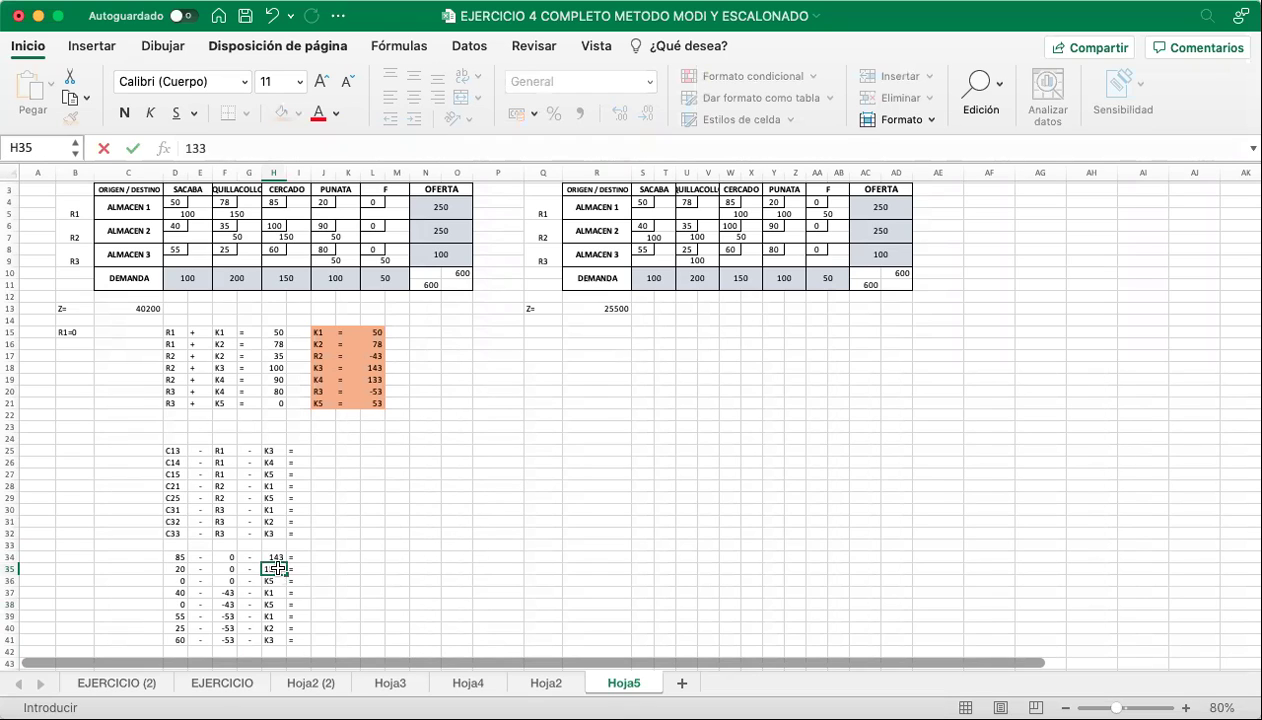
key("Return")
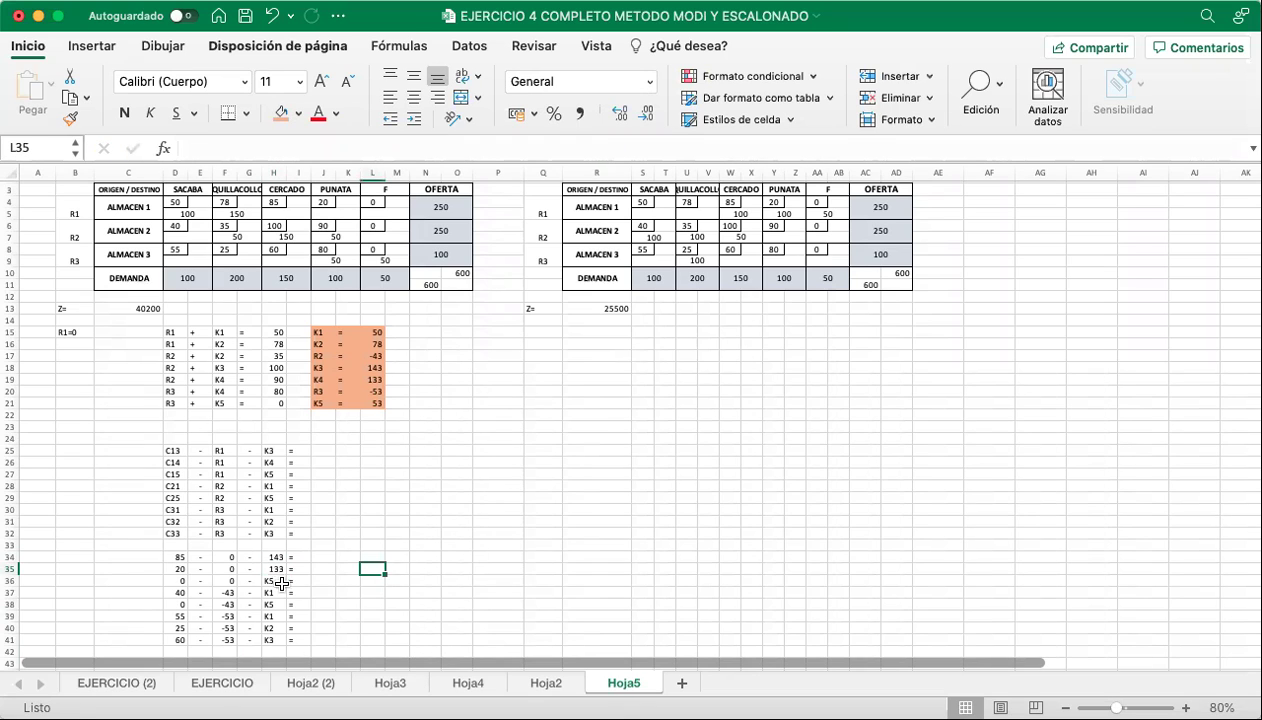
type("5")
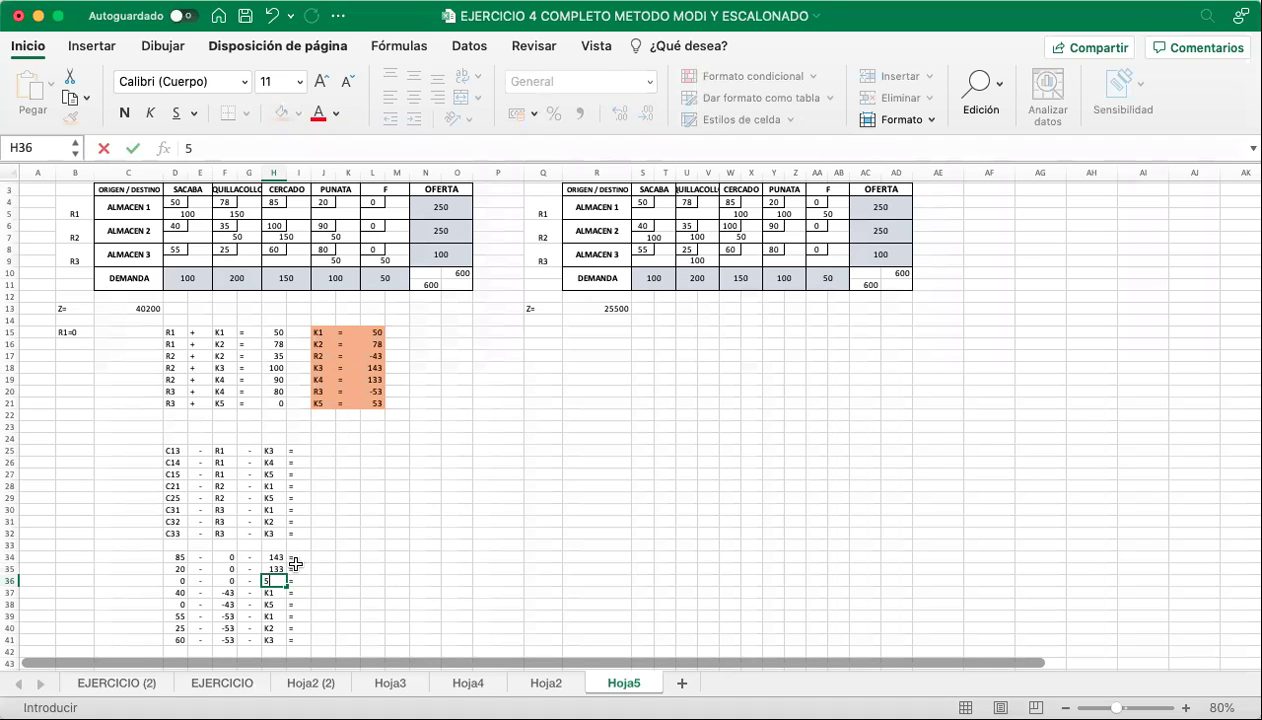
key("Return")
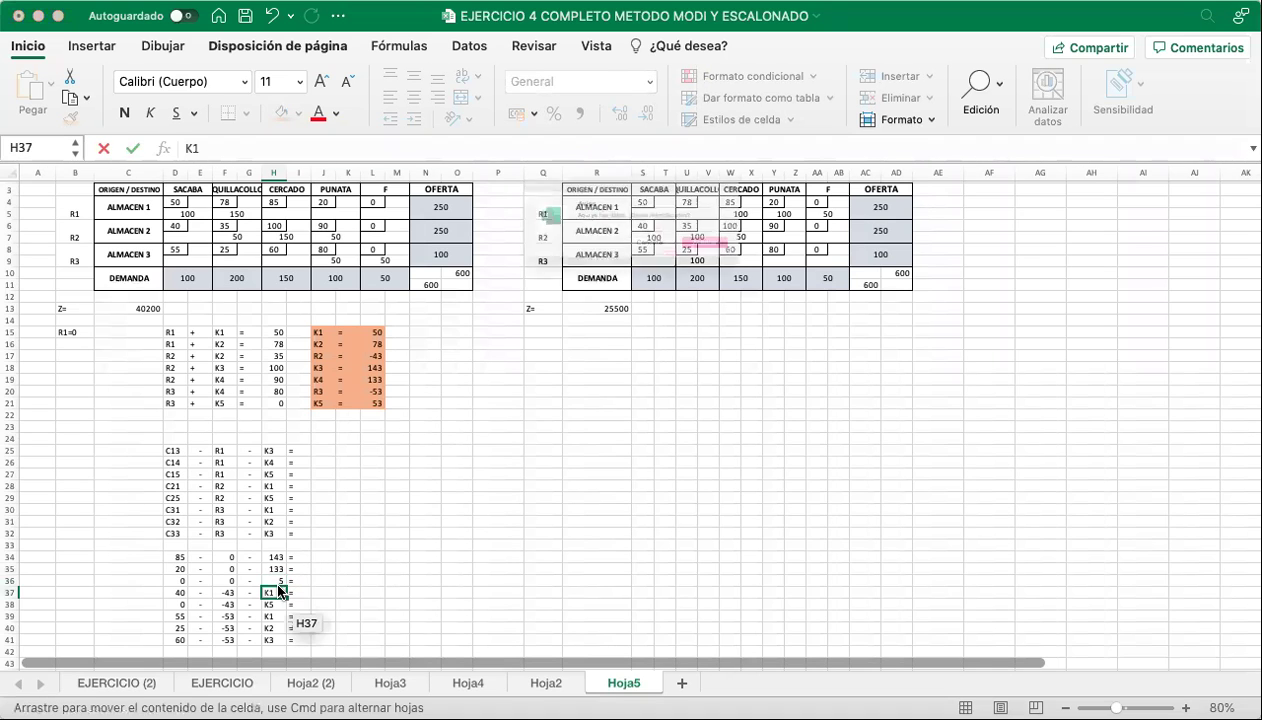
left_click_drag(279, 590, 279, 592)
key("Escape")
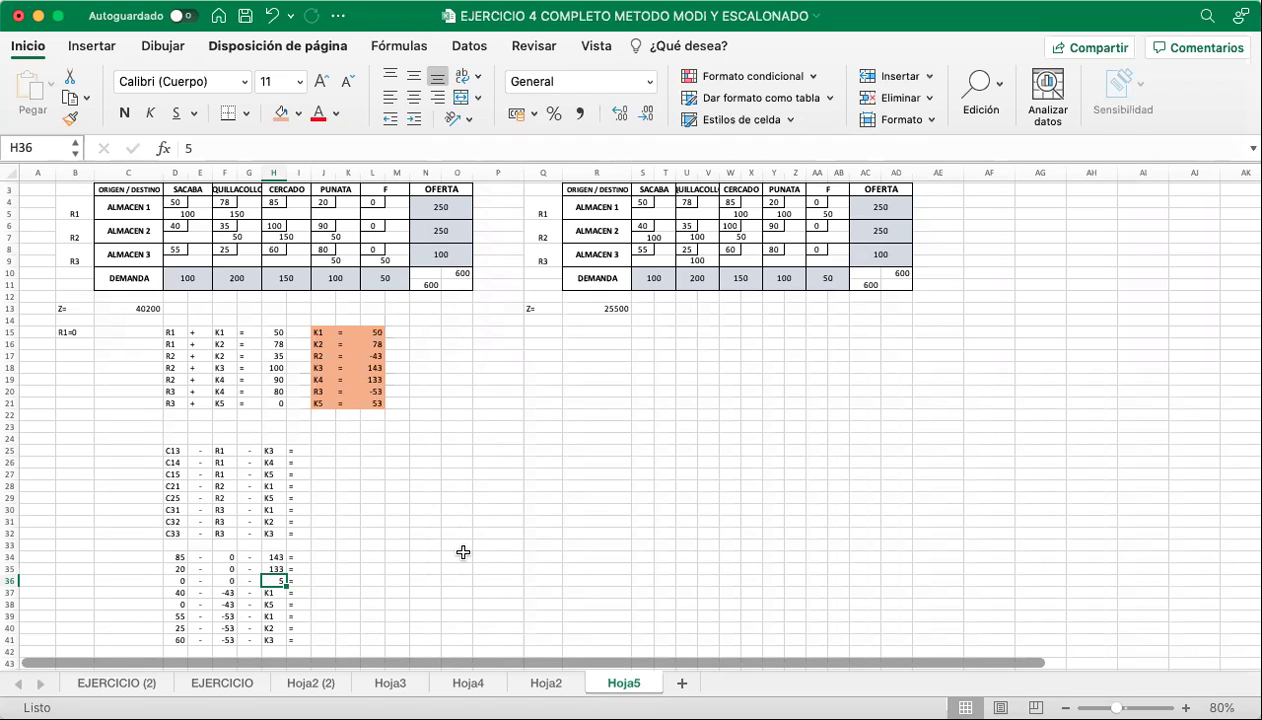
type("53")
key("Return")
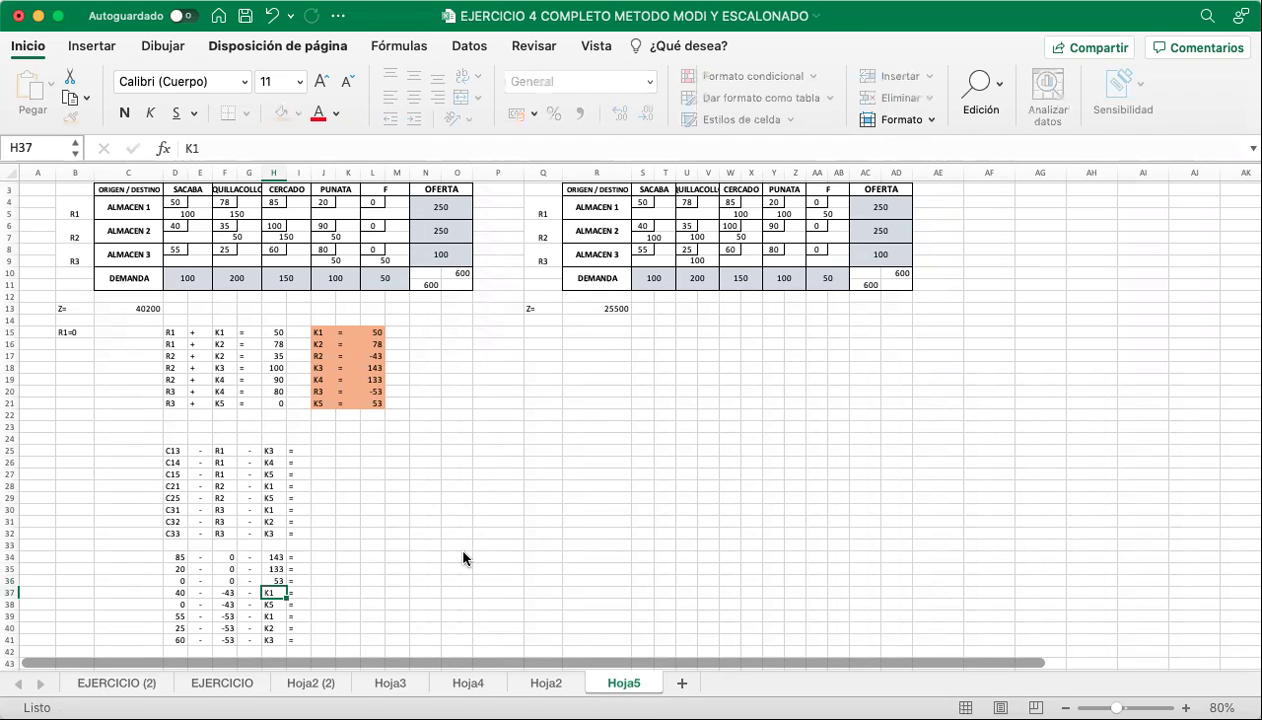
Replace K1, K5 and K1 in H37:H39 with the values 50, 53 and 50.
type("50")
key("Return")
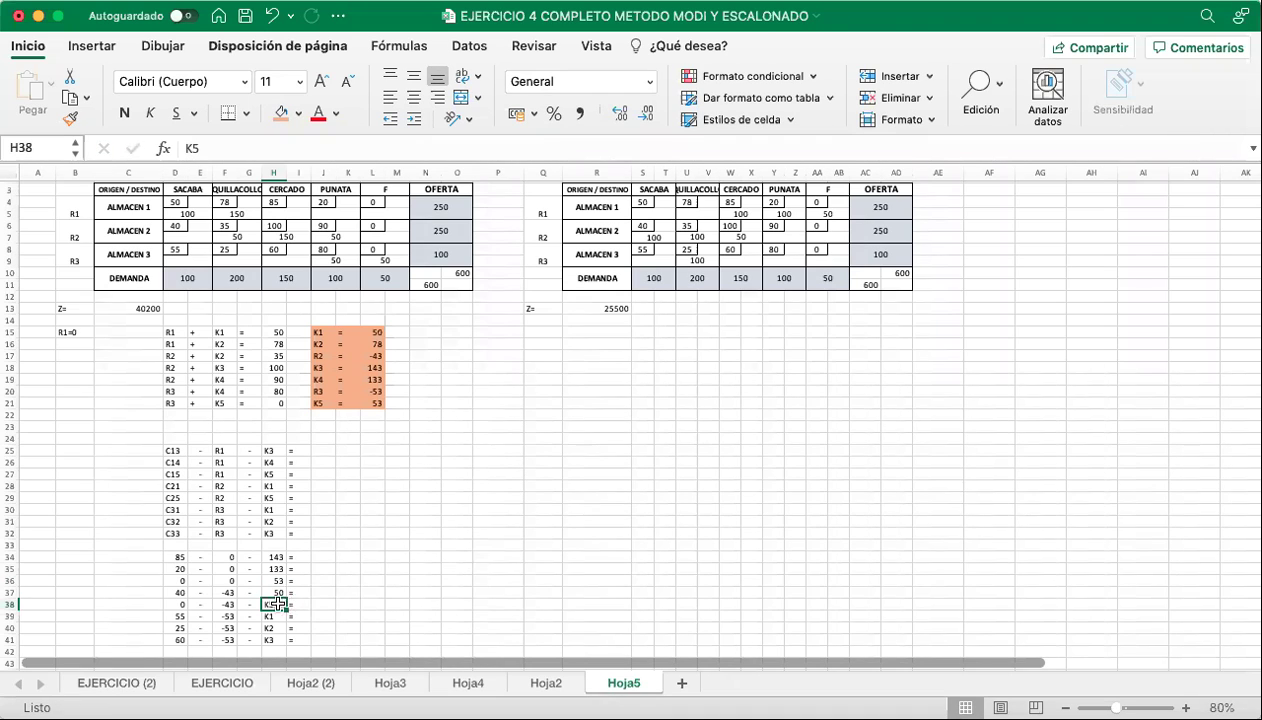
type("53")
key("Return")
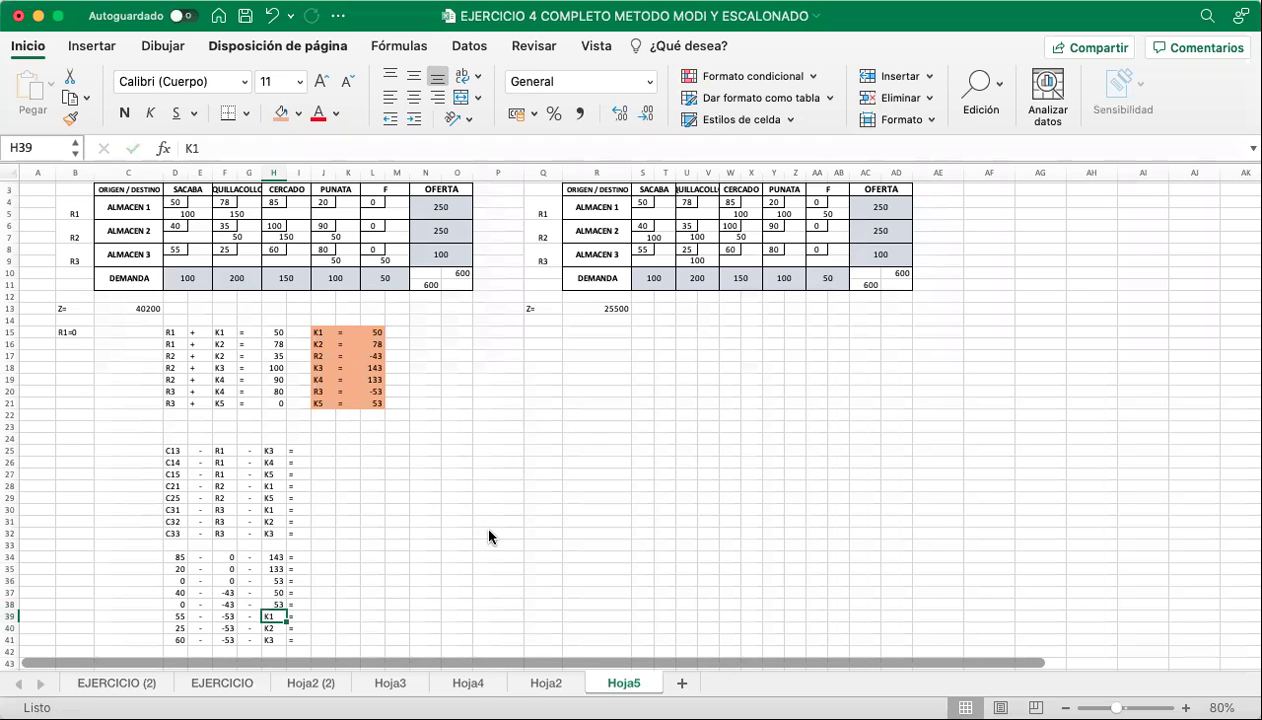
type("50")
key("Return")
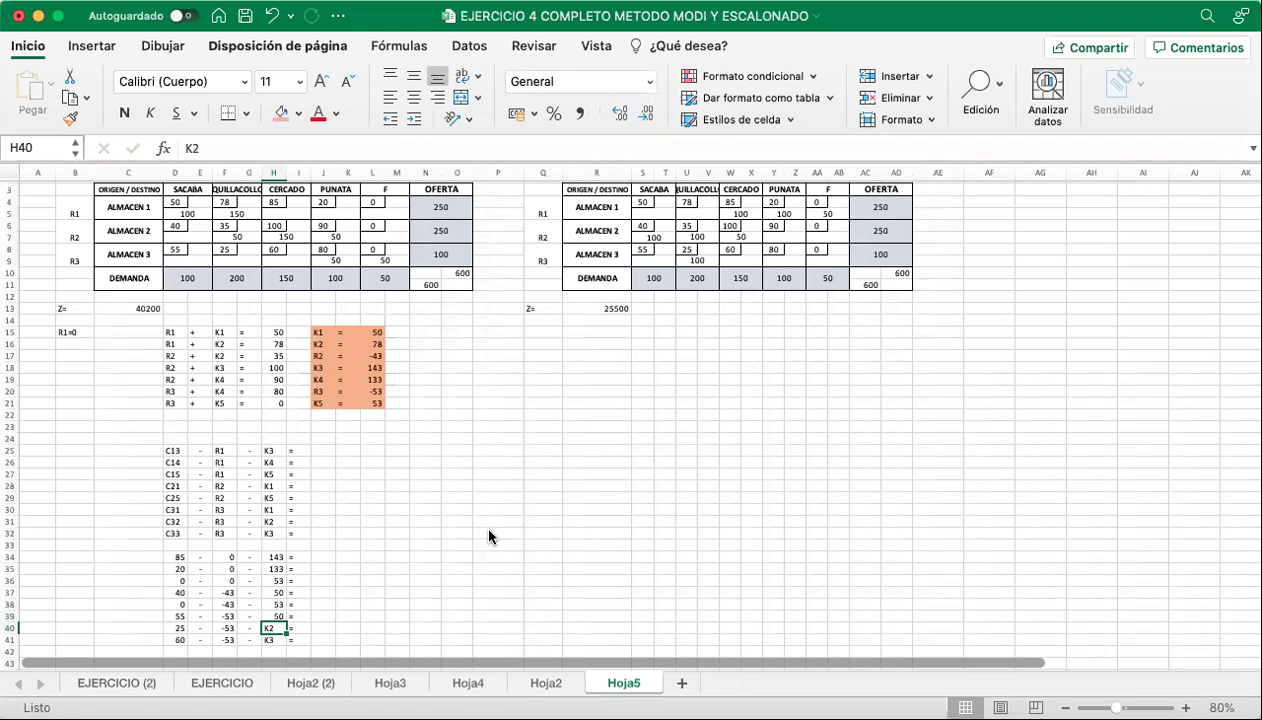
Complete the K values of the last two cost equations with 78 in H40 and 143 in H41.
type("78")
key("Return")
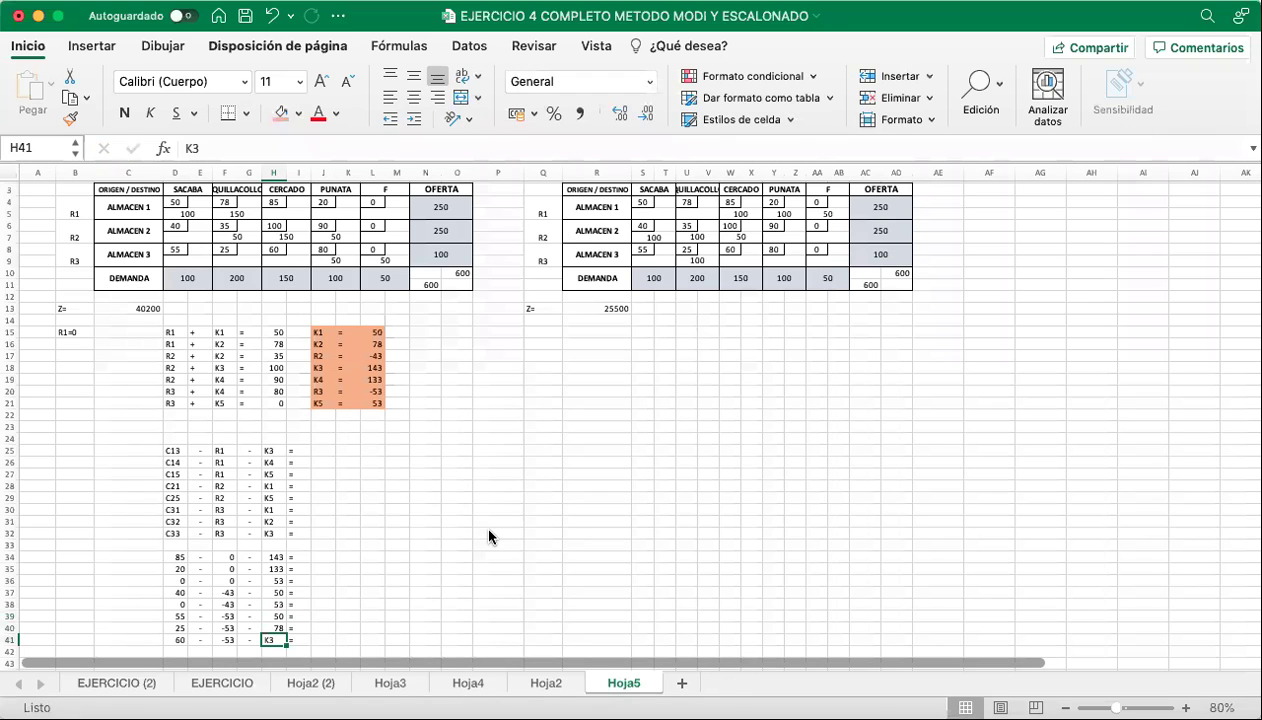
type("143")
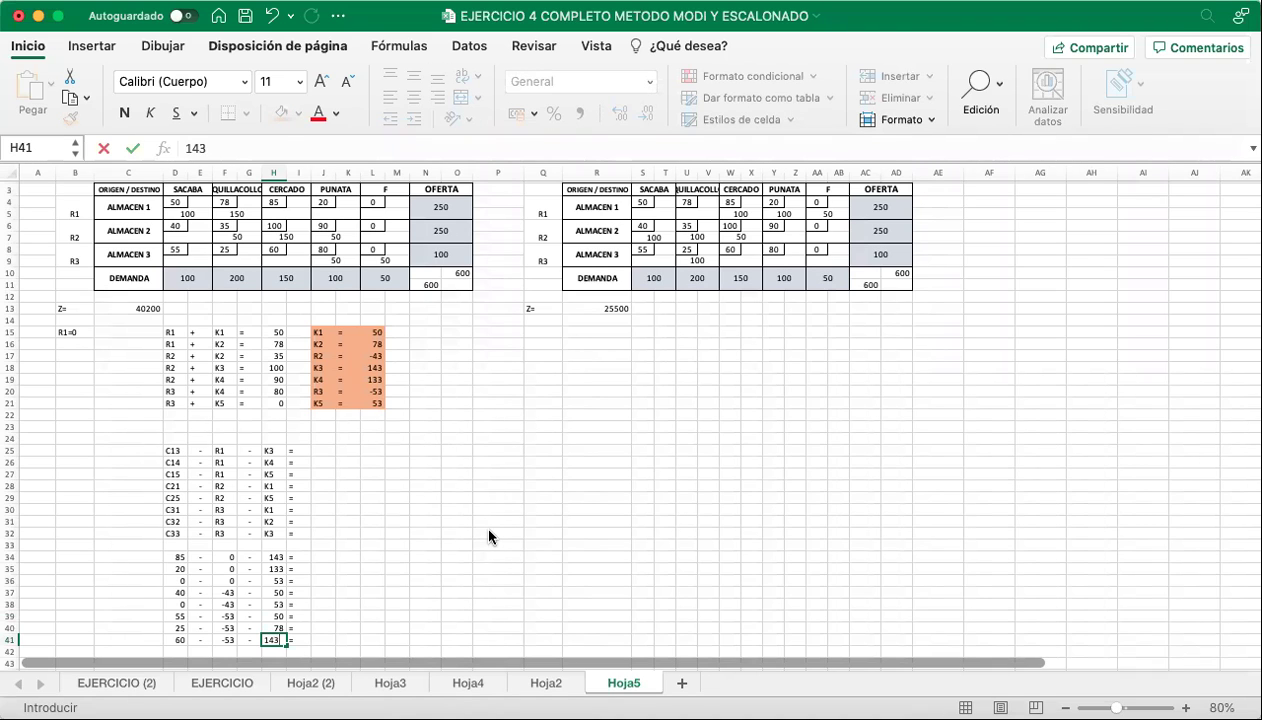
key("Return")
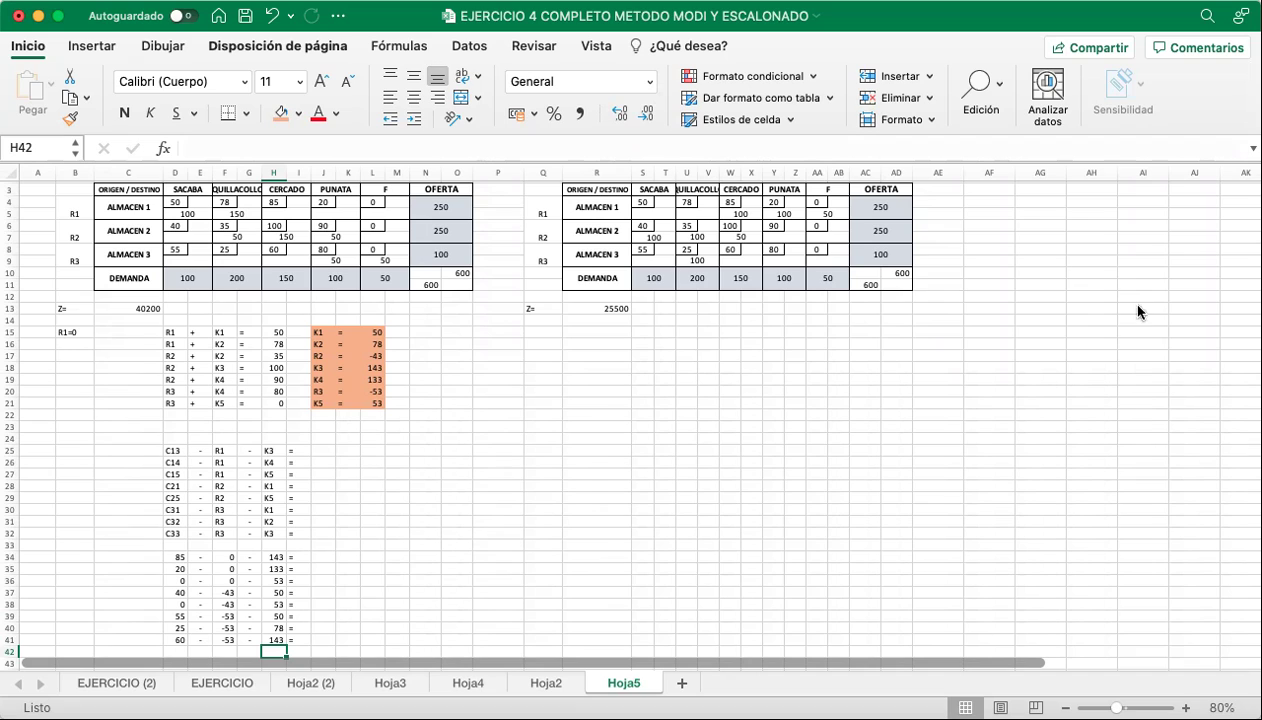
left_click(497, 485)
left_click(398, 545)
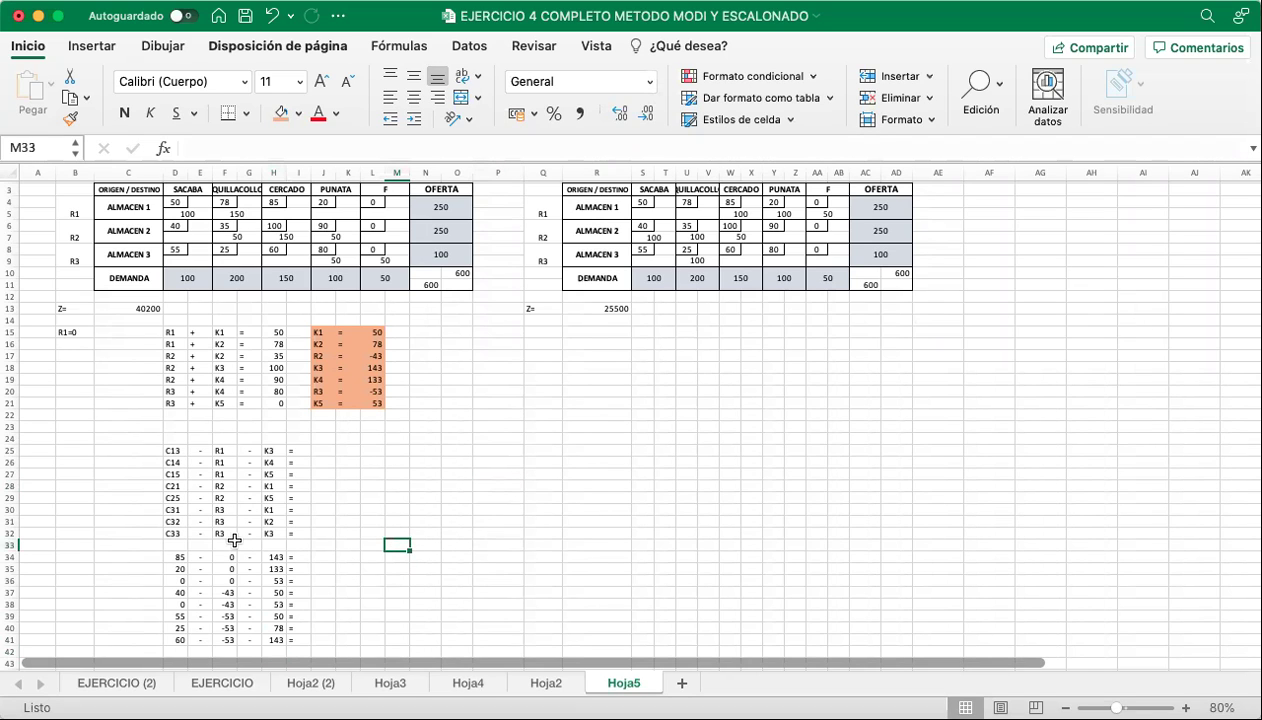
Try to calculate the results by summing D34:H34 in J34 and filling the formula down to J41.
left_click(320, 558)
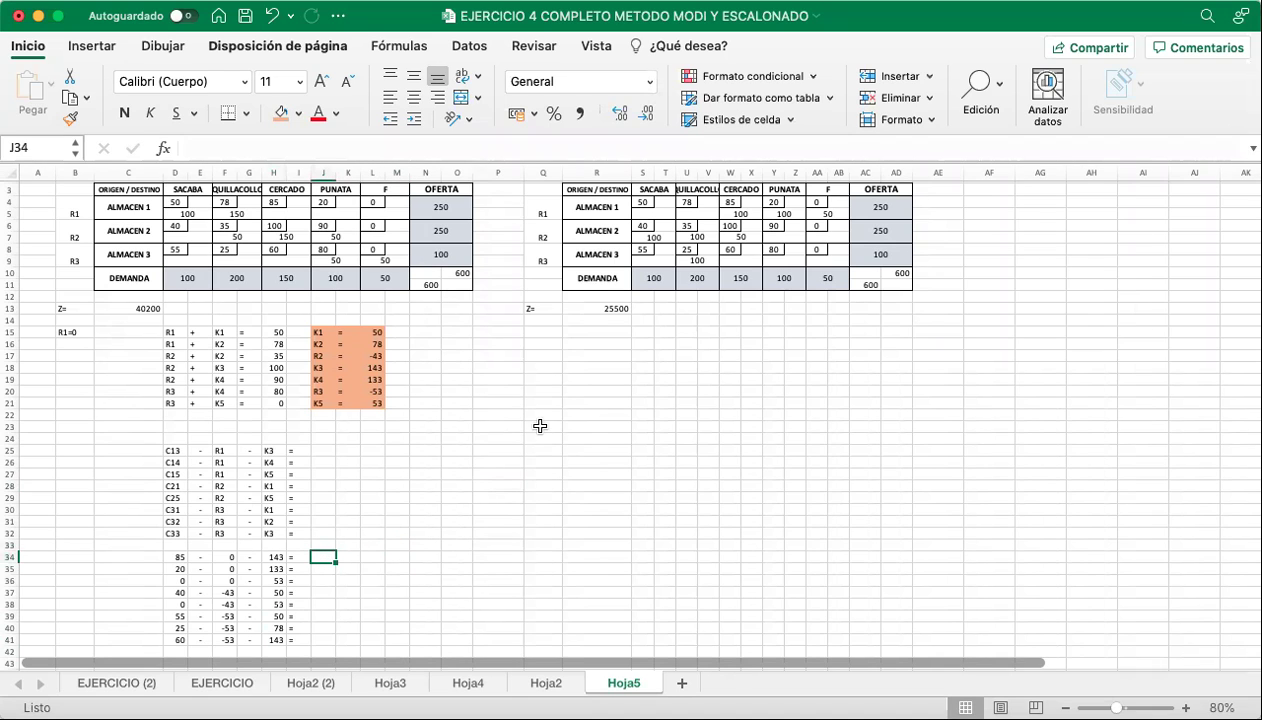
left_click(993, 97)
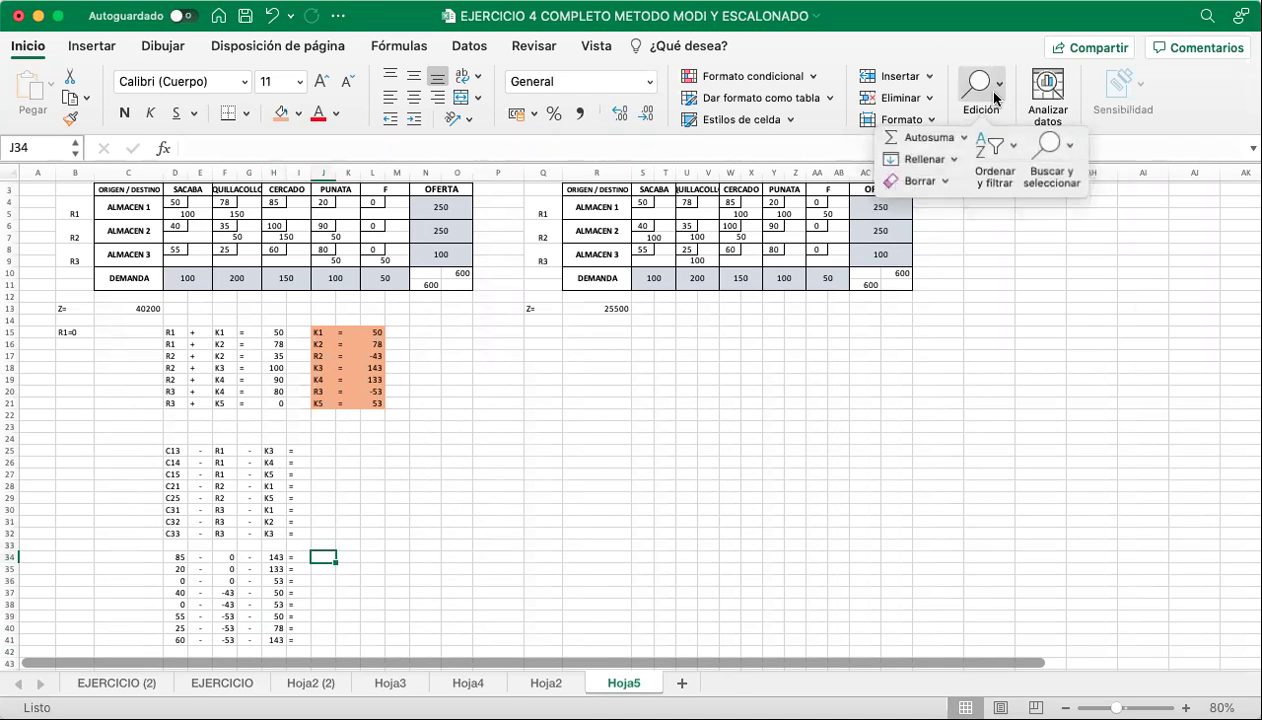
left_click(912, 138)
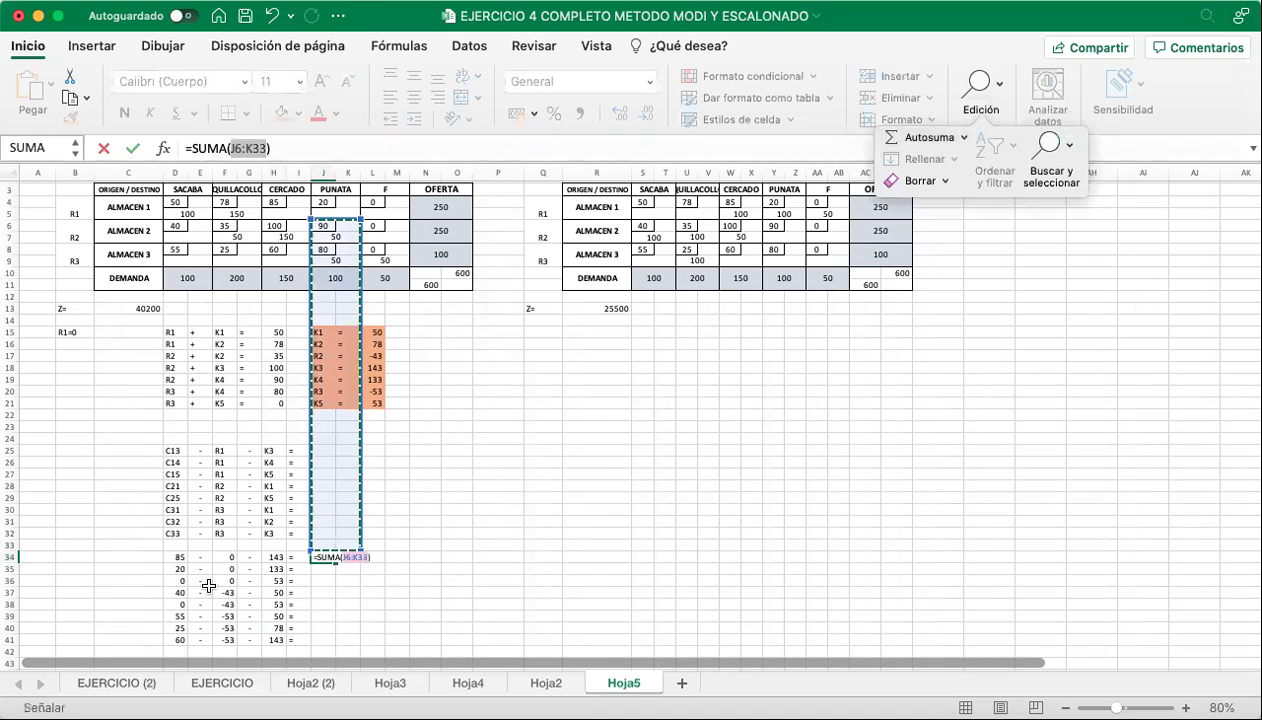
left_click_drag(177, 557, 270, 560)
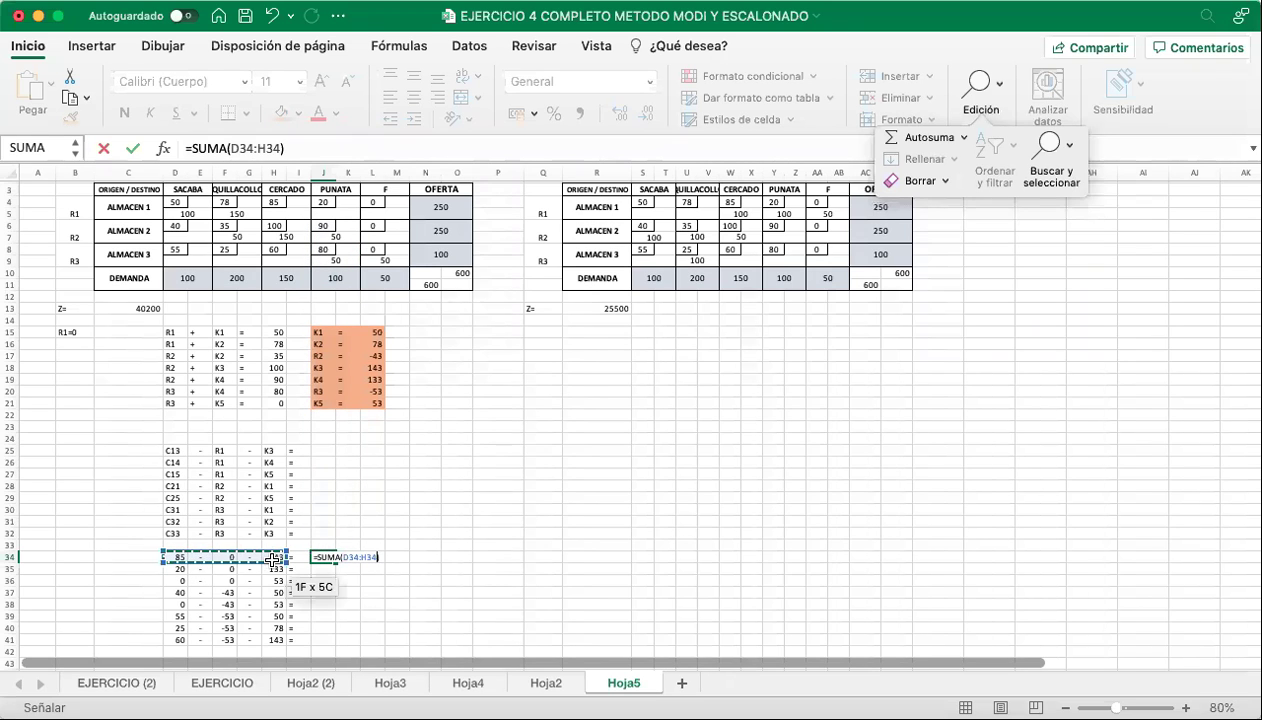
key("Return")
left_click(322, 556)
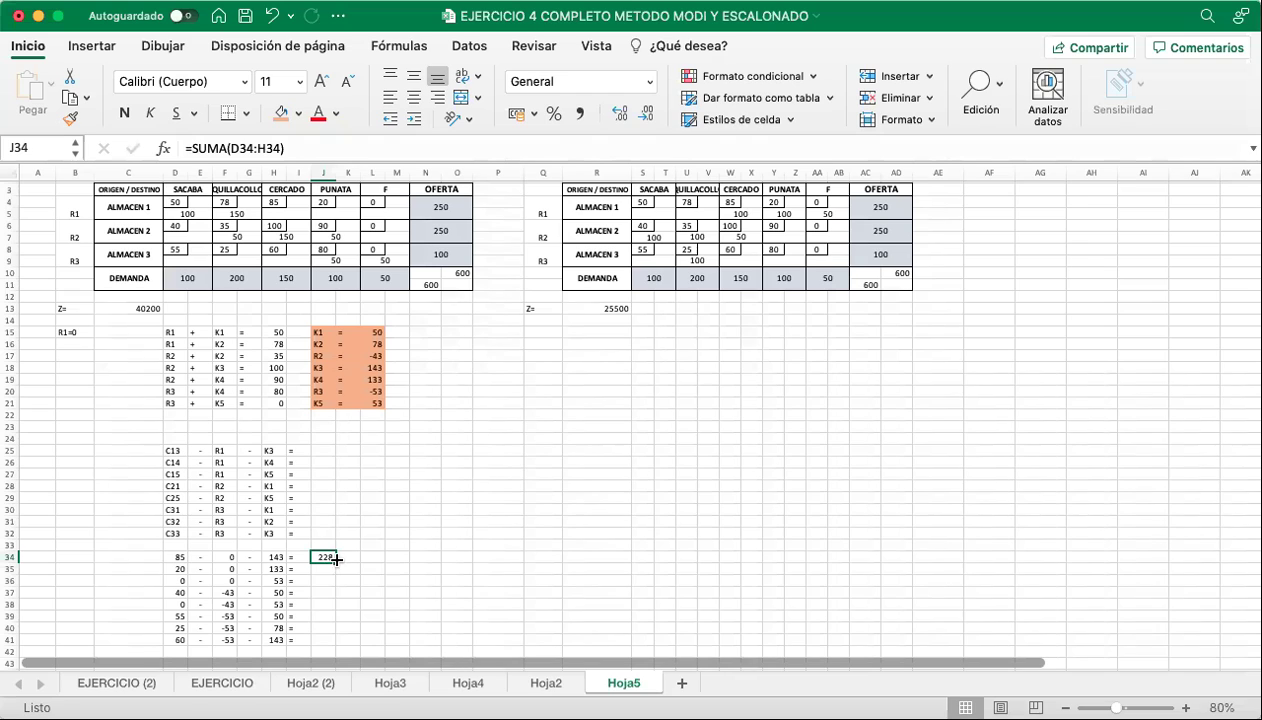
left_click_drag(336, 563, 337, 643)
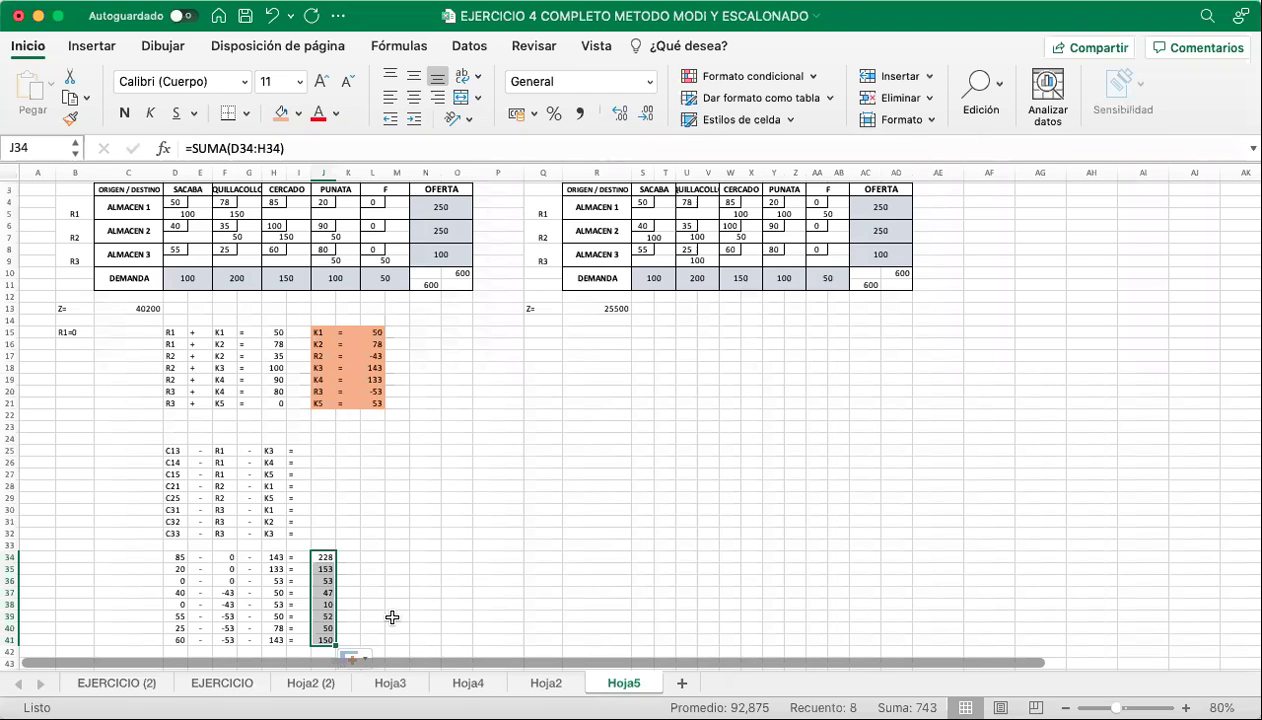
key("super+z")
key("super+z")
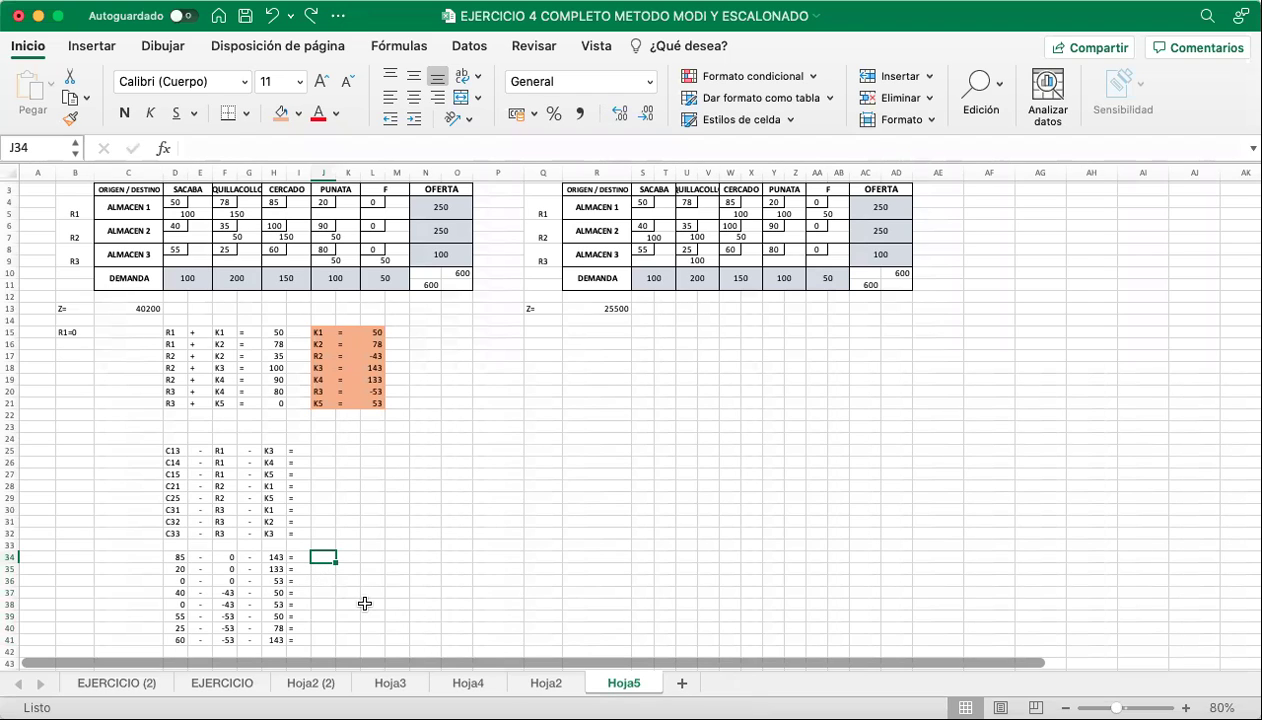
Enter the subtraction formula +D34-F34-H34 in J34.
type("+")
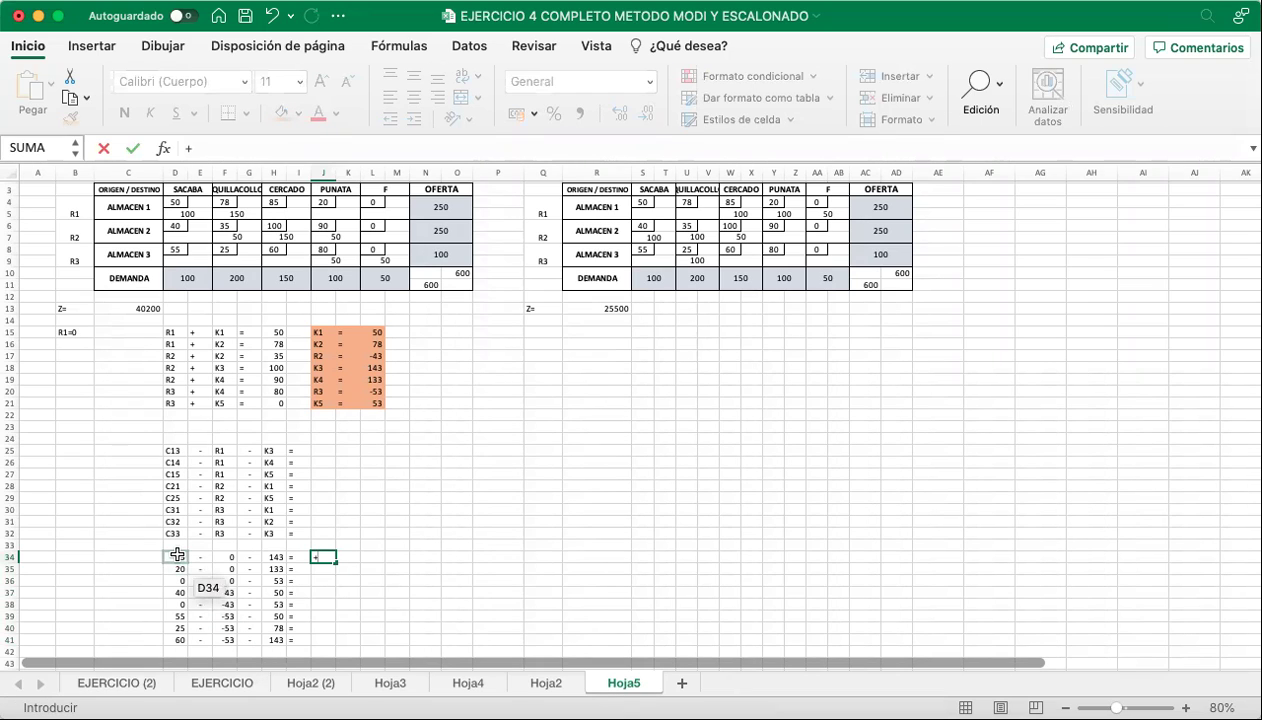
left_click(177, 555)
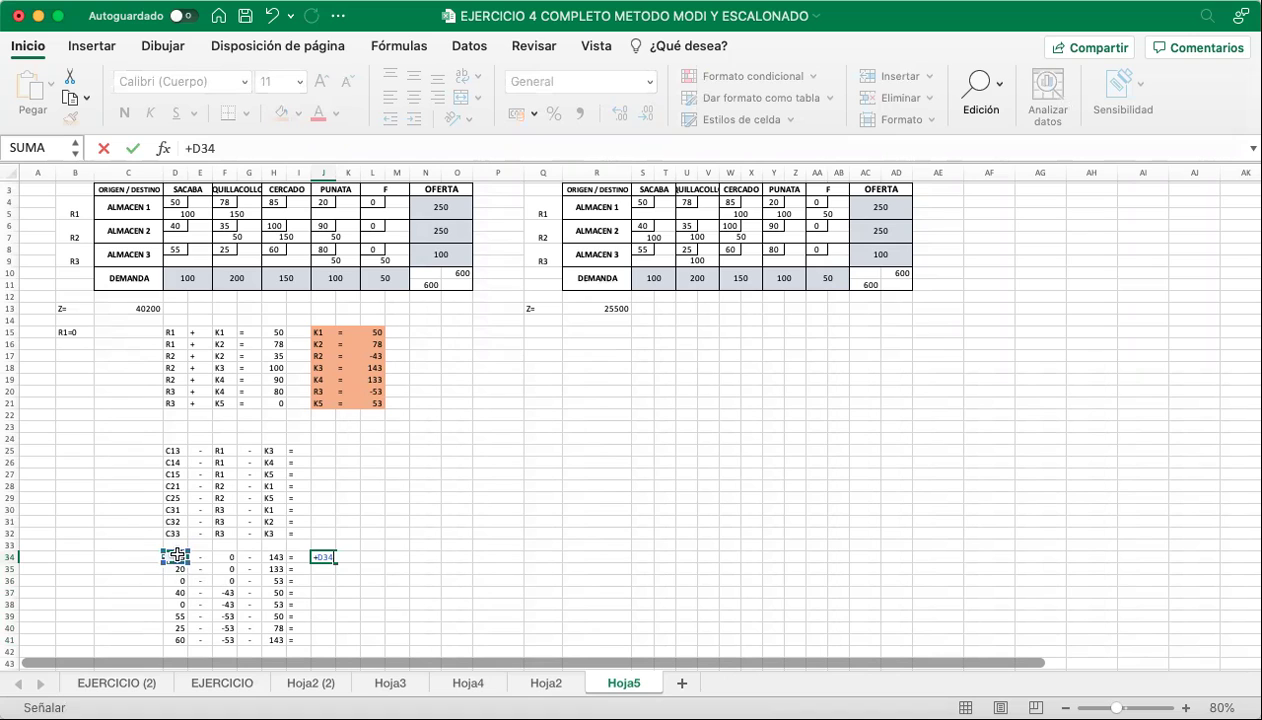
type("-")
left_click(227, 556)
type("-")
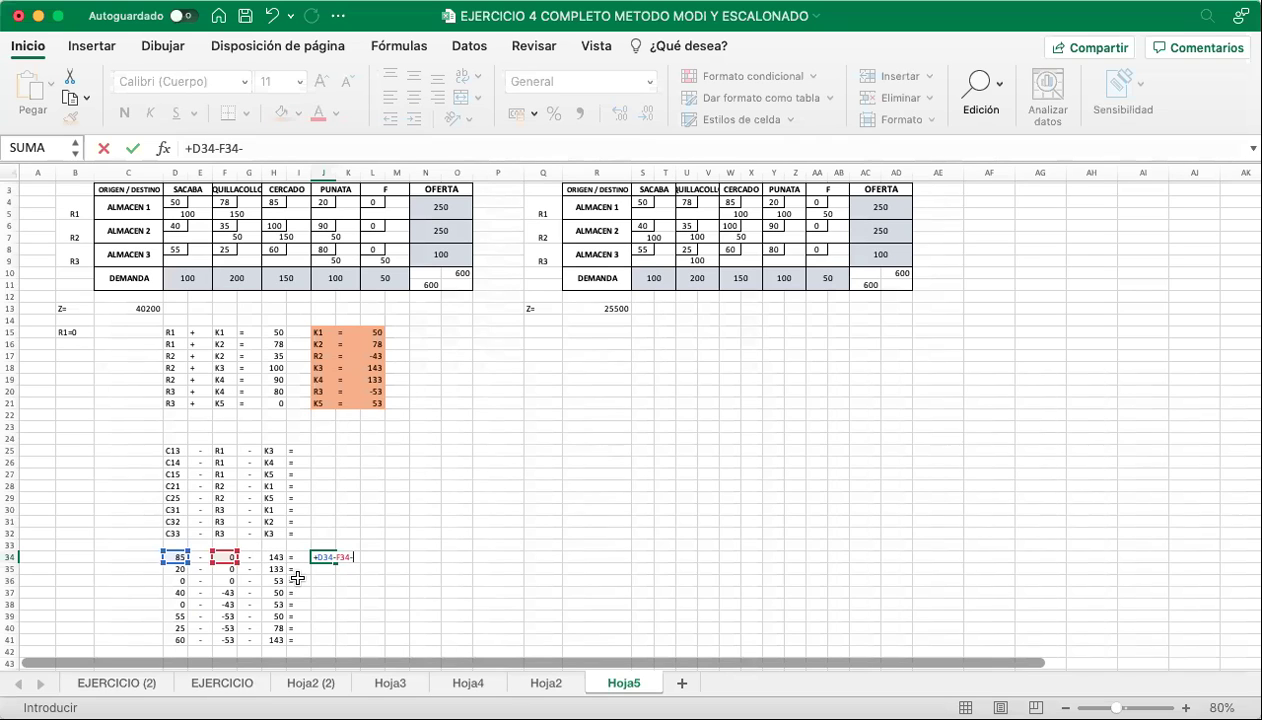
left_click(278, 555)
key("Return")
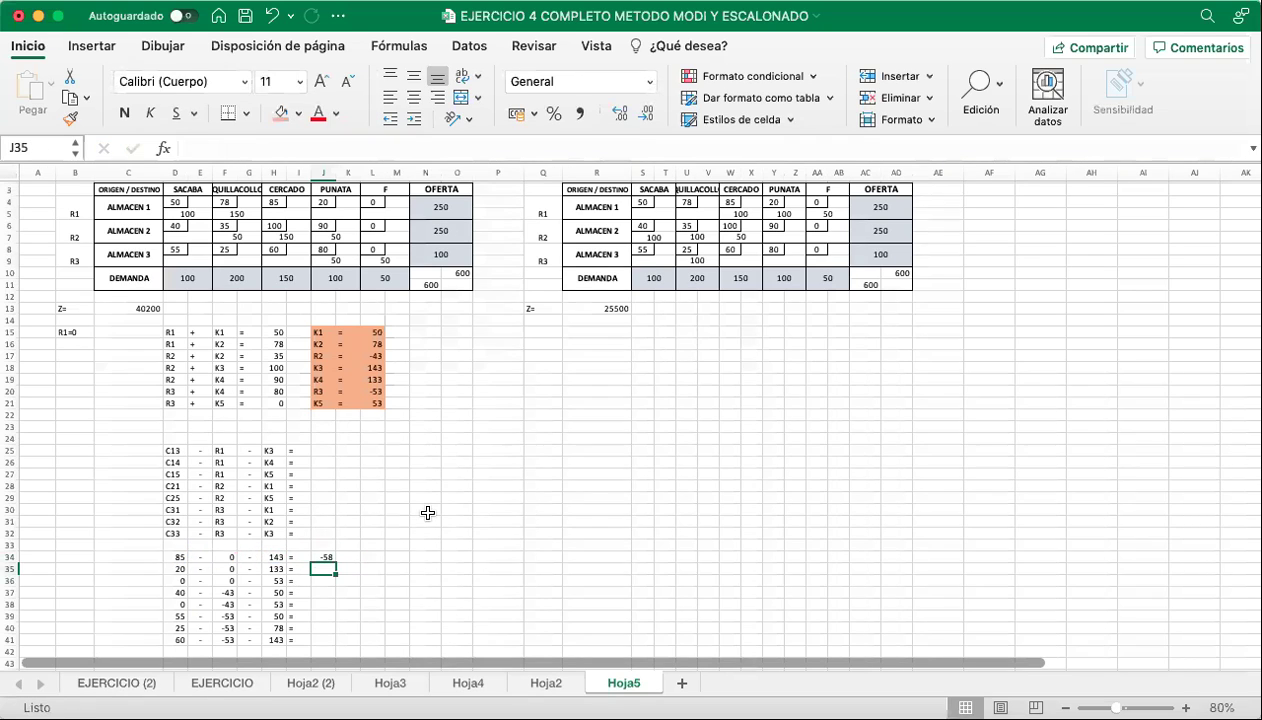
Fill the subtraction formula from J34 down to J41.
scroll(385, 535, "down", 2)
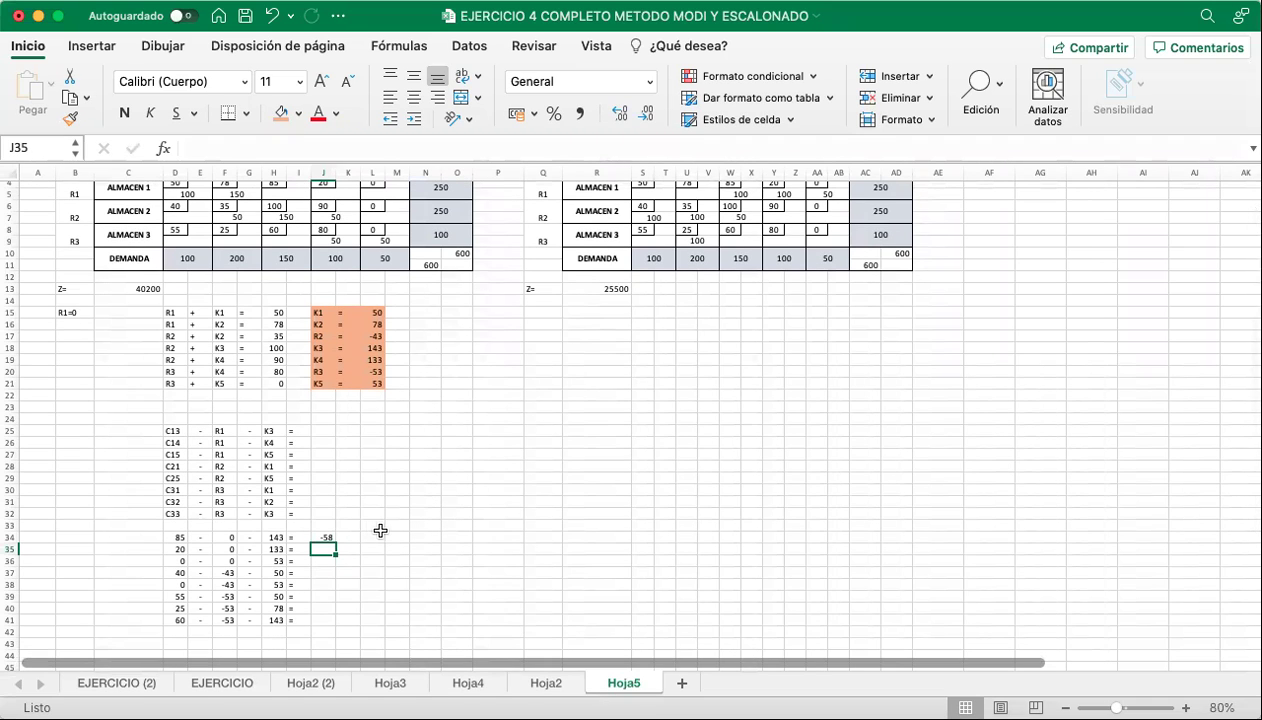
left_click(322, 537)
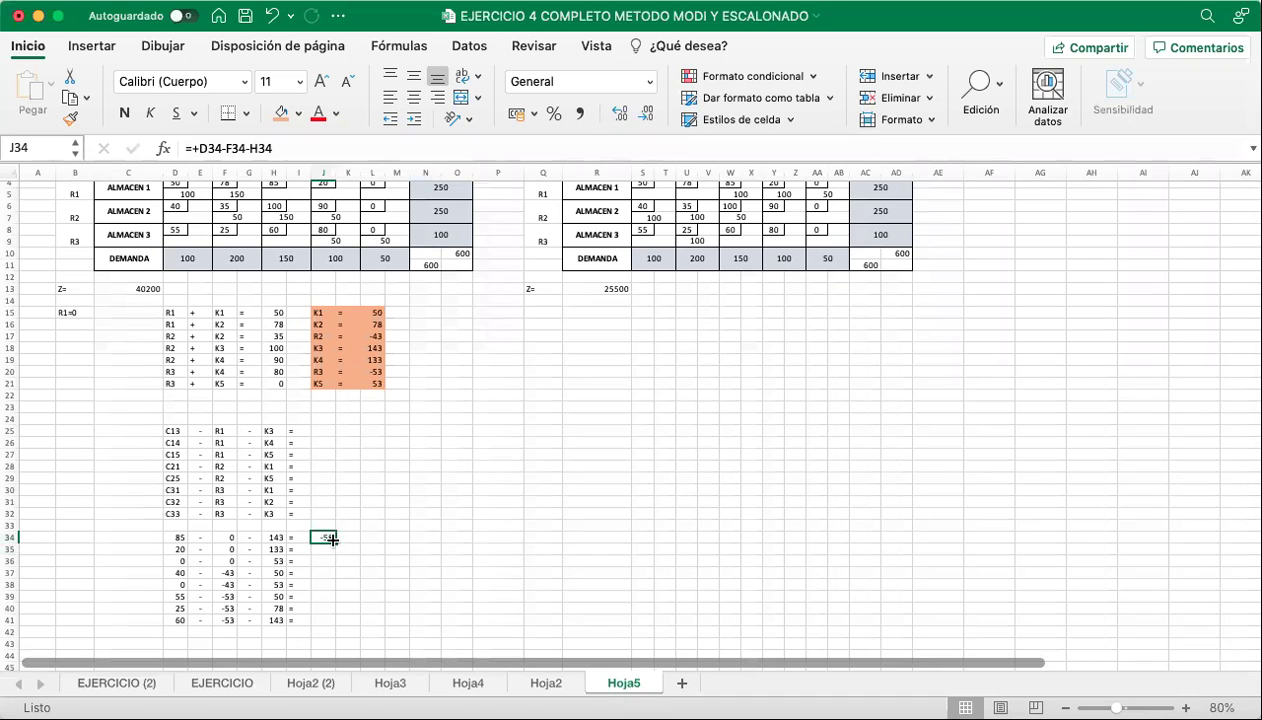
left_click_drag(334, 541, 333, 622)
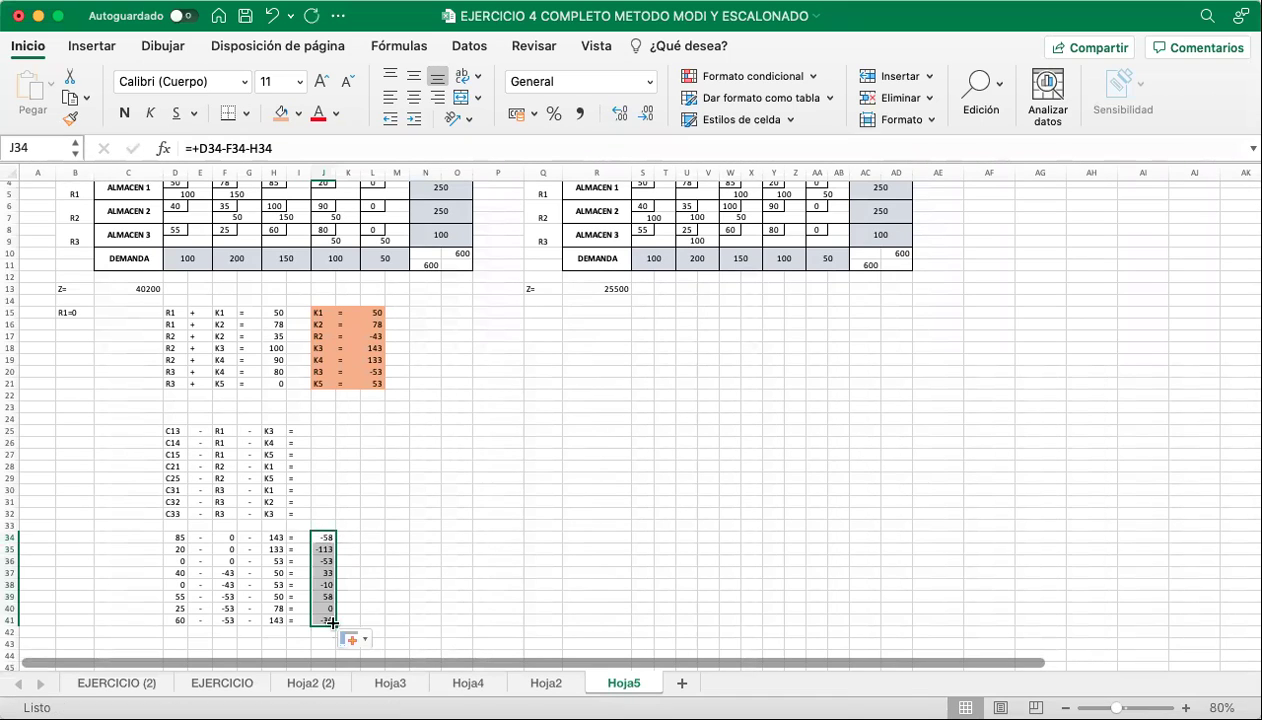
left_click(403, 586)
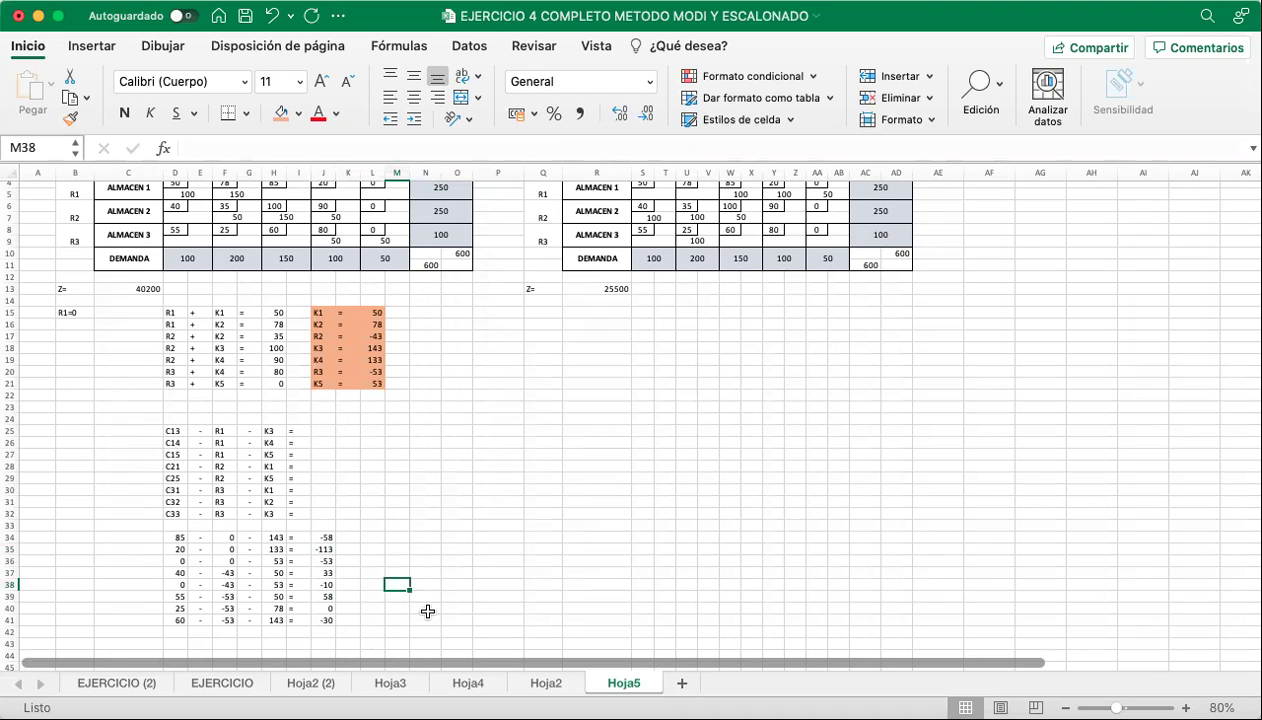
left_click(493, 456)
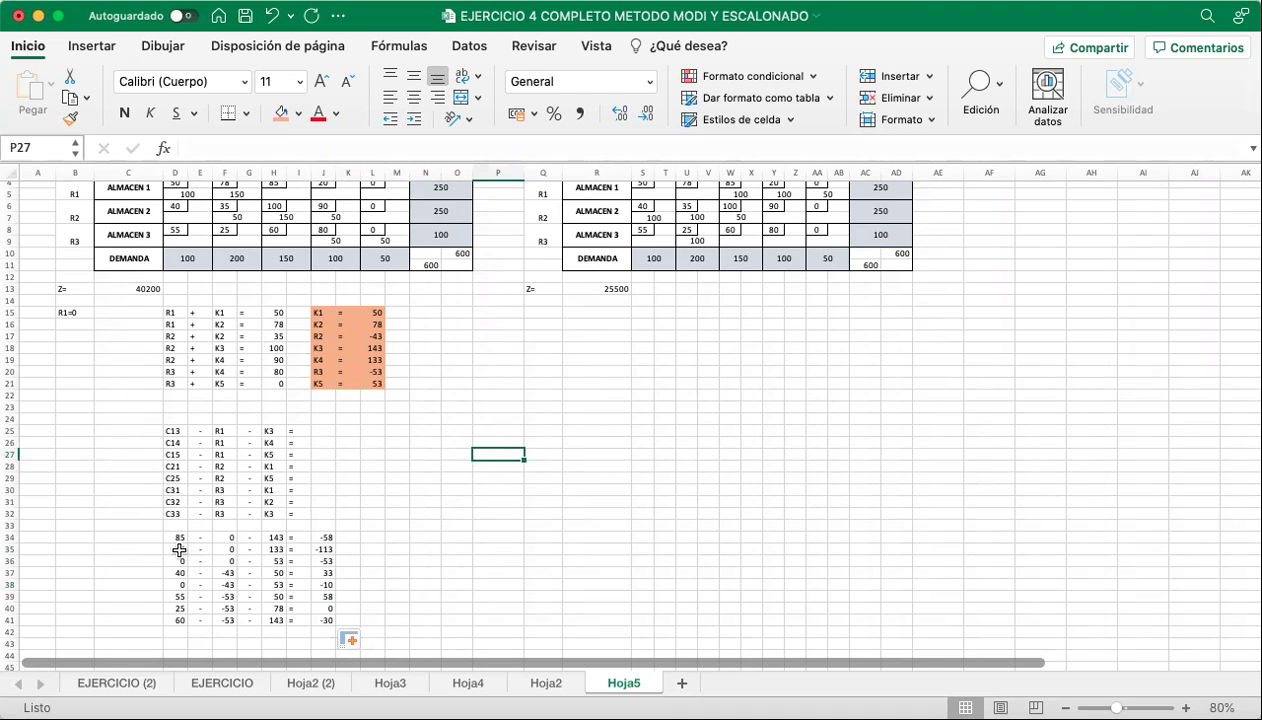
left_click(604, 594)
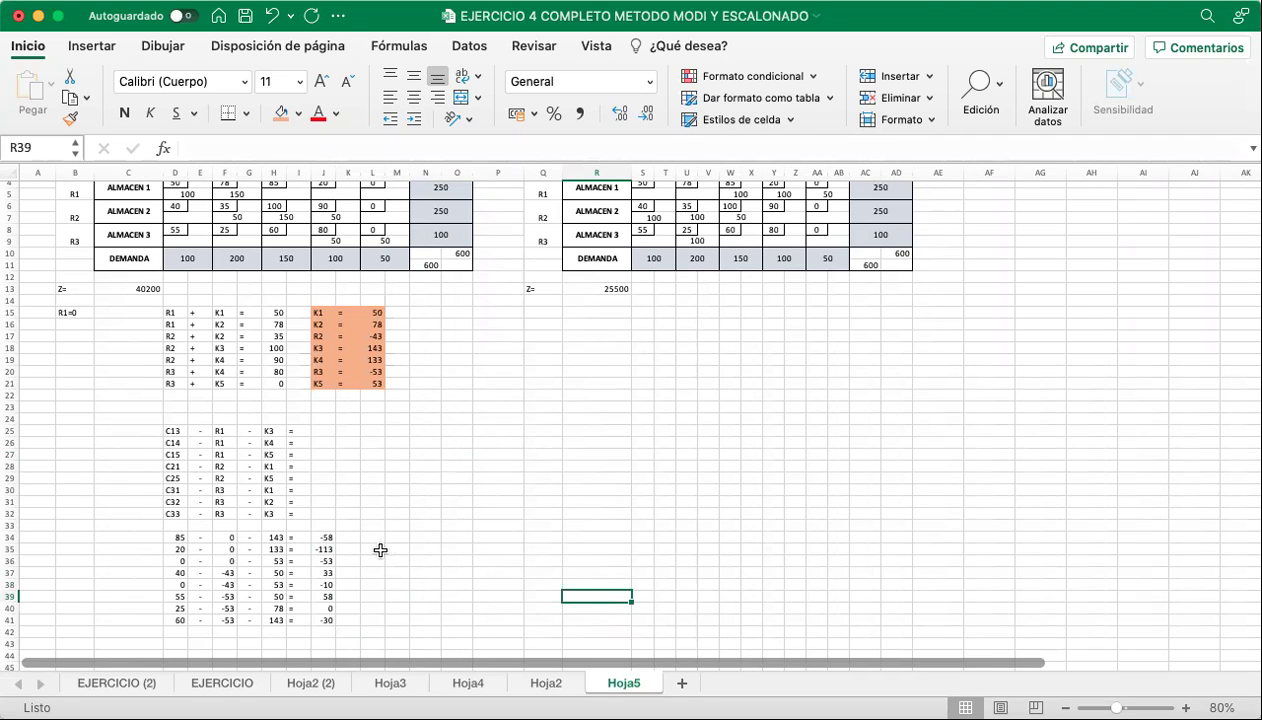
Highlight the equation row D35:J35 with the orange fill and label it C14 in cell C35.
left_click_drag(175, 549, 331, 549)
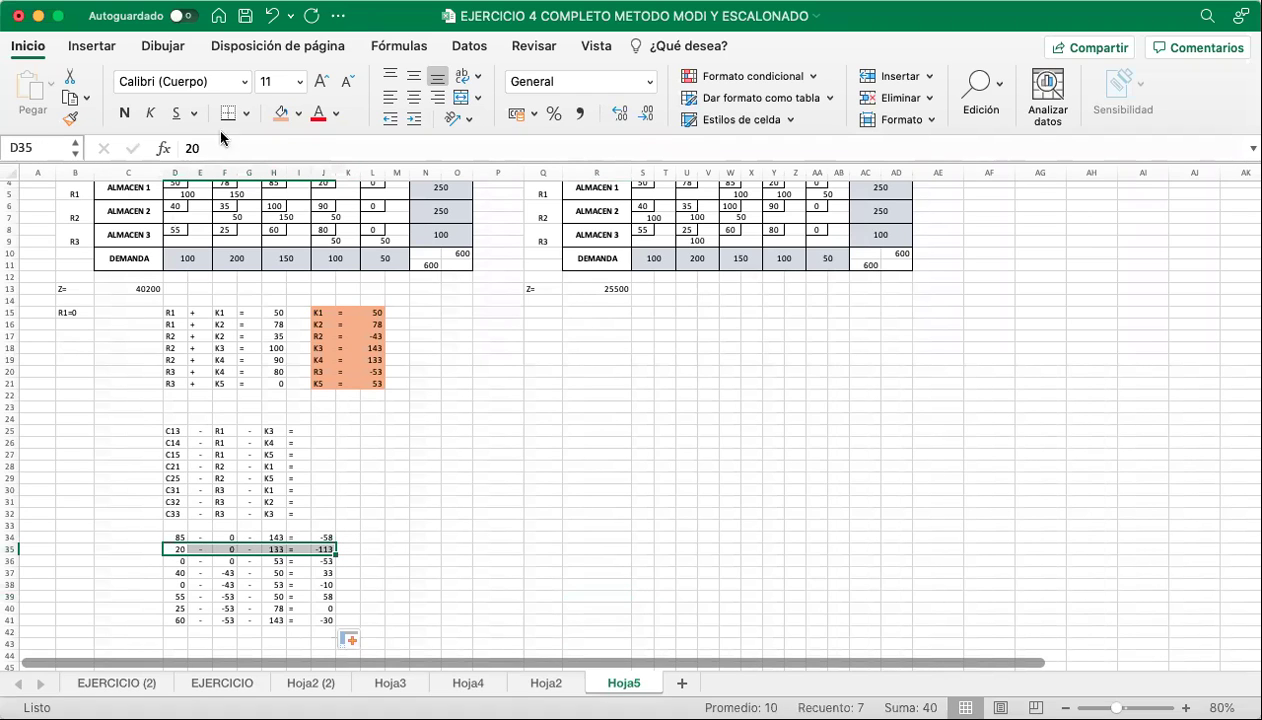
left_click(281, 112)
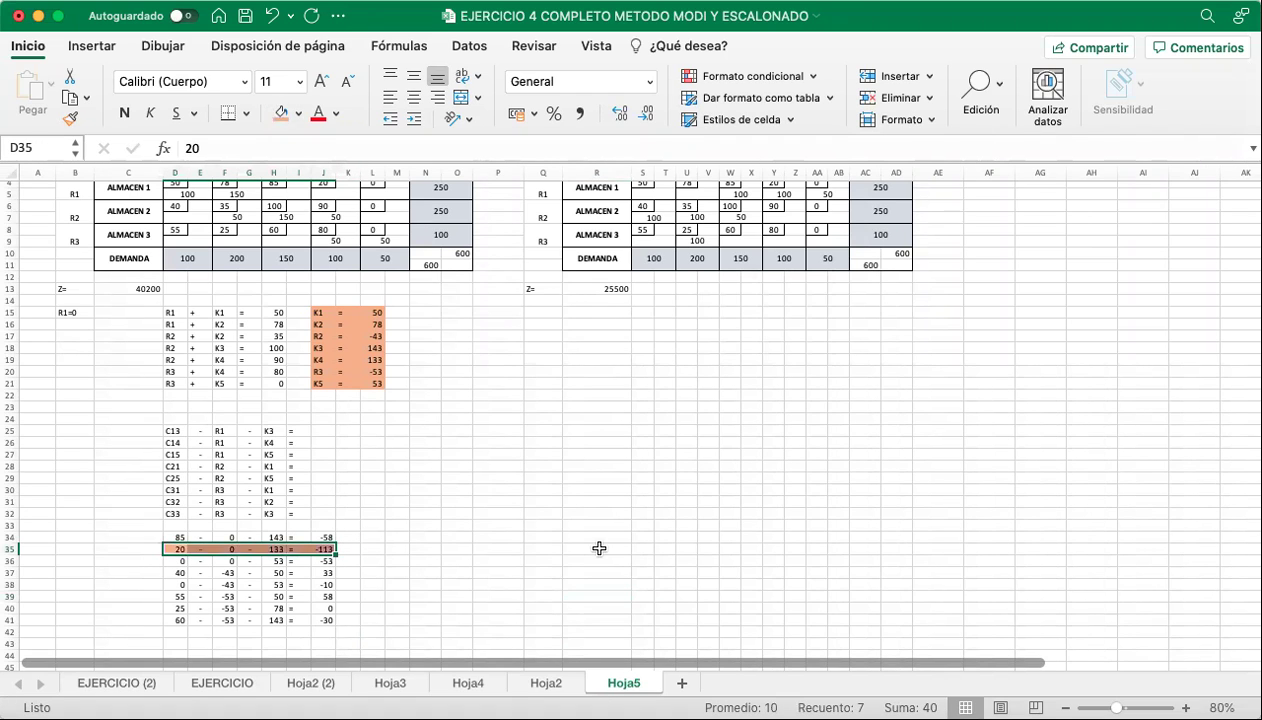
left_click(113, 548)
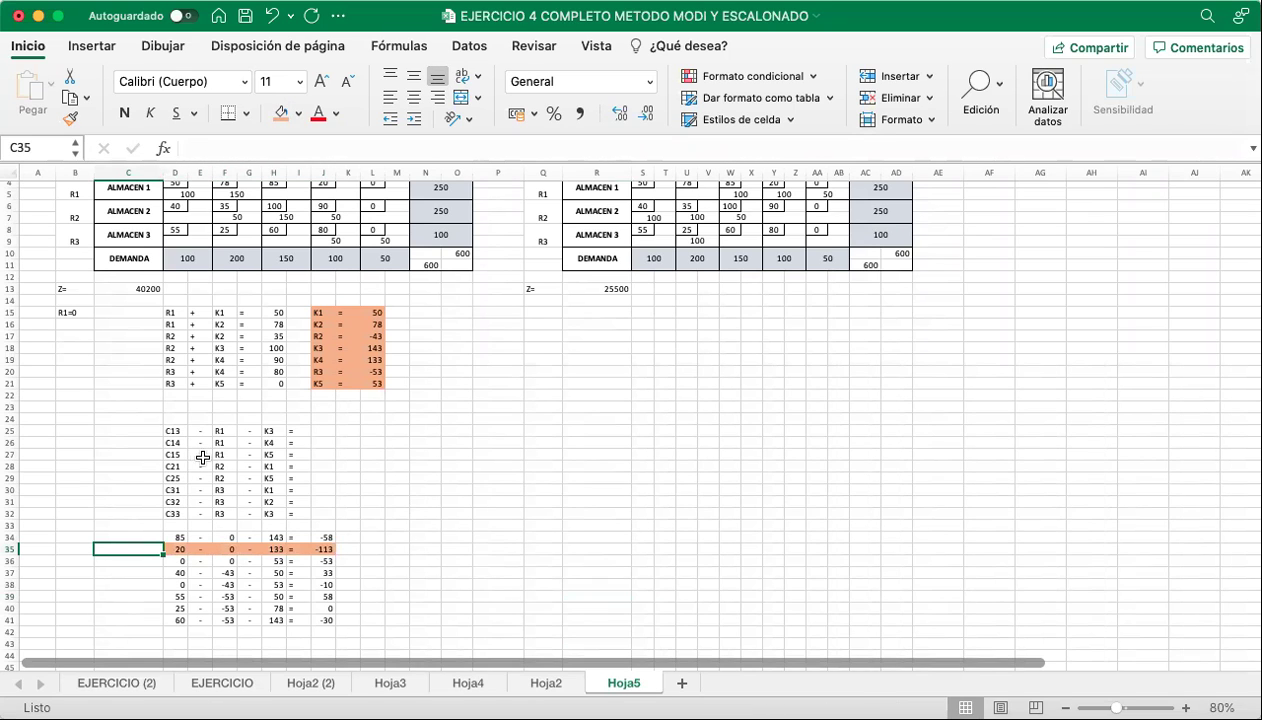
left_click(173, 440)
left_click(112, 545)
type("C14")
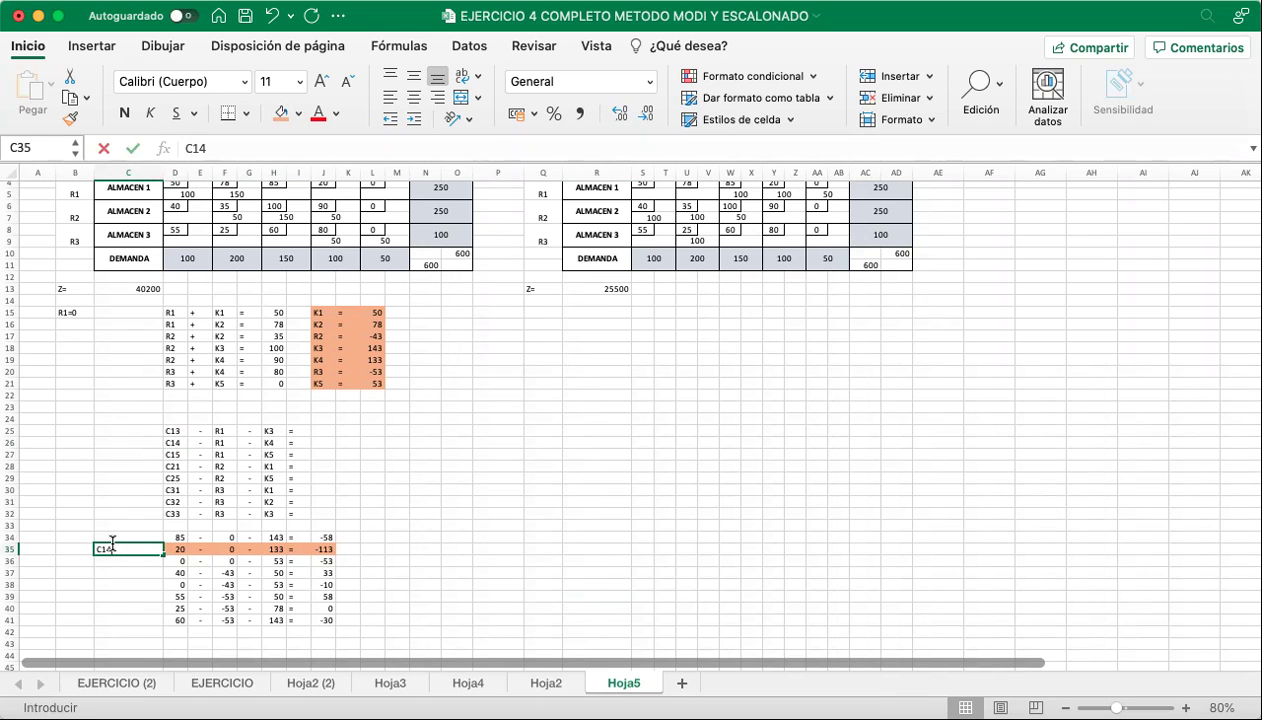
key("Return")
Copy the NOROESTE transport table with its R and K labels, range B2:O11.
scroll(320, 543, "up", 3)
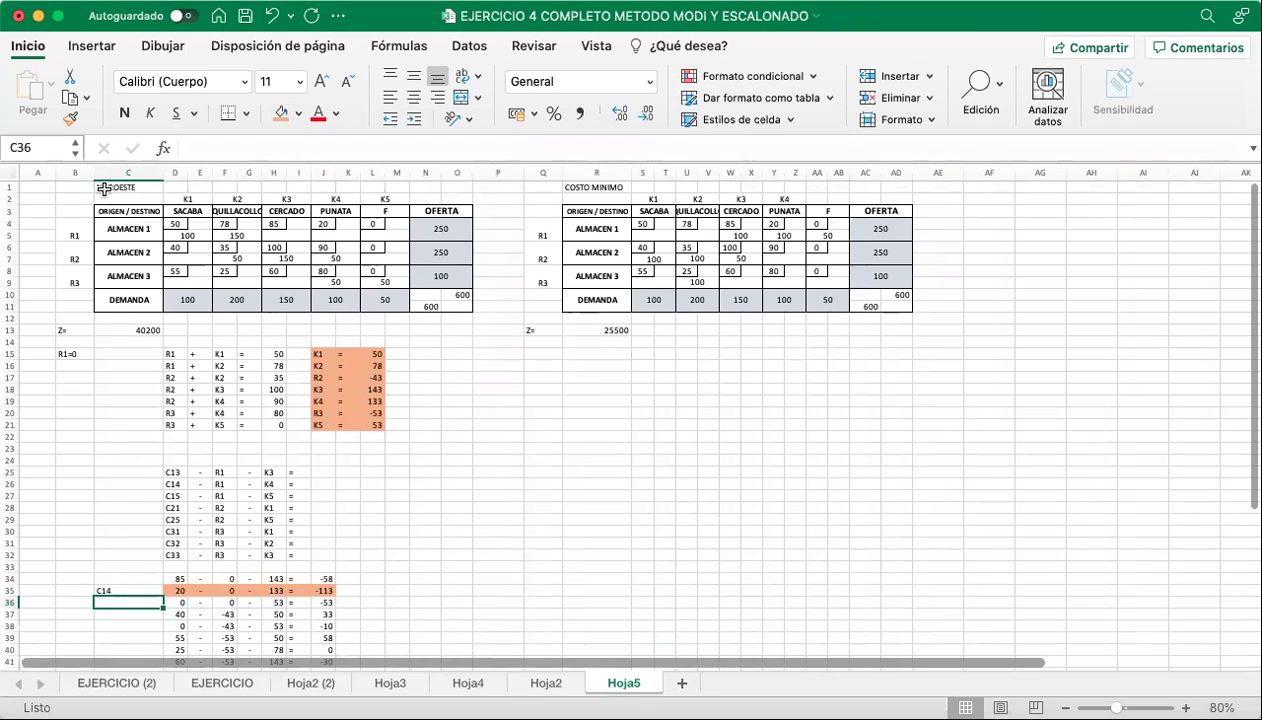
left_click_drag(66, 200, 443, 312)
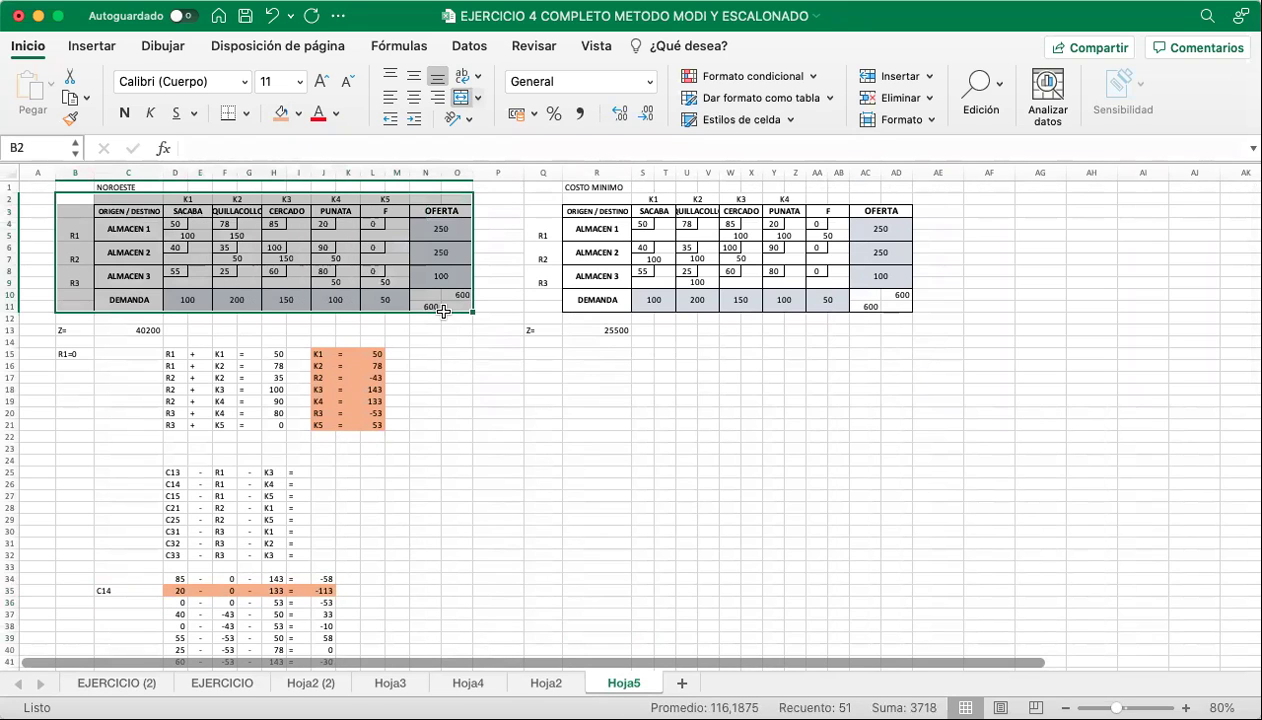
key("super+c")
Try to paste the copied transport table below the calculations starting at C43.
scroll(443, 318, "down", 5)
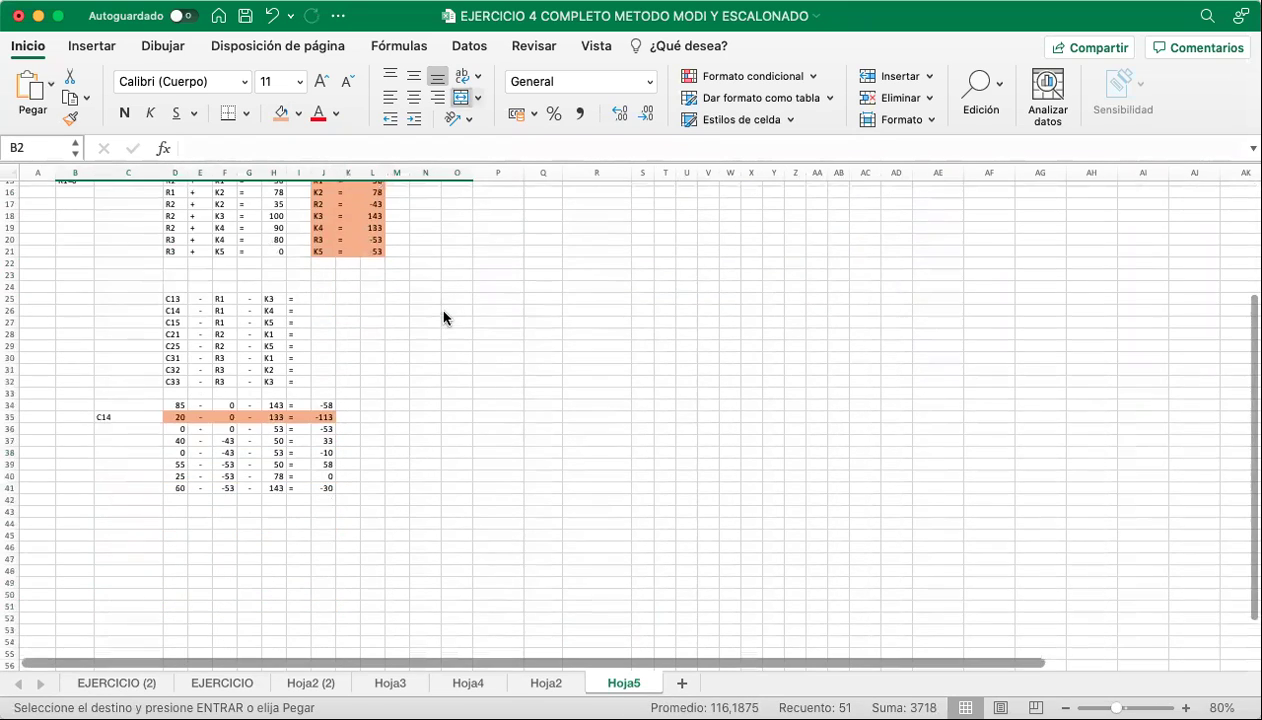
left_click(126, 511)
key("super+v")
scroll(273, 539, "down", 2)
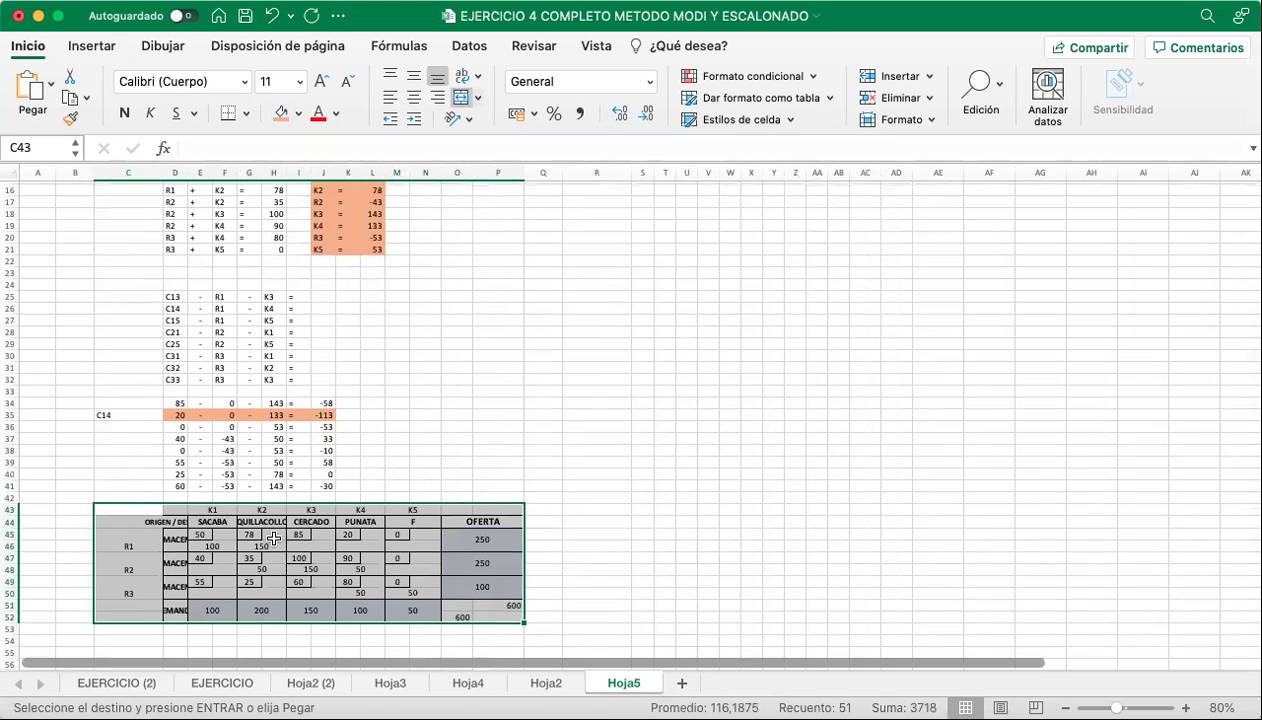
left_click(222, 539)
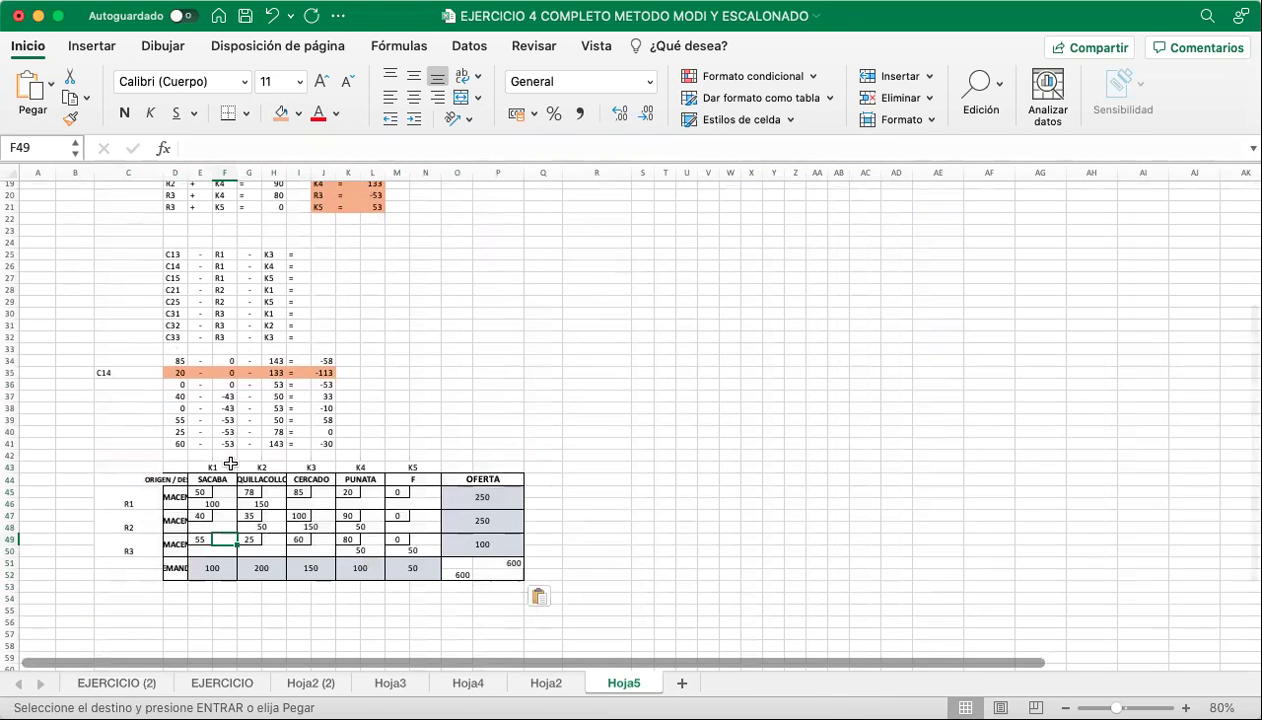
key("super+z")
Paste the copied transport table below the calculations starting at cell B43.
scroll(230, 463, "up", 10)
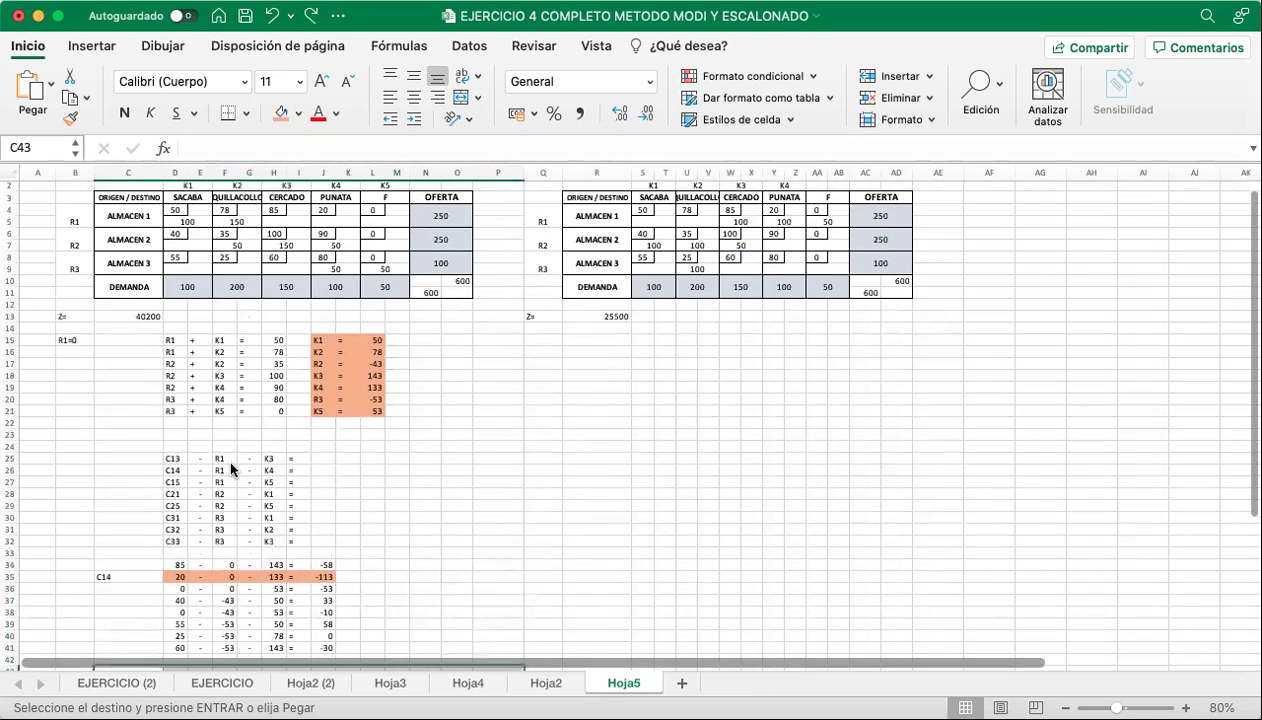
scroll(230, 468, "down", 5)
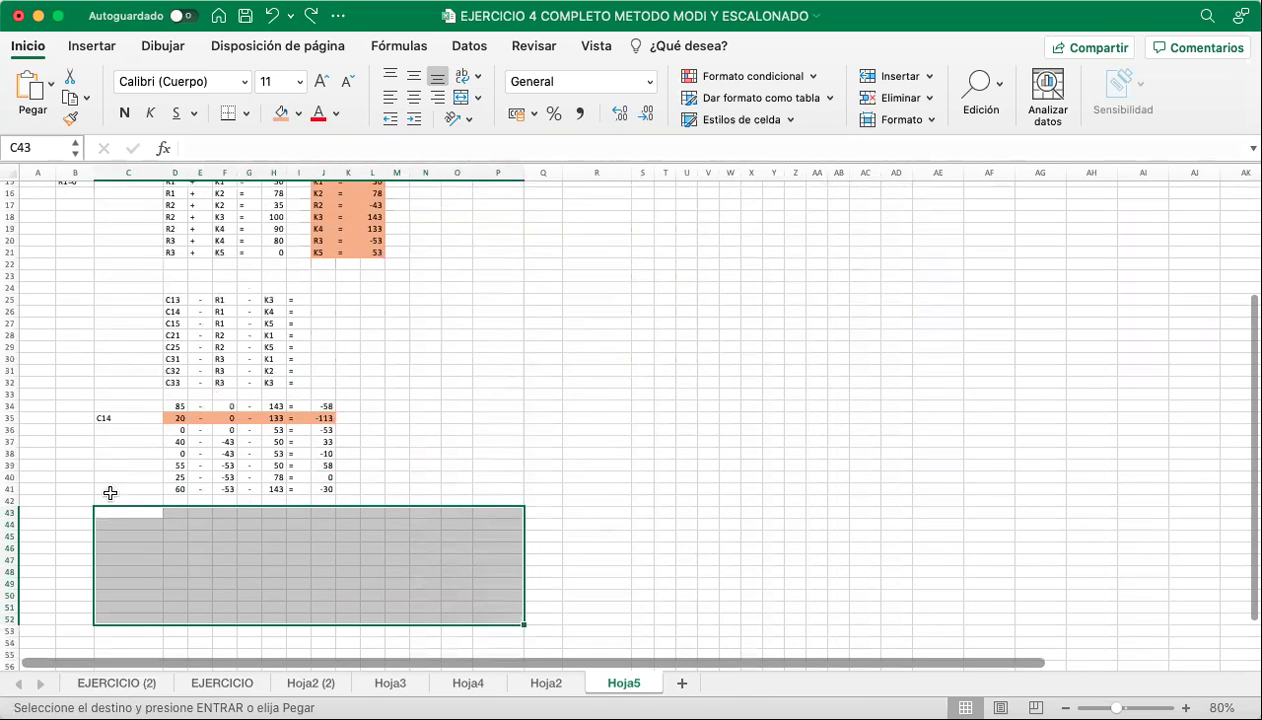
left_click(74, 515)
key("super+v")
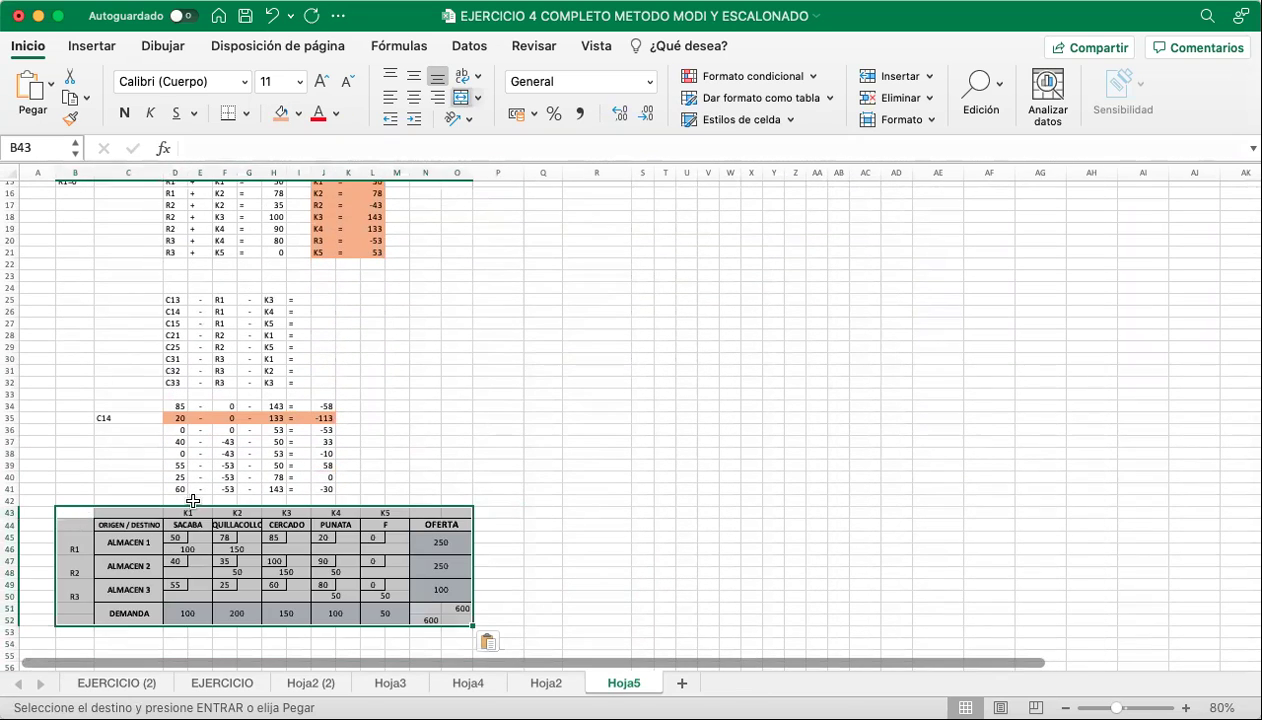
scroll(192, 500, "down", 3)
left_click(200, 548)
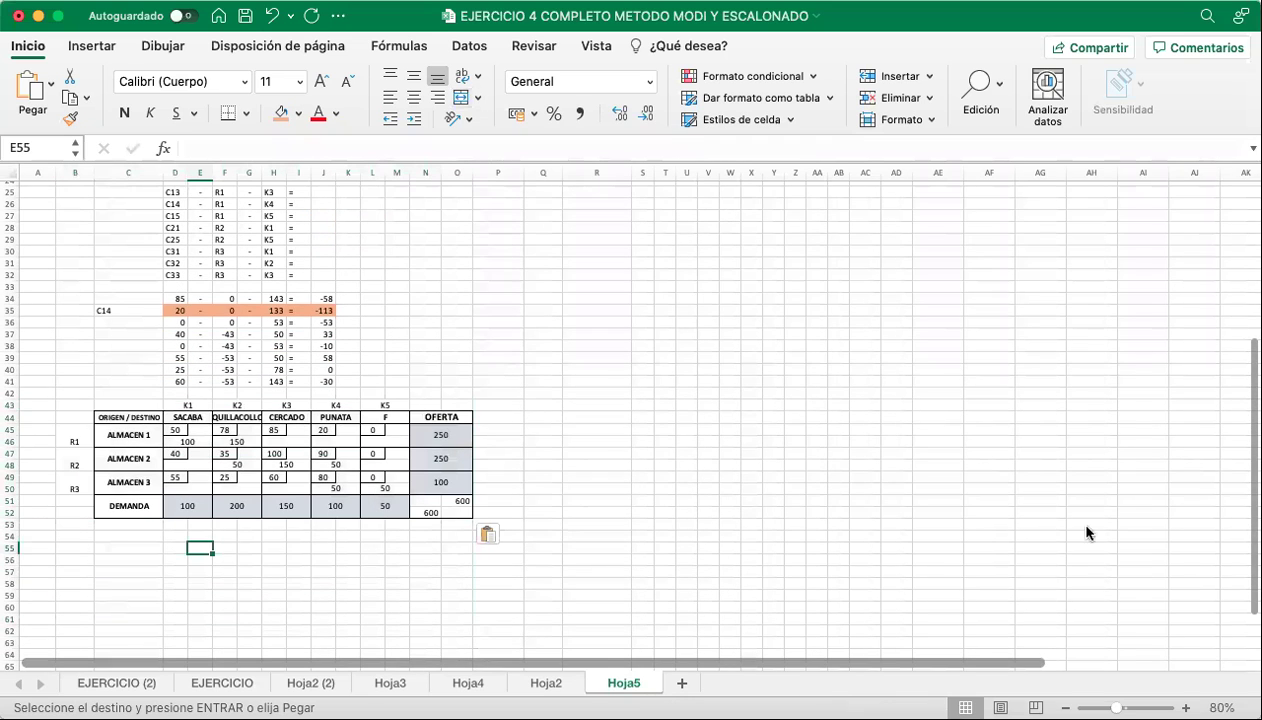
left_click(1186, 708)
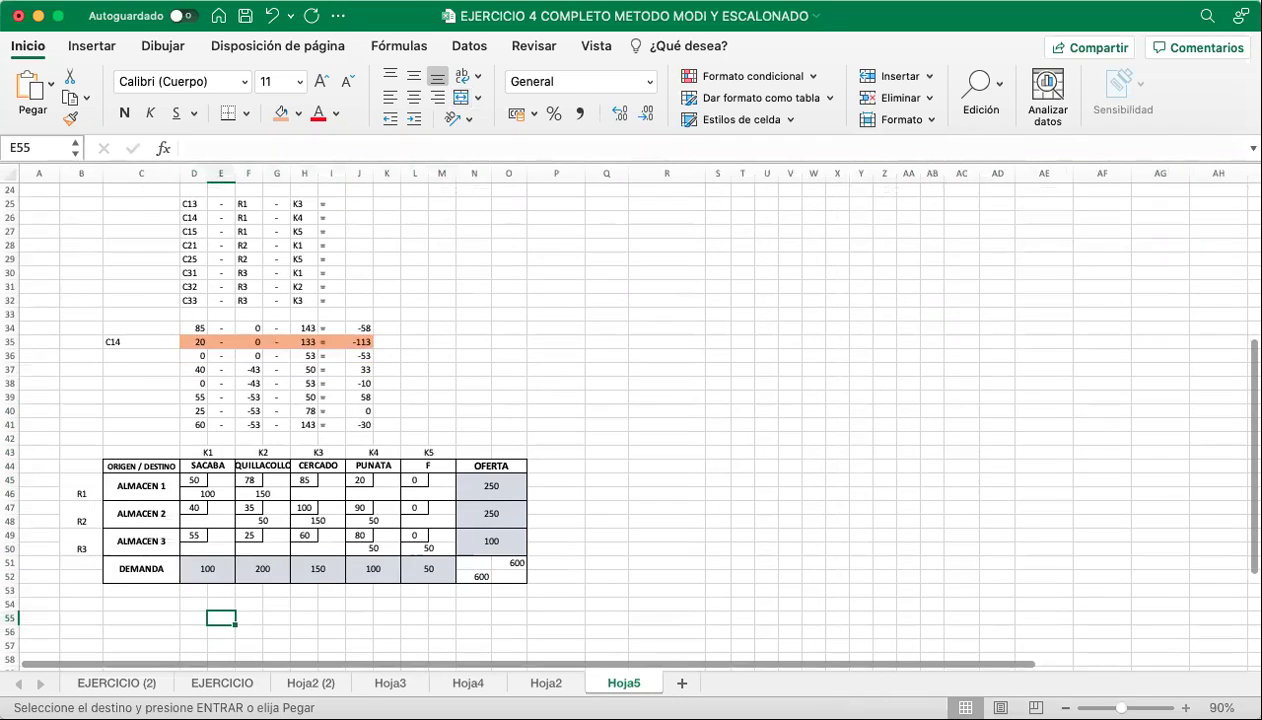
Enter INICIO in the ALMACEN 1 / PUNATA allocation cell J46 of the copied table.
left_click(1186, 708)
scroll(969, 582, "up", 1)
scroll(980, 530, "down", 3)
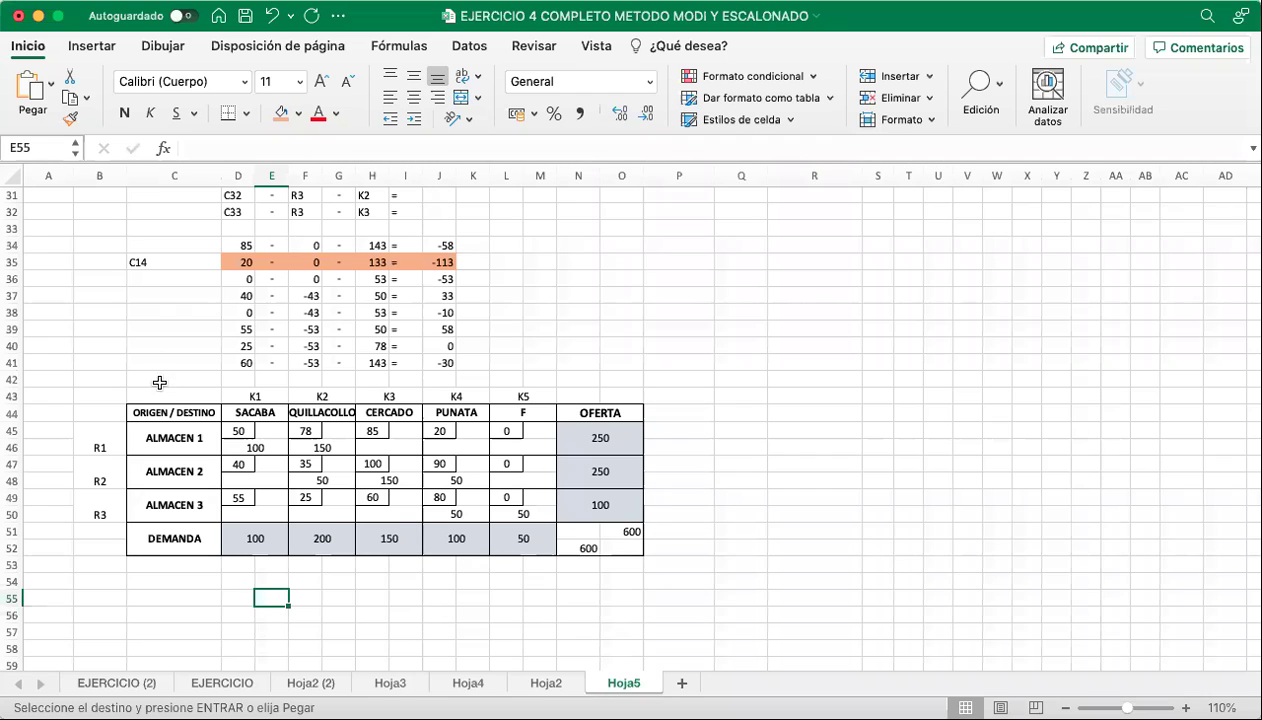
left_click(180, 260)
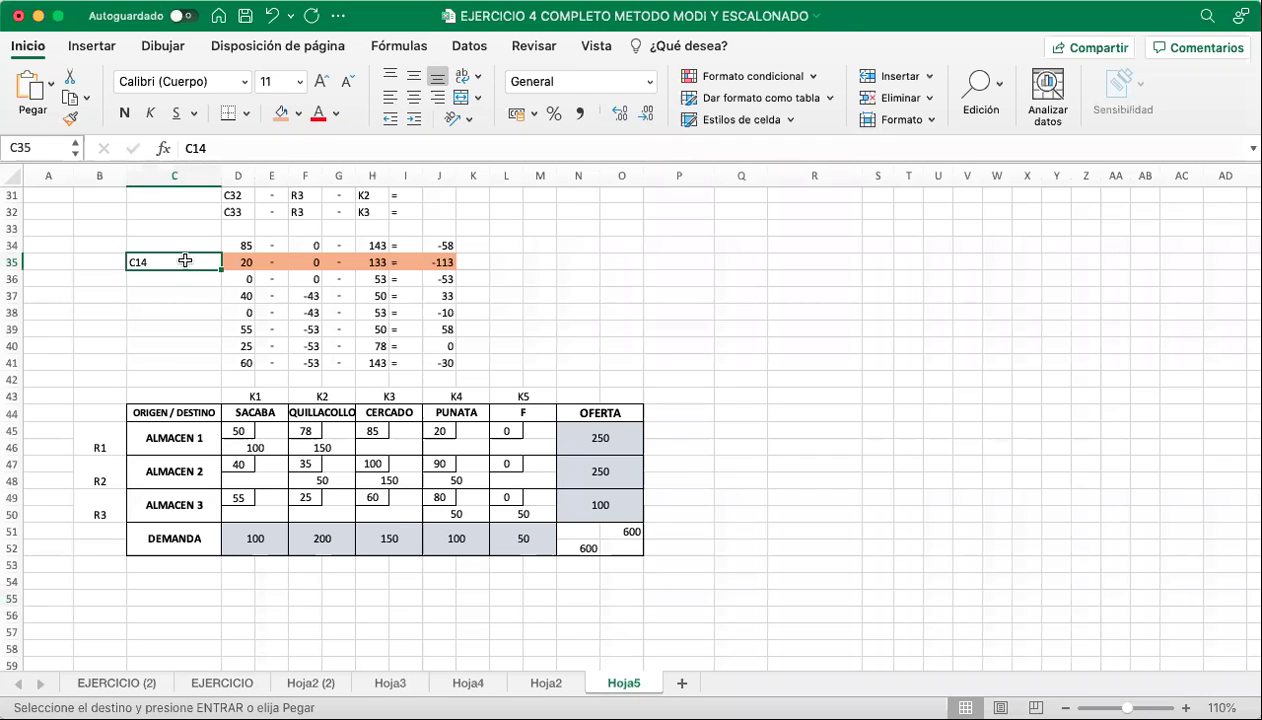
left_click(461, 448)
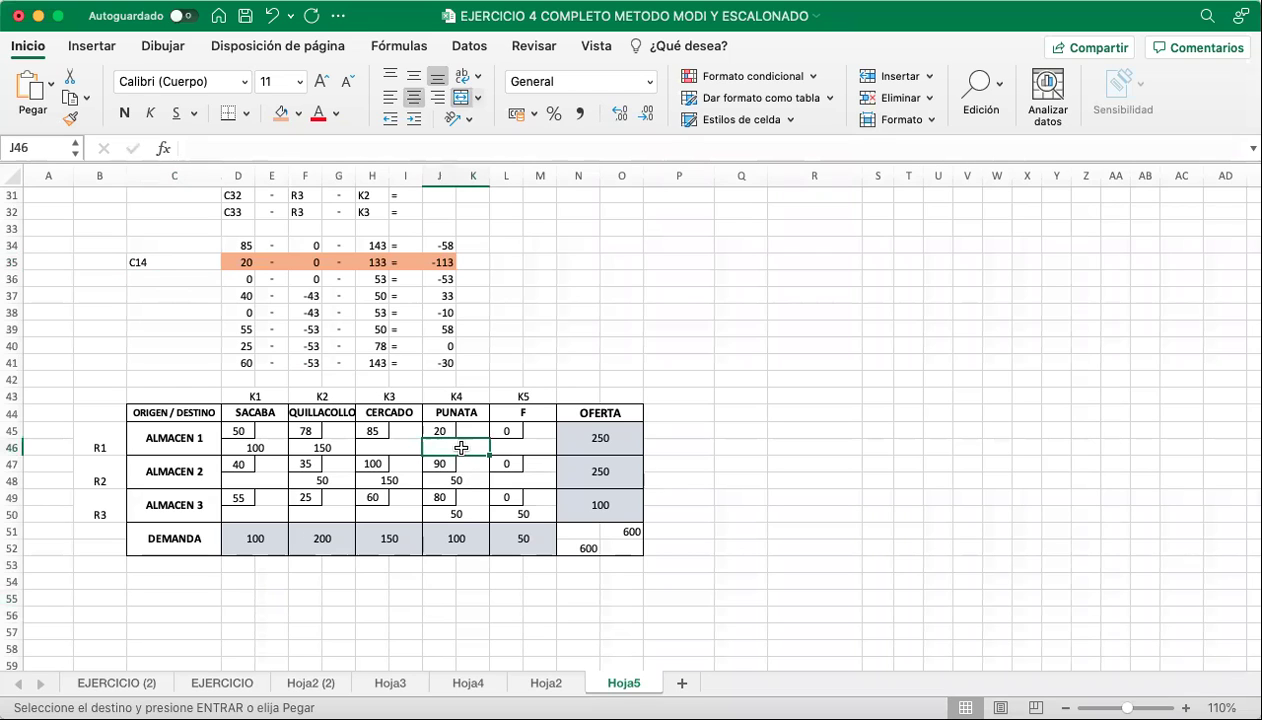
double_click(461, 448)
key("Escape")
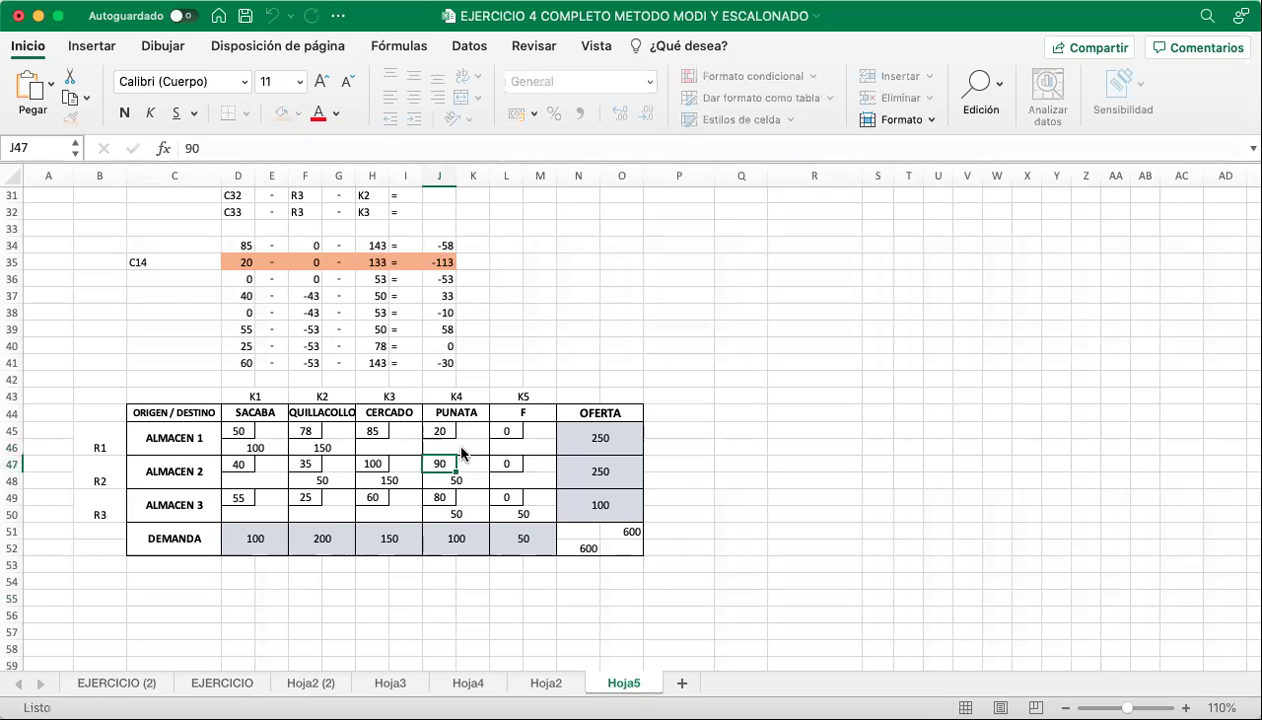
type("IN")
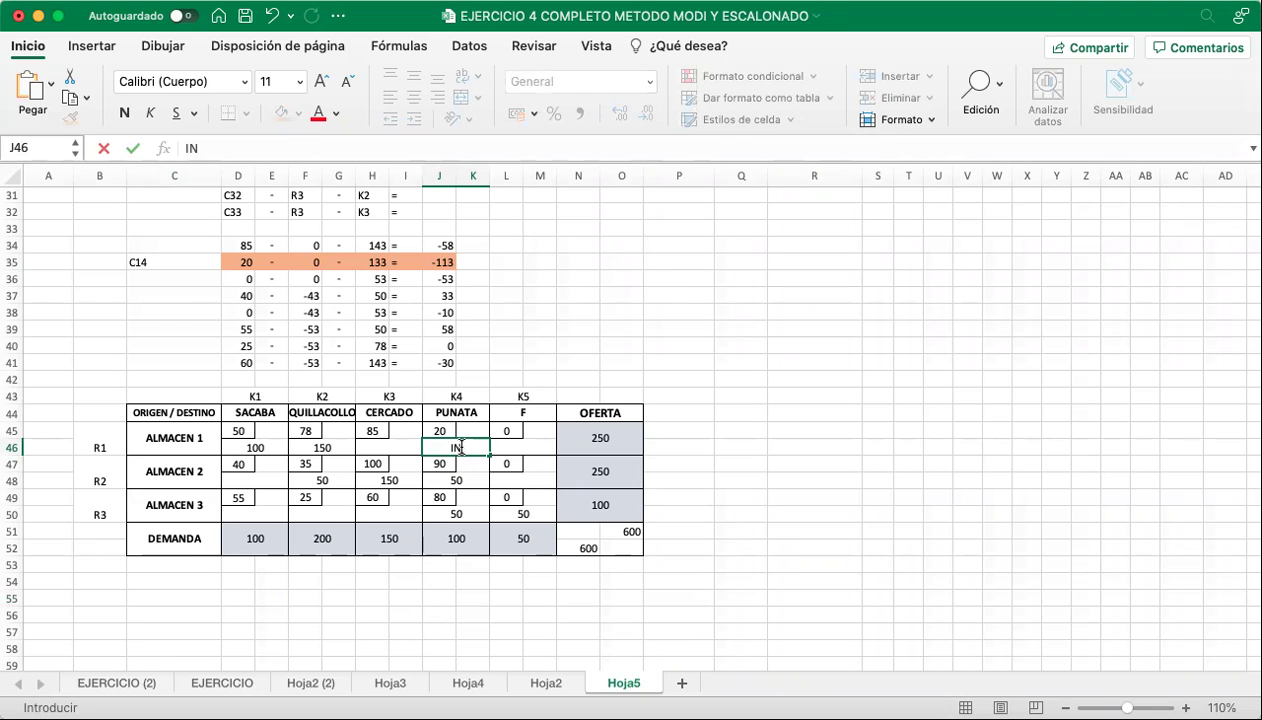
type("ICIO")
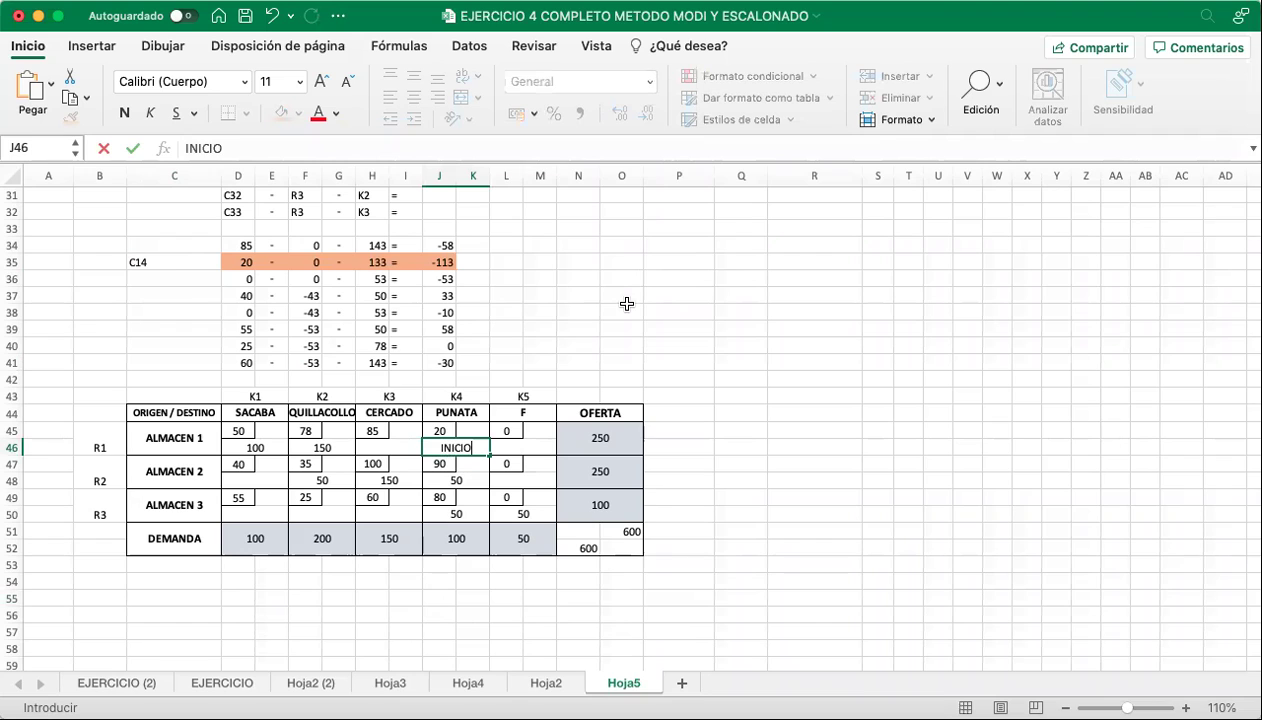
key("Return")
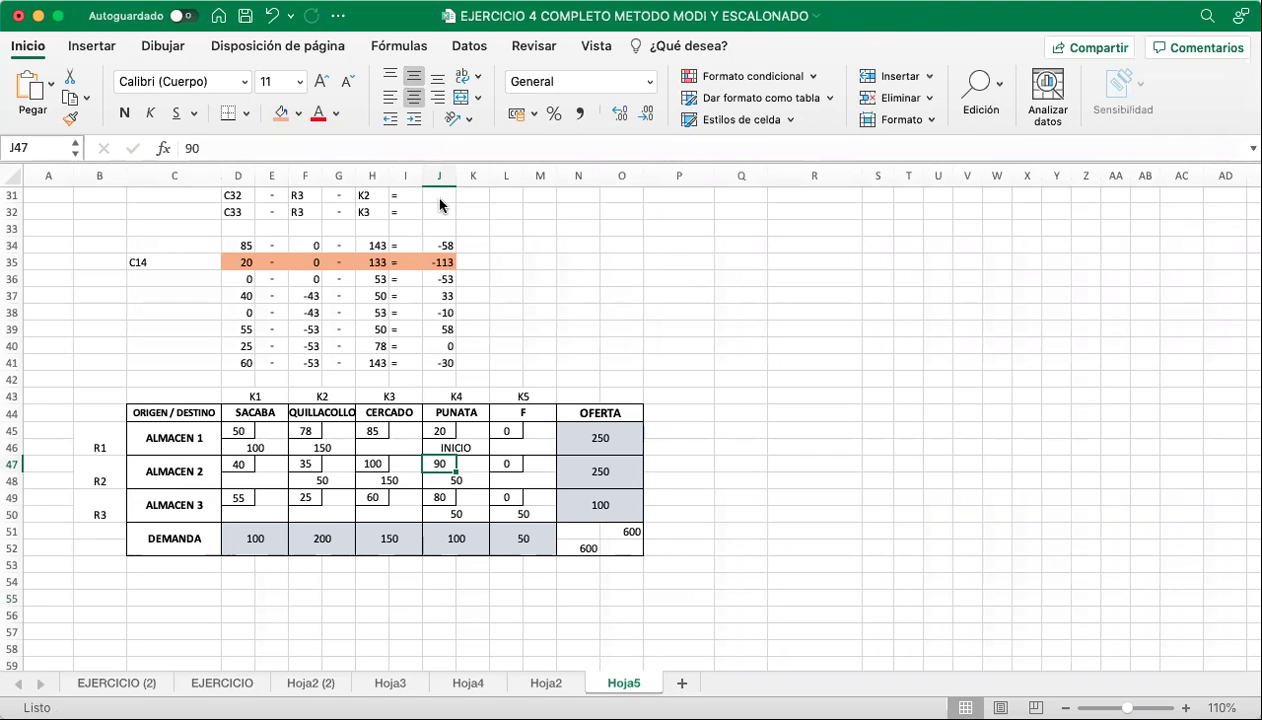
left_click_drag(480, 448, 307, 447)
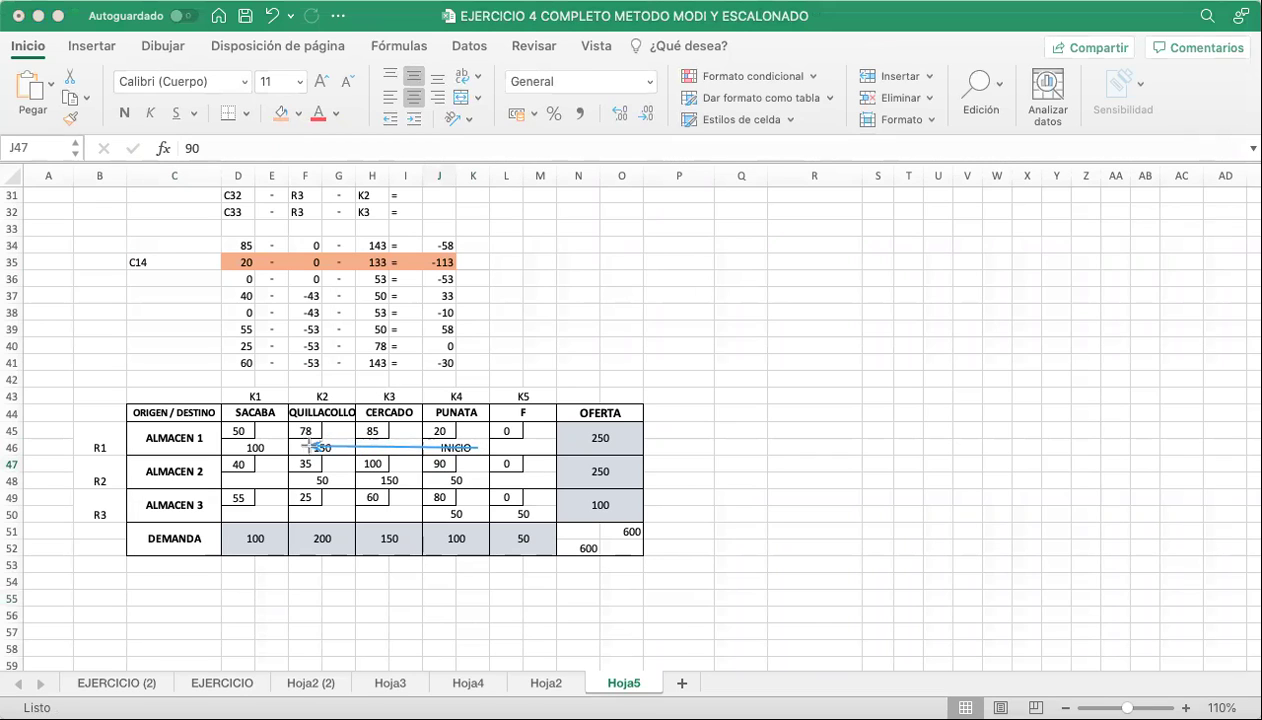
left_click_drag(478, 450, 478, 518)
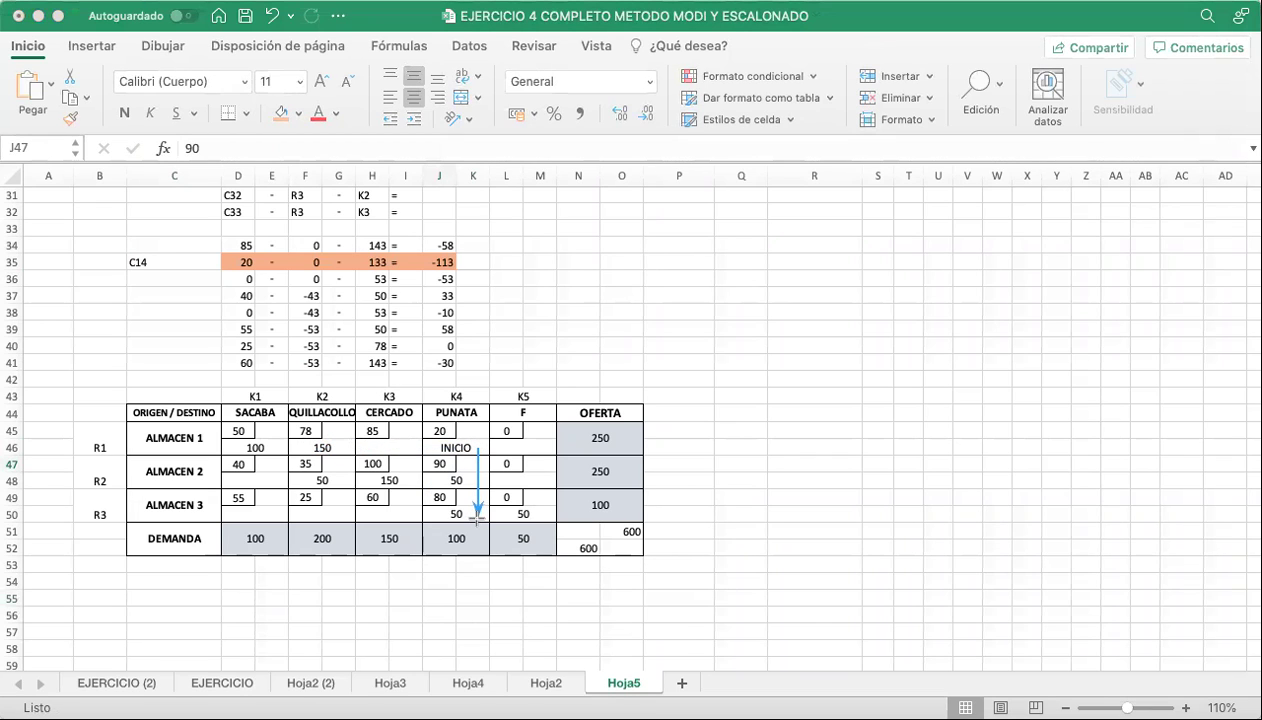
mouse_move(478, 448)
left_mouse_down()
mouse_move(363, 443)
mouse_move(498, 492)
mouse_move(478, 518)
left_mouse_up()
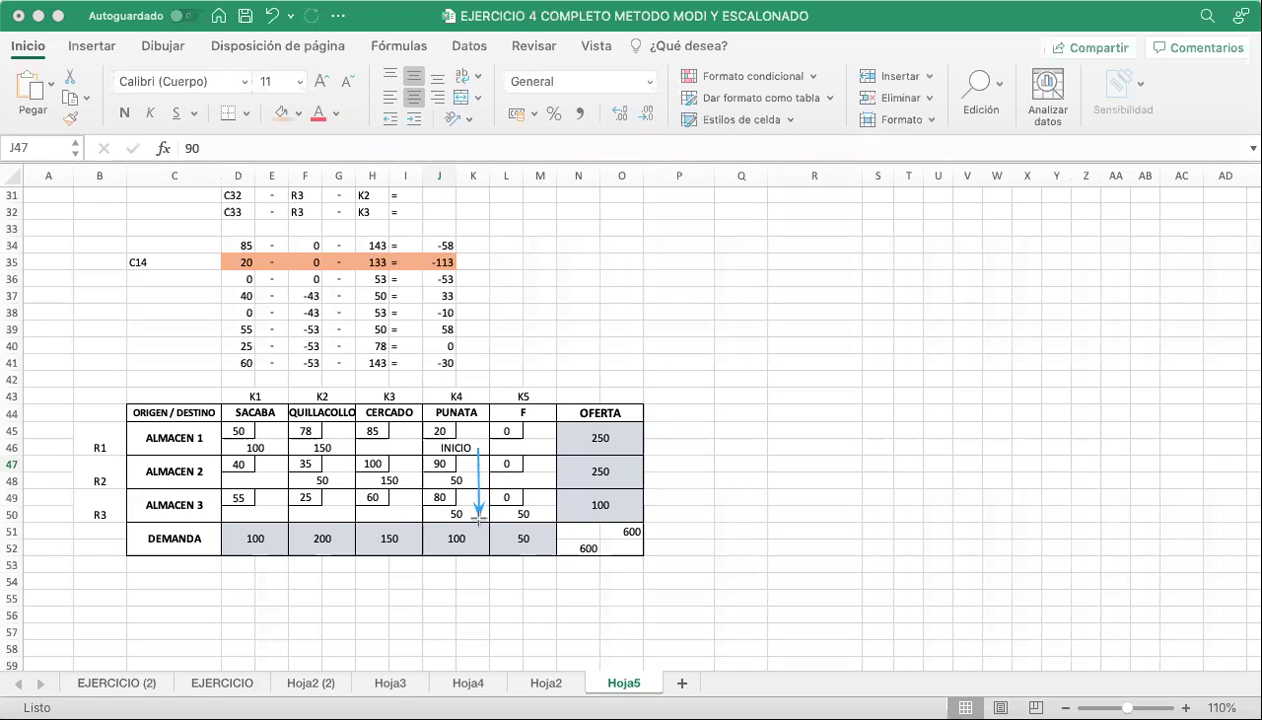
Draw annotation arrows tracing the closed loop from cell J46 to F46, F48, J48 and back to J46.
mouse_move(478, 448)
left_mouse_down()
mouse_move(424, 430)
mouse_move(318, 426)
mouse_move(236, 448)
mouse_move(340, 448)
left_mouse_up()
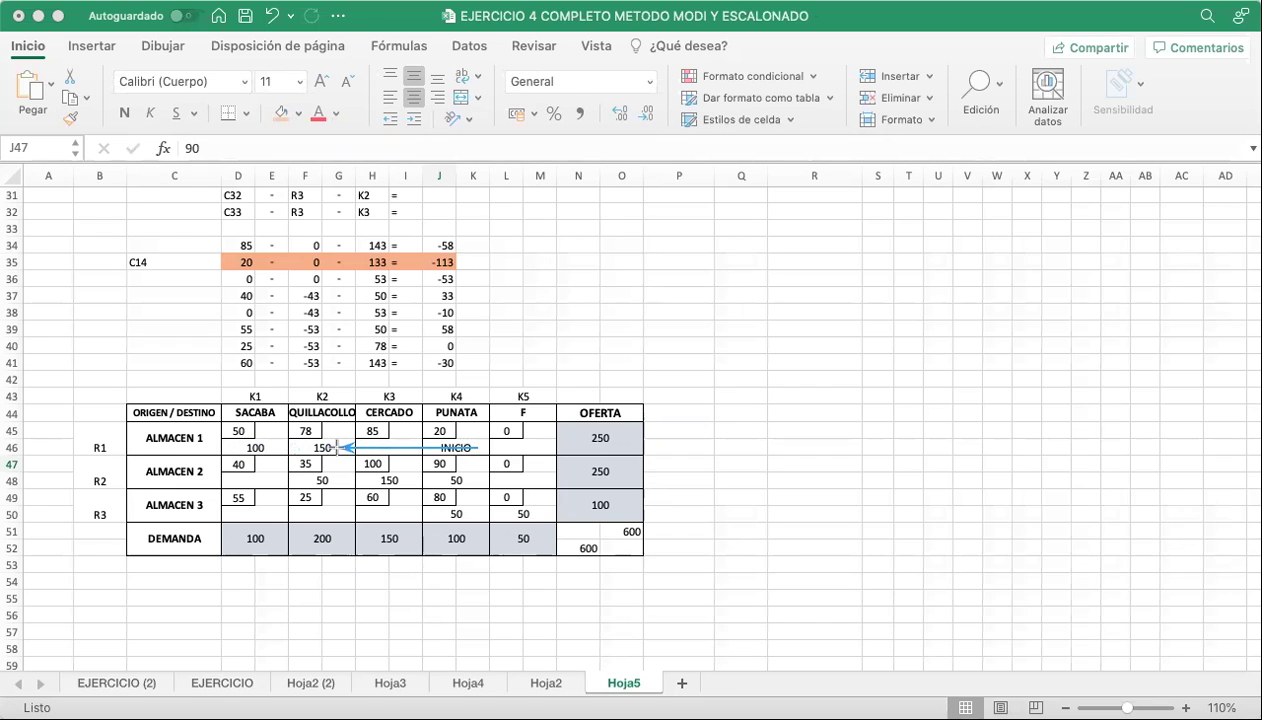
mouse_move(334, 450)
left_mouse_down()
mouse_move(334, 492)
mouse_move(379, 481)
left_mouse_up()
key("super+z")
left_click_drag(349, 480, 436, 482)
left_click_drag(440, 482, 484, 443)
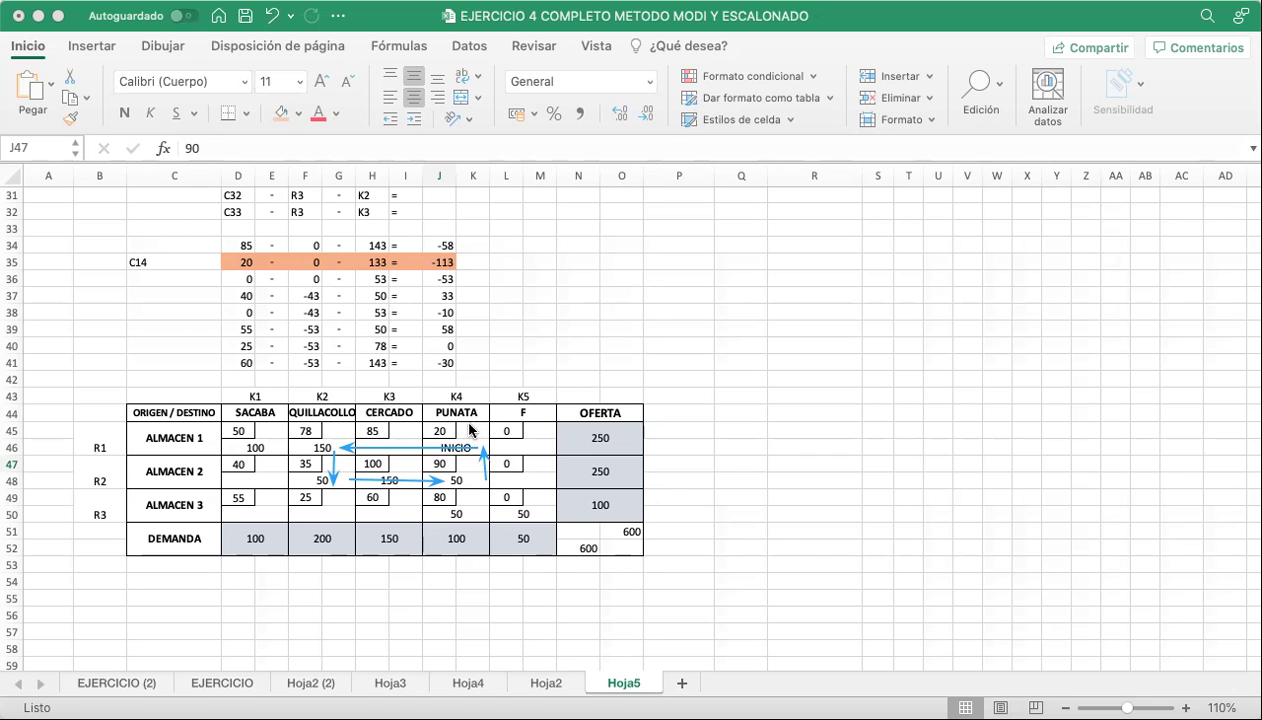
Mark the loop signs for ALMACEN 1, with + in cell K45 and - in cell G45.
left_click(465, 426)
key("Left")
key("Left")
key("Left")
key("Left")
type("-")
key("Return")
Enter a + sign as text in cell G47, beside the ALMACEN 2 / QUILLACOLLO cost.
key("Down")
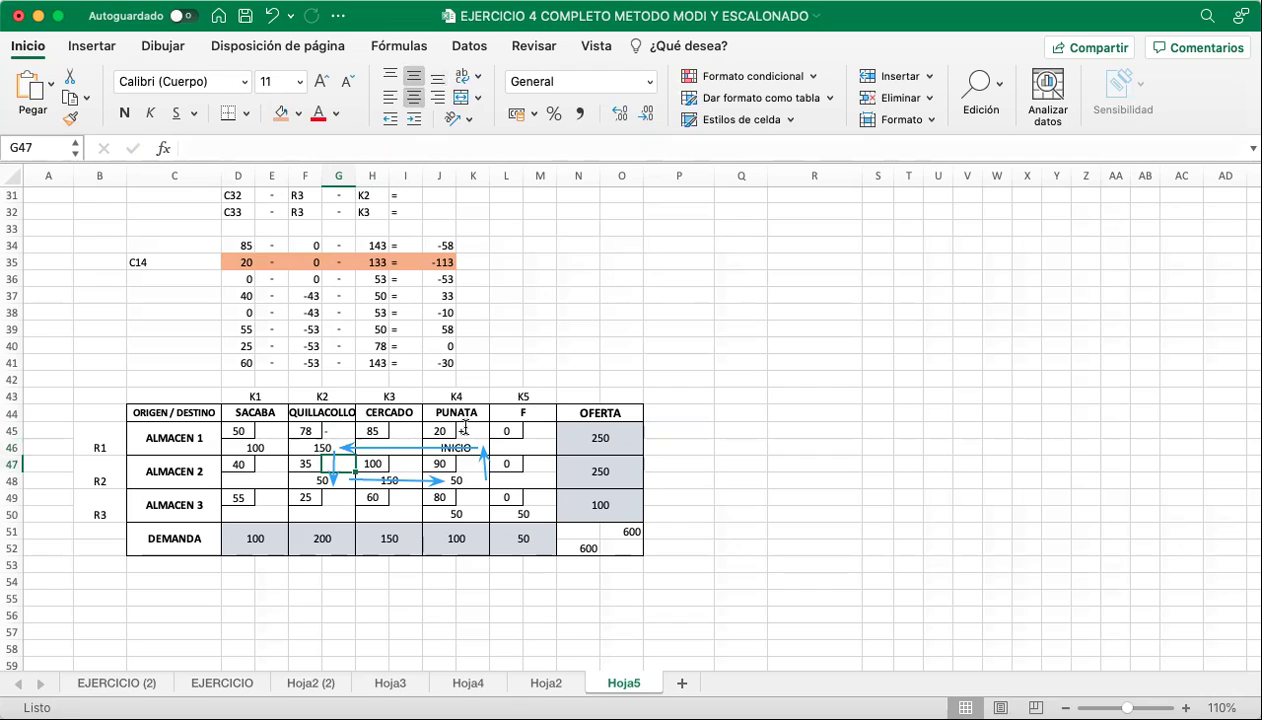
type("+")
key("Right")
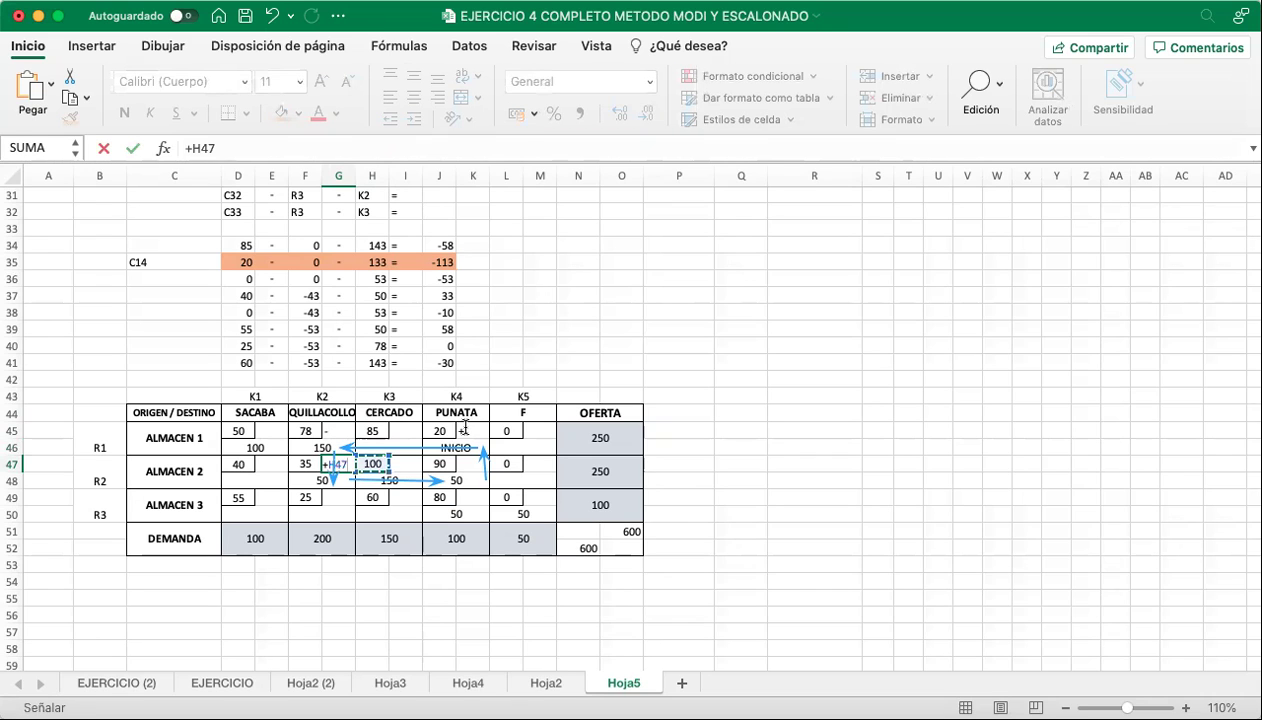
key("BackSpace")
key("BackSpace")
key("BackSpace")
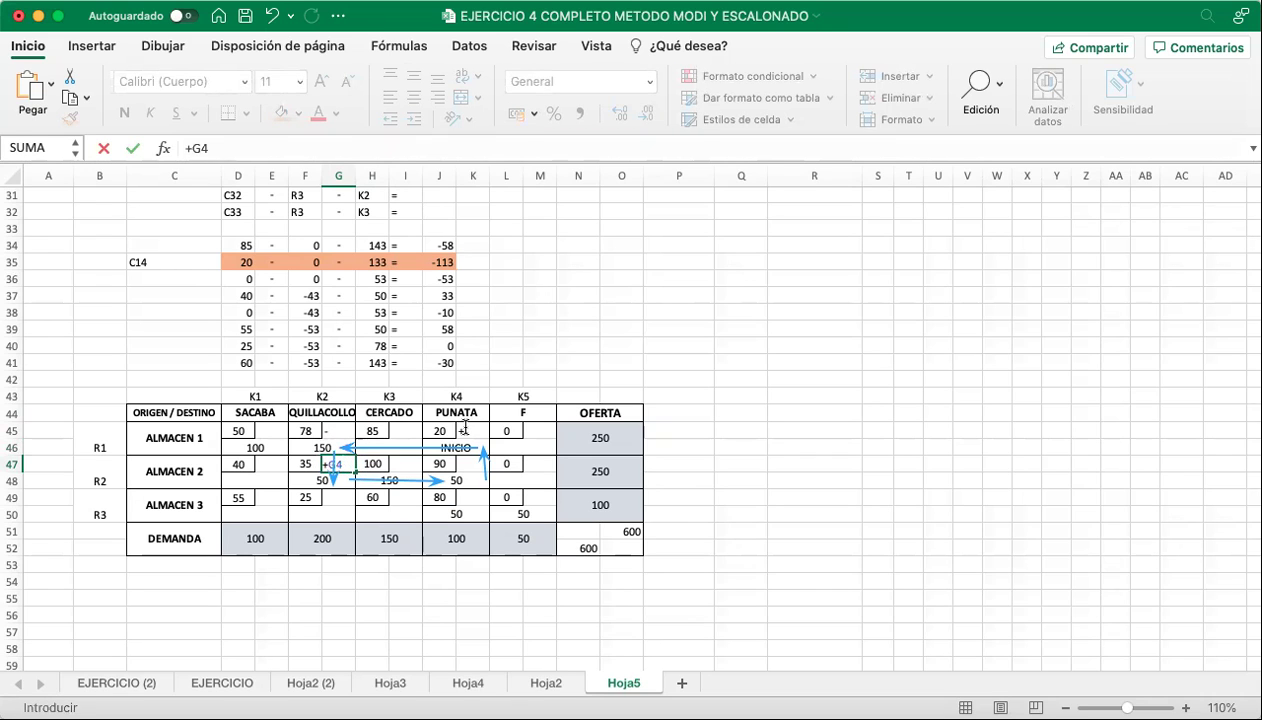
key("Return")
Enter a - sign in cell K47, beside the ALMACEN 2 / PUNATA cost.
key("Up")
key("Right")
key("Right")
key("Right")
key("Right")
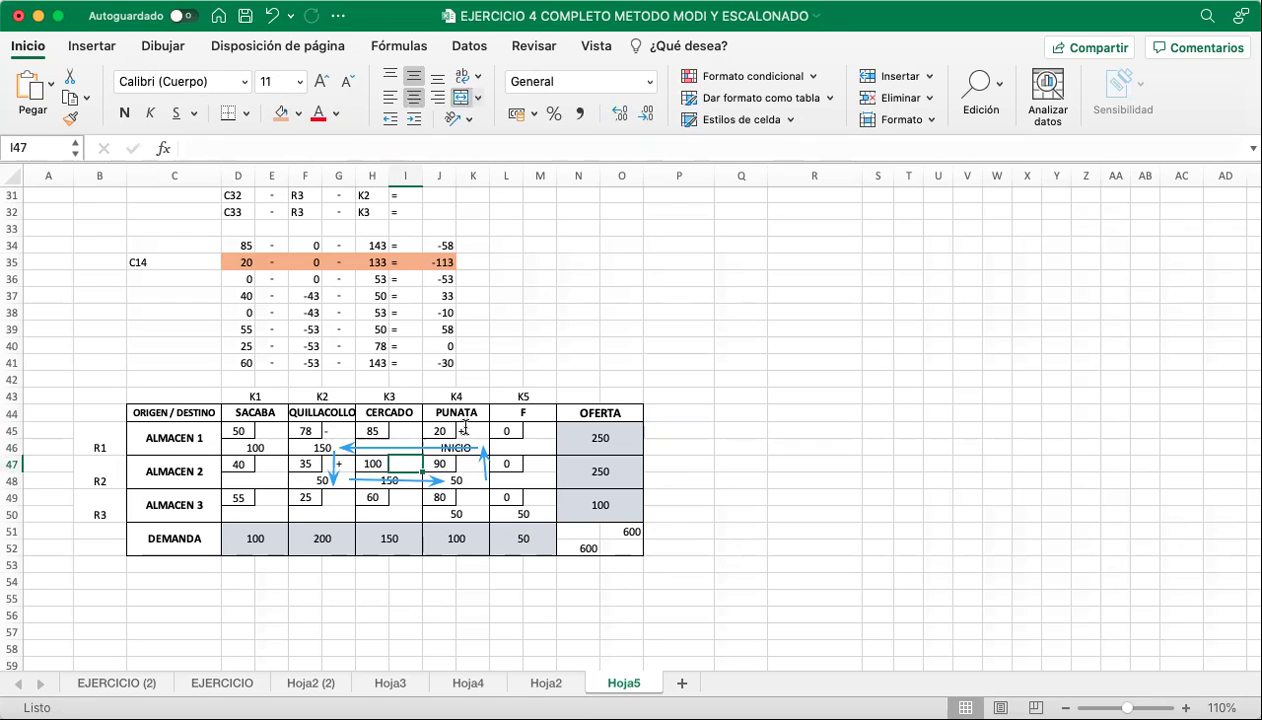
type("-")
key("Return")
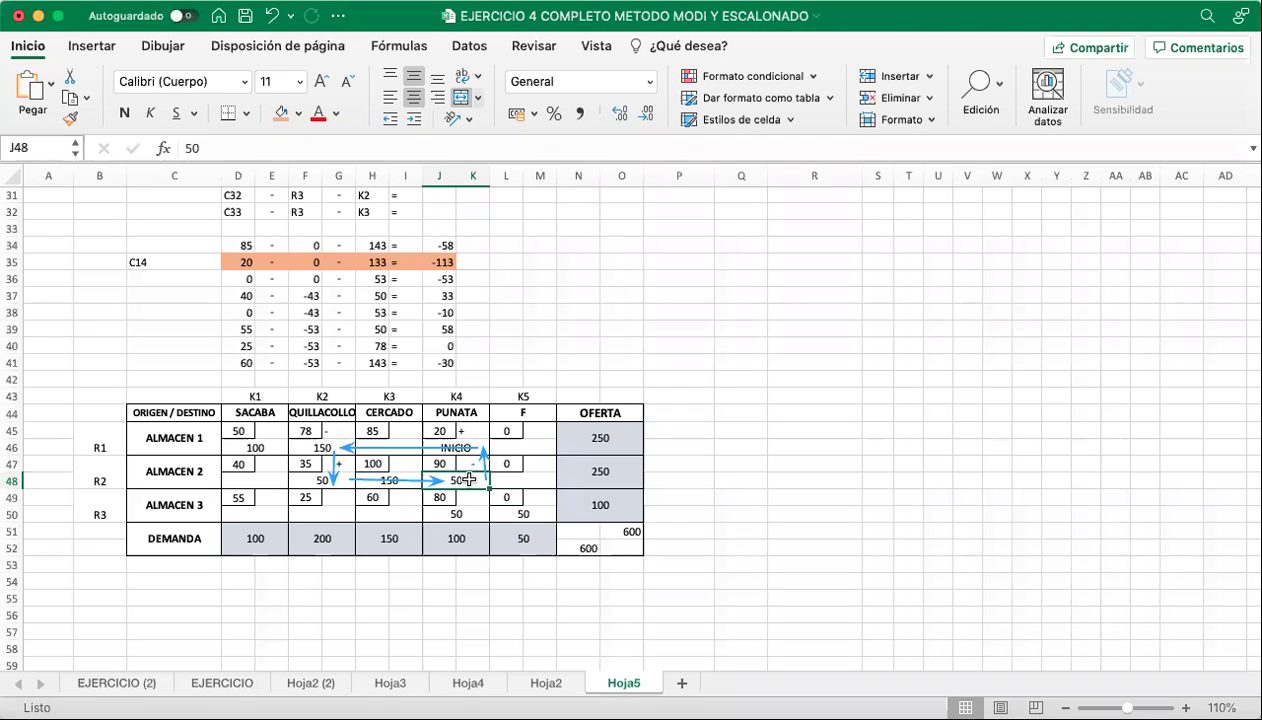
Move the ALMACEN 2 allocation of 50 from J48 to L48 and the INICIO label from J46 to L46.
left_click(524, 480)
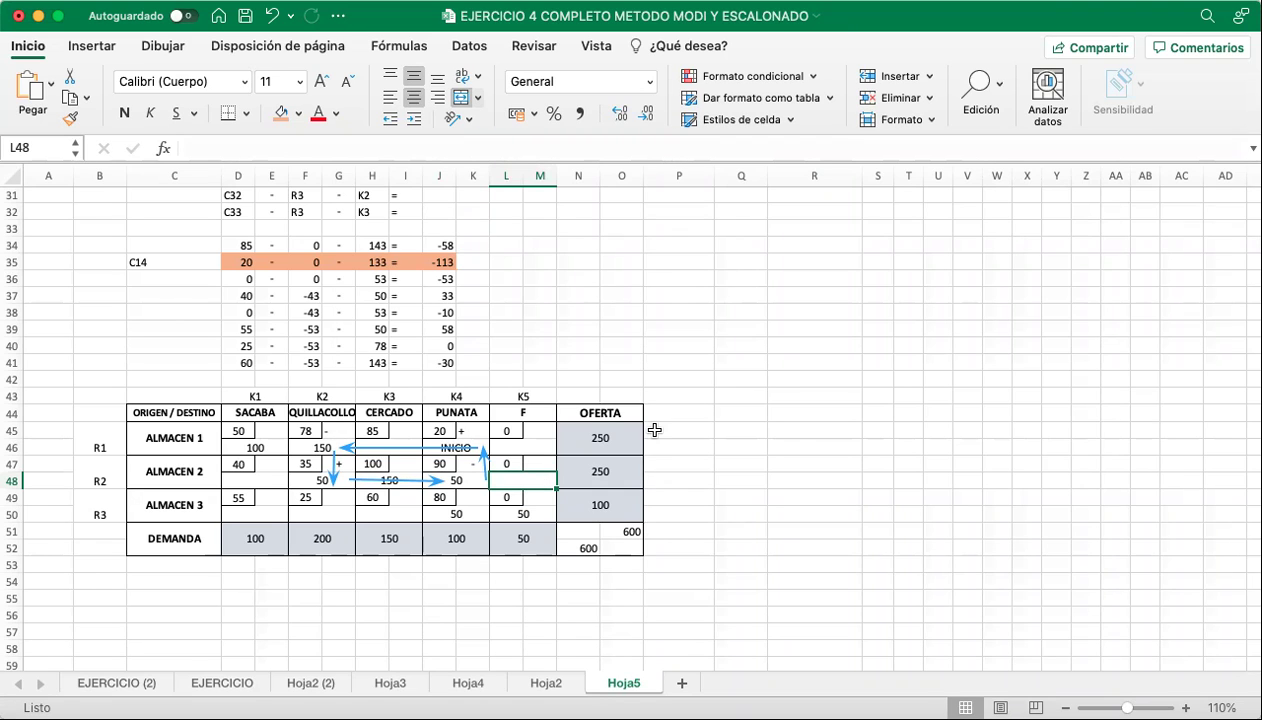
type("50")
key("Left")
key("Escape")
key("Up")
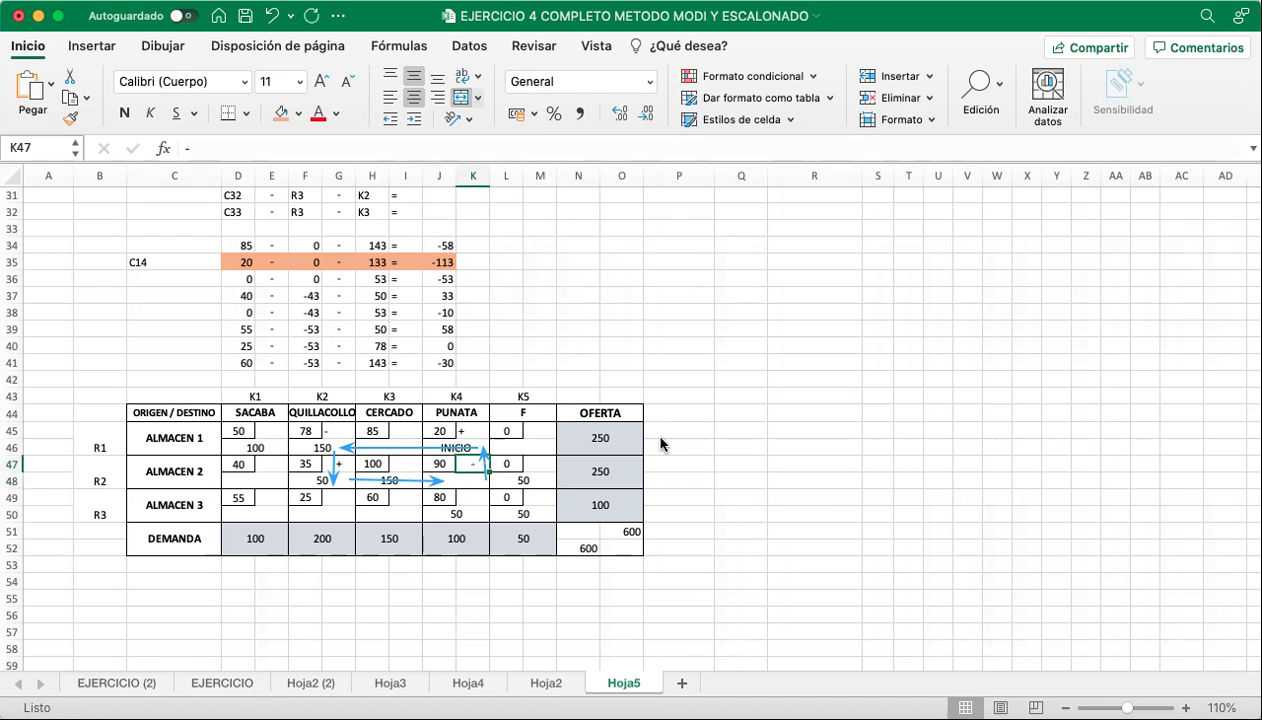
key("Up")
key("Delete")
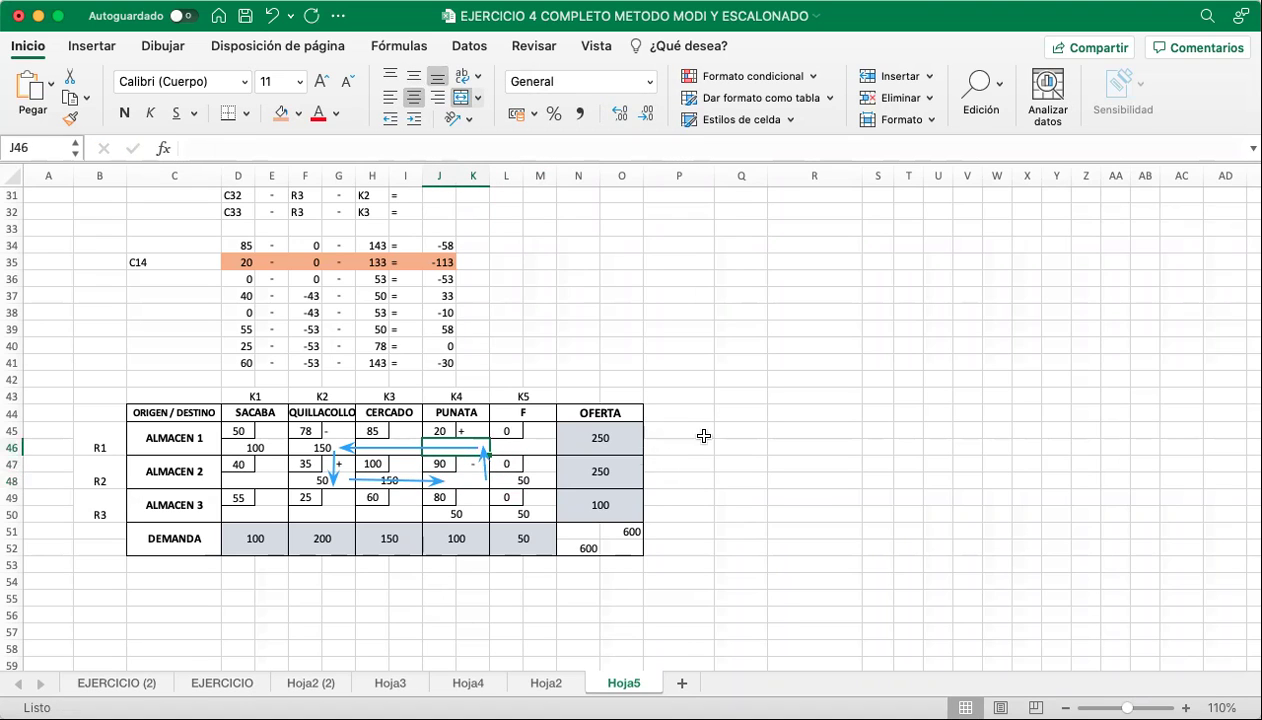
left_click(544, 442)
type("INICIO")
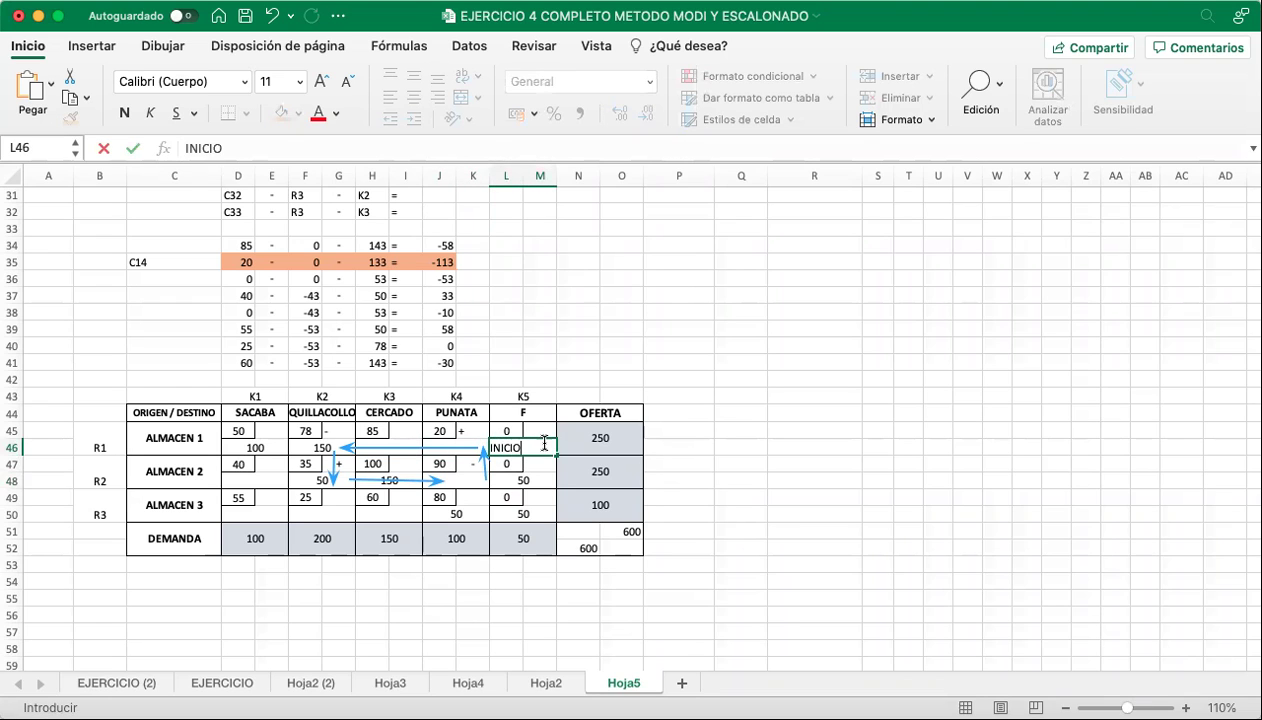
key("Return")
Redraw the annotation arrows as a wider loop from cell L46 through F46, F48 and L48 back to L46.
left_click(405, 478)
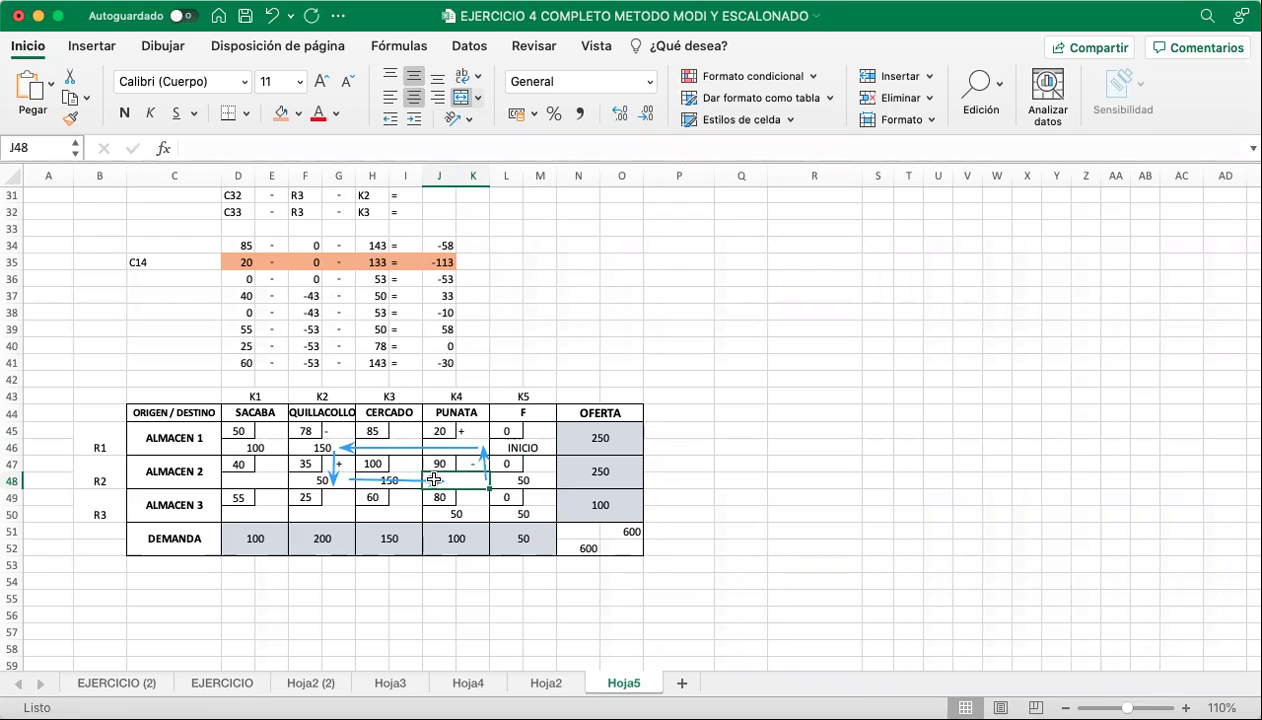
left_click(350, 479)
left_click(362, 480)
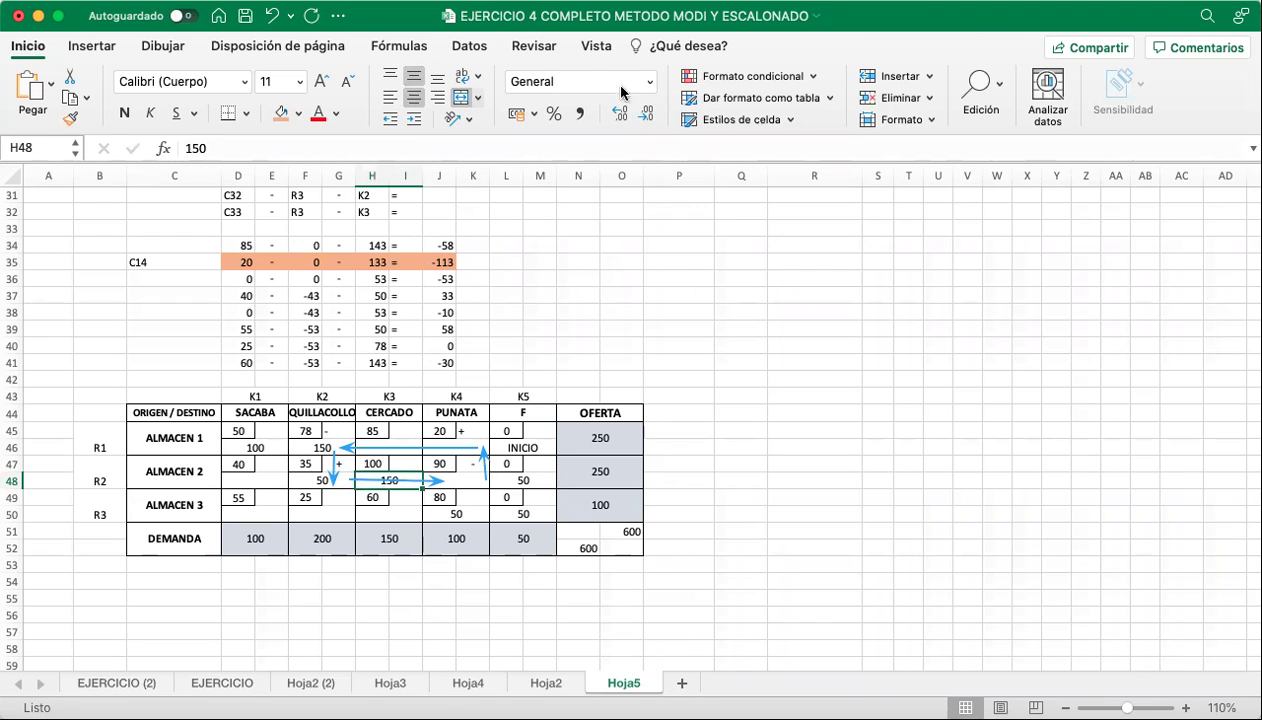
left_click_drag(372, 479, 438, 479)
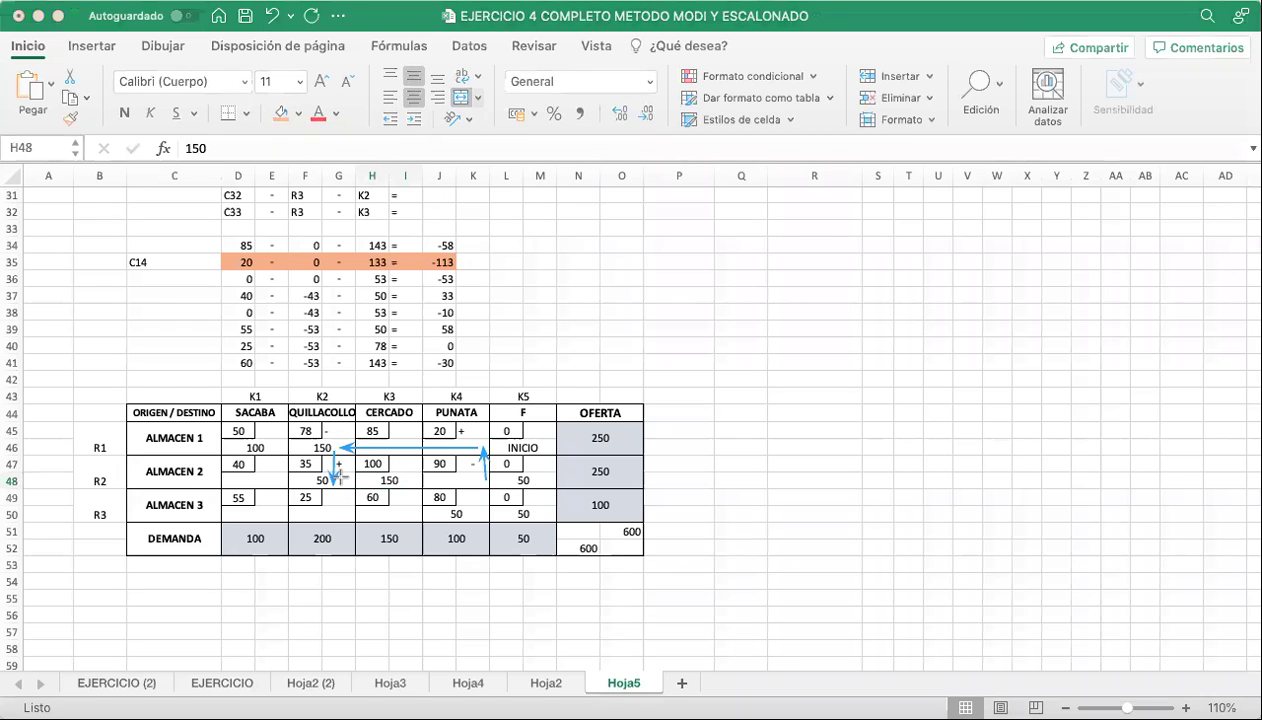
mouse_move(337, 481)
left_mouse_down()
mouse_move(515, 484)
mouse_move(372, 483)
mouse_move(413, 481)
mouse_move(399, 451)
mouse_move(405, 478)
mouse_move(388, 484)
mouse_move(445, 471)
mouse_move(473, 490)
mouse_move(466, 504)
mouse_move(512, 481)
left_mouse_up()
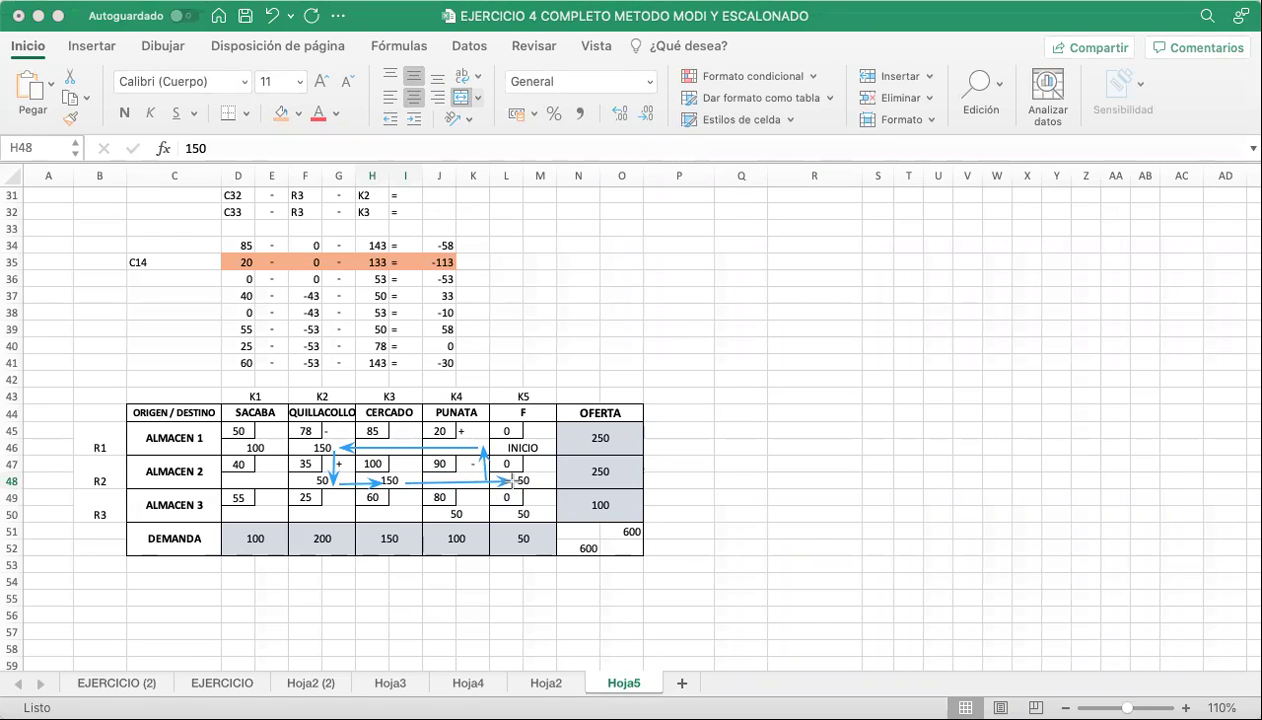
key("Escape")
mouse_move(338, 482)
left_mouse_down()
mouse_move(496, 484)
mouse_move(541, 437)
left_mouse_up()
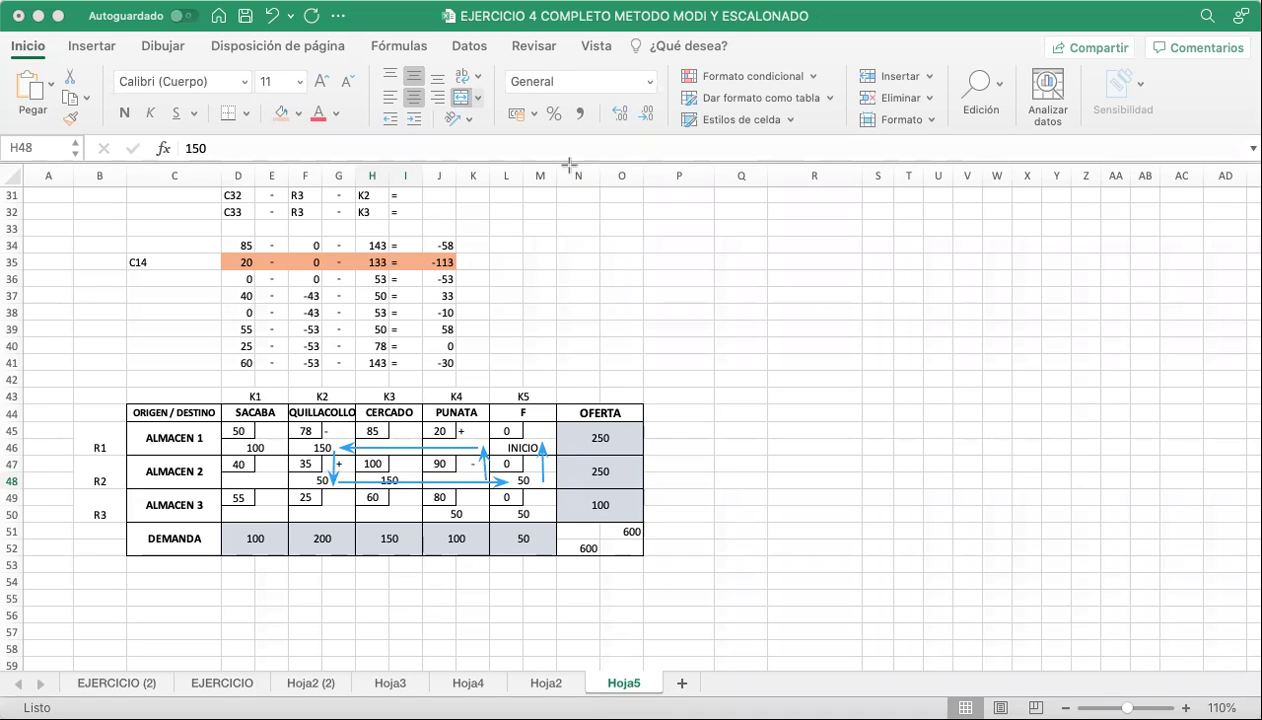
mouse_move(546, 450)
left_mouse_down()
mouse_move(486, 452)
mouse_move(466, 484)
mouse_move(392, 444)
mouse_move(334, 446)
left_mouse_up()
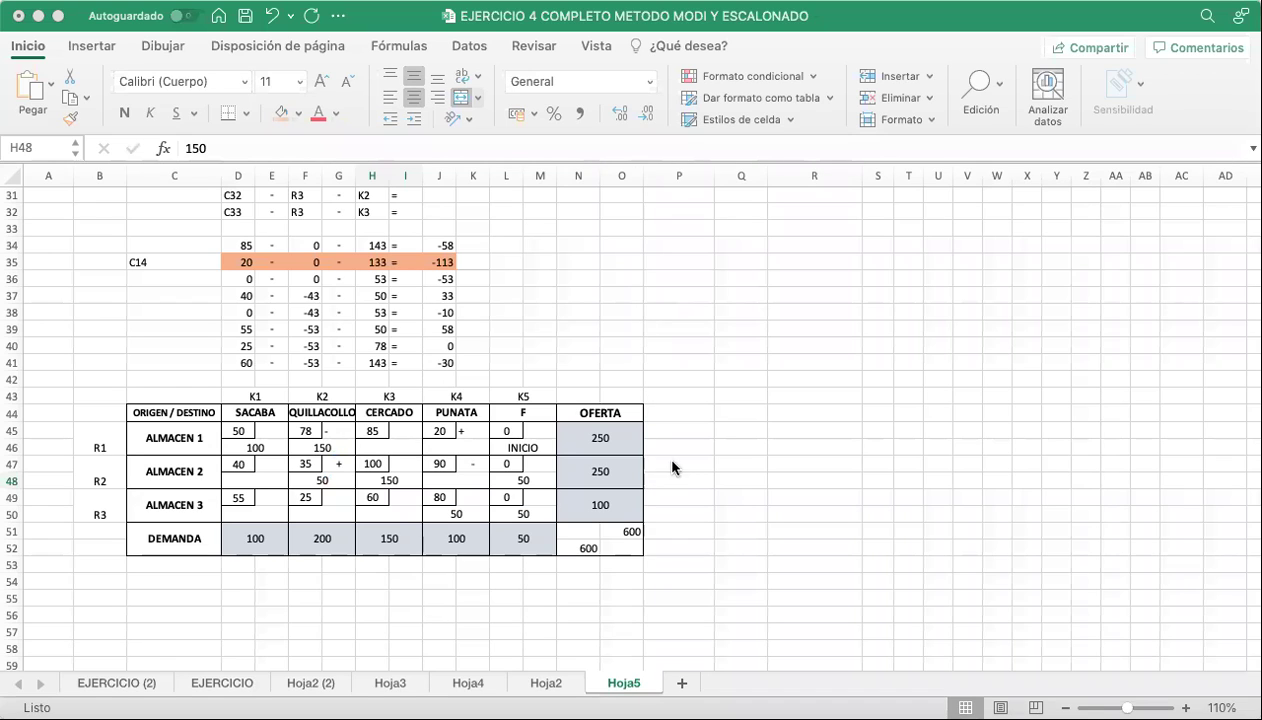
Clear INICIO from cell L46 and enter it back in the ALMACEN 1 / PUNATA cell J46.
double_click(537, 447)
key("BackSpace")
key("BackSpace")
key("BackSpace")
key("BackSpace")
key("BackSpace")
key("BackSpace")
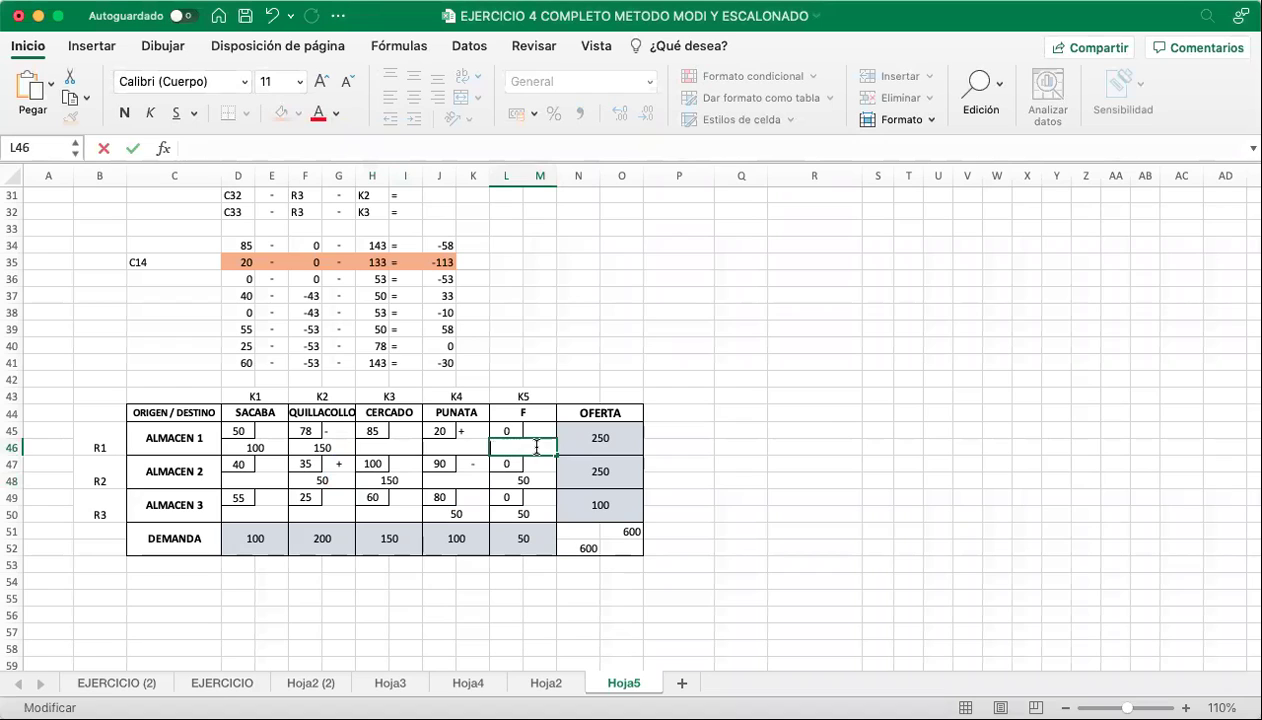
key("Return")
key("Up")
key("Left")
type("INICIO")
key("Return")
Enter 50 back in the ALMACEN 2 / PUNATA cell J48 and clear the allocation in cell L48.
key("Down")
key("Down")
key("Up")
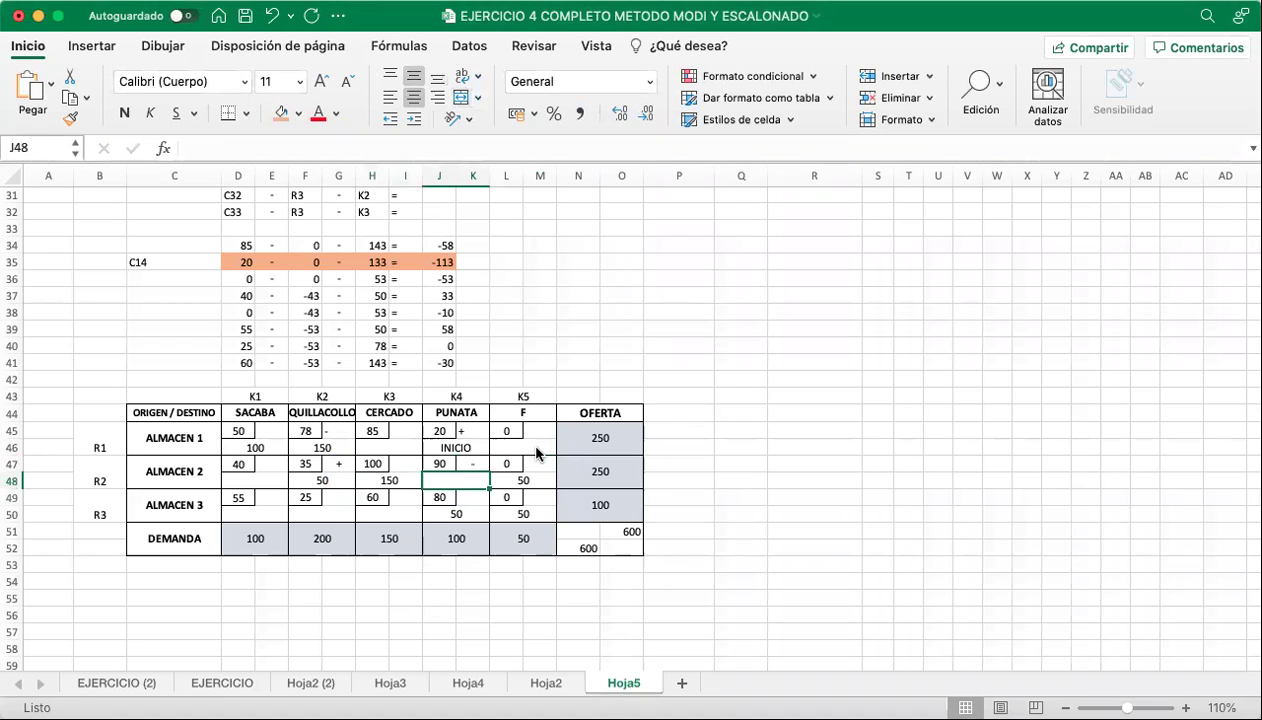
type("50")
key("Return")
key("Right")
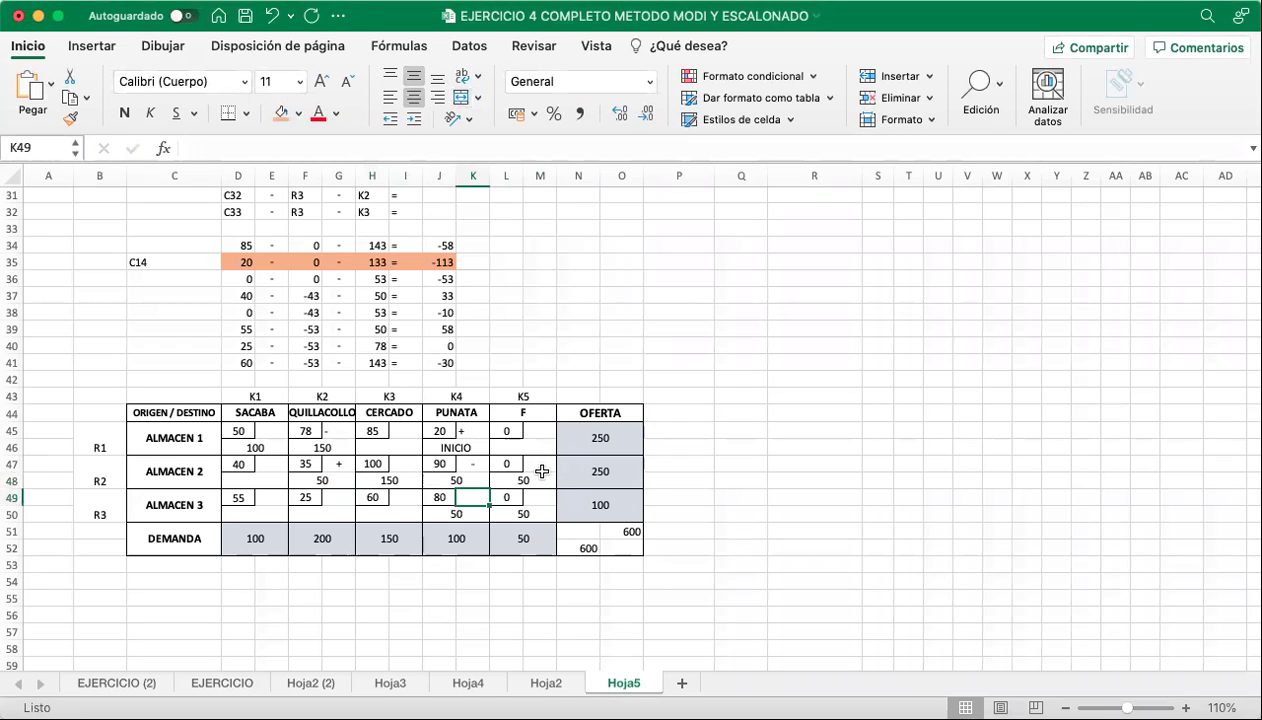
left_click(539, 481)
key("Delete")
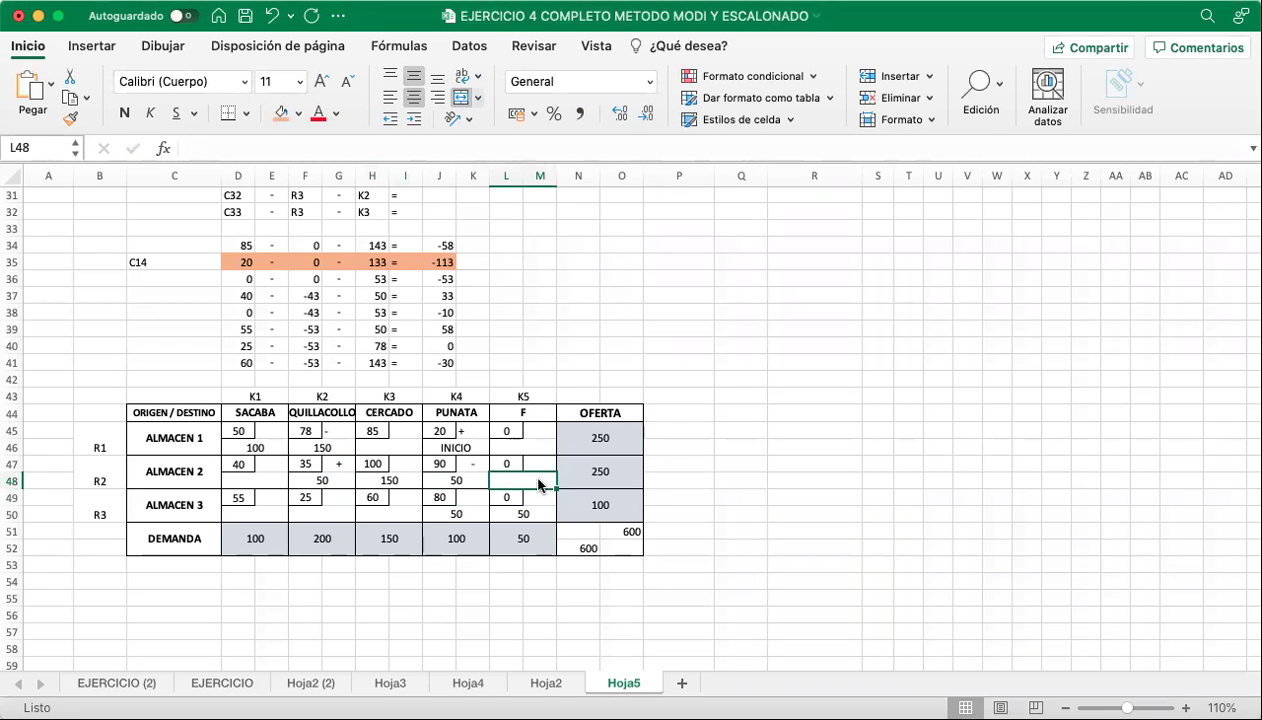
Center the minus sign in cell G45 horizontally and vertically.
left_click(587, 393)
left_click(605, 296)
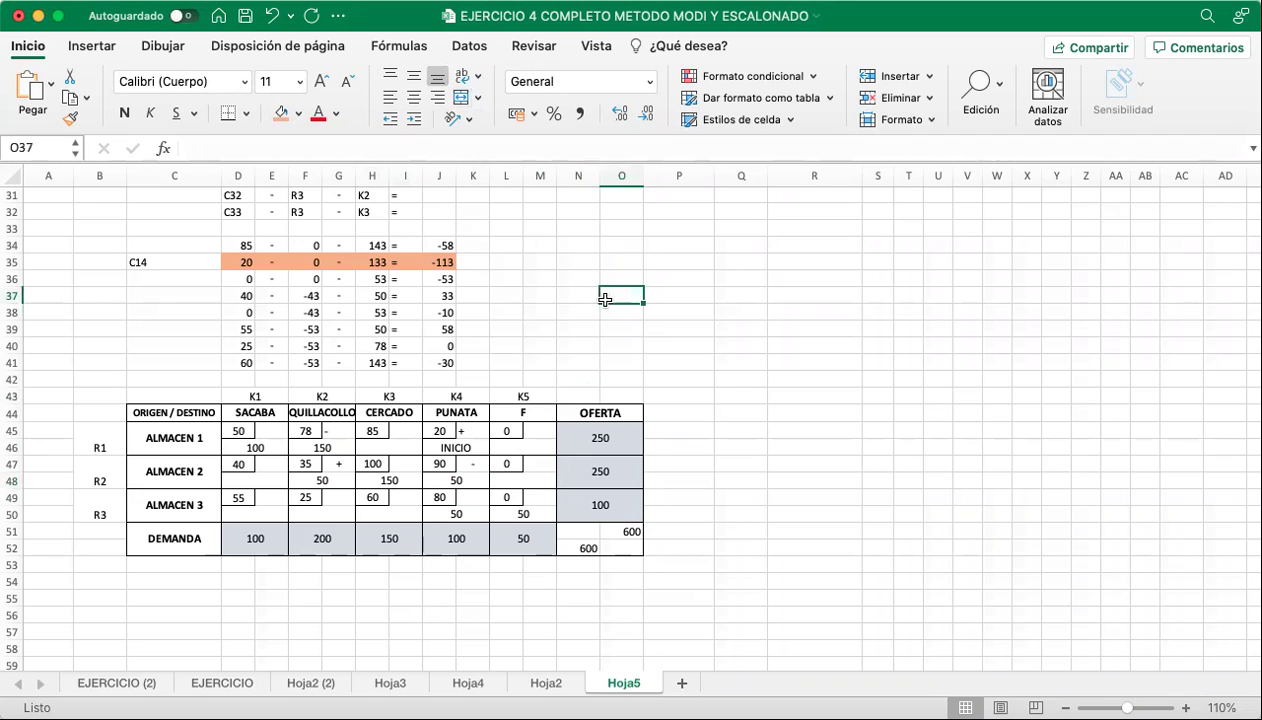
left_click(340, 431)
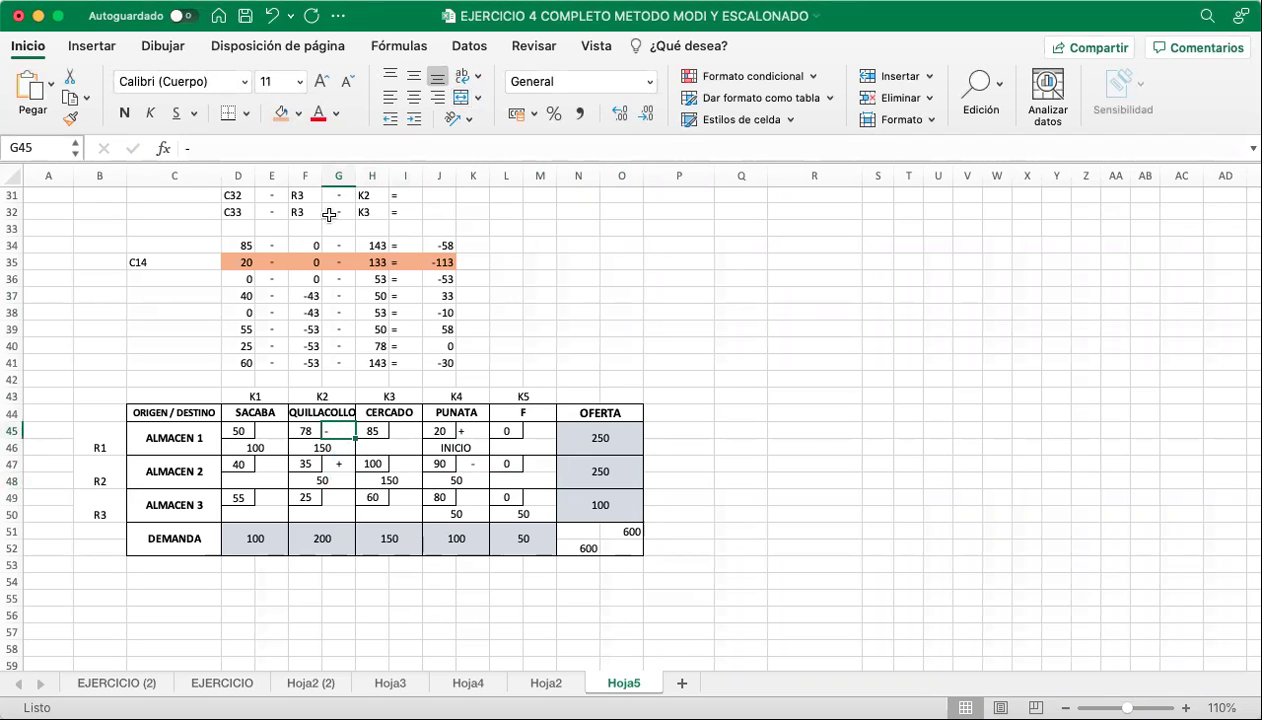
left_click(416, 98)
left_click(413, 76)
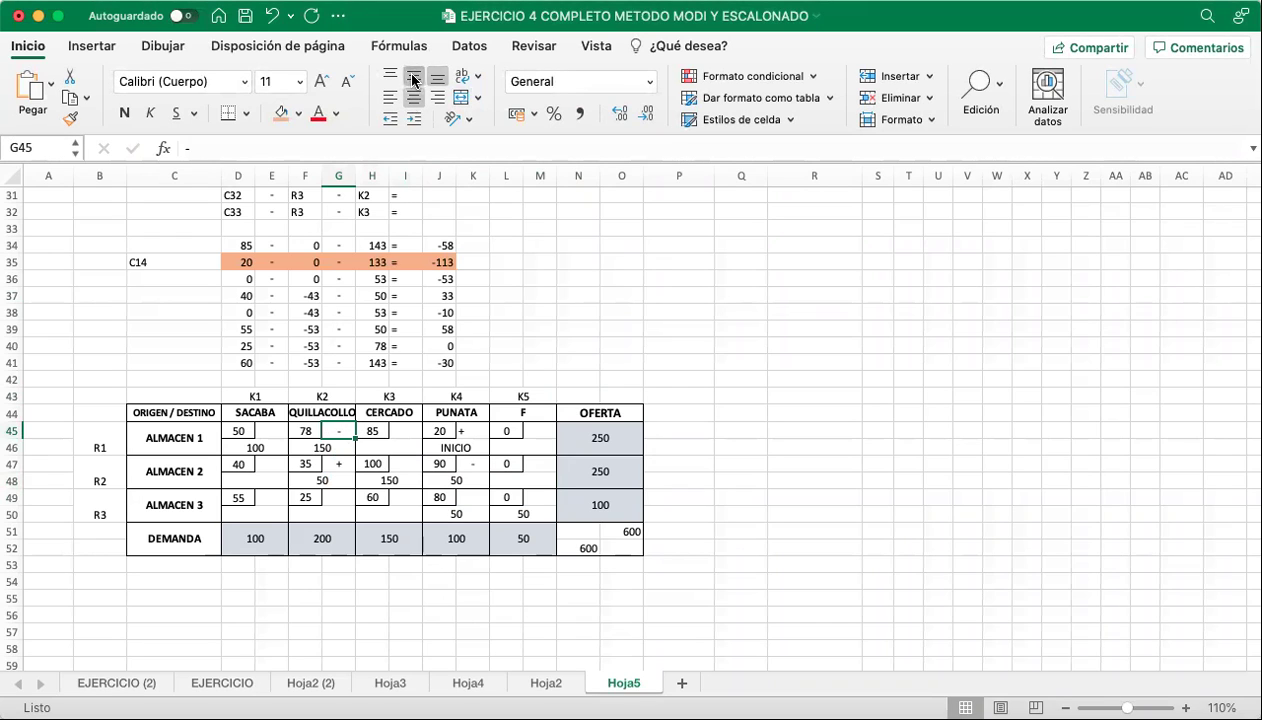
left_click(470, 447)
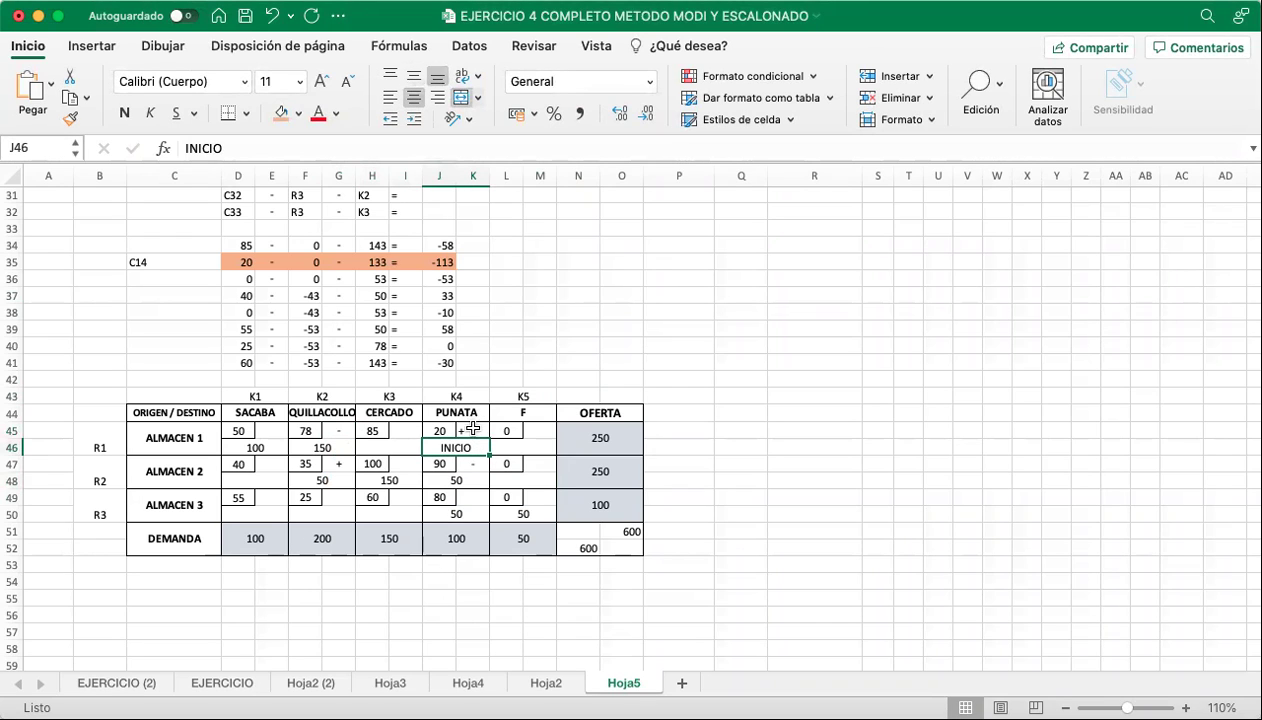
Center the plus sign in the ALMACEN 1 / PUNATA cell K45 horizontally and vertically.
left_click(470, 431)
left_click(414, 97)
left_click(413, 76)
left_click(470, 464)
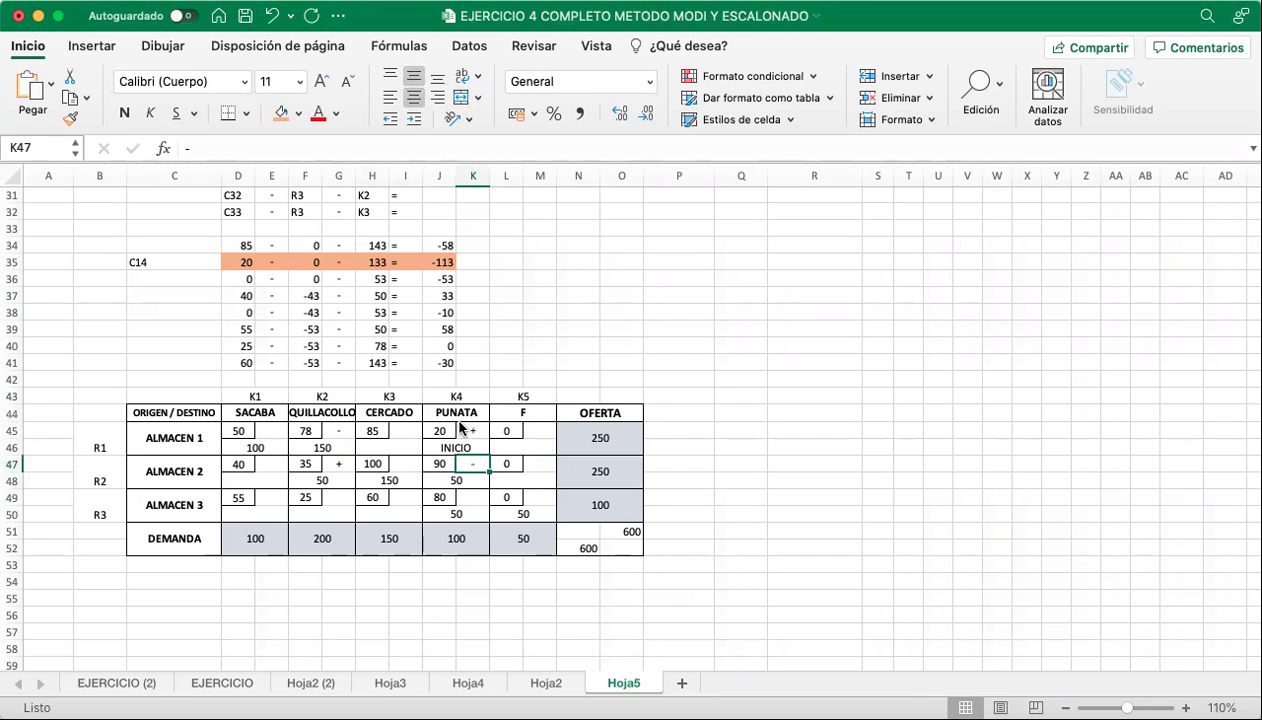
left_click(585, 321)
left_click(613, 294)
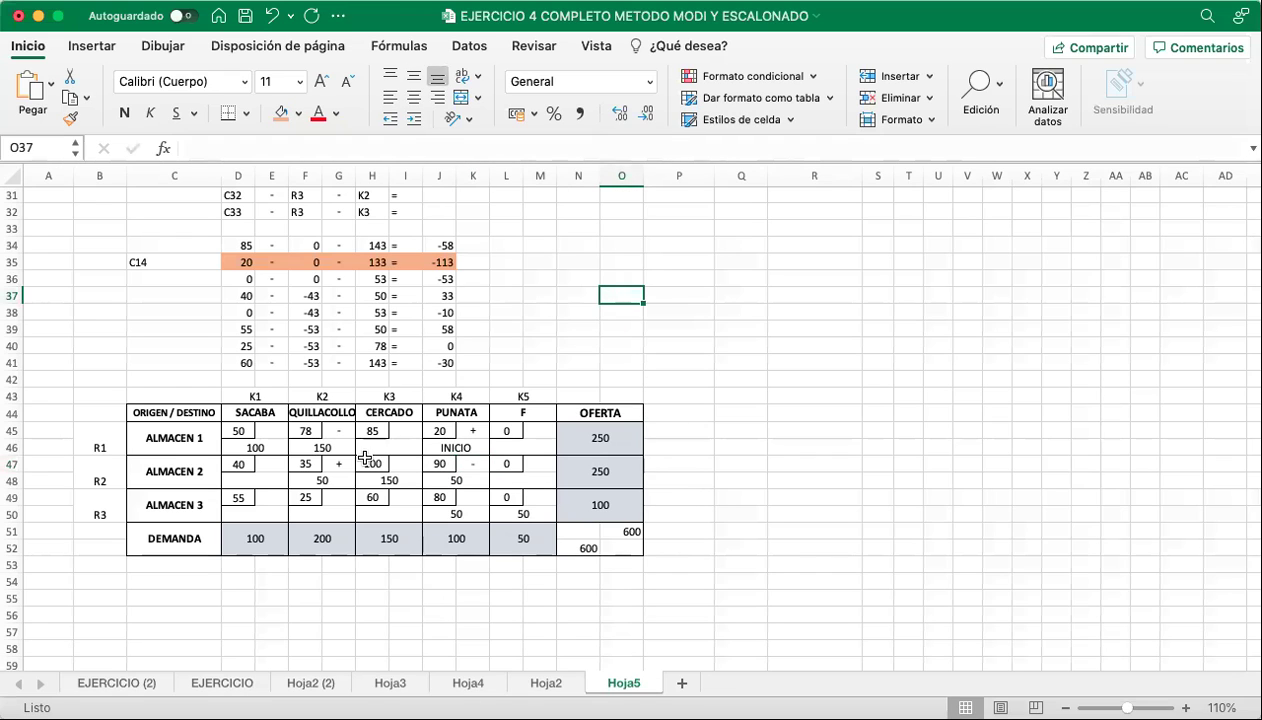
left_click(337, 479)
key("Right")
key("Right")
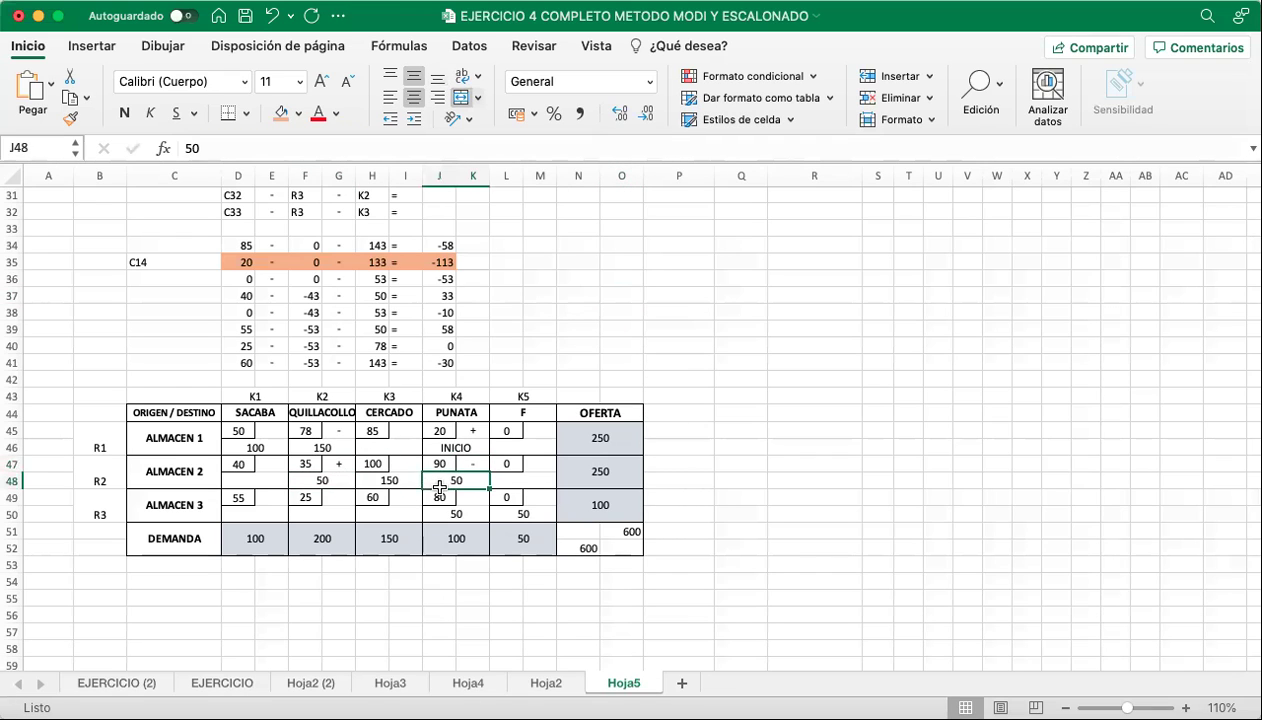
left_click(337, 485)
left_click_drag(337, 485, 457, 481)
Copy the signed transportation table with its R and K labels, B43:O52, and paste it below starting at B54.
scroll(528, 571, "down", 2)
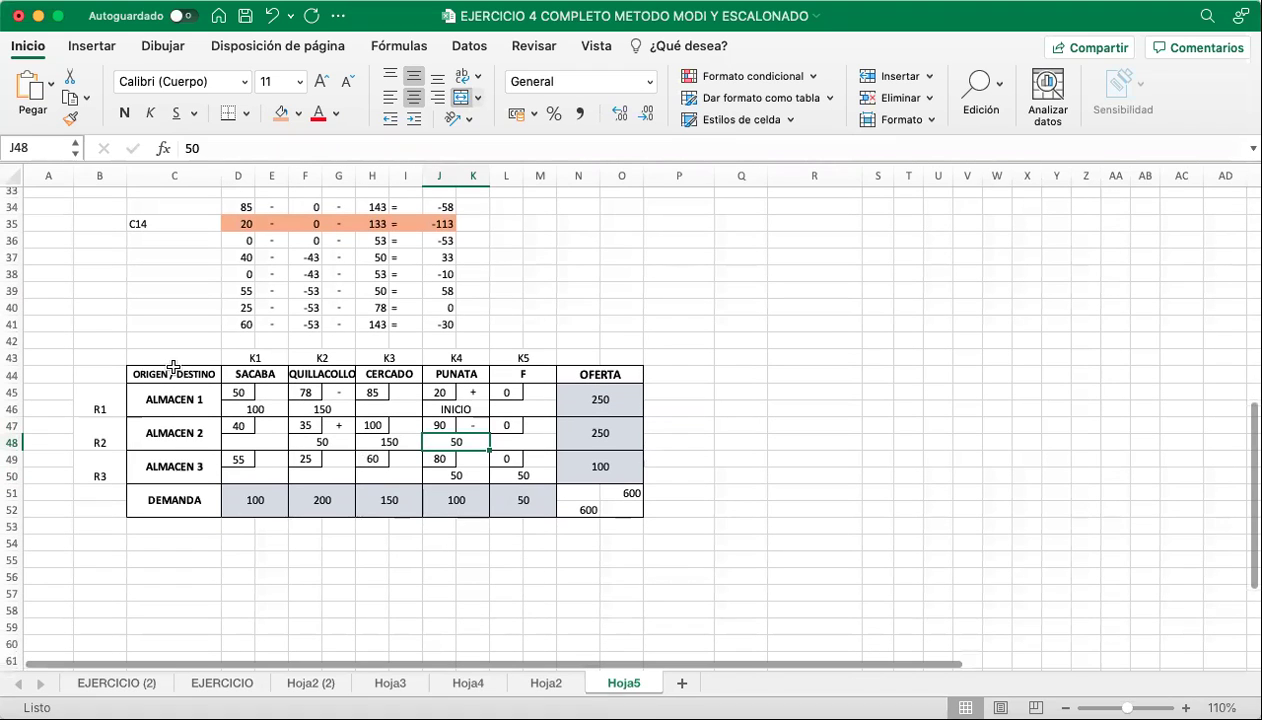
left_click_drag(92, 353, 617, 508)
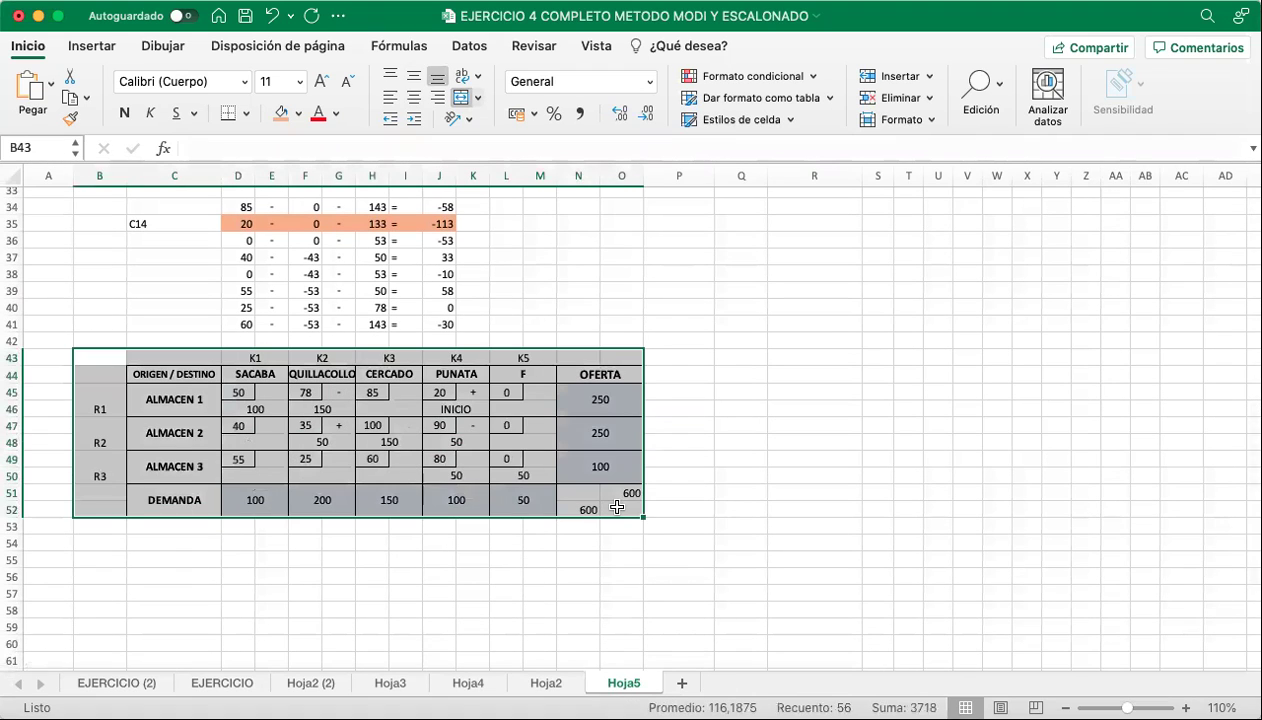
key("super+c")
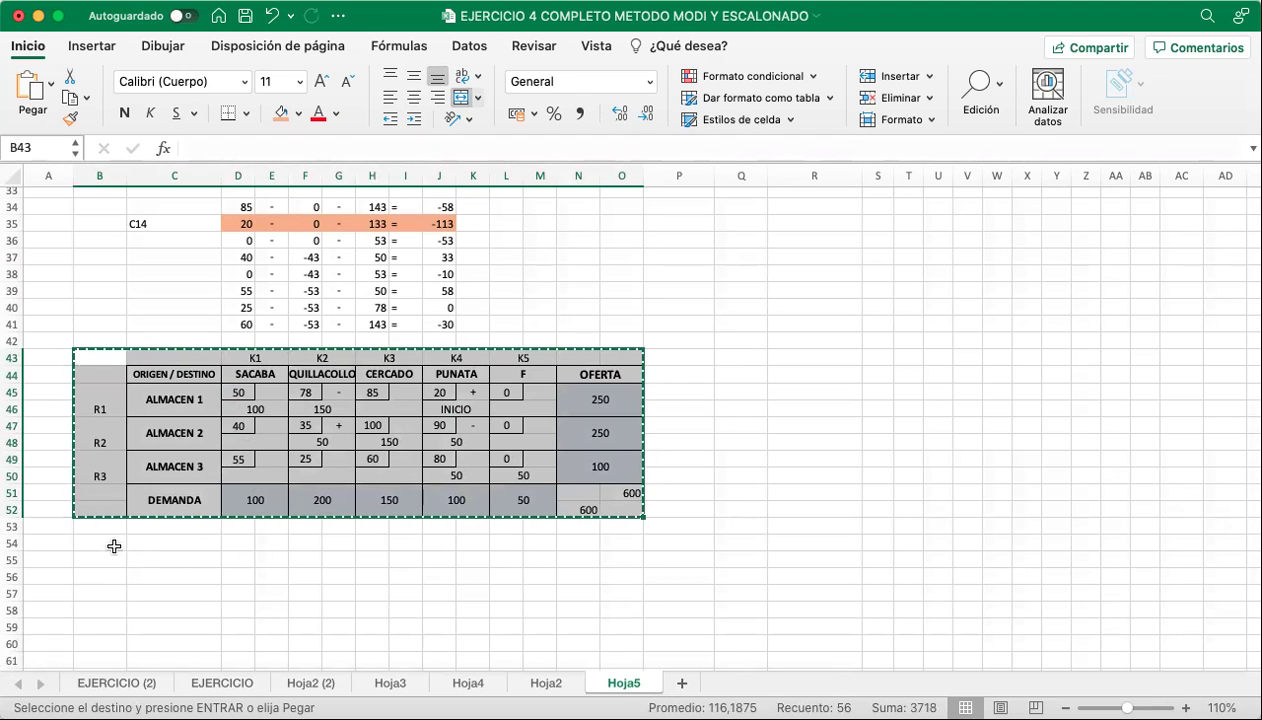
left_click(114, 545)
key("super+v")
left_click(348, 590)
scroll(348, 590, "down", 3)
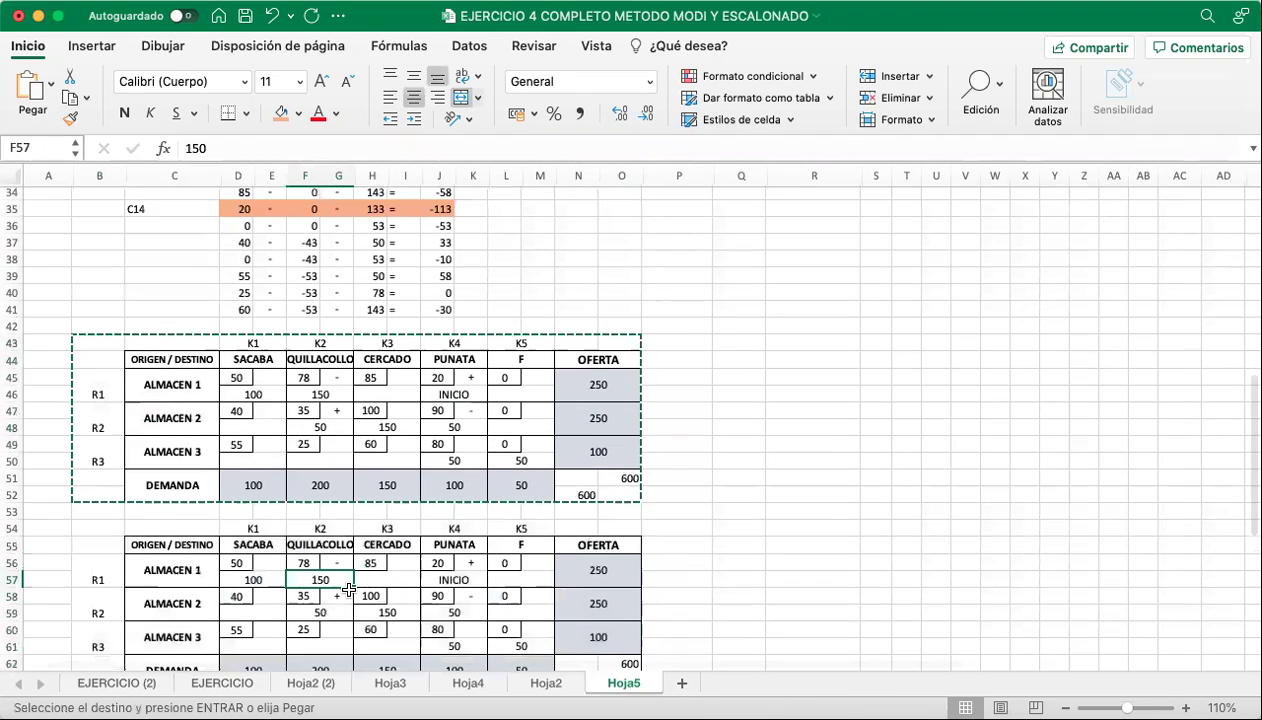
Fill the two minus-signed loop blocks of the upper table, F45:G46 and J47:K48, with orange.
left_click(307, 315)
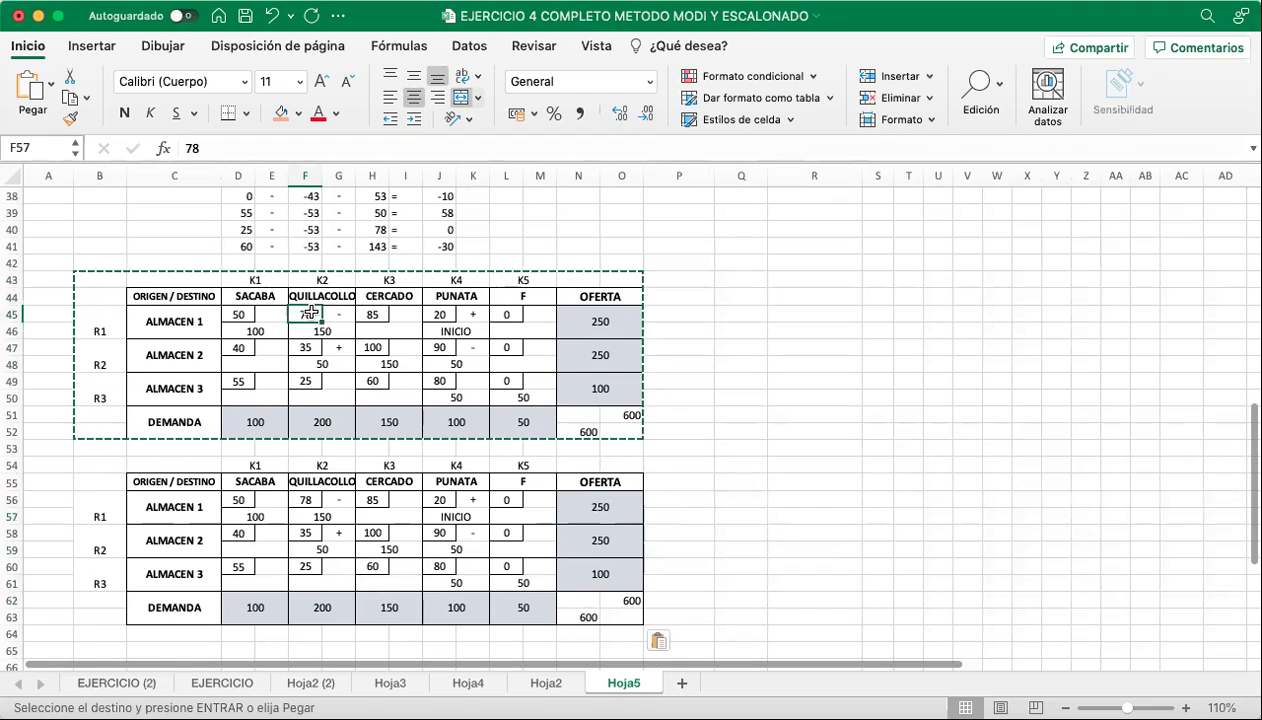
left_click_drag(307, 315, 345, 332)
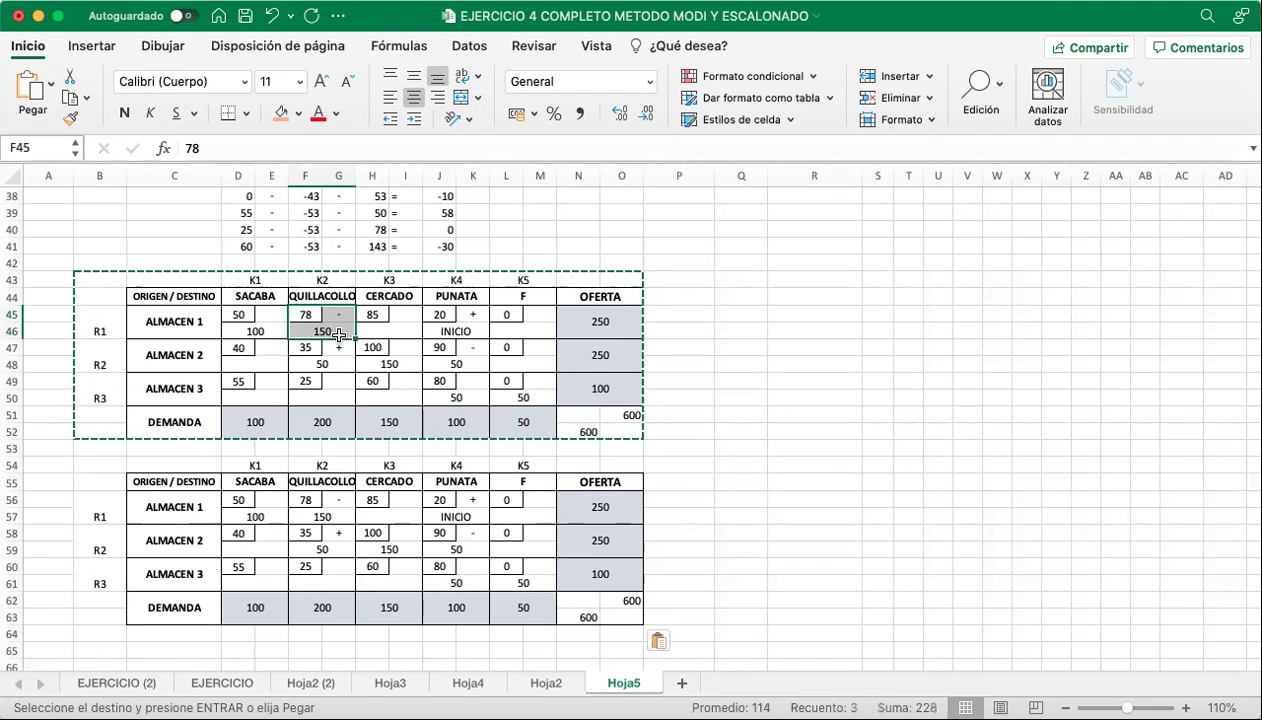
left_click_drag(429, 348, 468, 365, "super")
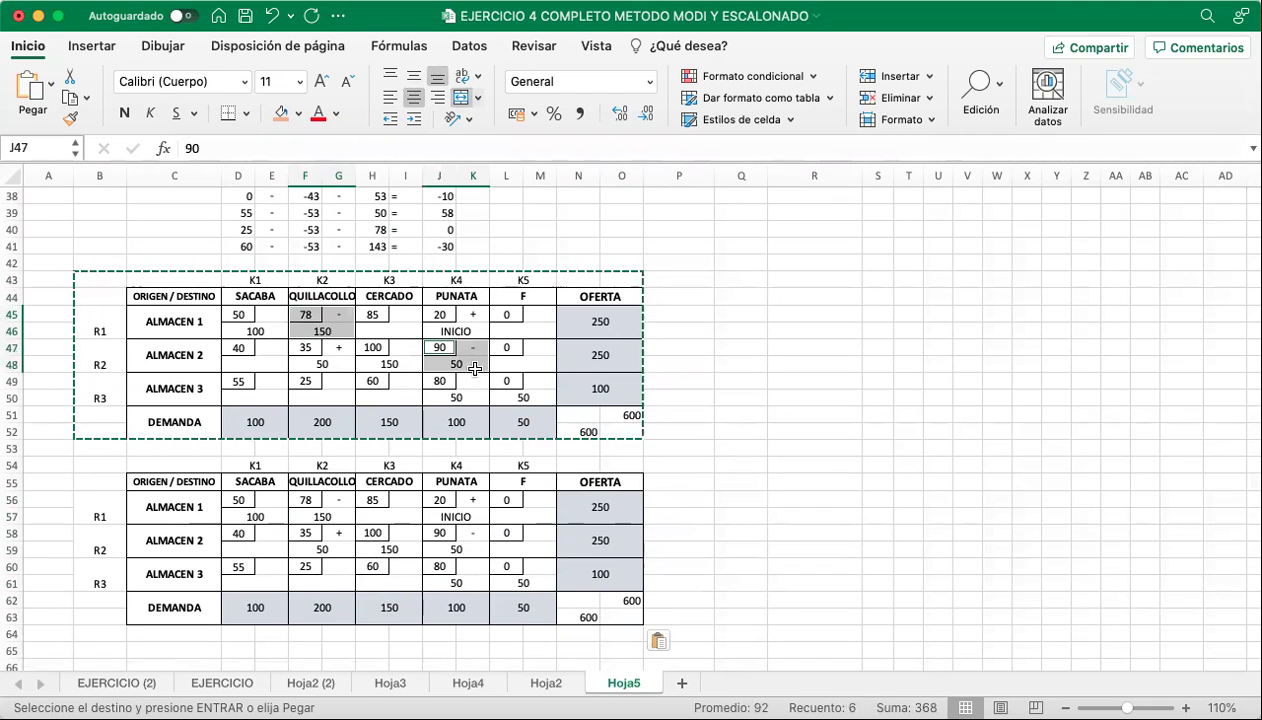
left_click(281, 112)
left_click(566, 385)
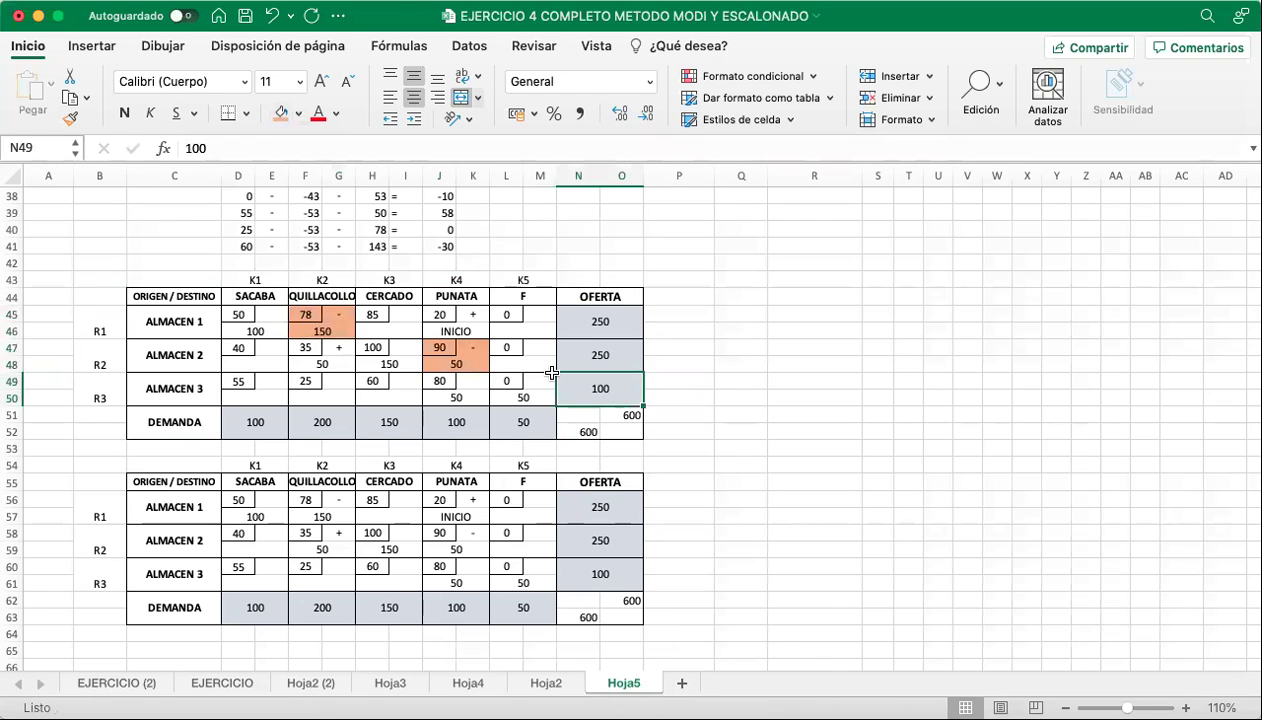
left_click(443, 348)
left_click(479, 347)
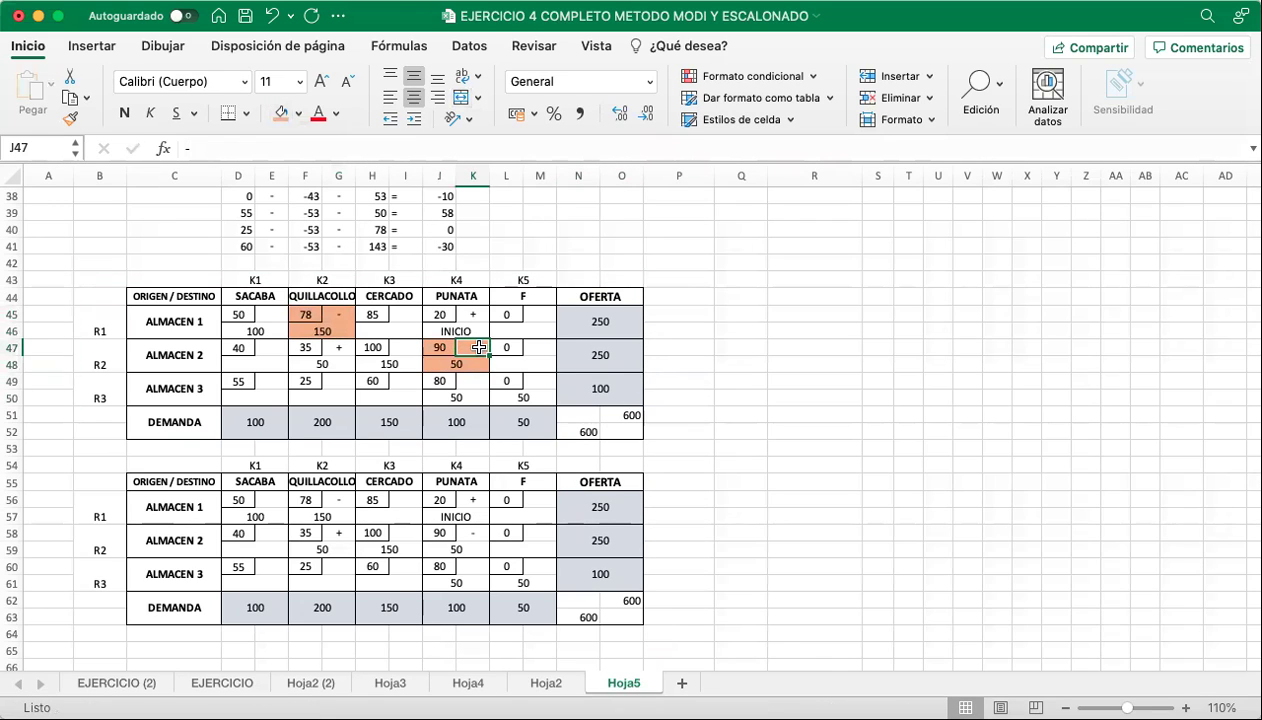
left_click(472, 363)
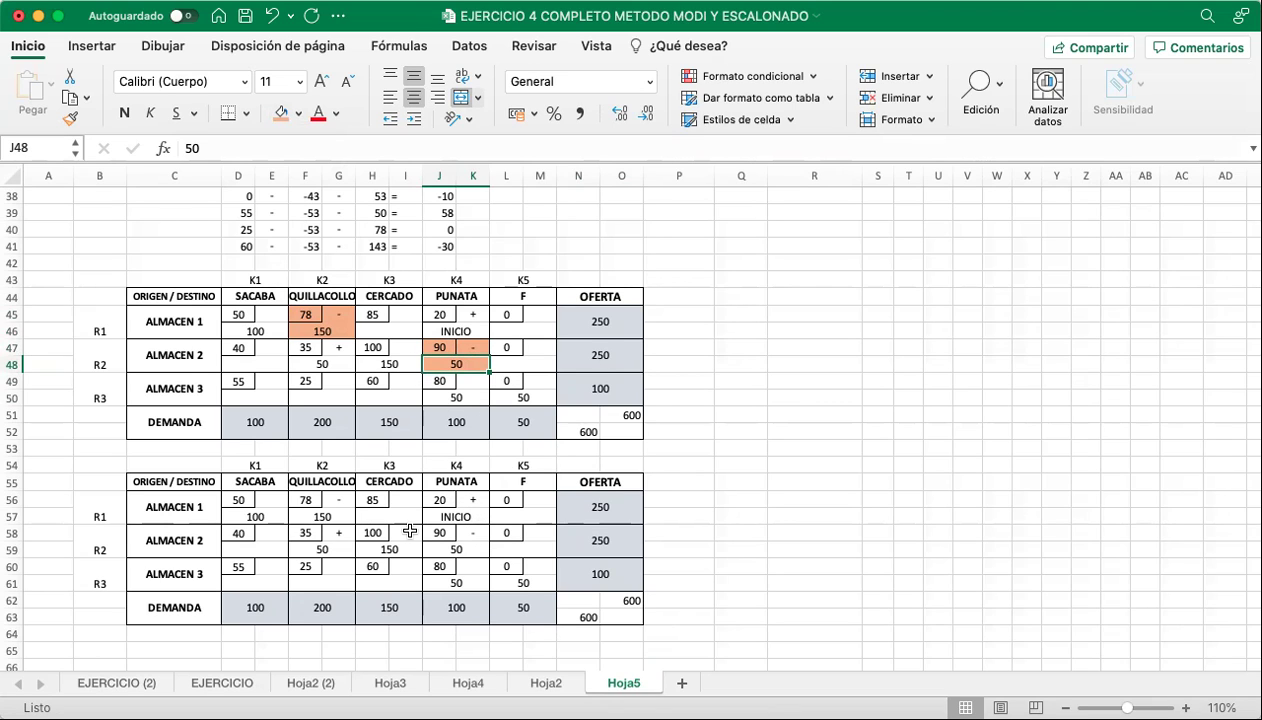
Replace INICIO in the copied table's ALMACEN 1 / PUNATA cell J57 with 50.
left_click(475, 516)
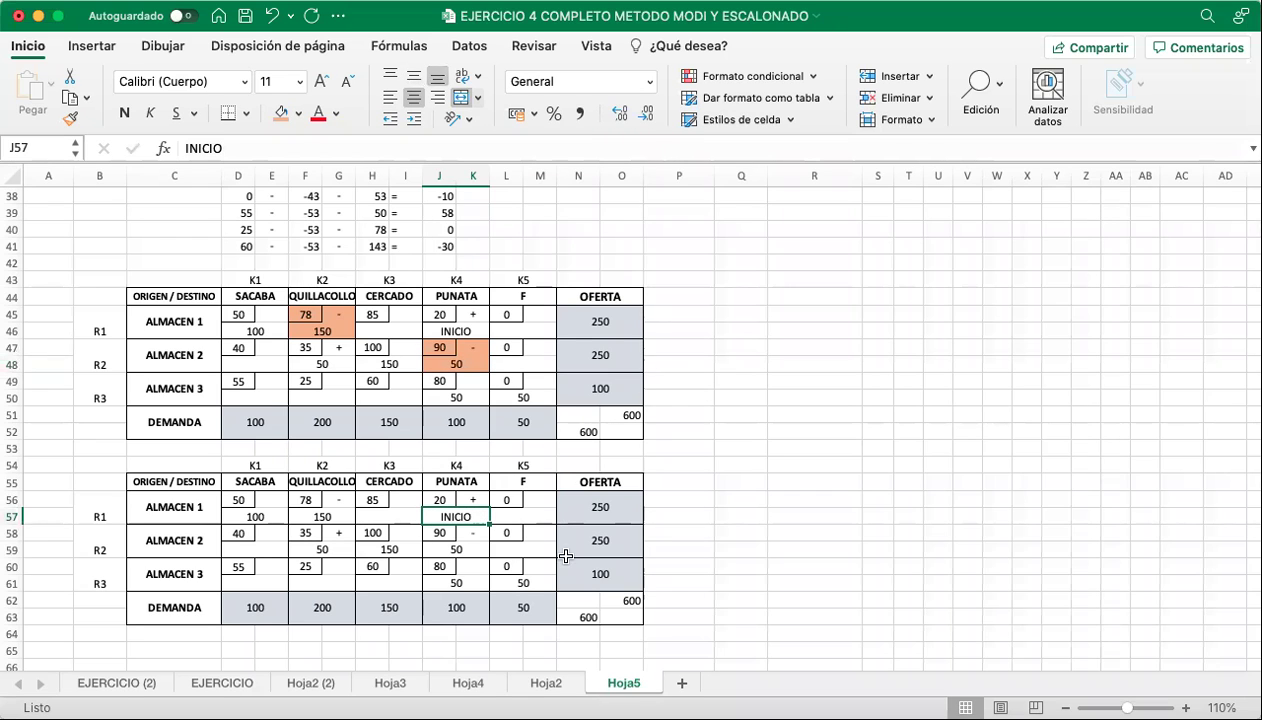
type("50")
key("Return")
Set the copied table's QUILLACOLLO allocations to 100 for ALMACEN 1 (F57) and 100 for ALMACEN 2 (F59).
key("Up")
key("Left")
key("Left")
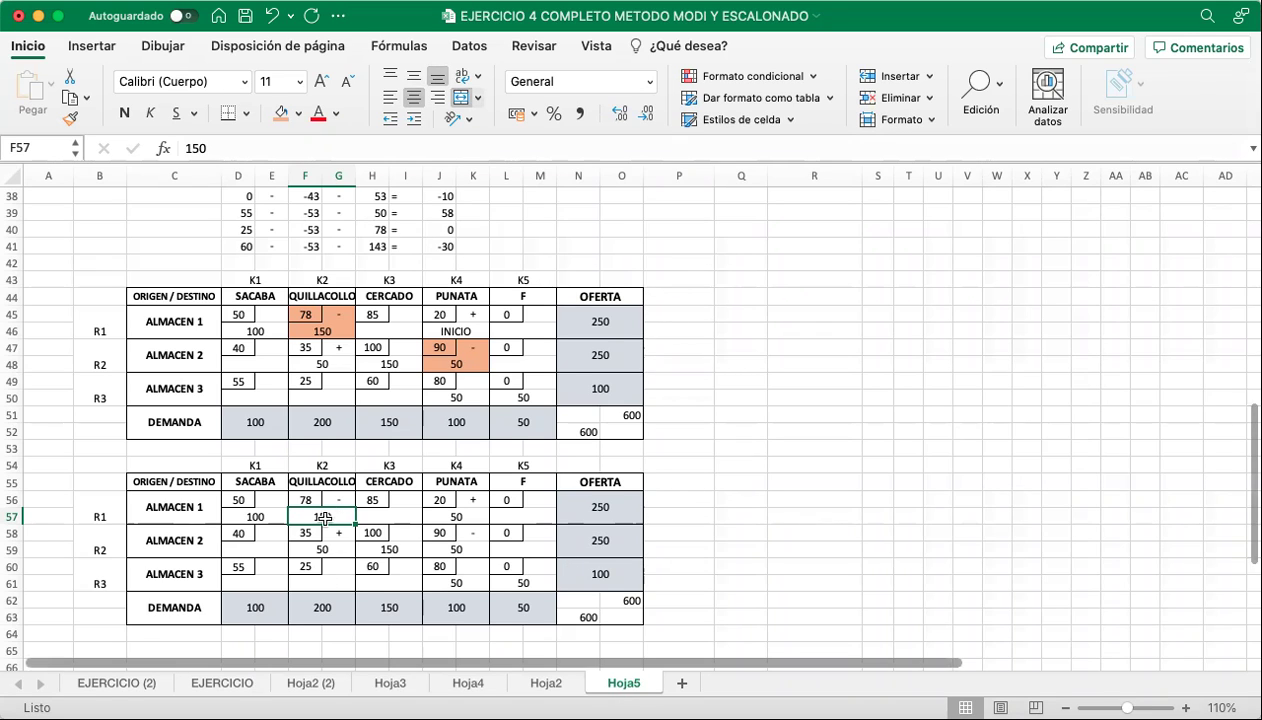
type("100")
key("Return")
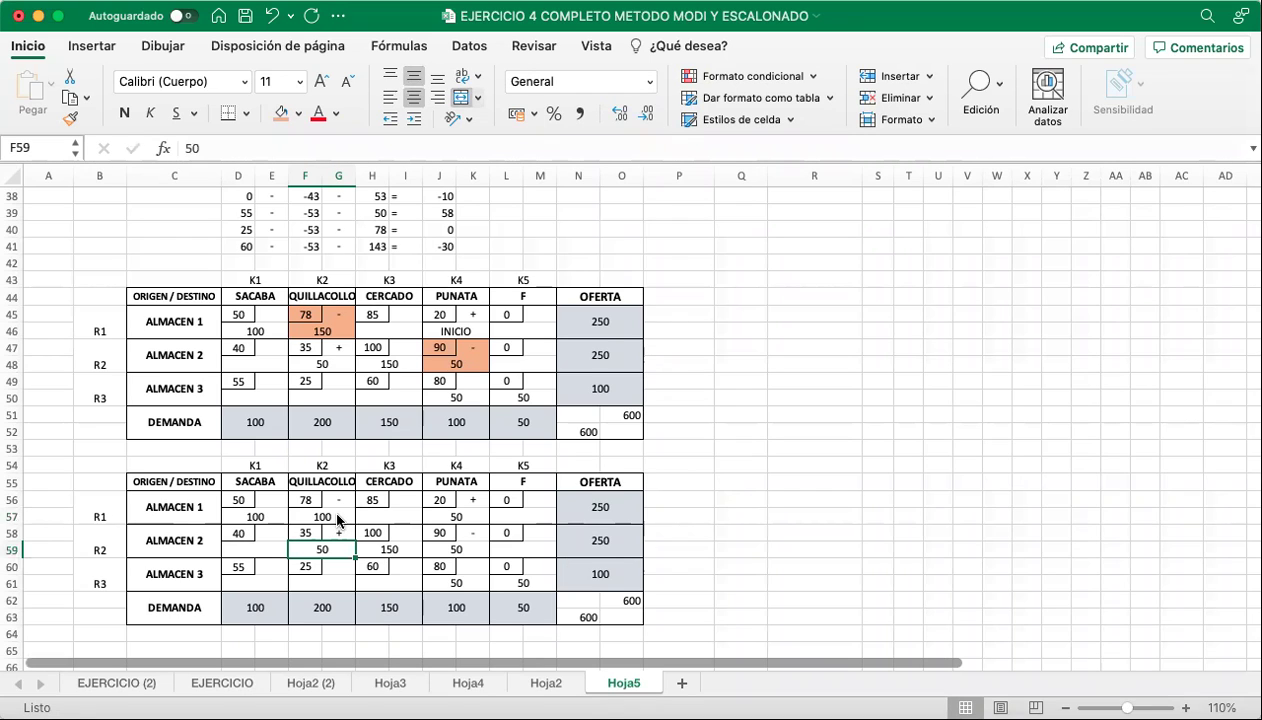
type("100")
key("Return")
Clear the ALMACEN 2 / PUNATA allocation in J59 and the plus and minus signs in K58, K56, G56 and G58.
key("Up")
key("Right")
key("Right")
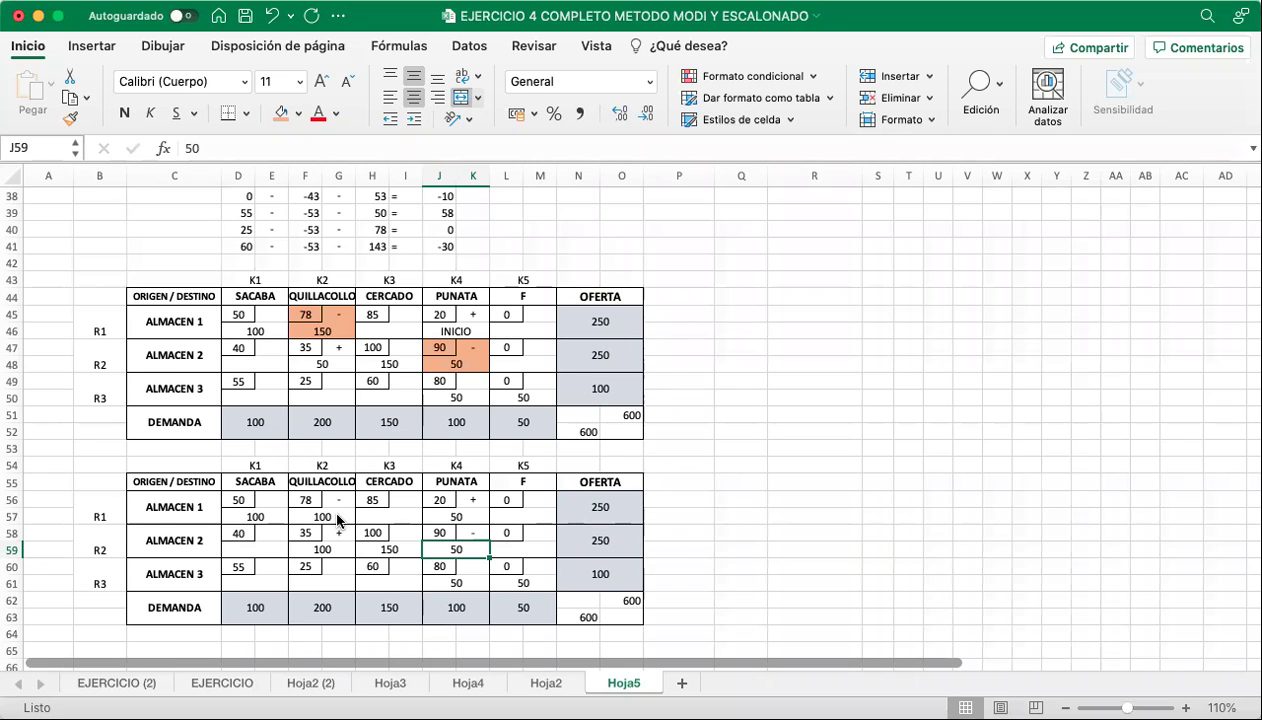
key("Delete")
left_click(465, 532)
key("Delete")
left_click(470, 499)
key("Delete")
left_click(341, 502)
key("Delete")
left_click(340, 552)
key("Delete")
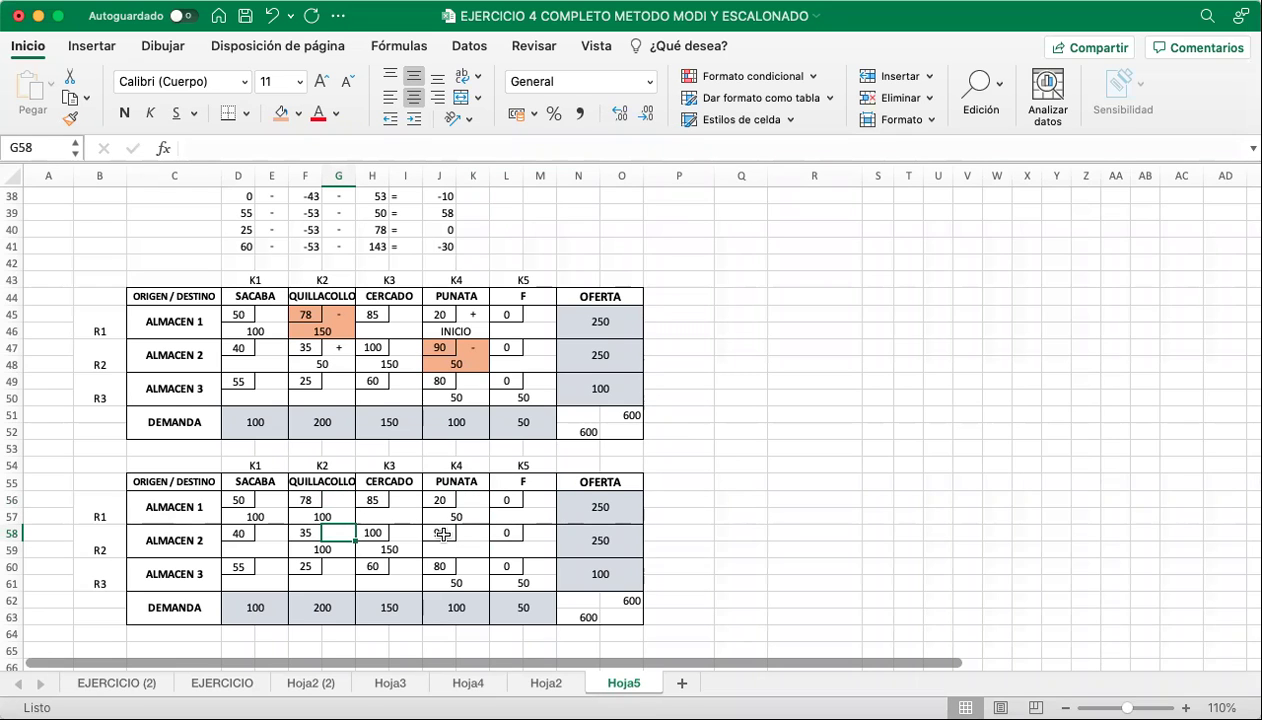
Enter the label Z= in B65 and the total cost 36300 in C65 below the copied table.
scroll(443, 535, "down", 2)
scroll(443, 535, "up", 3)
scroll(443, 535, "down", 3)
left_click(201, 560)
key("Left")
type("Z=")
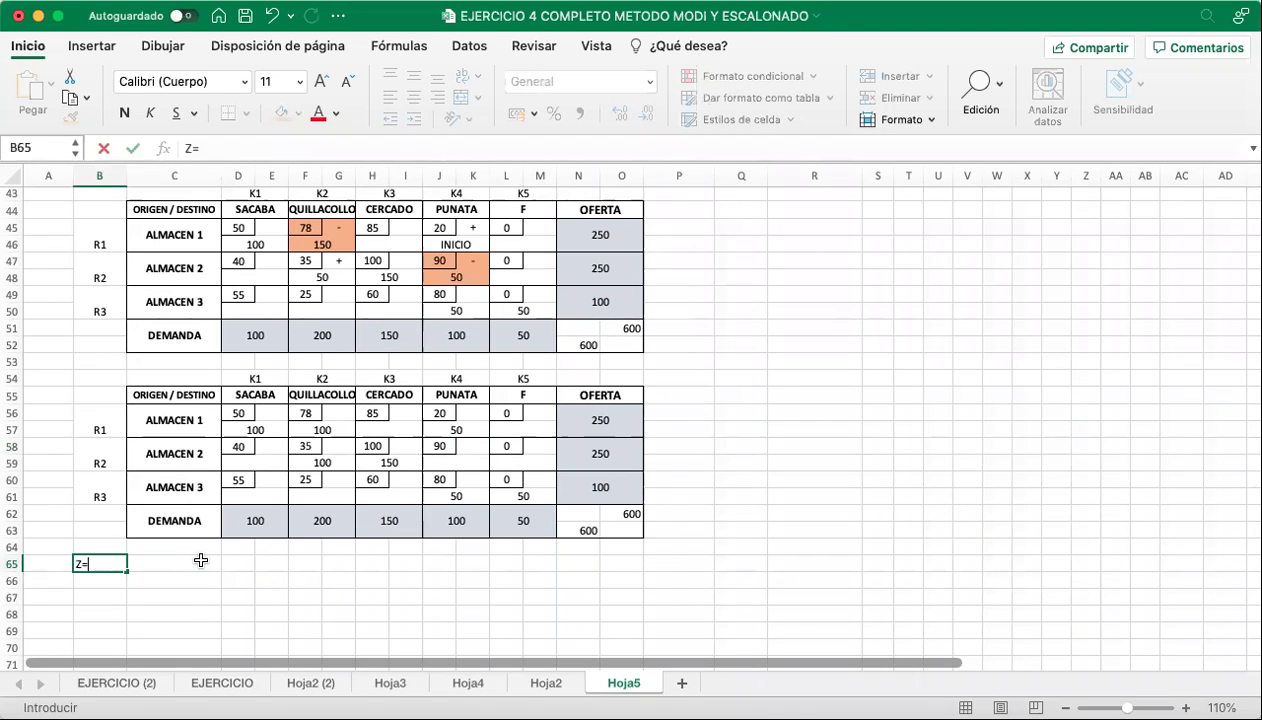
key("Return")
left_click(201, 560)
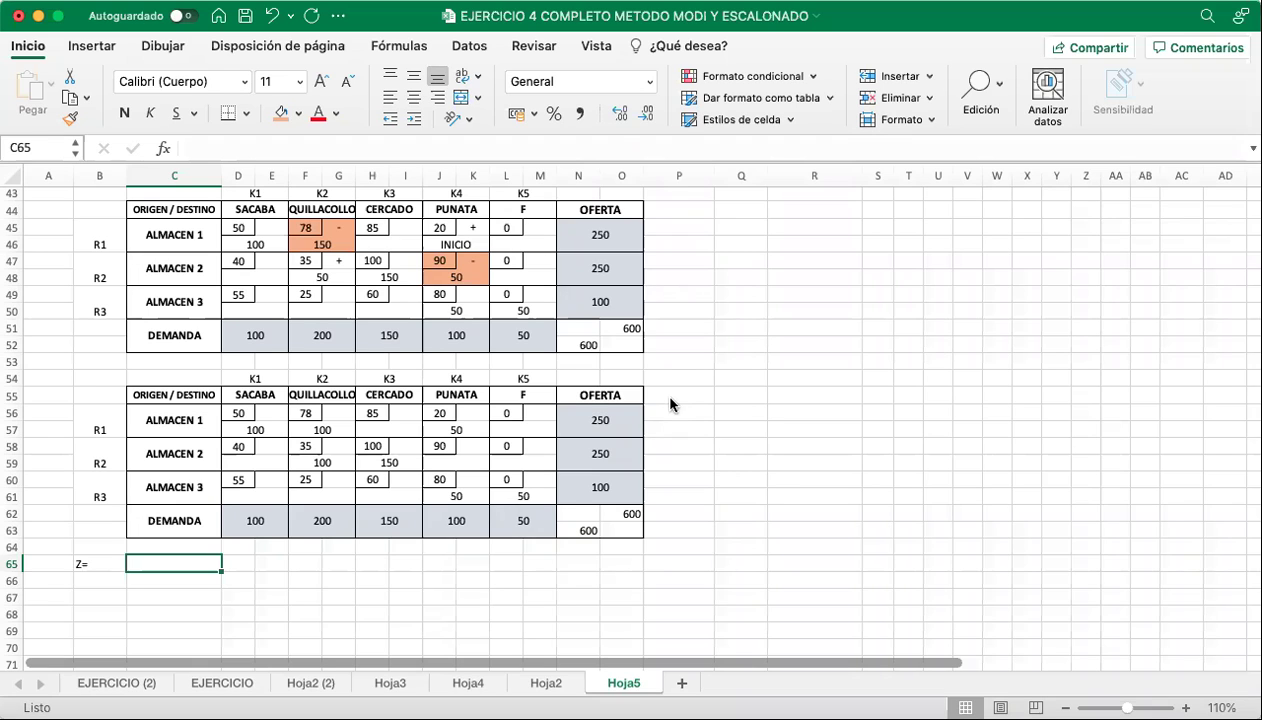
type("36")
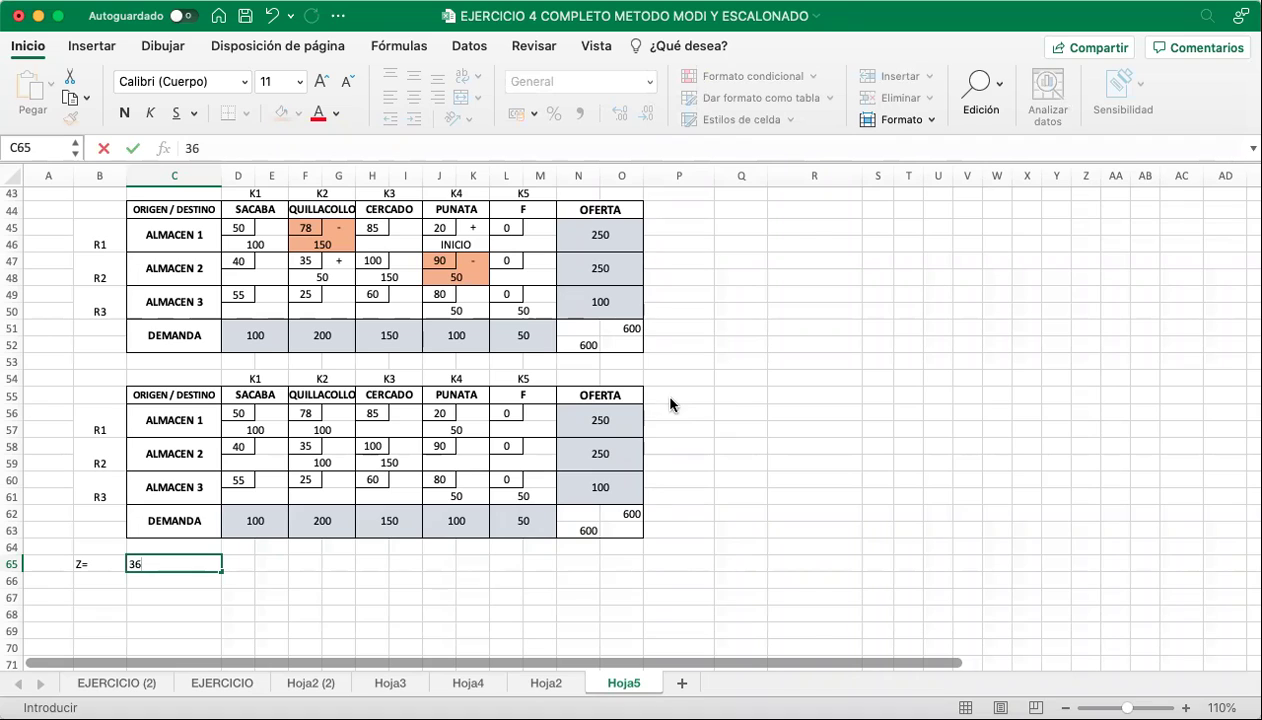
type("300")
key("Return")
scroll(670, 400, "up", 15)
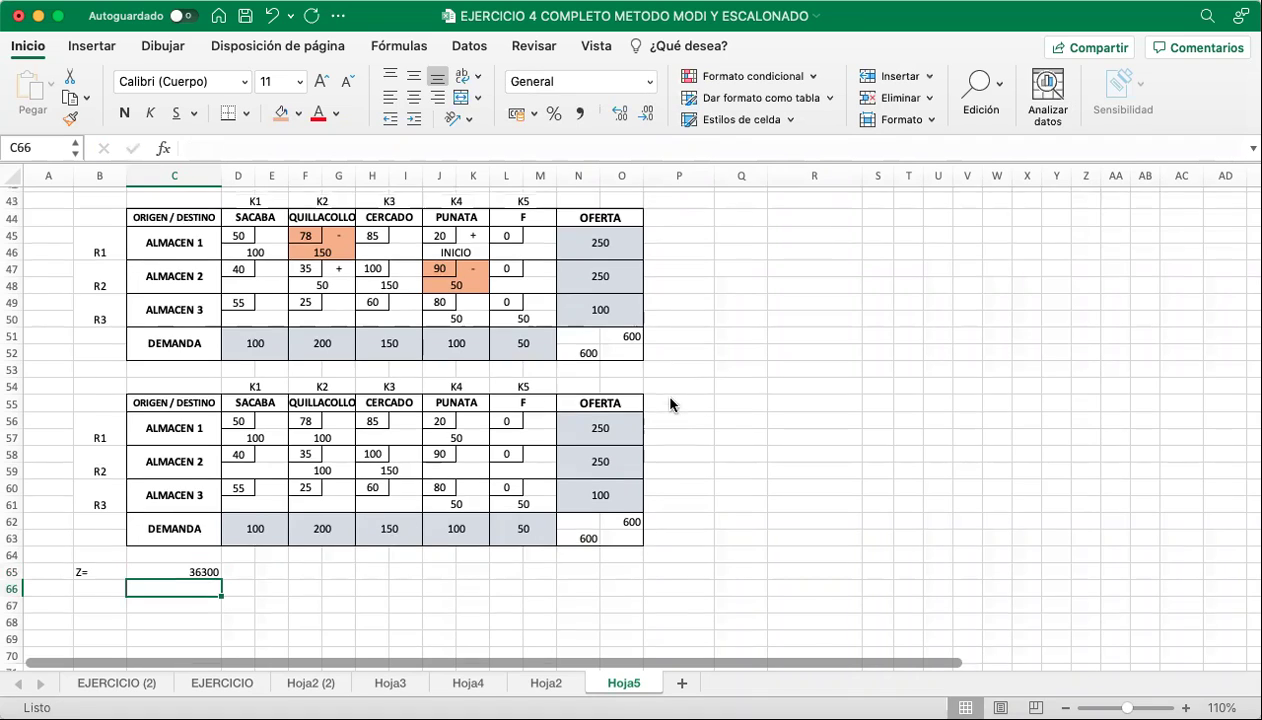
scroll(670, 403, "down", 20)
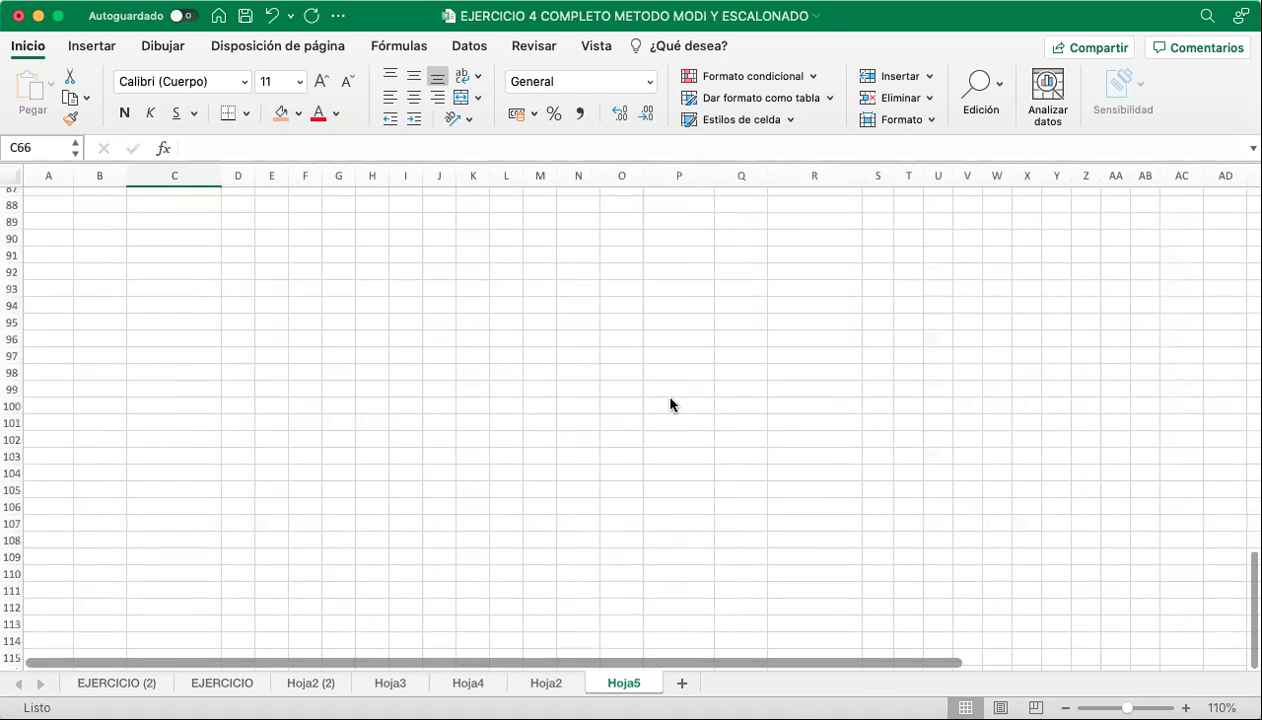
scroll(670, 403, "up", 15)
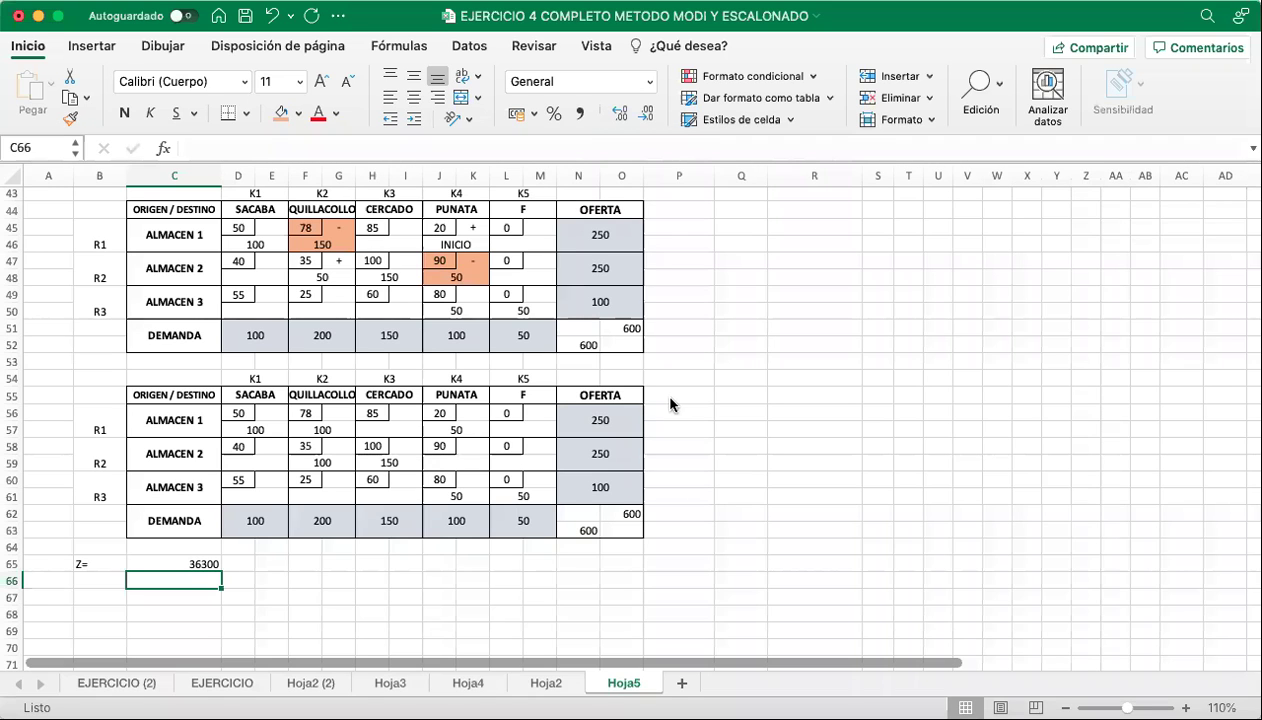
scroll(670, 404, "up", 5)
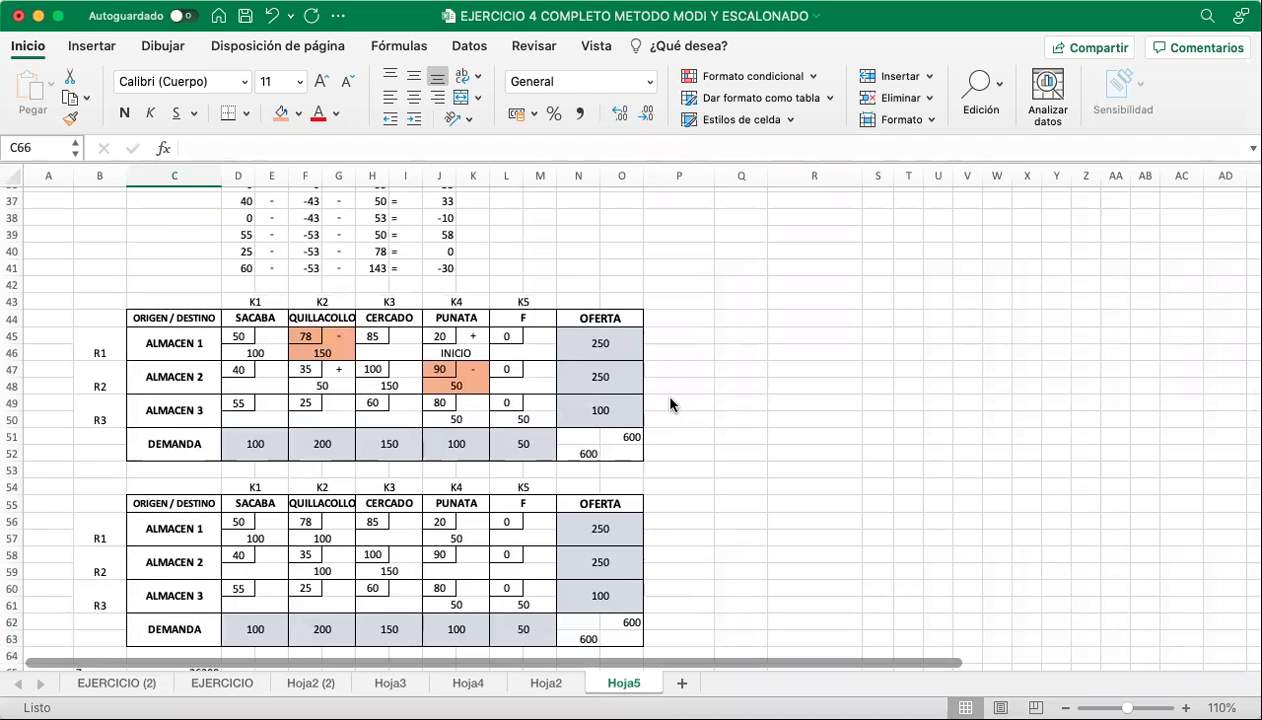
scroll(670, 404, "down", 3)
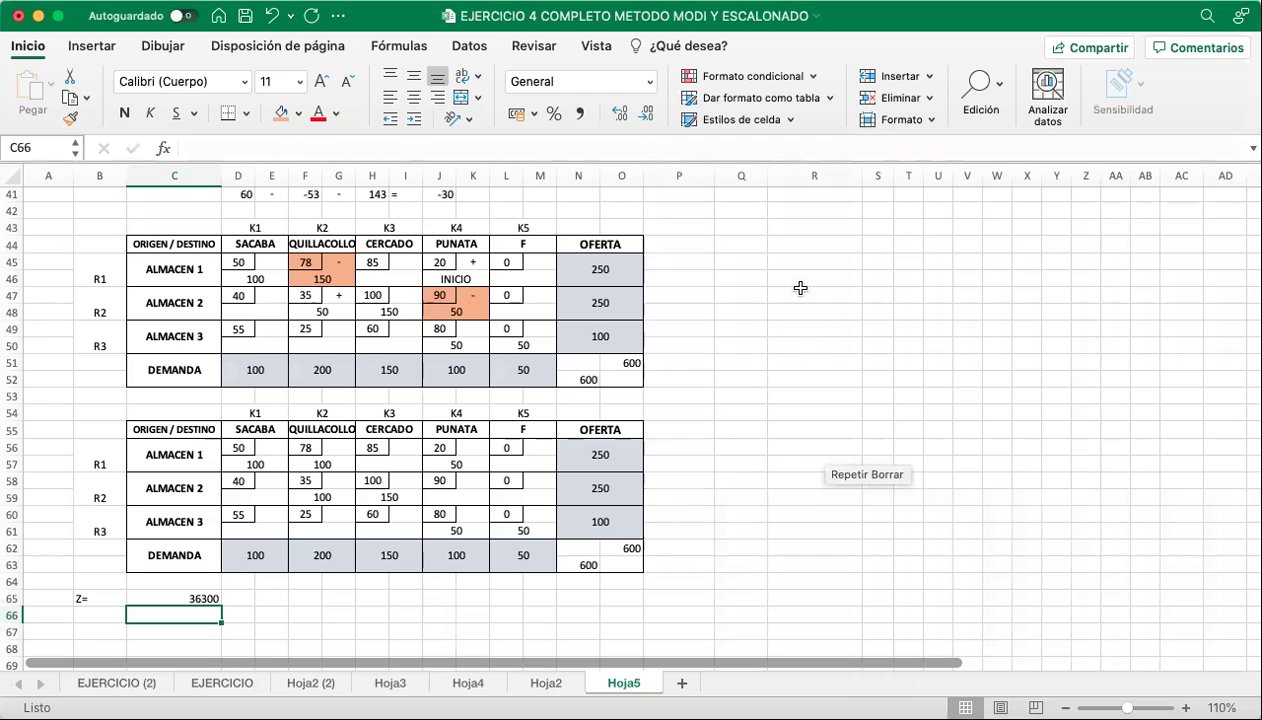
left_click(920, 343)
left_click(925, 302)
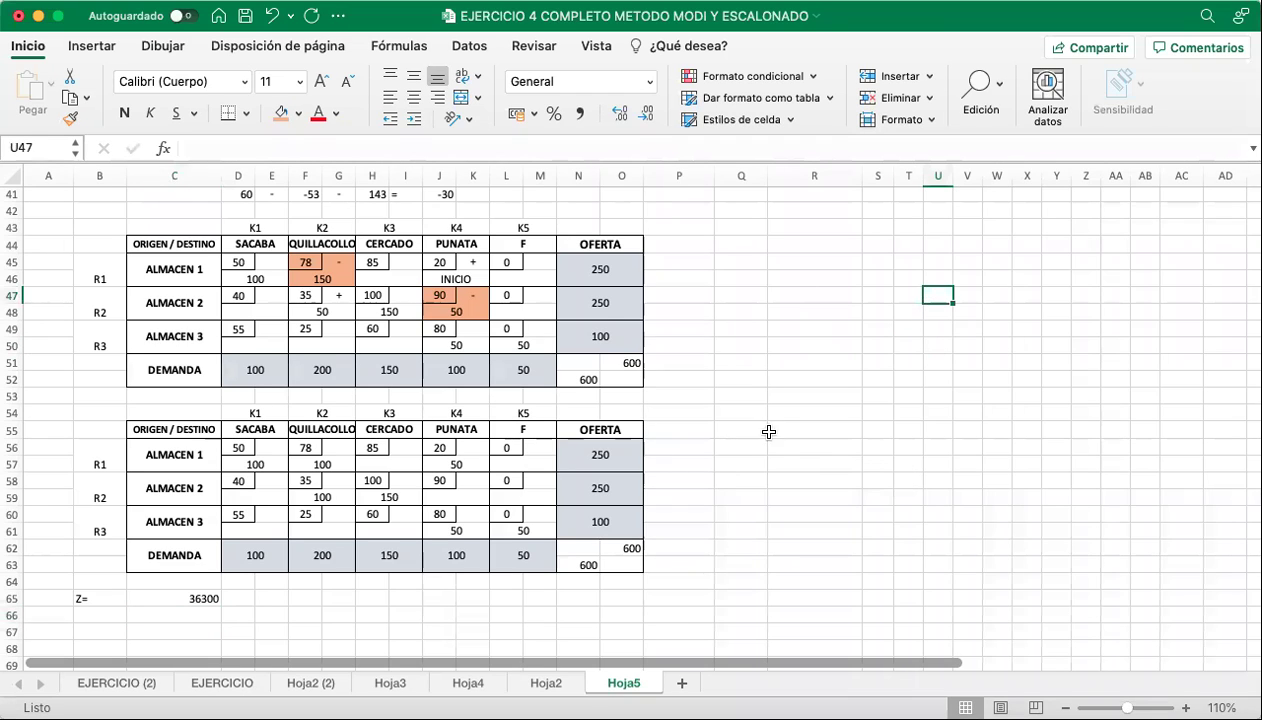
left_click(826, 373)
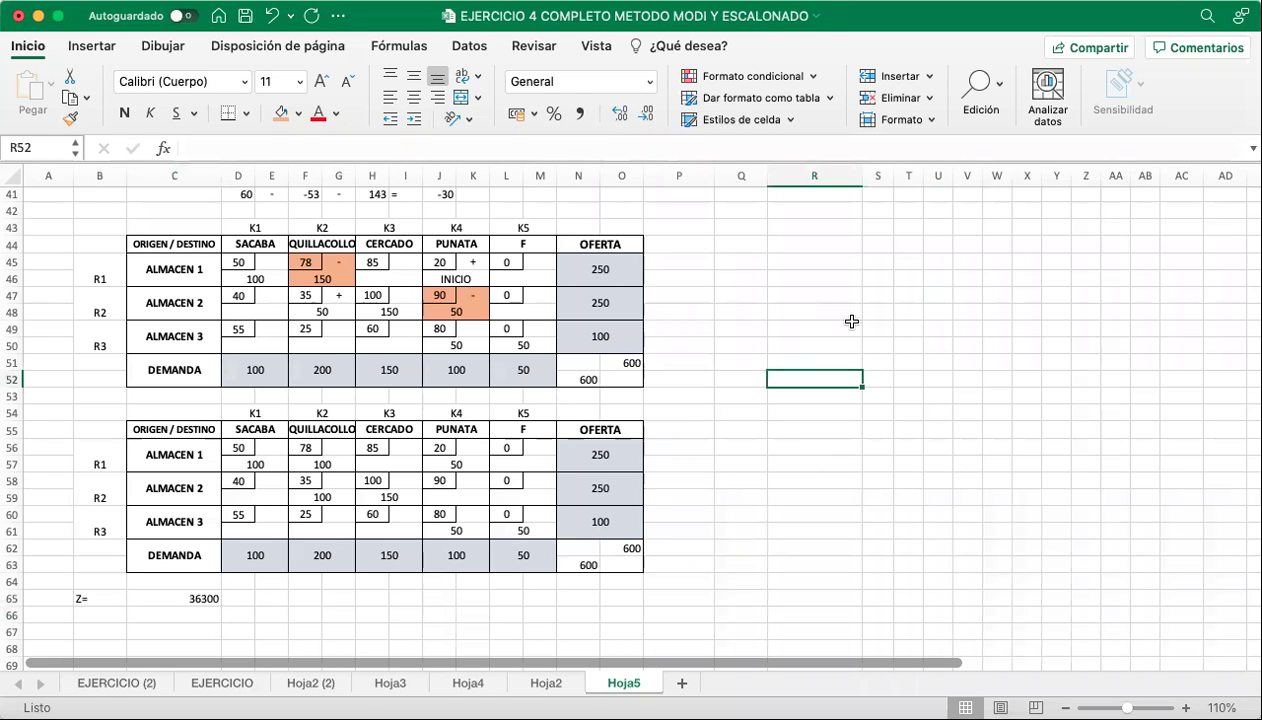
Draw a circle annotation in the empty area beside the tables, with an arrow from near its center to its lower edge.
scroll(851, 321, "right", 2)
scroll(851, 321, "up", 1)
scroll(851, 321, "down", 1)
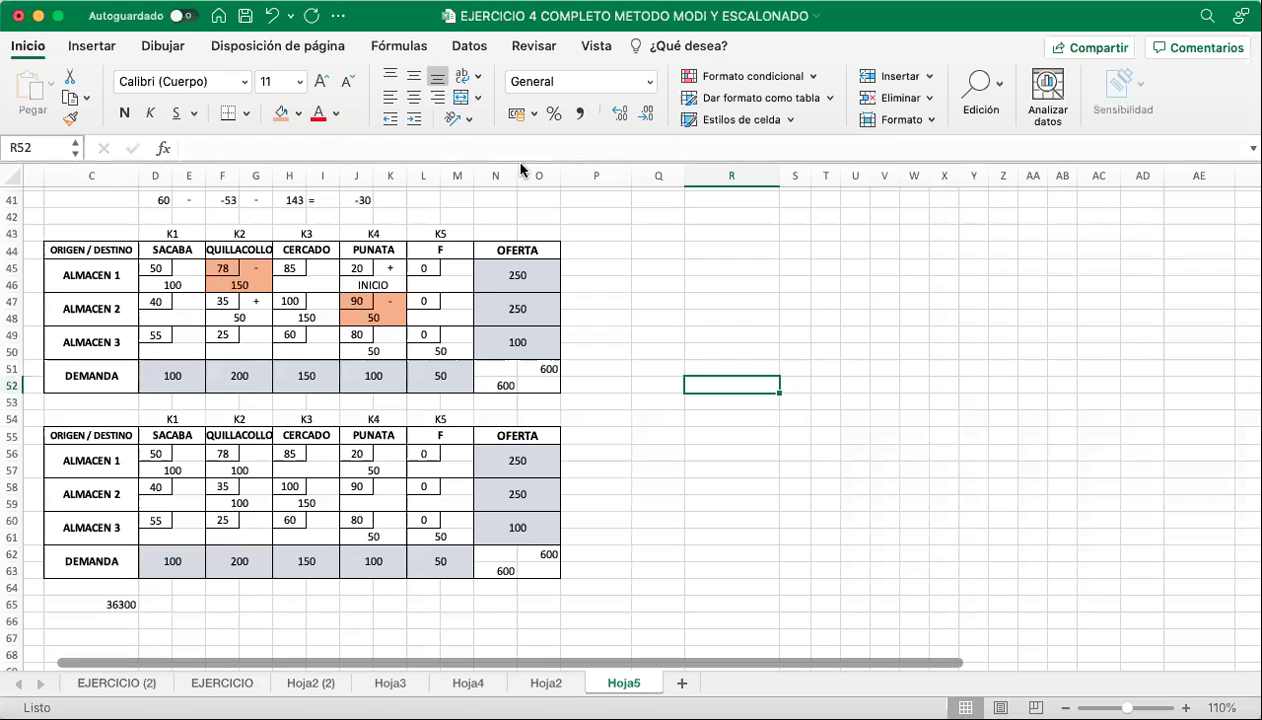
mouse_move(744, 312)
left_mouse_down()
mouse_move(924, 534)
mouse_move(921, 548)
mouse_move(1011, 517)
mouse_move(1015, 578)
left_mouse_up()
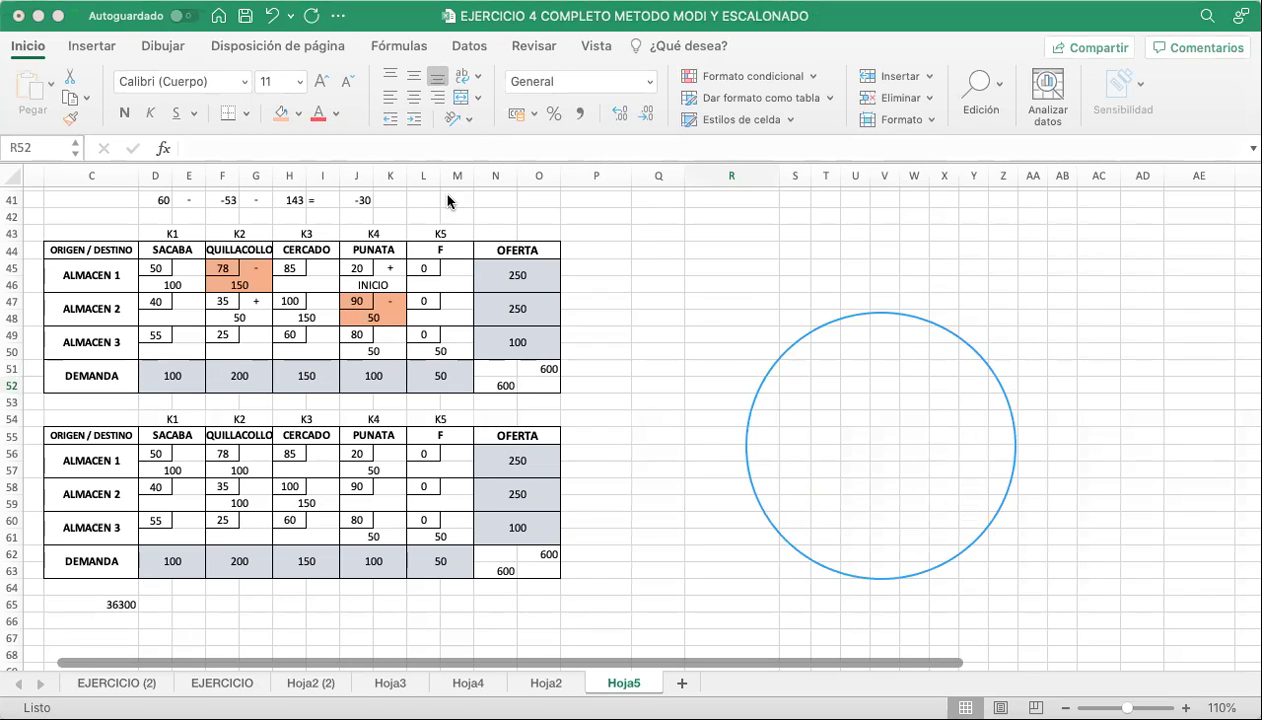
left_click_drag(867, 427, 891, 578)
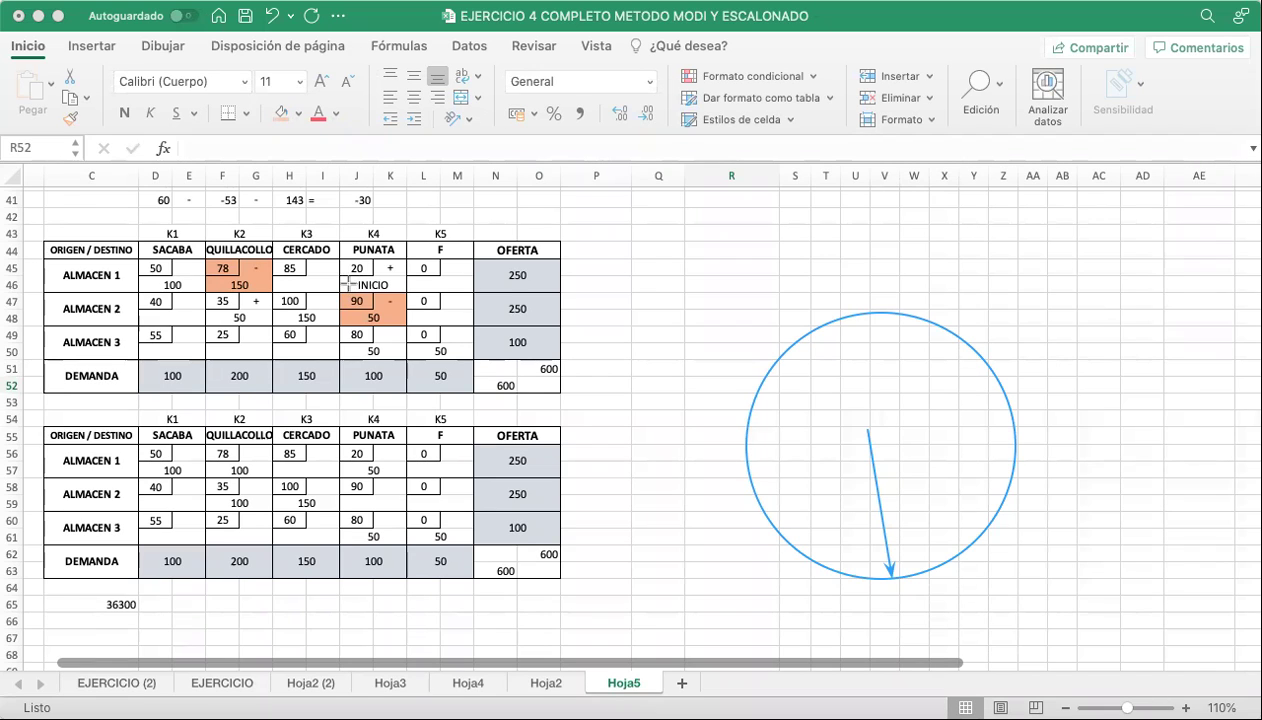
Try annotation arrows from the INICIO cell J46 upward, leftward and diagonally downward, undoing each one.
left_click_drag(349, 282, 365, 242)
key("super+z")
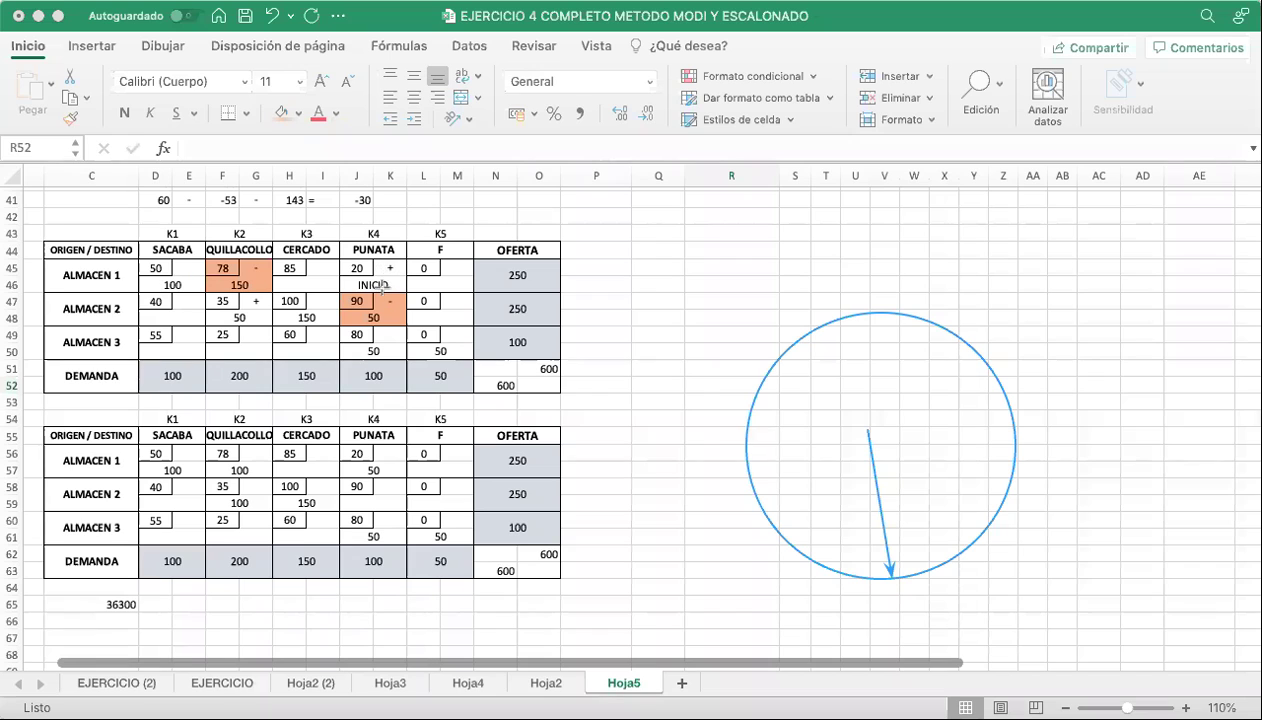
left_click_drag(337, 281, 276, 281)
key("super+z")
left_click_drag(378, 283, 368, 237)
key("super+z")
mouse_move(380, 283)
left_mouse_down()
mouse_move(450, 300)
mouse_move(437, 403)
left_mouse_up()
key("super+z")
key("super+z")
left_click_drag(382, 285, 432, 390)
key("super+z")
Draw a horizontal annotation arrow from the INICIO cell J46 to the ALMACEN 1 / QUILLACOLLO cell F46.
mouse_move(352, 284)
left_mouse_down()
mouse_move(289, 298)
mouse_move(285, 284)
mouse_move(260, 284)
left_mouse_up()
key("super+z")
key("super+z")
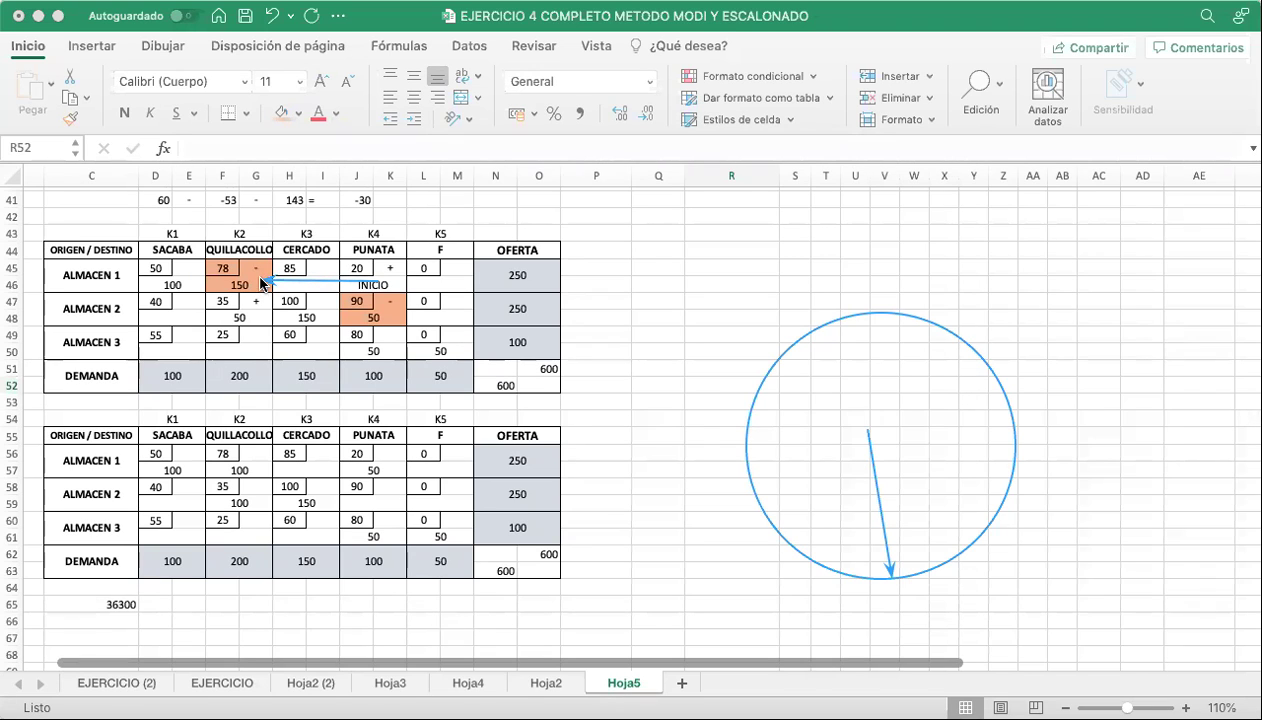
key("super+z")
left_click_drag(340, 284, 260, 284)
Try closing the loop with arrows from F46 up above the table, across to PUNATA and down to J46, and undo them.
left_click_drag(224, 289, 221, 303)
mouse_move(220, 300)
left_mouse_down()
mouse_move(221, 228)
mouse_move(207, 345)
mouse_move(219, 327)
mouse_move(220, 338)
mouse_move(211, 196)
mouse_move(247, 199)
mouse_move(238, 232)
mouse_move(219, 235)
mouse_move(214, 348)
left_mouse_up()
left_click_drag(217, 232, 224, 222)
mouse_move(220, 220)
left_mouse_down()
mouse_move(224, 205)
mouse_move(345, 176)
mouse_move(363, 285)
mouse_move(178, 222)
mouse_move(396, 145)
mouse_move(152, 222)
mouse_move(396, 372)
mouse_move(258, 181)
mouse_move(390, 216)
mouse_move(401, 289)
left_mouse_up()
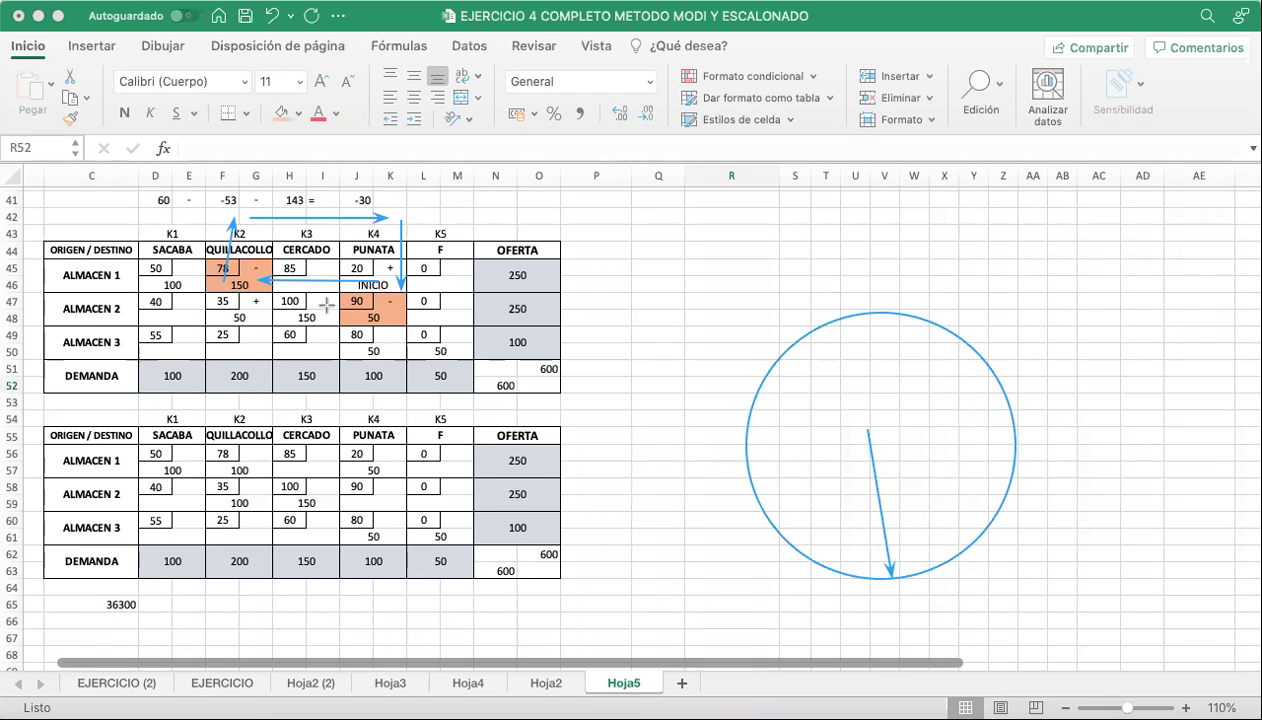
key("super+z")
key("super+z")
key("super+z")
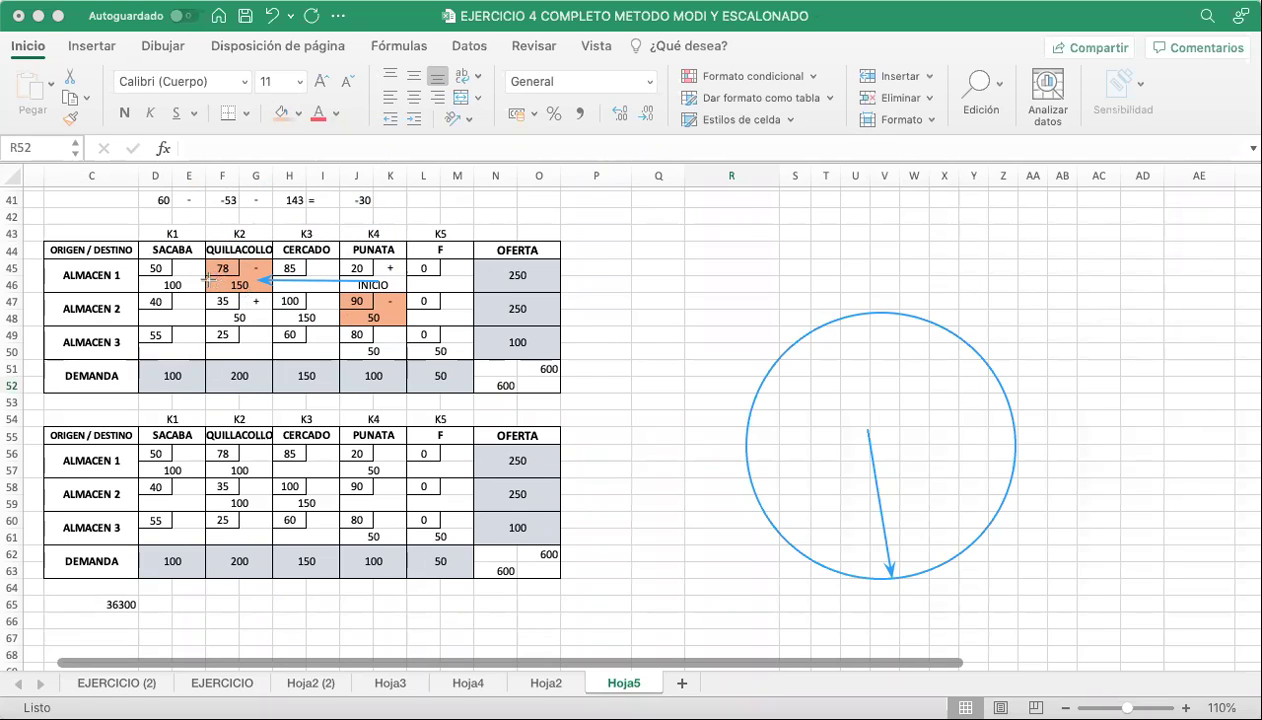
Try annotation arrows from ALMACEN 1 / QUILLACOLLO down to ALMACEN 3, across toward PUNATA and up, plus a leftward and a diagonal one.
left_click_drag(207, 283, 209, 340)
key("ctrl+z")
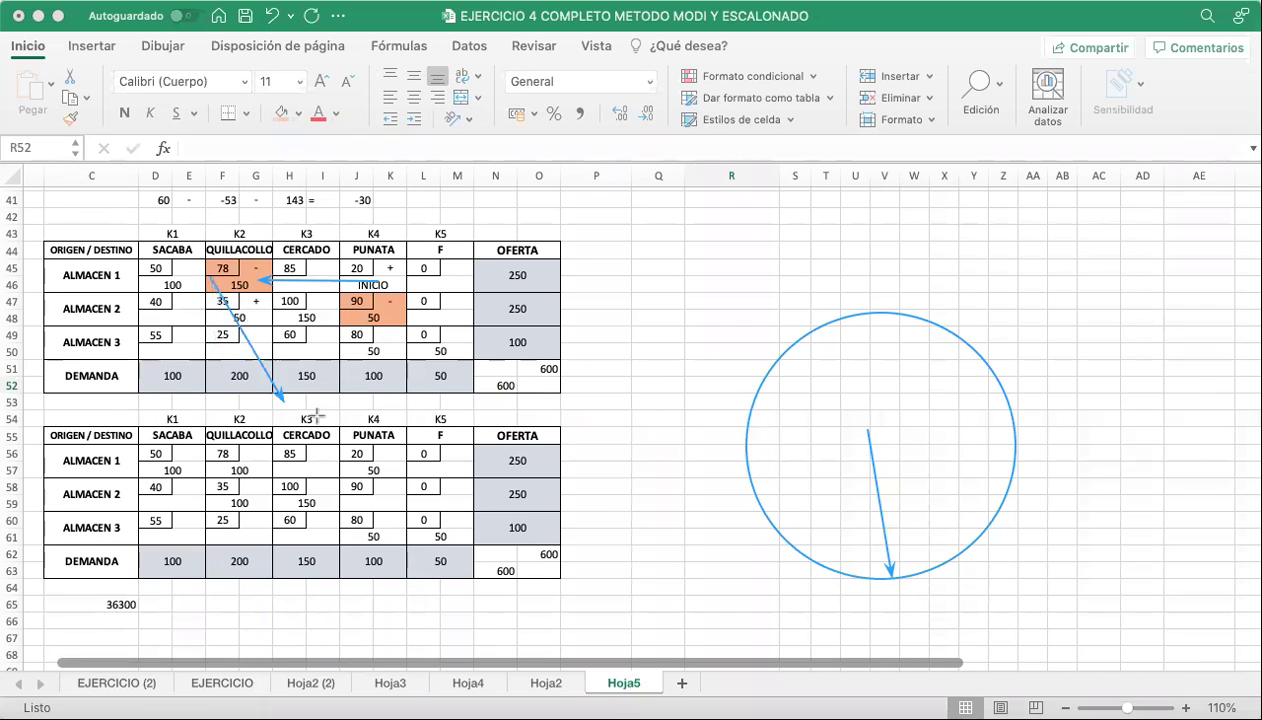
mouse_move(207, 283)
left_mouse_down()
mouse_move(187, 311)
mouse_move(209, 320)
mouse_move(212, 345)
mouse_move(398, 330)
mouse_move(396, 287)
left_mouse_up()
key("ctrl+z")
left_click_drag(336, 255, 228, 258)
mouse_move(222, 264)
left_mouse_down()
mouse_move(220, 284)
mouse_move(325, 388)
left_mouse_up()
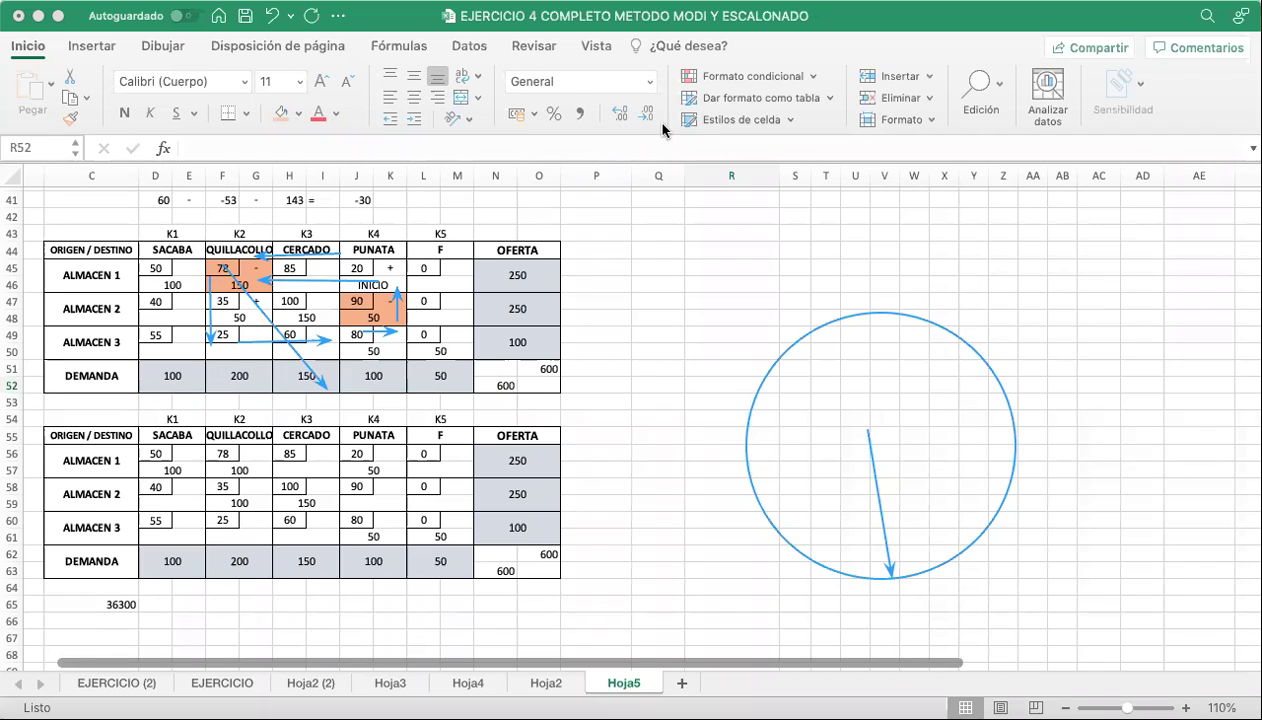
Erase the annotation arrows over the upper table and the circle with its arrow in the empty area beside it.
mouse_move(411, 277)
left_mouse_down()
mouse_move(394, 305)
mouse_move(315, 342)
mouse_move(235, 325)
mouse_move(284, 240)
left_mouse_up()
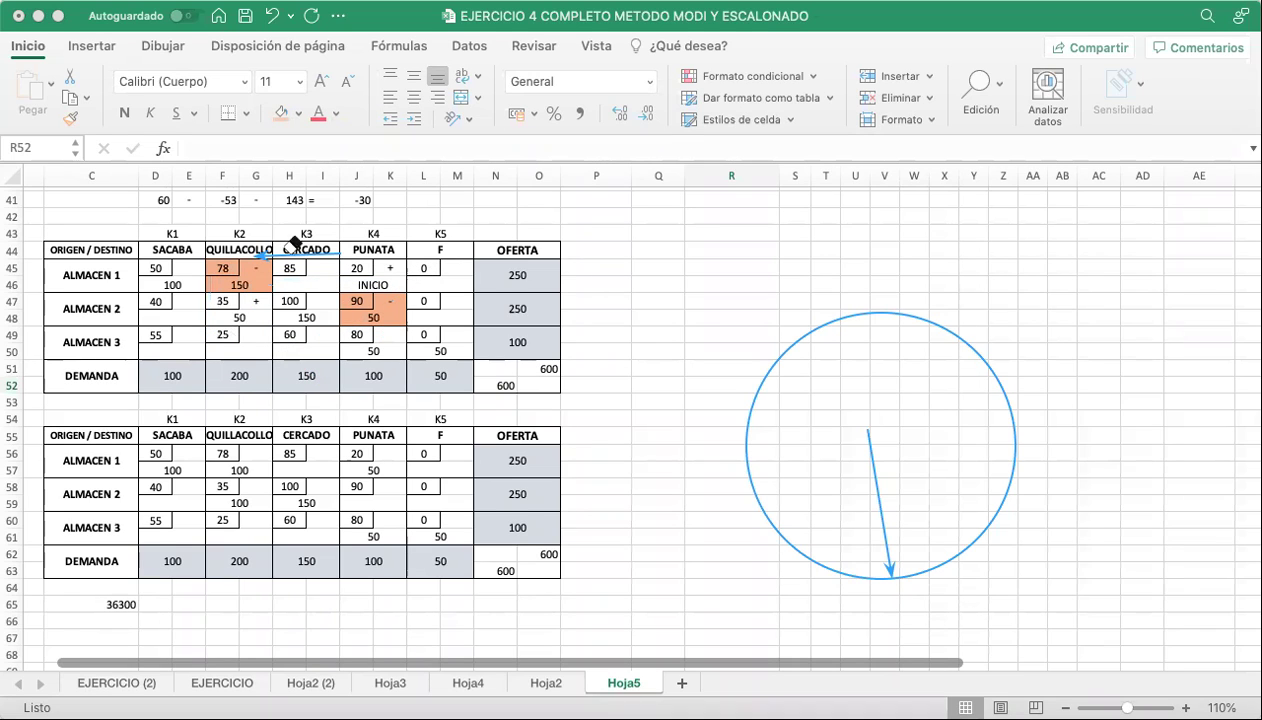
mouse_move(783, 347)
left_mouse_down()
mouse_move(794, 423)
mouse_move(875, 465)
left_mouse_up()
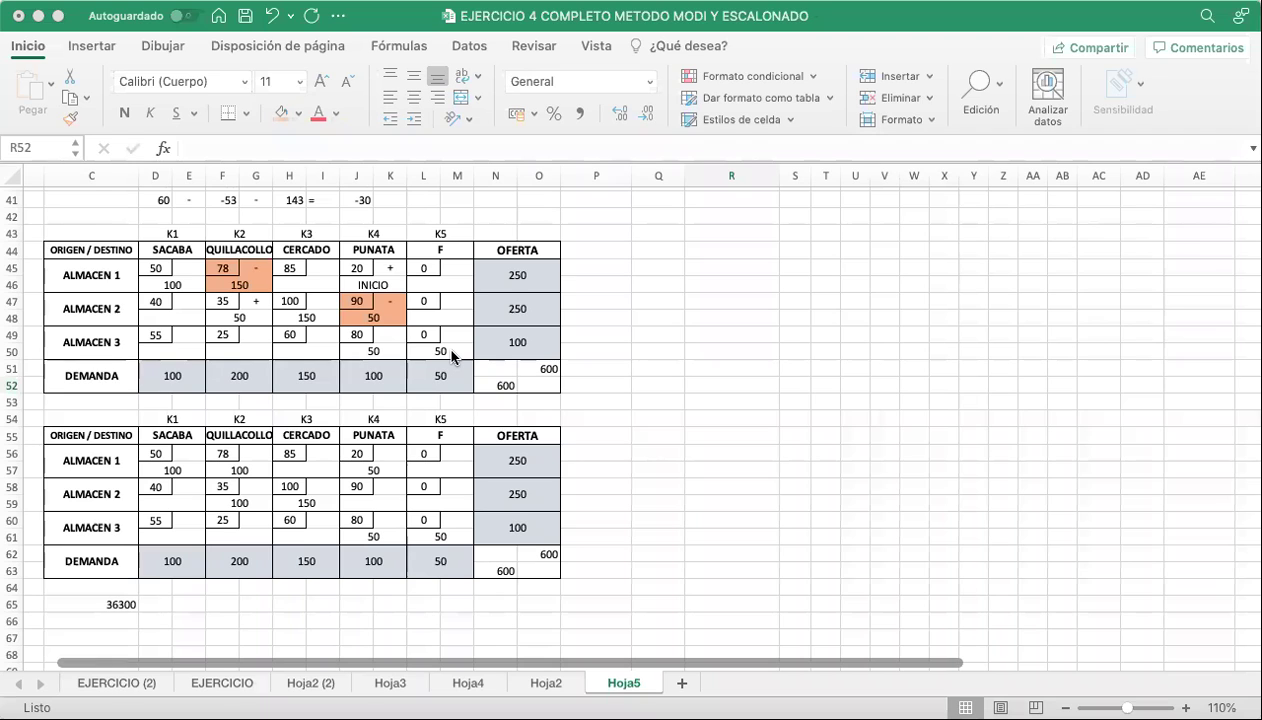
Check the allocations of each destination column, SACABA through F, against DEMANDA in the newest table.
scroll(410, 435, "down", 1)
scroll(410, 435, "left", 1)
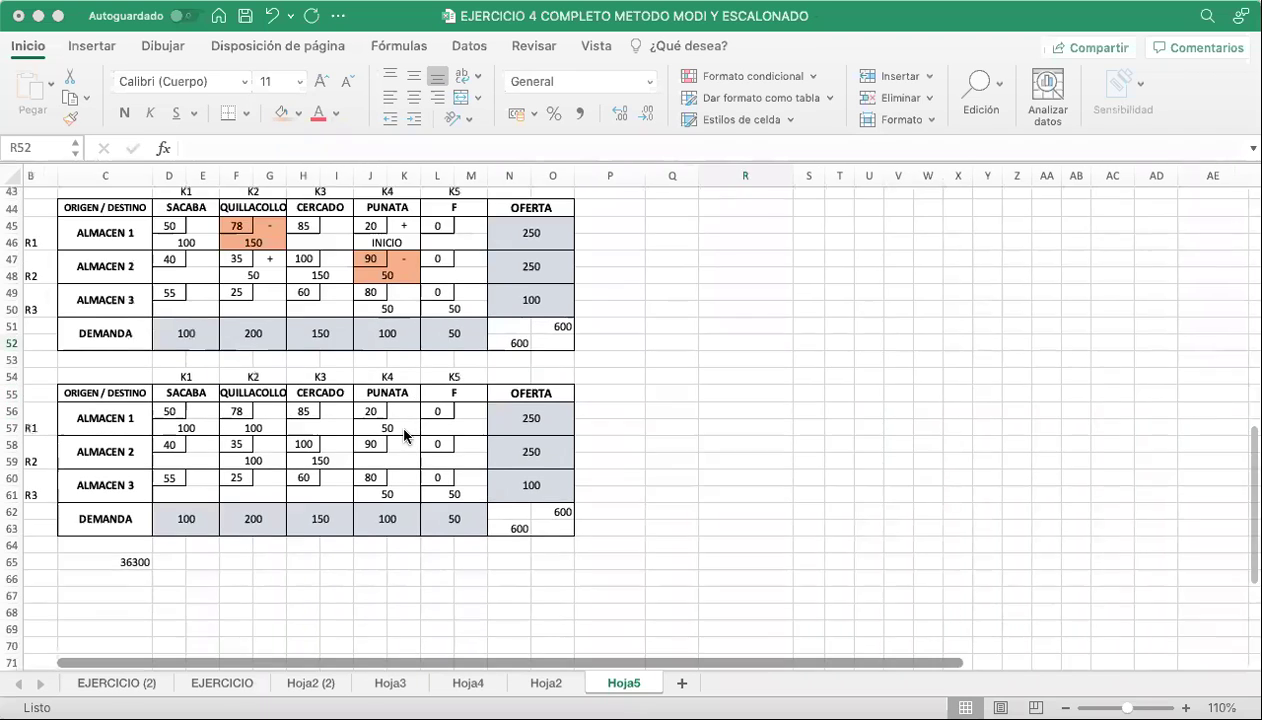
scroll(405, 435, "down", 2)
scroll(408, 437, "left", 1)
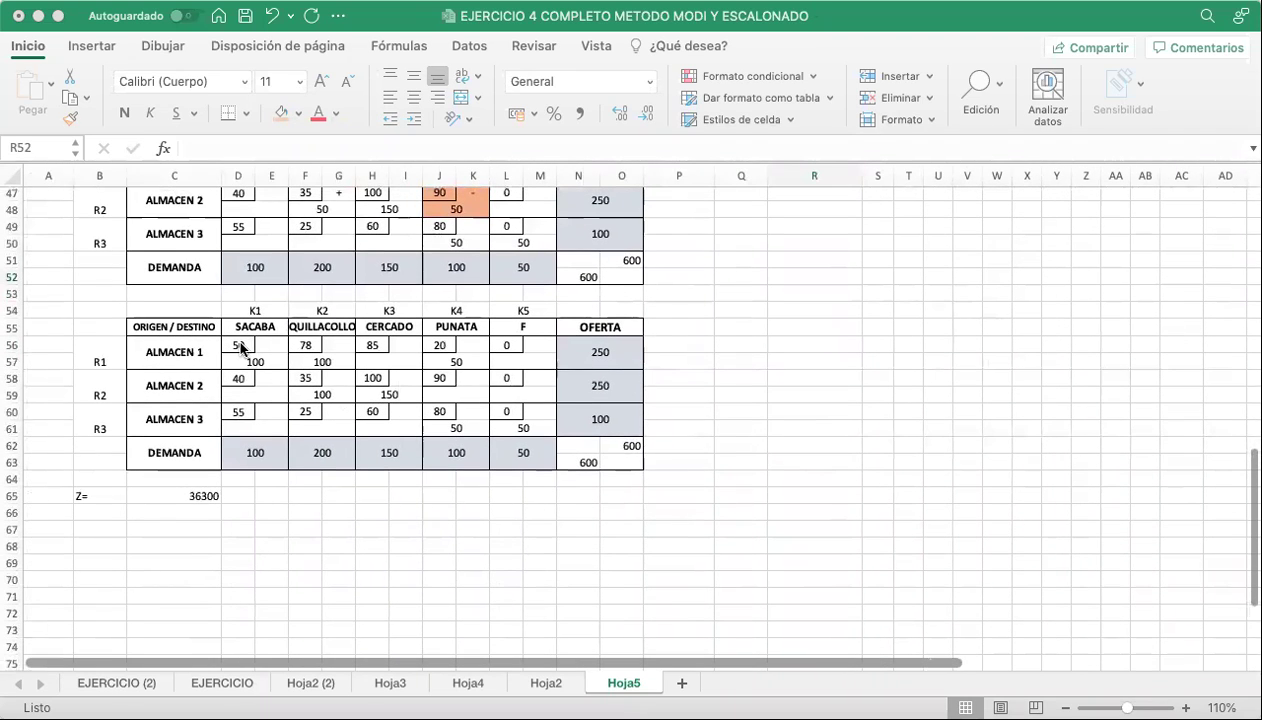
left_click(240, 380)
left_click_drag(238, 346, 250, 463)
left_click_drag(320, 348, 322, 455)
left_click_drag(391, 357, 393, 452)
left_click_drag(445, 362, 448, 455)
left_click_drag(518, 345, 522, 455)
Check the allocations in the rows ALMACEN 1, ALMACEN 2 and ALMACEN 3 of the newest table against OFERTA.
left_click_drag(259, 345, 625, 357)
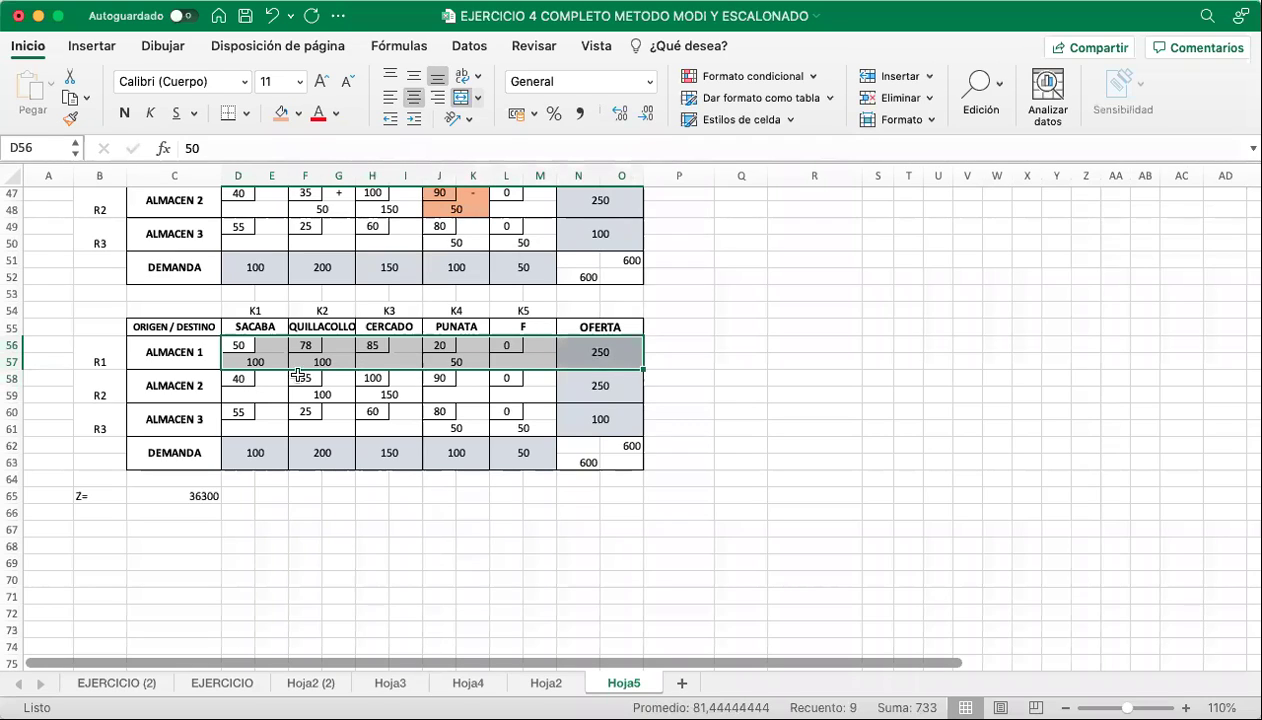
left_click_drag(298, 374, 596, 381)
left_click_drag(458, 413, 510, 424)
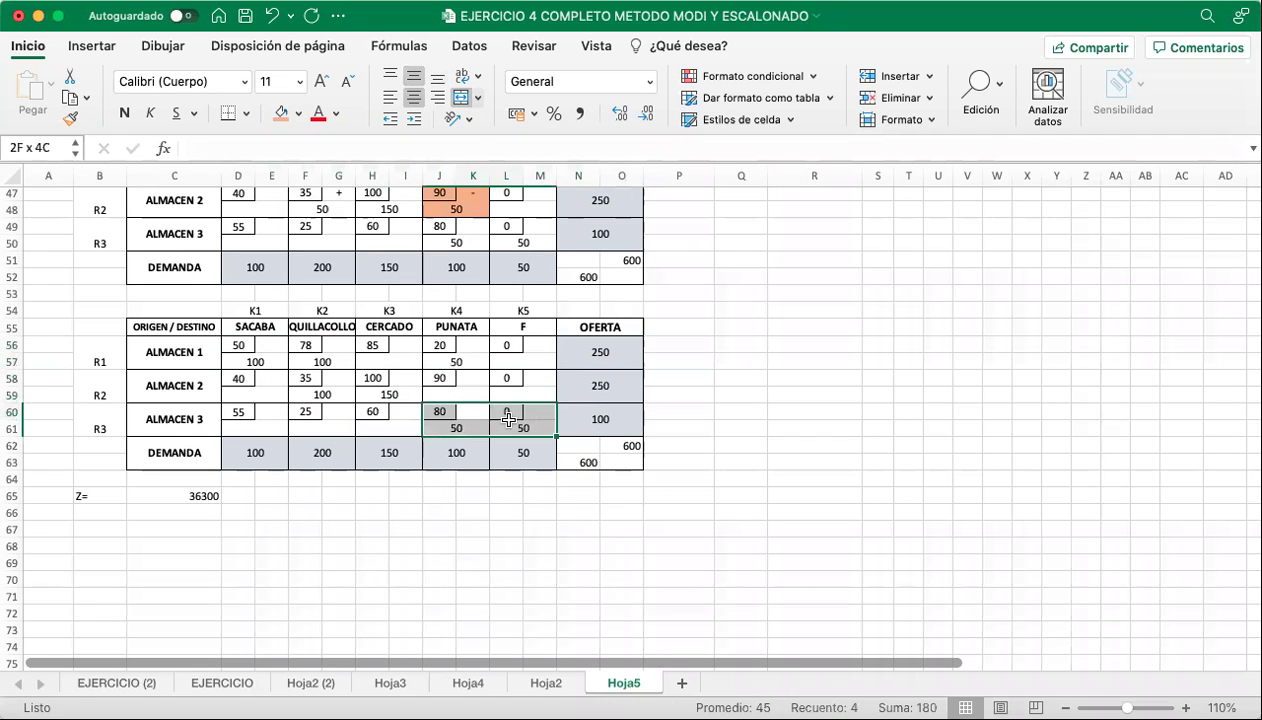
left_click(660, 428)
Compare the Z value of the newest table in C65 with the Z values of the NOROESTE and COSTO MINIMO tables.
left_click(191, 500)
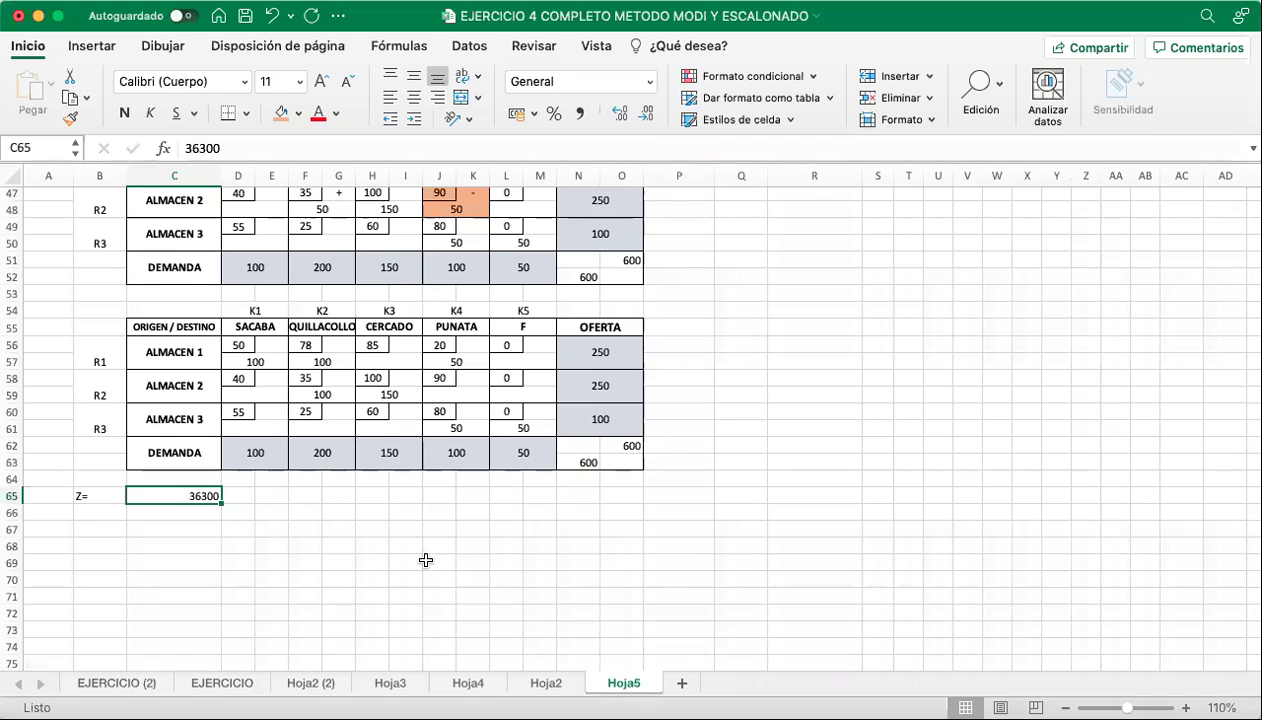
scroll(425, 560, "up", 7)
scroll(425, 560, "up", 8)
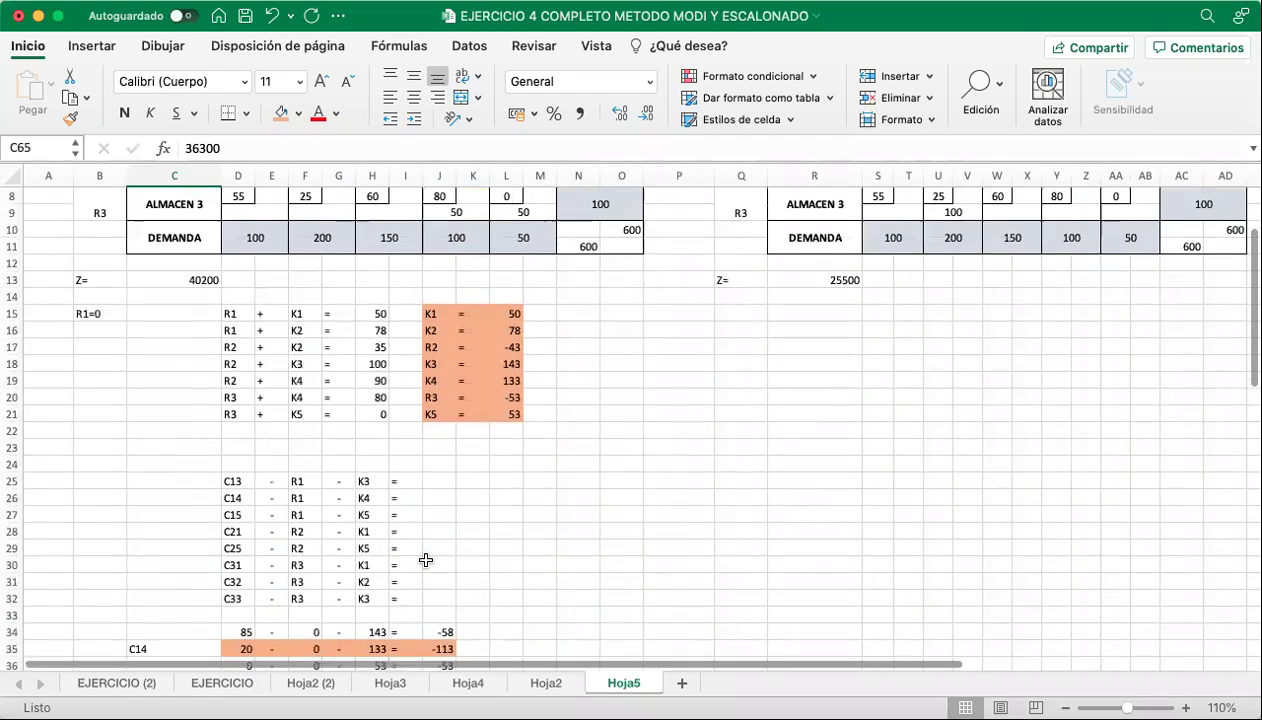
left_click(200, 402)
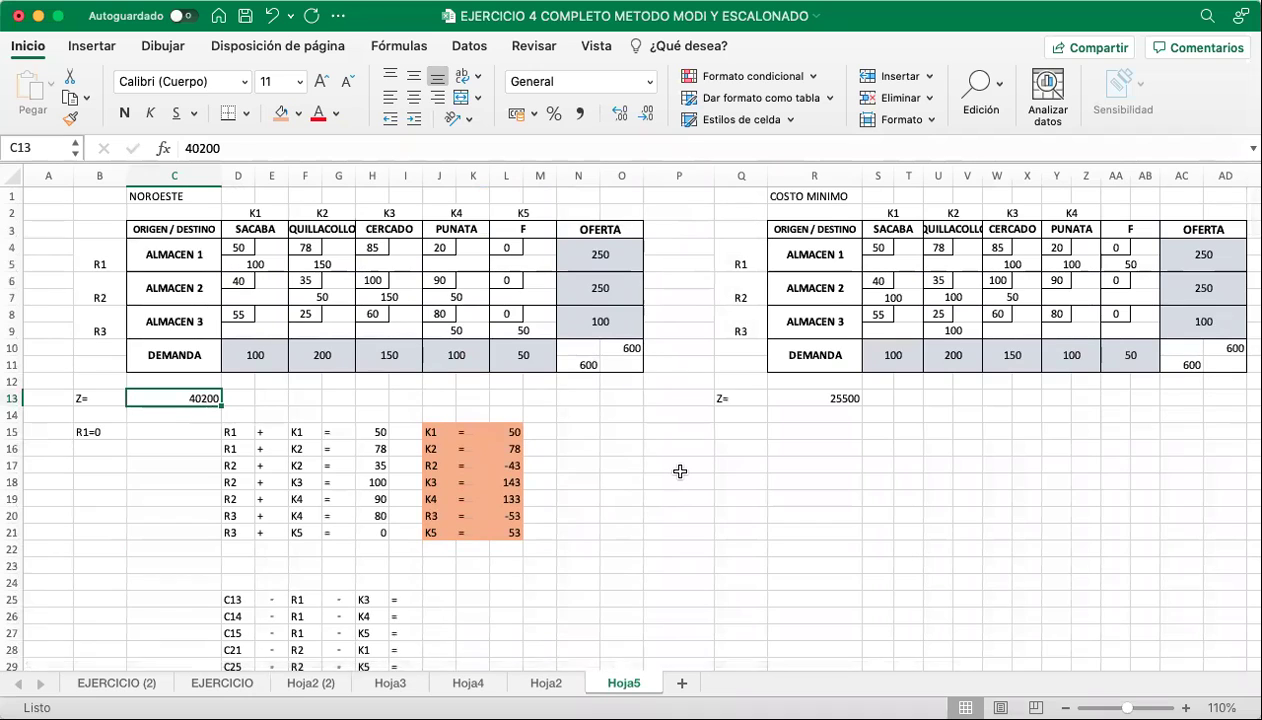
scroll(680, 471, "right", 3)
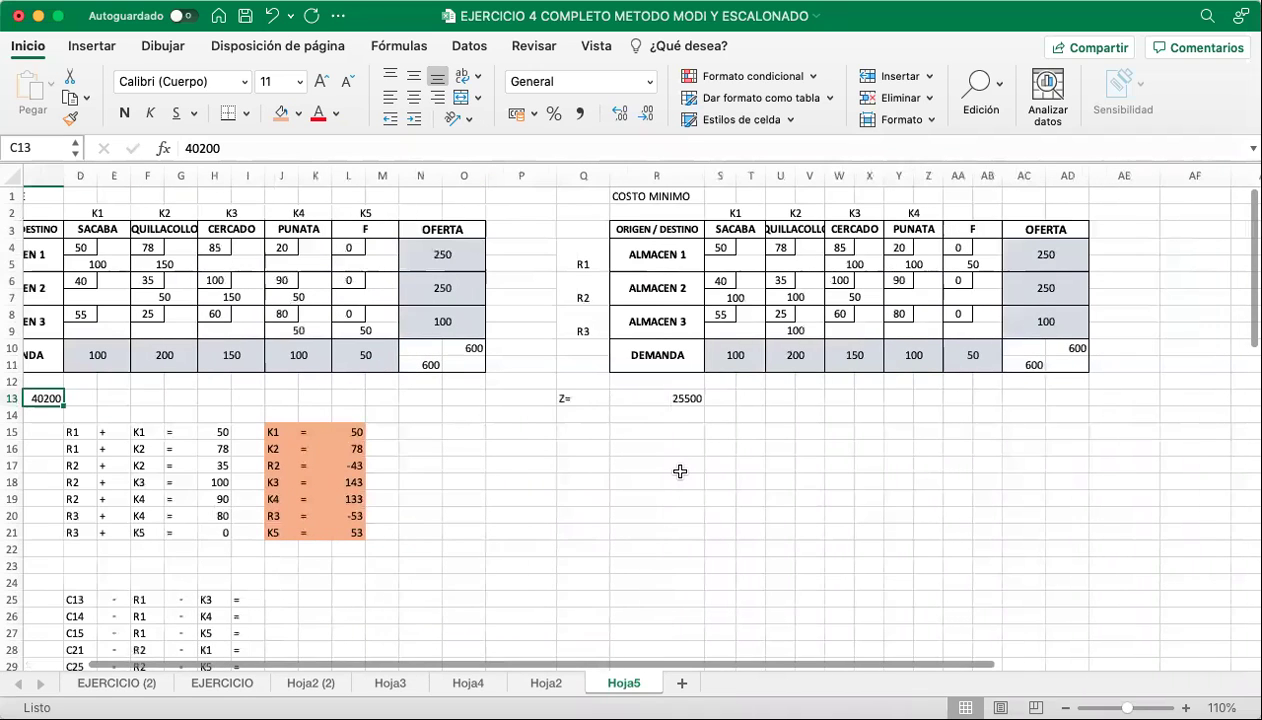
left_click(660, 403)
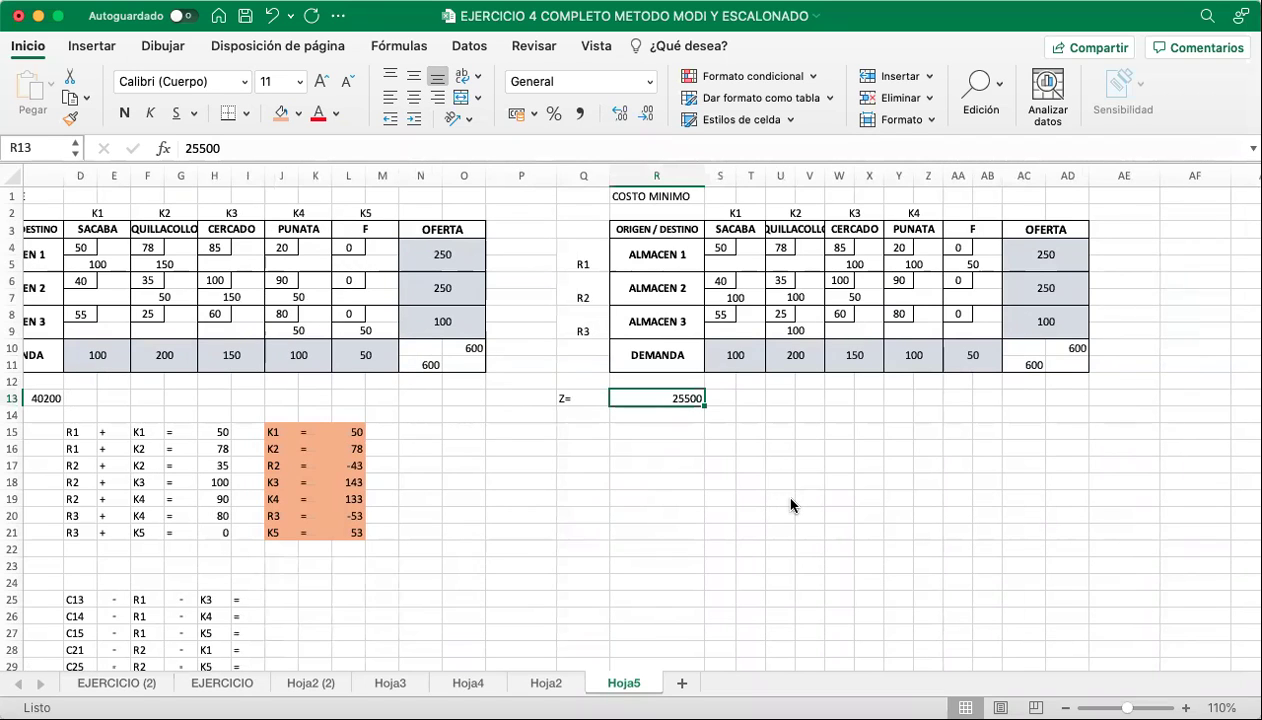
scroll(733, 452, "left", 3)
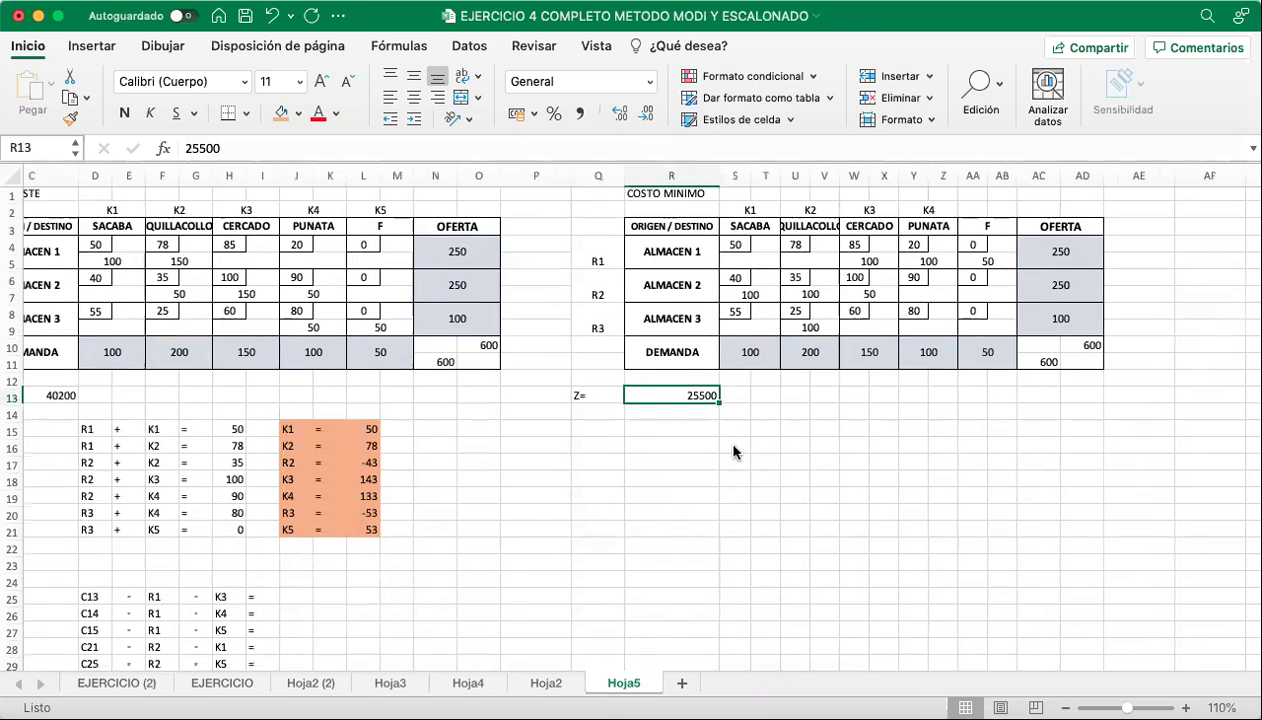
scroll(733, 452, "down", 8)
scroll(733, 452, "down", 9)
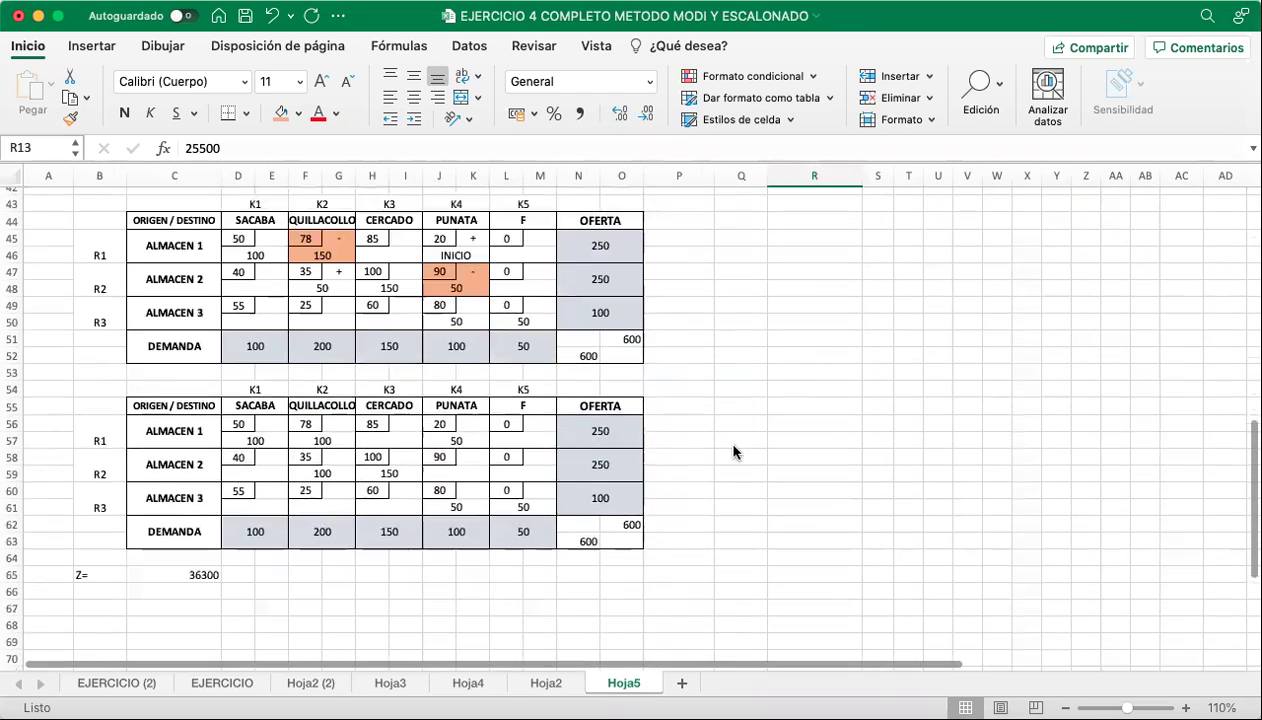
Highlight the newest table with its Z row, B54:O65, and compare its Z once more with the COSTO MINIMO Z in R13.
left_click_drag(87, 251, 613, 436)
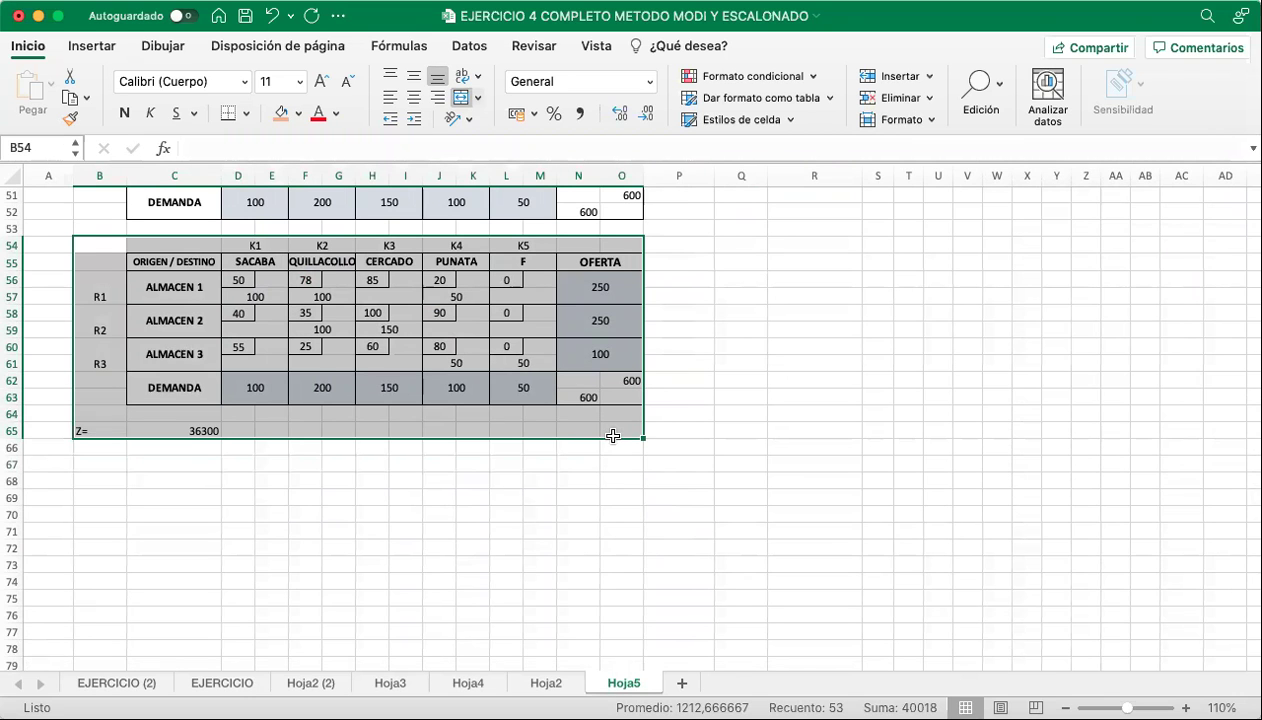
scroll(613, 436, "up", 15)
scroll(613, 436, "up", 1)
scroll(613, 436, "down", 3)
left_click(845, 247)
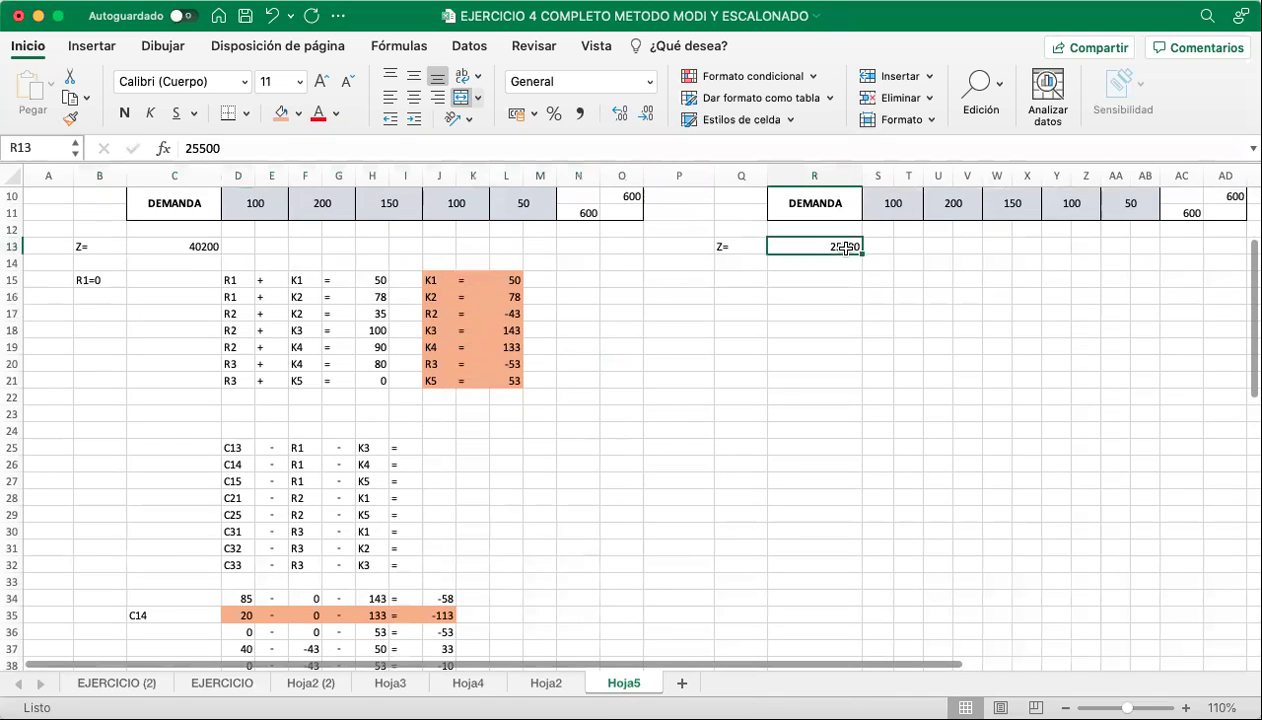
scroll(594, 510, "down", 13)
left_click(198, 472)
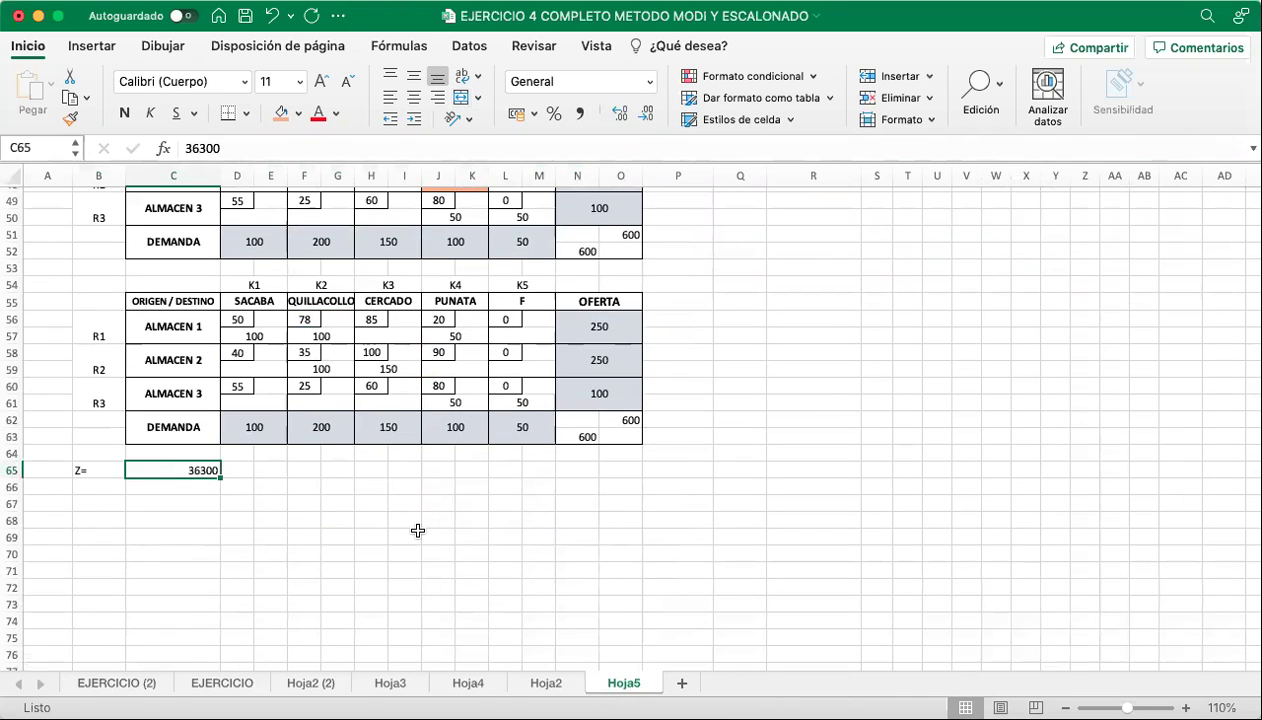
Copy the MODI calculation block from R1=0 through the cell evaluations (B15:O42) and paste it below the newest table starting at C68.
scroll(418, 530, "up", 15)
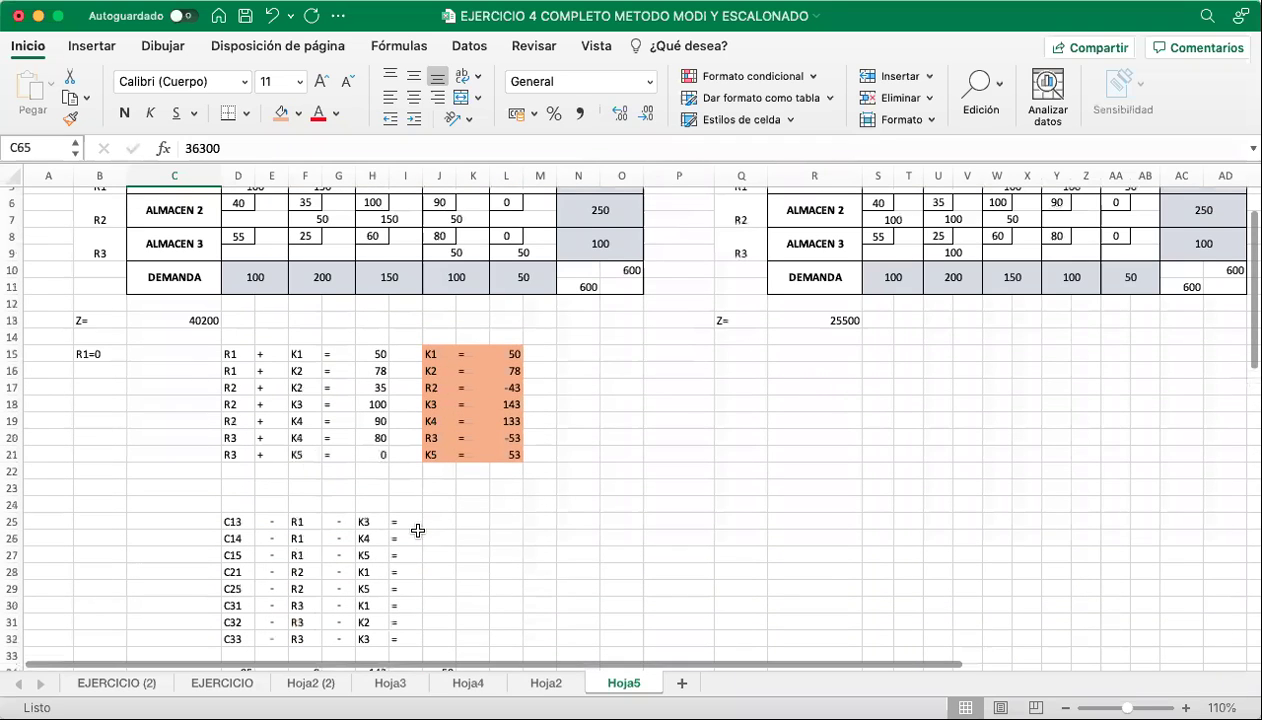
left_click_drag(100, 352, 637, 444)
key("super+c")
scroll(637, 444, "up", 8)
scroll(637, 444, "down", 12)
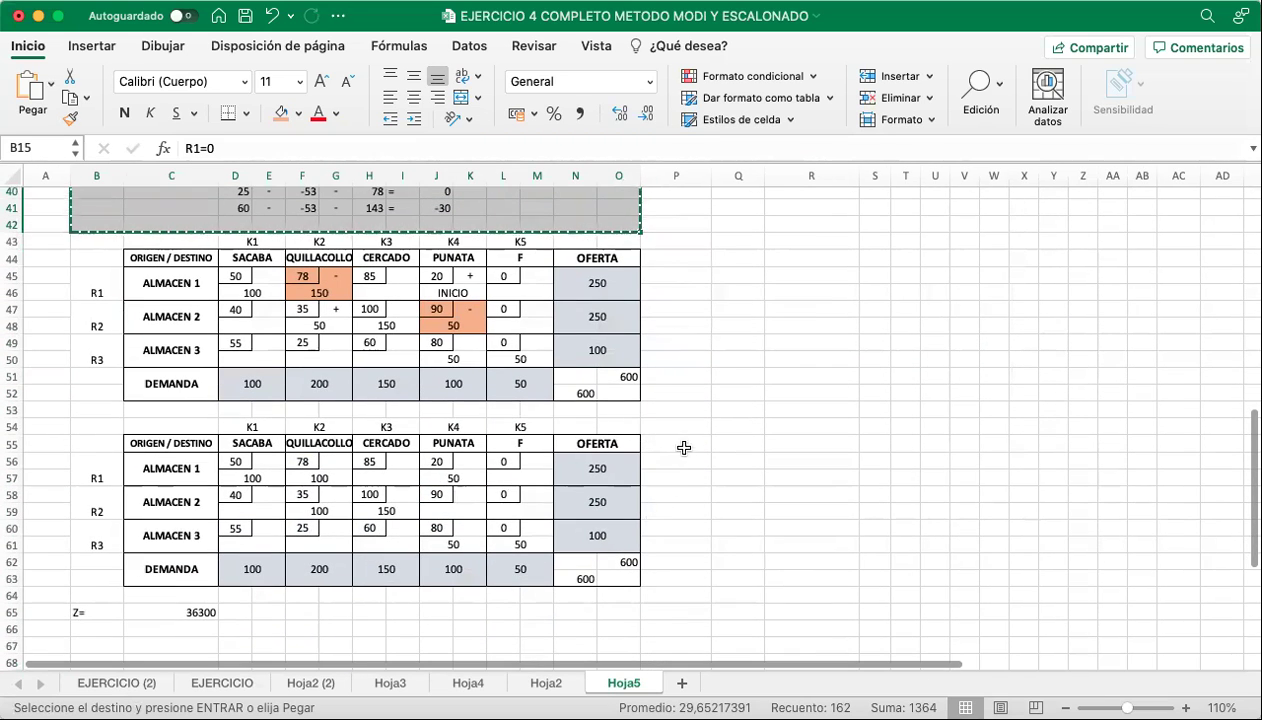
left_click(686, 446)
scroll(686, 446, "down", 4)
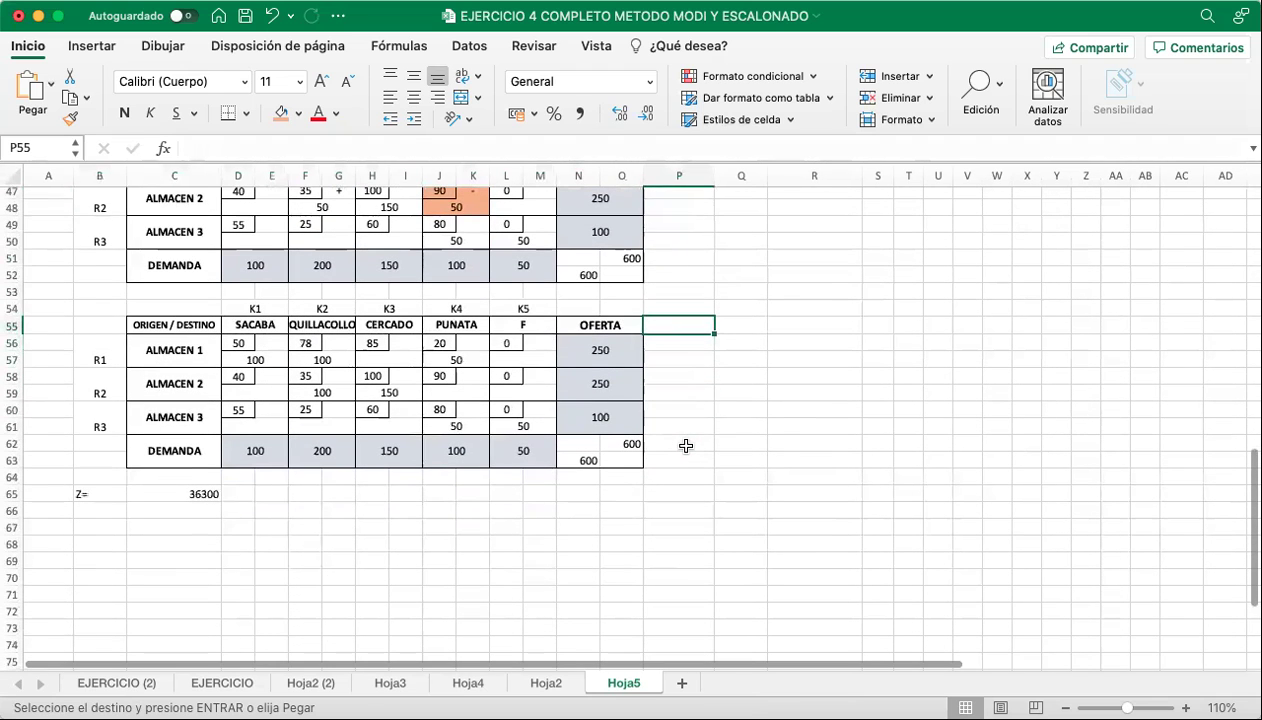
scroll(686, 446, "down", 3)
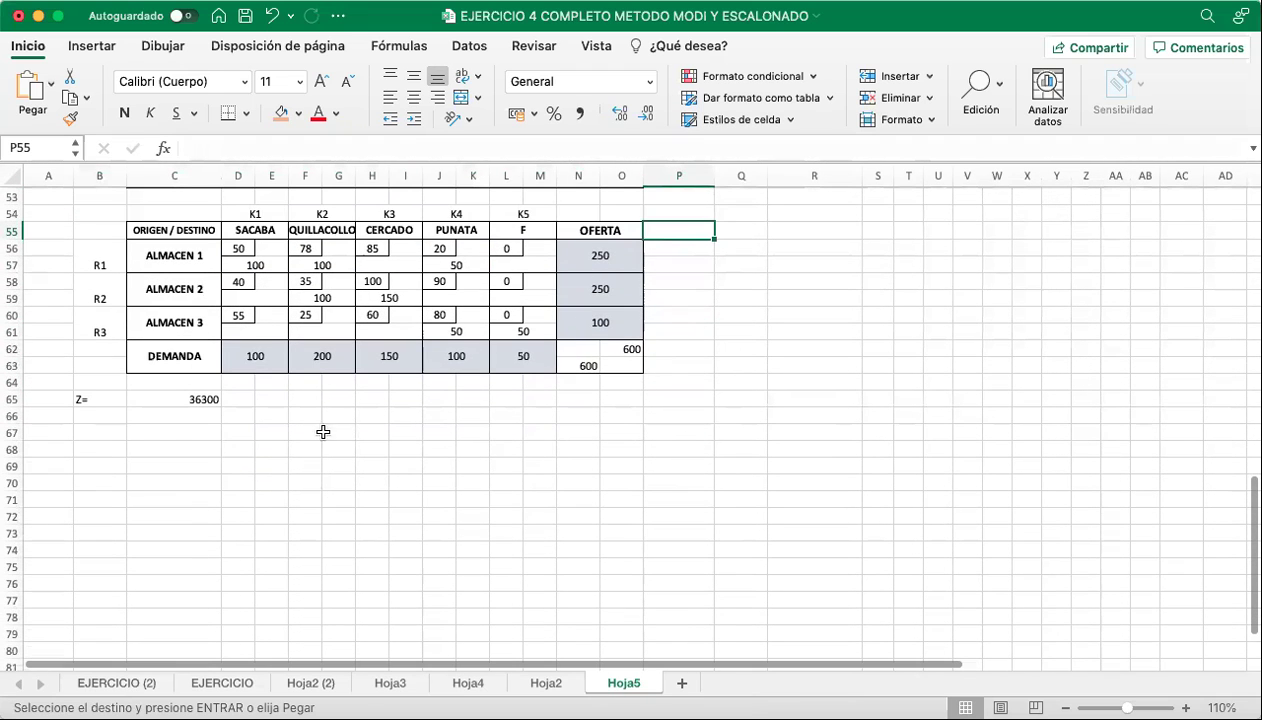
left_click(183, 446)
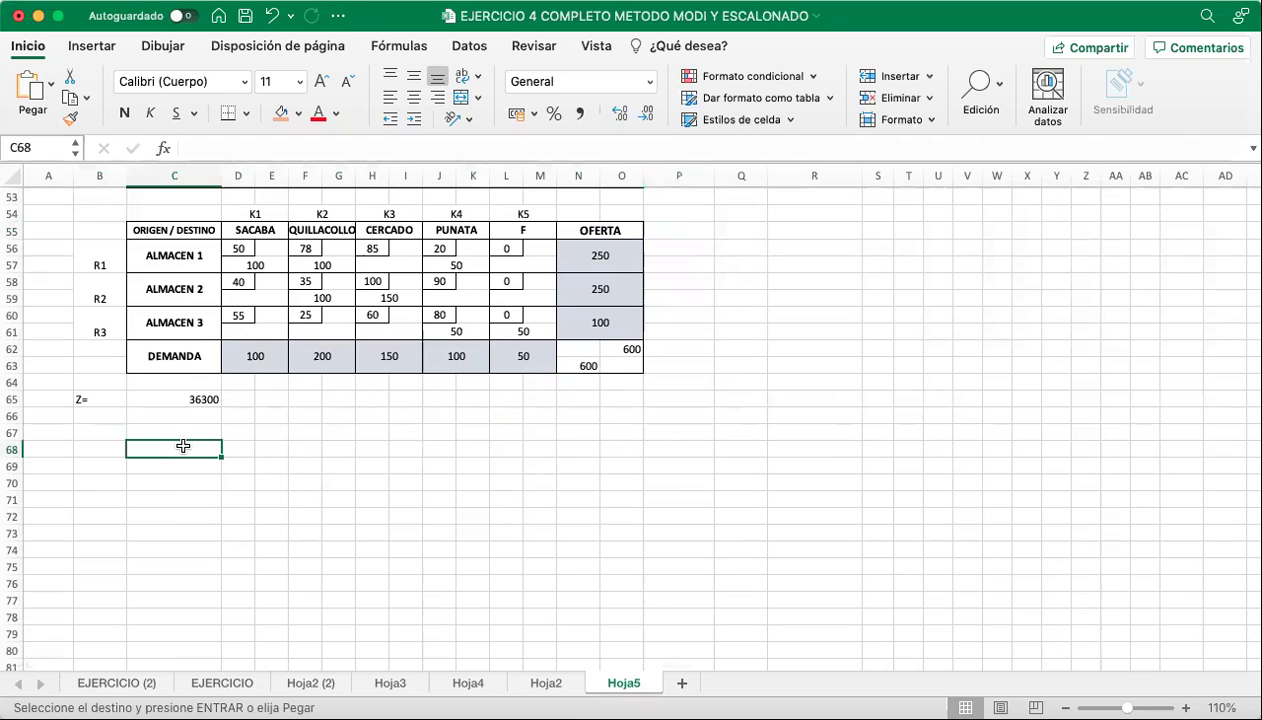
key("super+v")
scroll(403, 463, "down", 1)
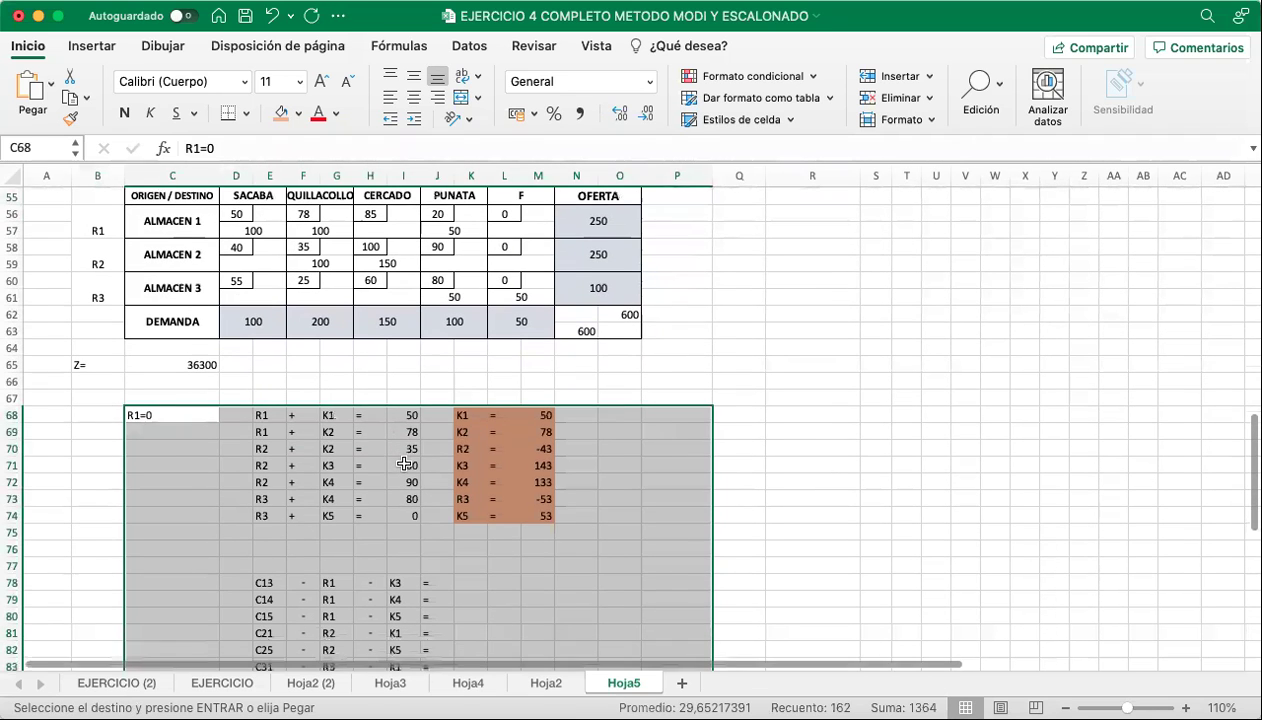
left_click(565, 432)
Review the pasted equations and cell evaluations together with the newest table and the earlier calculations above.
scroll(433, 380, "up", 2)
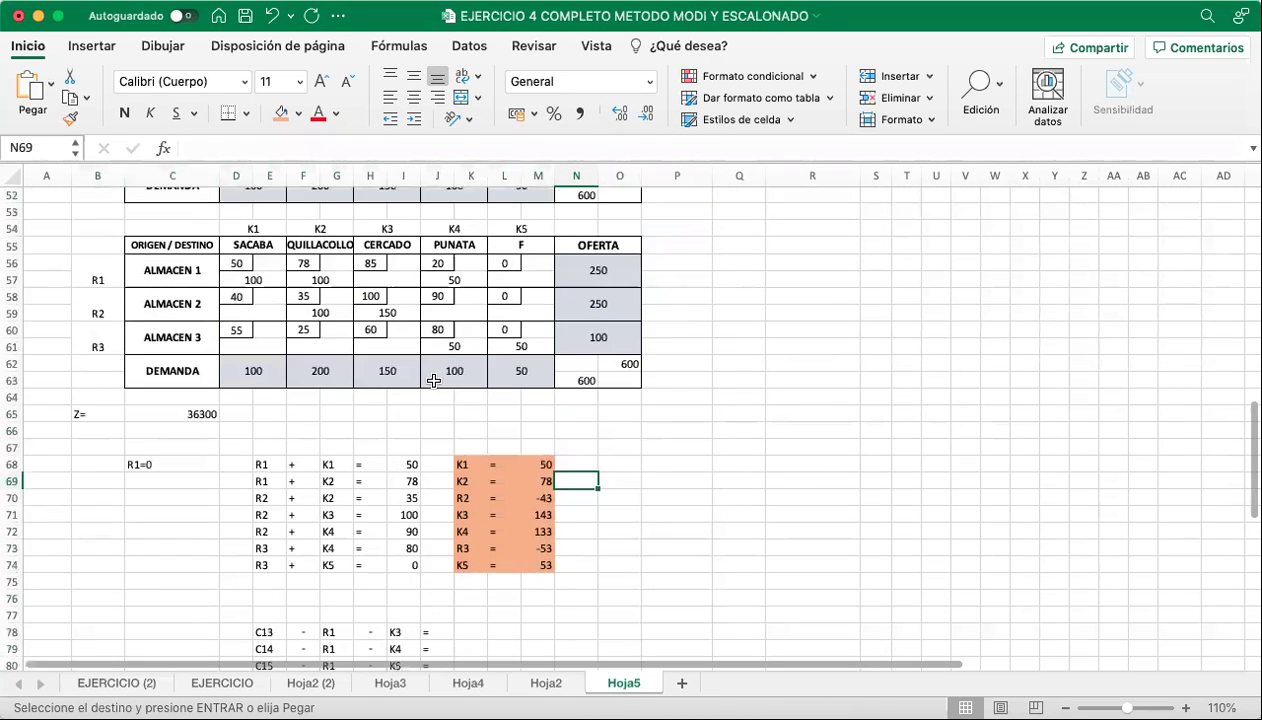
scroll(502, 462, "down", 2)
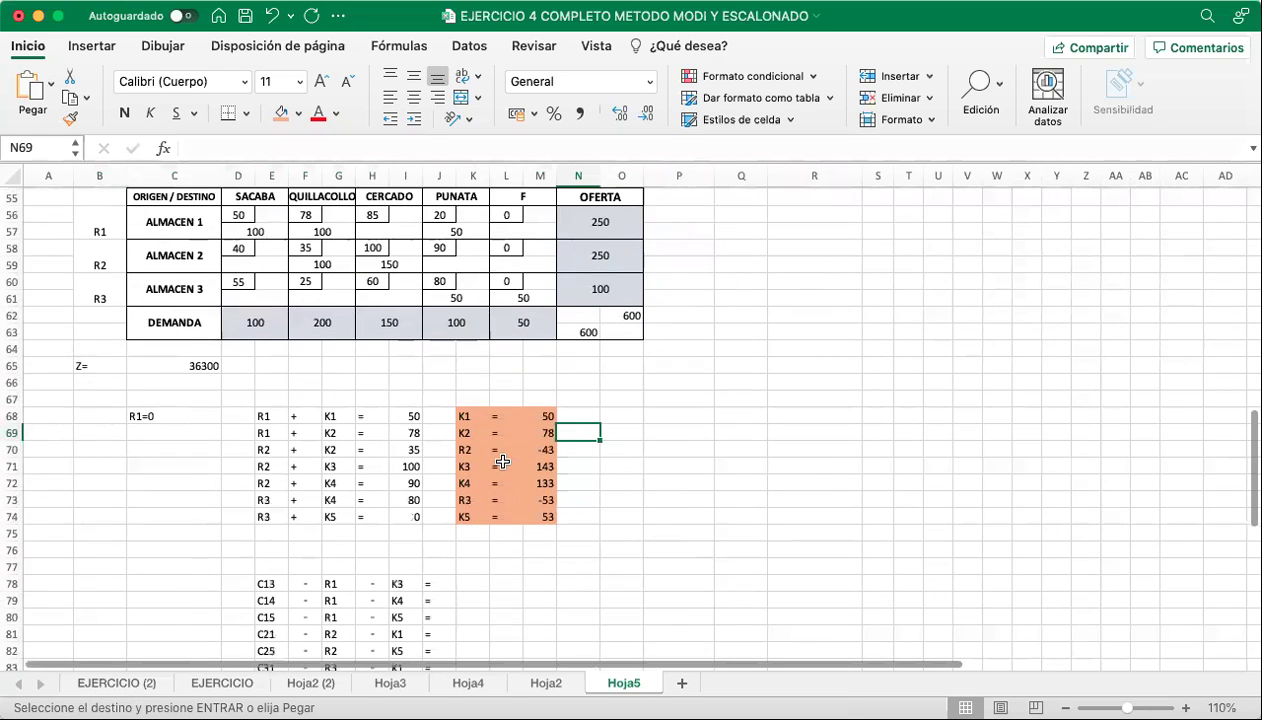
scroll(502, 462, "down", 7)
scroll(502, 462, "up", 7)
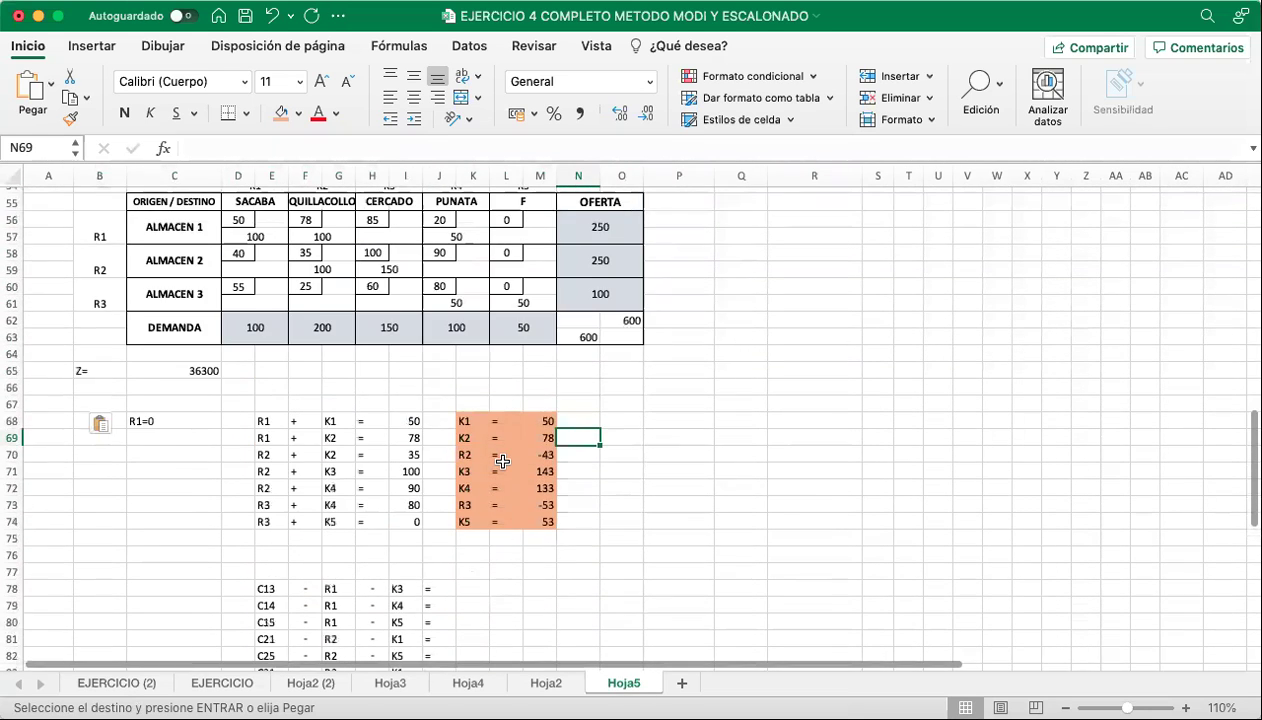
scroll(502, 462, "up", 2)
left_click(201, 476)
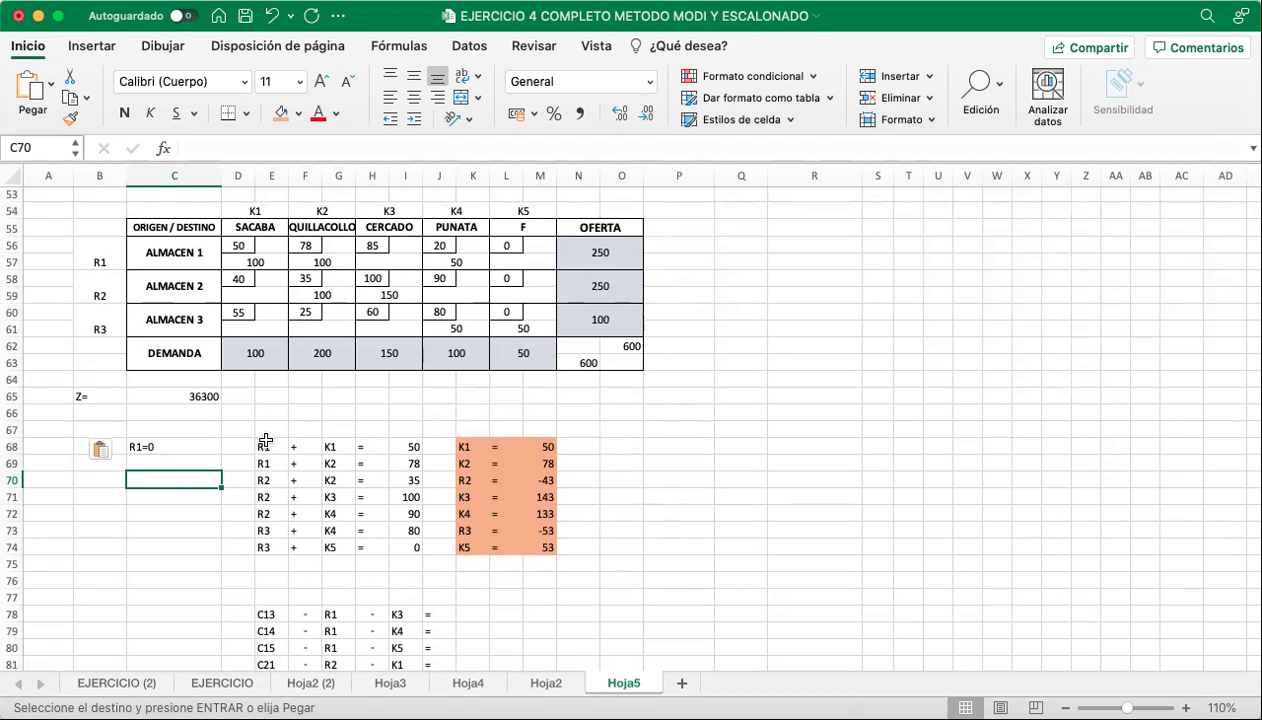
scroll(790, 386, "up", 15)
scroll(790, 386, "right", 5)
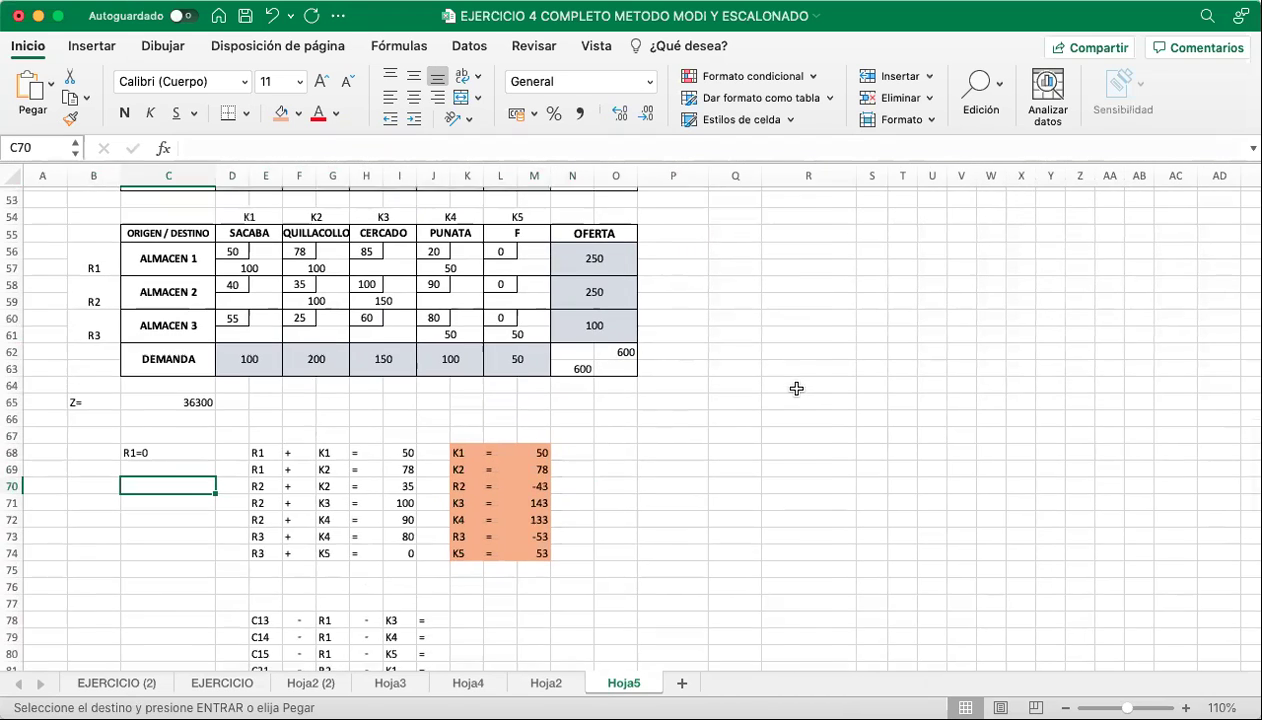
scroll(796, 388, "left", 5)
scroll(796, 388, "down", 13)
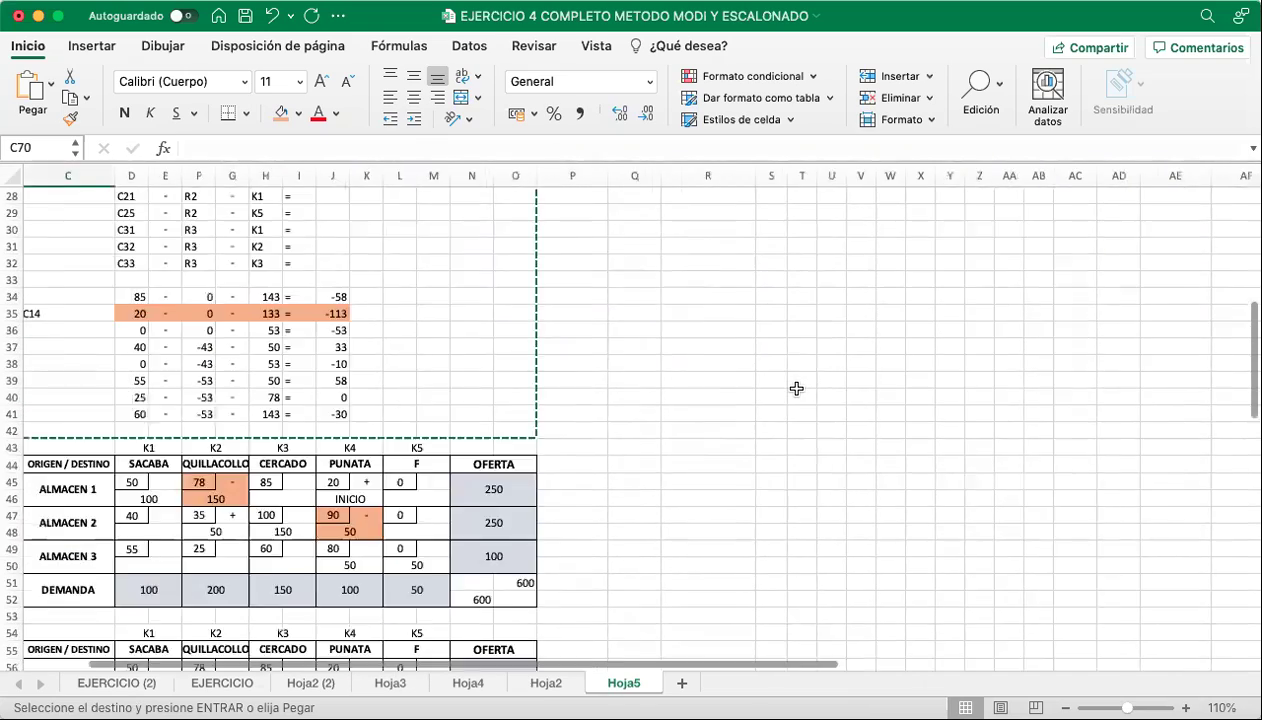
scroll(796, 388, "down", 4)
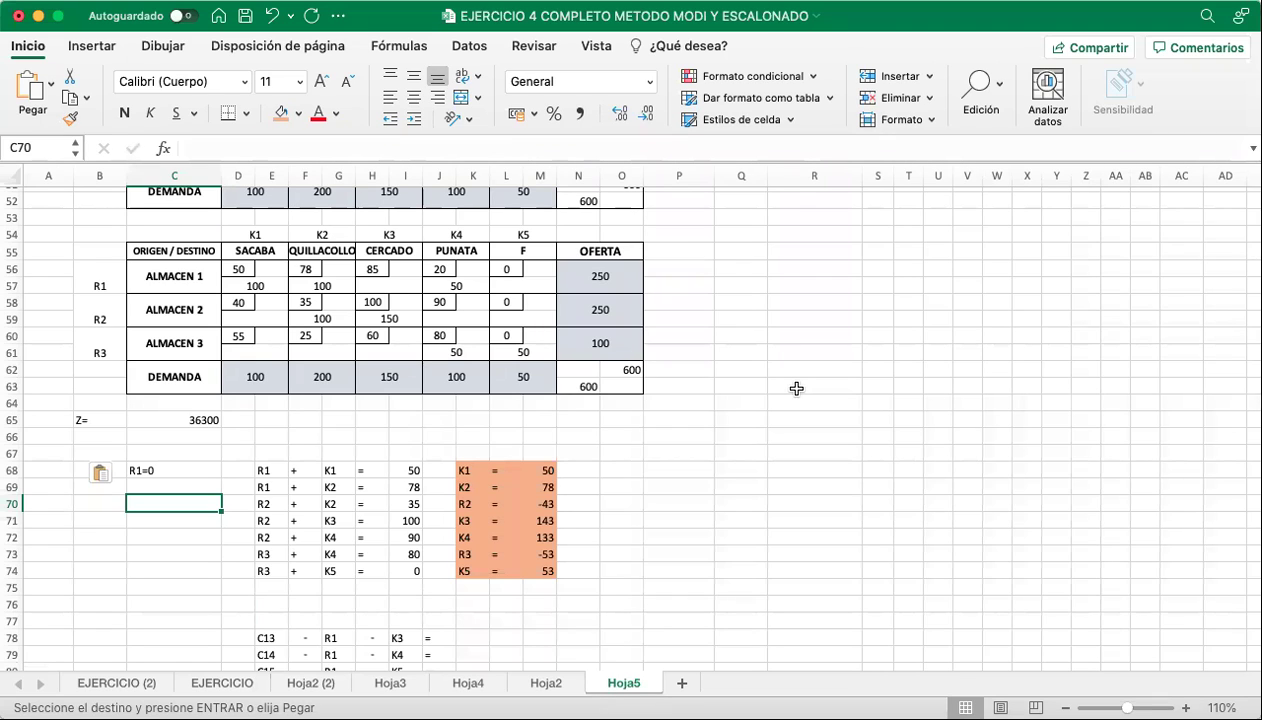
Match the R1 and K1 terms of the first pasted equation in row 68 to the ALMACEN 1 / SACABA cell of the newest table.
key("Right")
key("Right")
key("Up")
key("Up")
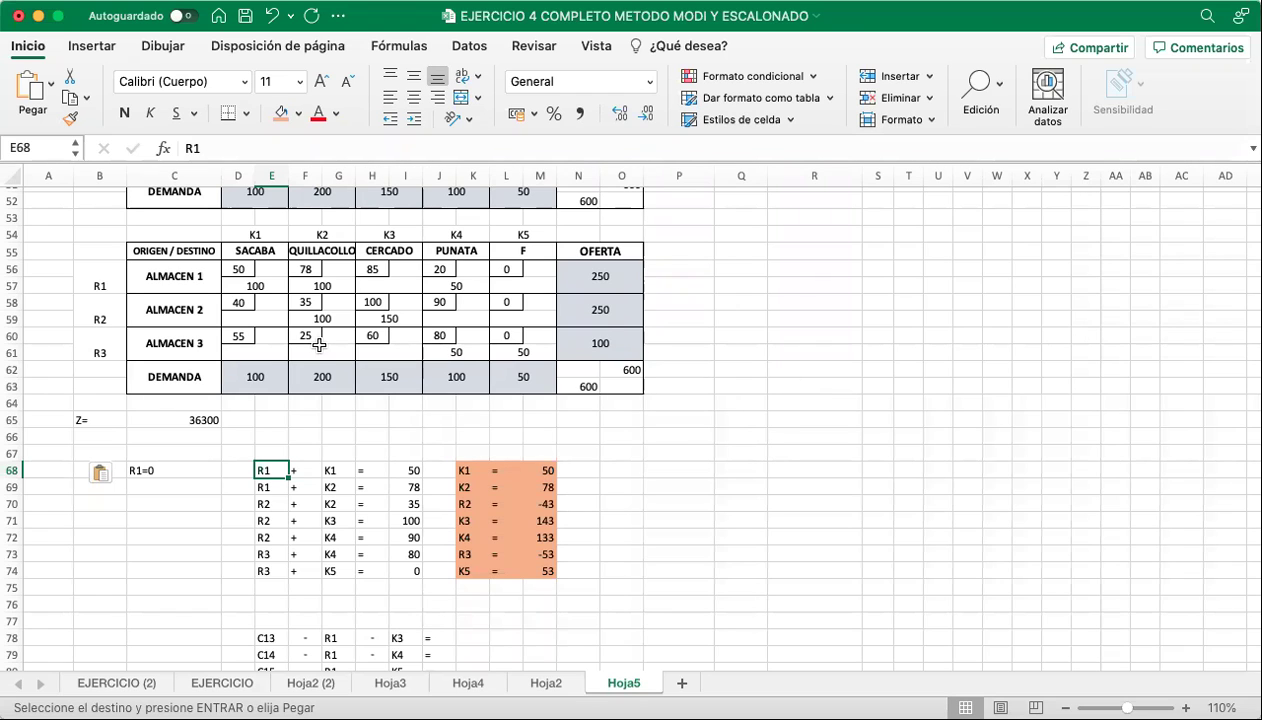
left_click(99, 281)
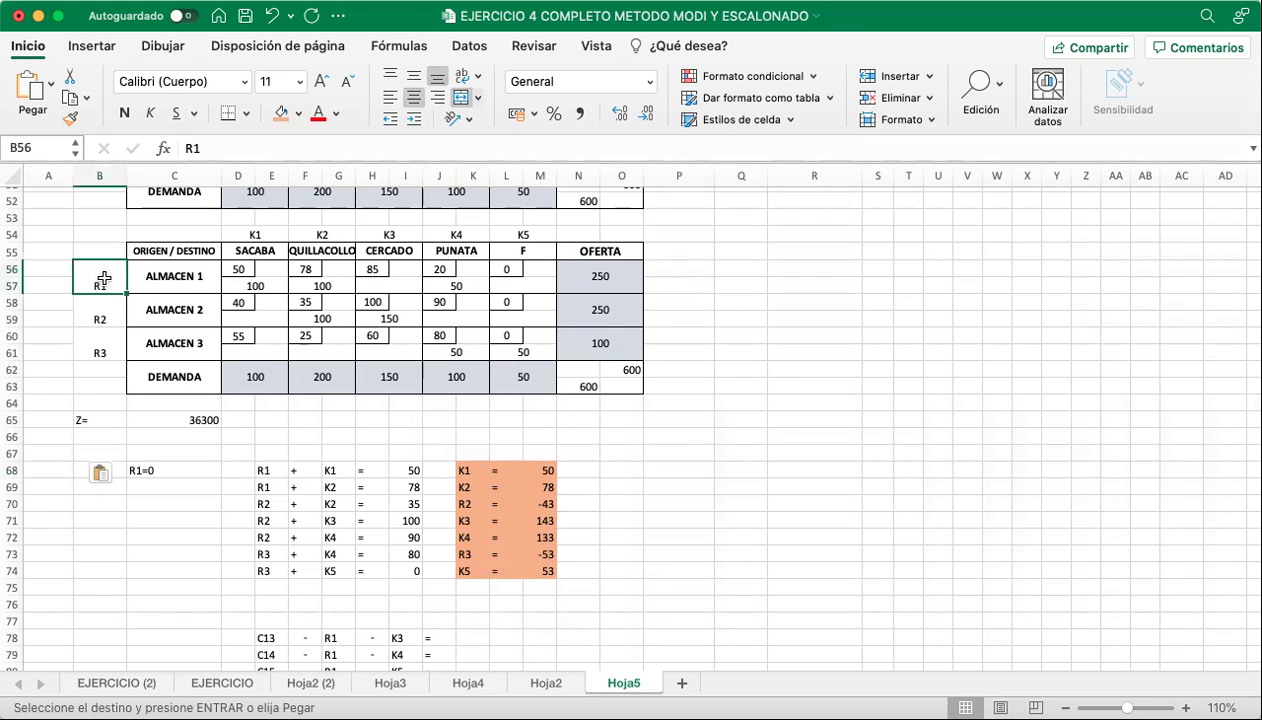
left_click(267, 472)
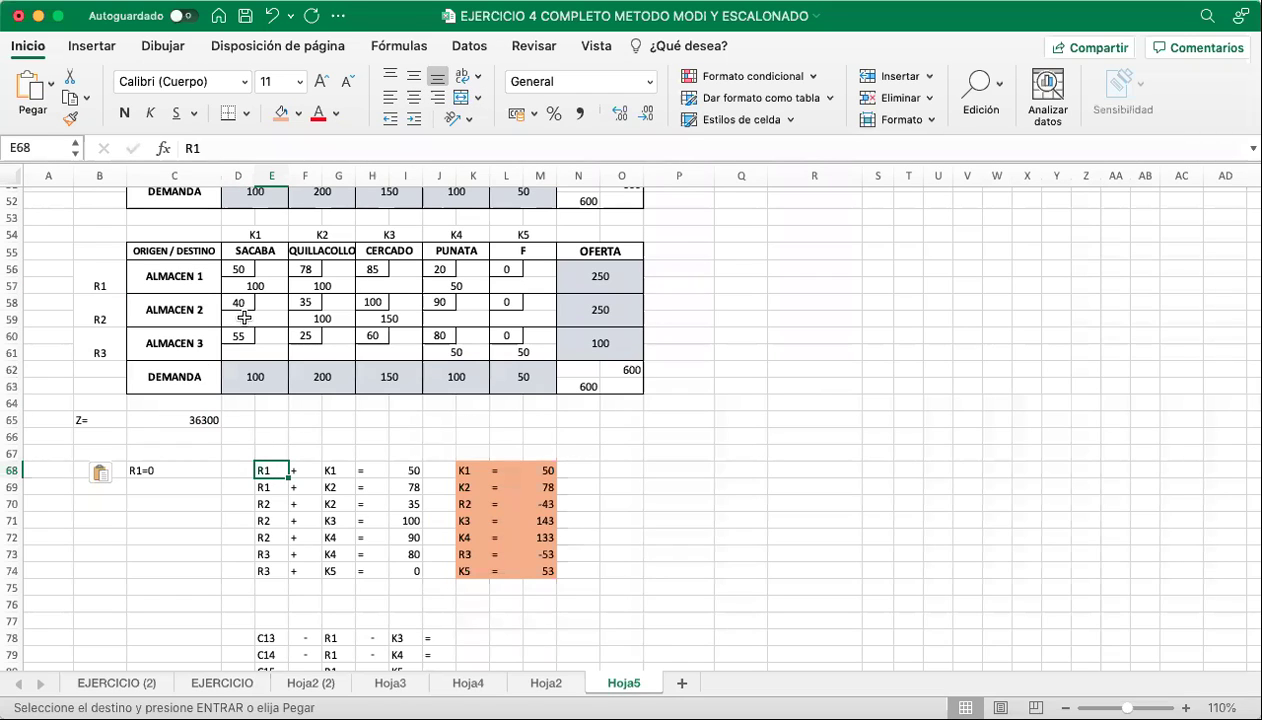
left_click(339, 471)
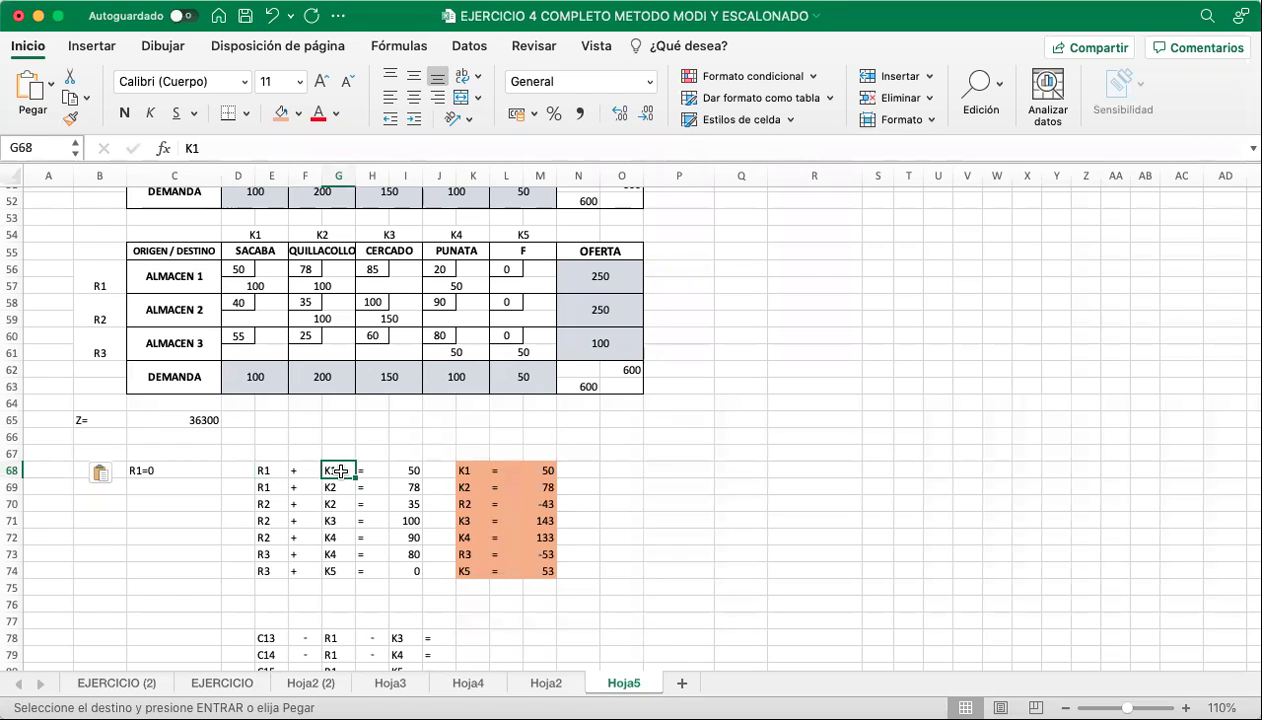
Check the R1 + K2 equation in row 69, and change the R term in E70 to R1.
left_click(270, 486)
left_click(334, 489)
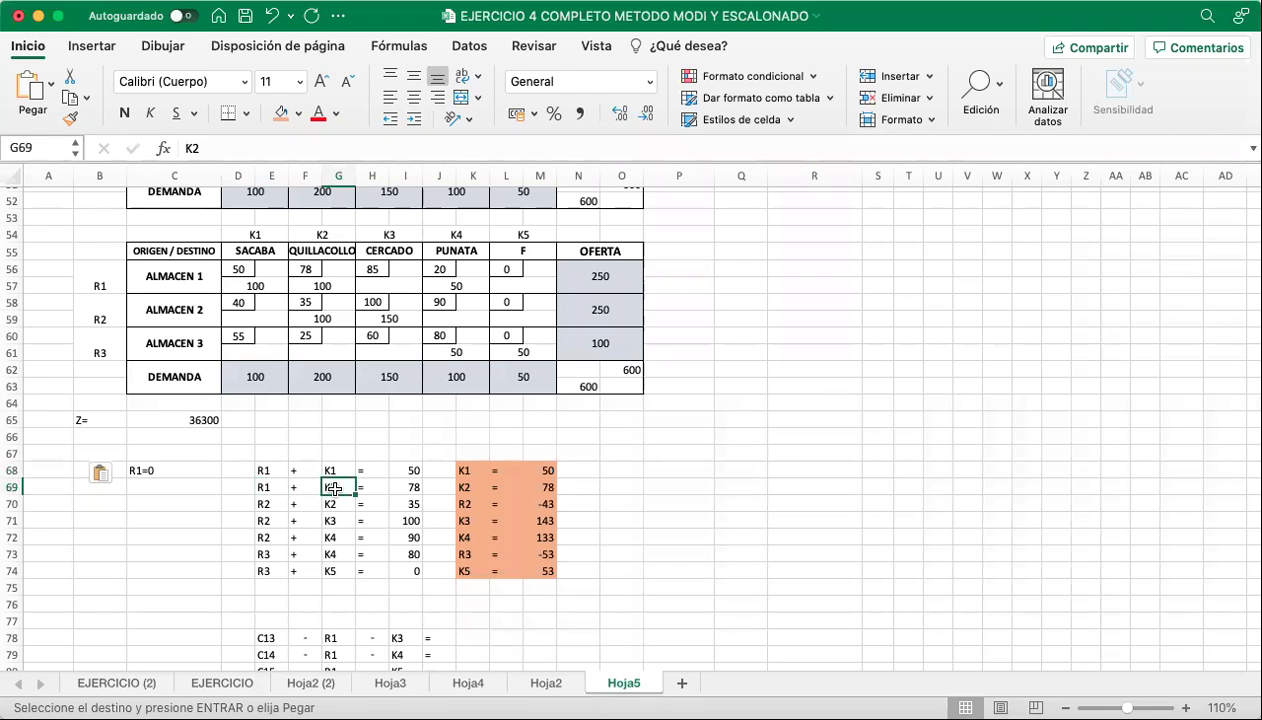
left_click(269, 504)
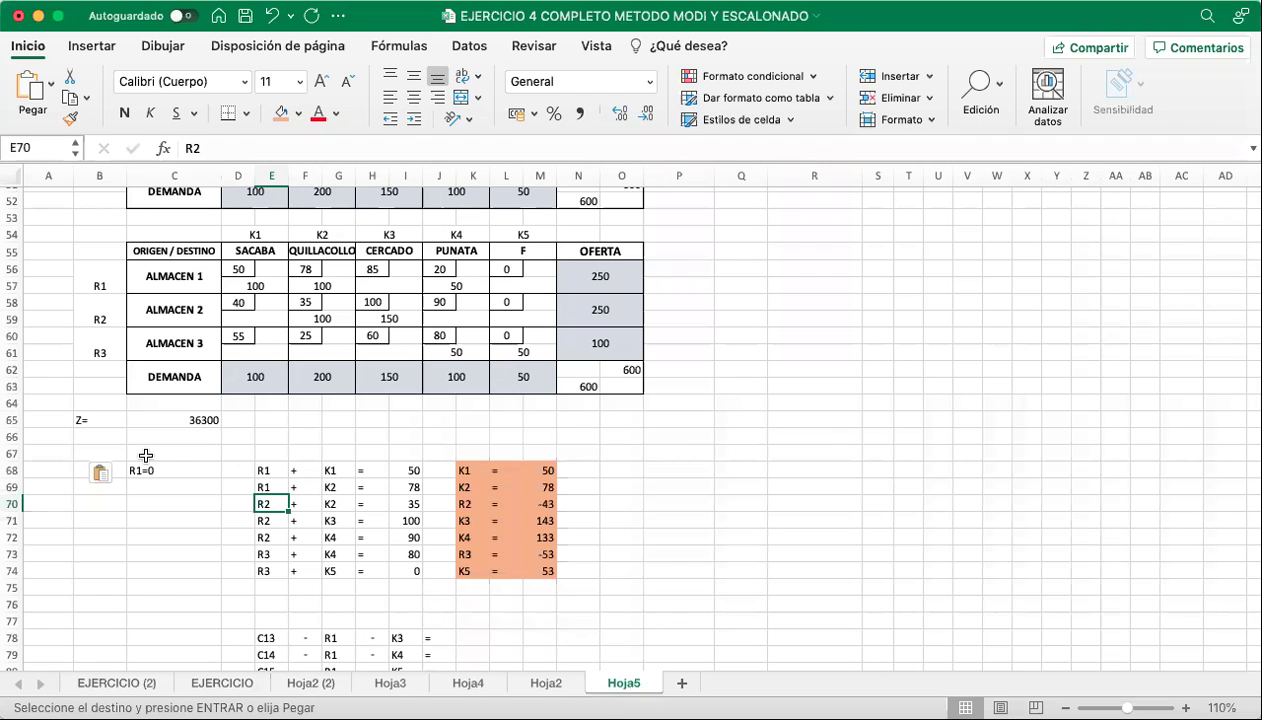
key("Escape")
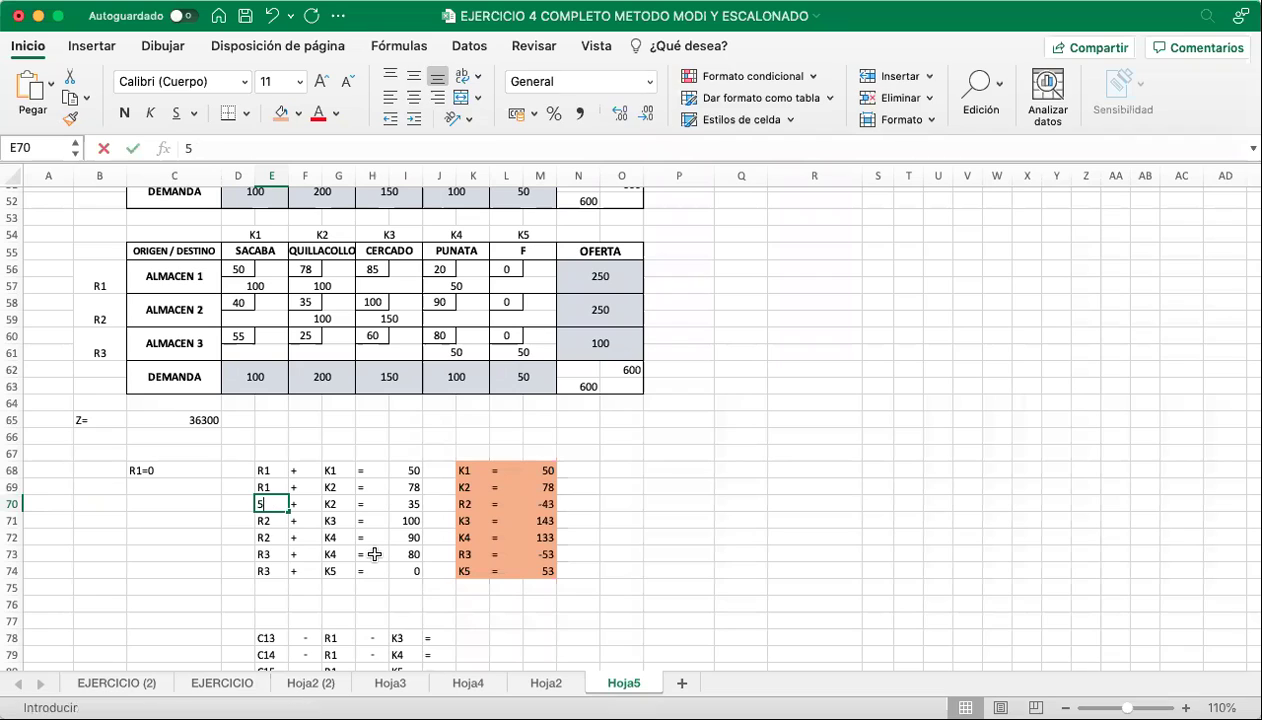
key("alt+Down")
key("Up")
key("Return")
key("Right")
key("Right")
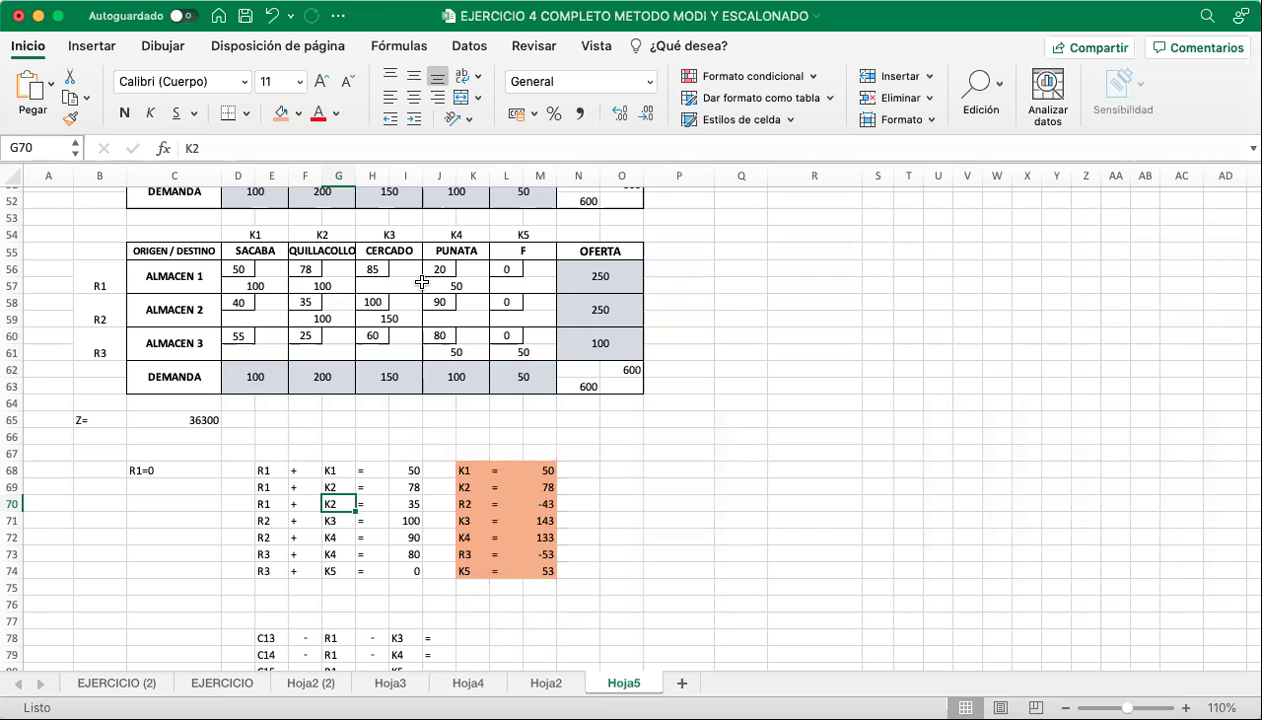
Complete the row 70 equation for ALMACEN 1 / PUNATA with K4 in G70 and cost 20 in I70.
type("K4")
key("Return")
key("Up")
key("Right")
key("Right")
type("20")
key("Return")
Clear the old R terms of the remaining equations in E71:E74.
key("Left")
key("Left")
key("Left")
key("Left")
key("Down")
key("Down")
key("Up")
key("Up")
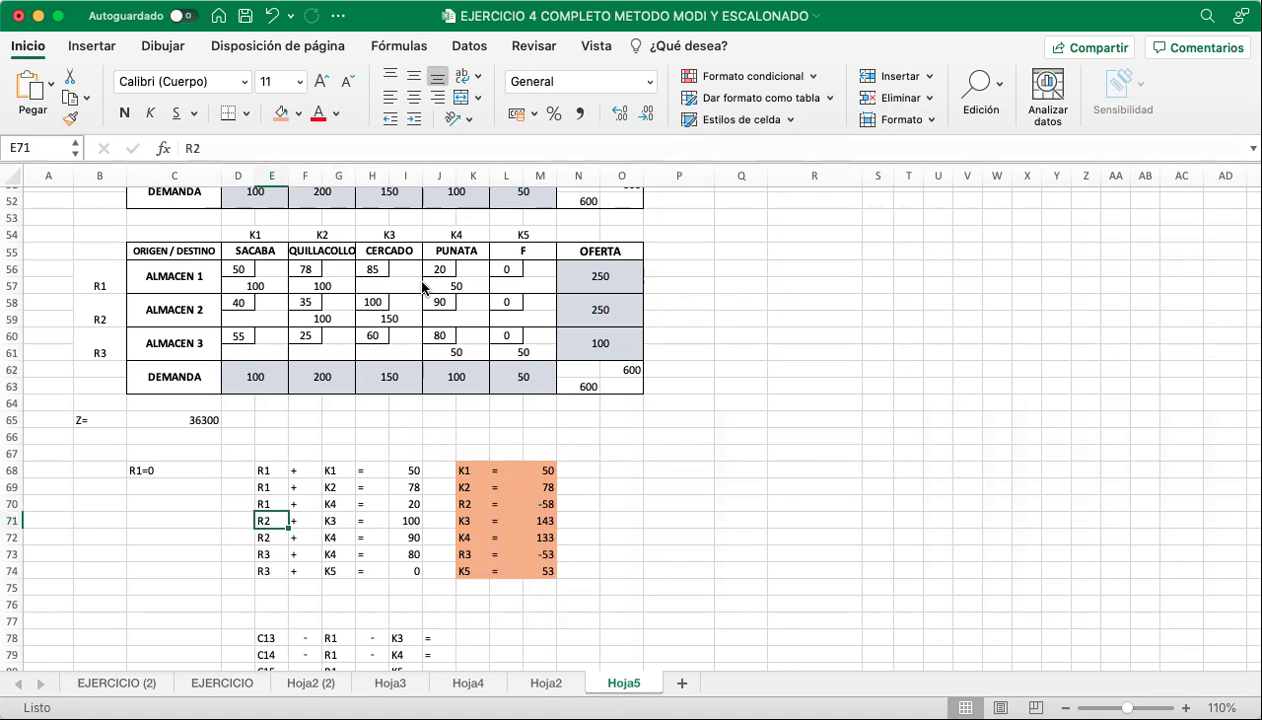
key("shift+Down")
key("shift+Down")
key("shift+Down")
key("Delete")
Clear the old K terms in G71:G74 and the old costs in I71:I74.
left_click_drag(334, 519, 336, 573)
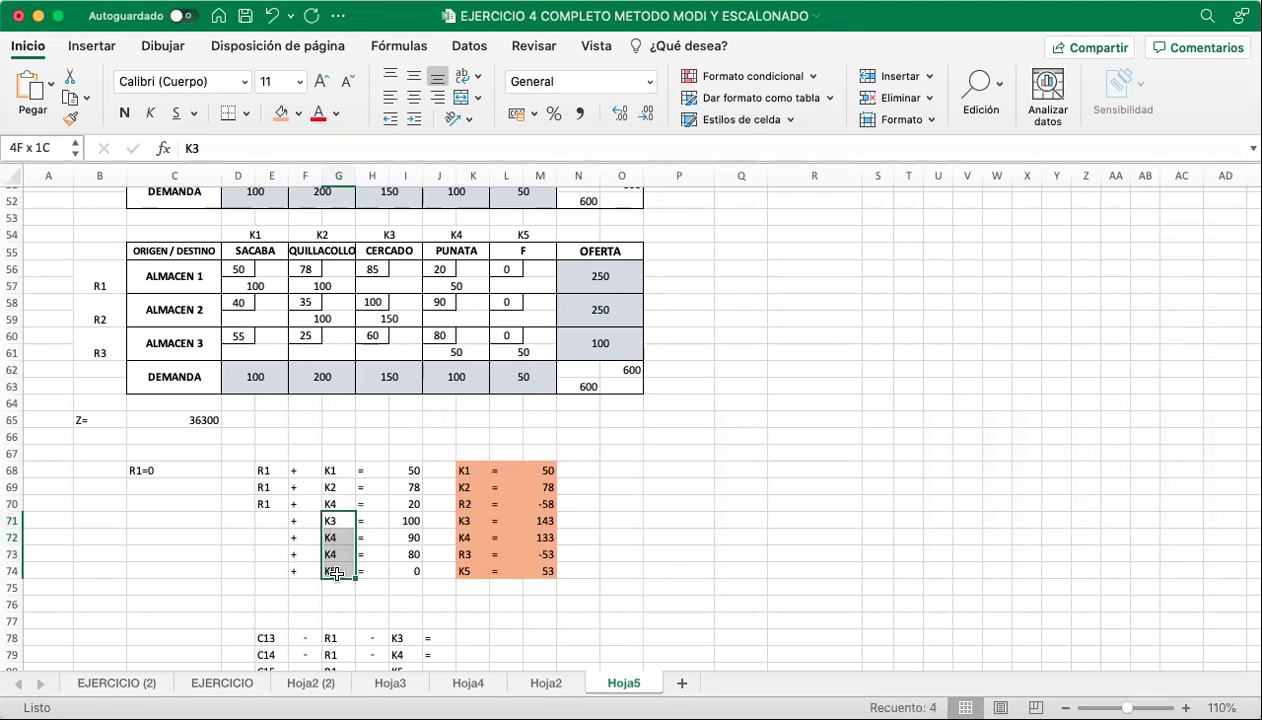
key("Delete")
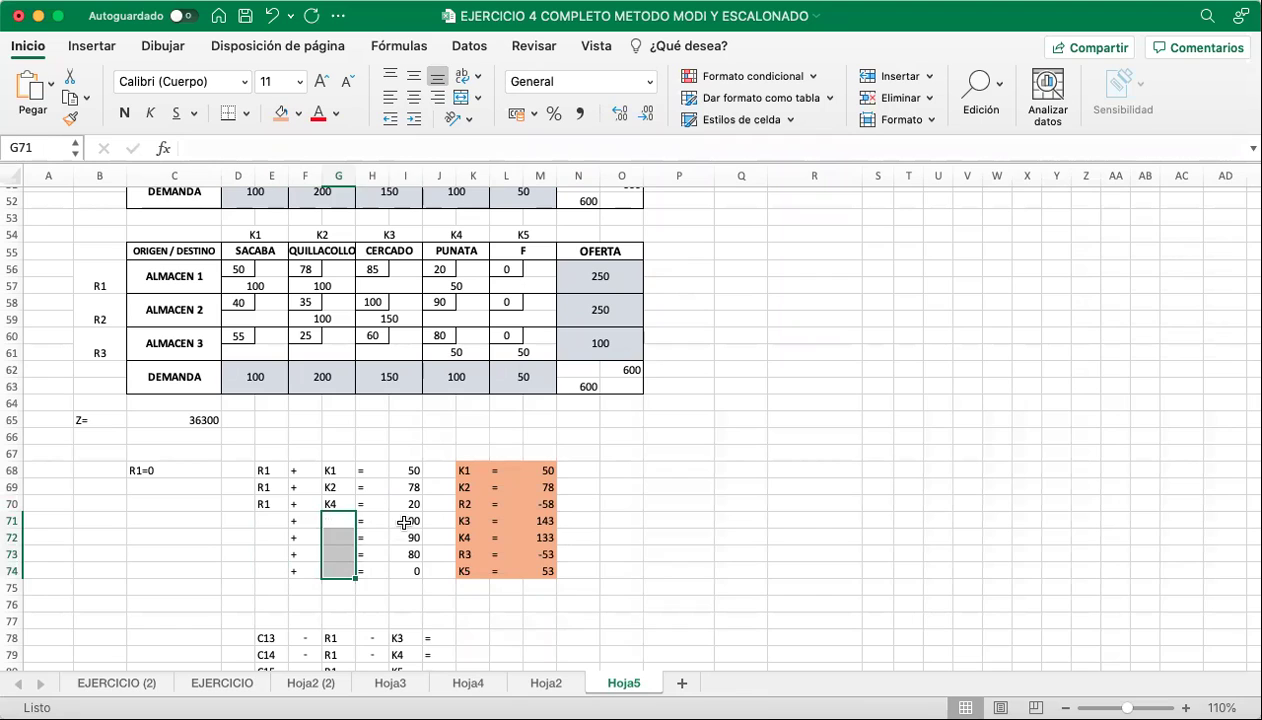
left_click_drag(404, 522, 405, 572)
key("Delete")
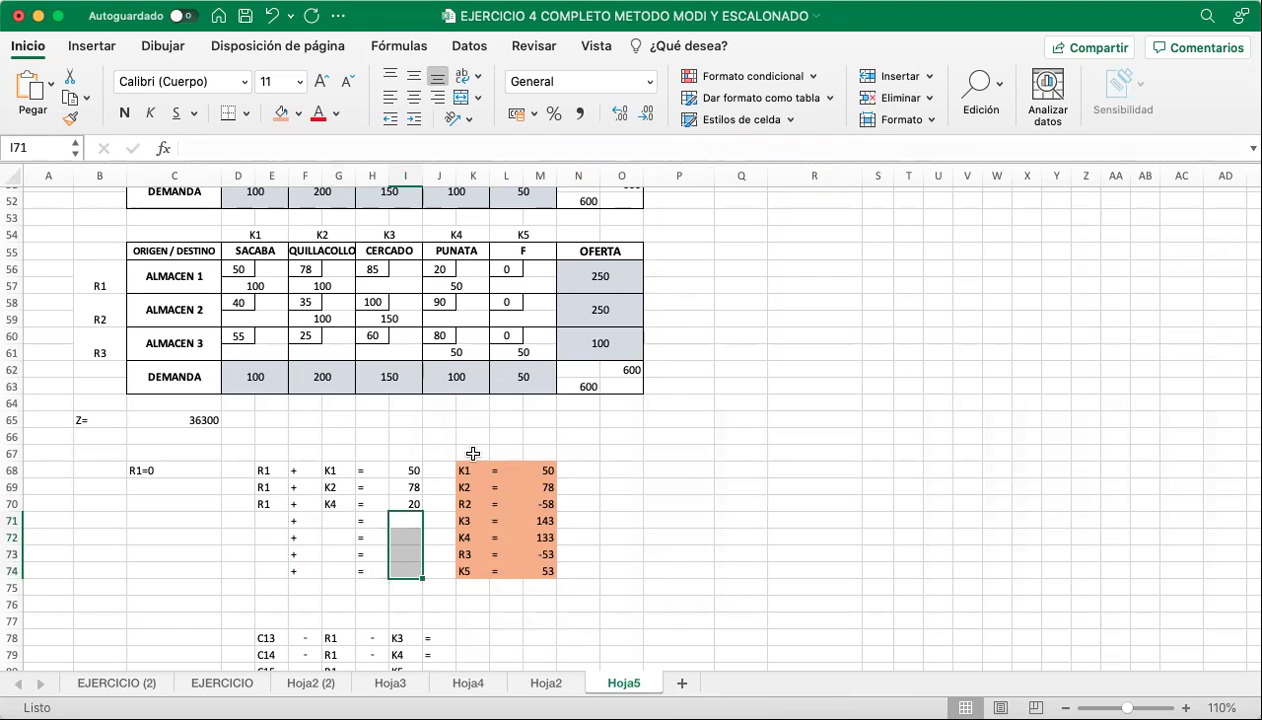
Empty the old variable names in K68:K74 and their results in M68:M74 of the orange block.
left_click_drag(470, 464, 470, 571)
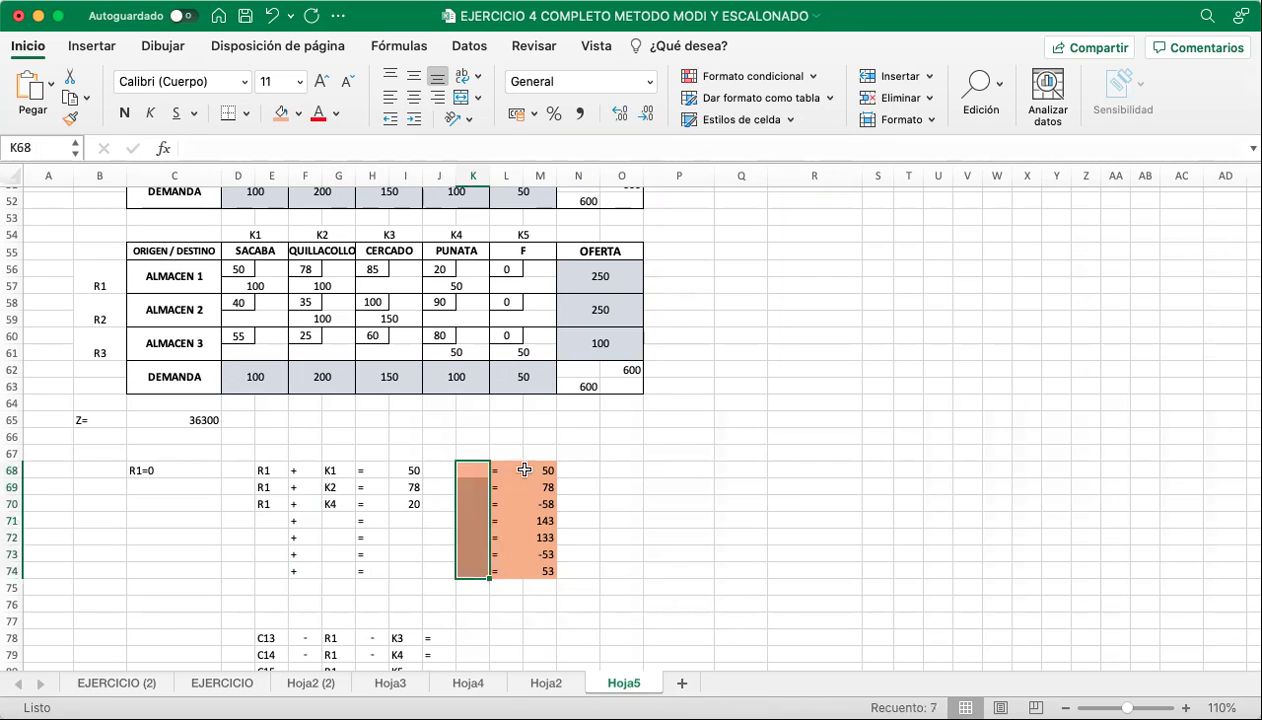
key("Delete")
left_click_drag(537, 470, 537, 571)
key("Delete")
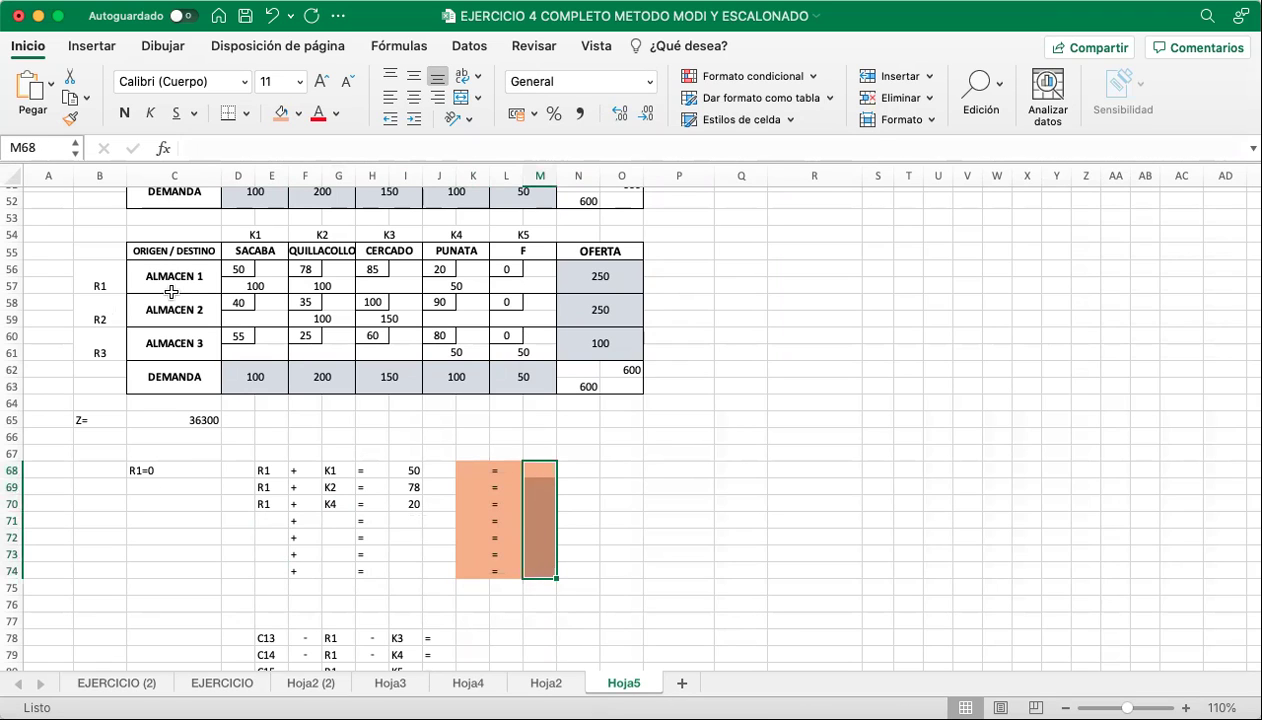
Write the ALMACEN 2 / QUILLACOLLO equation in row 71 as R2 + K2 = 35.
left_click(271, 525)
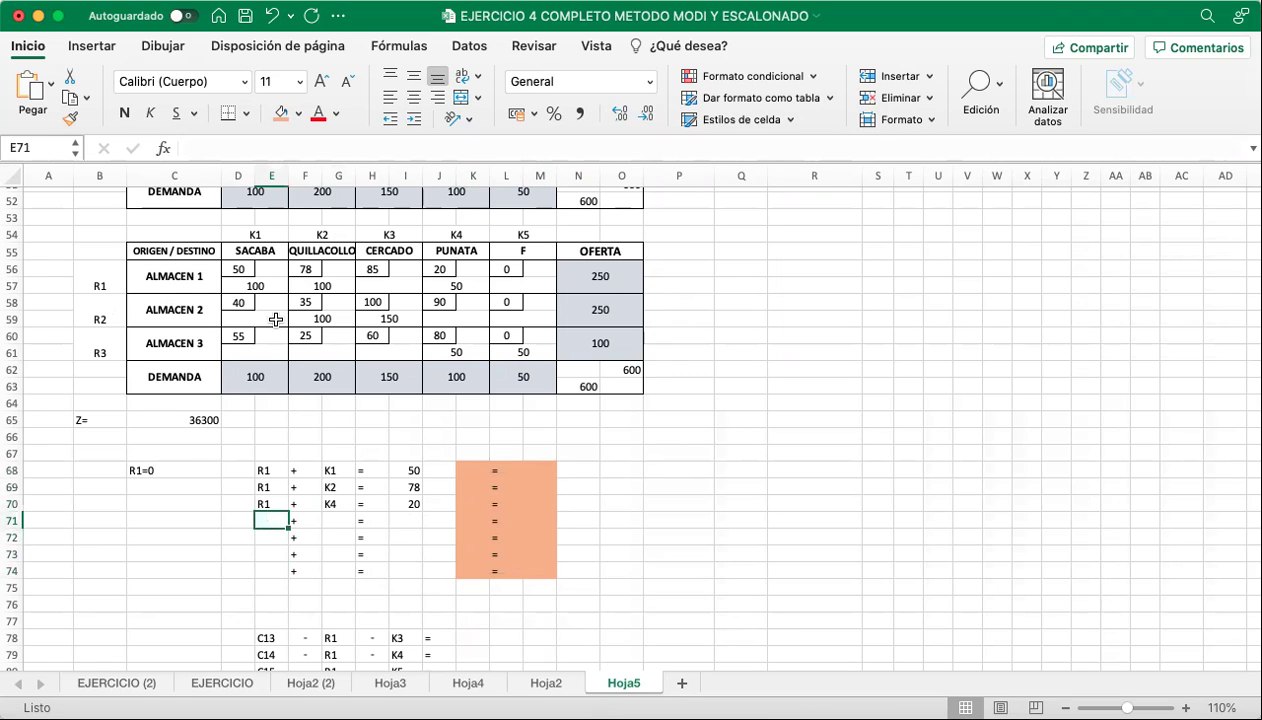
left_click_drag(304, 300, 368, 320)
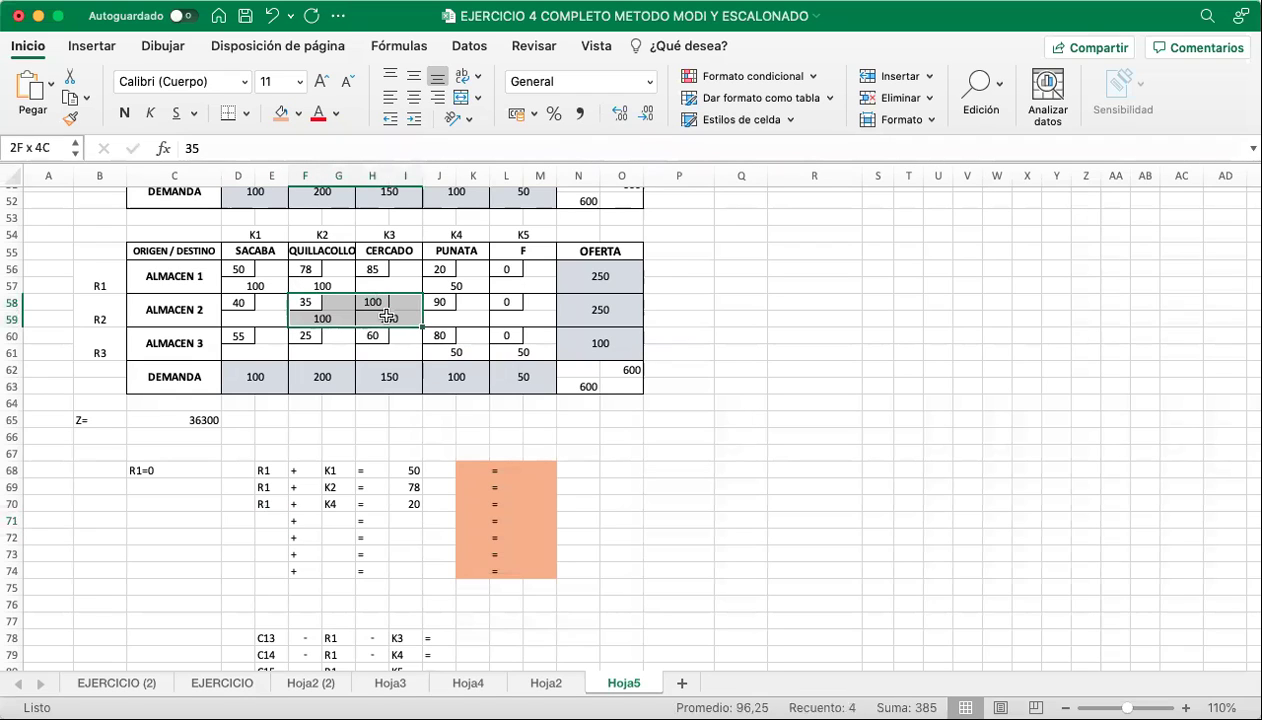
left_click(277, 523)
type("R2")
key("Tab")
key("Tab")
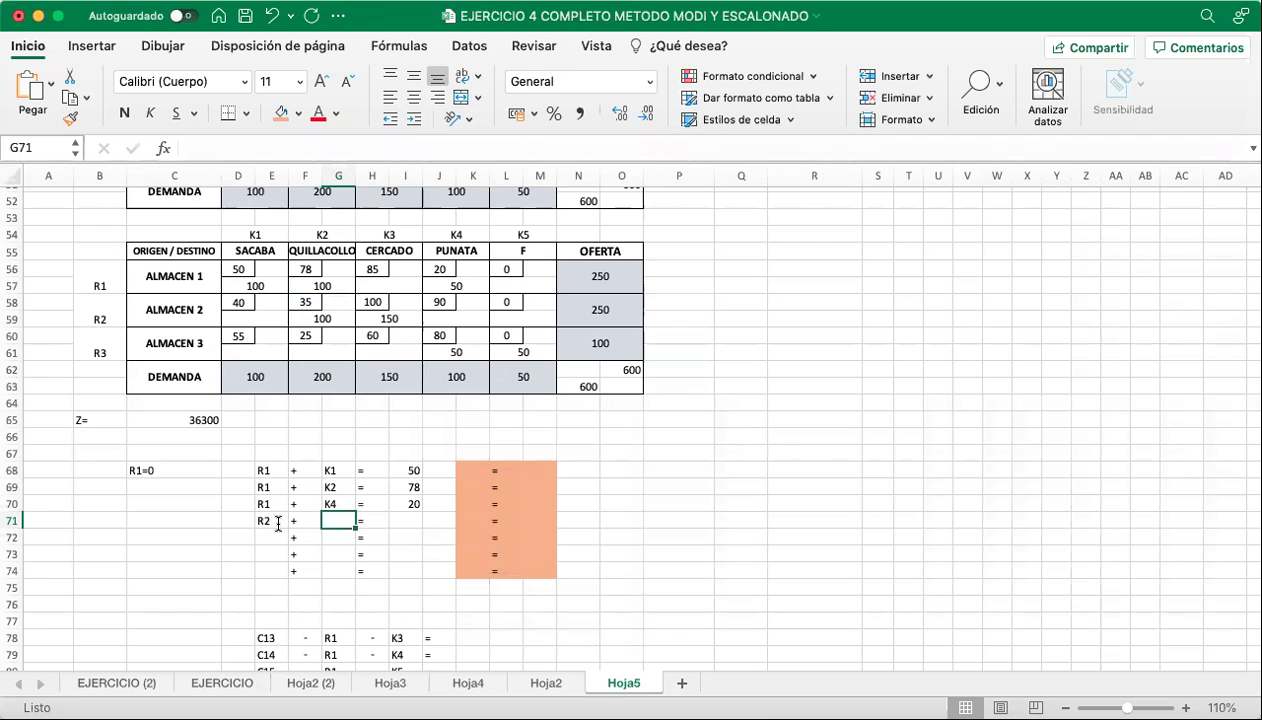
type("K2")
key("Tab")
key("Tab")
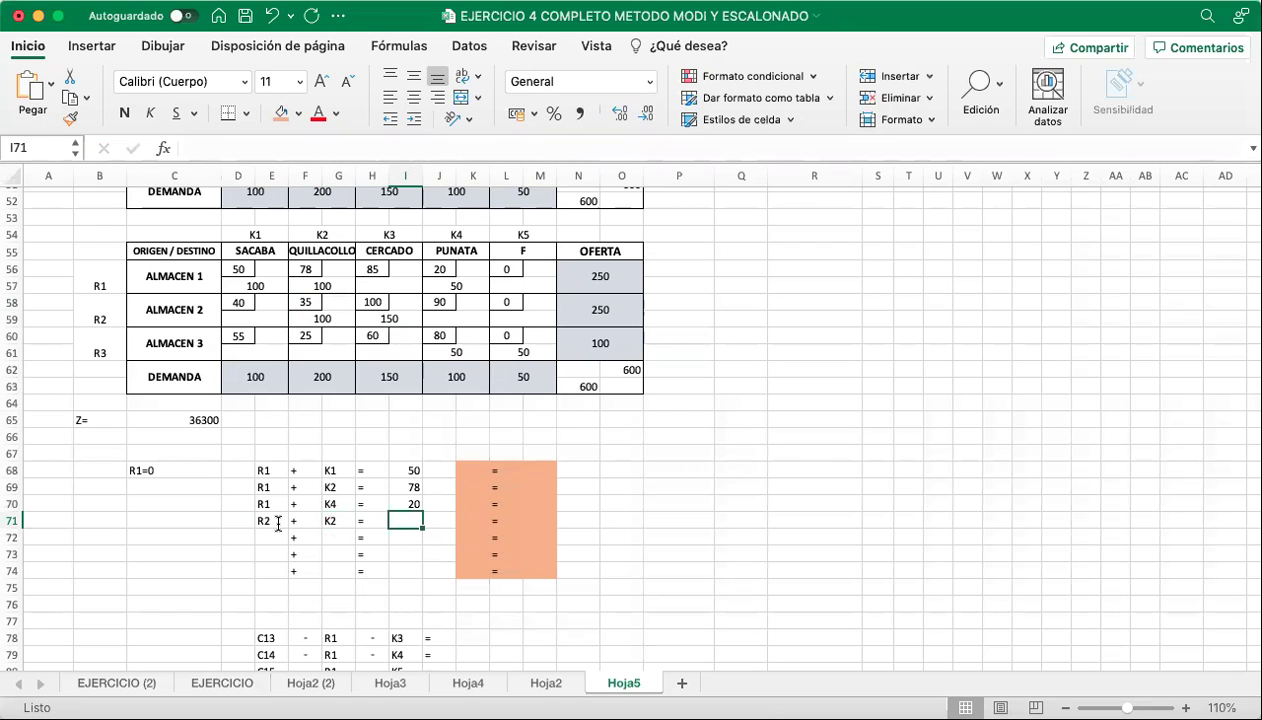
type("35")
key("Return")
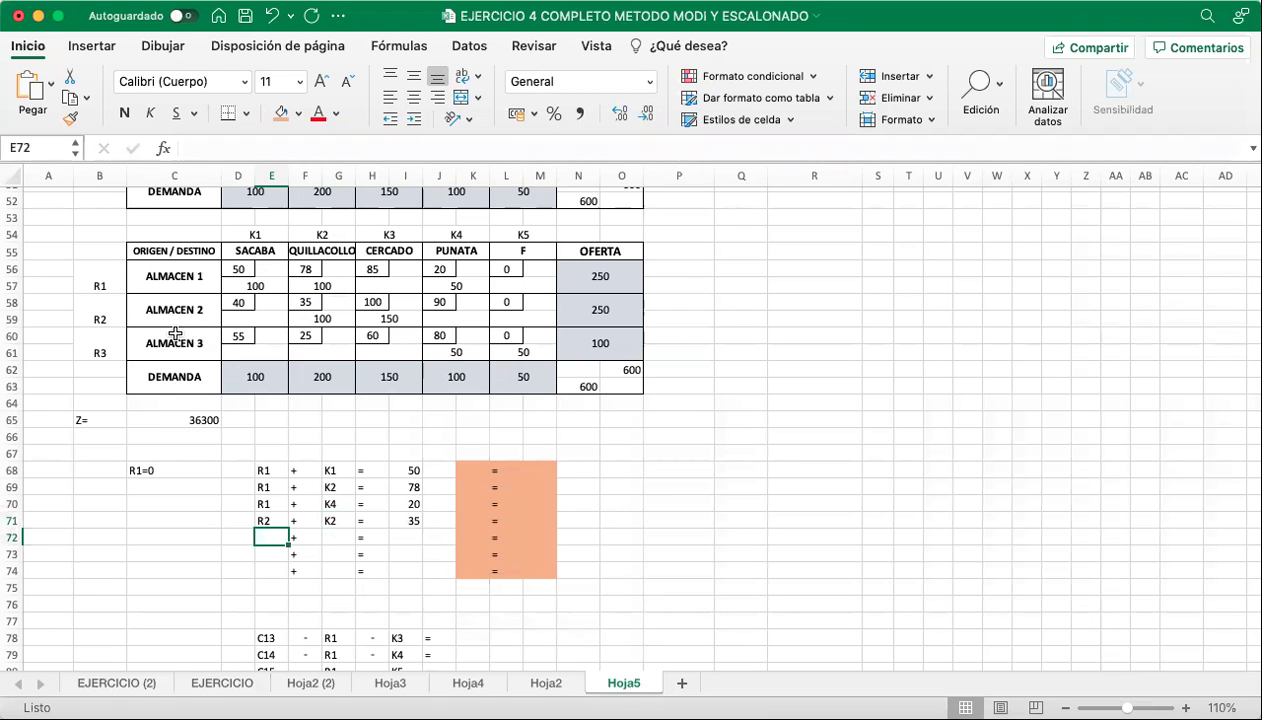
Write the ALMACEN 2 / CERCADO equation in row 72 as R2 + K3 = 100.
type("R2")
key("Tab")
key("Tab")
type("K3")
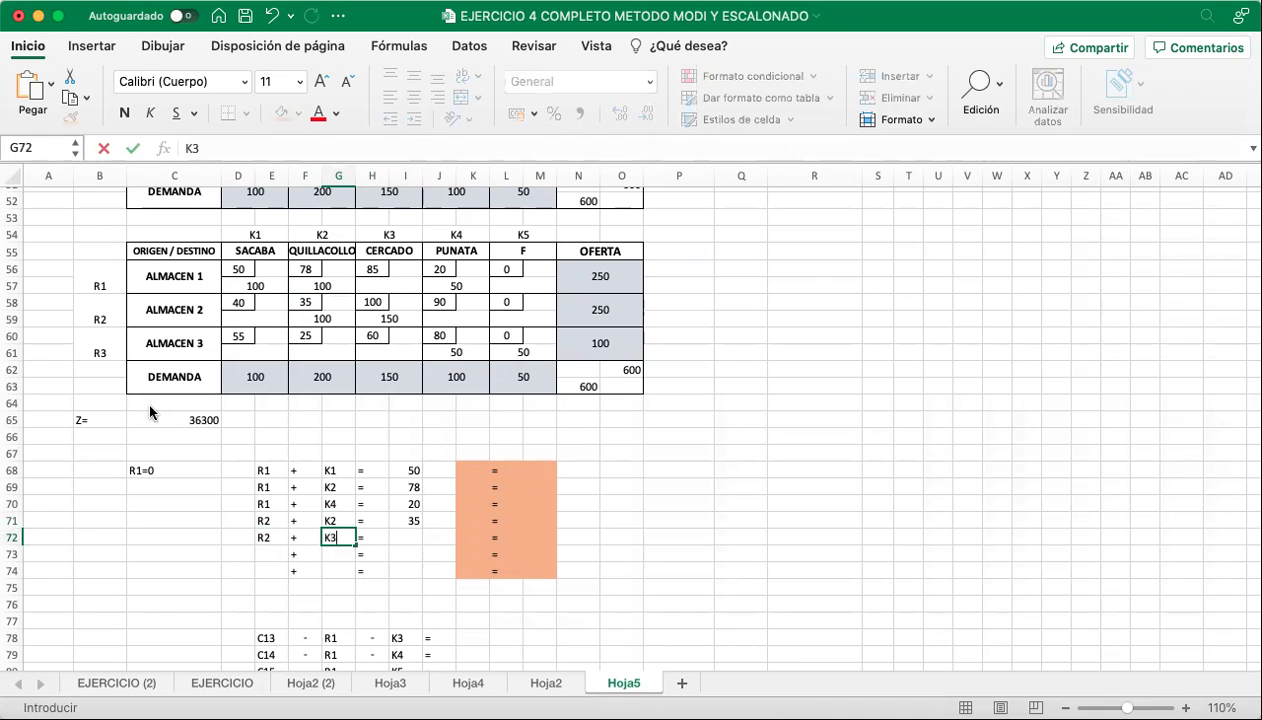
key("Up")
key("Right")
key("Down")
key("Right")
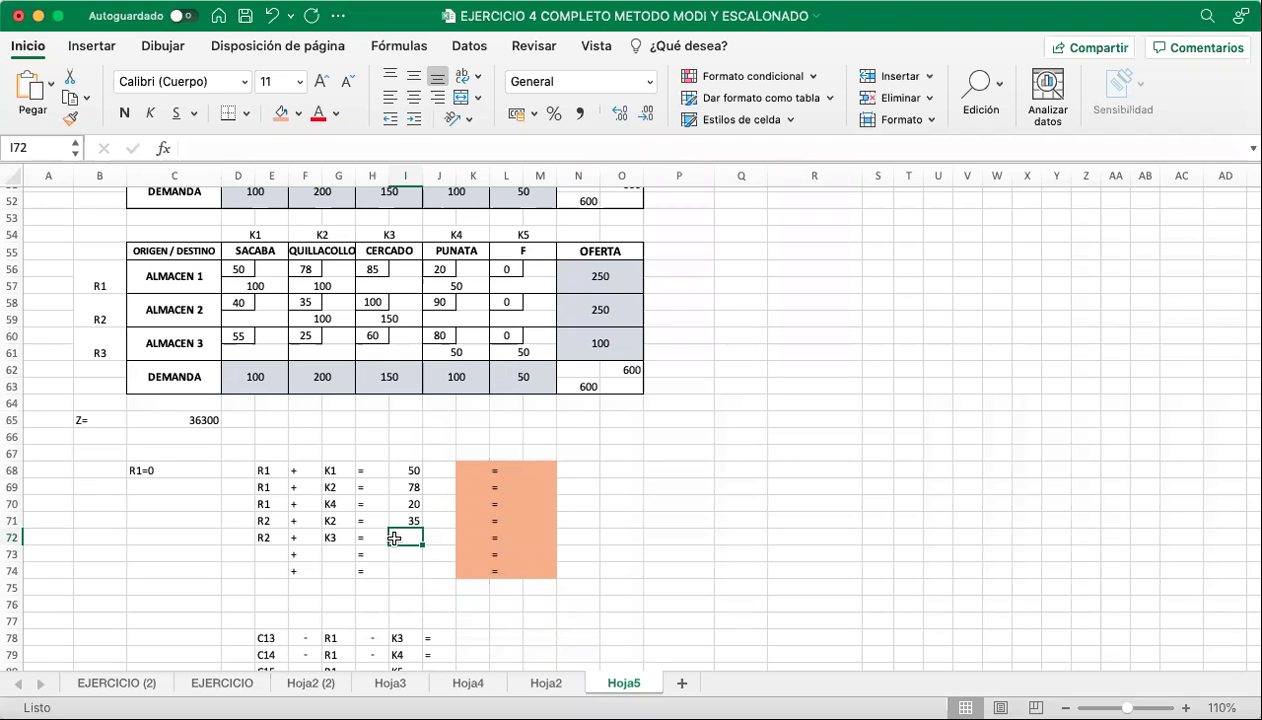
type("100")
key("Return")
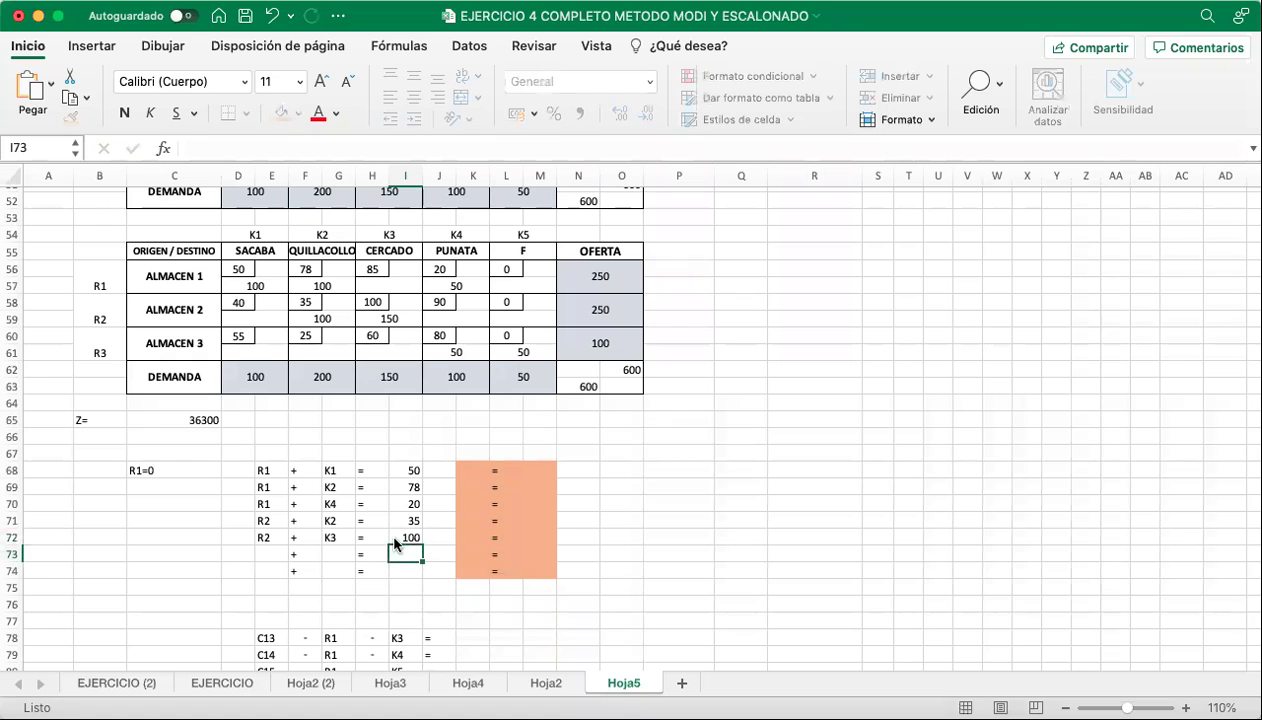
Examine the cost and allocation of the ALMACEN 2 / CERCADO cell against the whole table and the CERCADO demand.
left_click_drag(378, 301, 389, 316)
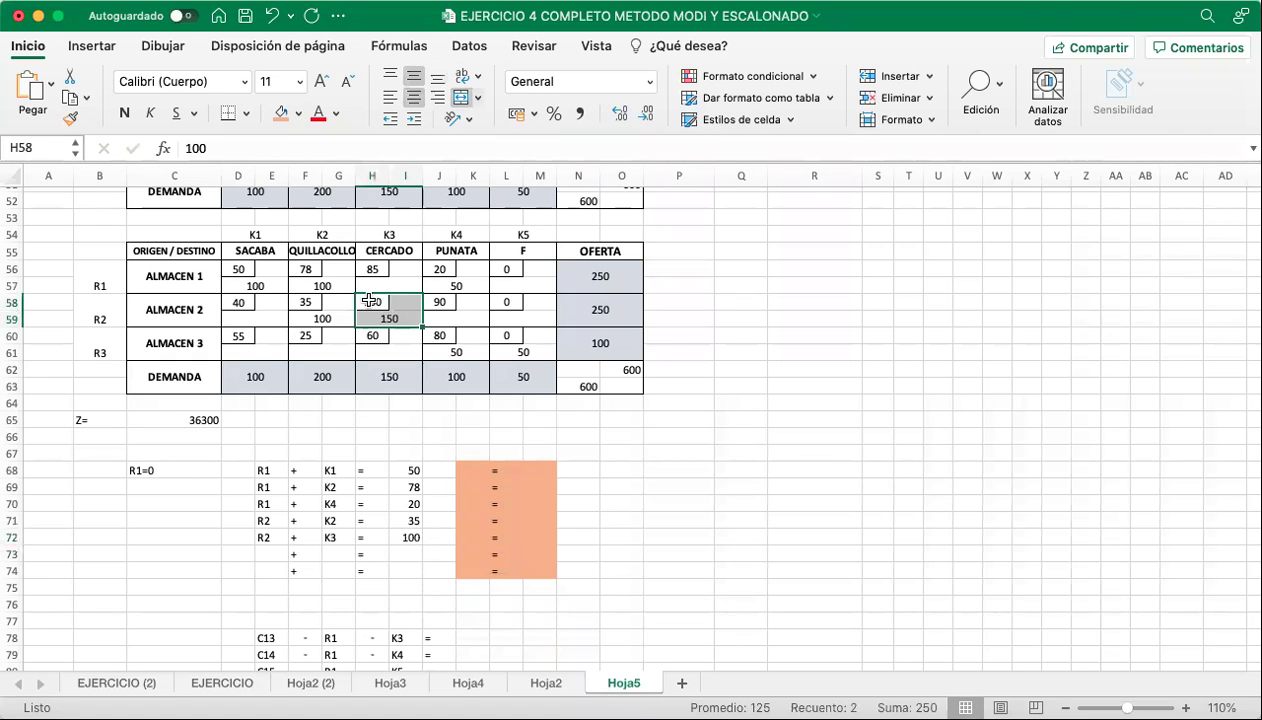
left_click(389, 316)
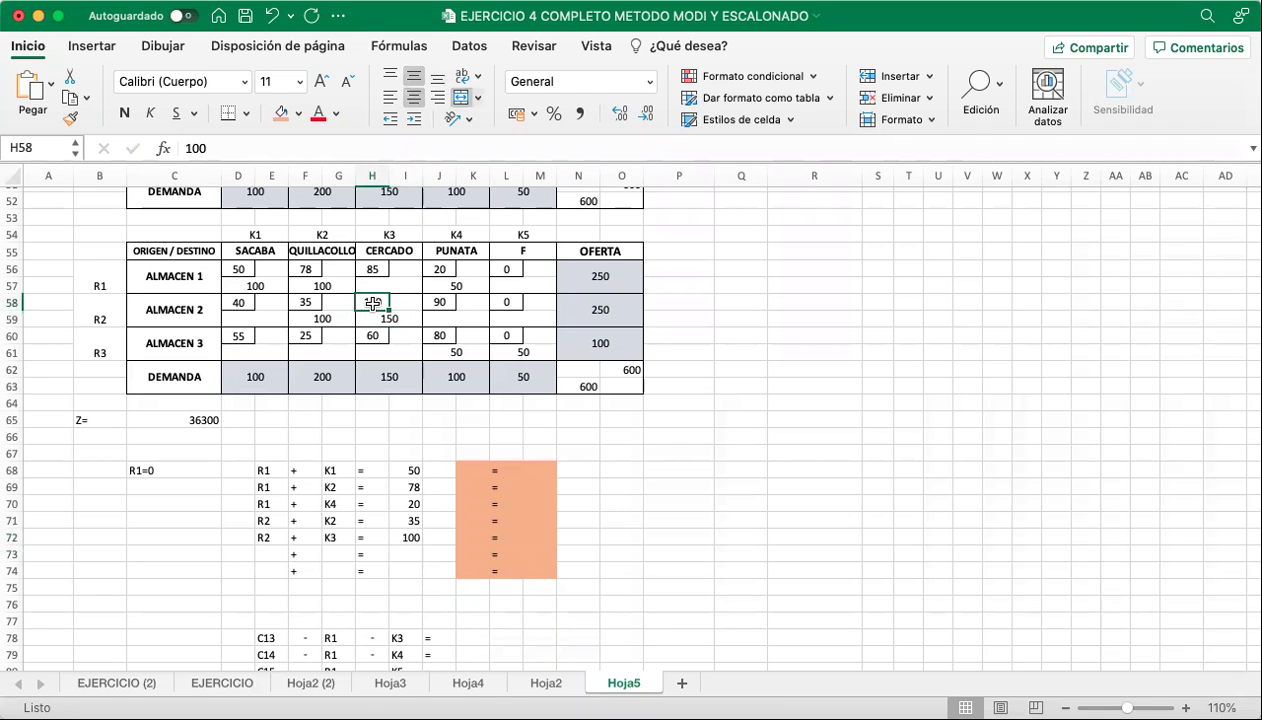
left_click(373, 302)
left_click(395, 318)
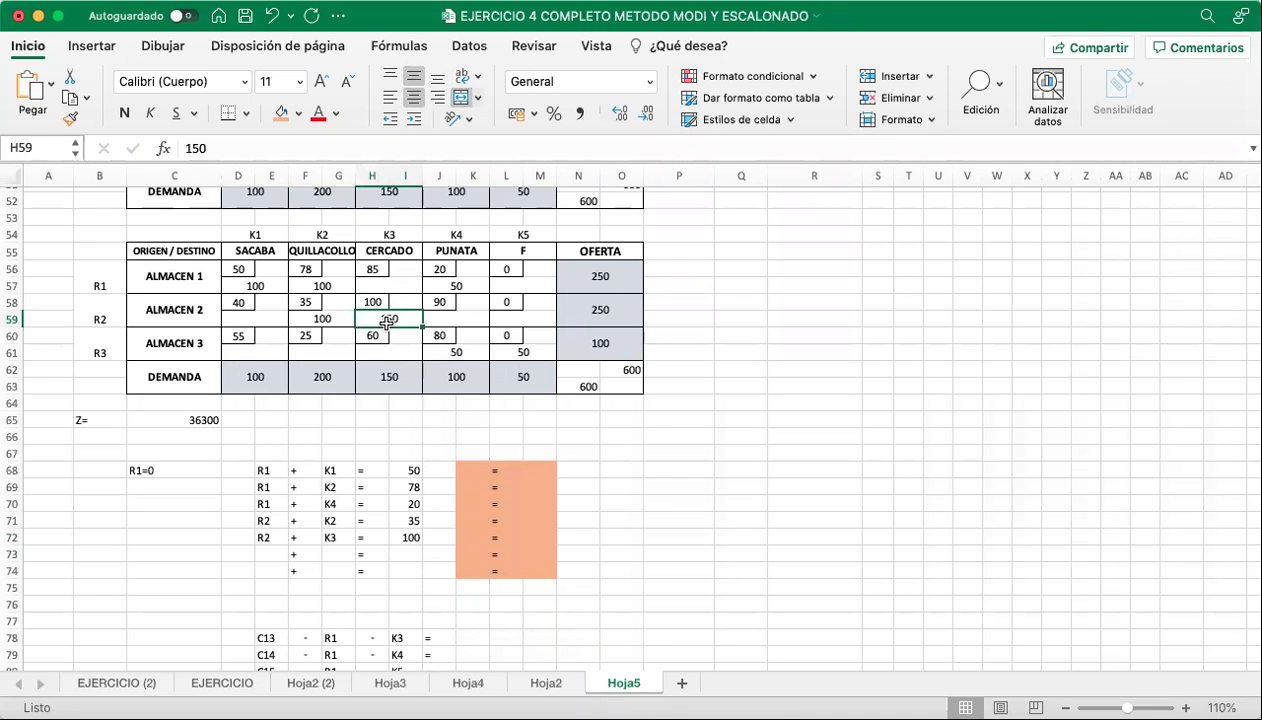
left_click(381, 300)
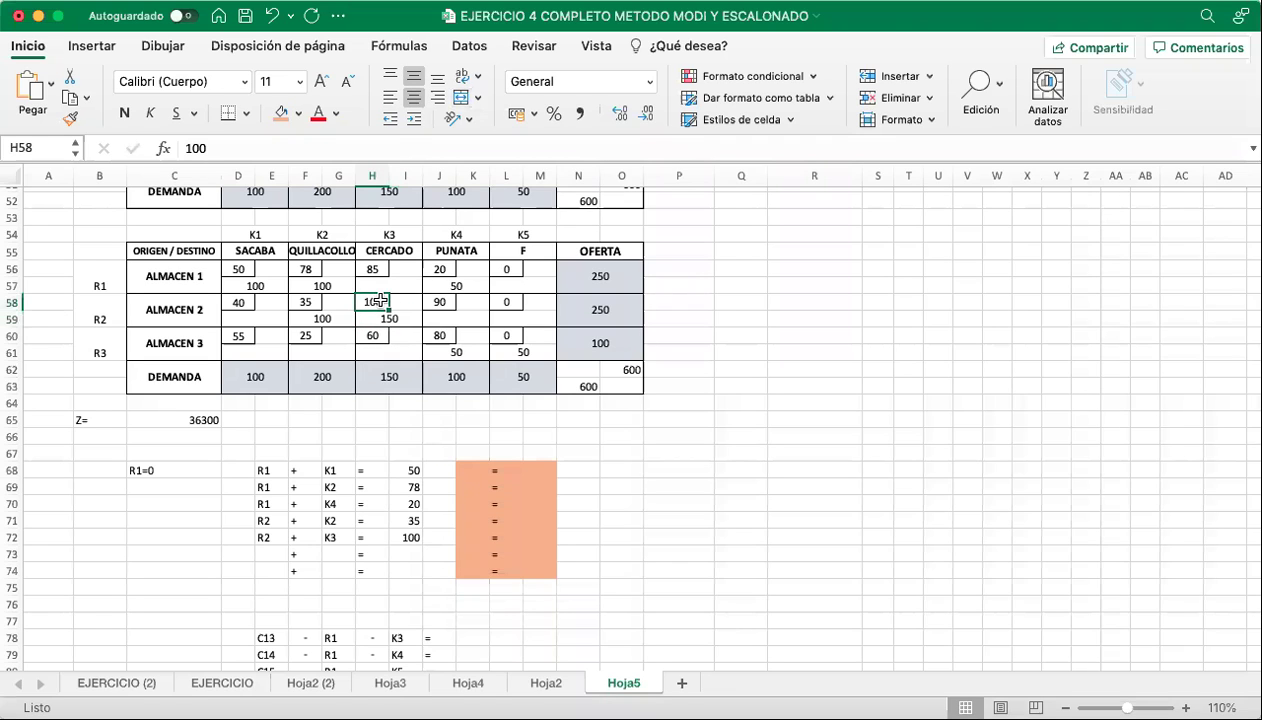
left_click(379, 317)
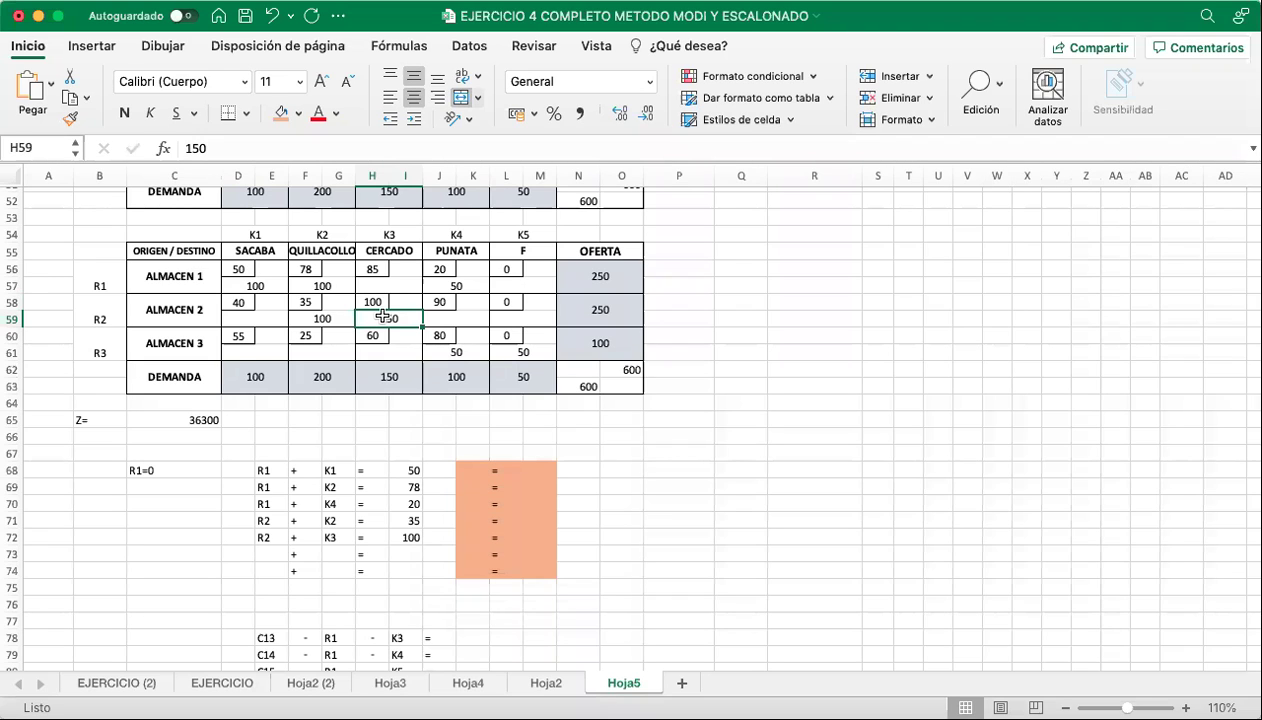
left_click_drag(232, 266, 538, 349)
left_click(379, 380)
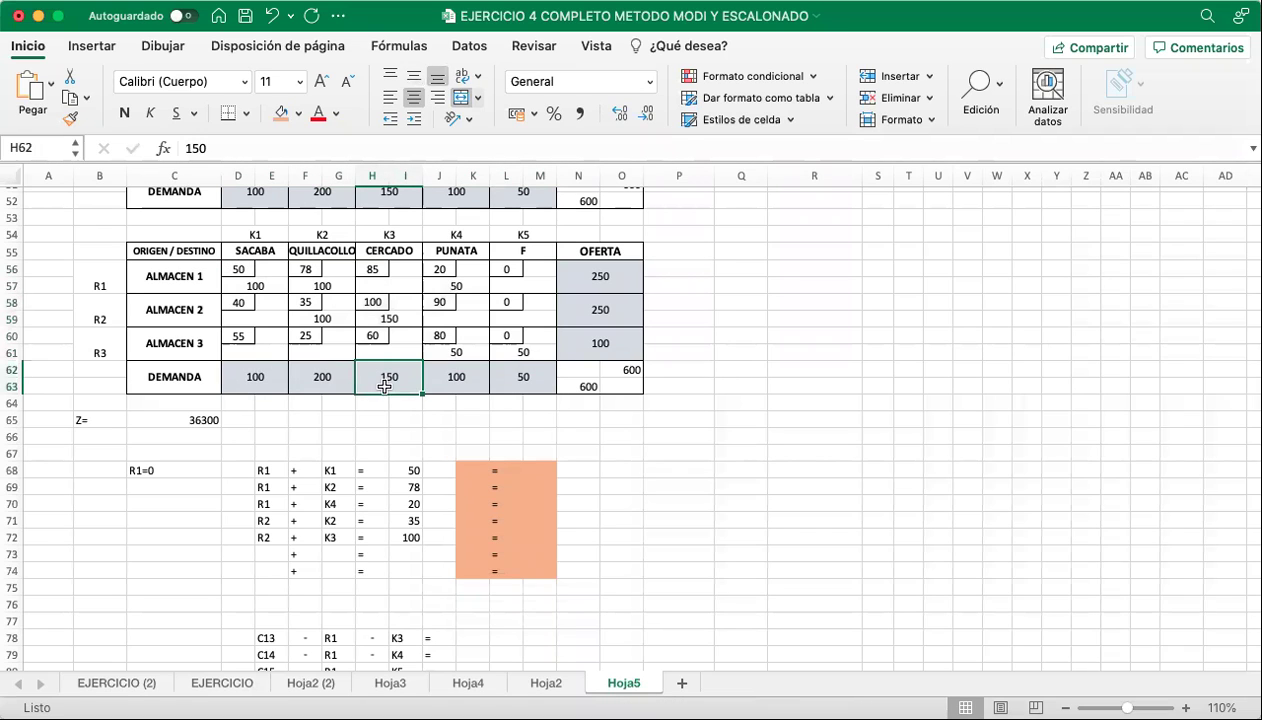
Write the ALMACEN 3 / PUNATA equation in row 73 as R3 + K4 = 80.
left_click(273, 553)
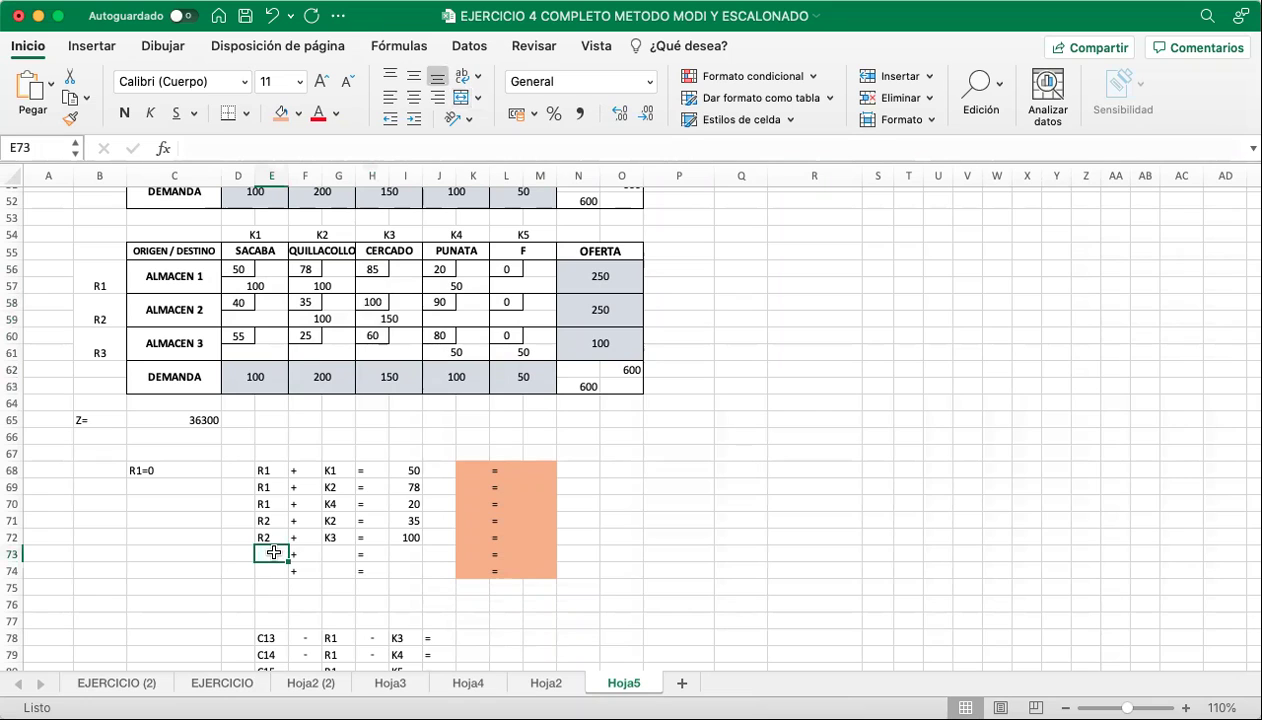
type("R3")
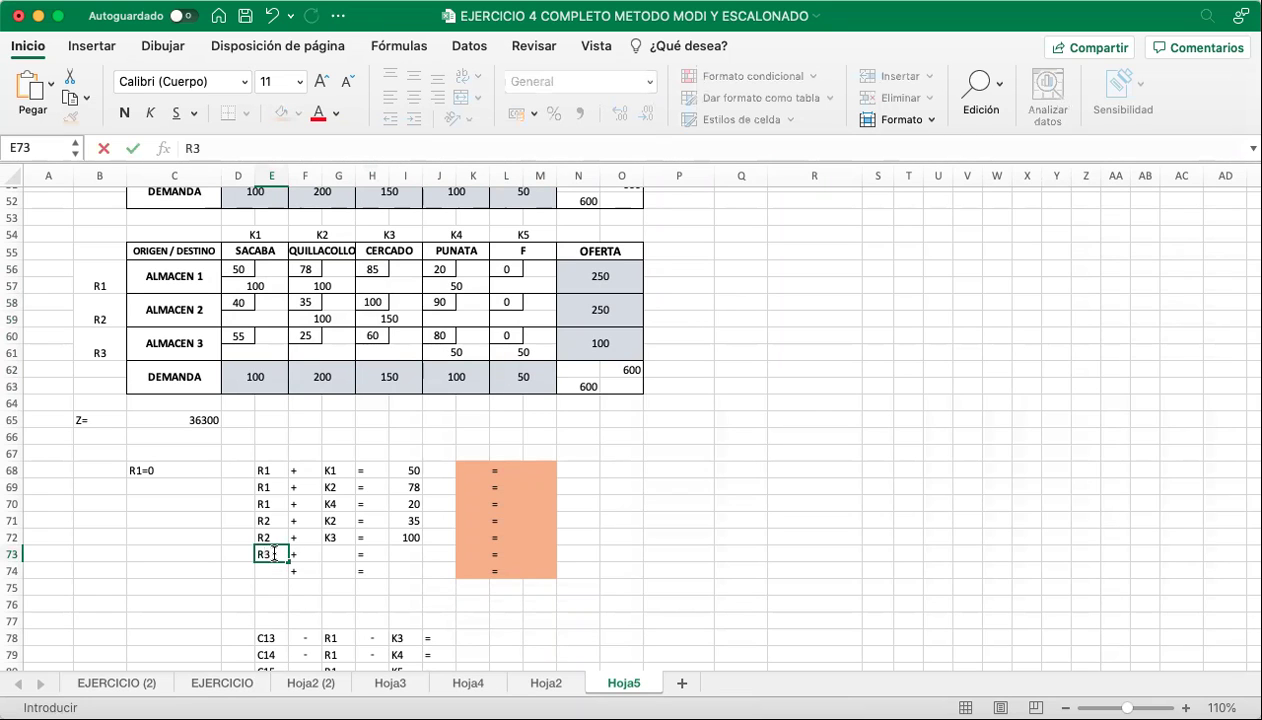
key("Tab")
key("Tab")
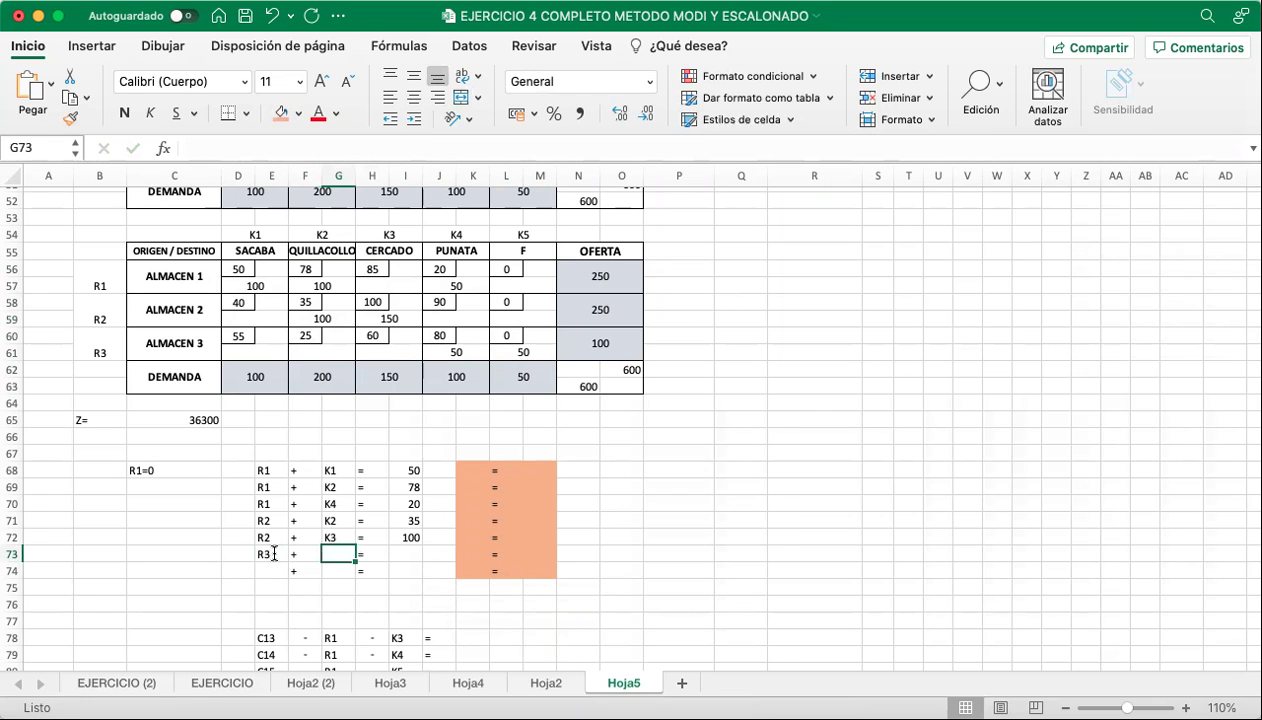
type("K")
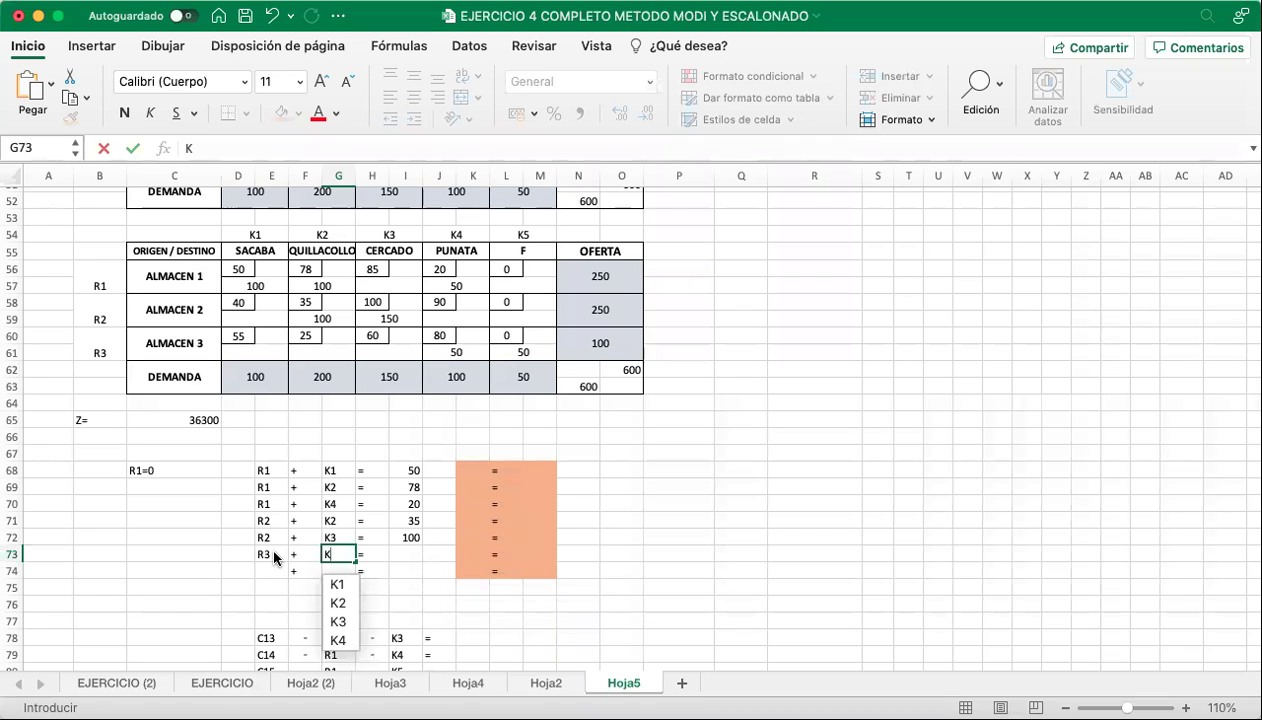
left_click(337, 549)
type("4")
key("Tab")
key("Tab")
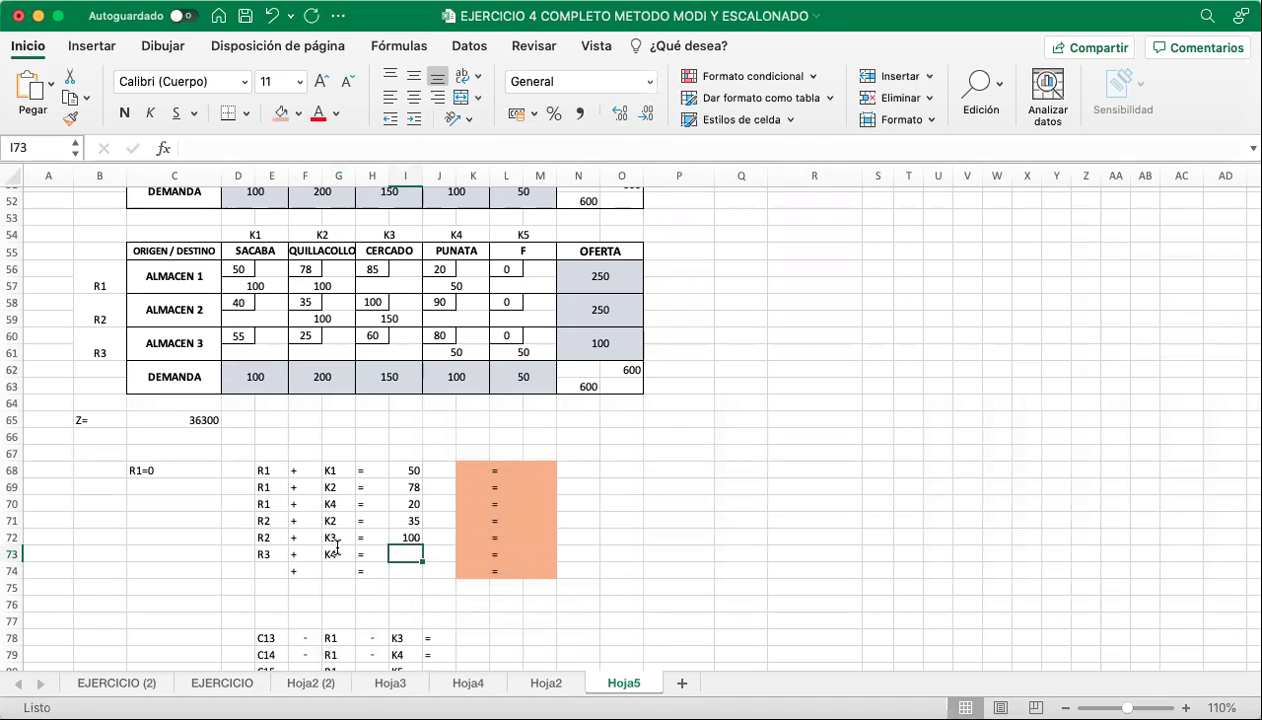
type("80")
key("Return")
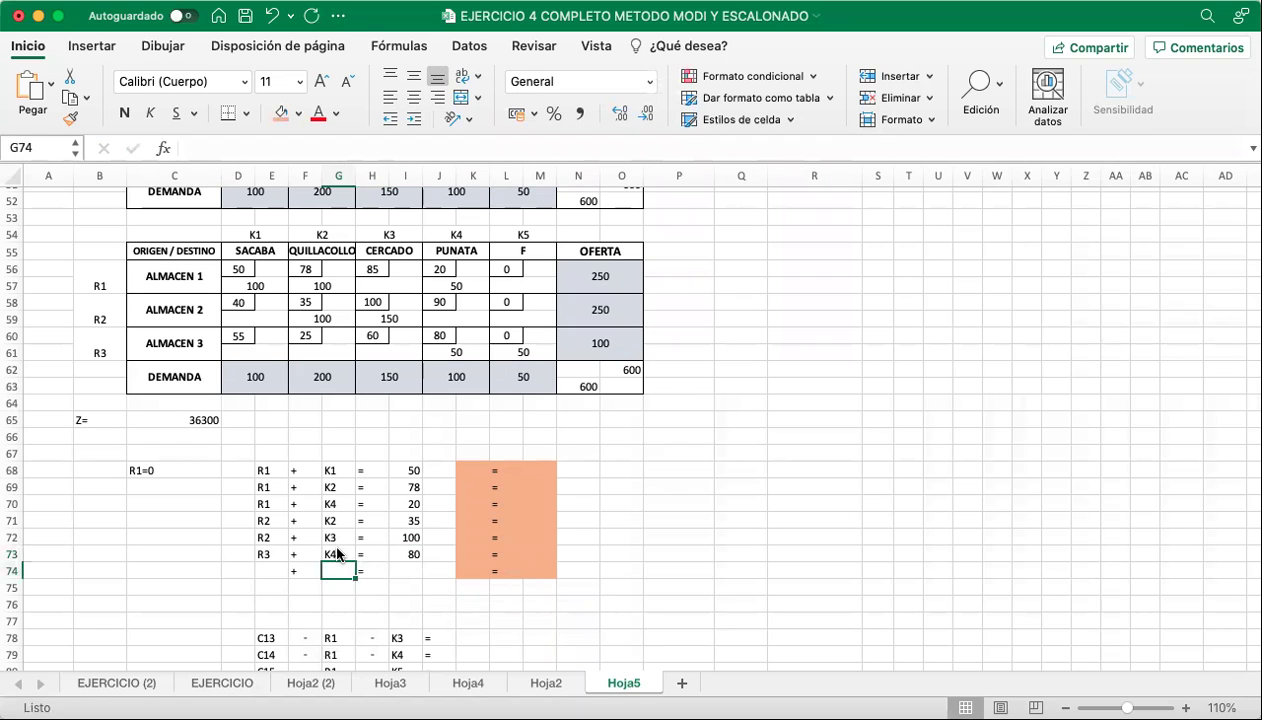
Write the ALMACEN 3 / F equation in row 74 as R3 + K5 = 0.
type("R3")
key("Tab")
key("Tab")
type("K5")
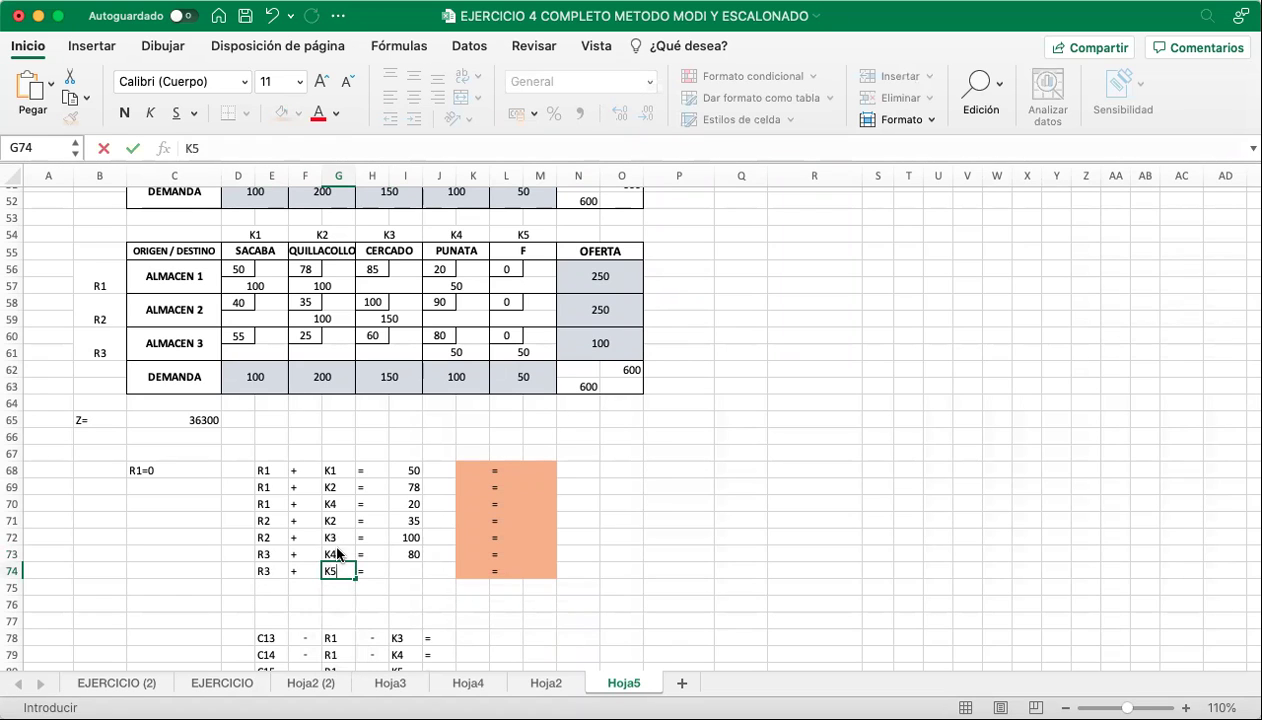
key("Return")
key("Up")
key("Right")
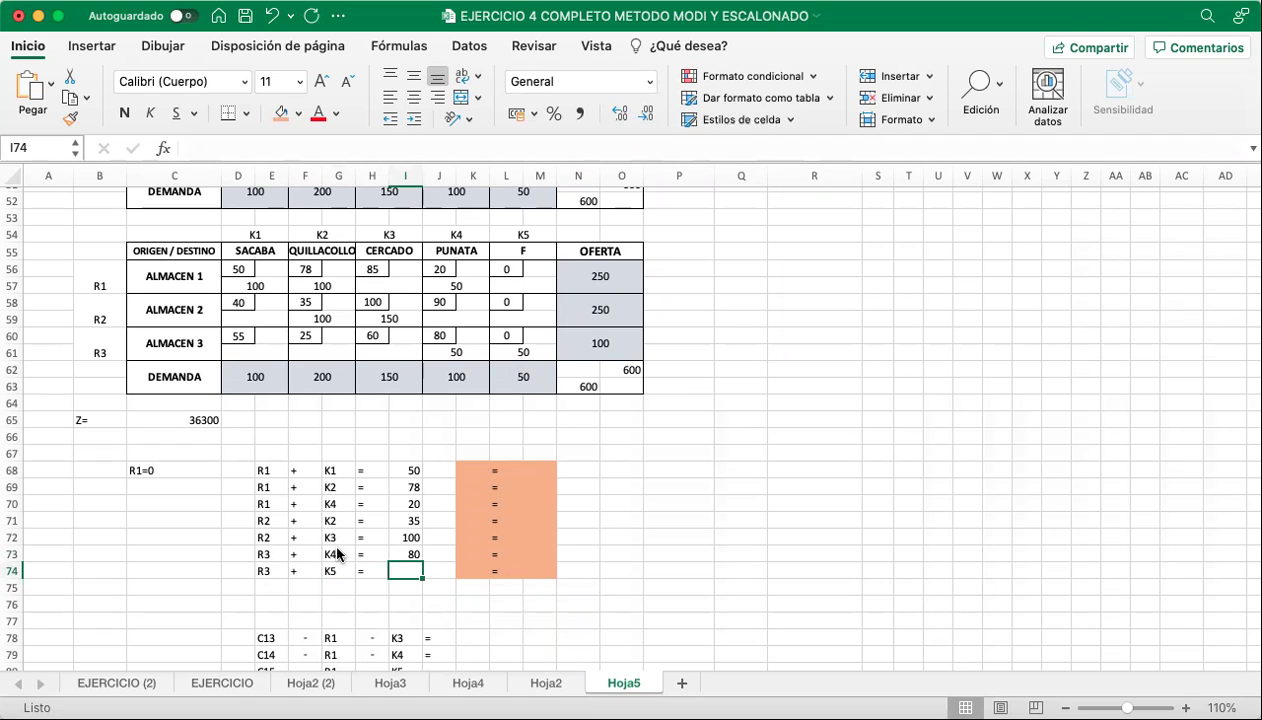
type("0")
key("Return")
Label the solutions of the three R1 equations in K68:K70 as K1, K2 and K4.
key("Up")
key("Up")
key("Up")
key("Up")
key("Up")
key("Up")
key("Up")
key("Right")
key("Right")
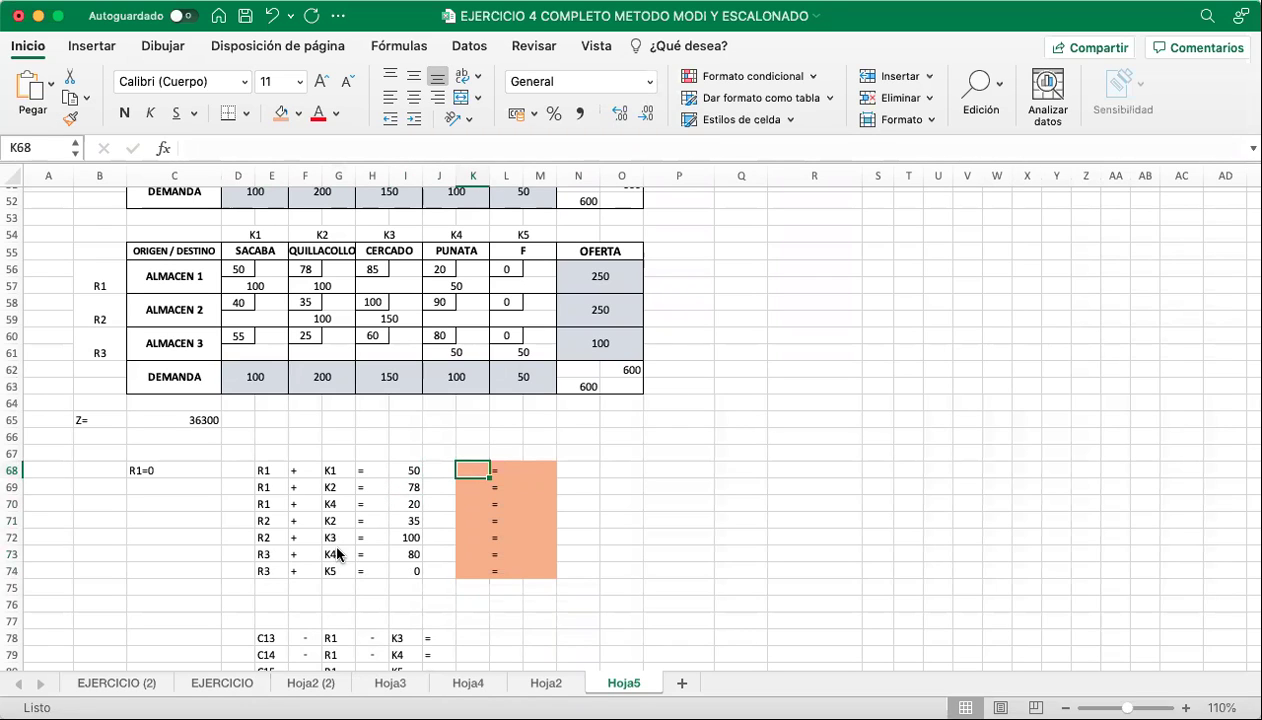
type("K1")
key("Return")
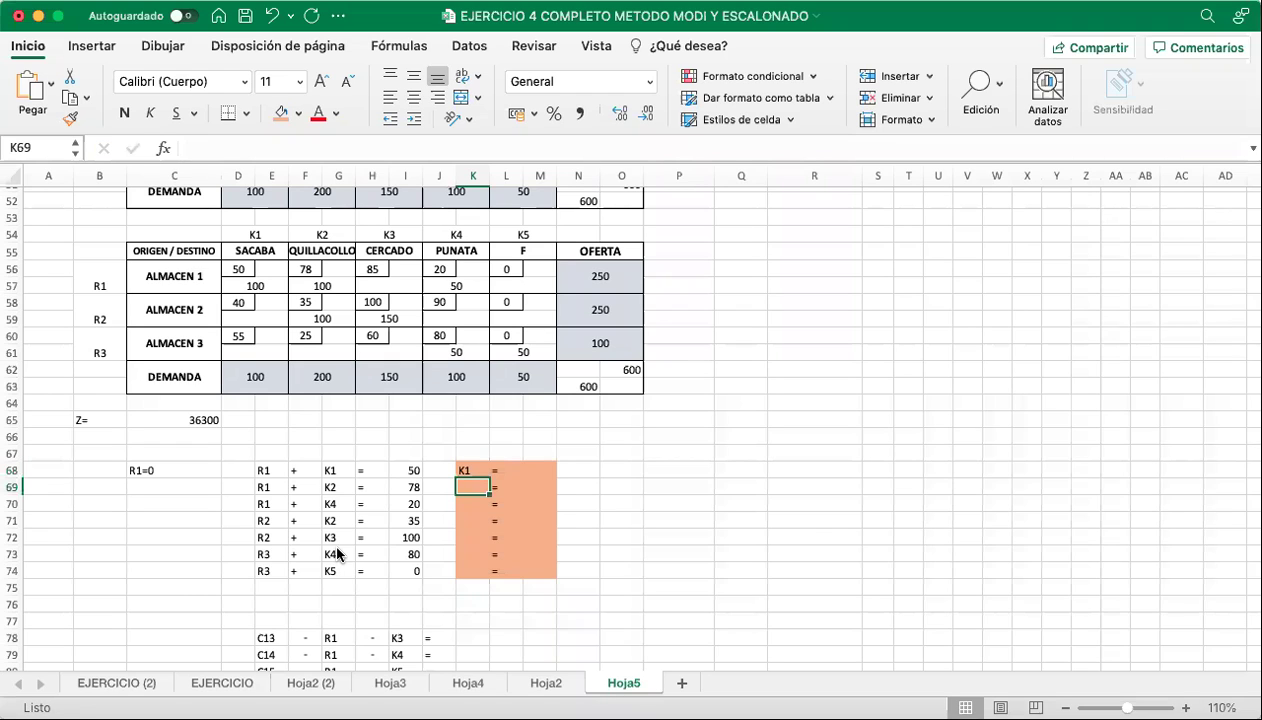
type("K2")
key("Return")
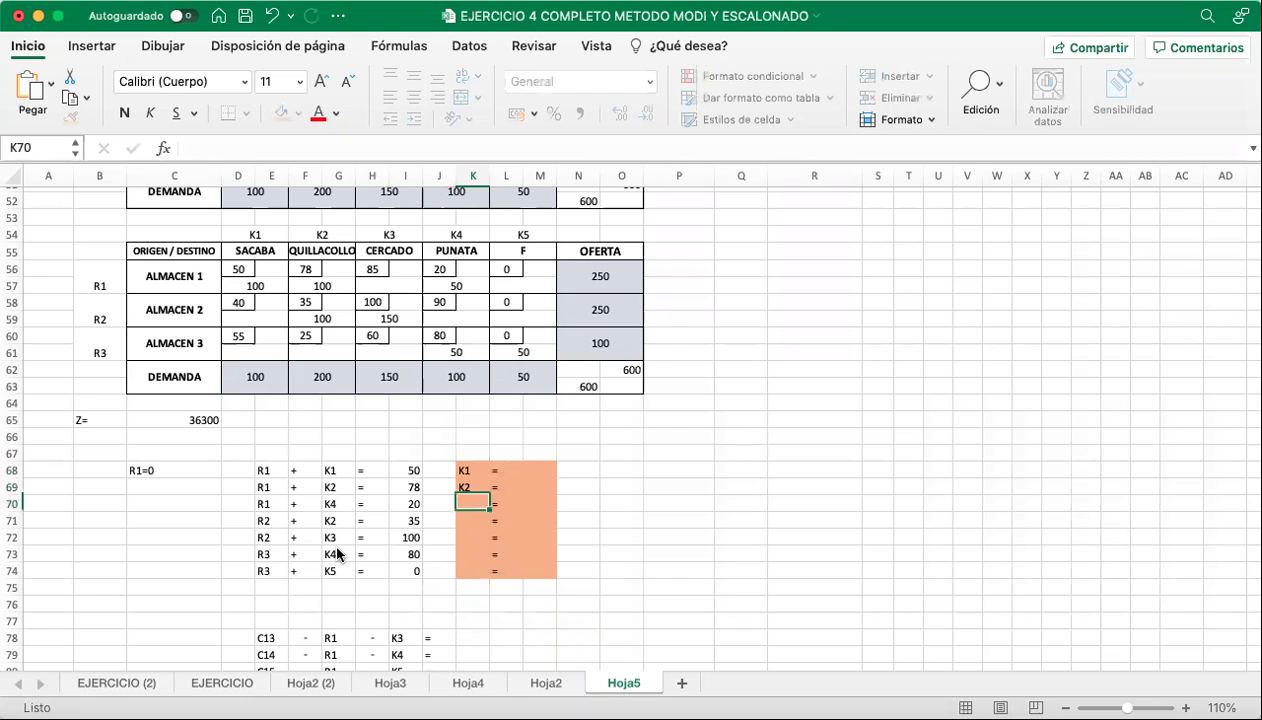
type("K")
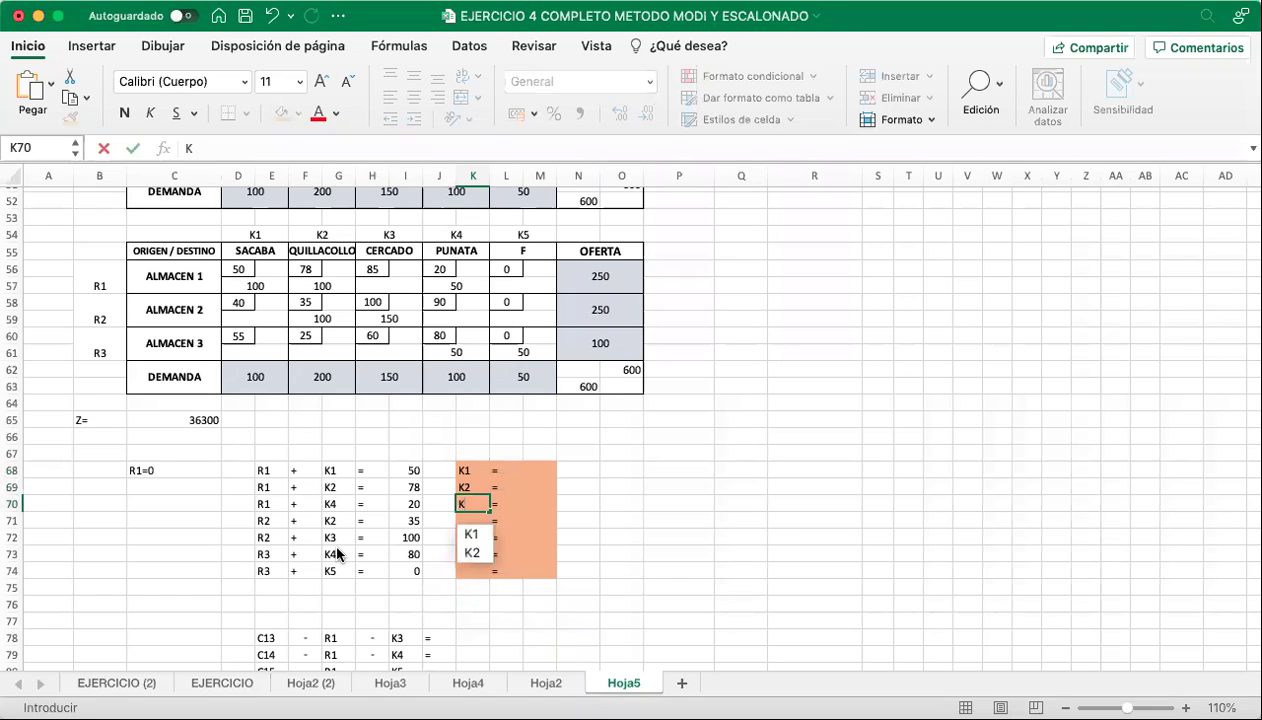
type("4")
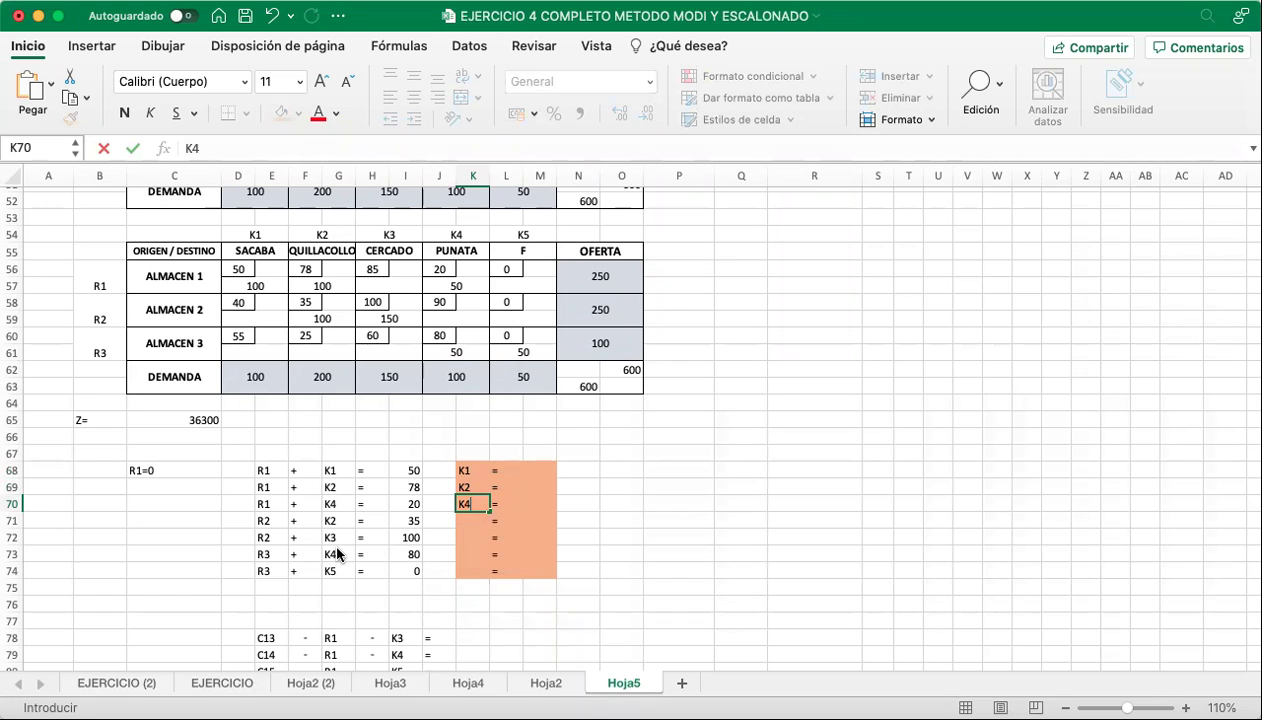
key("Return")
Enter the solved values 50, 78 and 20 for K1, K2 and K4 in M68:M70, taking R1 as 0.
key("Up")
key("Up")
key("Up")
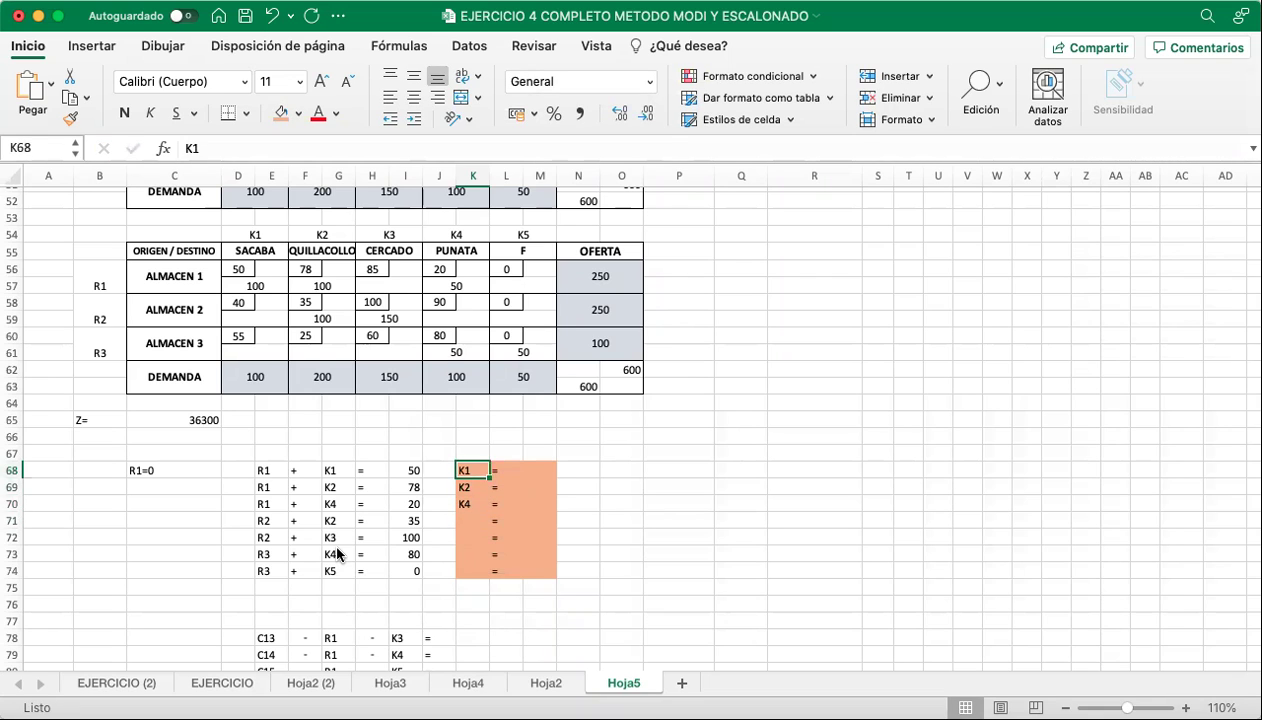
key("Right")
key("Right")
key("Left")
key("Right")
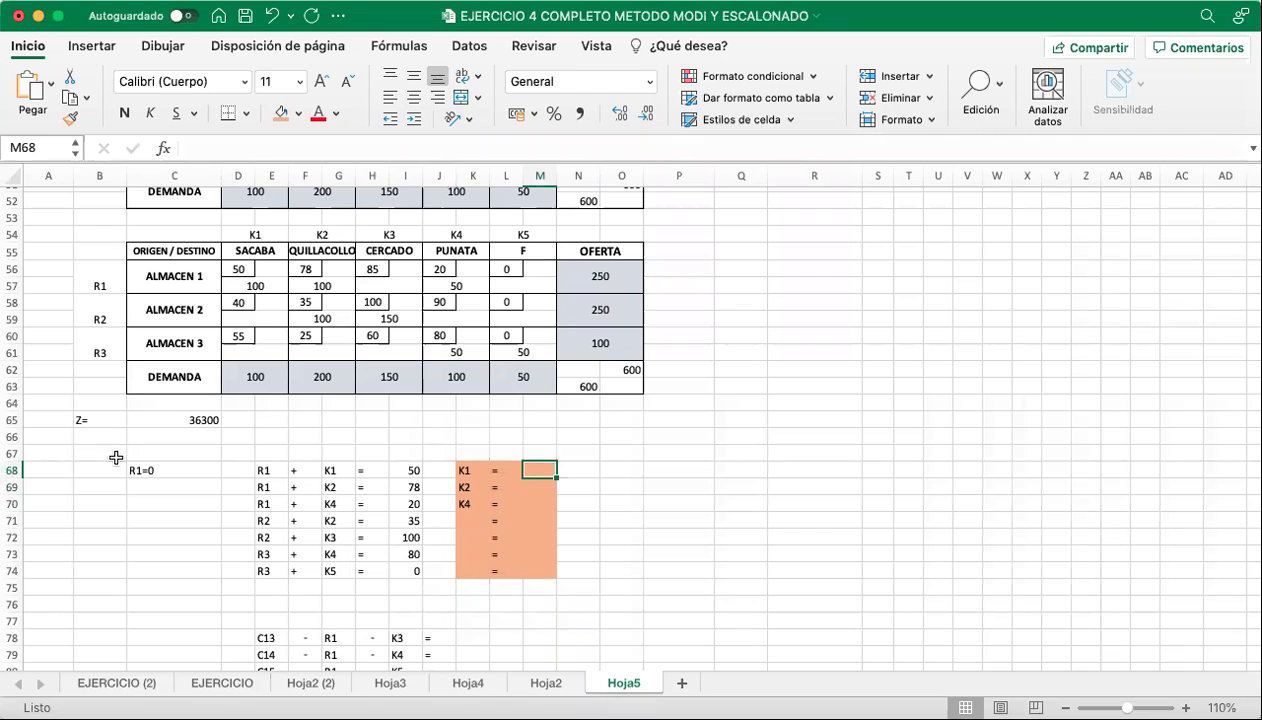
left_click(264, 468)
mouse_move(267, 492)
left_mouse_down()
mouse_move(264, 472)
mouse_move(265, 505)
left_mouse_up()
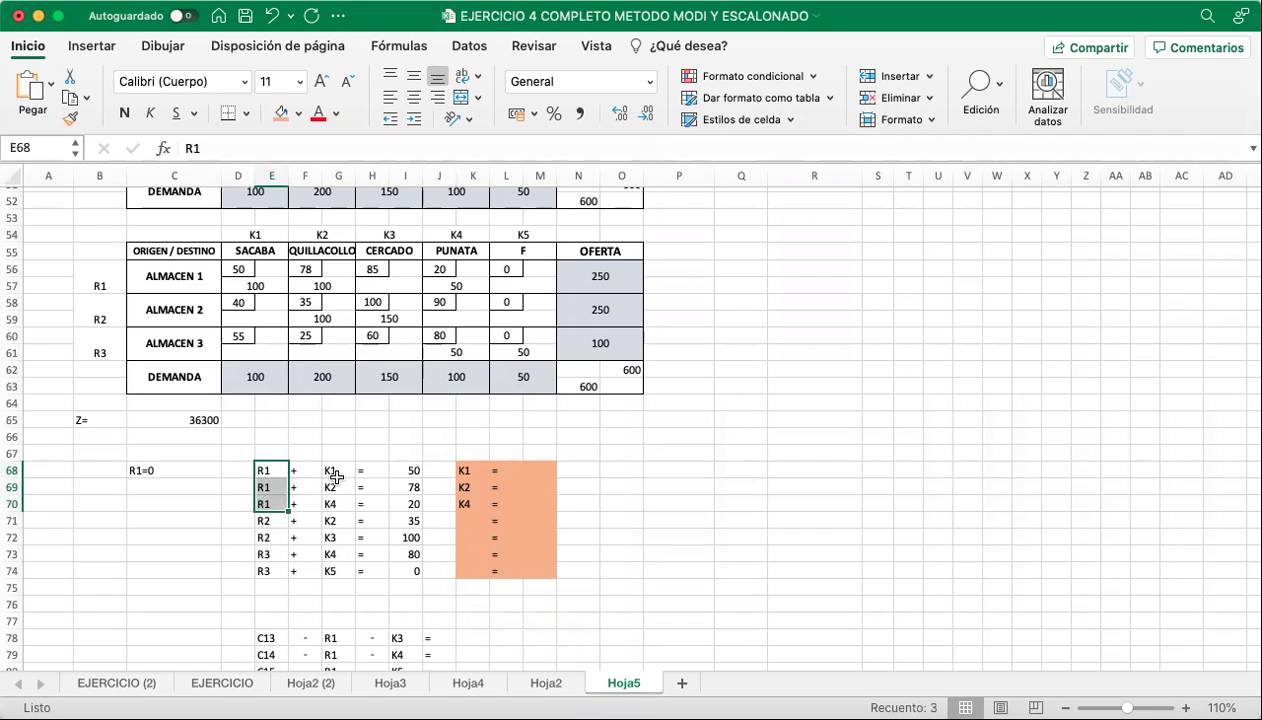
left_click(510, 468)
left_click(538, 468)
type("50")
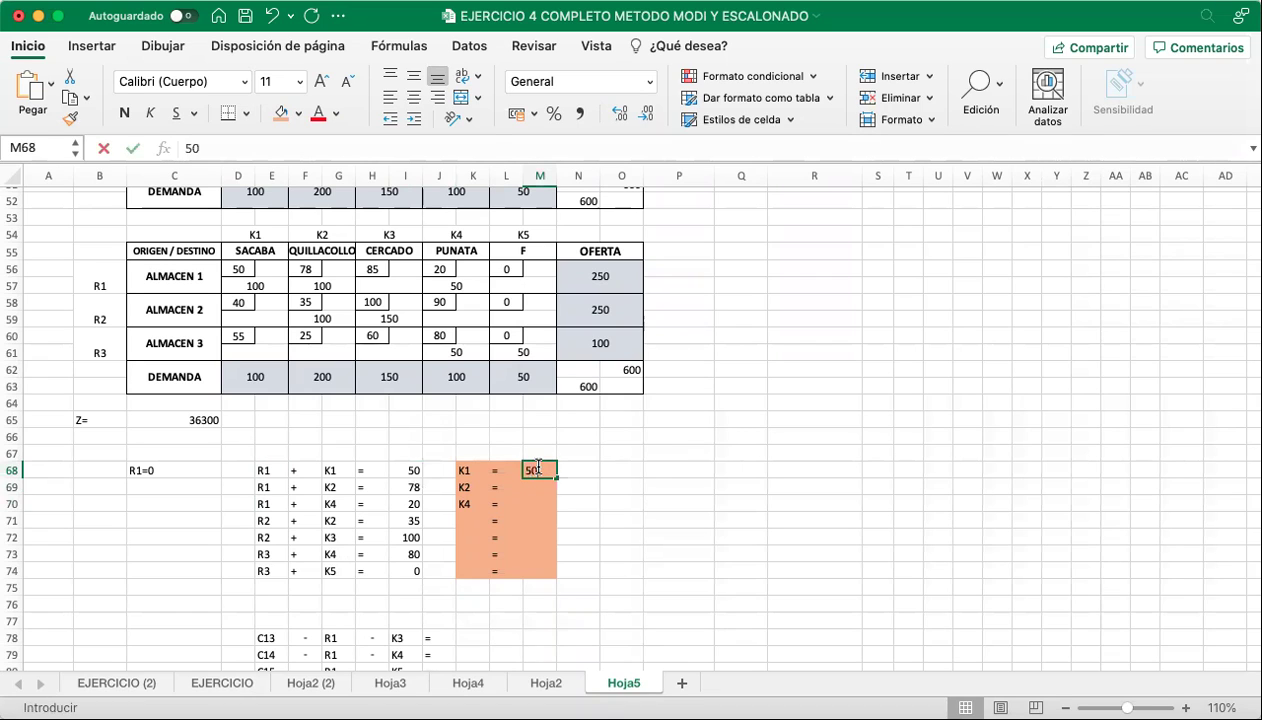
key("Return")
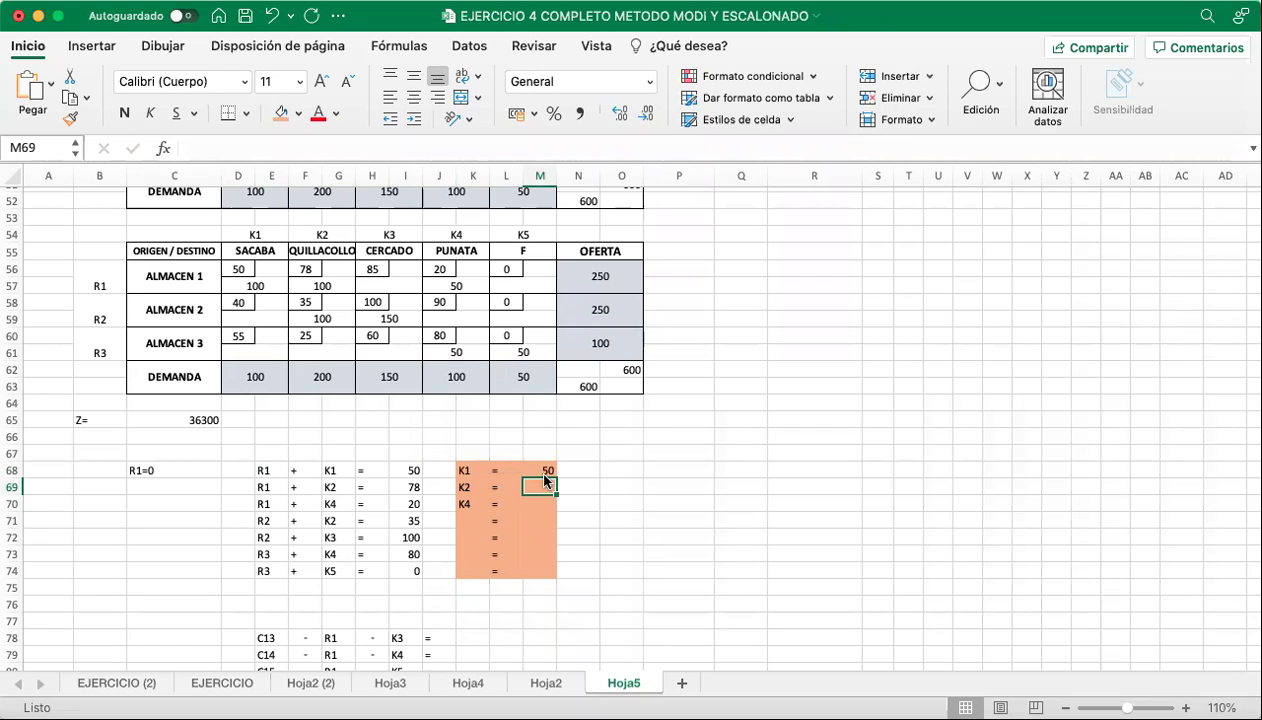
type("78")
key("Return")
type("20")
key("Return")
Solve the R2 + K2 equation in row 71 and record the solution as R2 = -43.
key("Left")
key("Left")
key("Left")
key("Left")
key("Left")
key("Left")
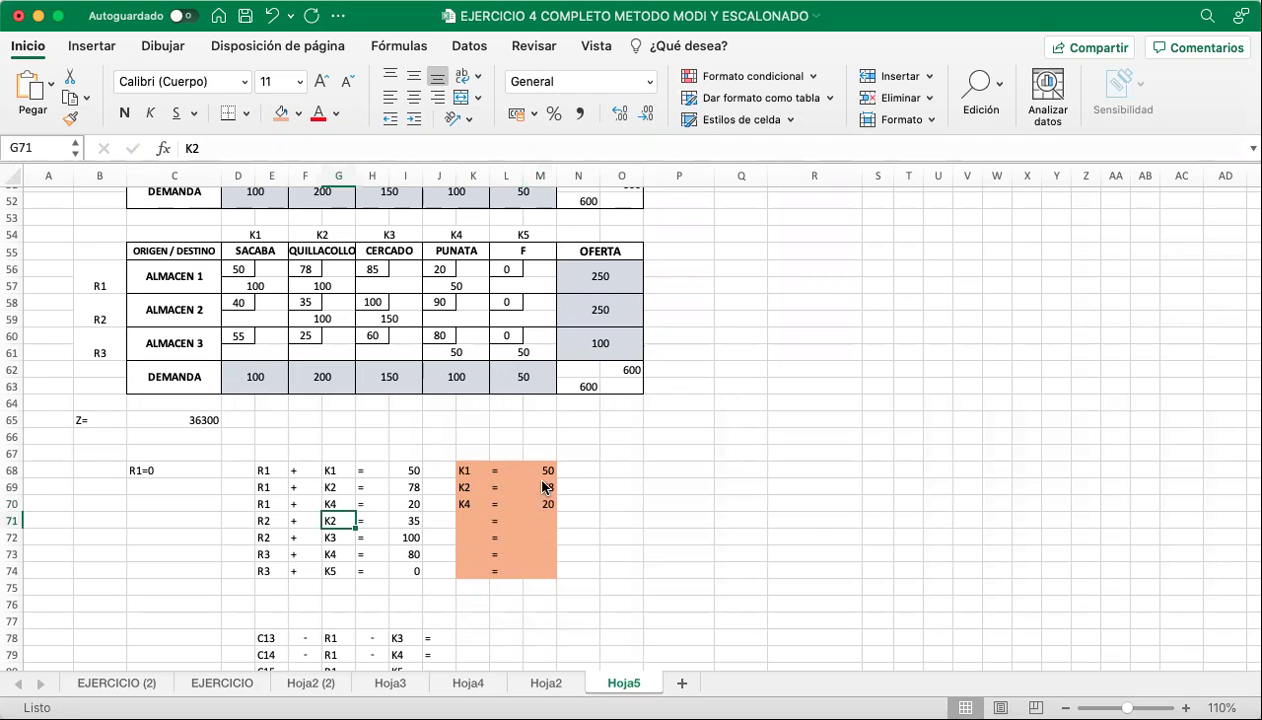
key("Left")
key("Left")
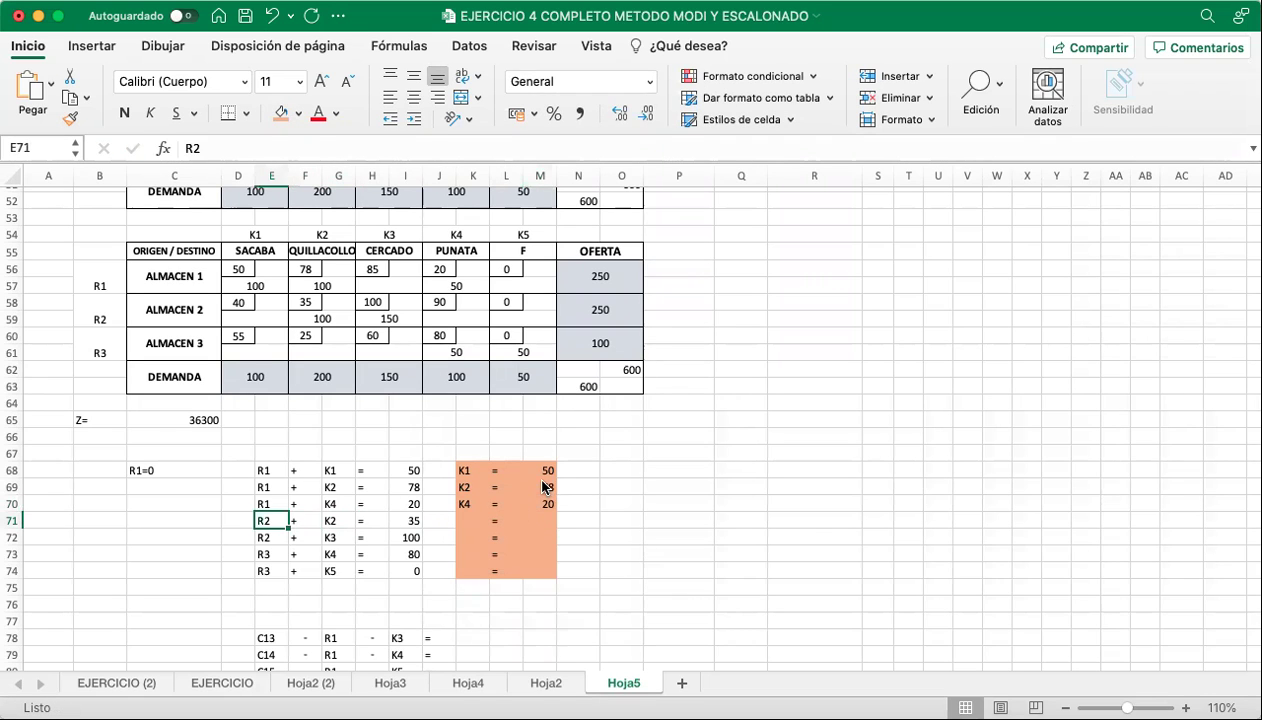
key("Right")
key("Right")
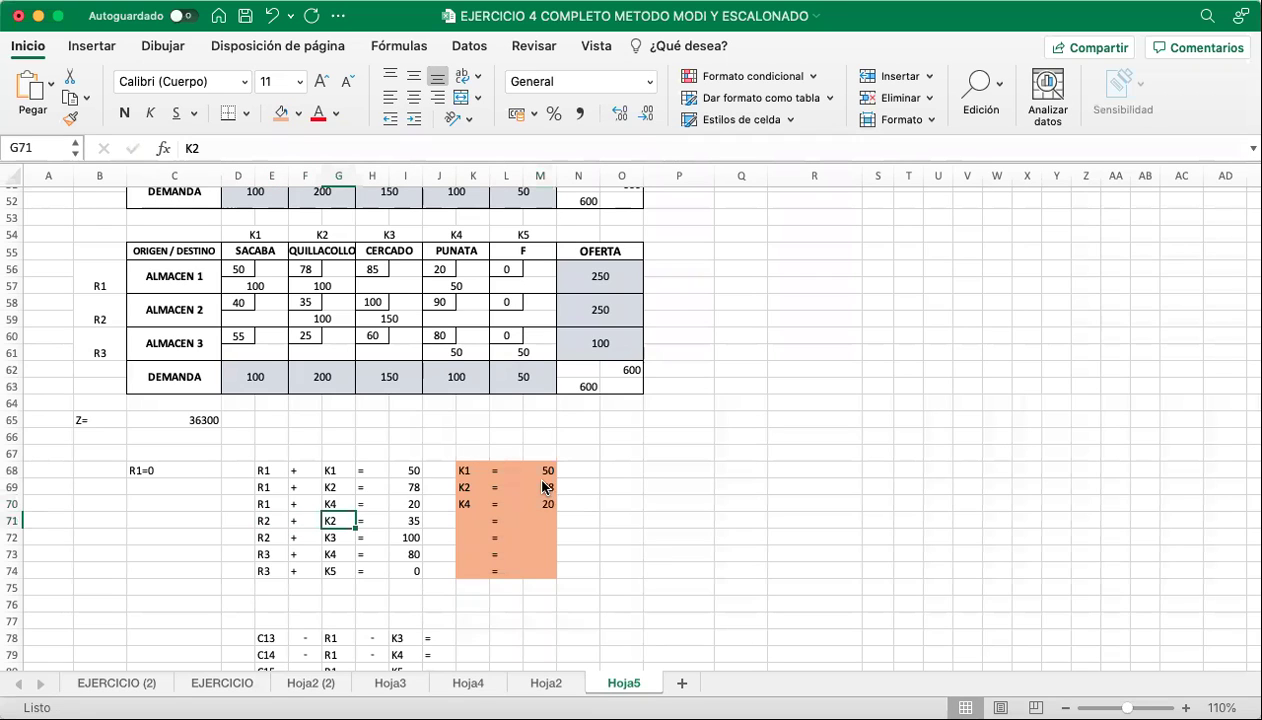
left_click(475, 522)
type("R2")
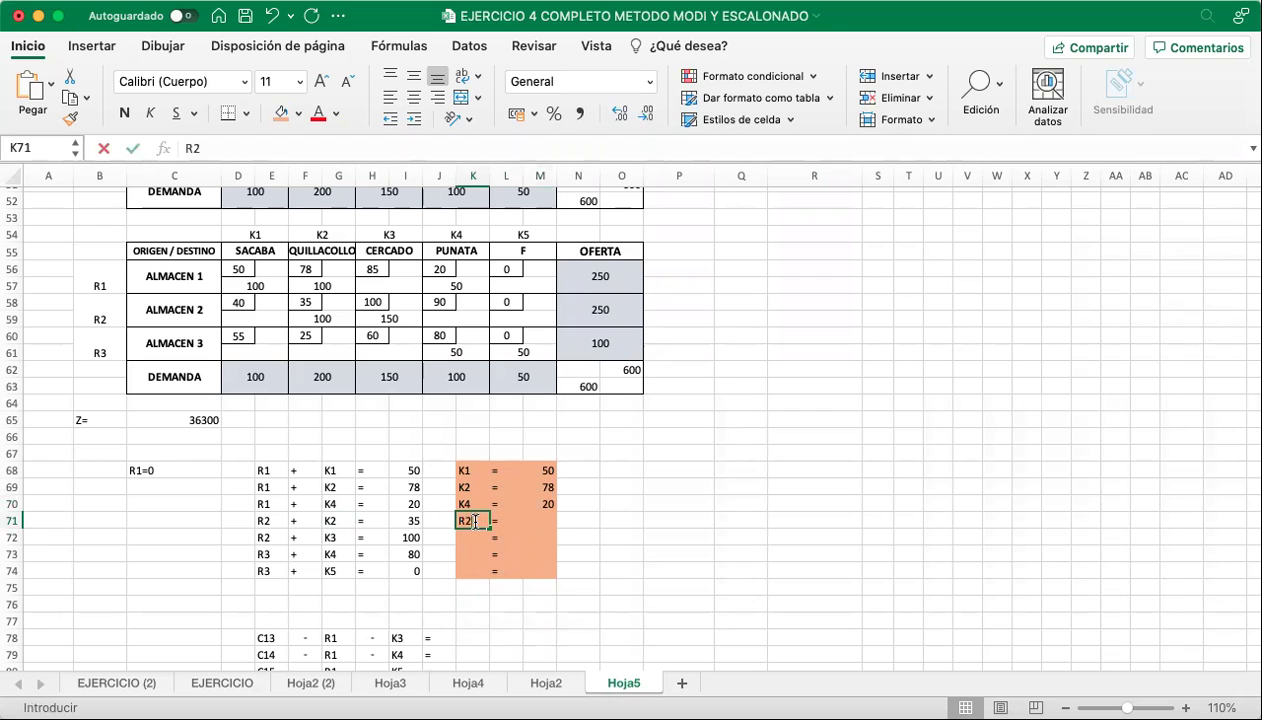
key("Right")
key("Right")
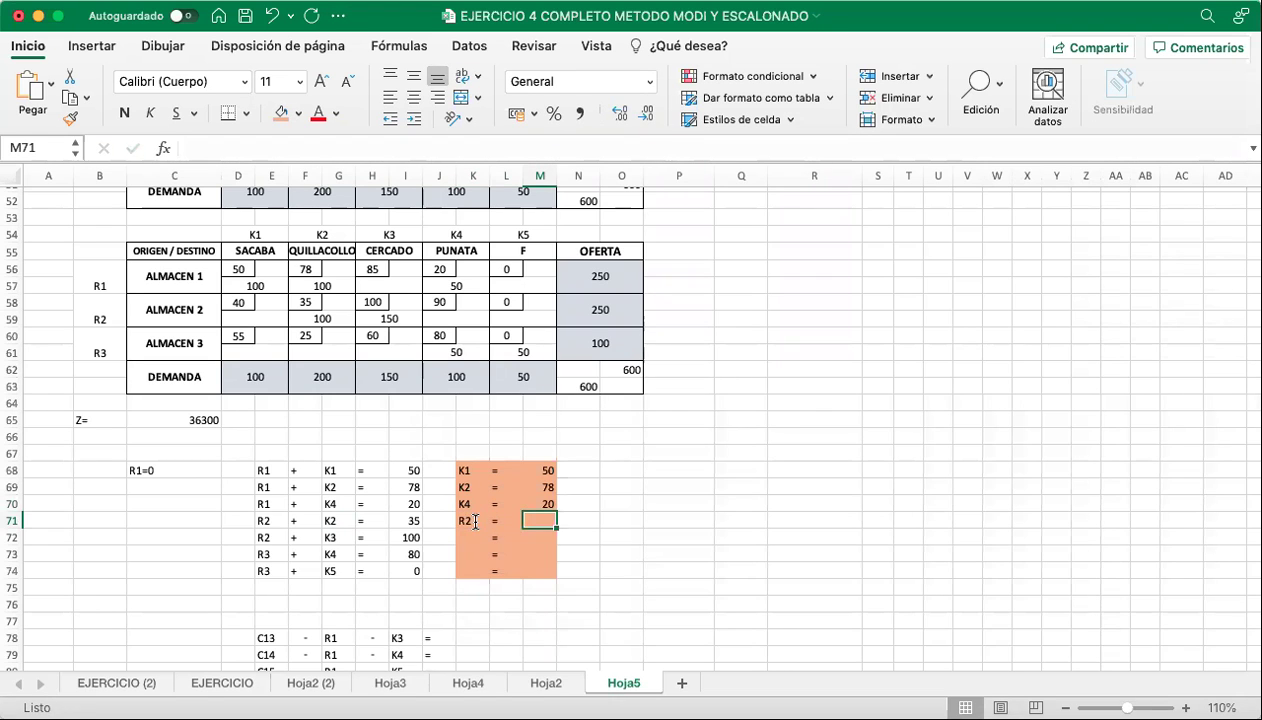
left_click(340, 521)
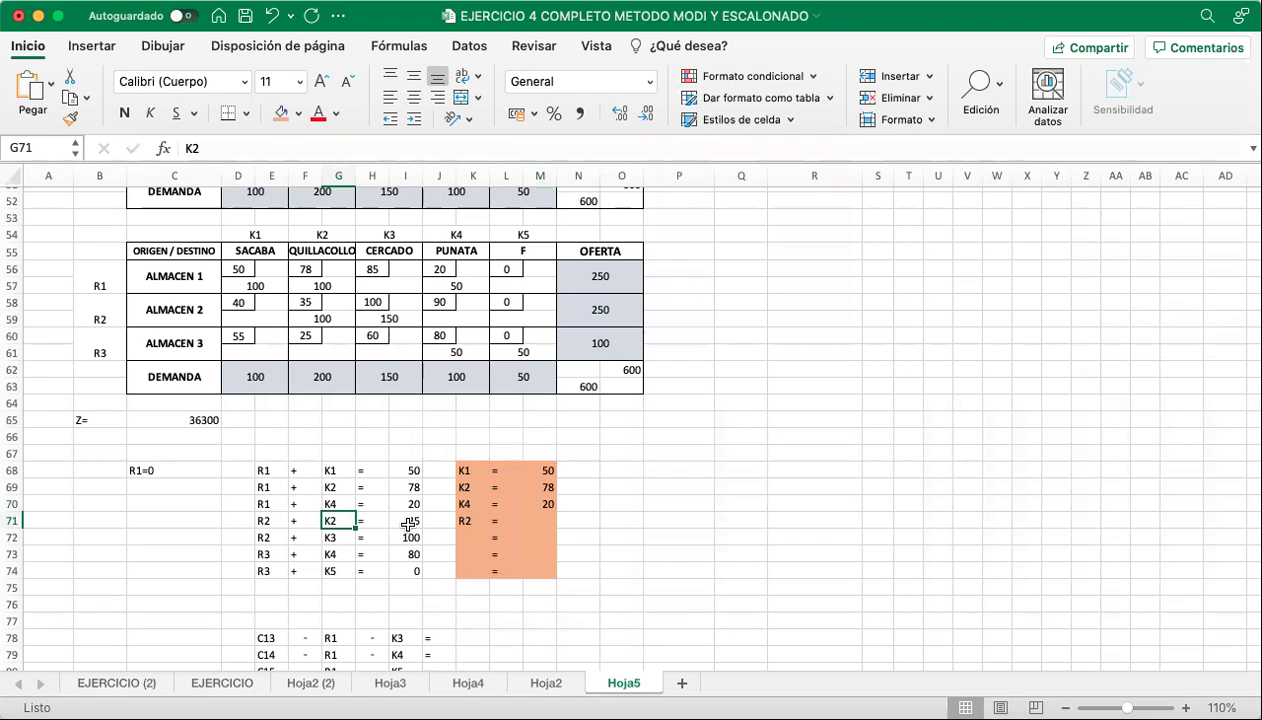
left_click(538, 519)
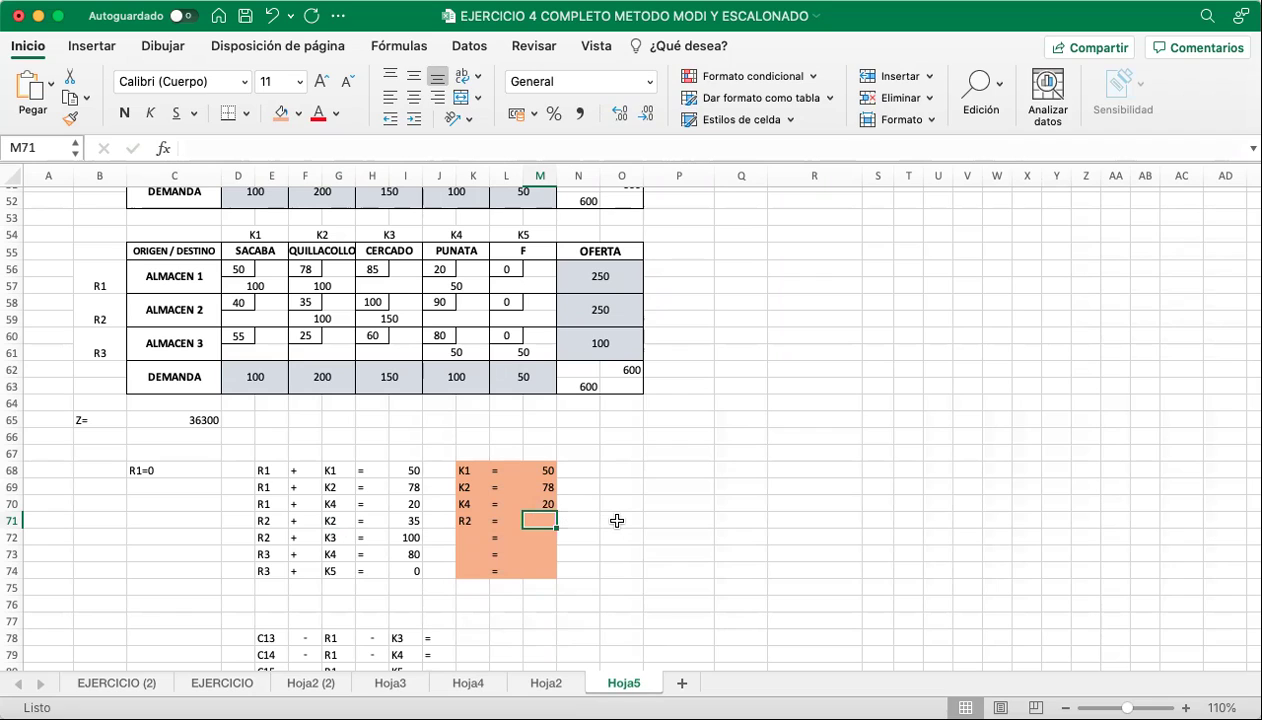
type("-43")
key("Return")
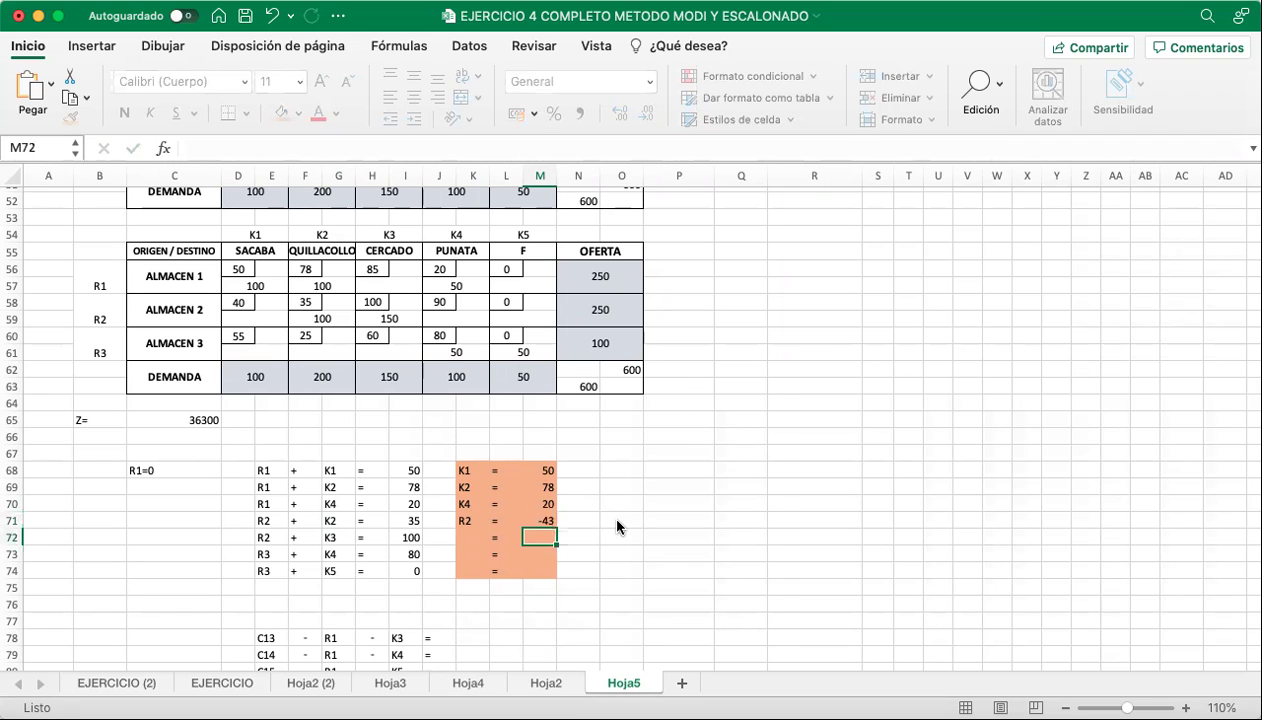
Solve the R2 + K3 equation in row 72 and record the solution as K3 = 143.
key("Left")
key("Left")
key("Left")
key("Left")
key("Left")
key("Left")
key("Left")
key("Left")
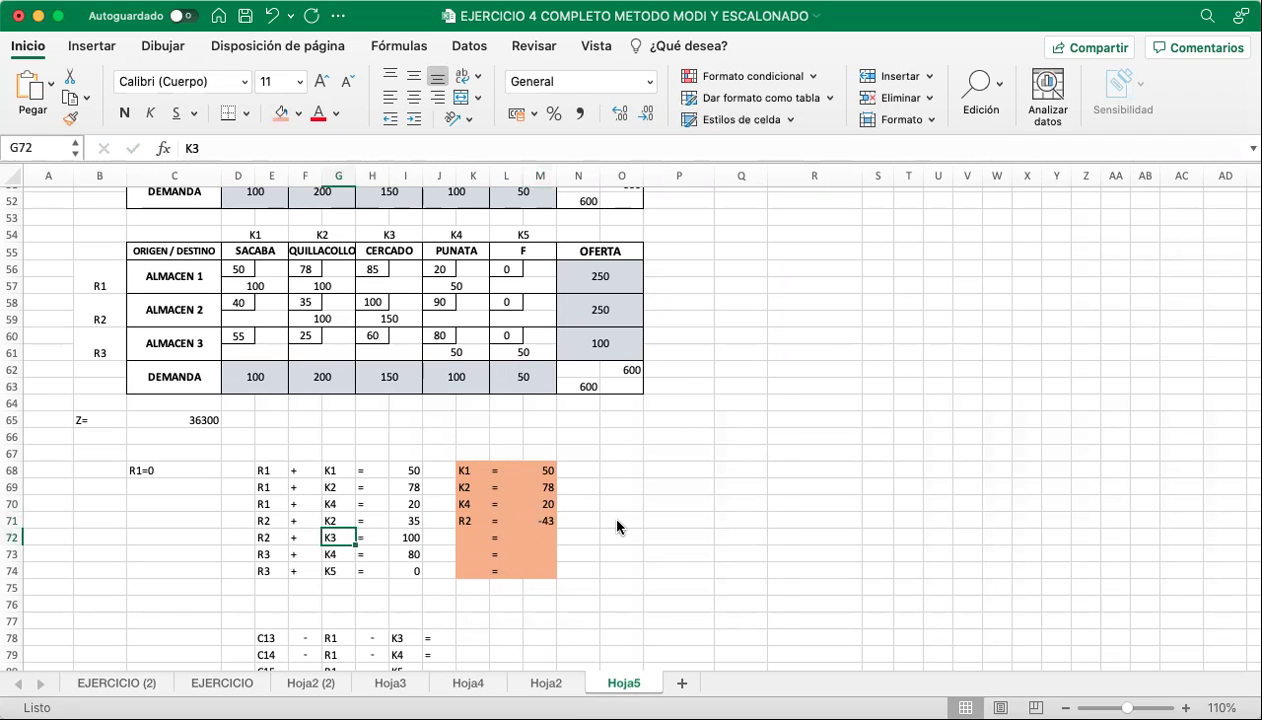
key("Right")
key("Right")
key("Left")
key("Left")
key("Right")
key("Right")
key("Right")
key("Right")
key("Right")
key("Right")
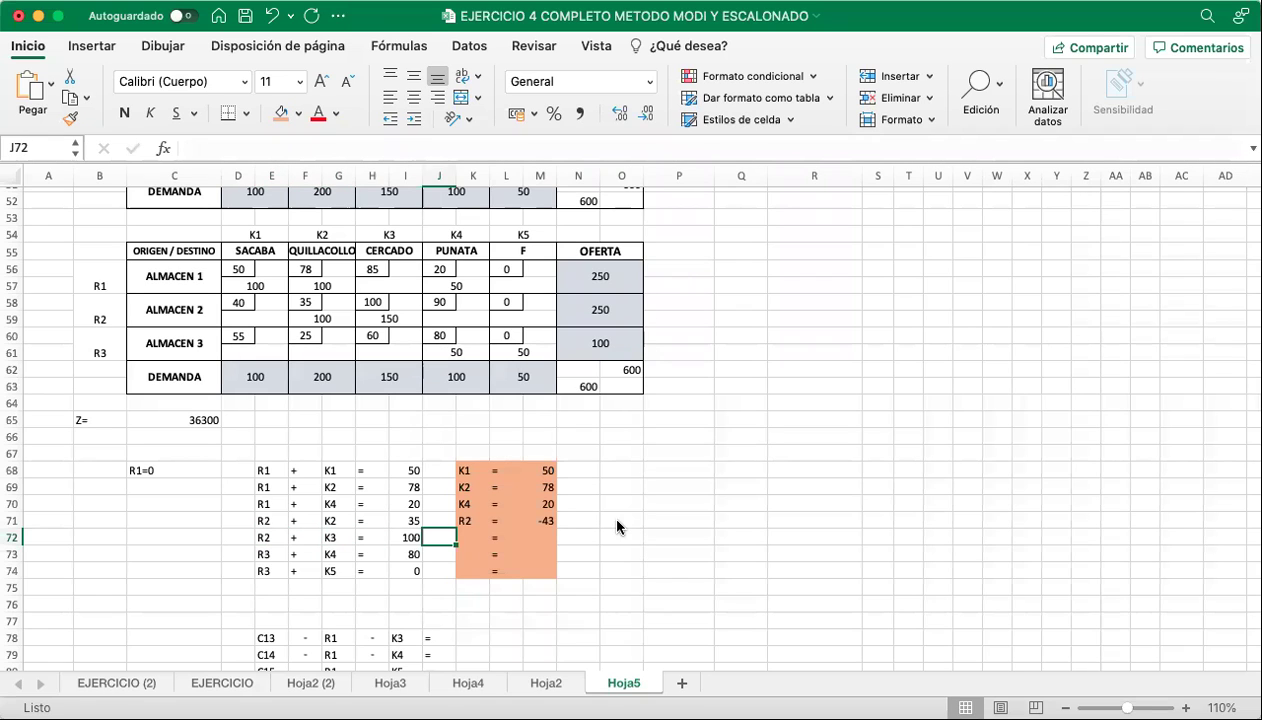
type("K3")
key("Return")
key("Up")
key("Left")
key("Left")
key("Left")
key("Left")
key("Left")
key("Left")
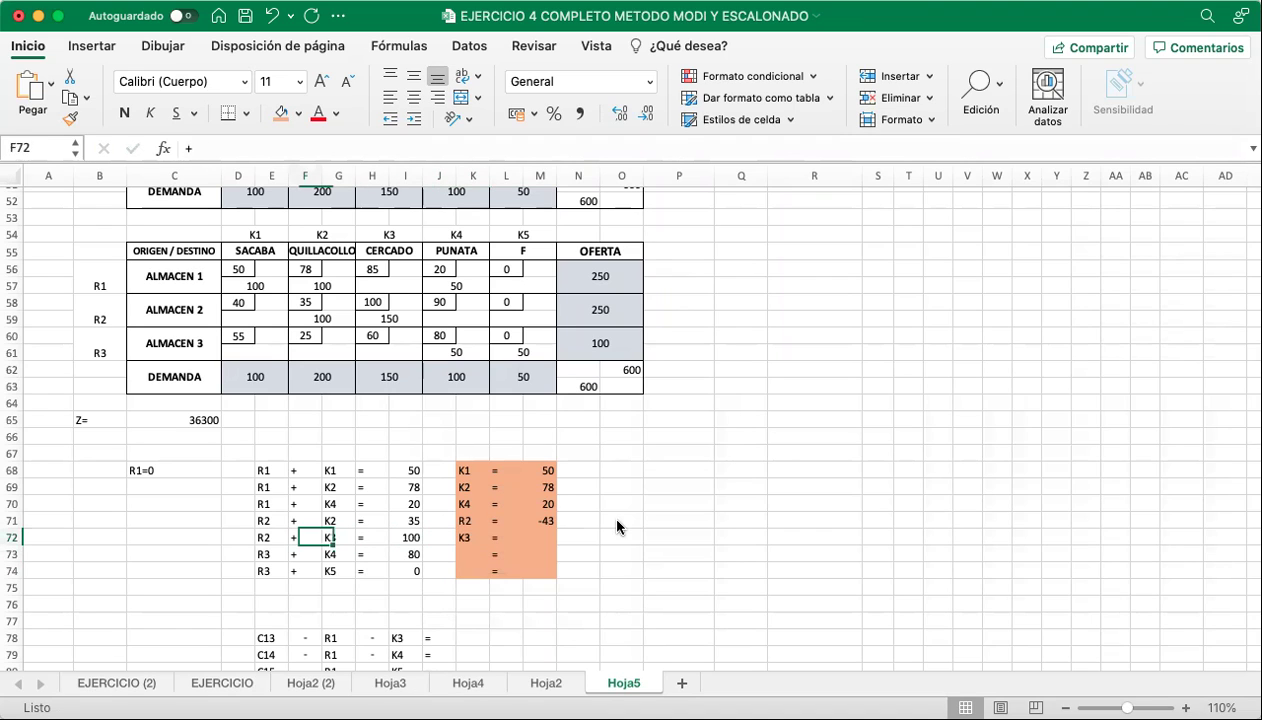
key("Right")
key("Right")
key("Right")
key("Right")
key("Right")
key("Right")
key("Right")
key("Right")
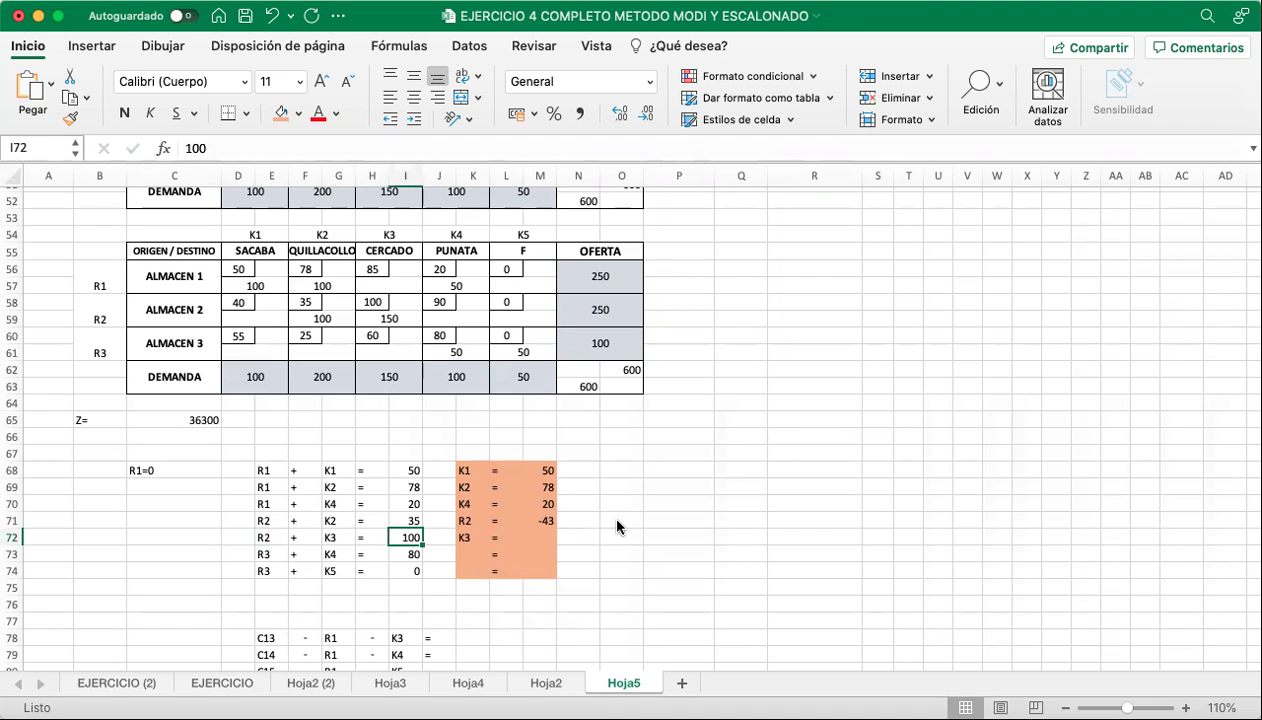
type("143")
key("Return")
Solve the R3 + K4 equation in row 73 and record the solution as R3 = 60.
key("Left")
key("Left")
key("Left")
key("Left")
key("Left")
key("Left")
key("Left")
key("Left")
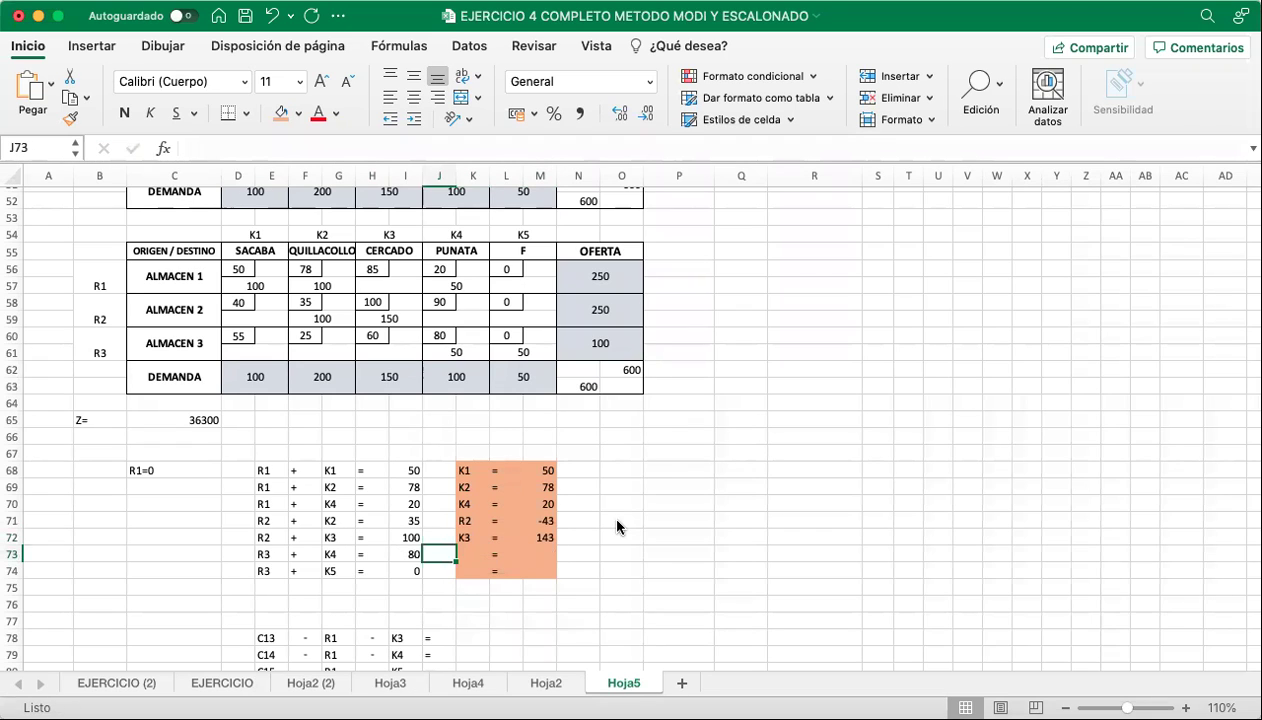
key("Right")
key("Right")
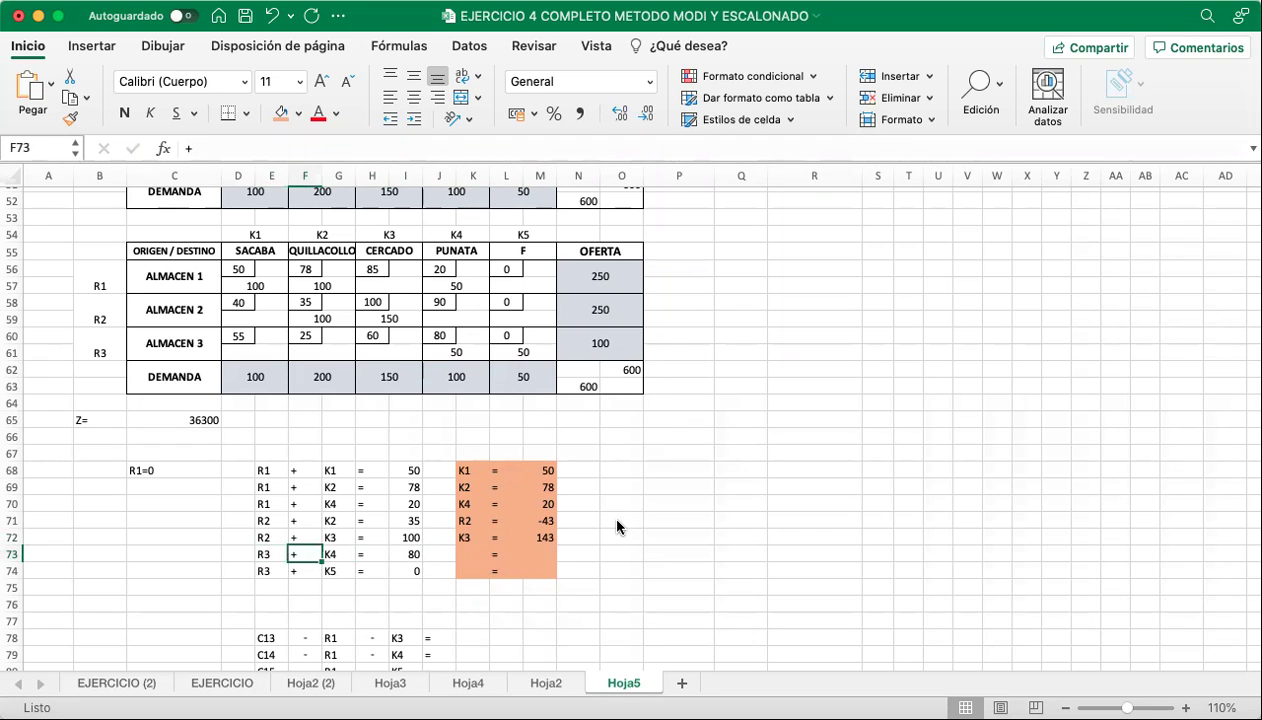
key("Right")
key("Right")
key("Right")
key("Right")
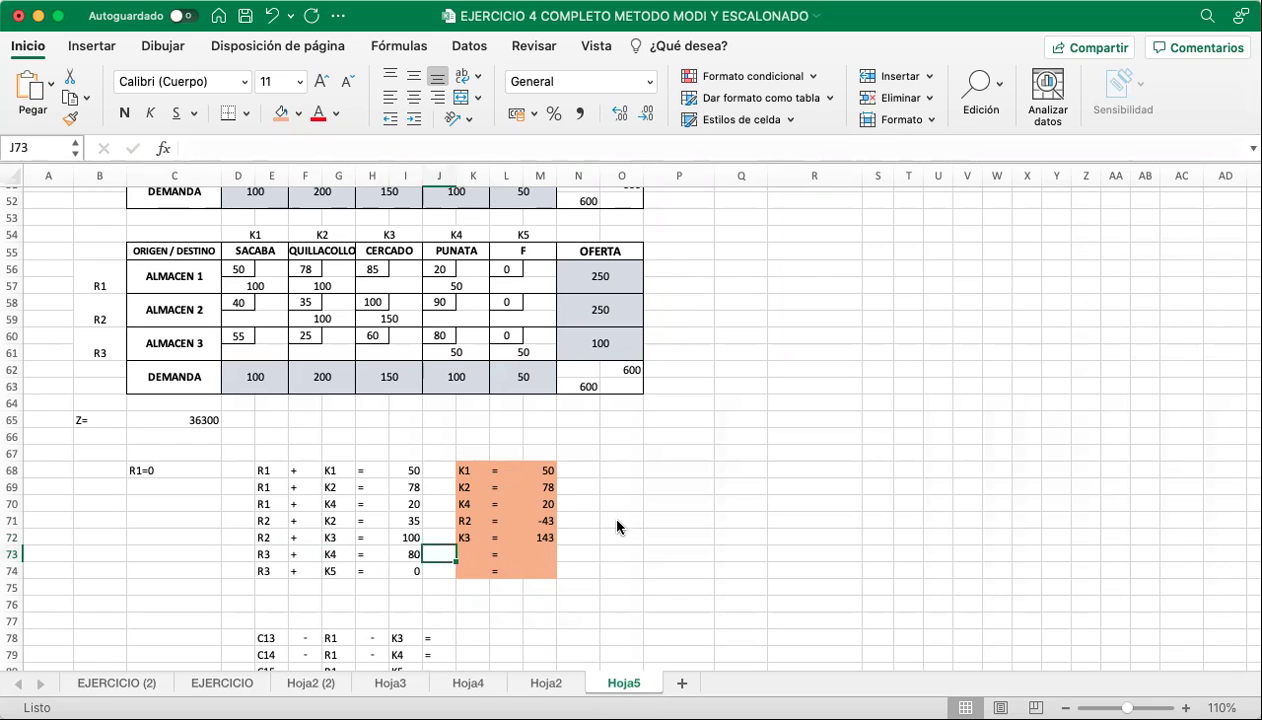
type("R3")
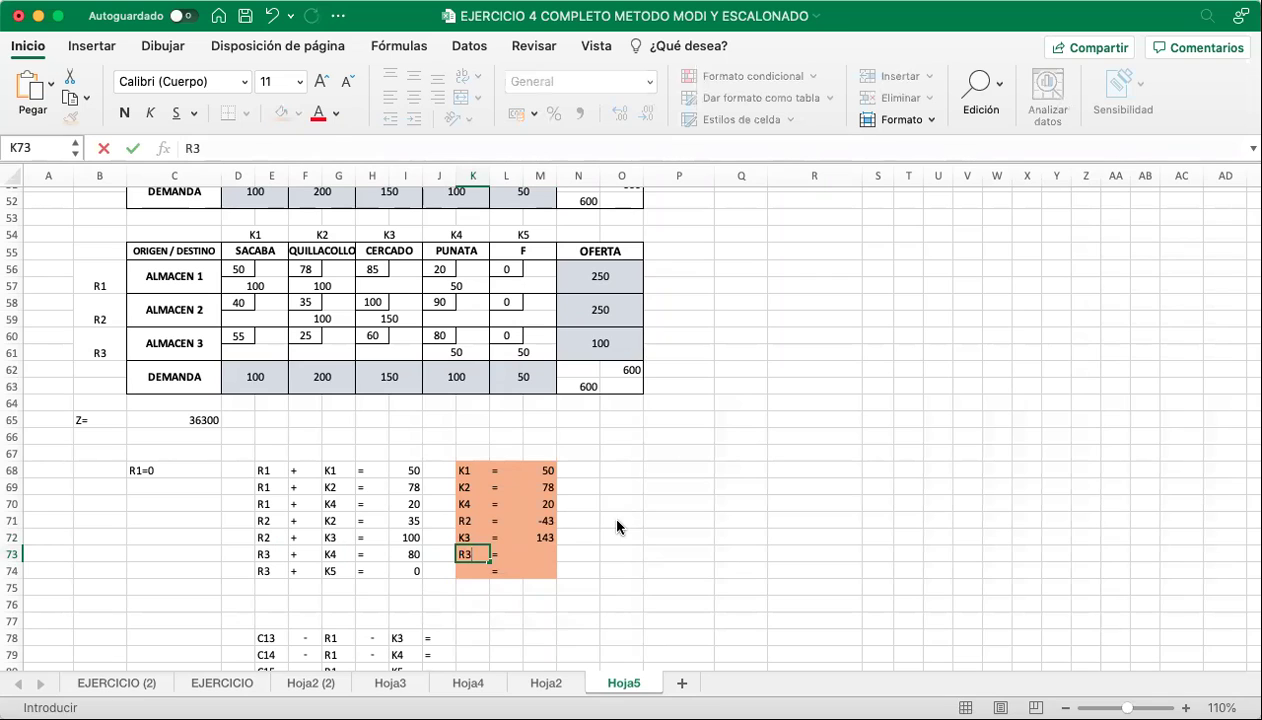
key("Return")
key("Up")
key("Left")
key("Left")
key("Left")
key("Left")
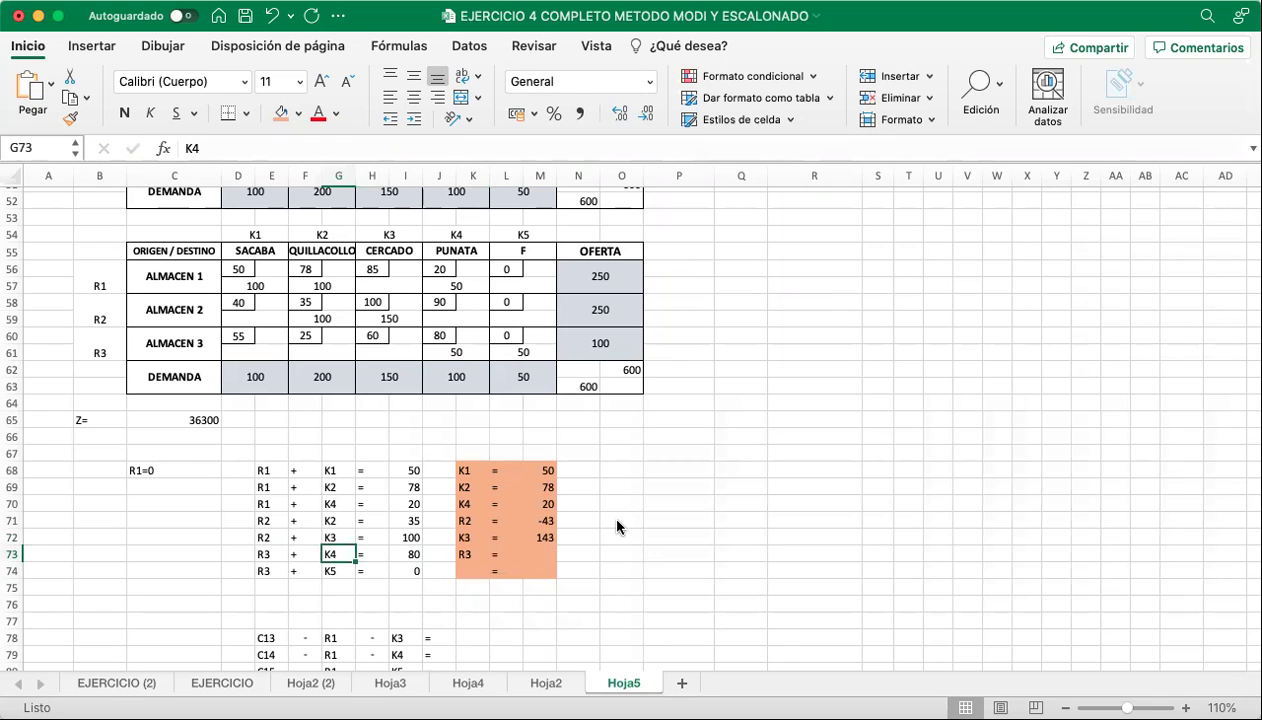
key("Right")
key("Right")
key("Right")
key("Right")
key("Right")
key("Right")
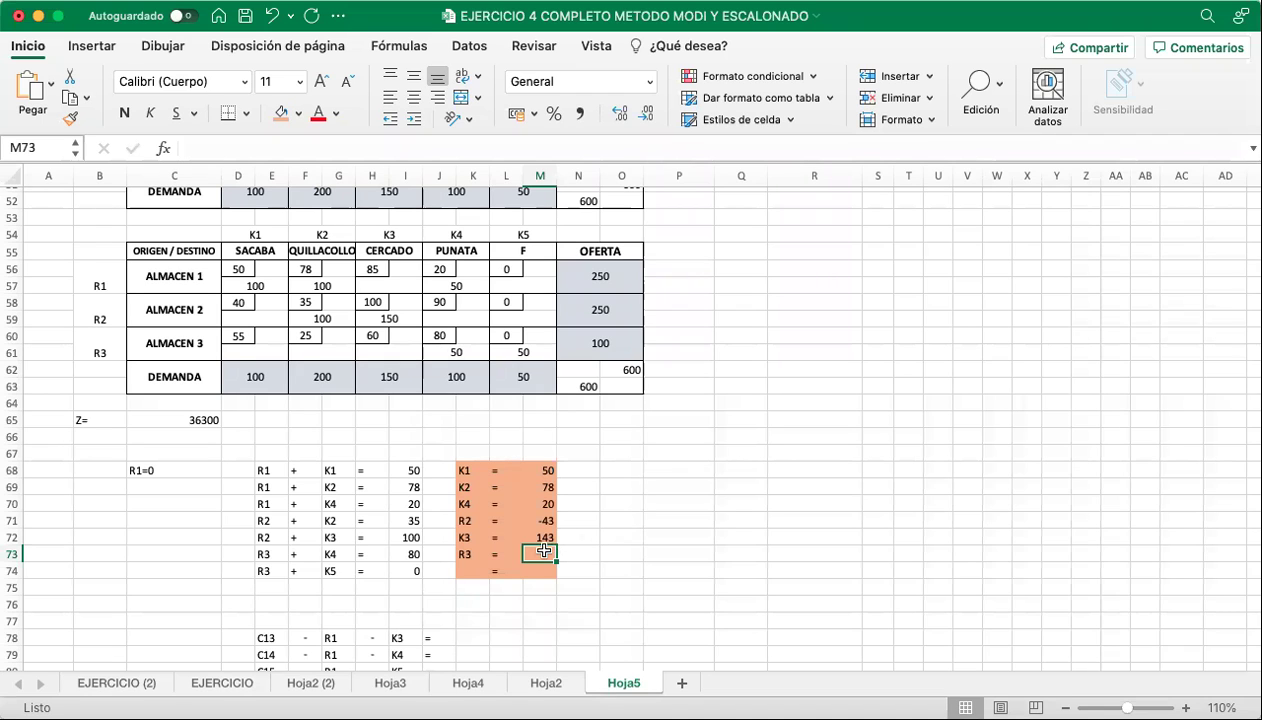
type("60")
key("Return")
Solve the R3 + K5 equation in row 74 and record the solution as K5 = -60.
key("Left")
key("Left")
key("Left")
key("Left")
key("Left")
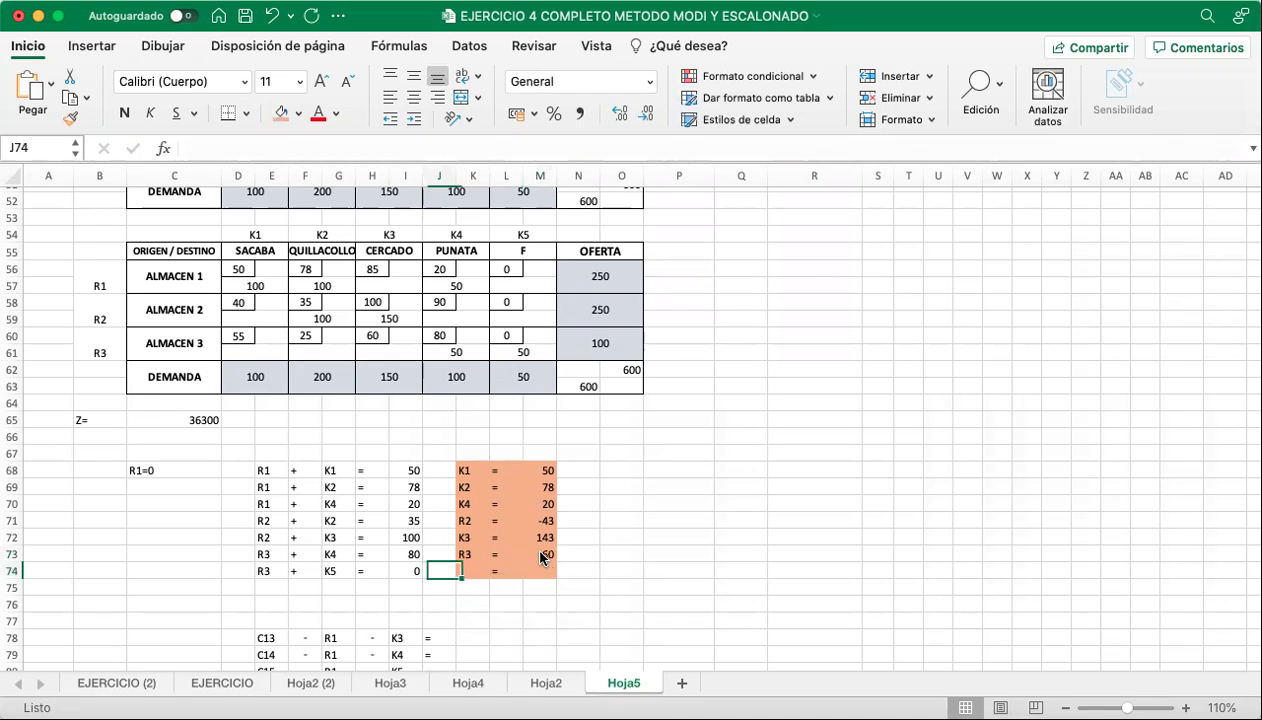
key("Left")
key("Left")
key("Left")
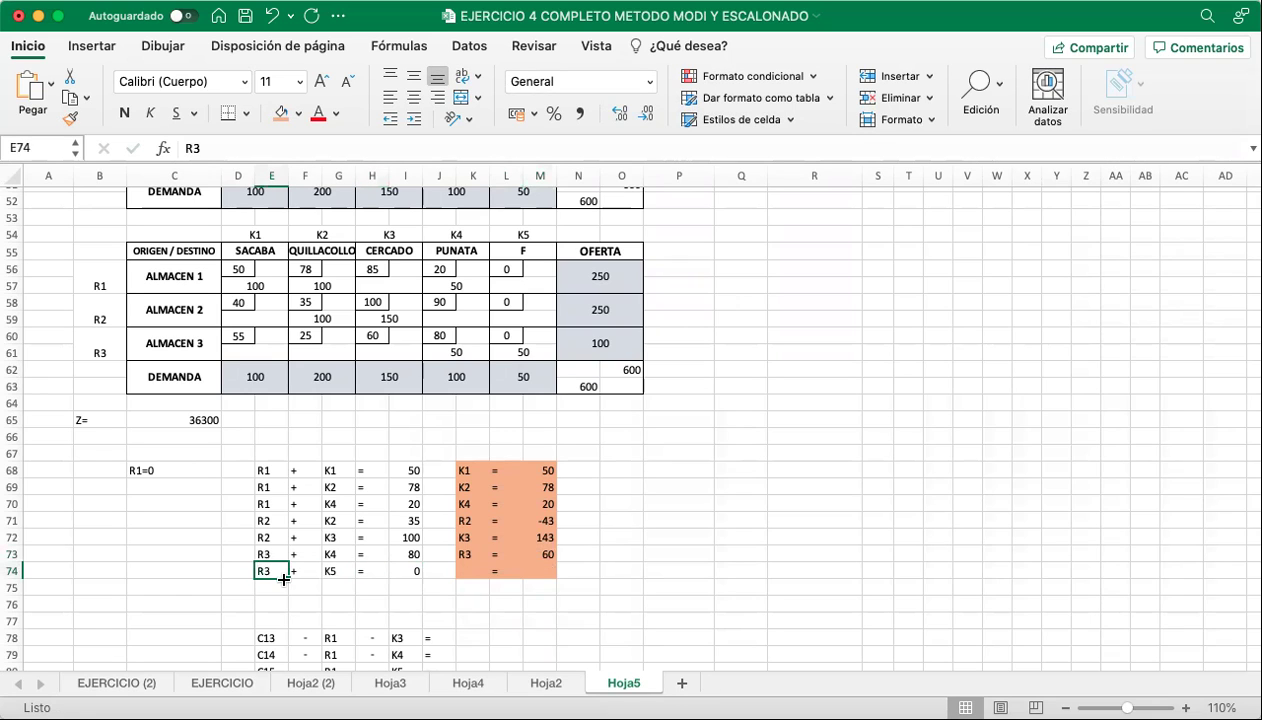
left_click(468, 568)
type("K5")
key("Return")
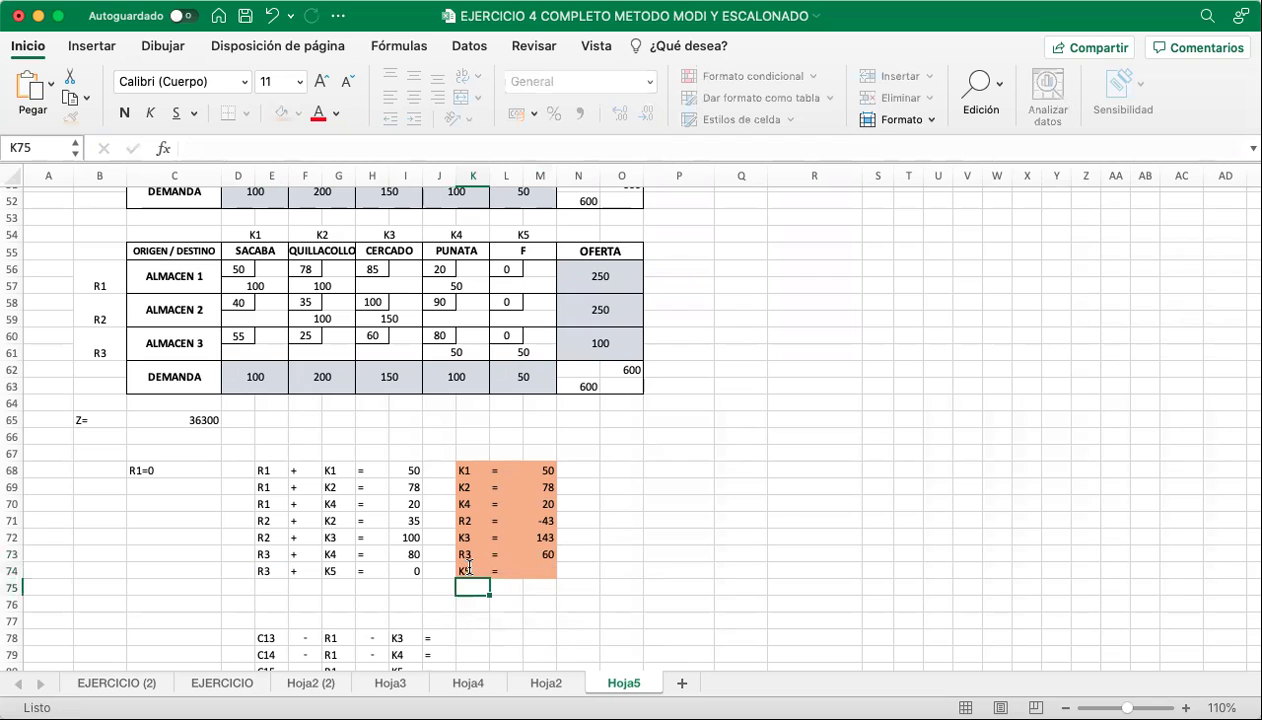
key("Up")
key("Left")
key("Left")
key("Left")
key("Left")
key("Left")
key("Left")
key("Right")
key("Right")
key("Right")
key("Right")
key("Right")
key("Right")
key("Right")
key("Right")
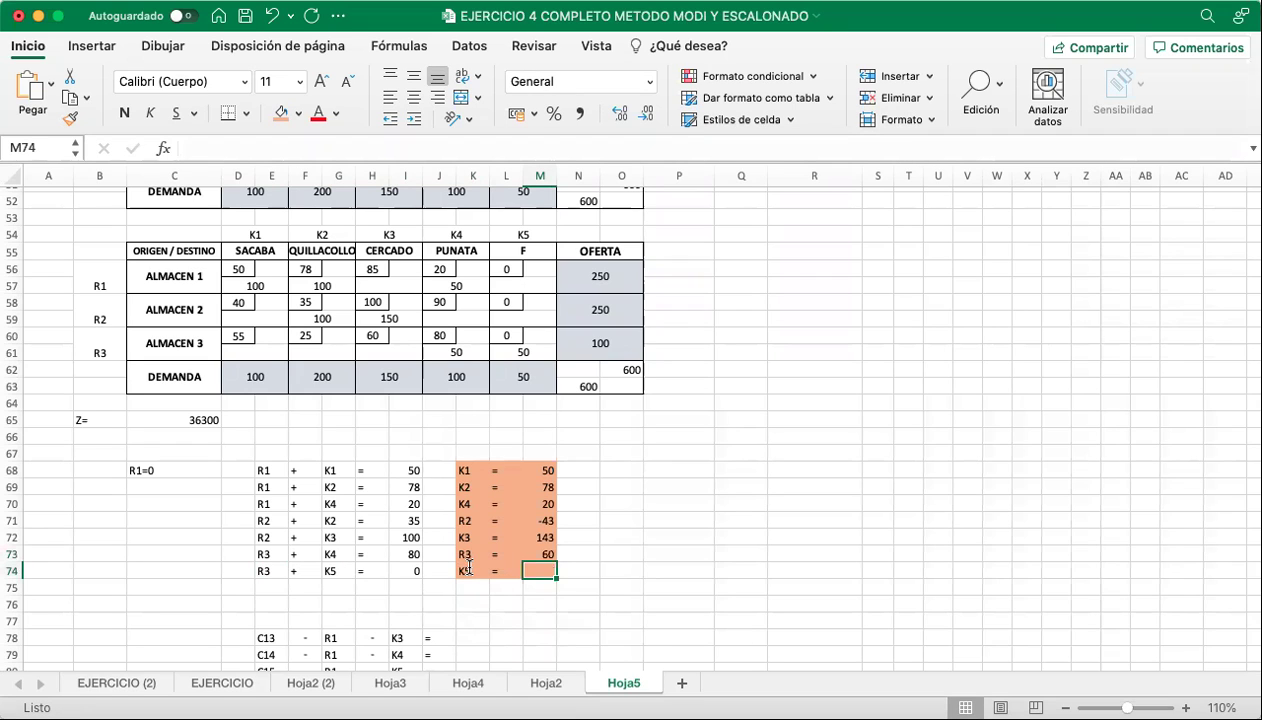
type("-")
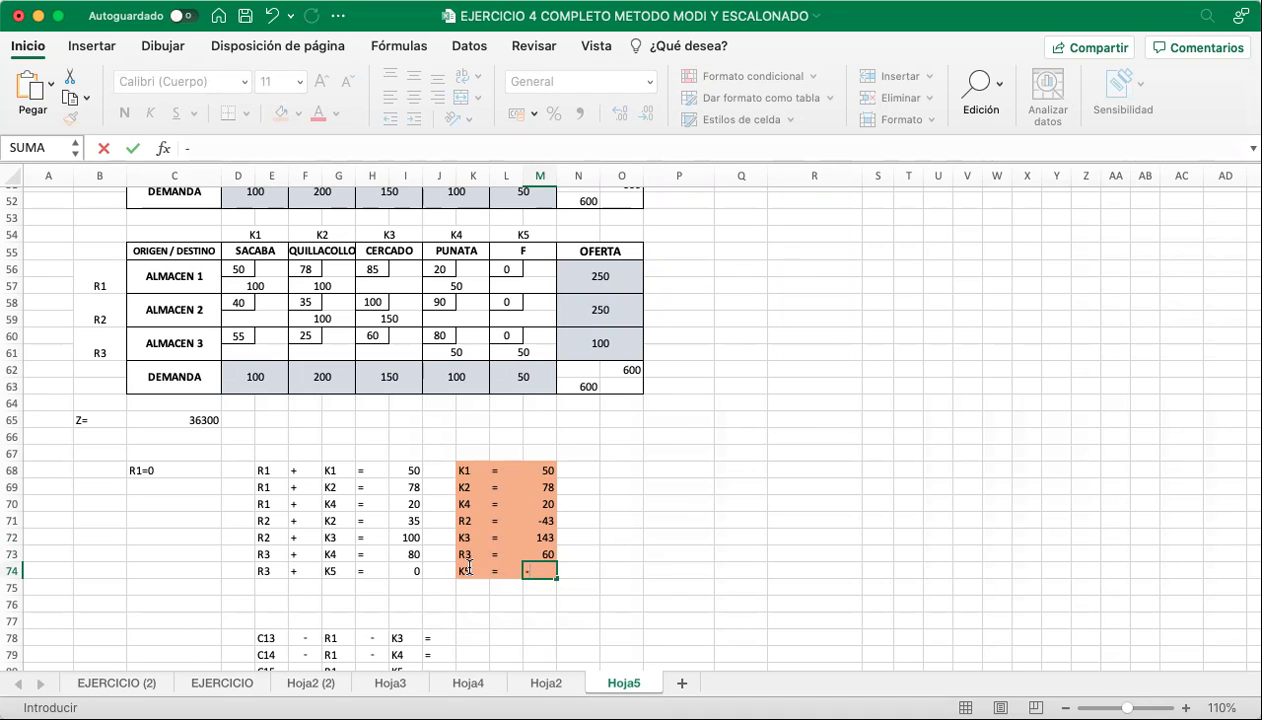
type("60")
key("Return")
scroll(471, 570, "down", 4)
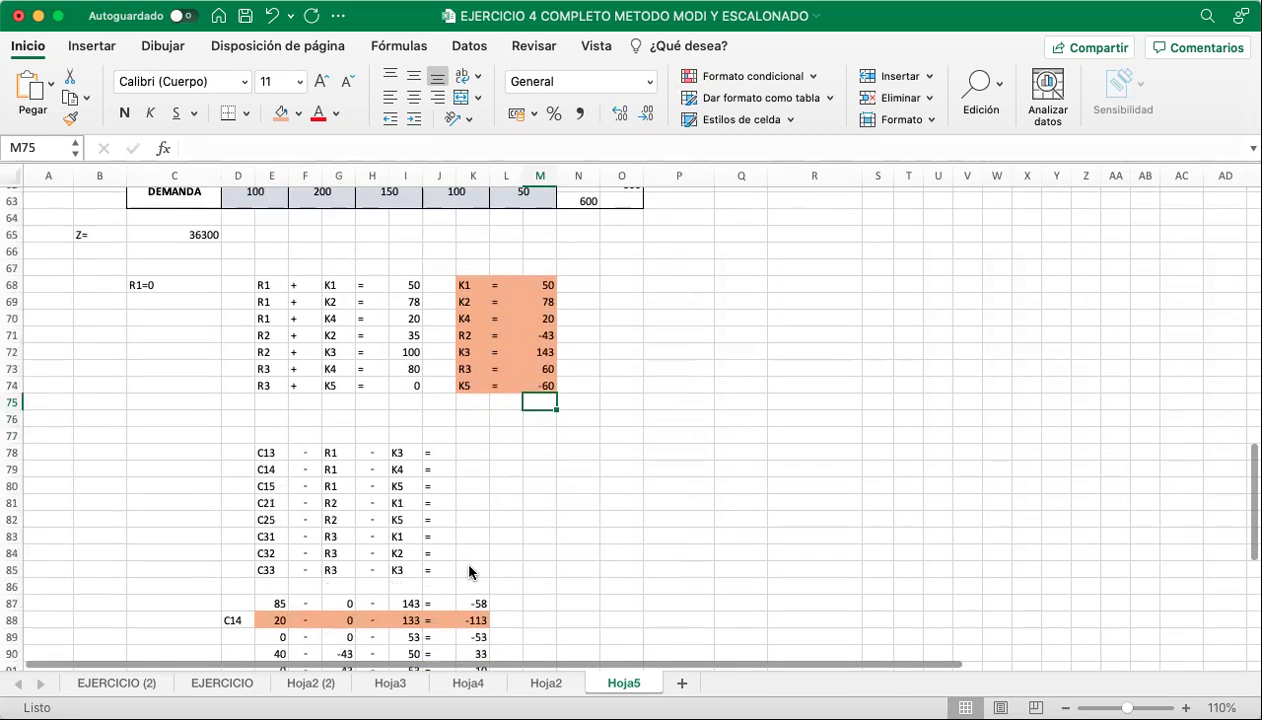
scroll(471, 572, "up", 3)
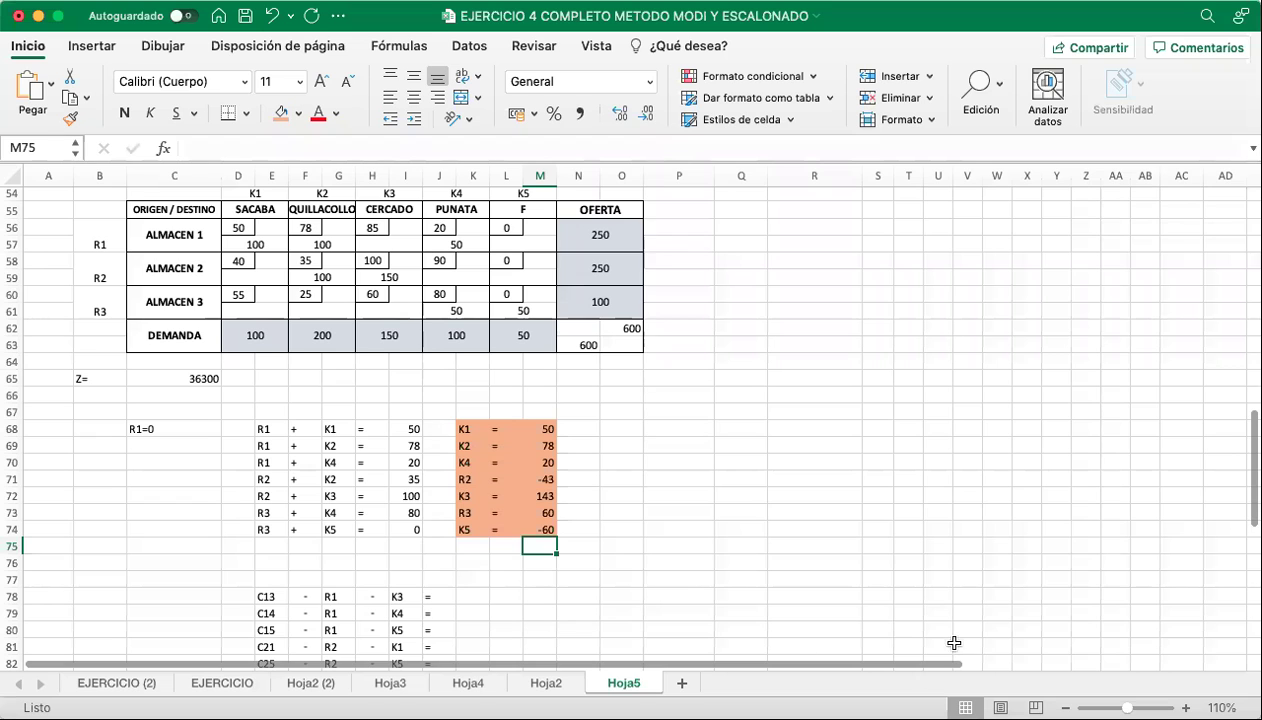
Clear the previous iteration's C, R and K labels from E78:E85, G78:G85 and I78:I85.
scroll(760, 520, "down", 2)
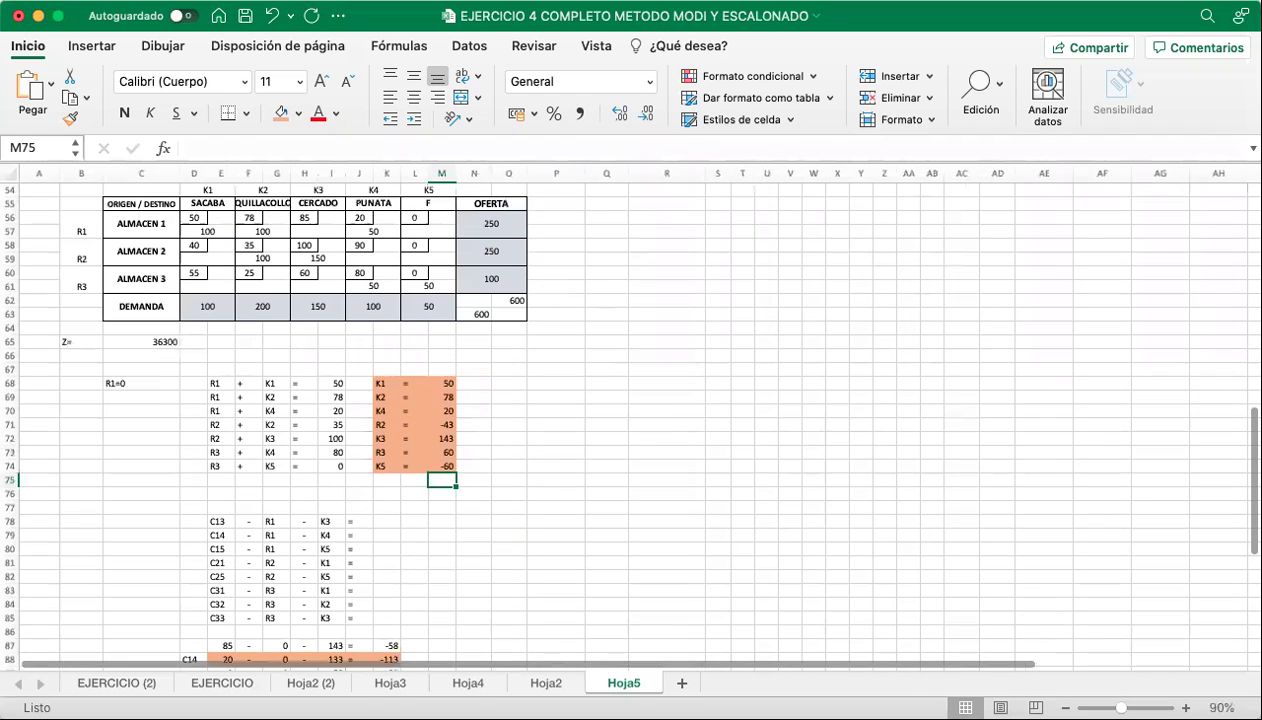
left_click_drag(216, 521, 224, 612)
key("Delete")
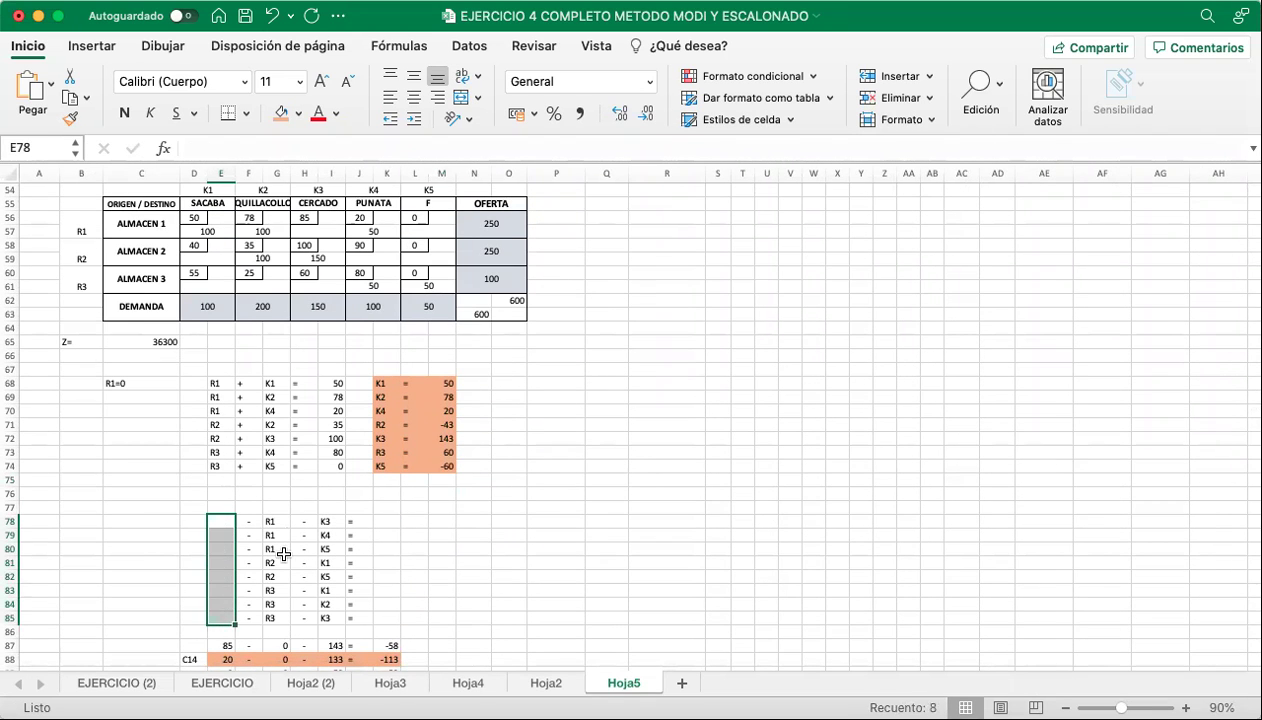
left_click_drag(270, 521, 282, 614)
key("Delete")
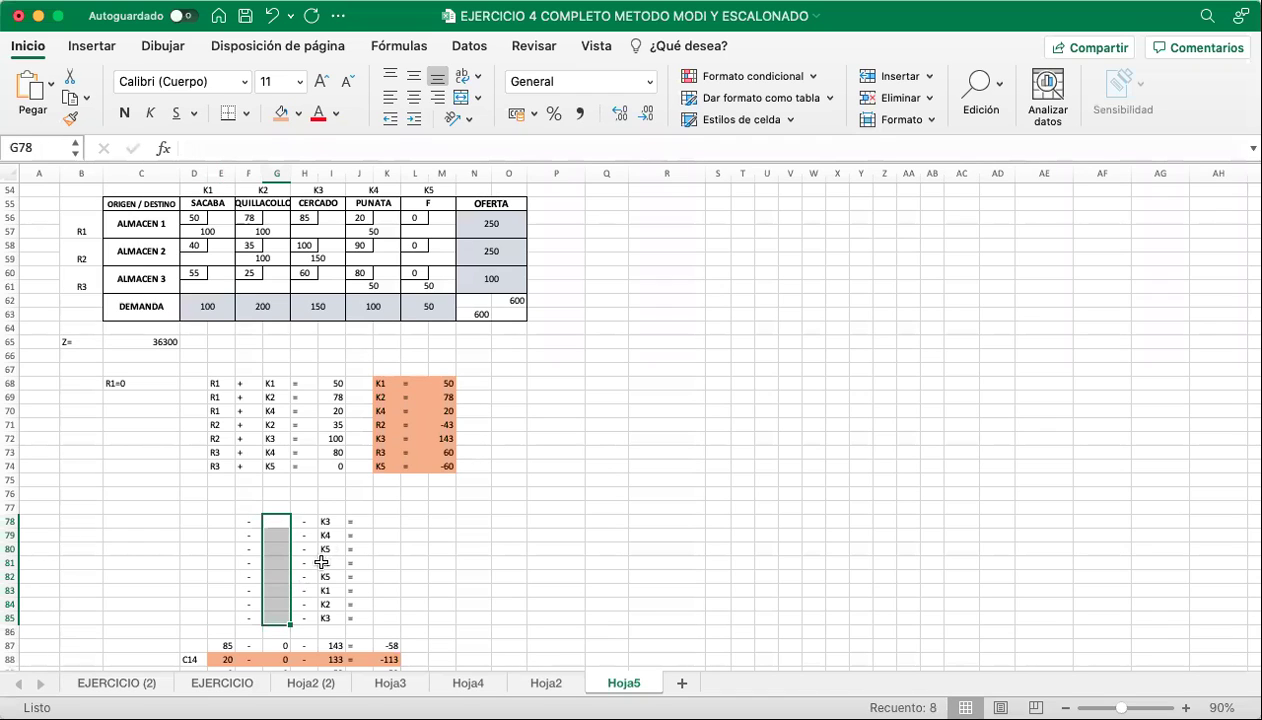
left_click_drag(325, 521, 336, 620)
key("Delete")
Enter the labels of the first warehouse's unoccupied cells, C13 and C15, in E78 and E79.
left_click(222, 521)
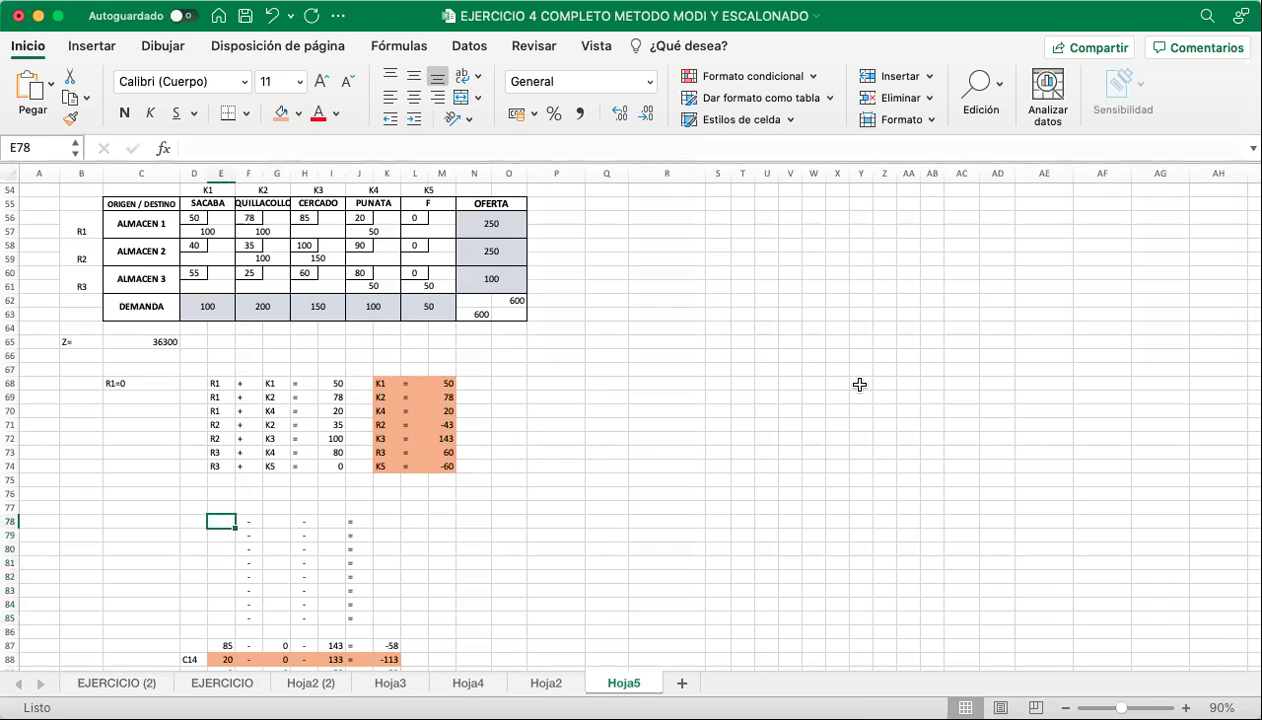
type("C13")
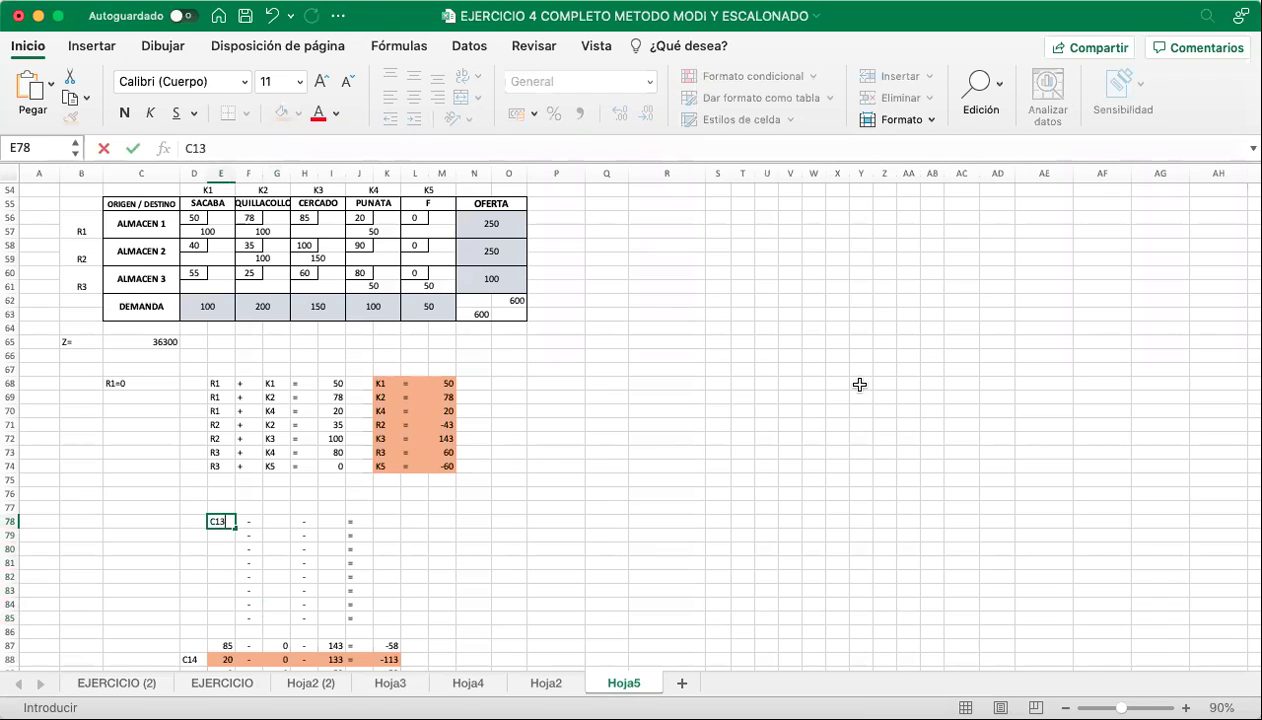
key("Return")
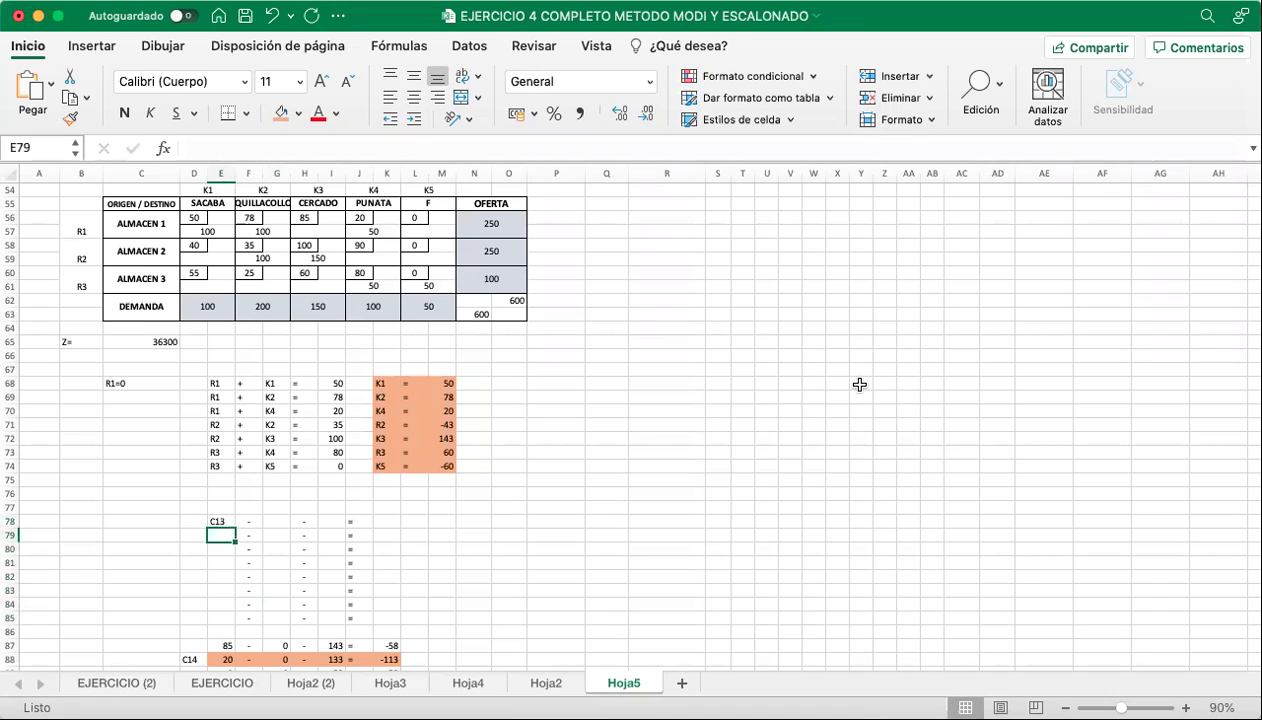
type("C13")
key("BackSpace")
type("5")
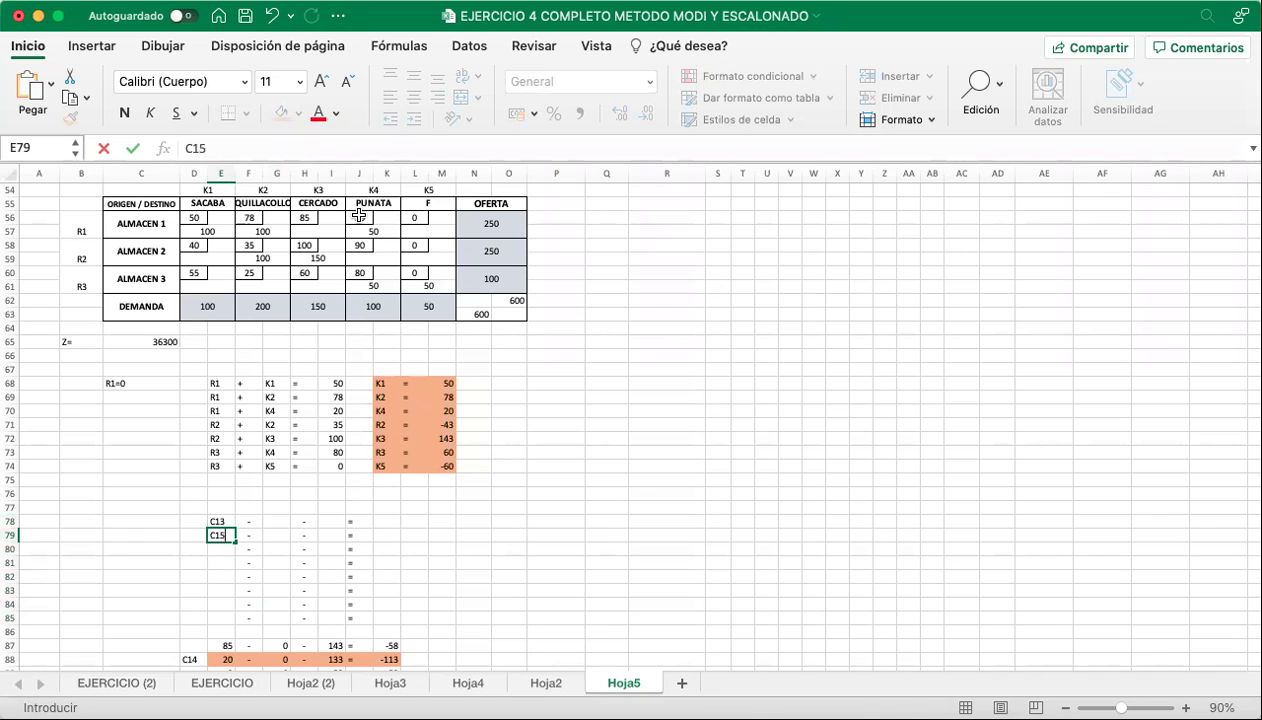
left_click_drag(352, 214, 382, 229)
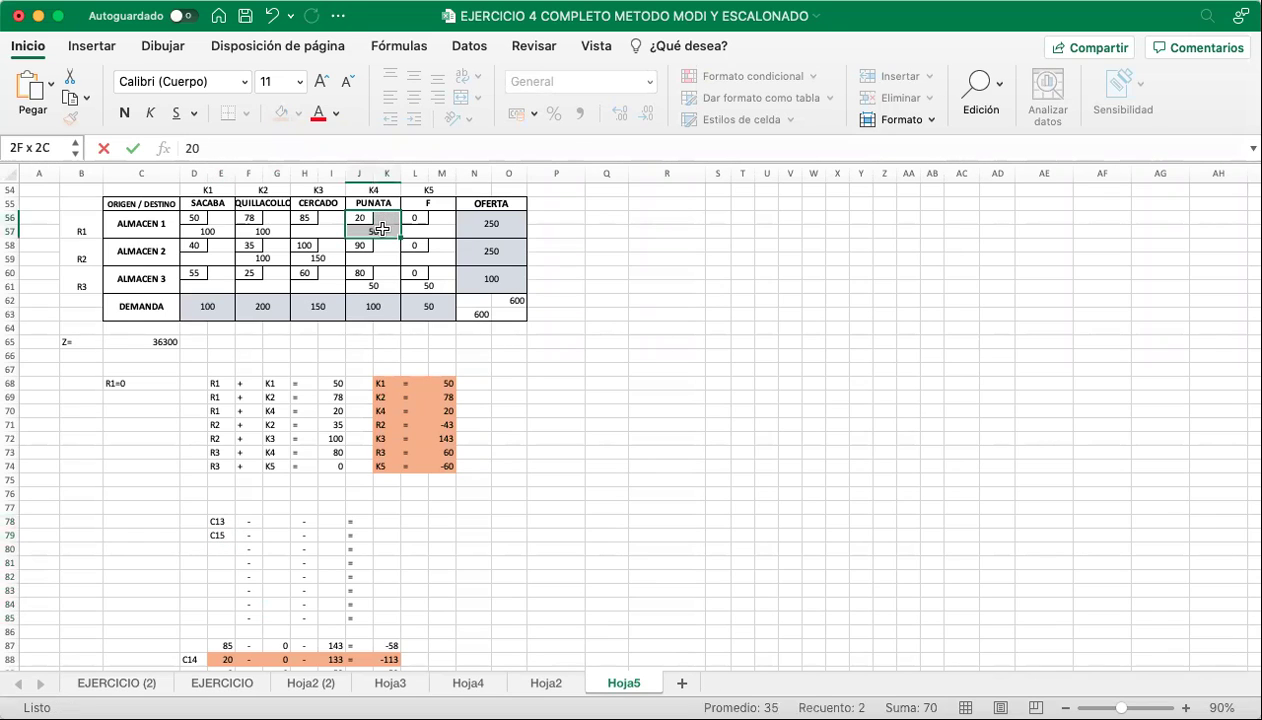
Enter the labels of the second warehouse's unoccupied cells, C21, C24 and C25, in E80:E82.
left_click(213, 551)
type("C")
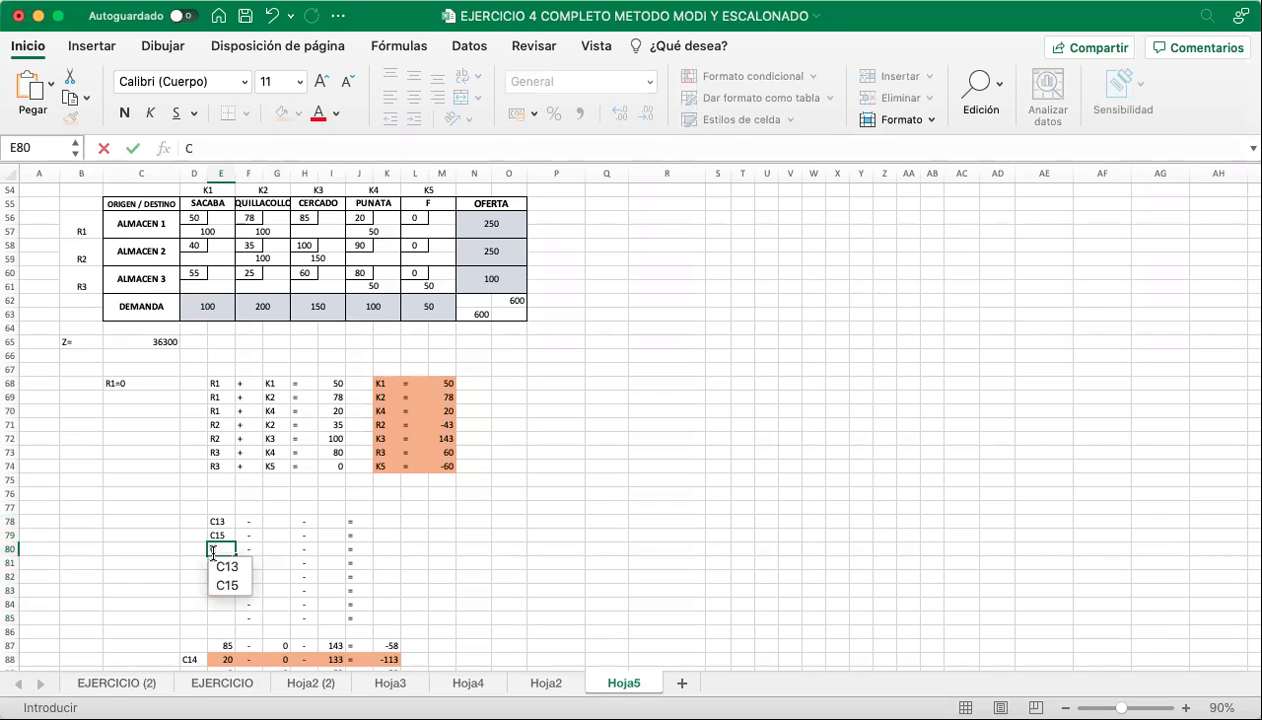
type("2")
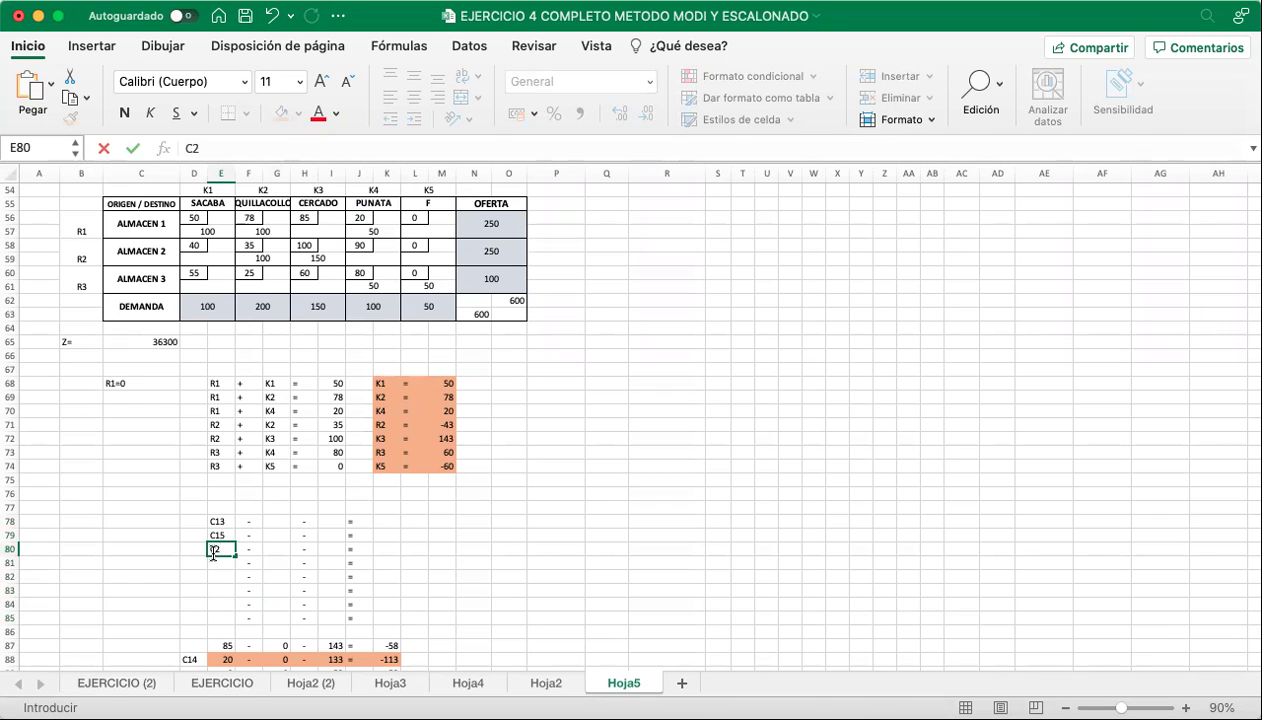
type("1")
key("Return")
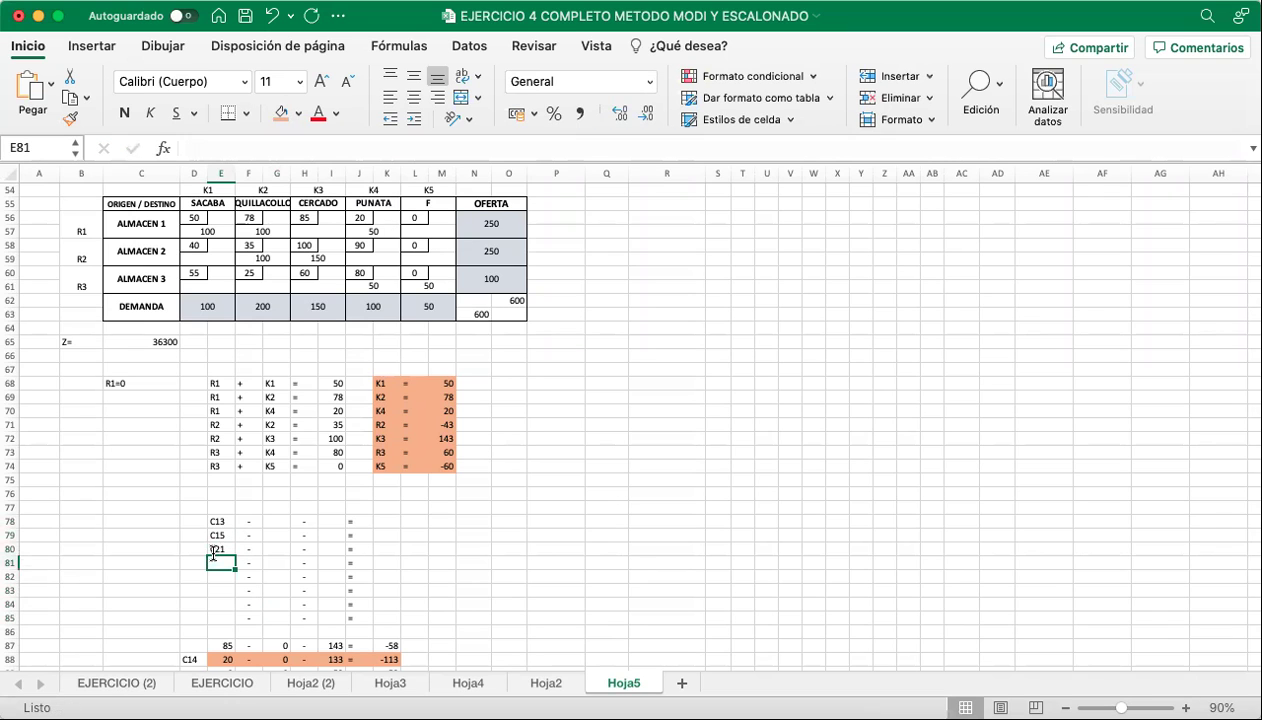
type("C21")
key("BackSpace")
type("3")
key("BackSpace")
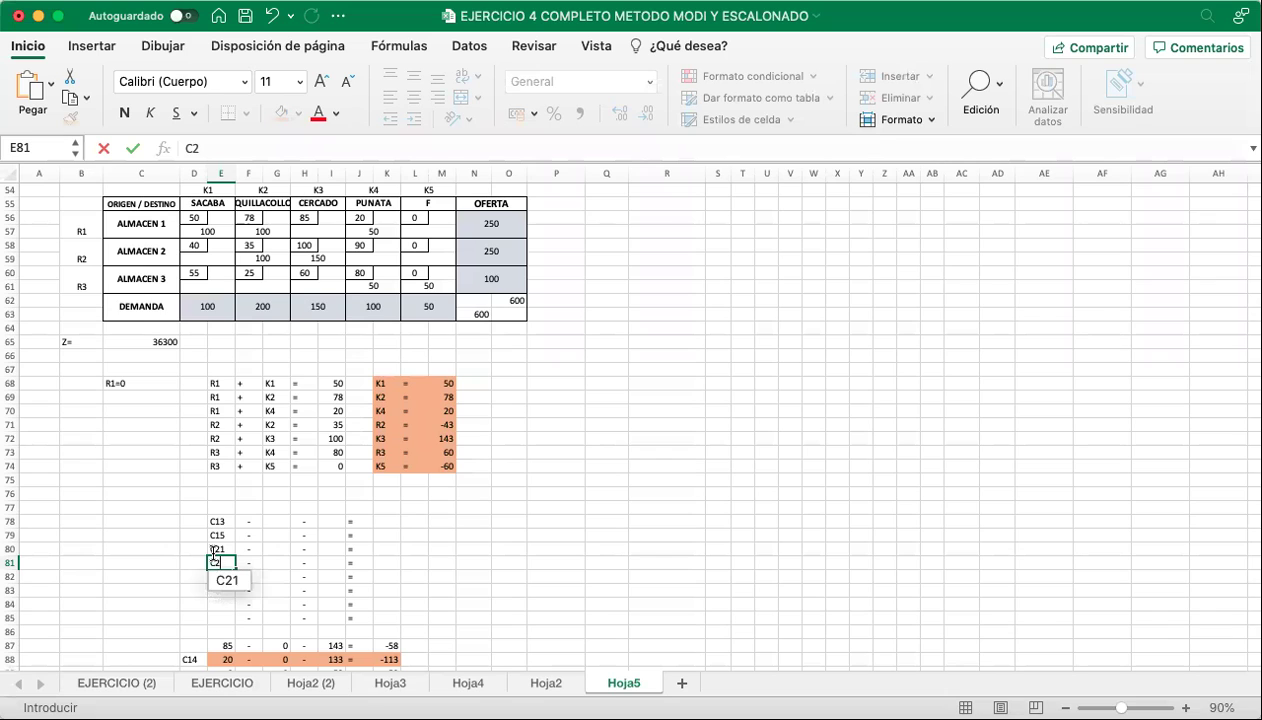
type("4")
key("Return")
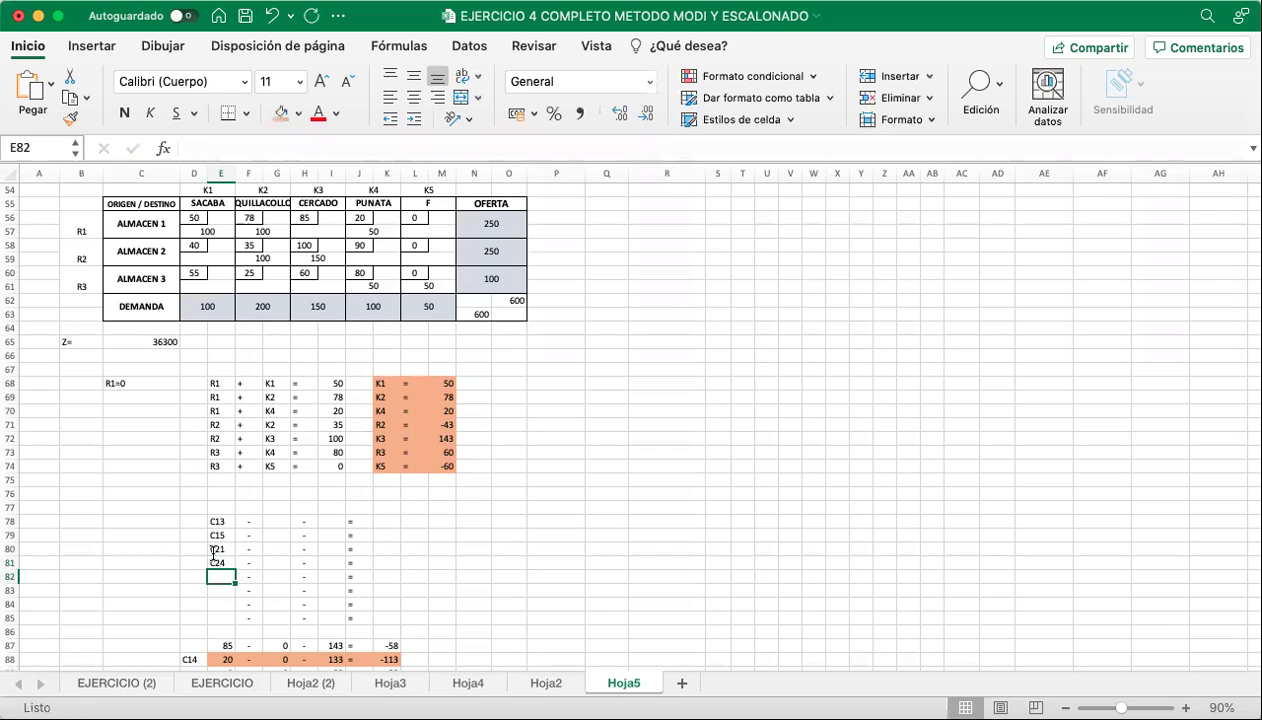
type("C25")
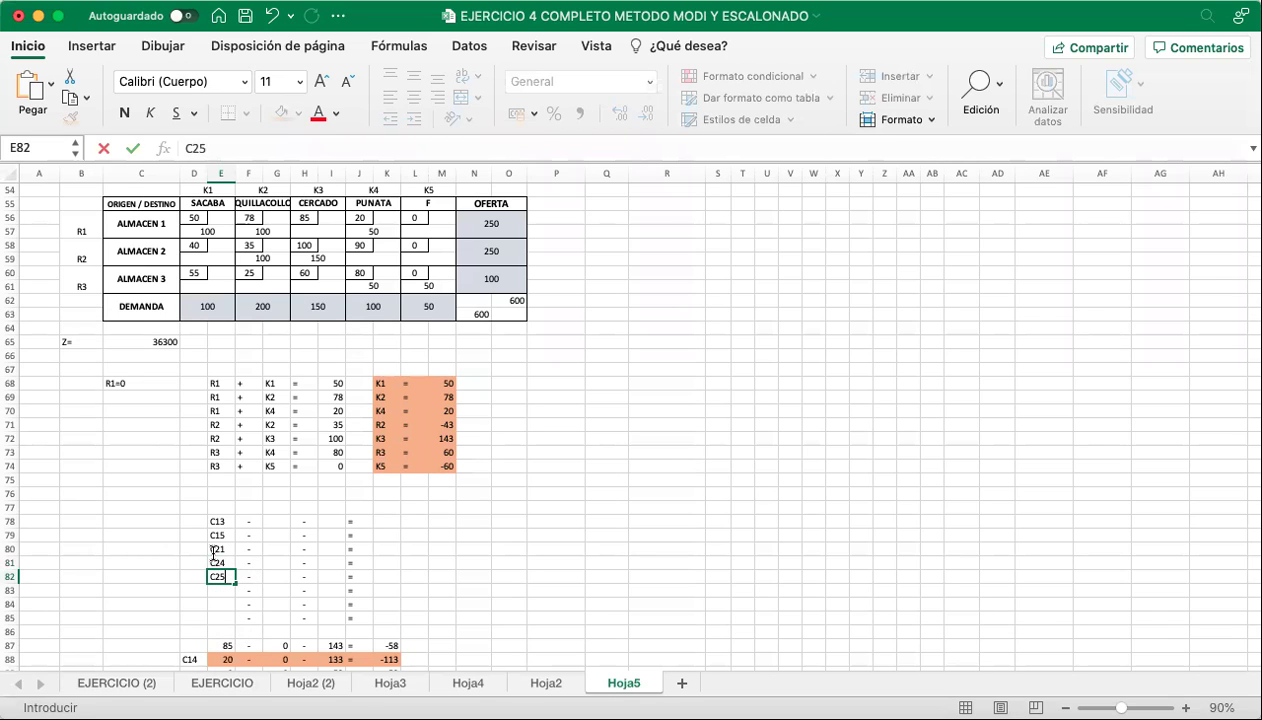
key("Return")
Enter the labels of the third warehouse's unoccupied cells, C31, C32 and C33, in E83:E85.
type("C31")
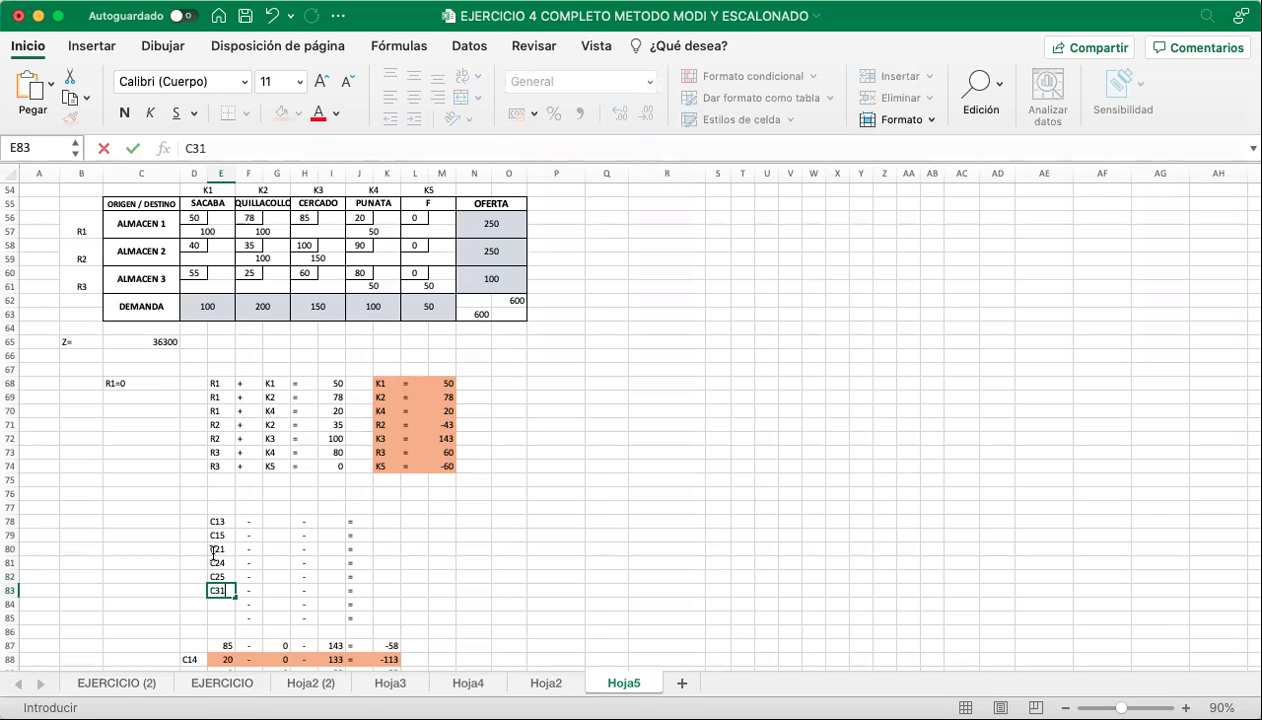
key("Return")
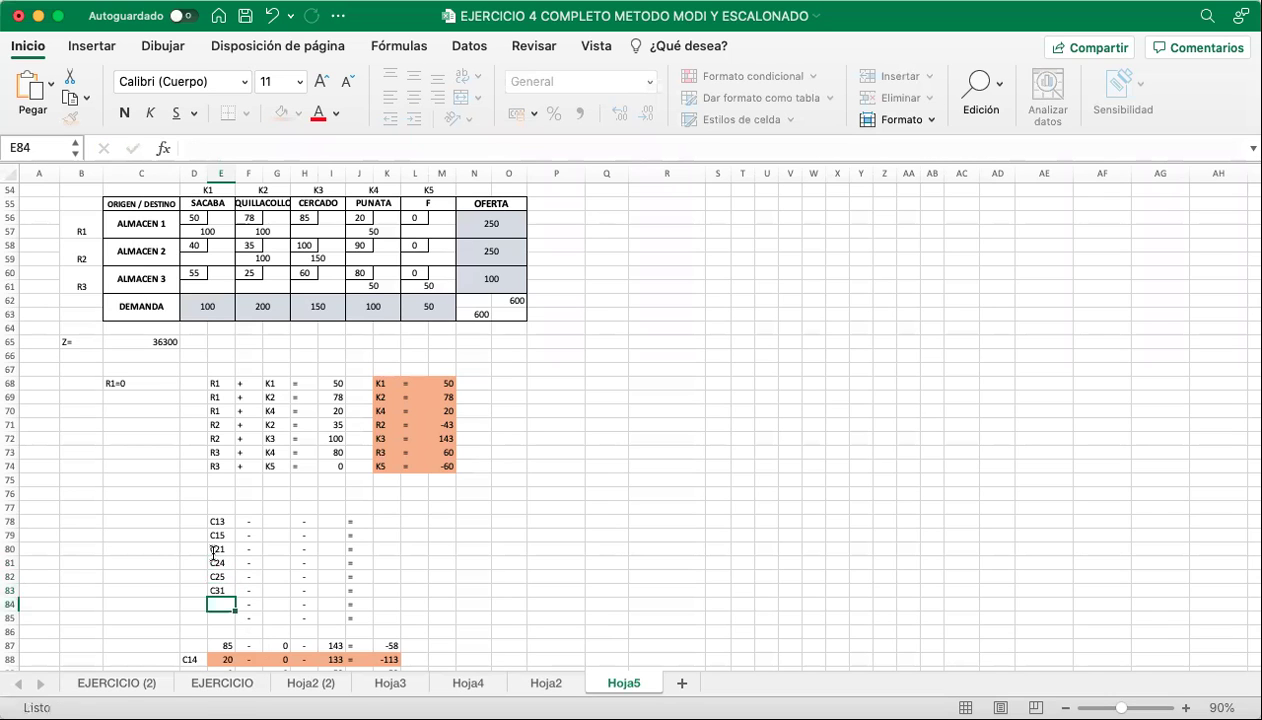
type("C31")
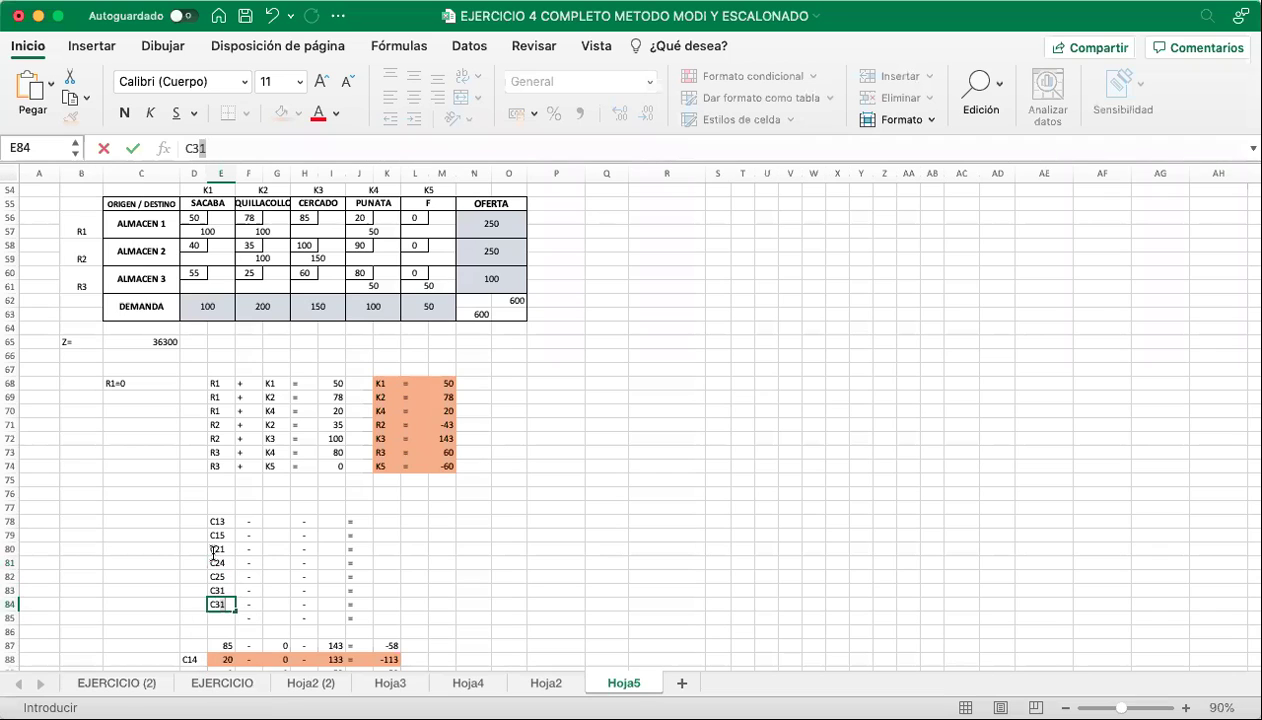
key("BackSpace")
type("2")
key("Return")
type("C33")
key("Return")
key("Up")
key("Up")
key("Up")
key("Up")
key("Up")
key("Up")
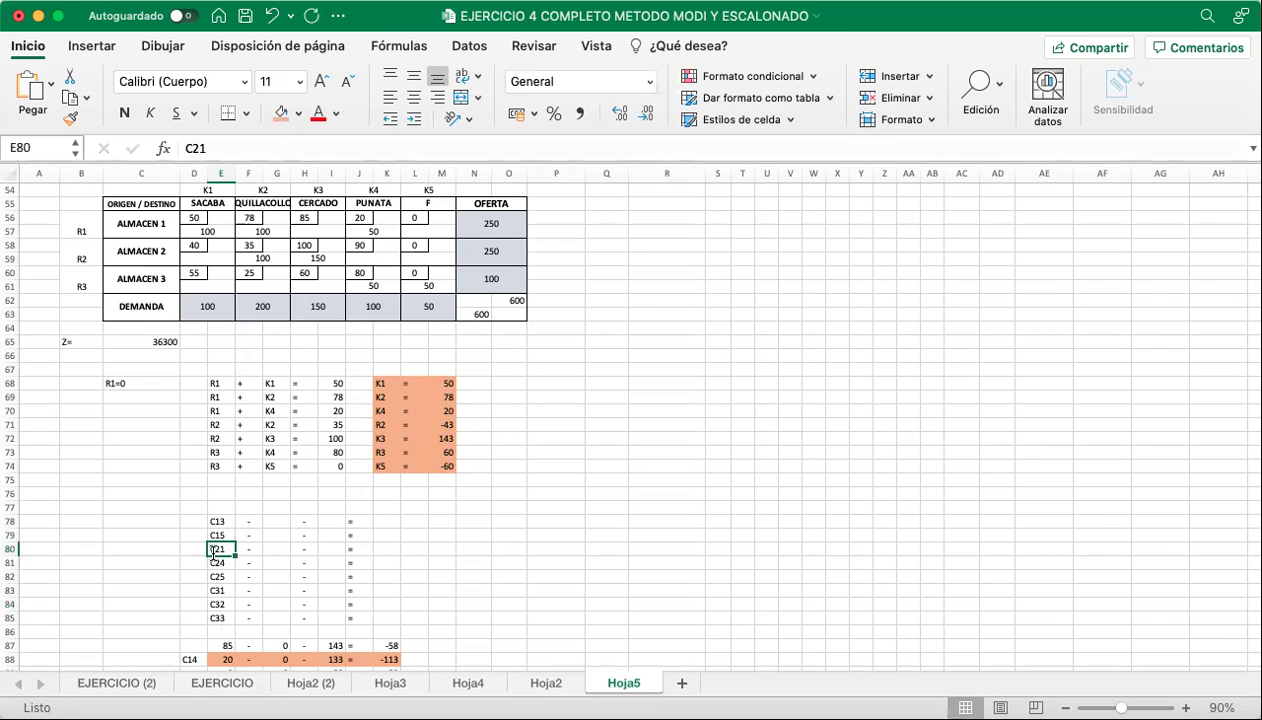
key("Down")
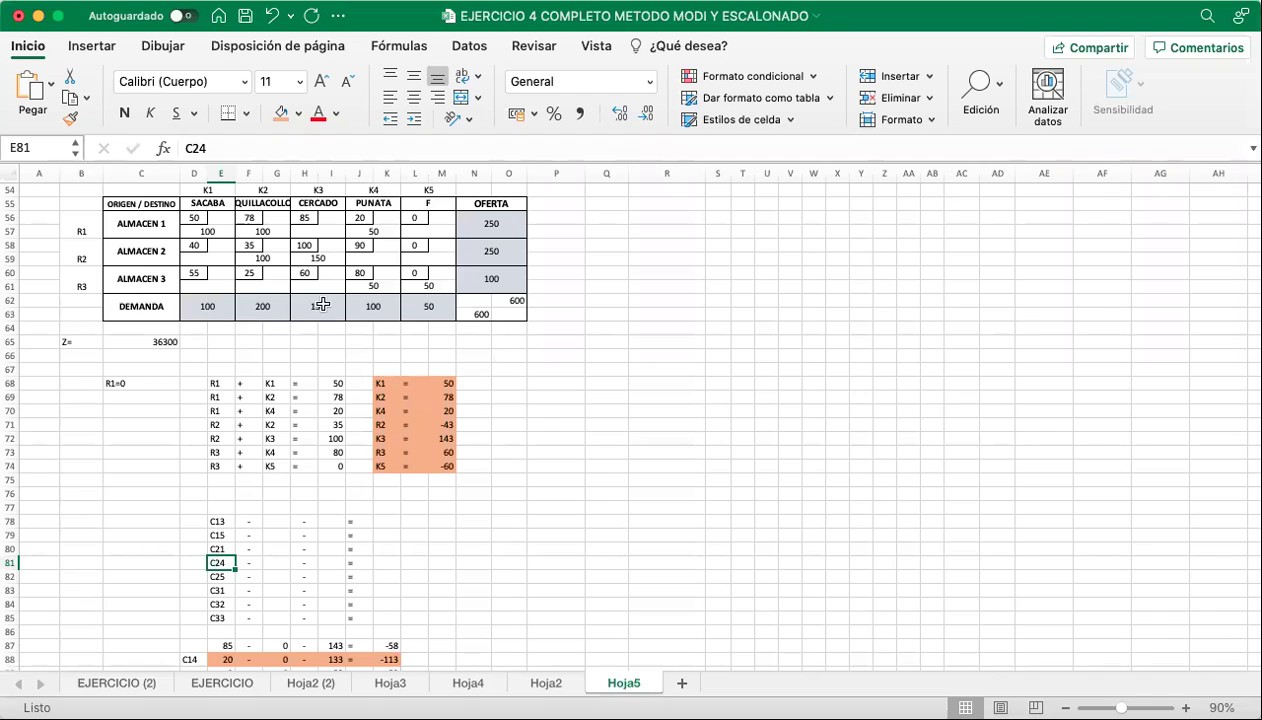
Enter the unit costs 85 for C13 and 0 for C15 in C78 and C79.
left_click(157, 524)
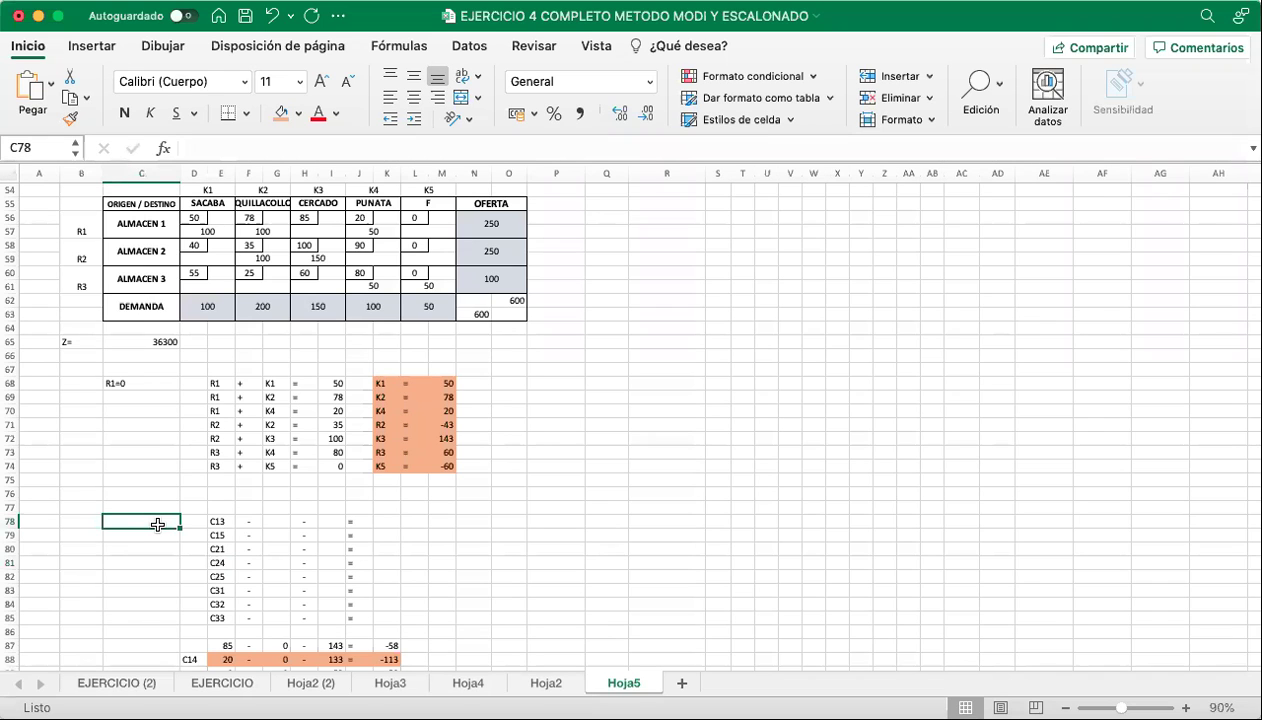
type("8")
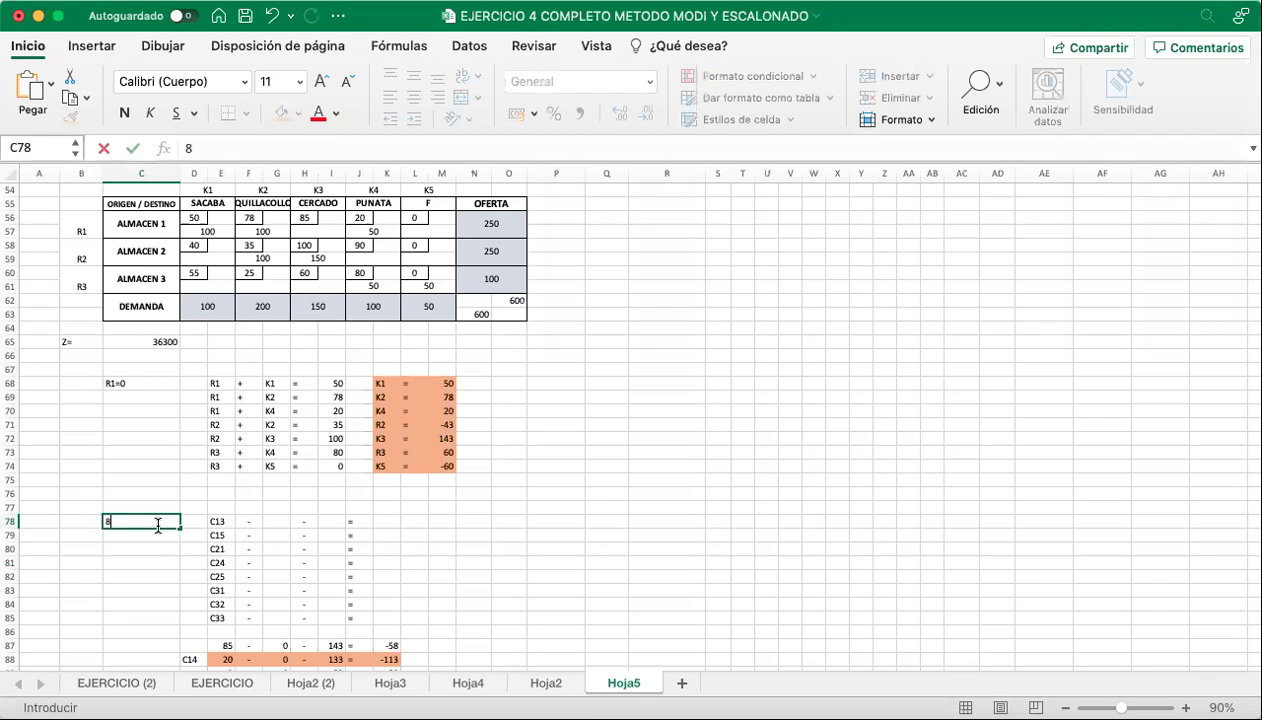
type("5")
key("Return")
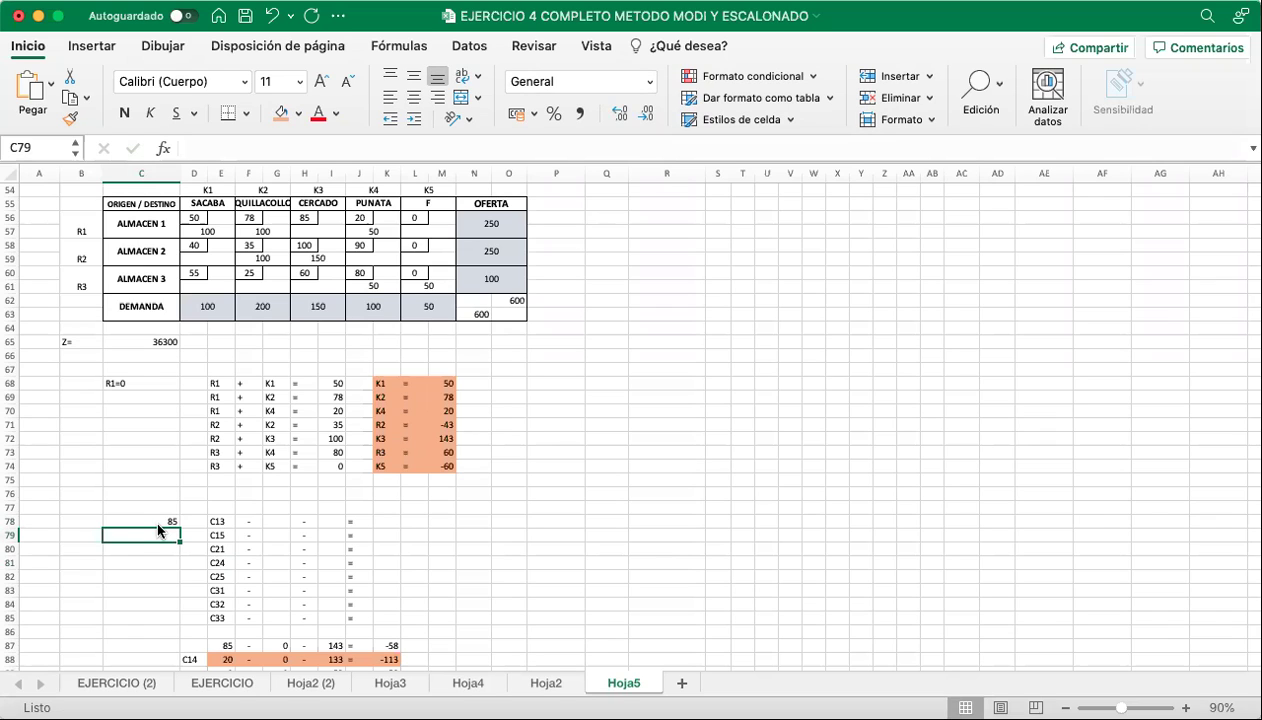
type("0")
key("Return")
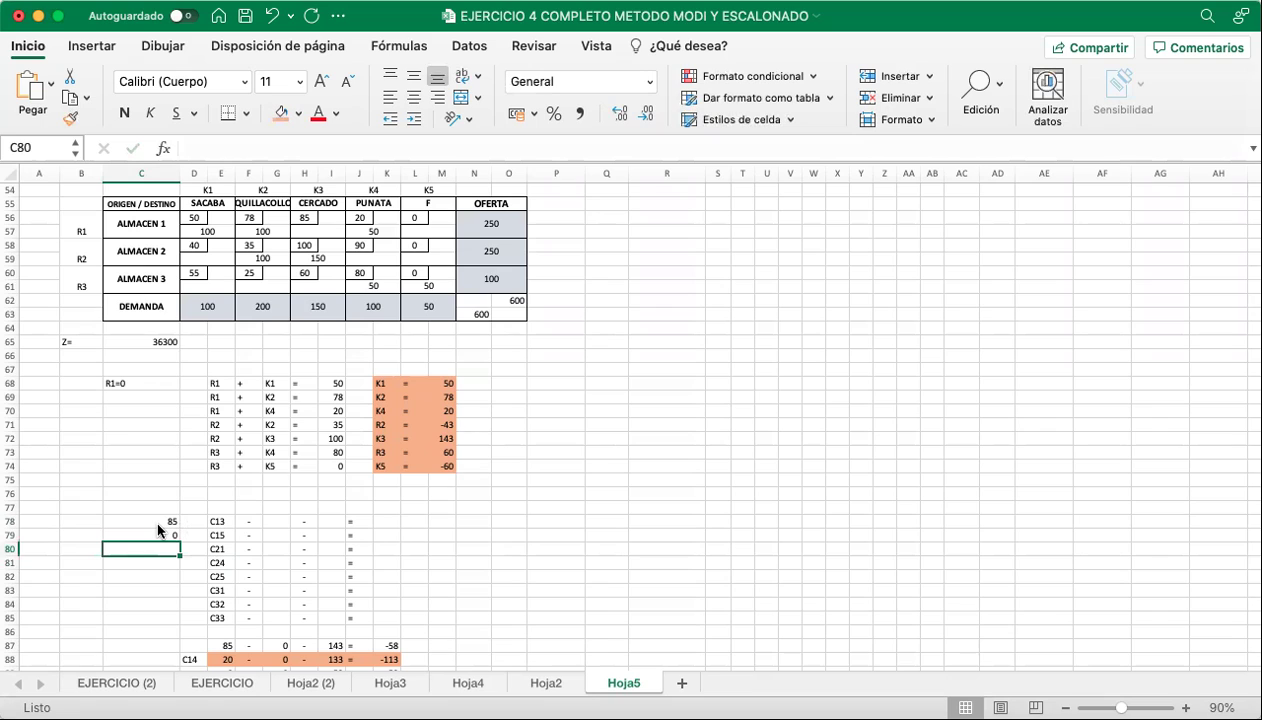
Enter the unit costs 40 for C21, 90 for C24 and 0 for C25 in C80:C82.
type("40")
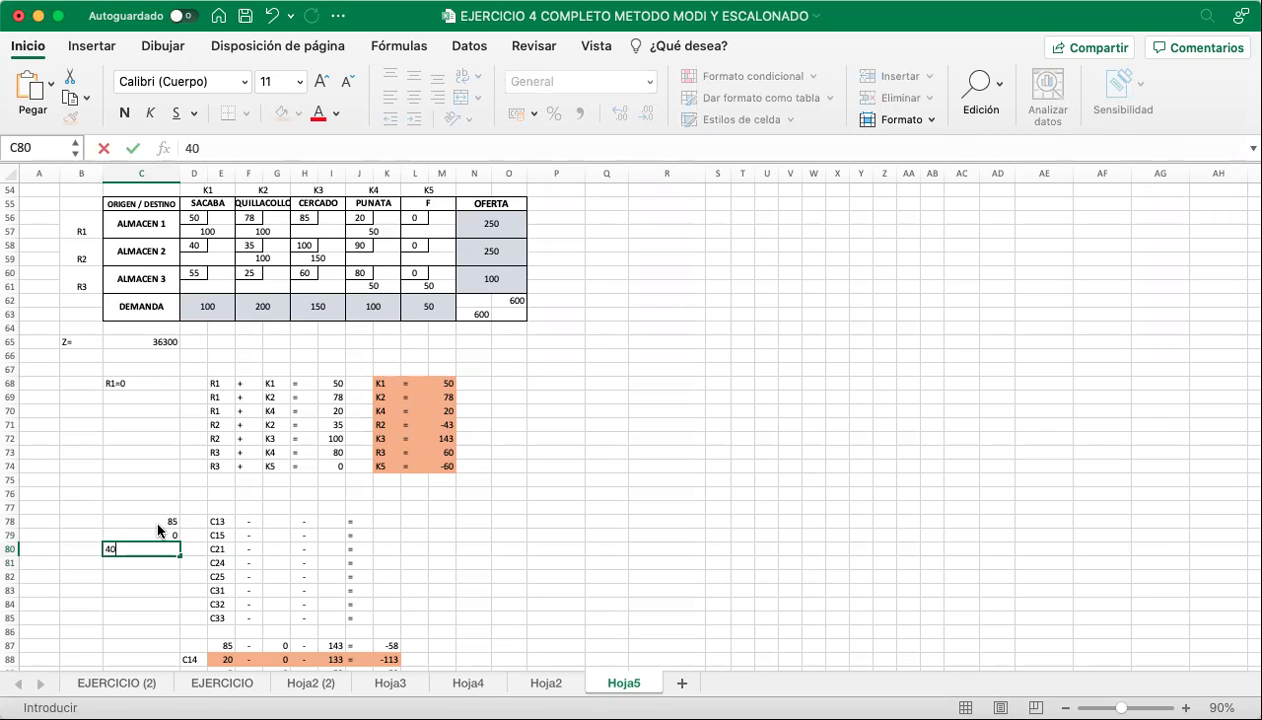
key("Return")
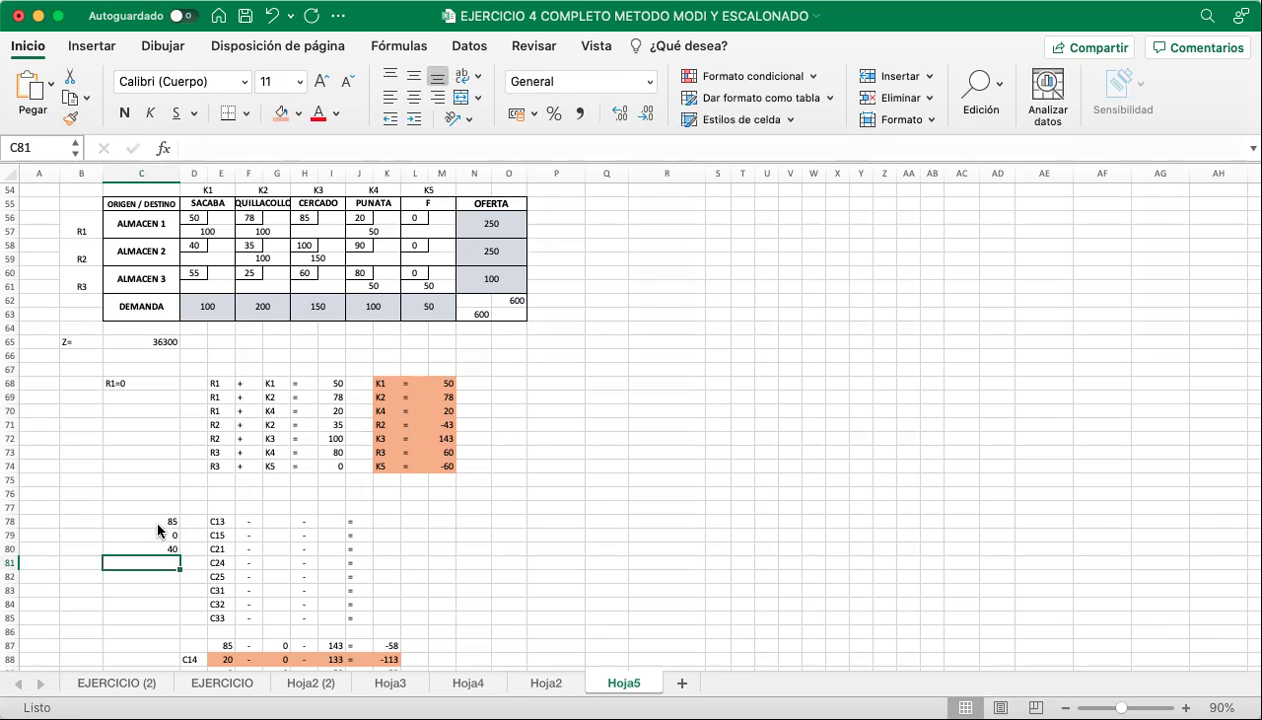
type("90")
key("Return")
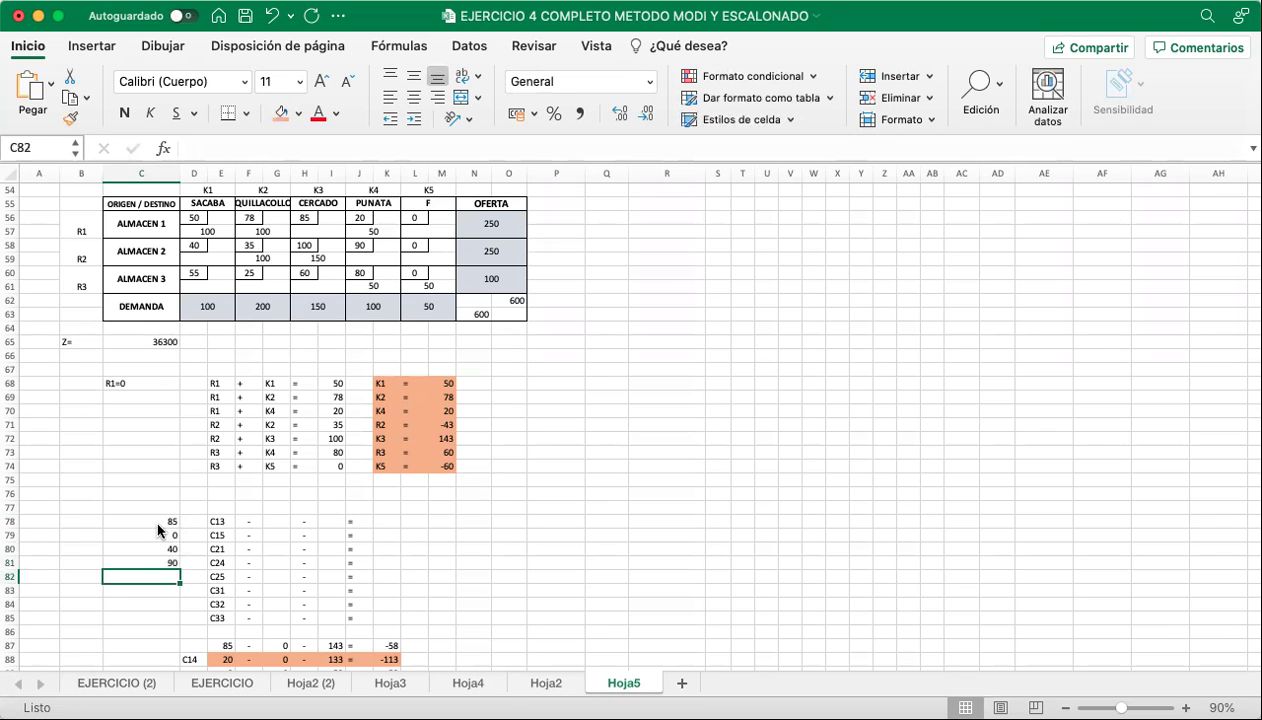
type("0")
key("Return")
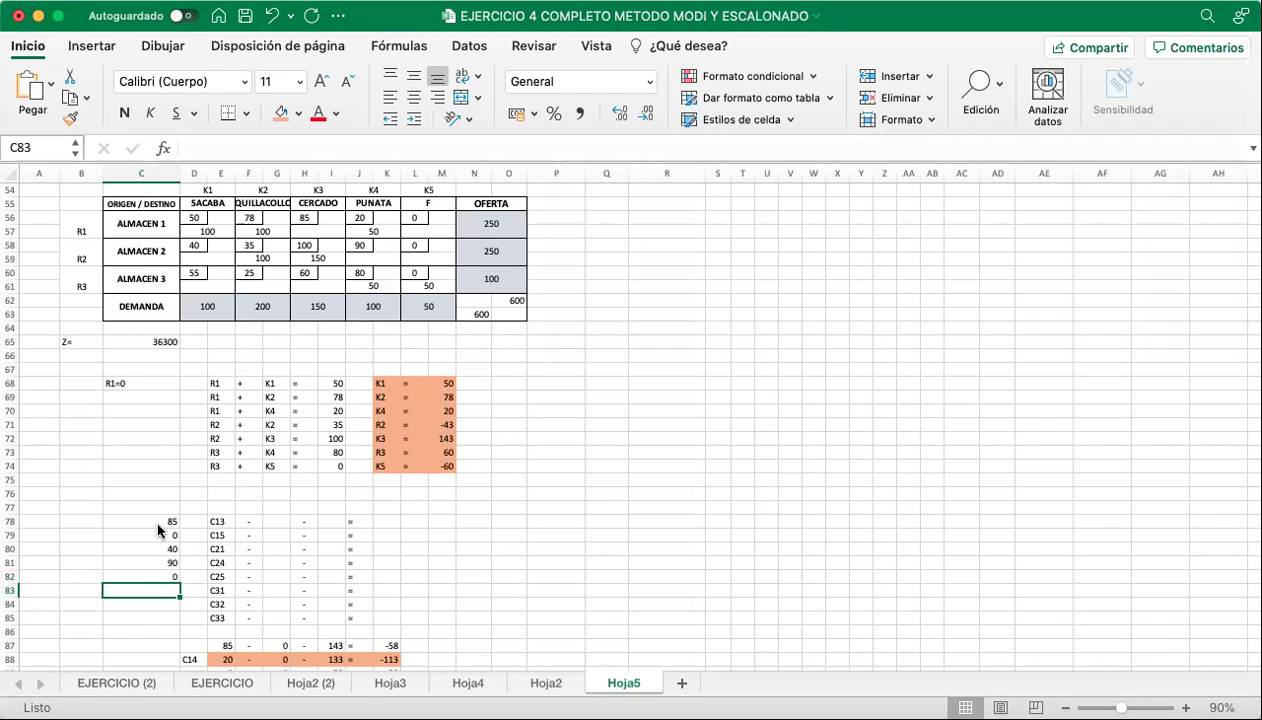
Enter the unit costs 55 for C31, 25 for C32 and 60 for C33 in C83:C85.
type("55")
key("Return")
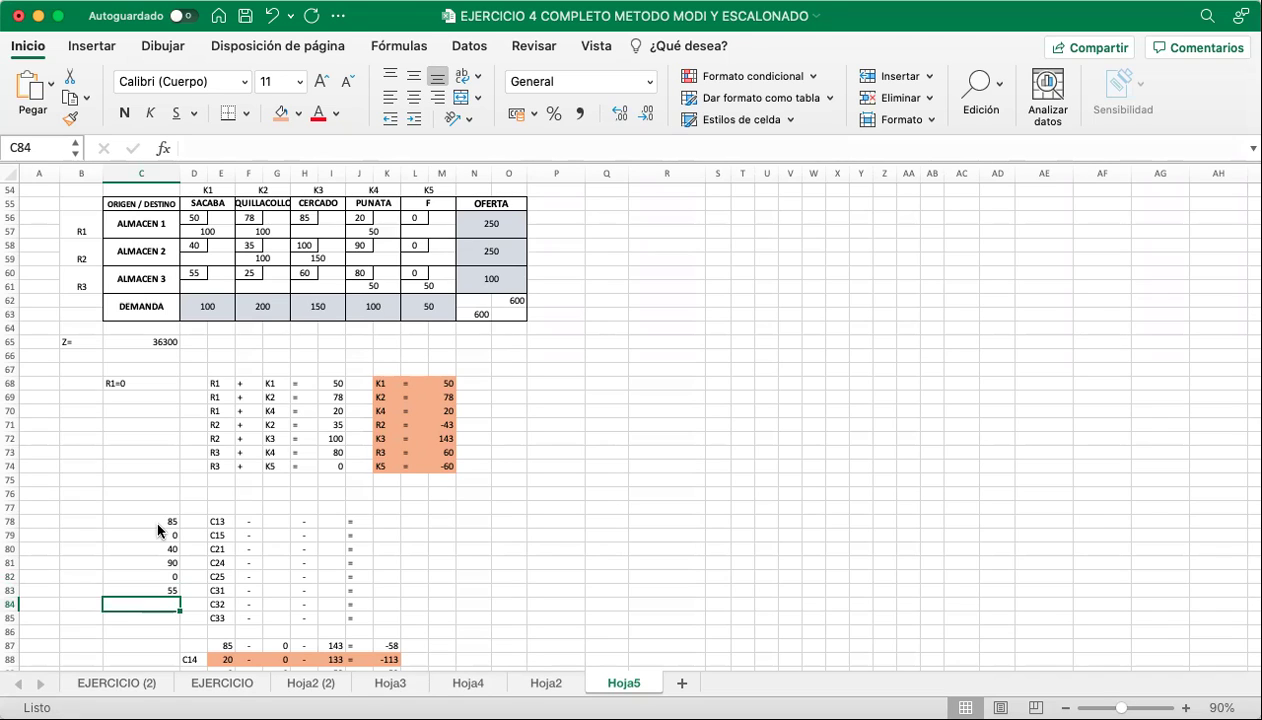
type("25")
key("Return")
type("60")
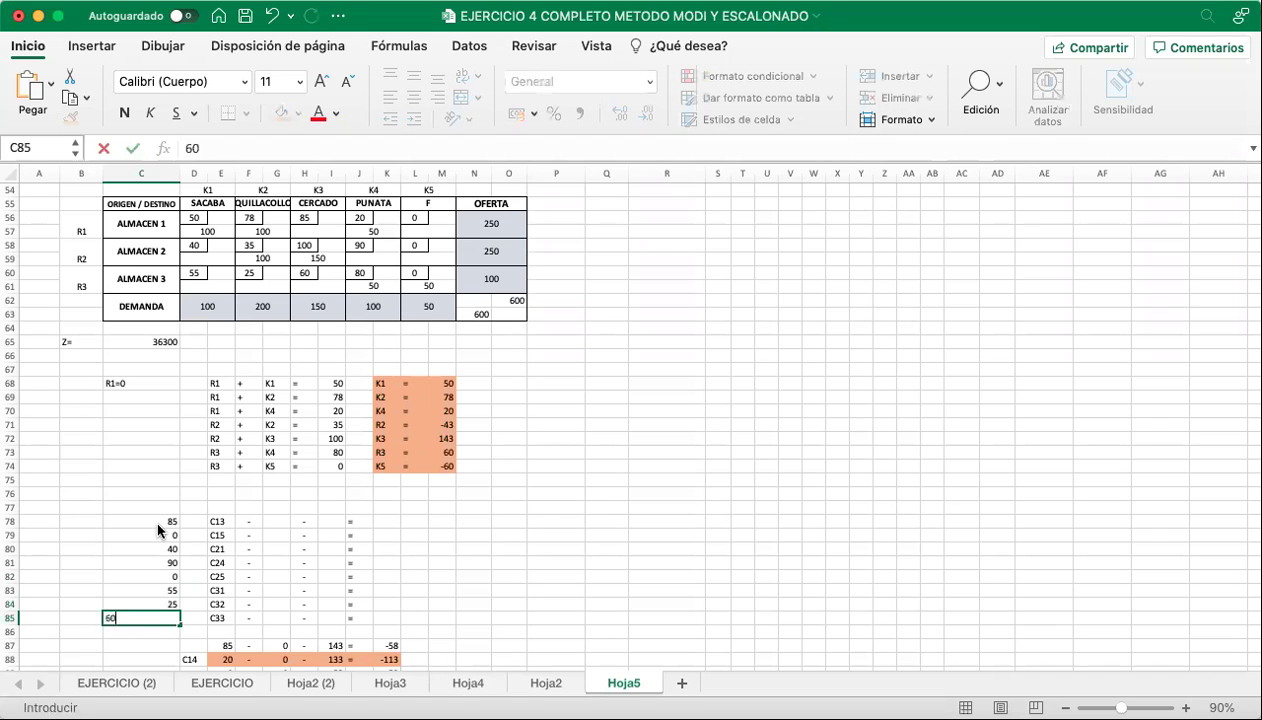
key("Return")
Copy the unit costs from C78:C85 over the cost values in E87:E94.
scroll(155, 516, "down", 2)
scroll(157, 528, "down", 5)
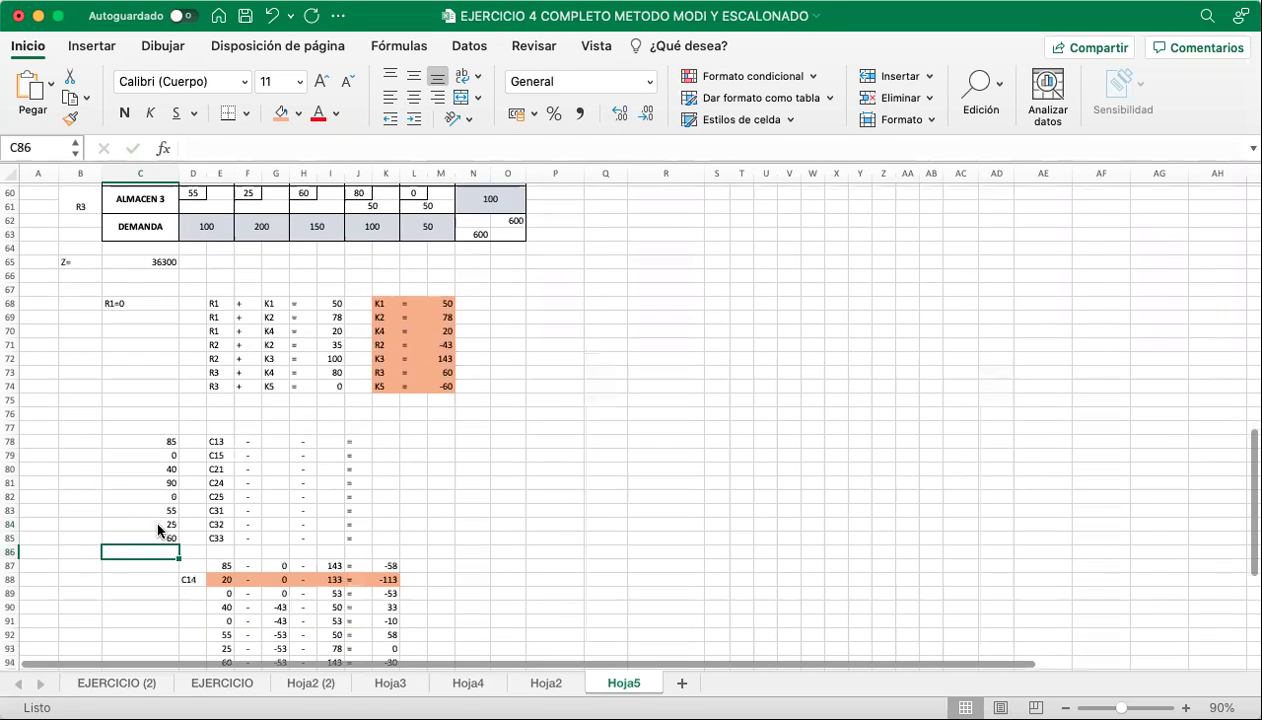
left_click_drag(159, 389, 157, 483)
key("super+c")
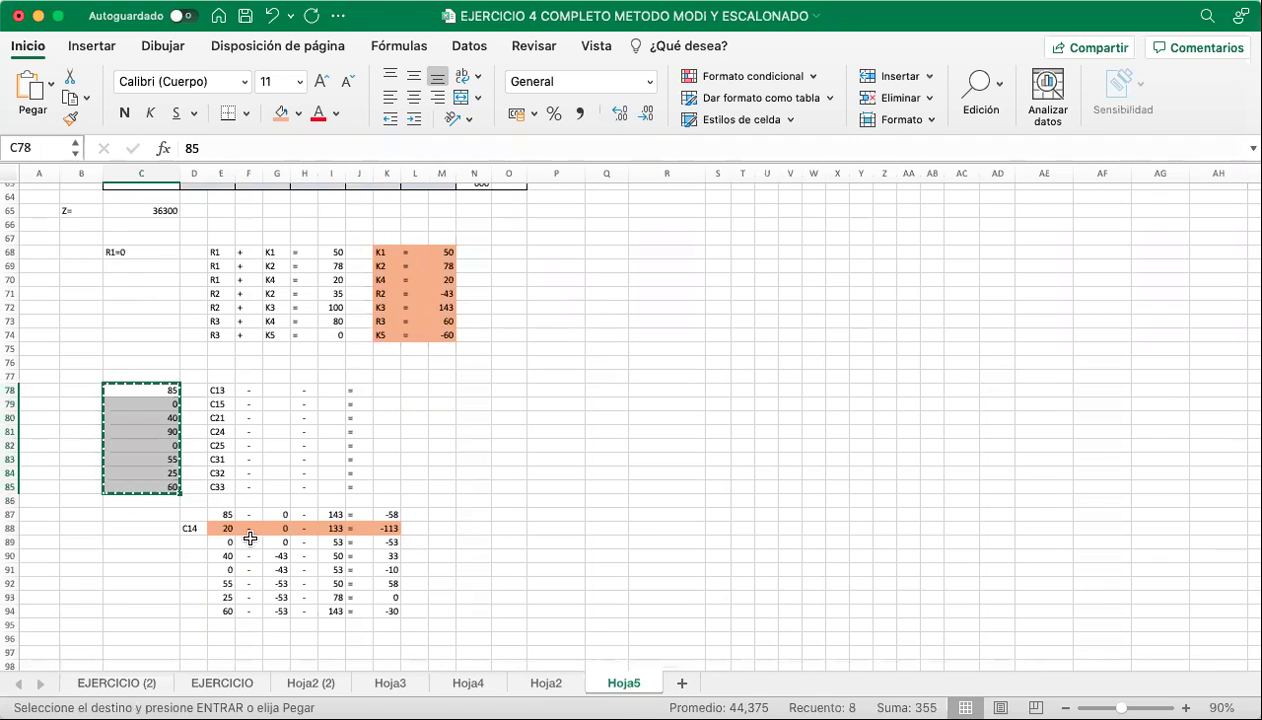
left_click_drag(228, 514, 228, 607)
key("super+v")
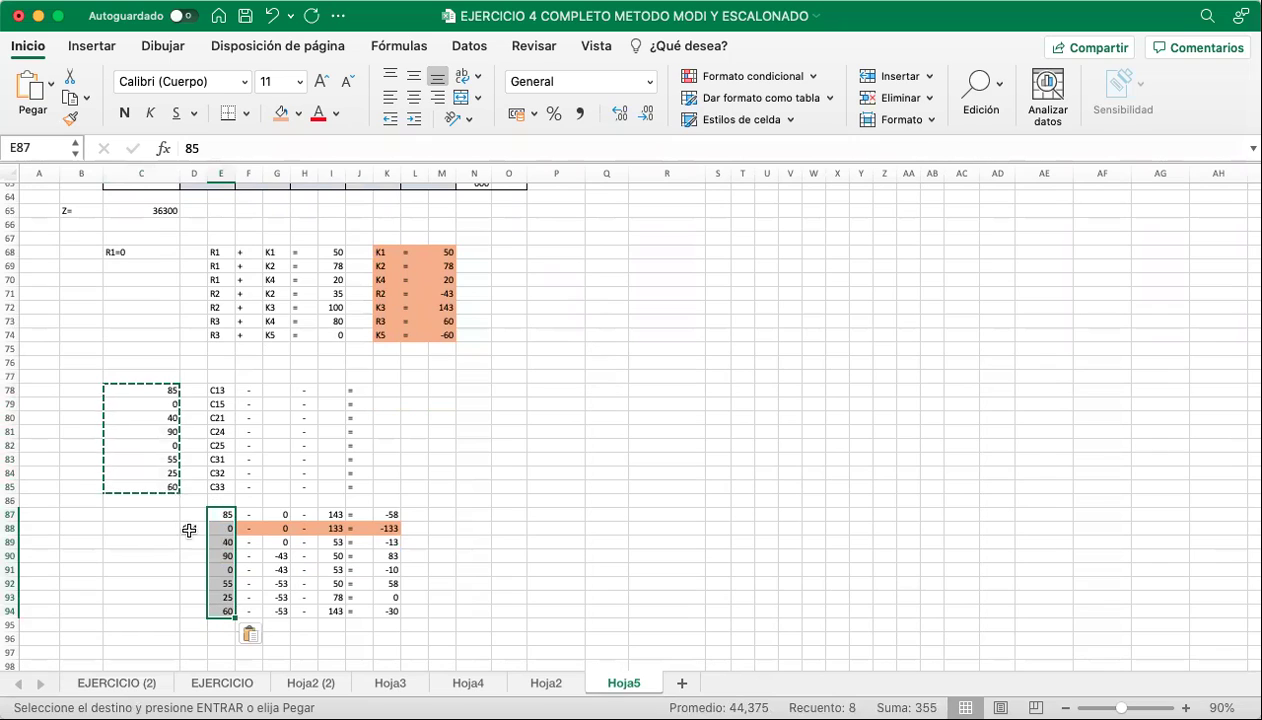
Replace the label in D88 with "C...." and remove the orange fill from the rest of row 88's calculation.
double_click(193, 528)
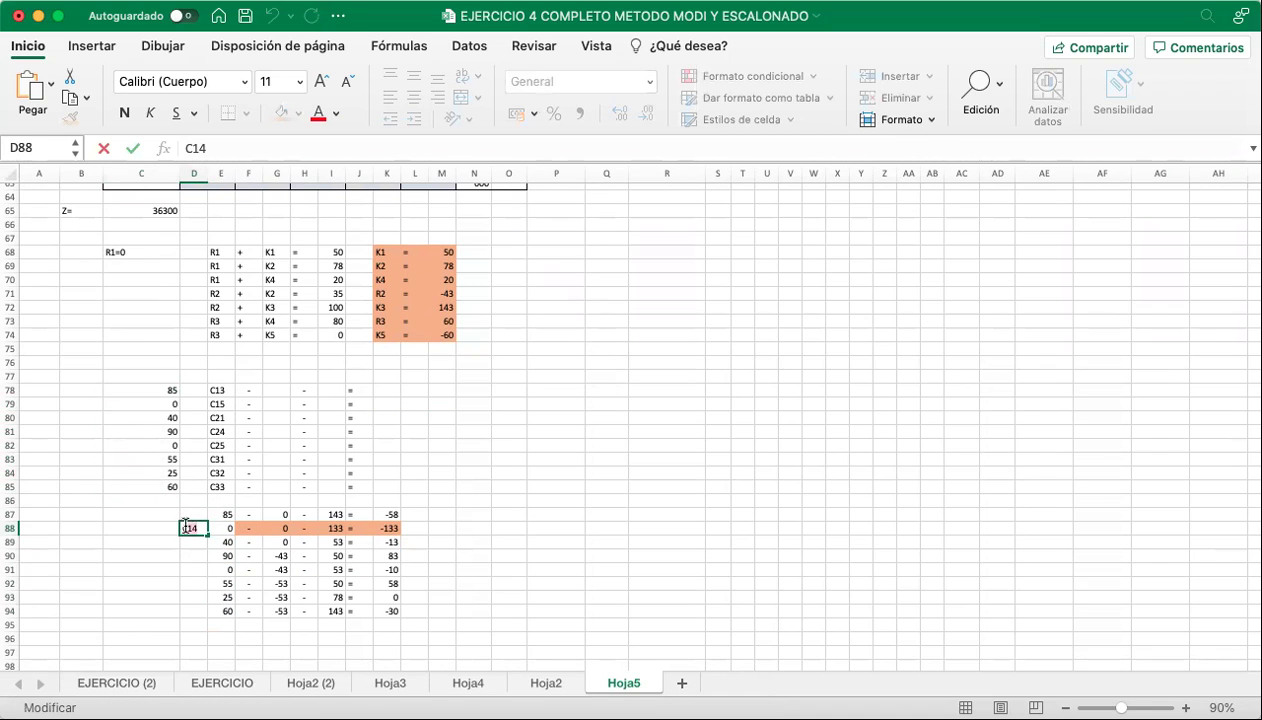
key("BackSpace")
key("BackSpace")
type("....")
key("Return")
left_click_drag(248, 528, 390, 542)
left_click(282, 112)
Clear the old R values in G87:G94 and the old K values in I87:I94.
left_click_drag(277, 514, 283, 618)
key("Delete")
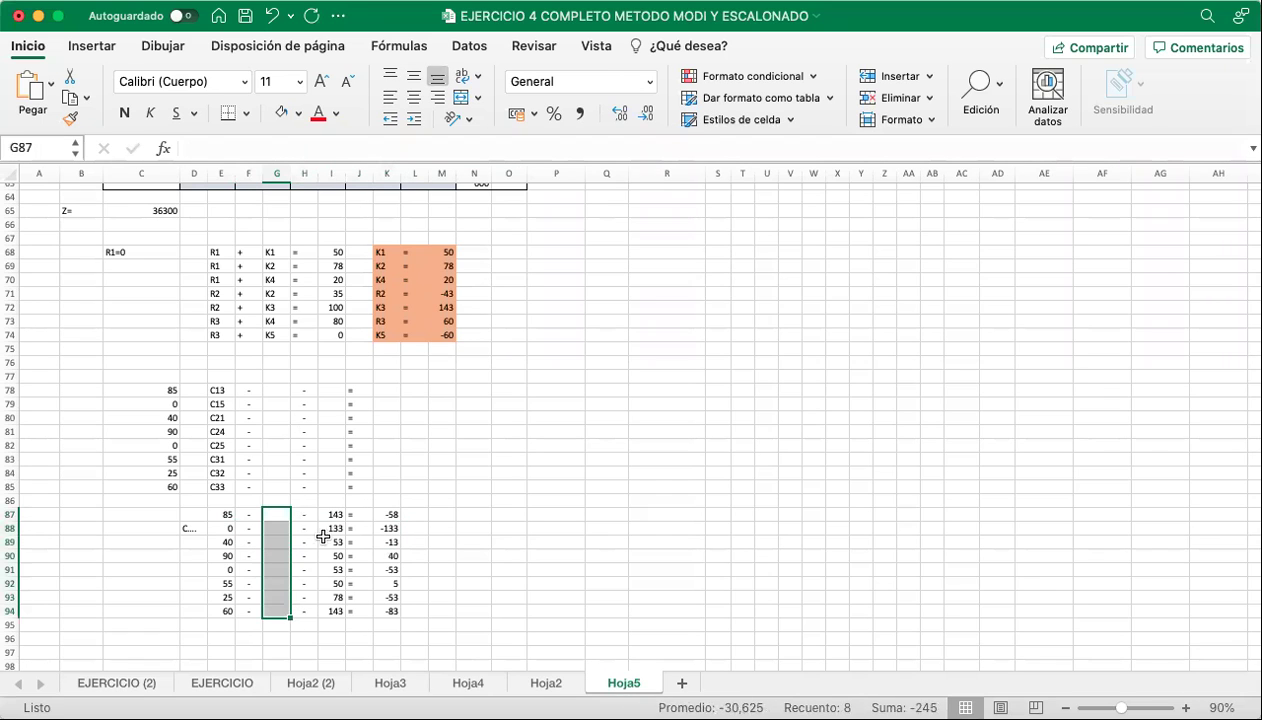
left_click_drag(333, 514, 335, 612)
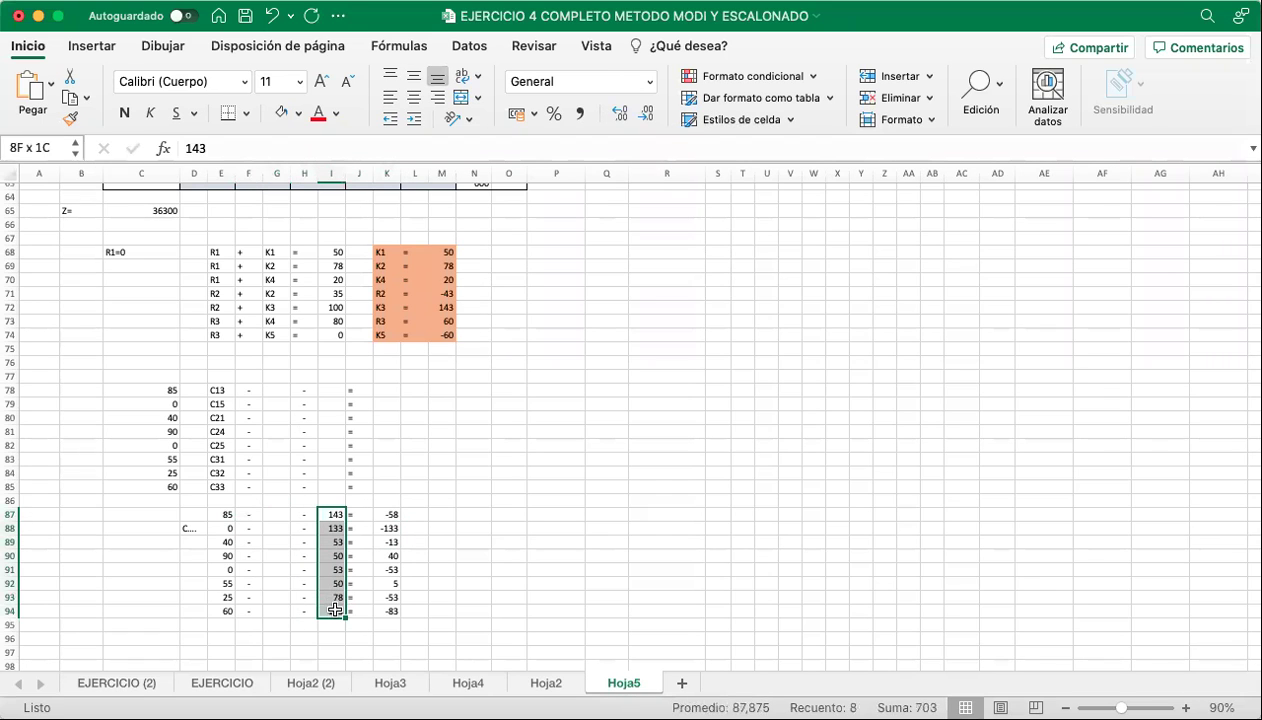
key("Delete")
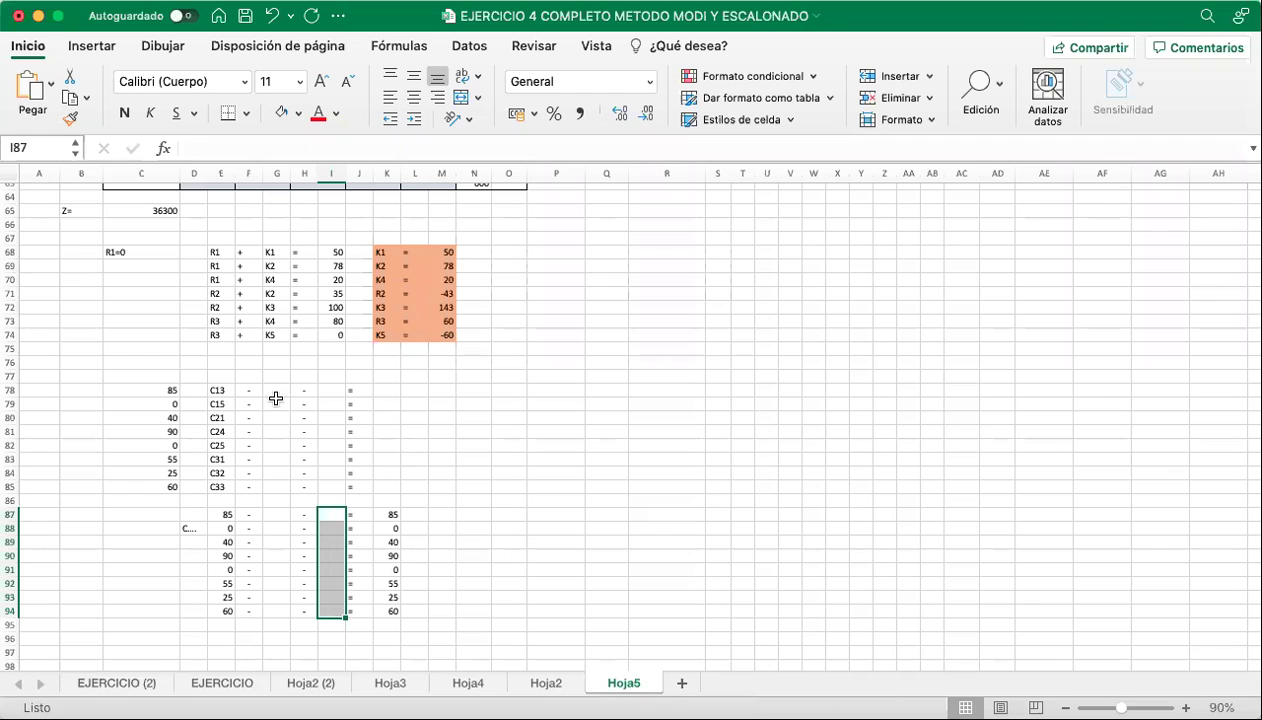
Enter R1 for C13 and C15 in G78:G79 and R2 for C21, C24 and C25 in G80:G82.
left_click(276, 404)
left_click(275, 390)
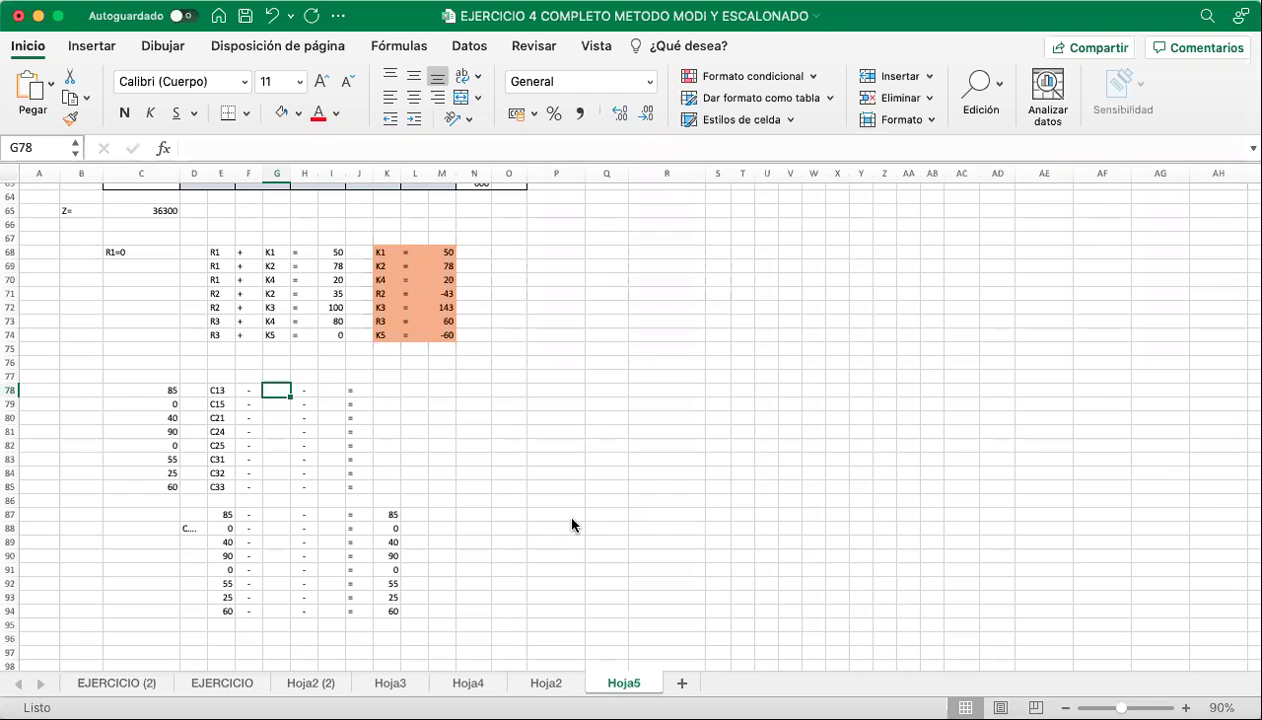
type("R1")
key("Return")
type("R1")
key("Return")
type("R2")
key("Return")
type("R2")
key("Return")
type("R2")
key("Return")
Enter R3 for C31, C32 and C33 in G83:G85.
type("R")
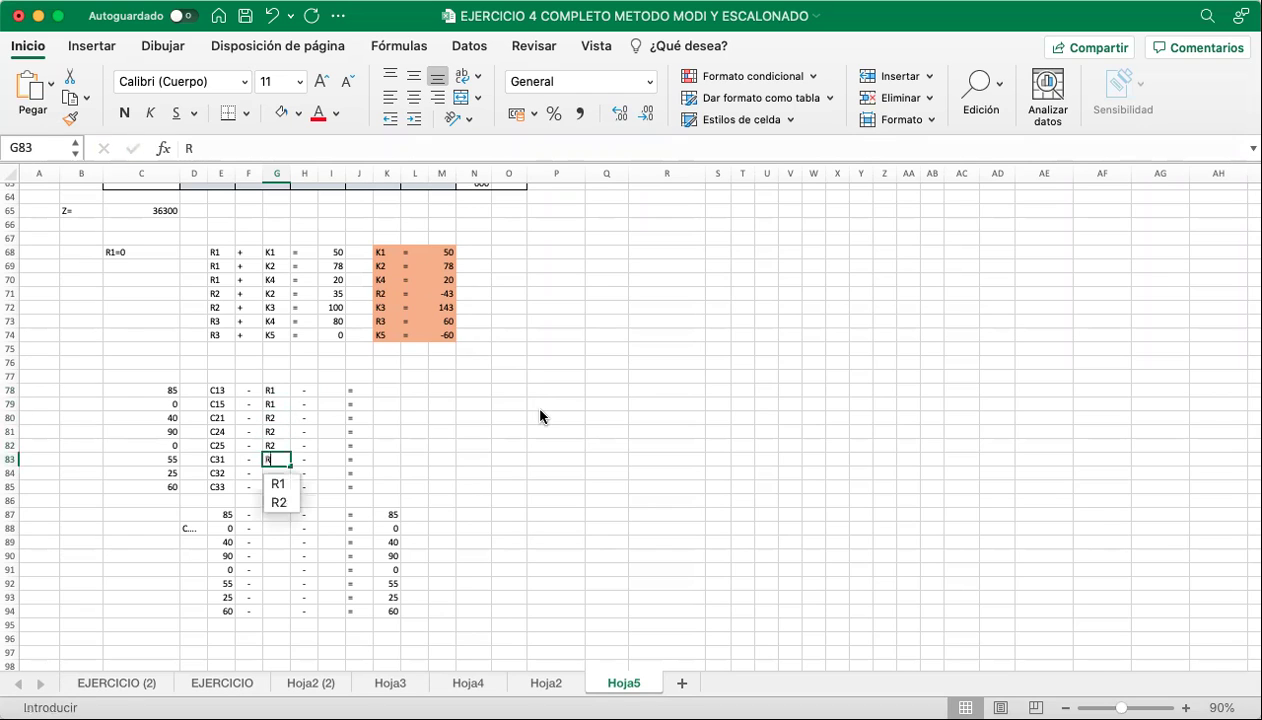
type("3")
key("Return")
type("R3")
key("Return")
type("R3")
key("Right")
Enter K3 for C13 in I78 and K5 for C15 in I79.
key("Right")
key("Up")
key("Up")
key("Up")
key("Up")
key("Up")
key("Up")
key("Up")
key("Up")
key("Down")
type("K3")
key("Return")
type("K3")
key("BackSpace")
type("5")
key("Return")
Enter K1 for C21, K4 for C24 and K5 for C25 in I80:I82.
type("K1")
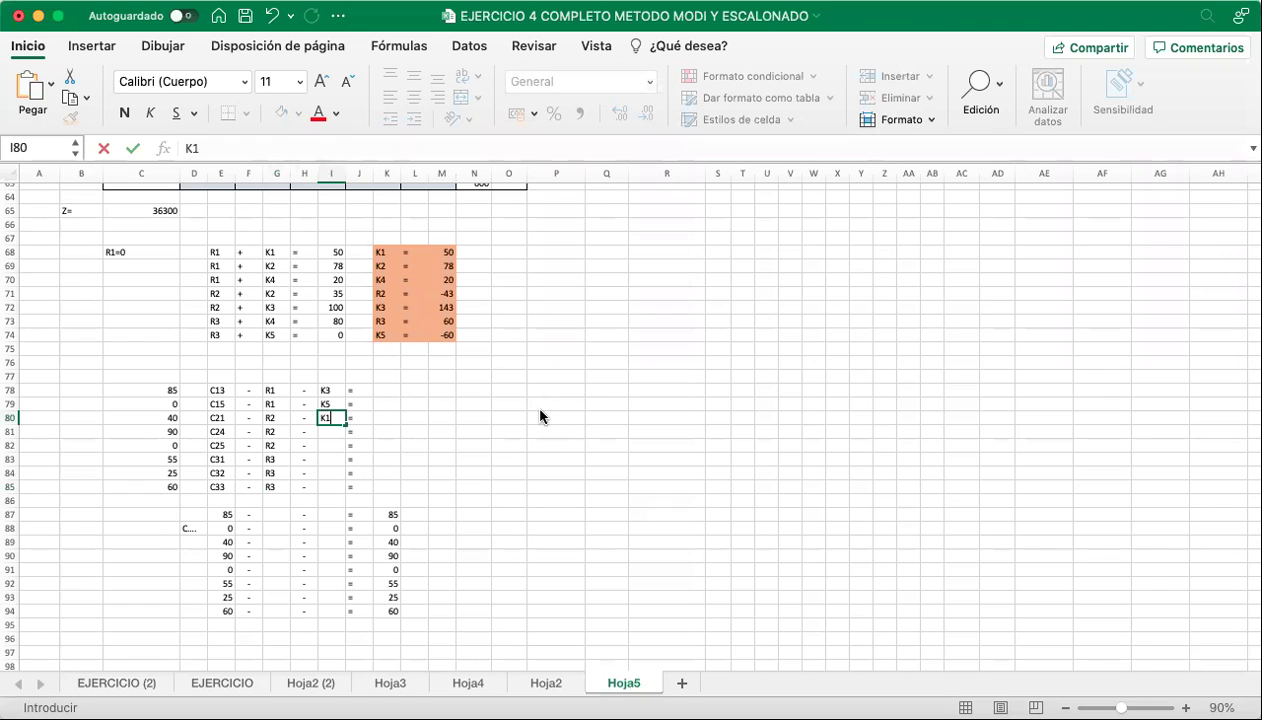
key("Return")
type("K4")
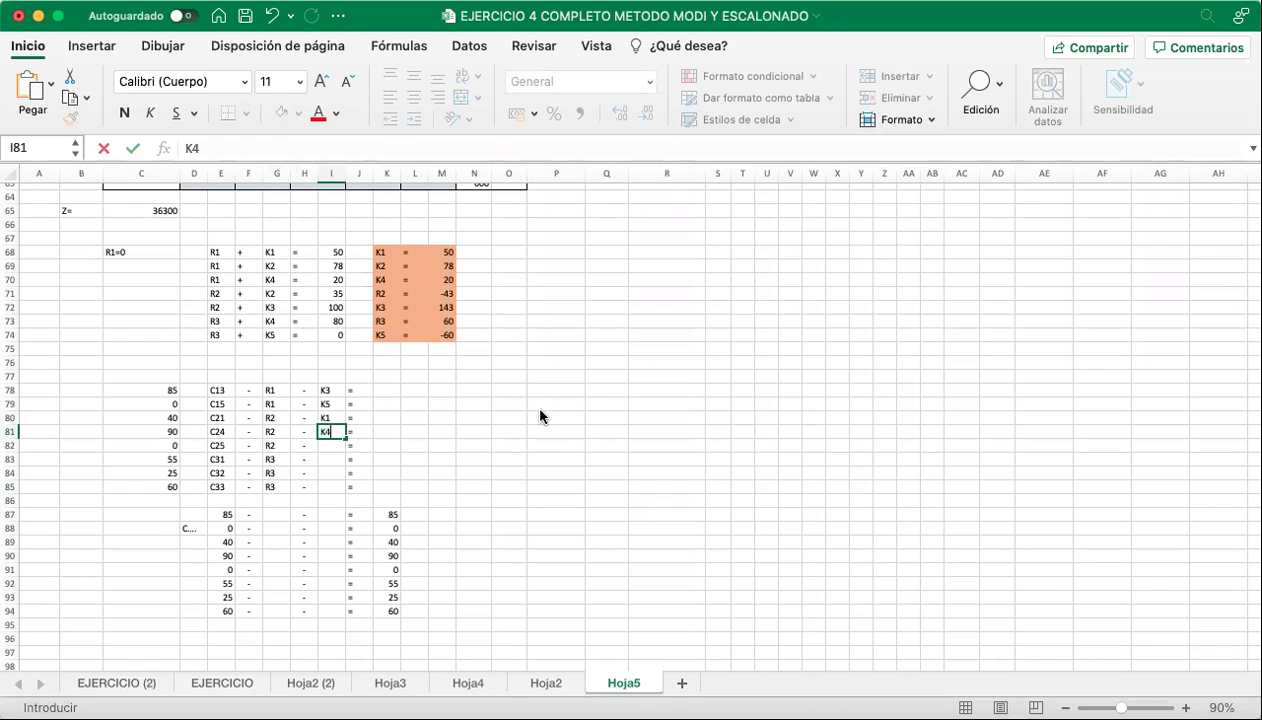
key("Return")
type("K5")
key("Return")
Enter K1 for C31, K2 for C32 and K3 for C33 in I83:I85.
type("K1")
key("Return")
type("K2")
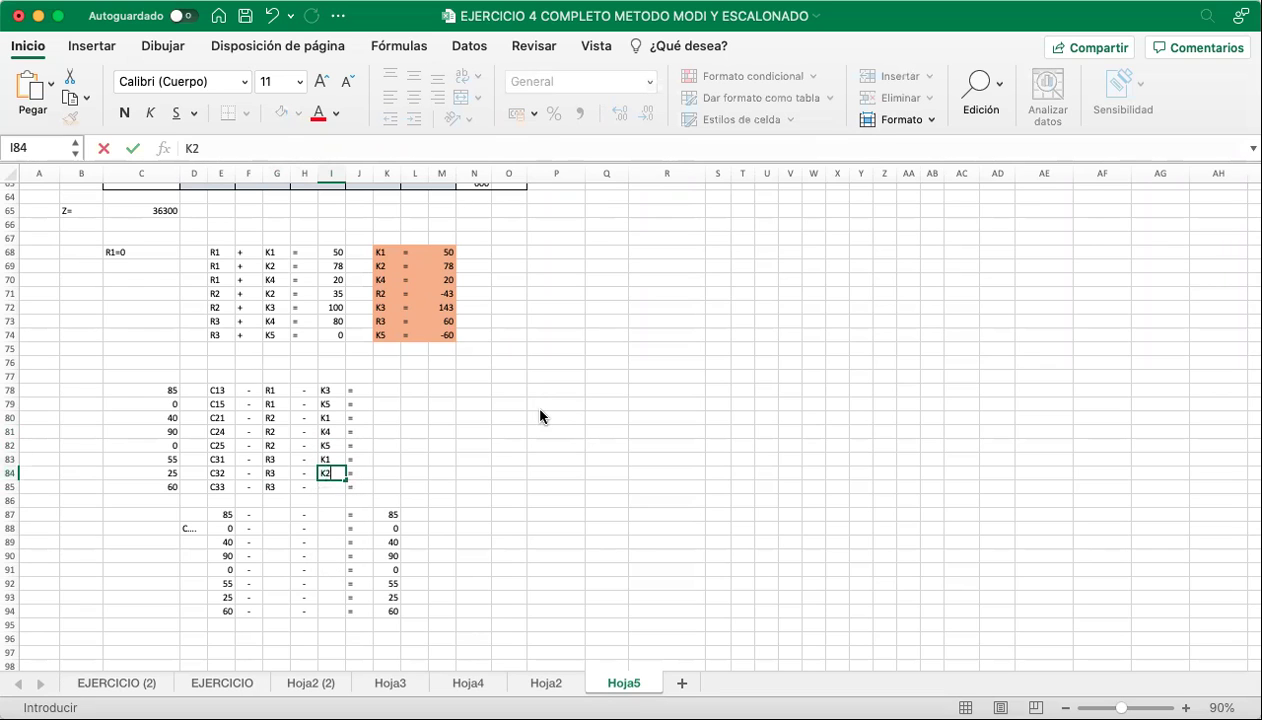
key("Return")
type("K3")
key("Return")
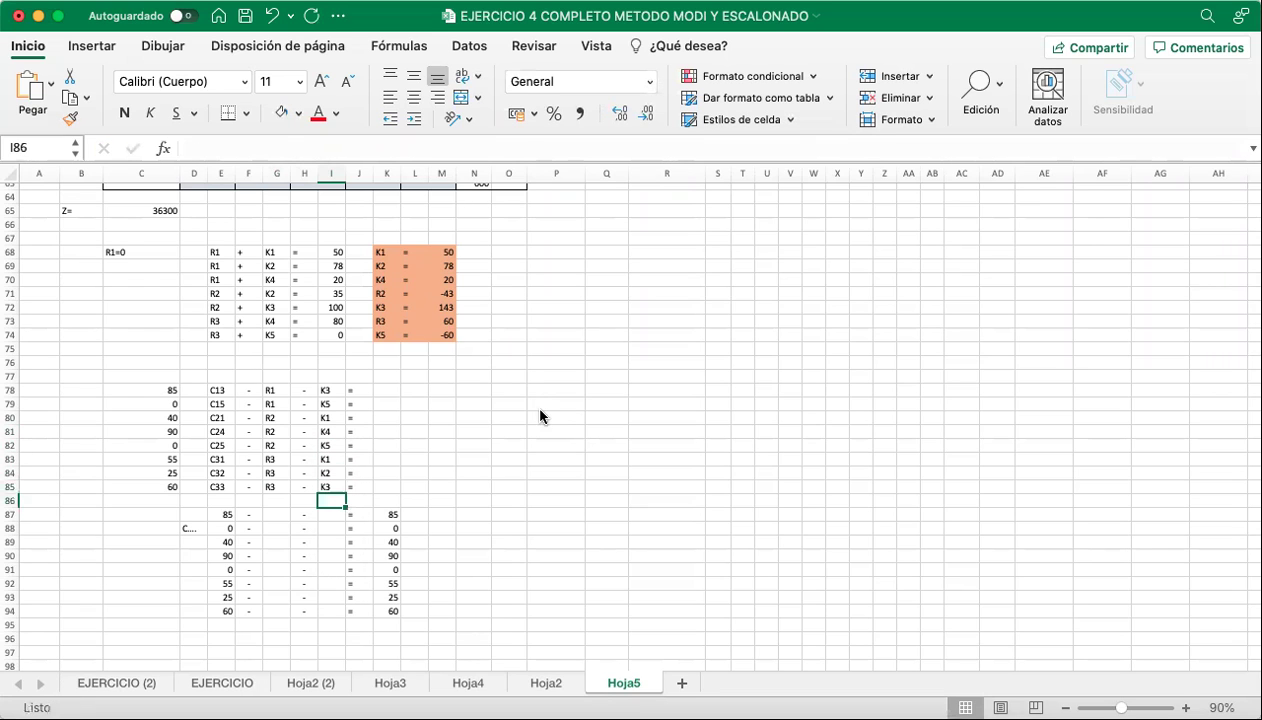
Copy the R and K labels from G78:I85 into the calculation rows at G87:I94.
left_click(274, 392)
left_click_drag(271, 395, 330, 613)
key("cmd+c")
key("super+v")
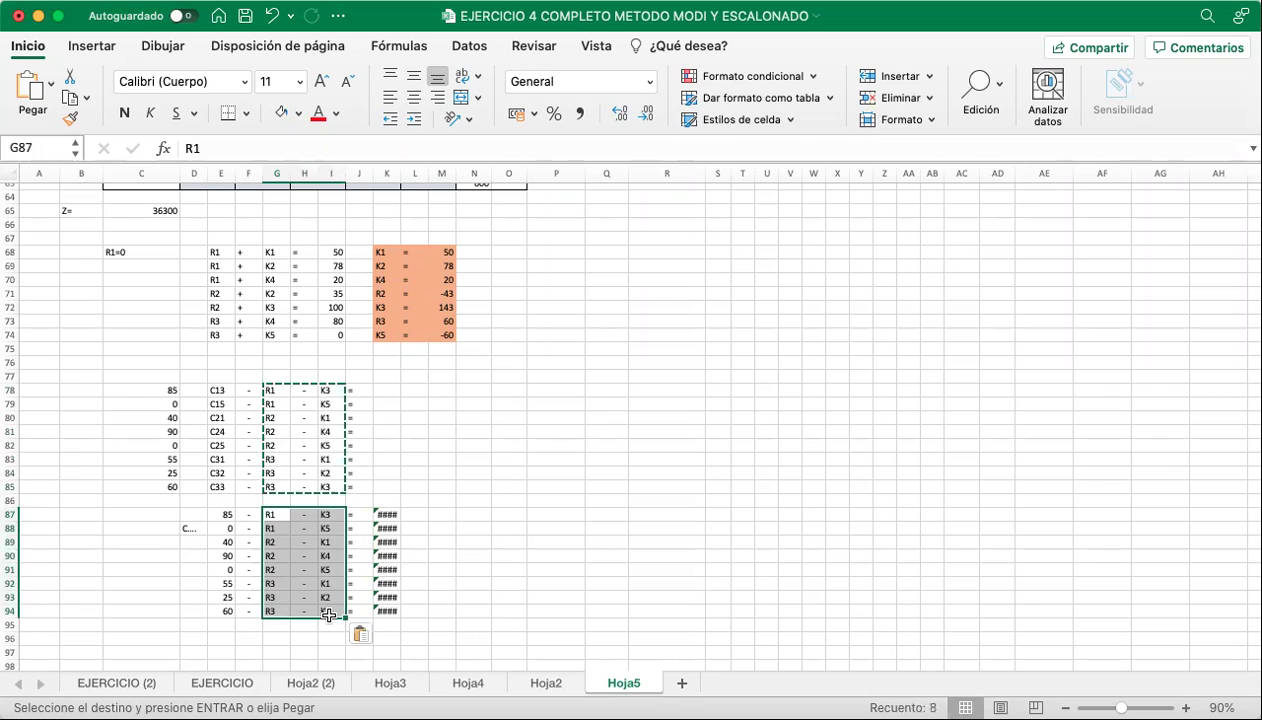
left_click(600, 529)
Replace the R1 labels in G87:G88 with 0 and the R2 labels in G89:G91 with -43.
left_click(278, 515)
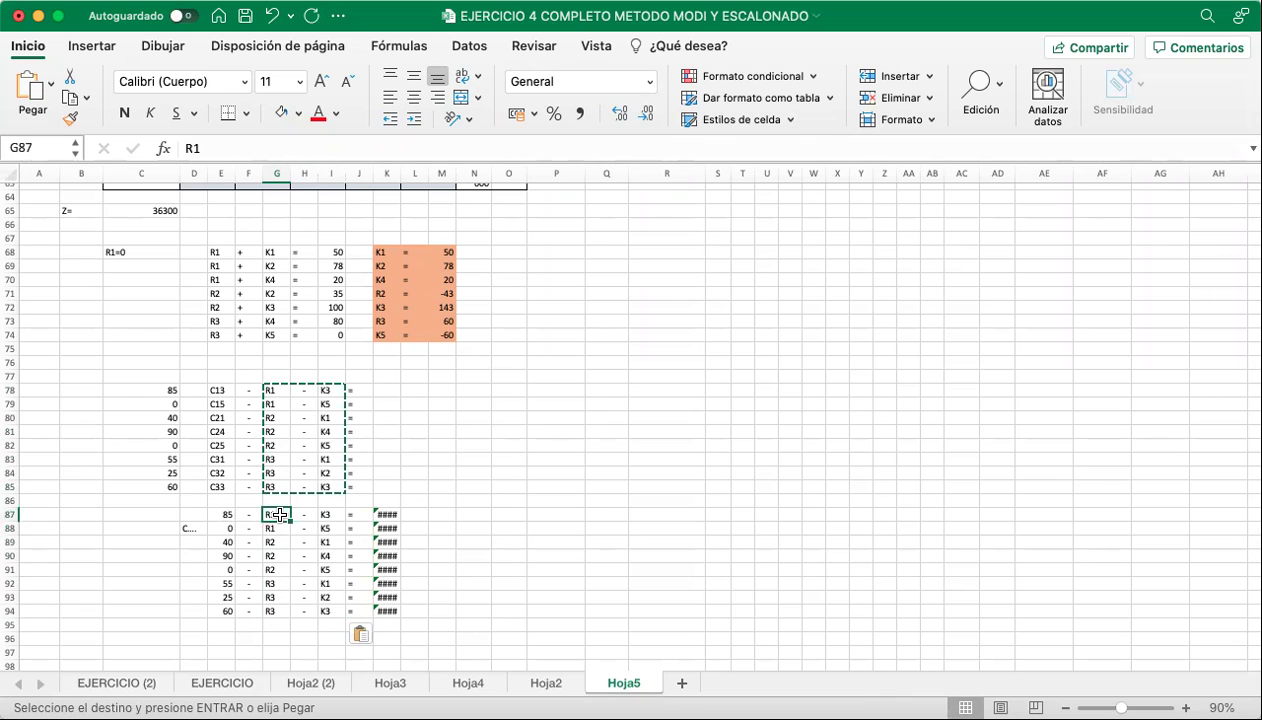
type("0")
key("Return")
key("Return")
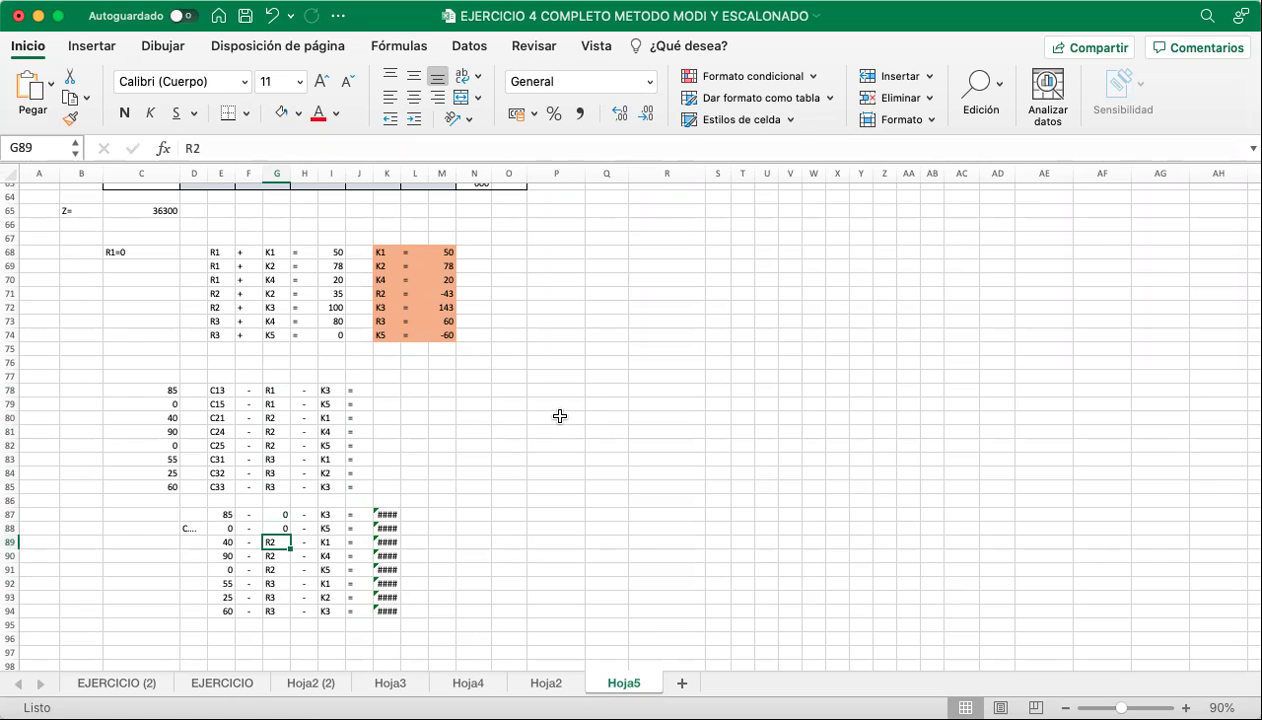
type("-43")
key("Return")
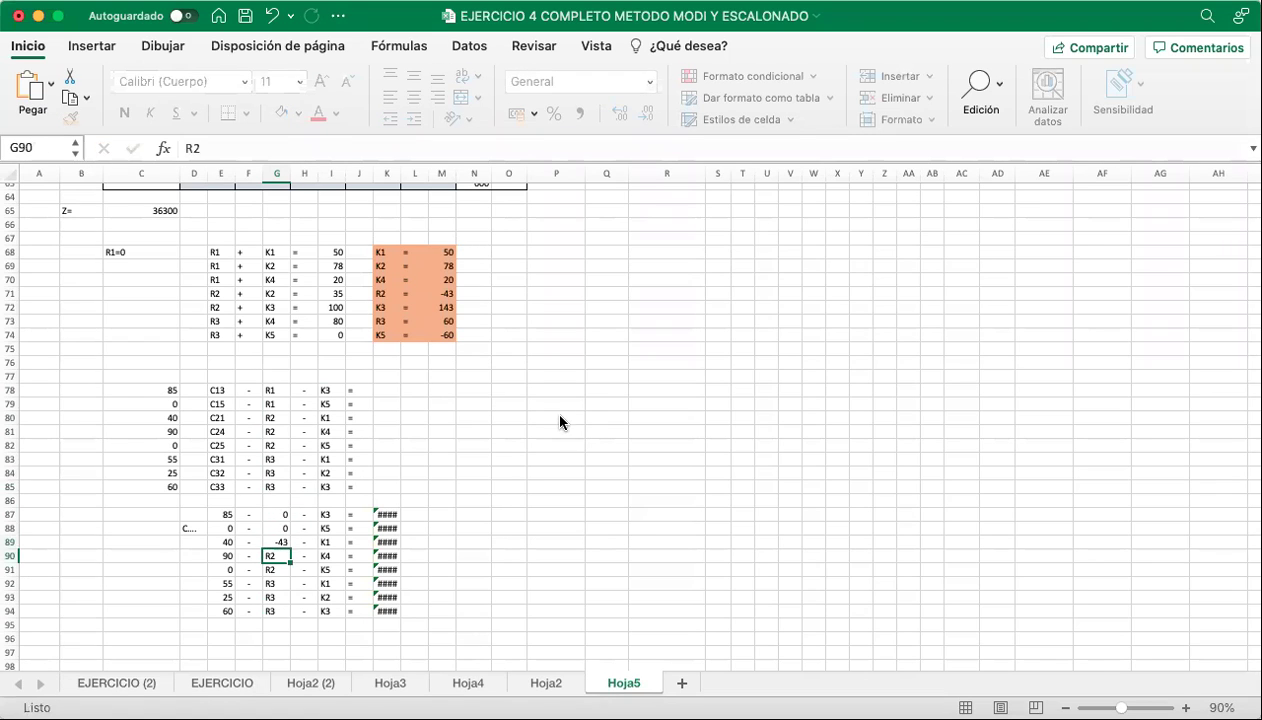
type("-43")
key("Return")
type("-43")
key("Return")
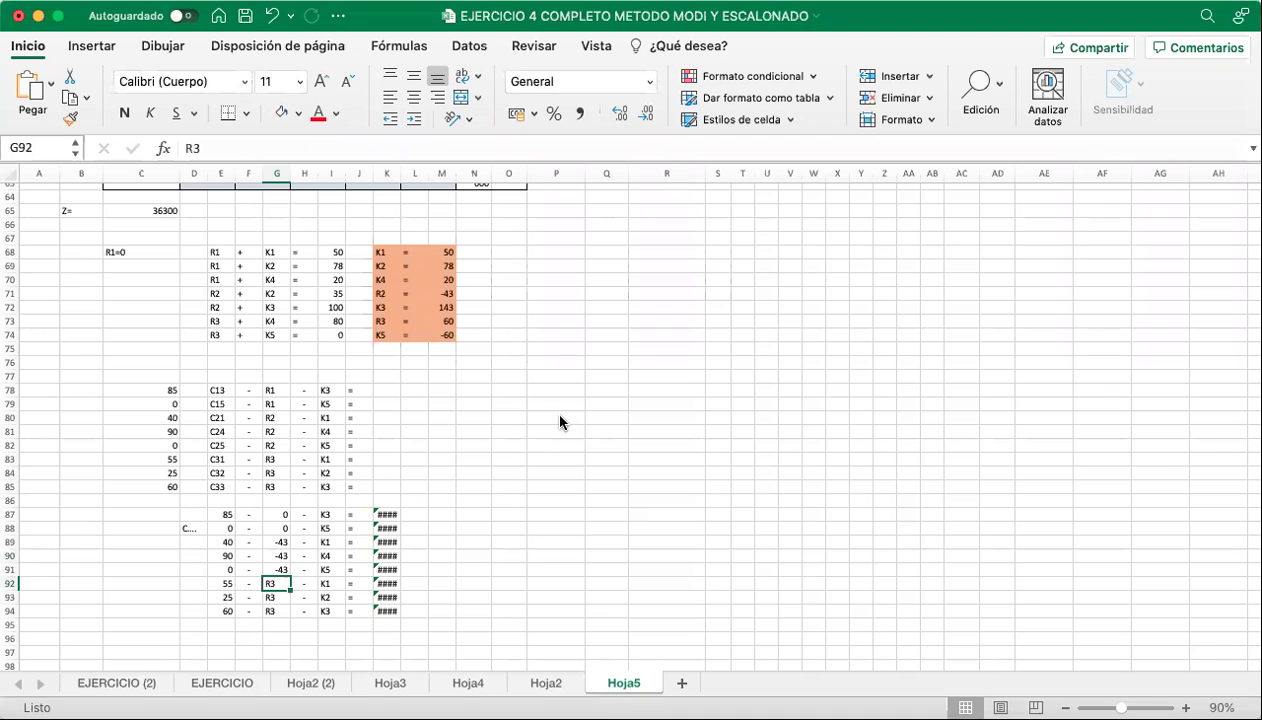
Replace the R3 labels in G92:G94 with 60.
type("60")
key("Return")
type("60")
key("Return")
type("60")
key("Return")
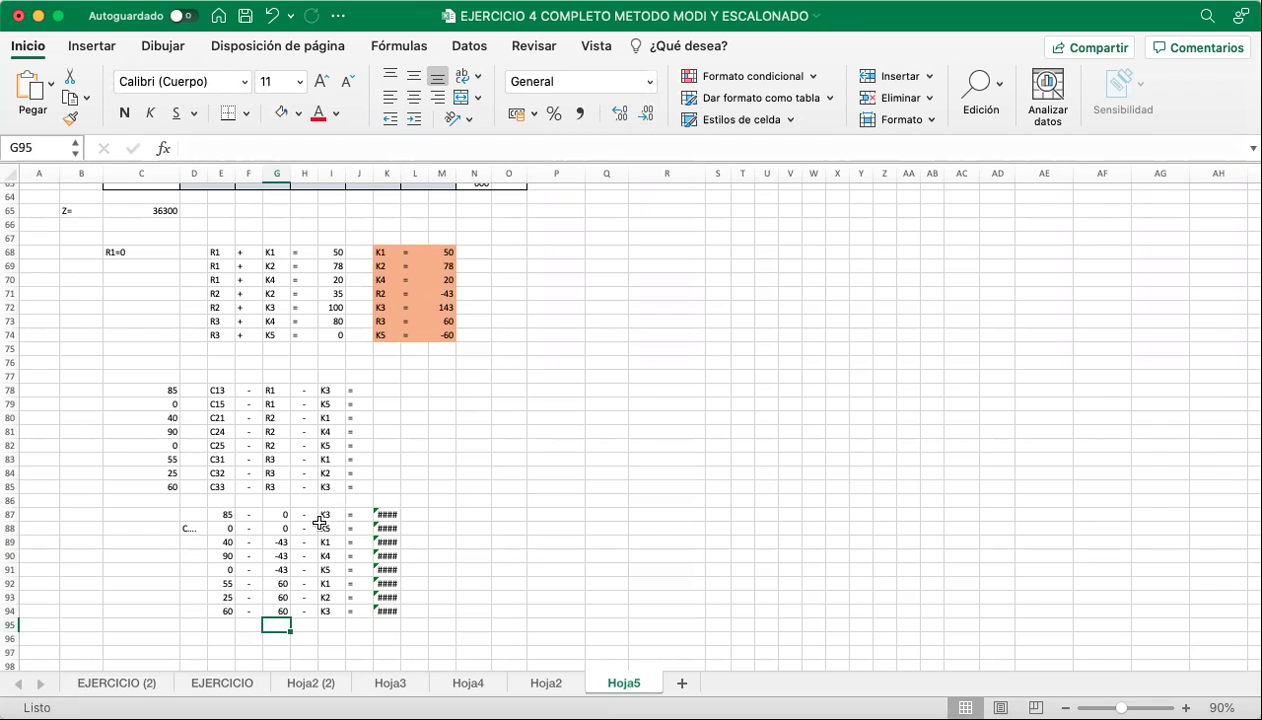
Replace K3 in I87 with 143 and K5 in I88 with -60.
left_click(329, 514)
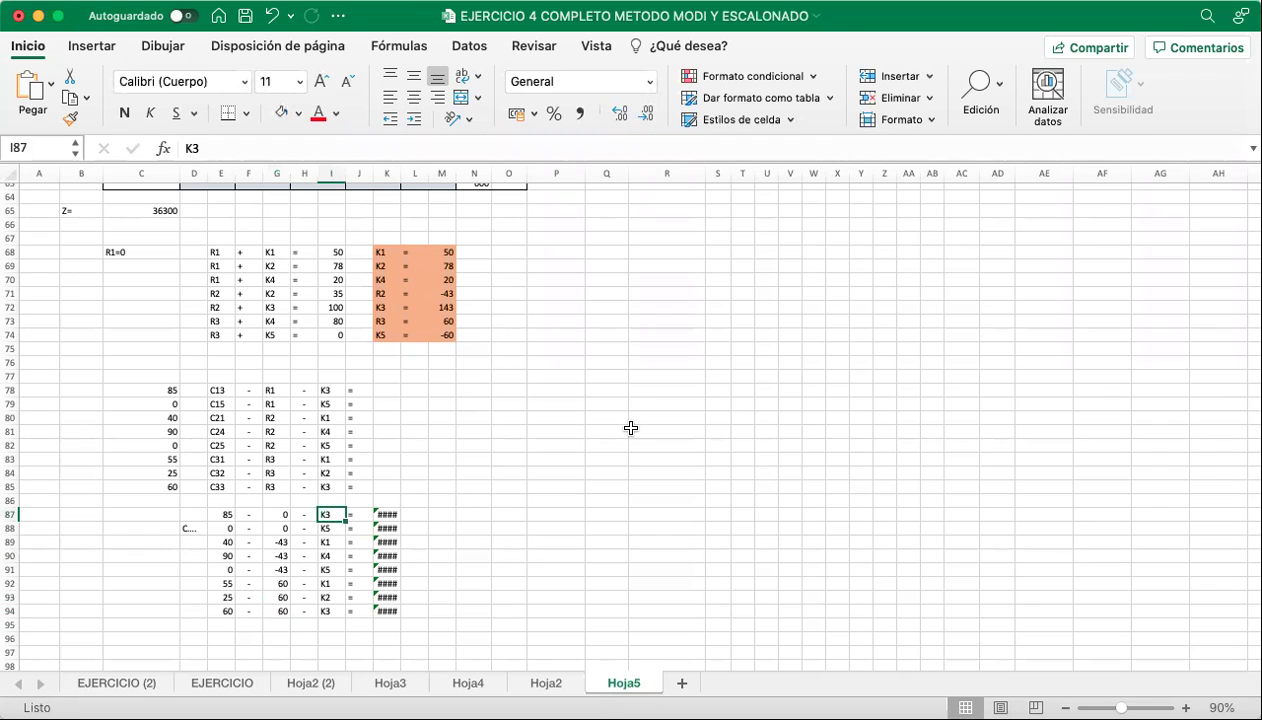
type("143")
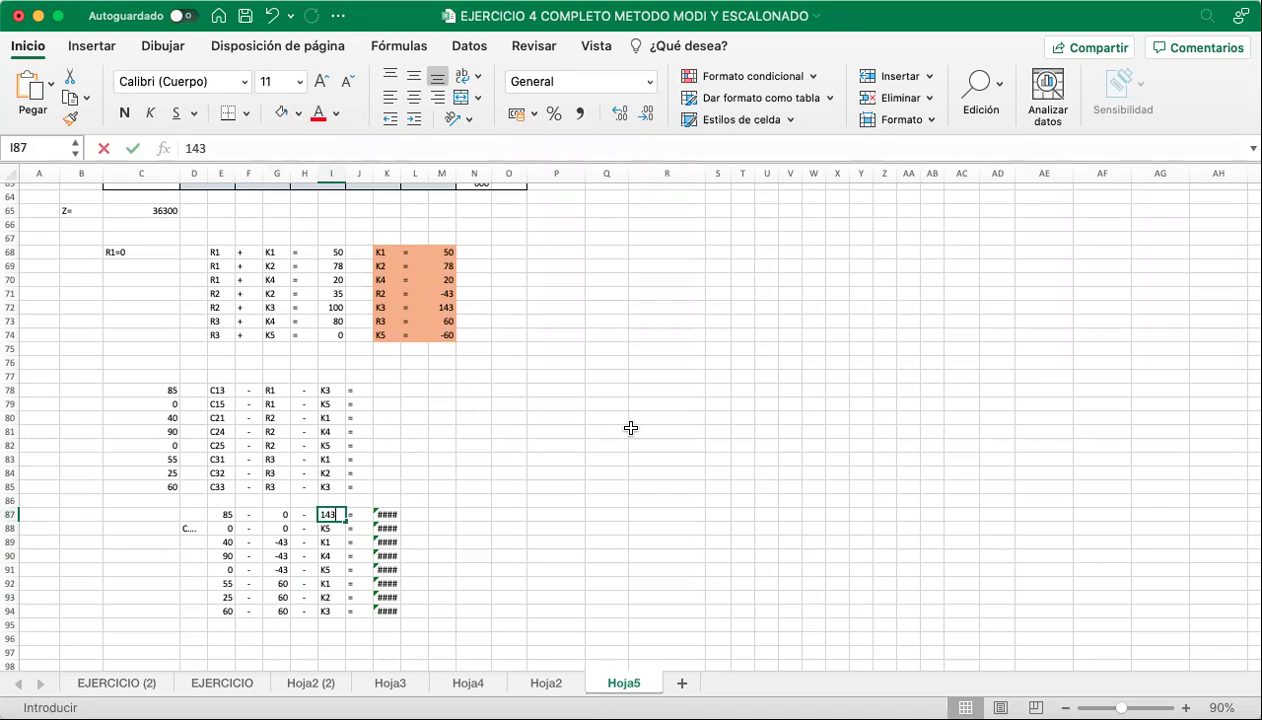
key("Return")
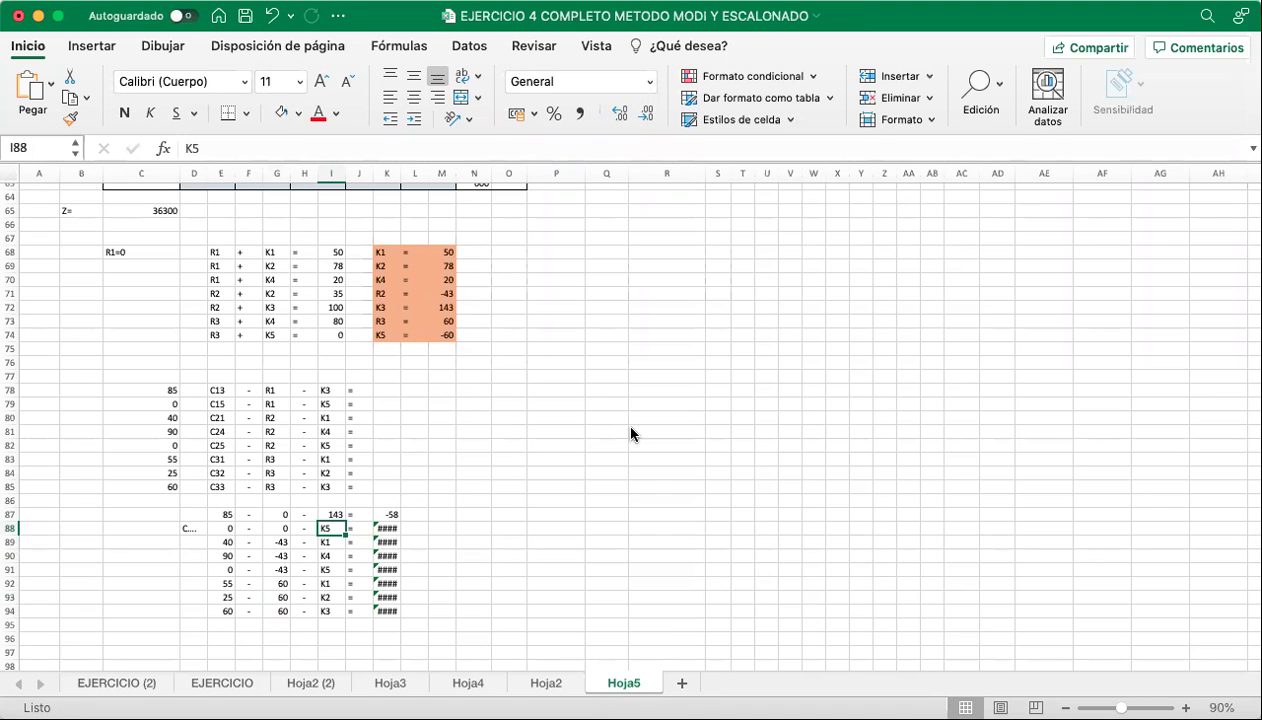
type("-60")
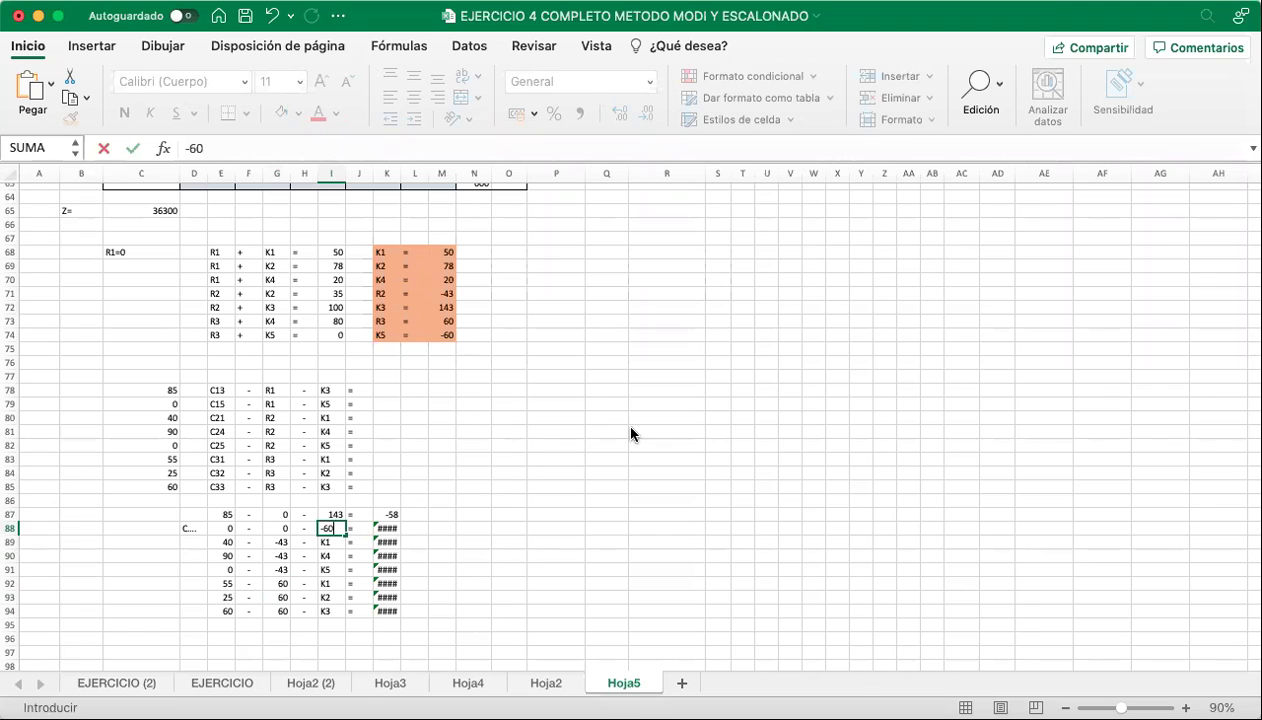
key("Return")
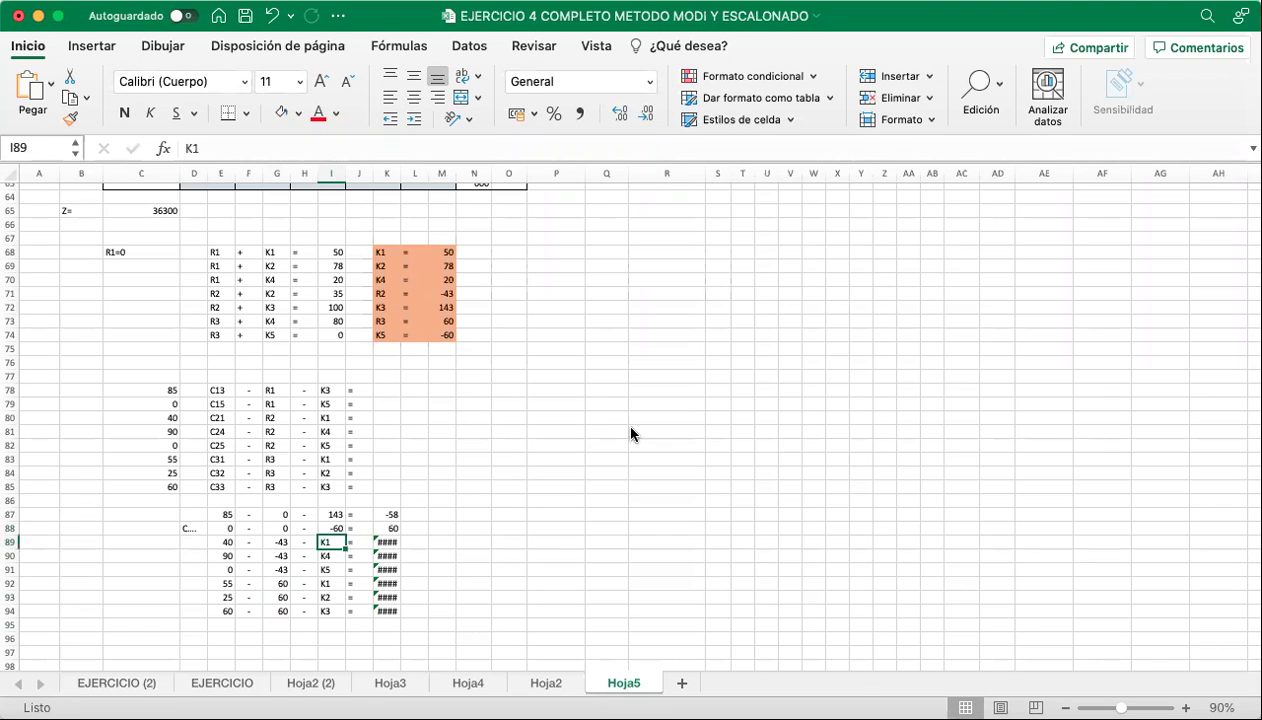
Replace K1, K4 and K5 in I89:I91 with 50, 20 and -60.
type("50")
key("Return")
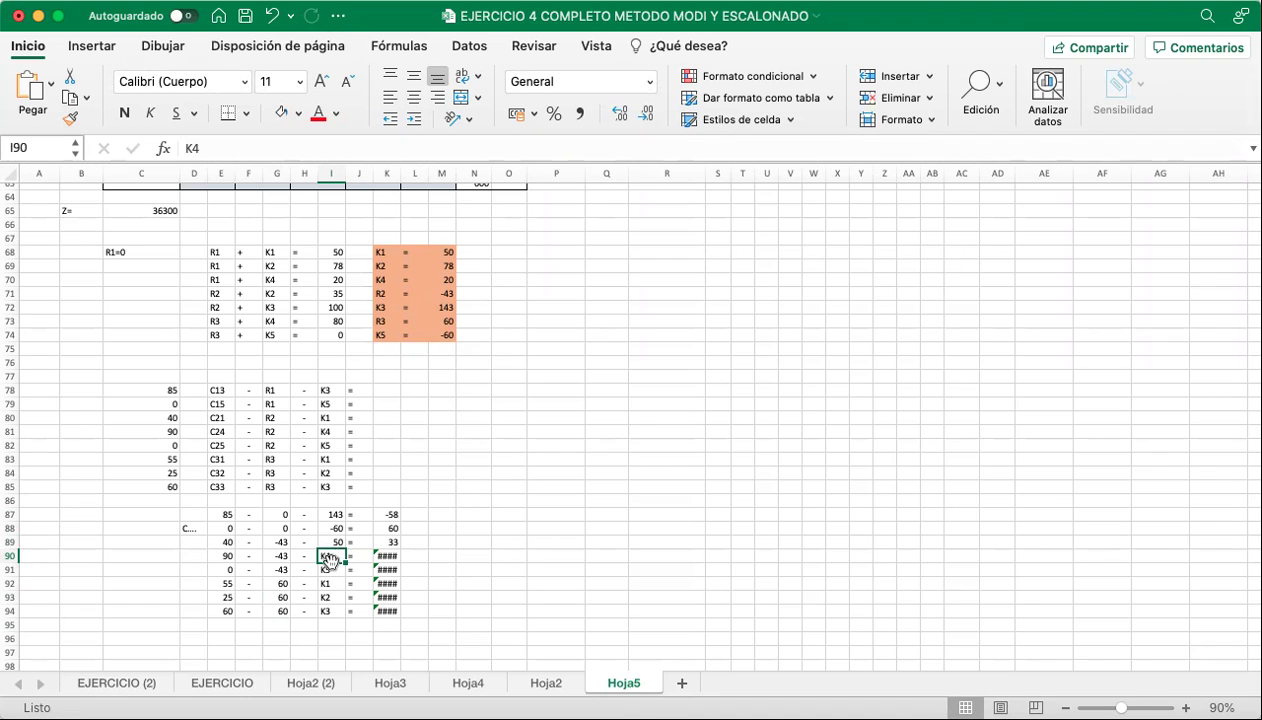
type("20")
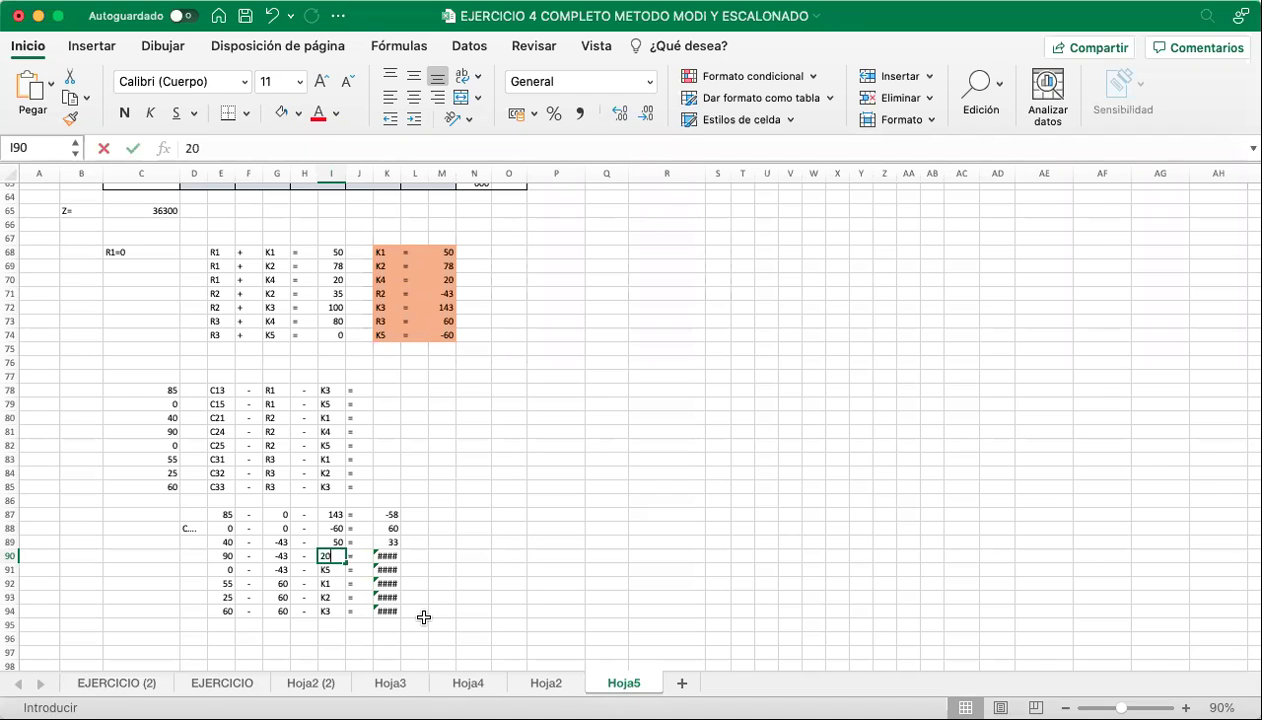
key("Return")
type("-60")
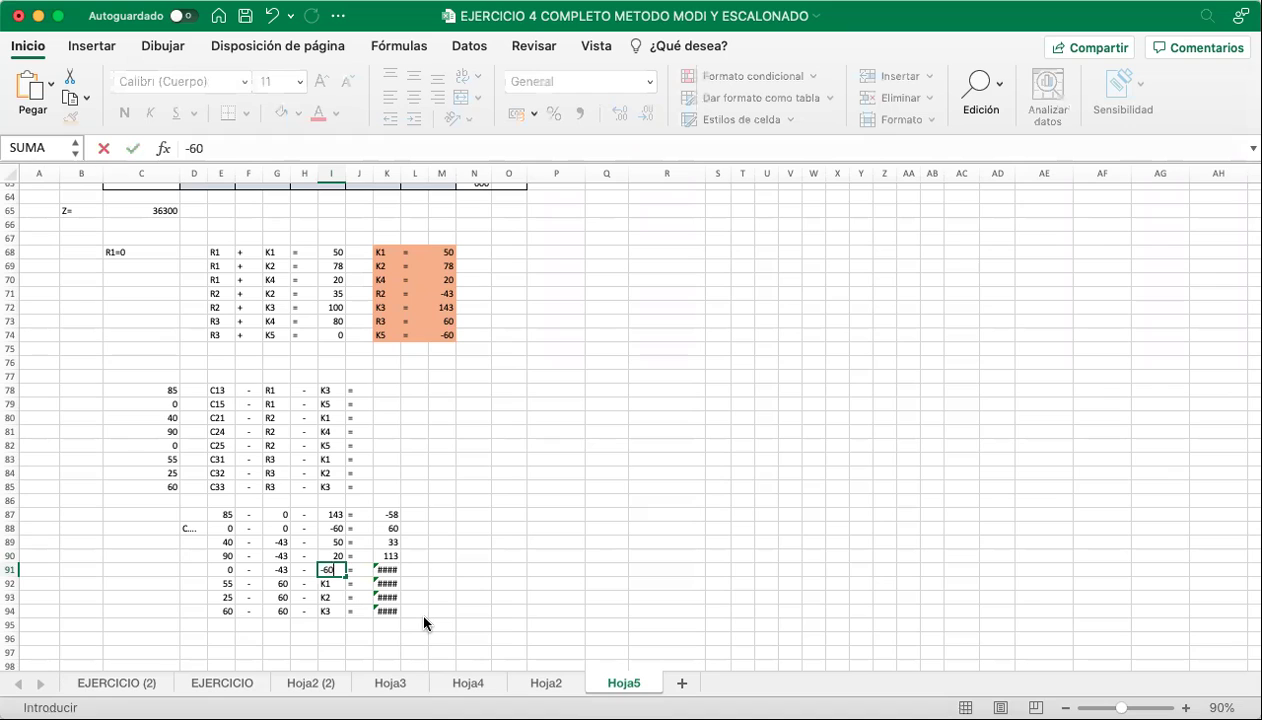
key("Return")
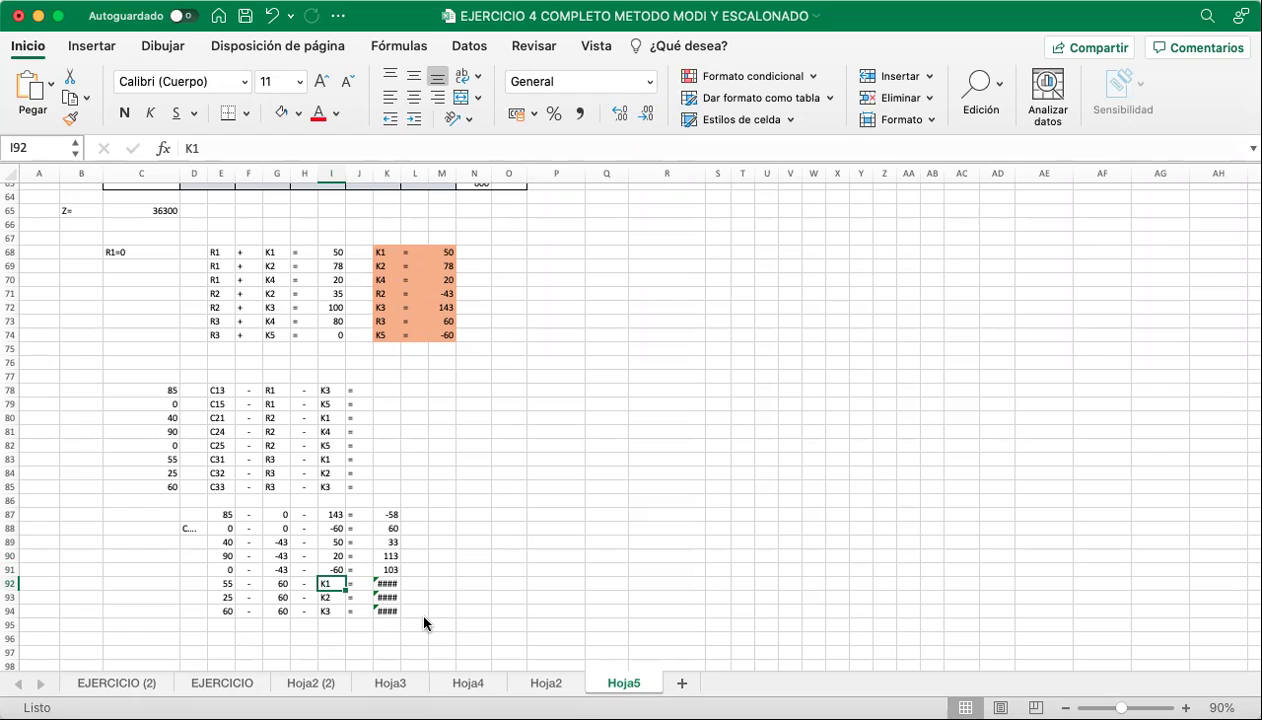
Replace K1, K2 and K3 in I92:I94 with 50, 78 and 143.
type("50")
key("Return")
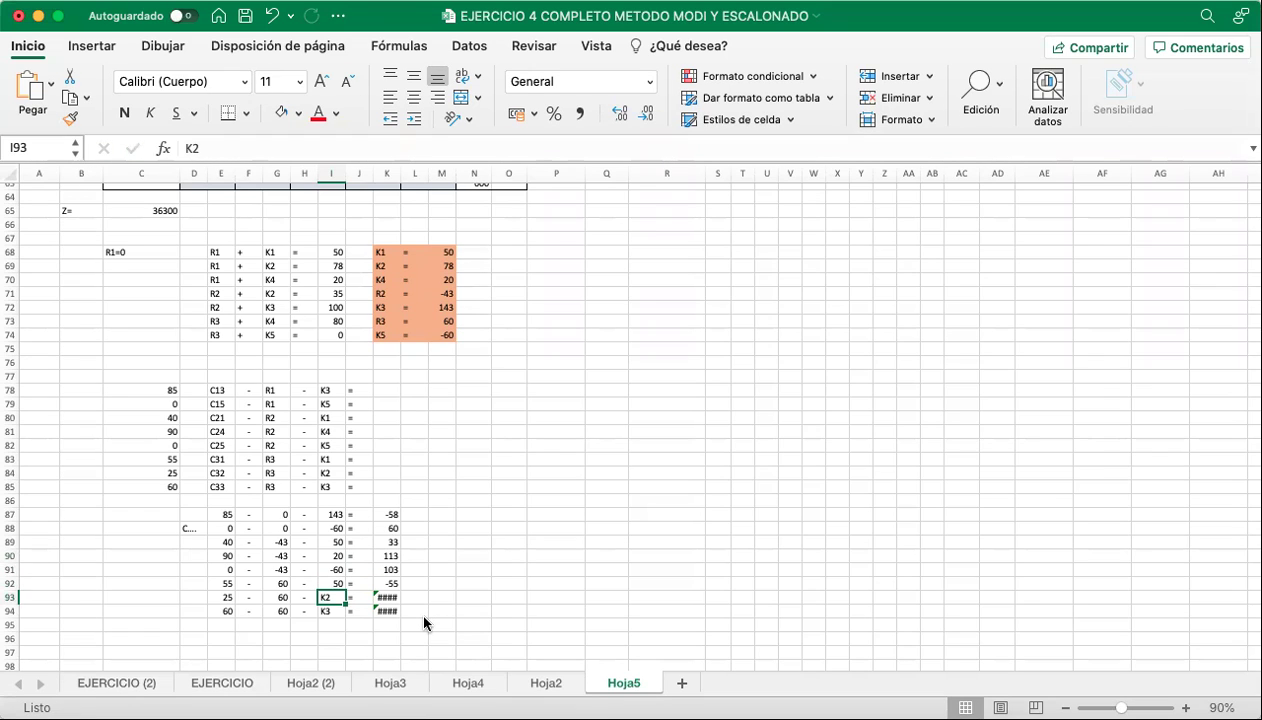
type("78")
key("Return")
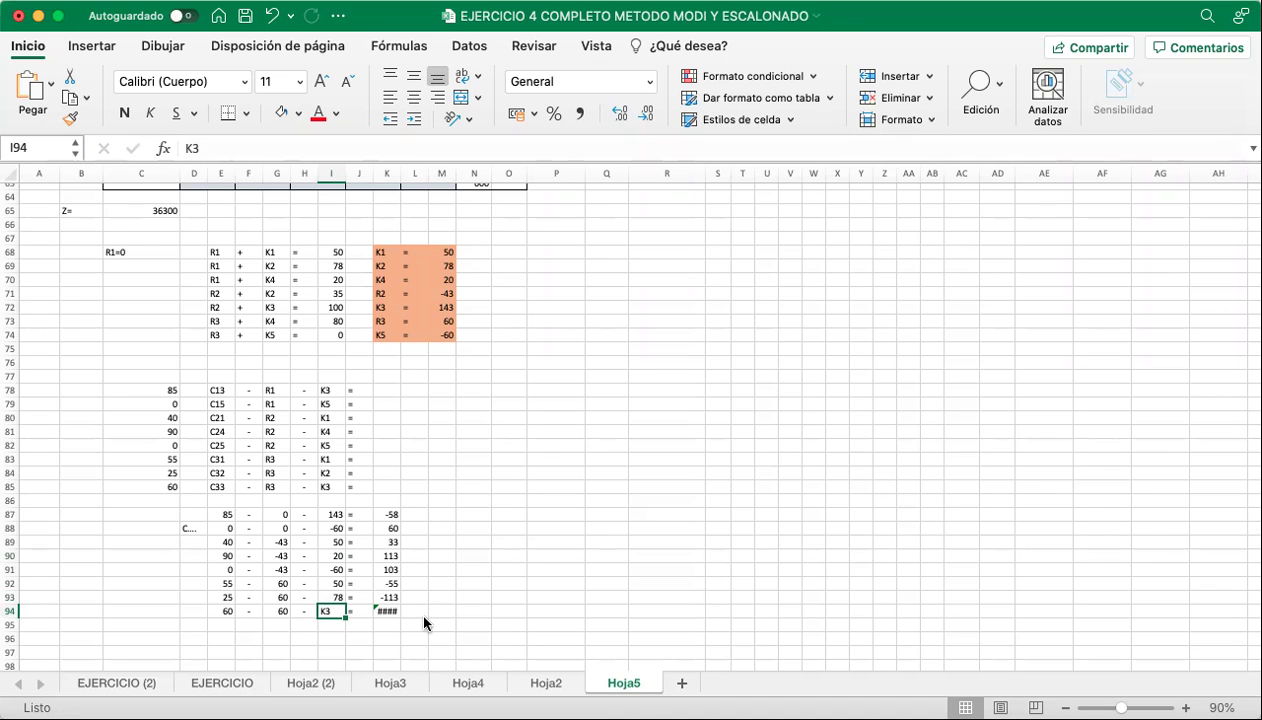
type("143")
key("Return")
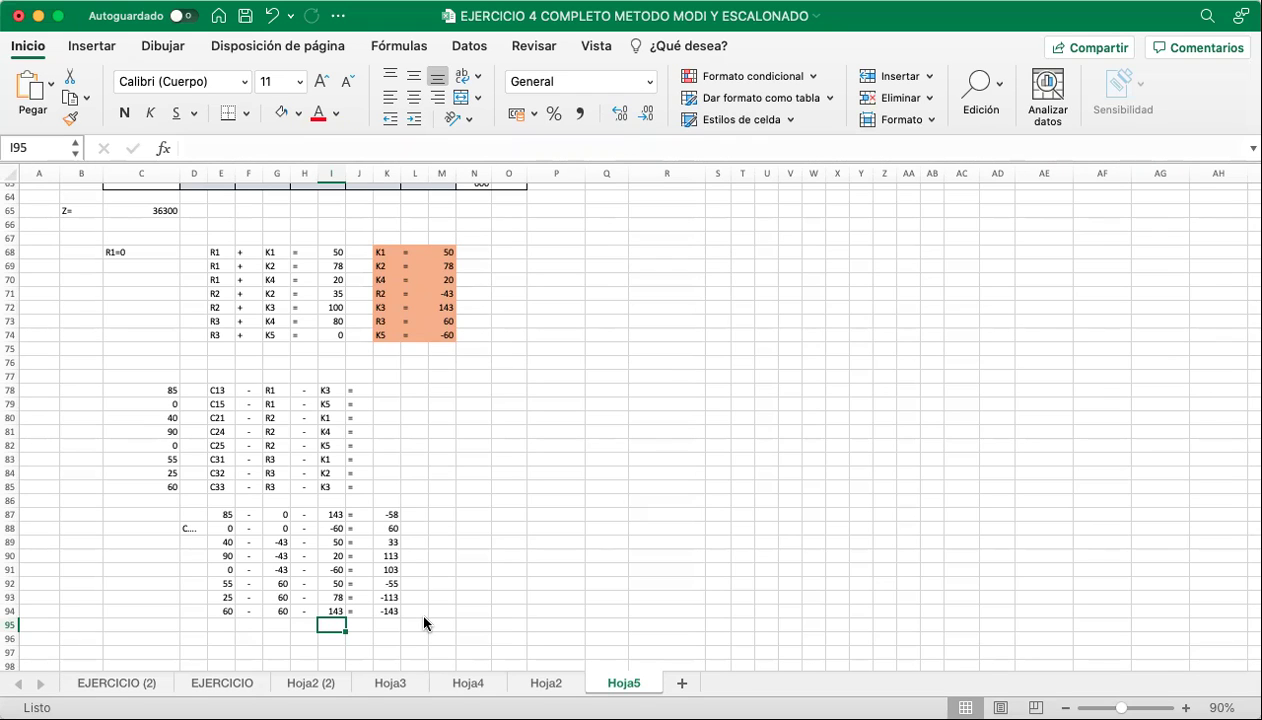
Fill the calculation in E94:K94 with orange.
left_click(446, 571)
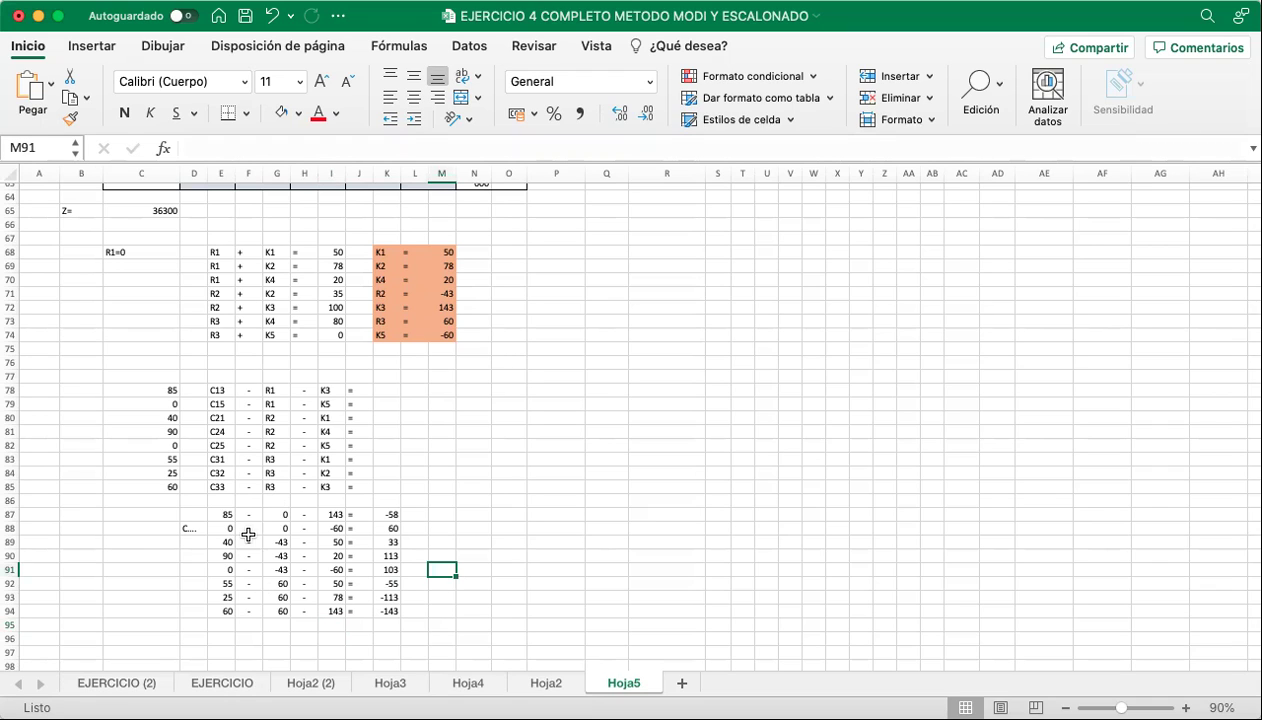
left_click_drag(386, 611, 222, 614)
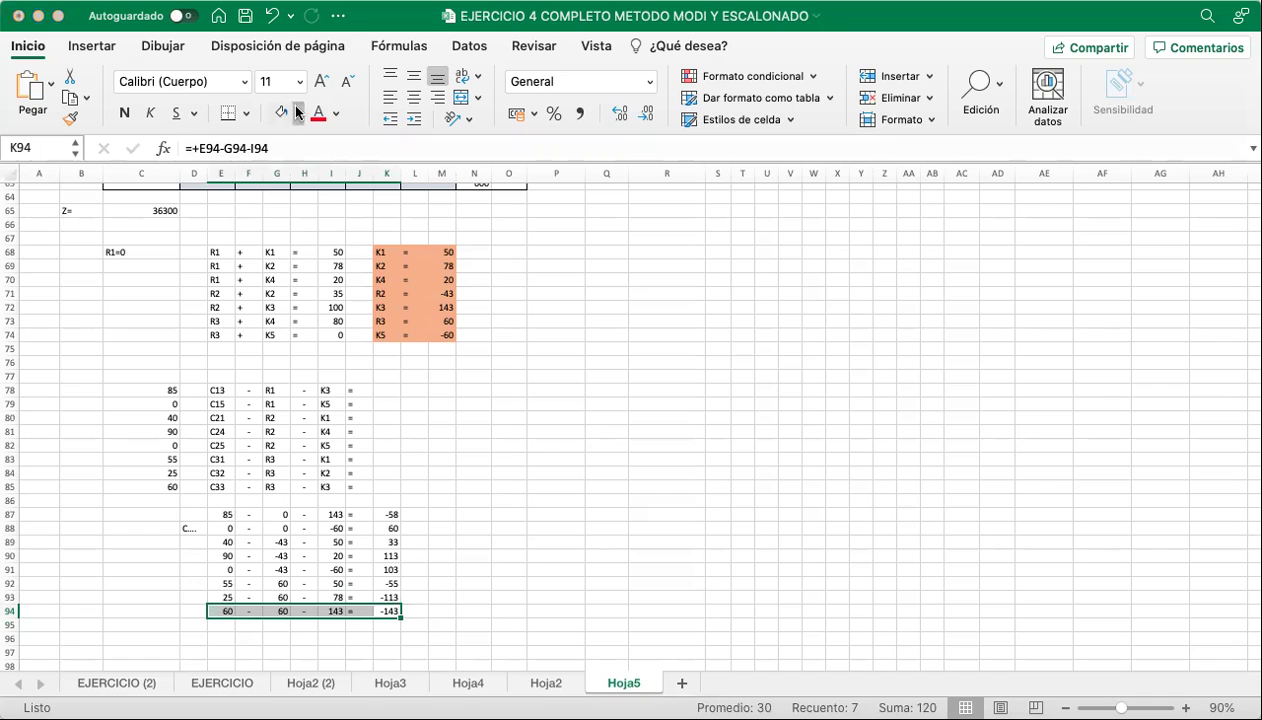
left_click(540, 430)
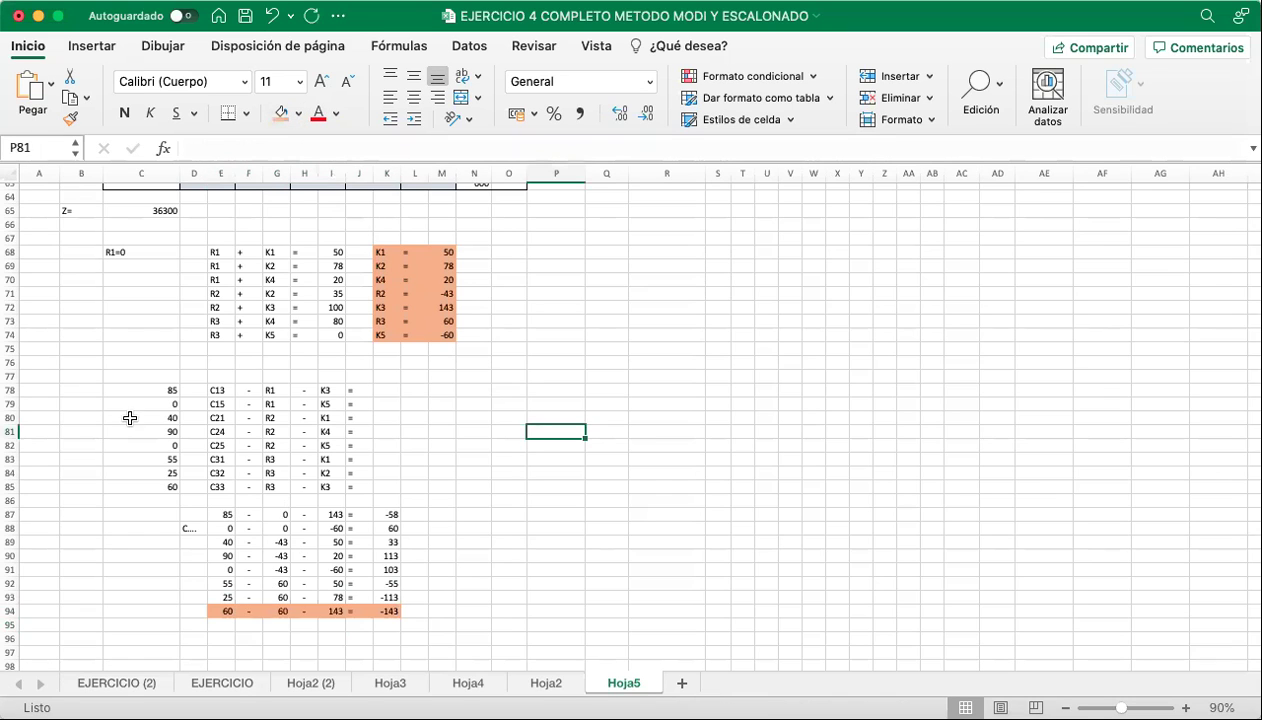
Clear the label in D88 and label the orange calculation row as C33 in D94.
left_click(200, 527)
key("Delete")
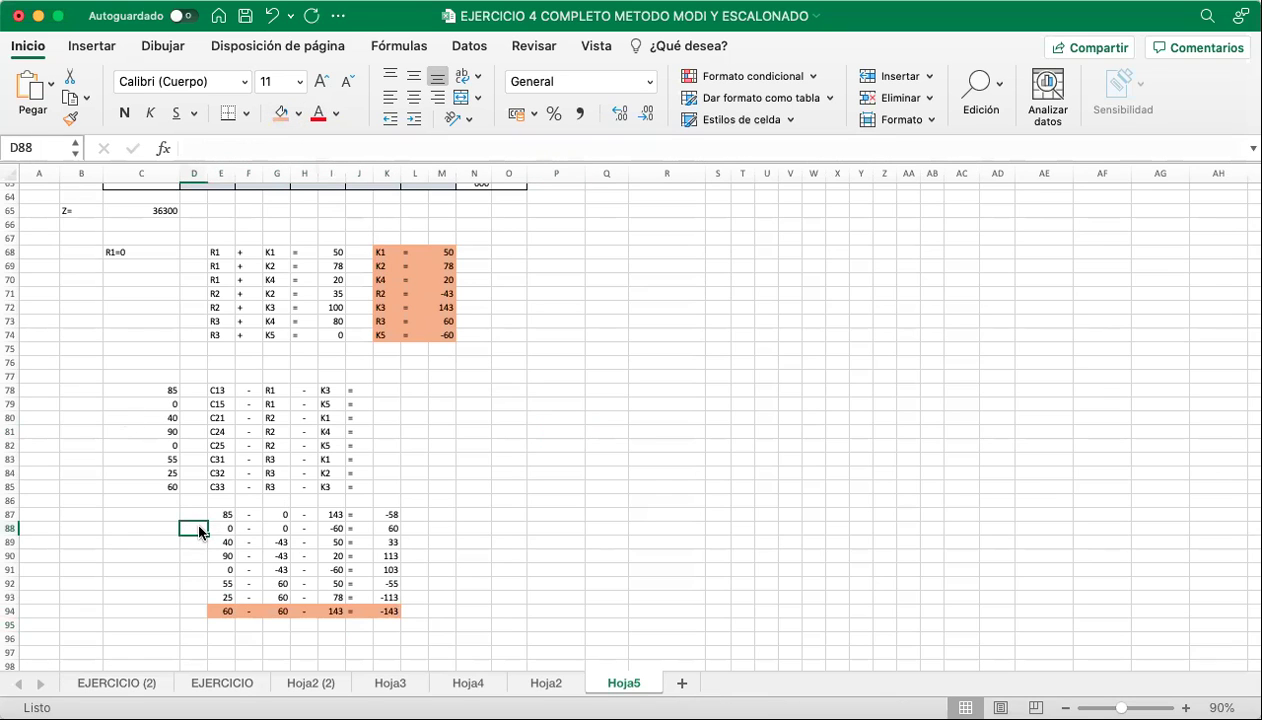
left_click(191, 611)
type("C")
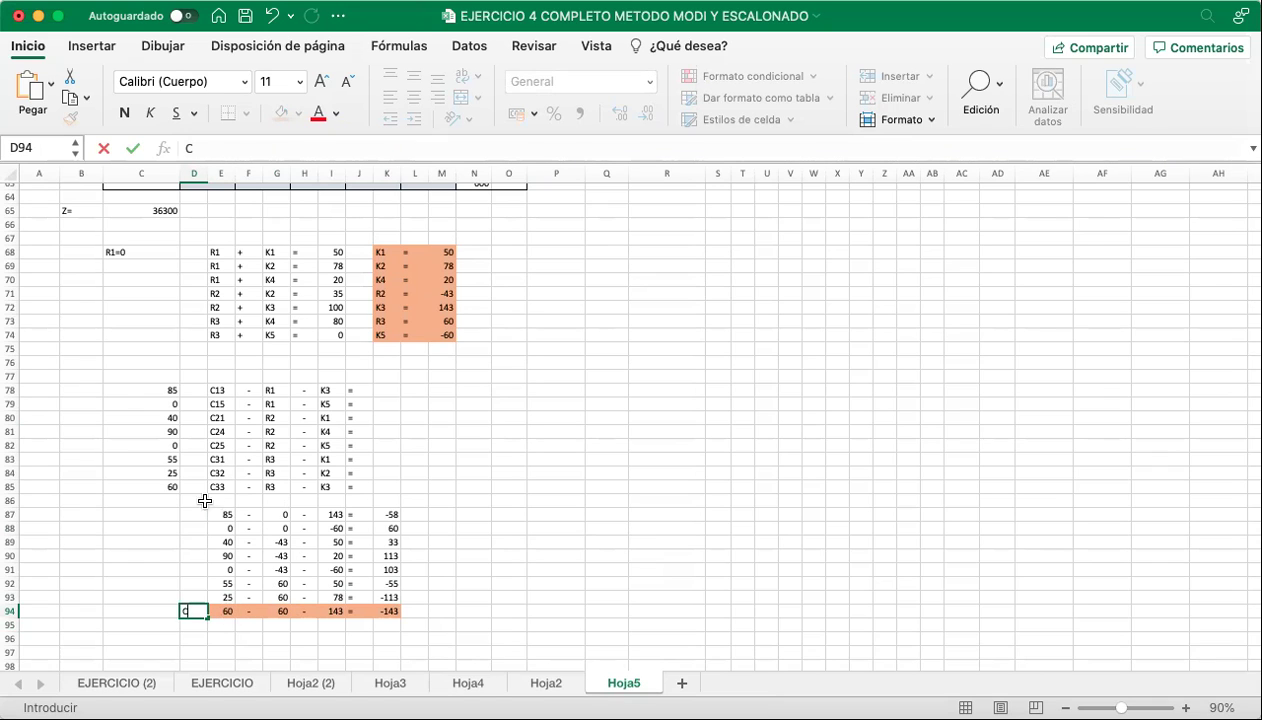
left_click(201, 611)
type("33")
left_click(220, 611)
left_click(219, 486)
Copy the transportation table in B54:O63 and paste it starting at B97, below the C33 calculation row.
scroll(524, 529, "down", 5)
scroll(526, 530, "up", 10)
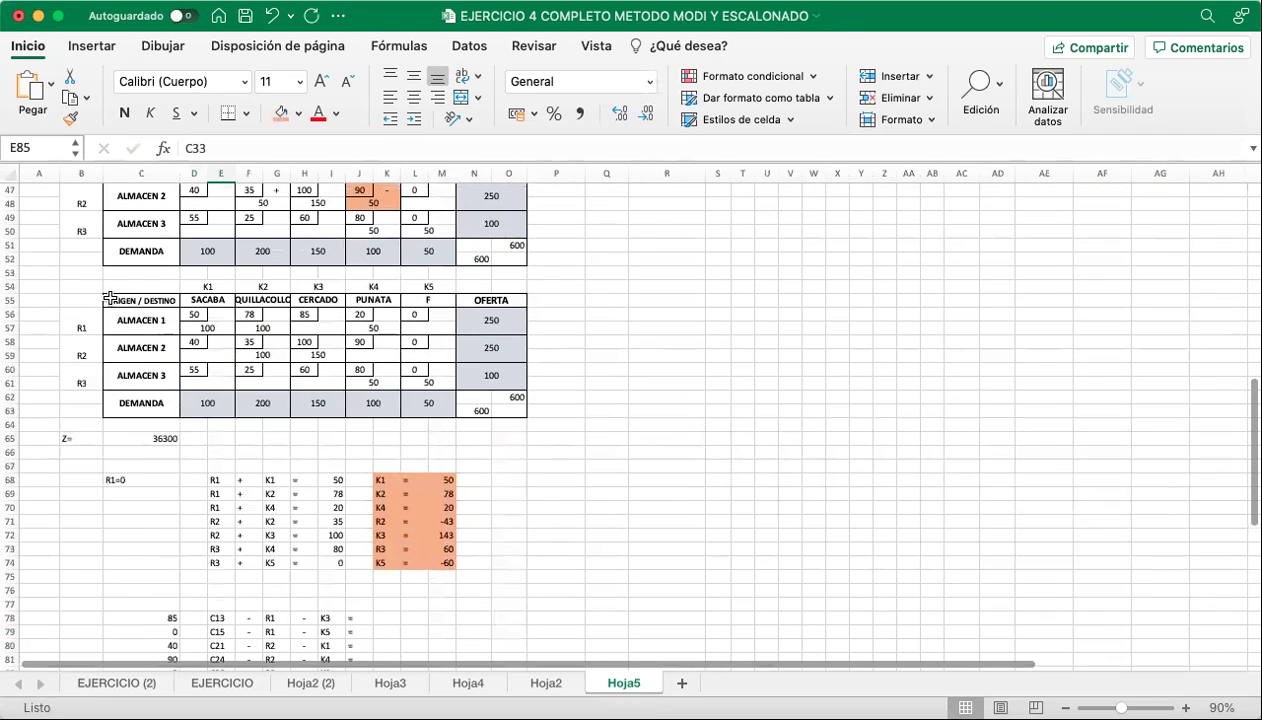
left_click_drag(78, 287, 503, 412)
key("cmd+c")
scroll(503, 418, "down", 1)
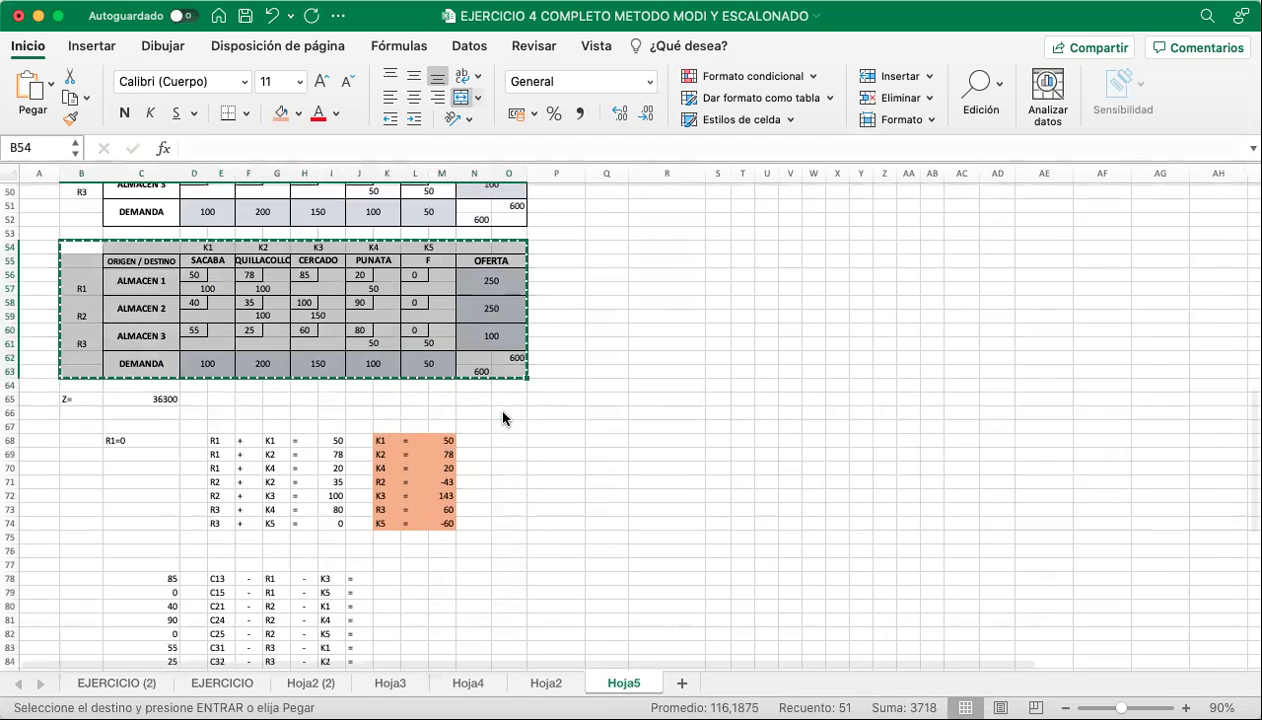
scroll(503, 418, "down", 8)
left_click(90, 506)
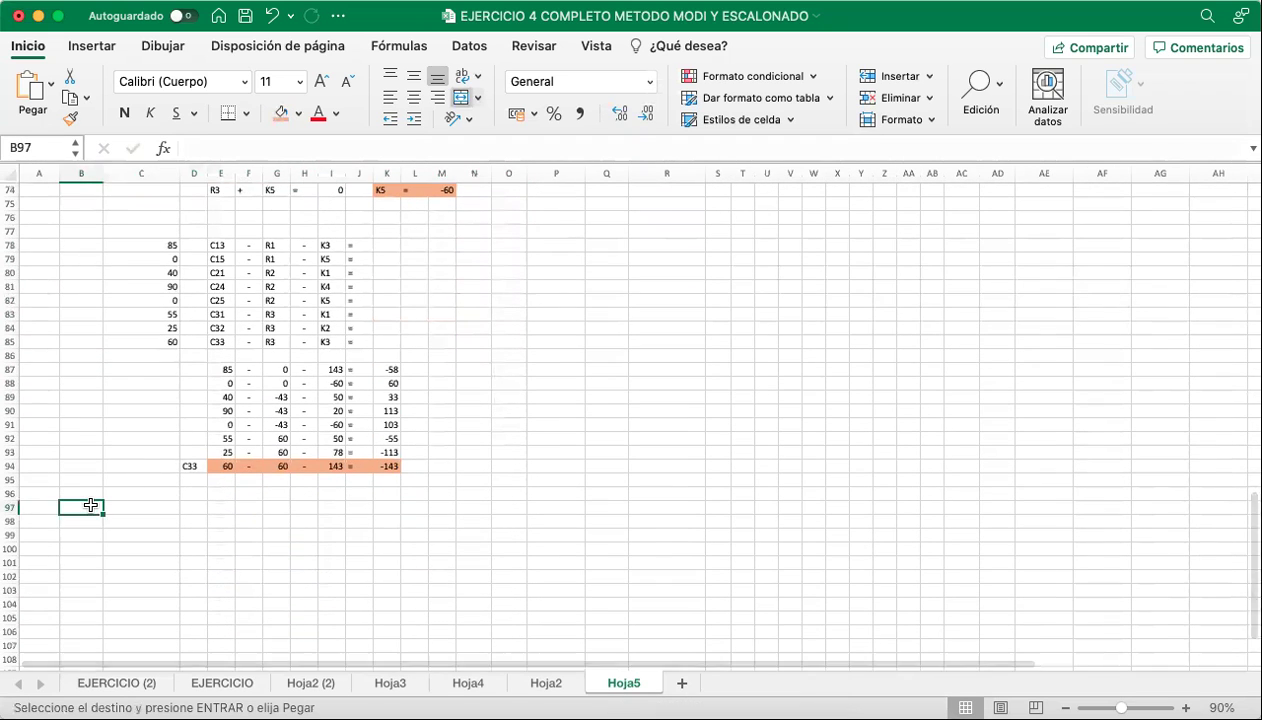
key("cmd+v")
scroll(222, 537, "down", 4)
left_click(224, 540)
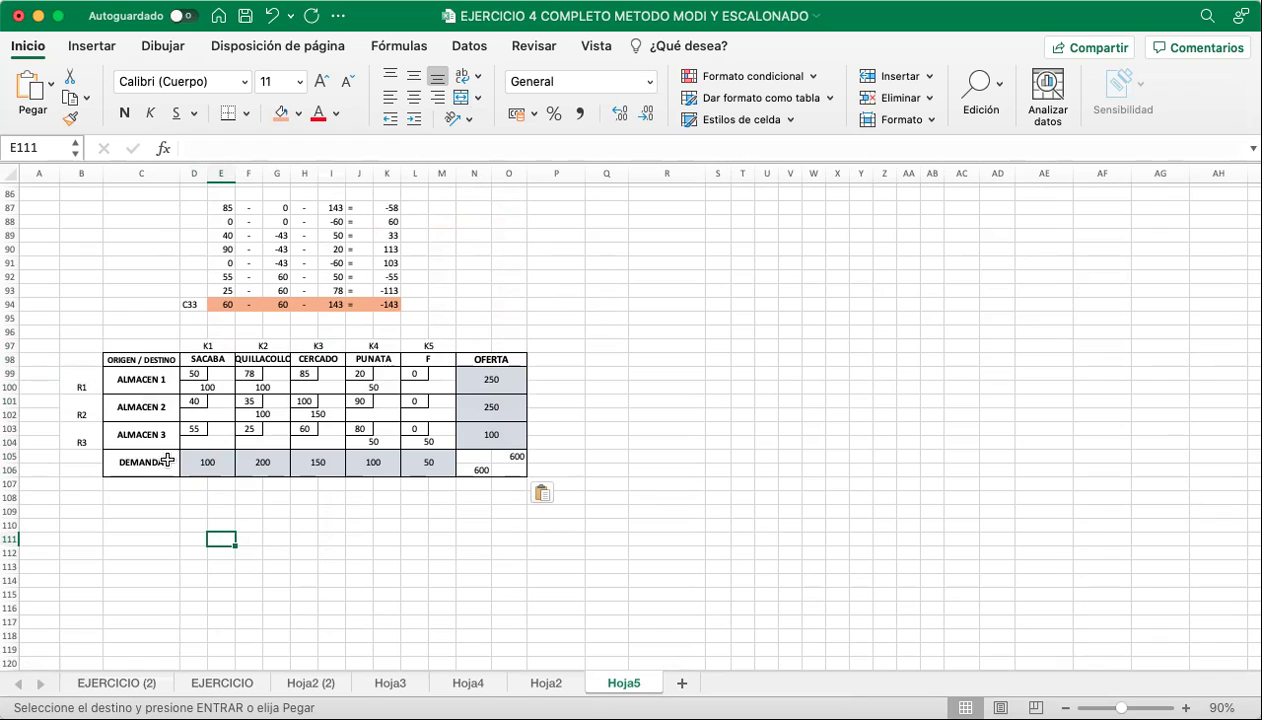
Enter INICIO in H104 as the starting cell of the loop, at ALMACEN 3 and CERCADO.
left_click(336, 442)
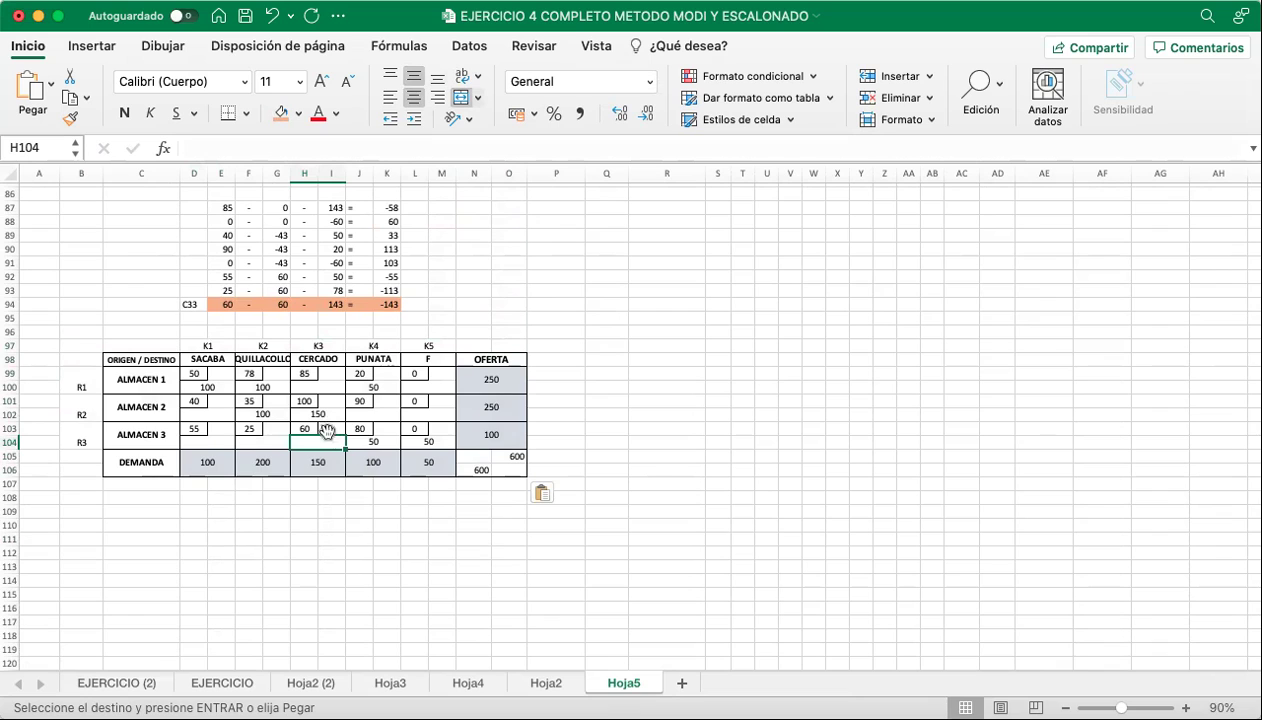
type("IN")
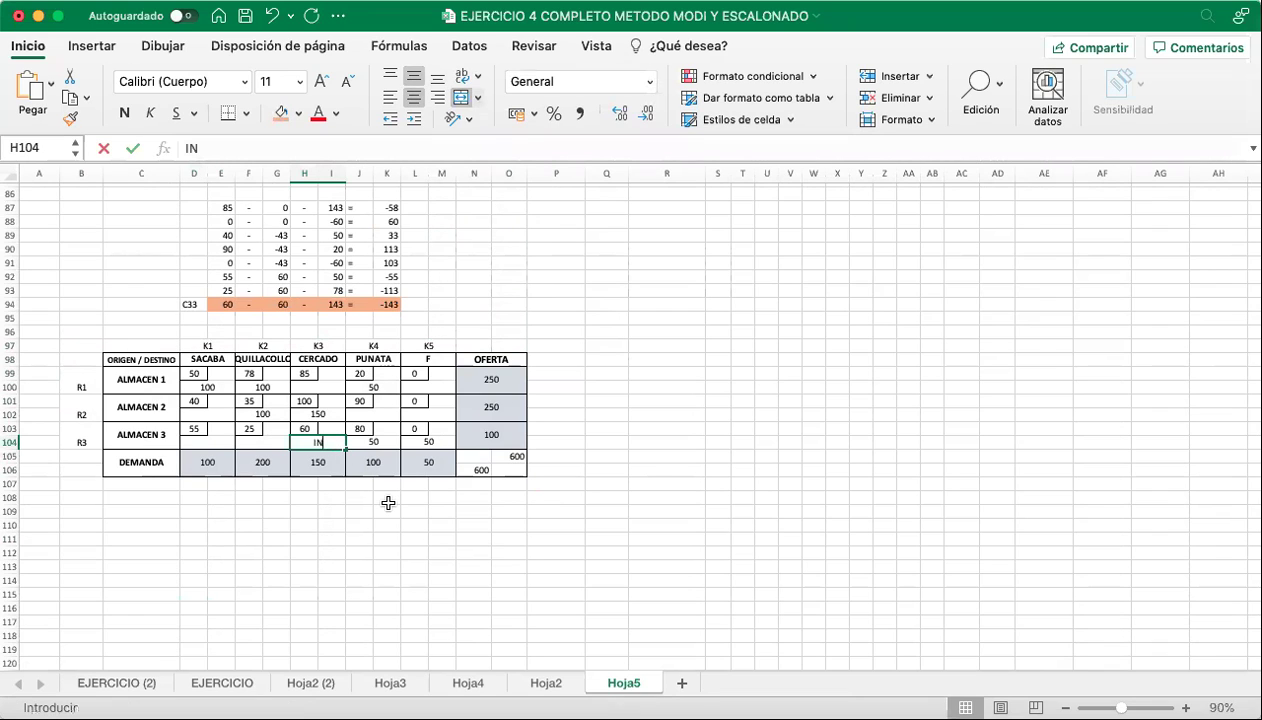
type("ICIO")
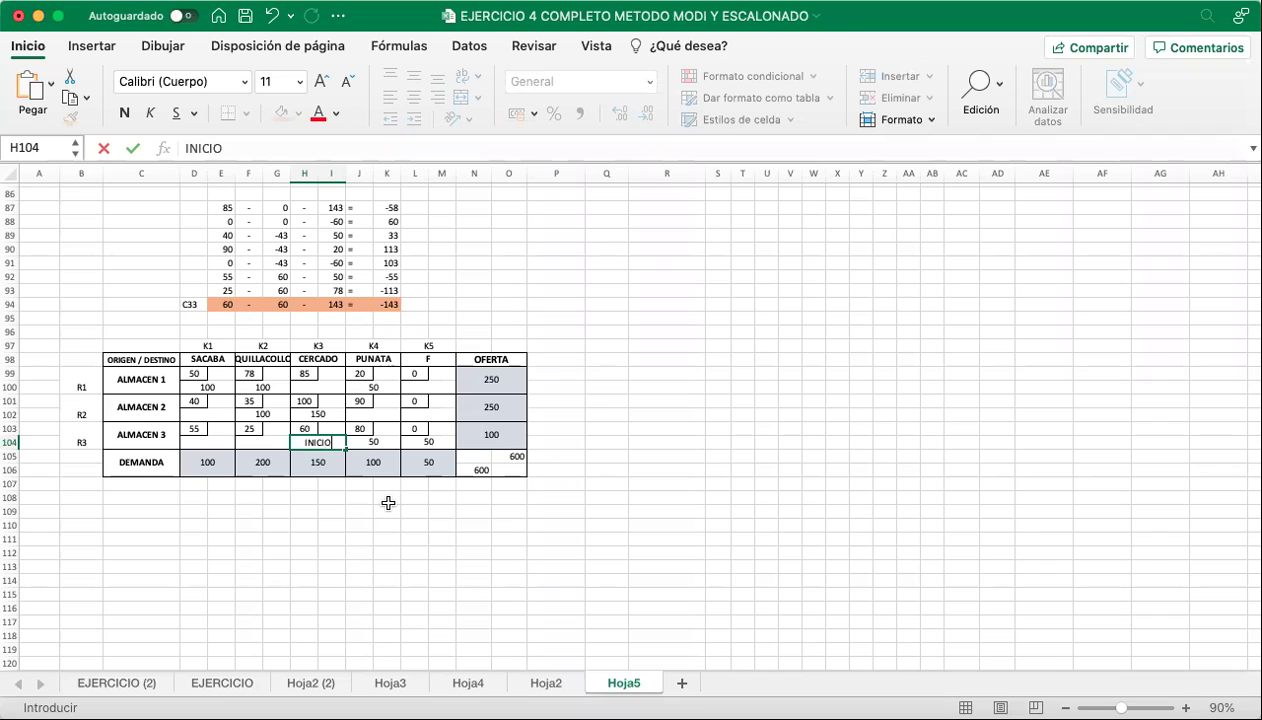
key("Return")
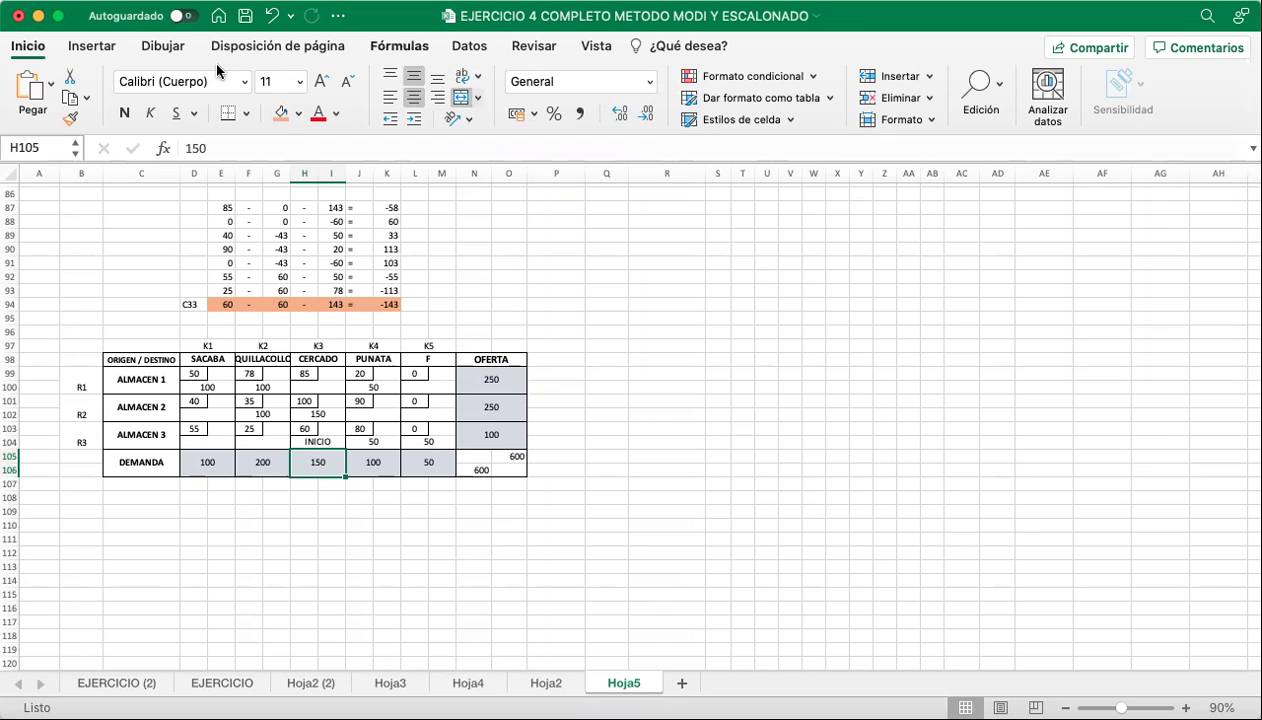
Draw an arrow connector from INICIO to the 50 allocation at ALMACEN 3 and PUNATA.
left_click(93, 52)
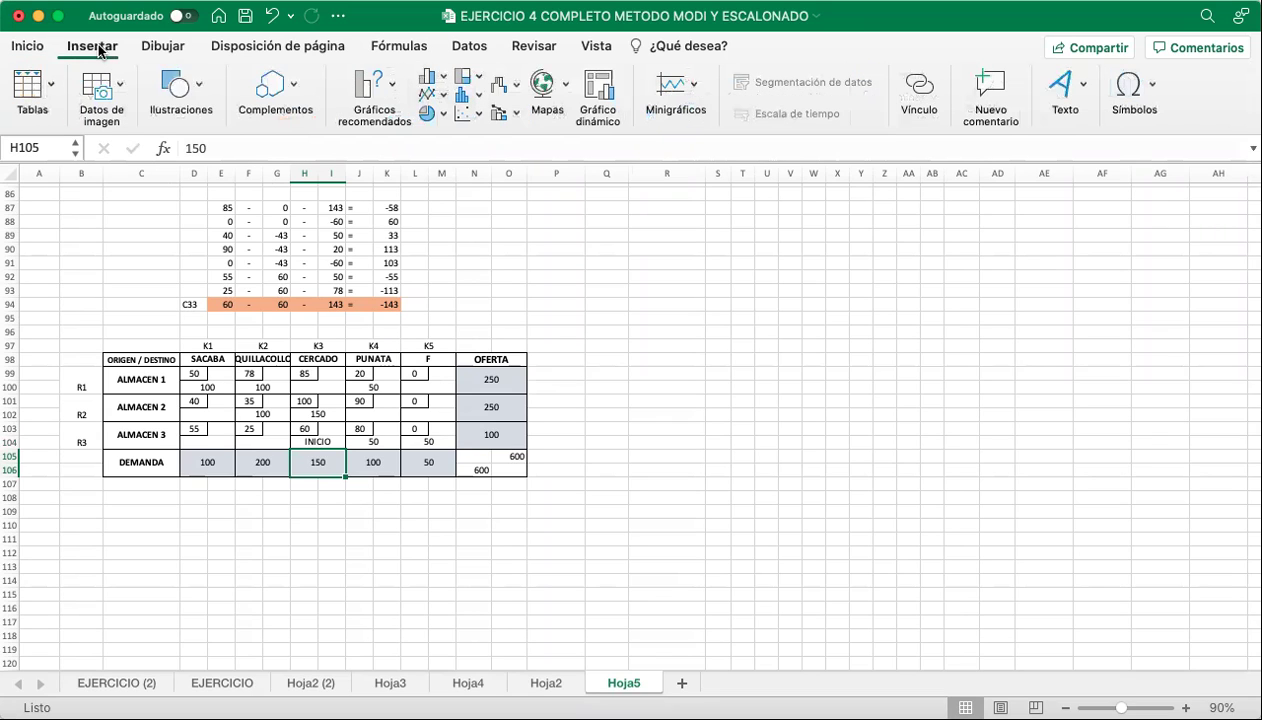
left_click(190, 86)
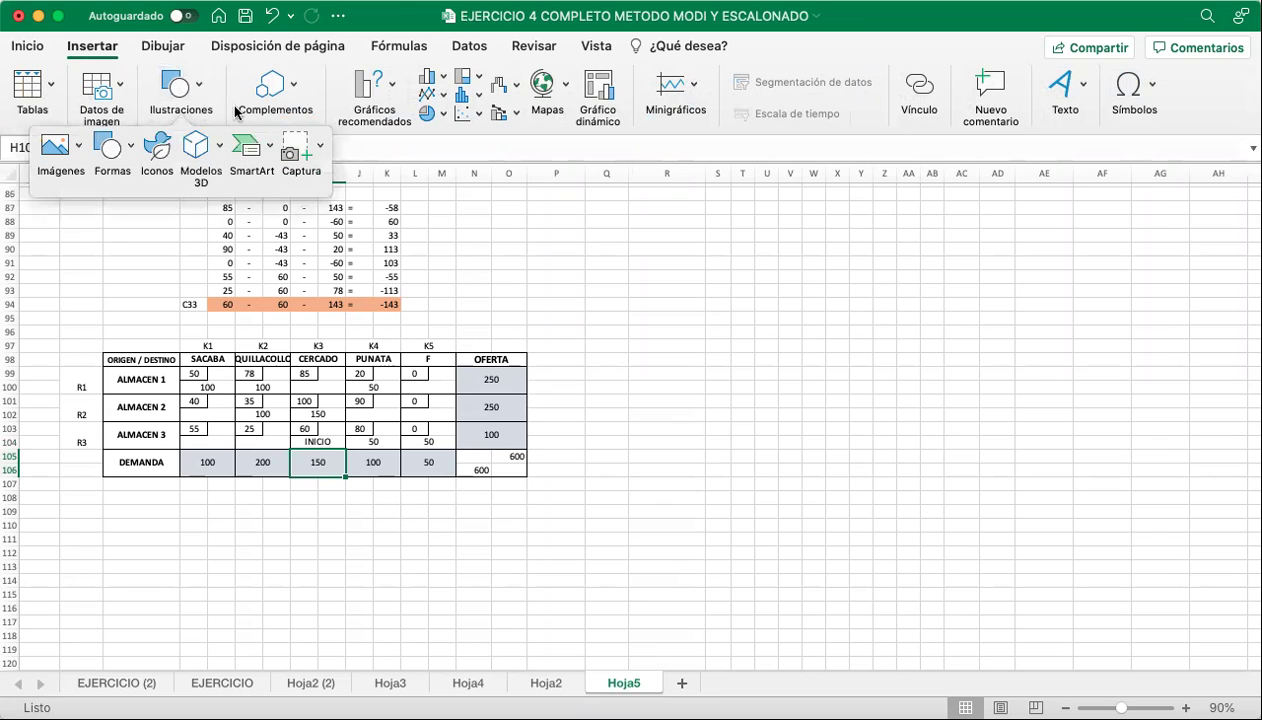
left_click(128, 158)
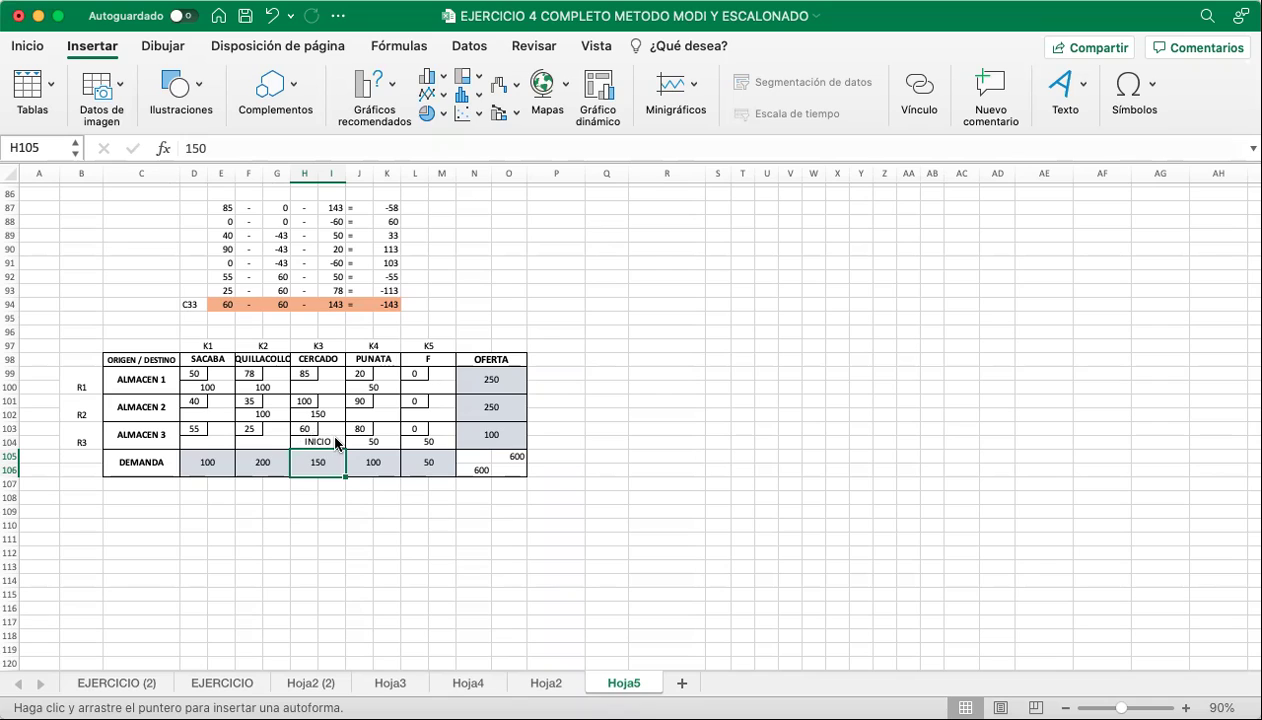
mouse_move(336, 443)
left_mouse_down()
mouse_move(382, 442)
mouse_move(366, 441)
left_mouse_up()
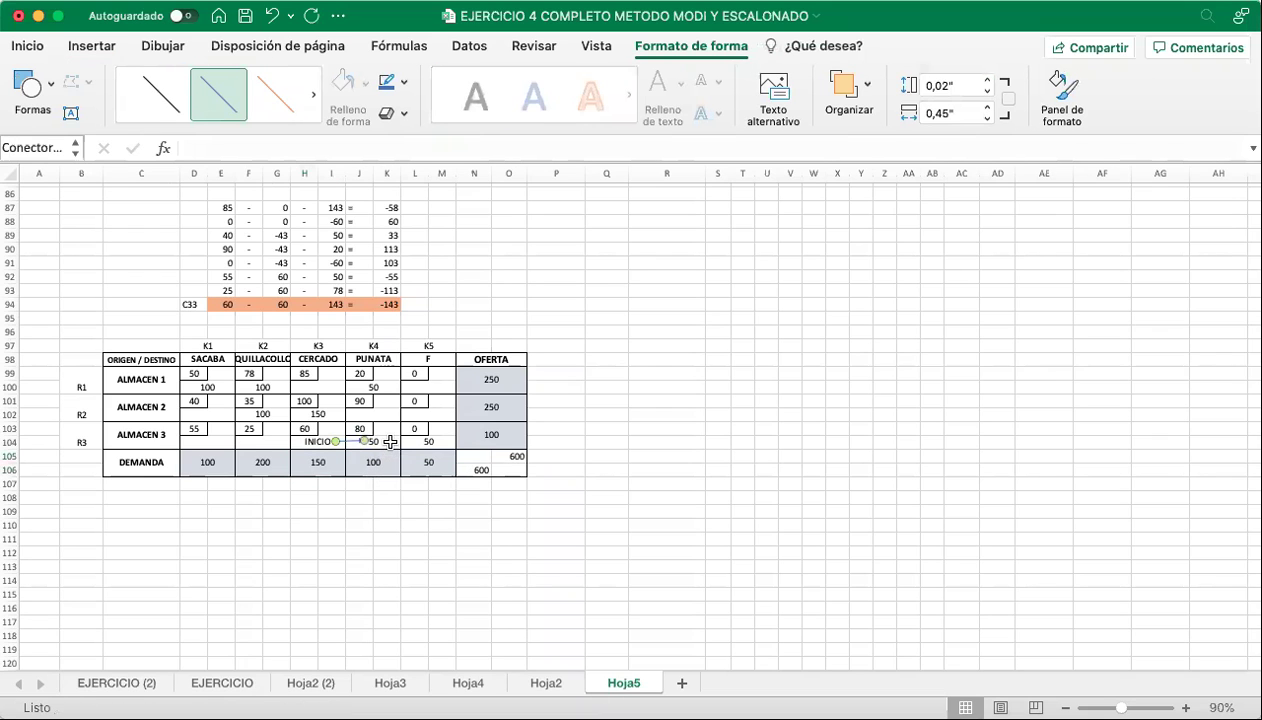
left_click(350, 393)
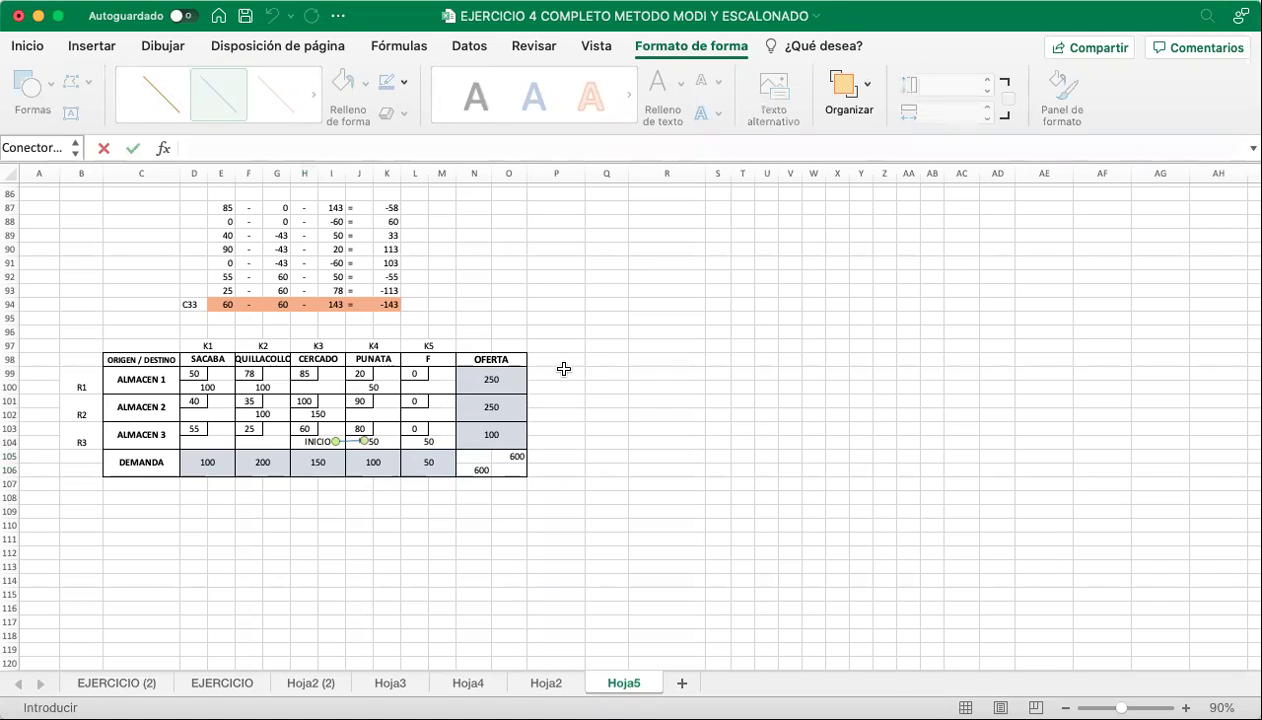
key("Escape")
Add an arrow up the PUNATA column to ALMACEN 1 and another along that row to the QUILLACOLLO allocation of 100.
left_click(353, 442)
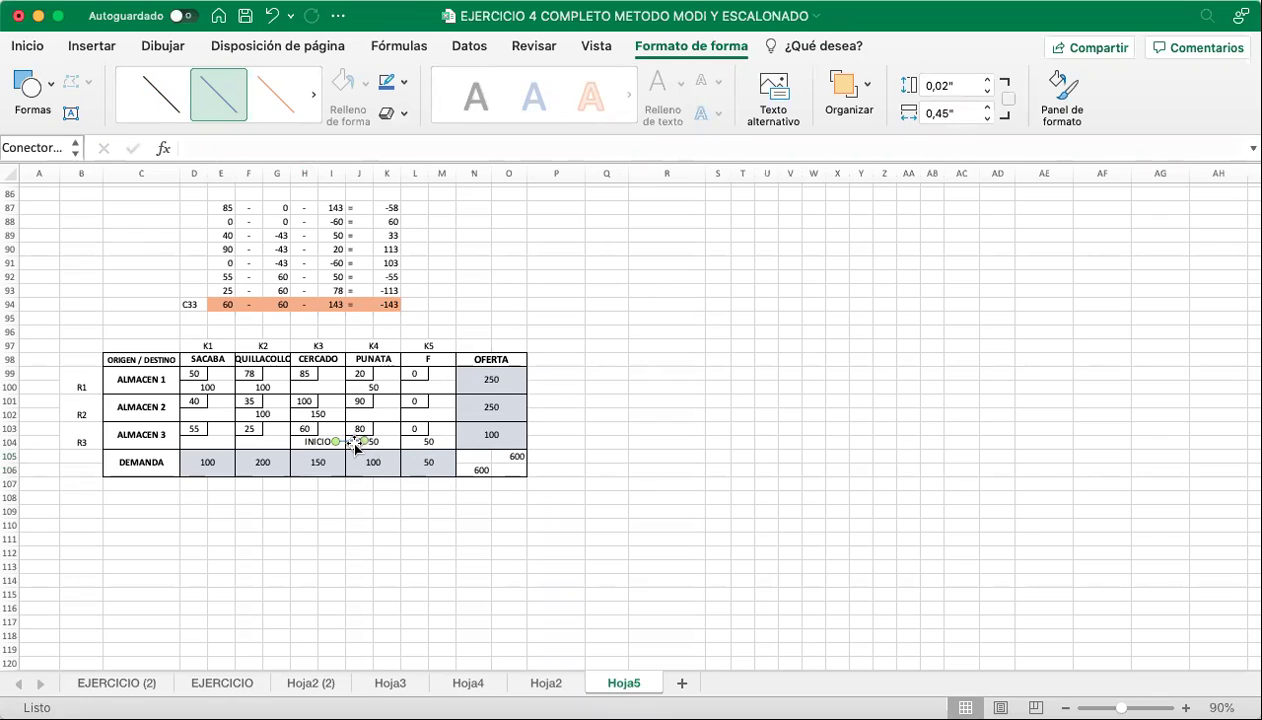
left_click_drag(356, 447, 385, 386)
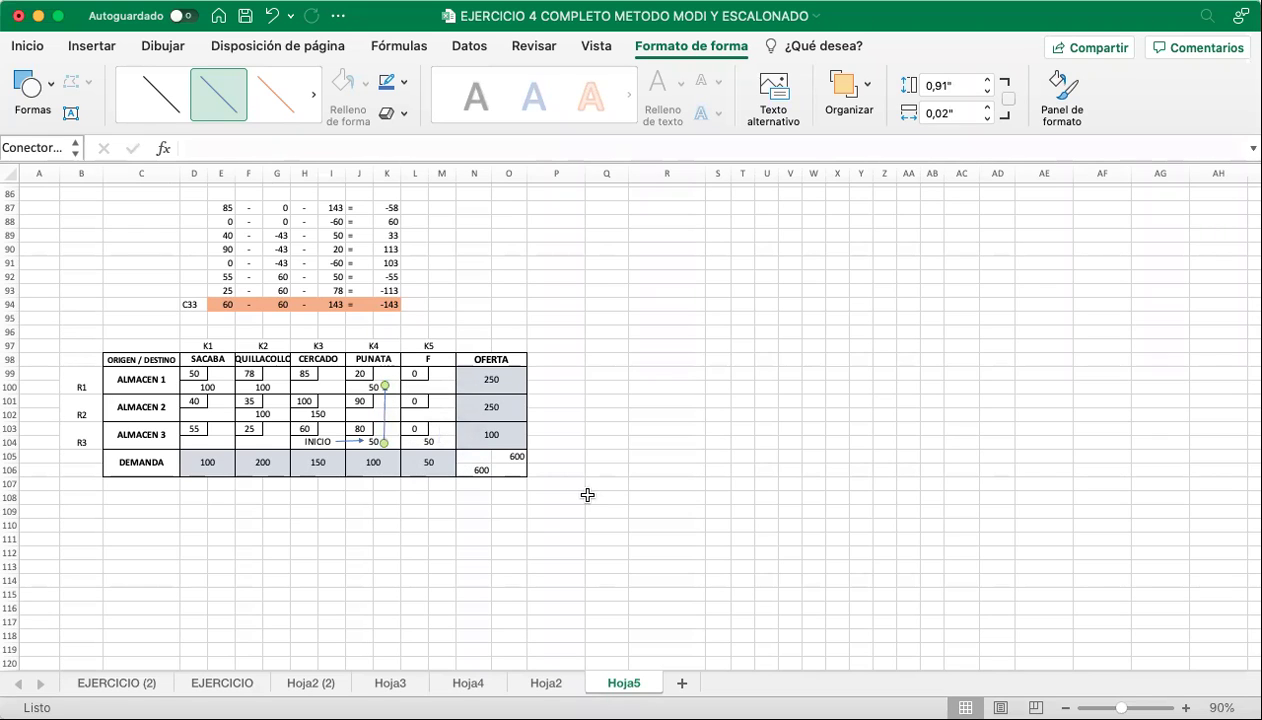
left_click_drag(385, 416, 363, 333)
left_click_drag(362, 332, 275, 389)
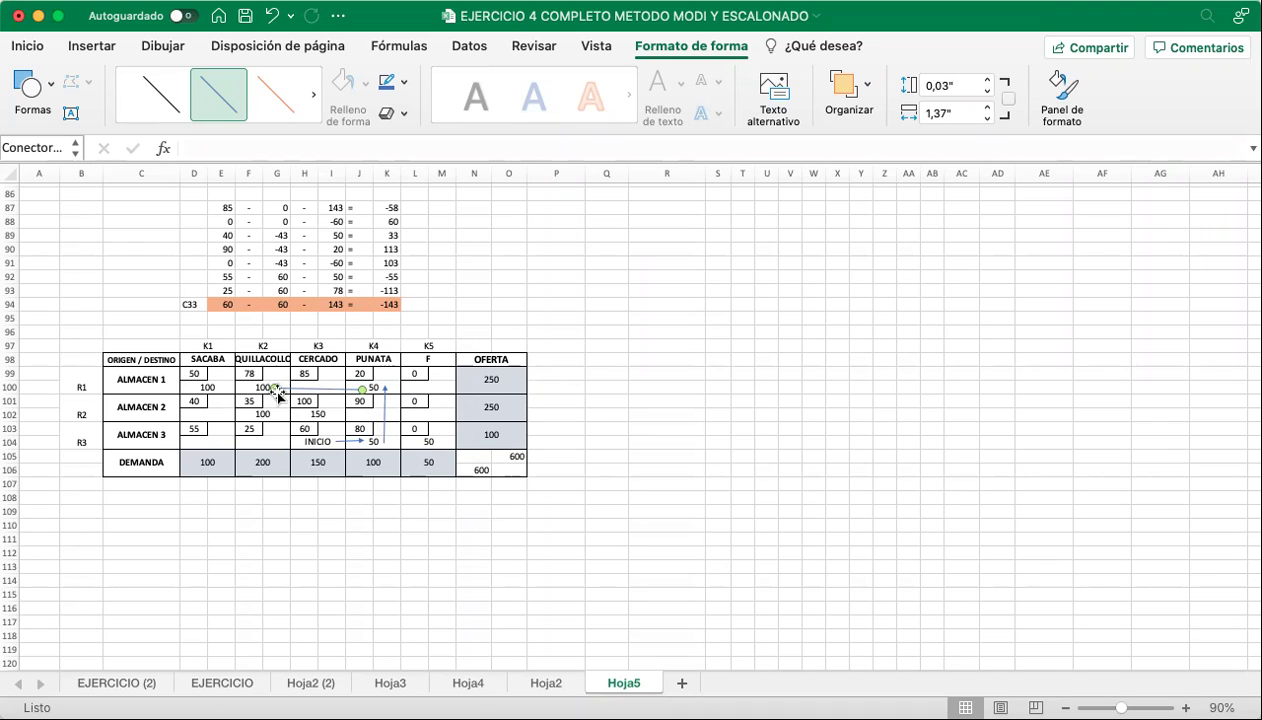
left_click_drag(274, 388, 185, 386)
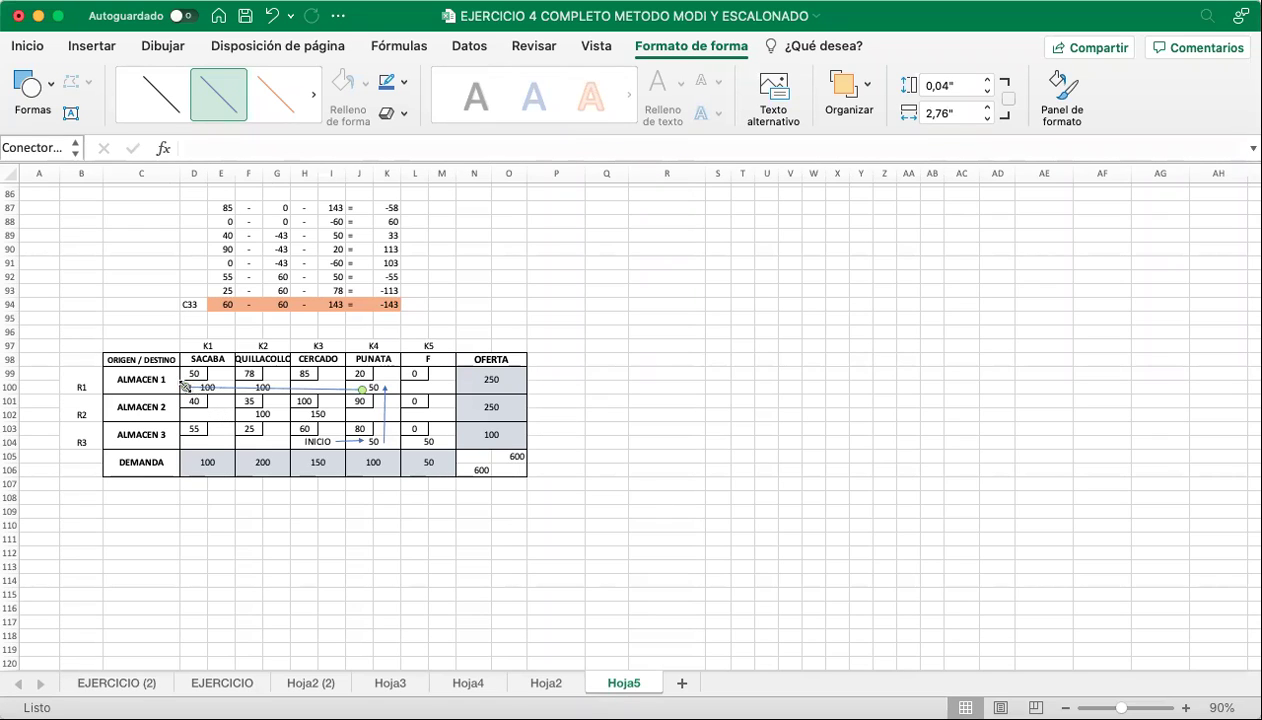
left_click_drag(187, 387, 278, 387)
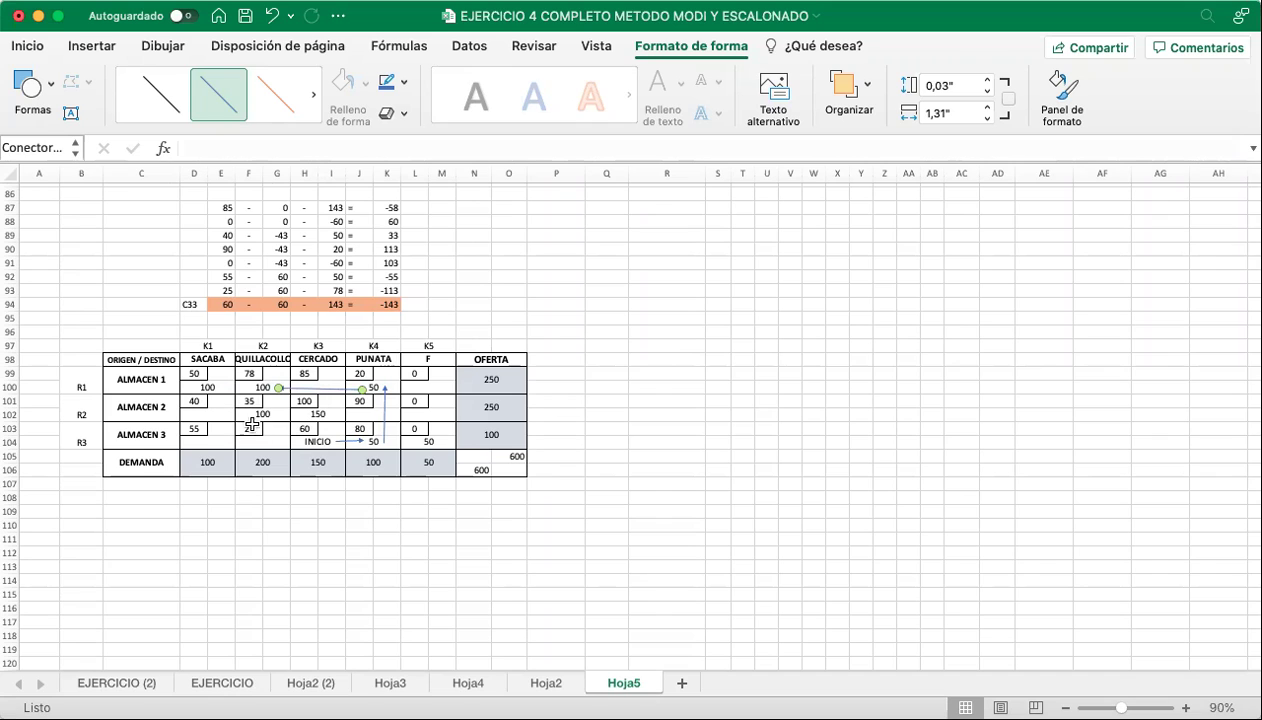
Close the loop with arrows down QUILLACOLLO to ALMACEN 2, across to the CERCADO allocation of 150, and down to INICIO.
left_click(386, 408)
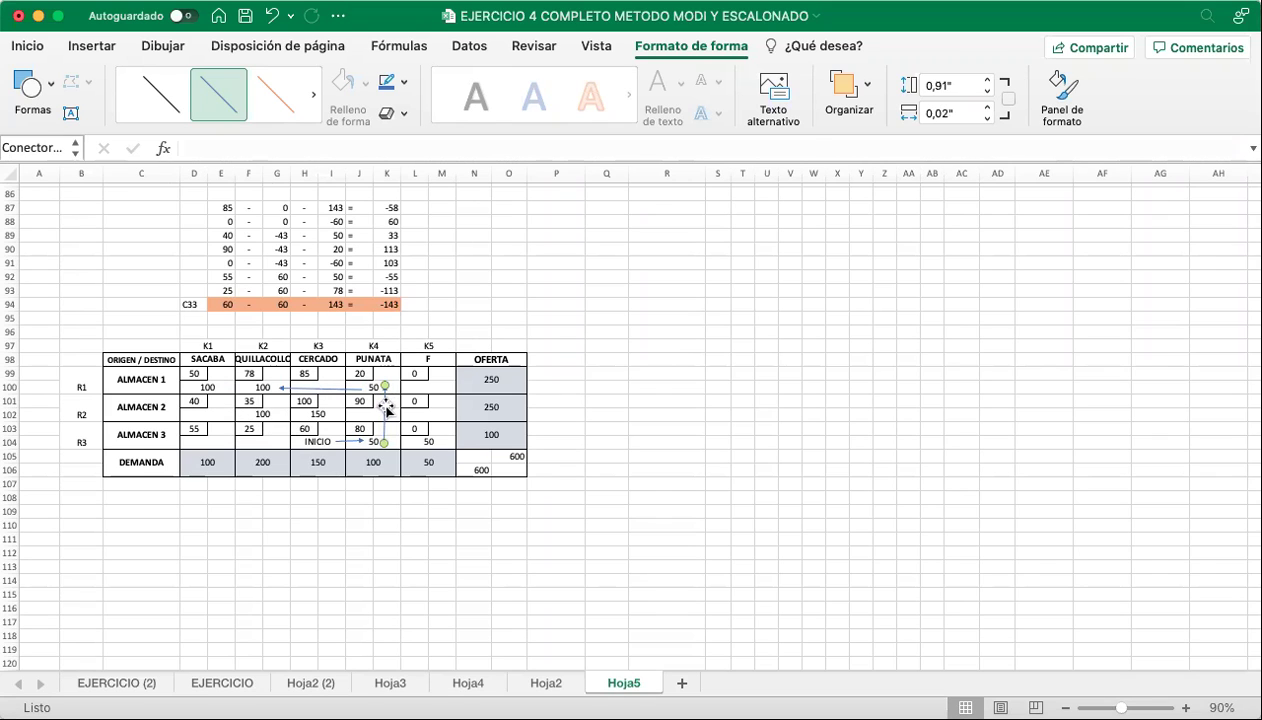
left_click_drag(387, 408, 244, 420)
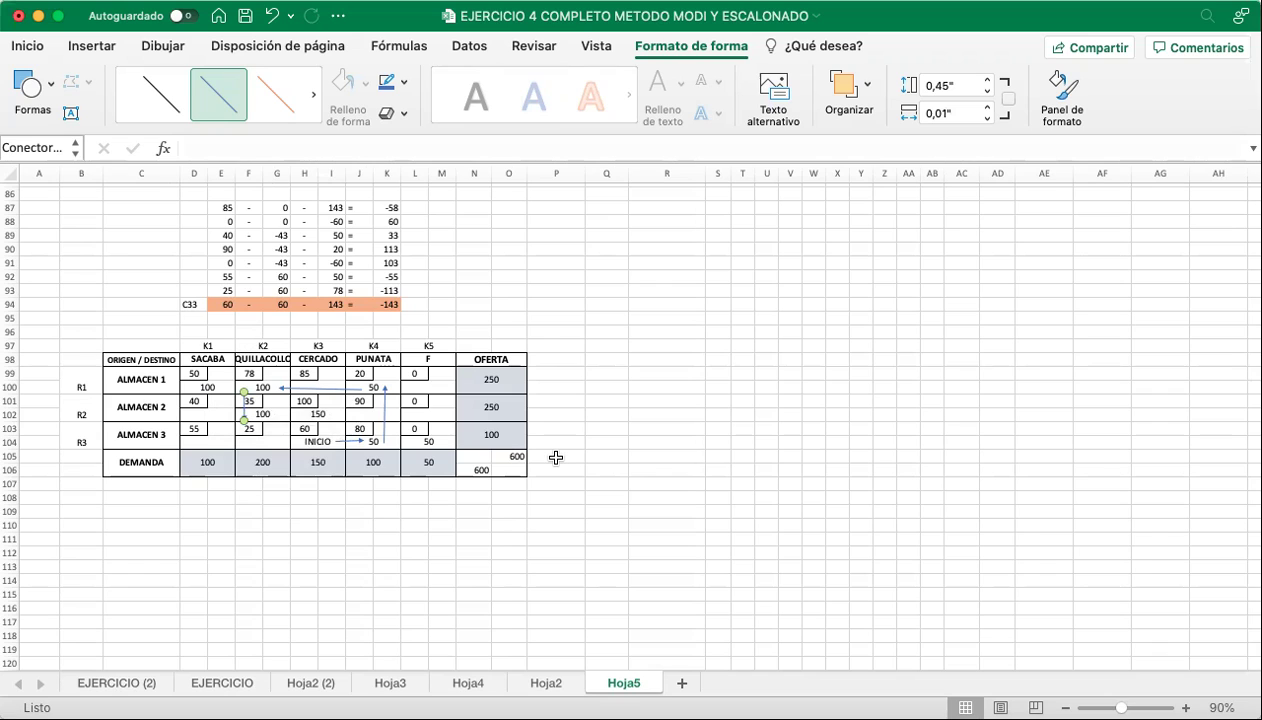
left_click_drag(245, 408, 305, 413)
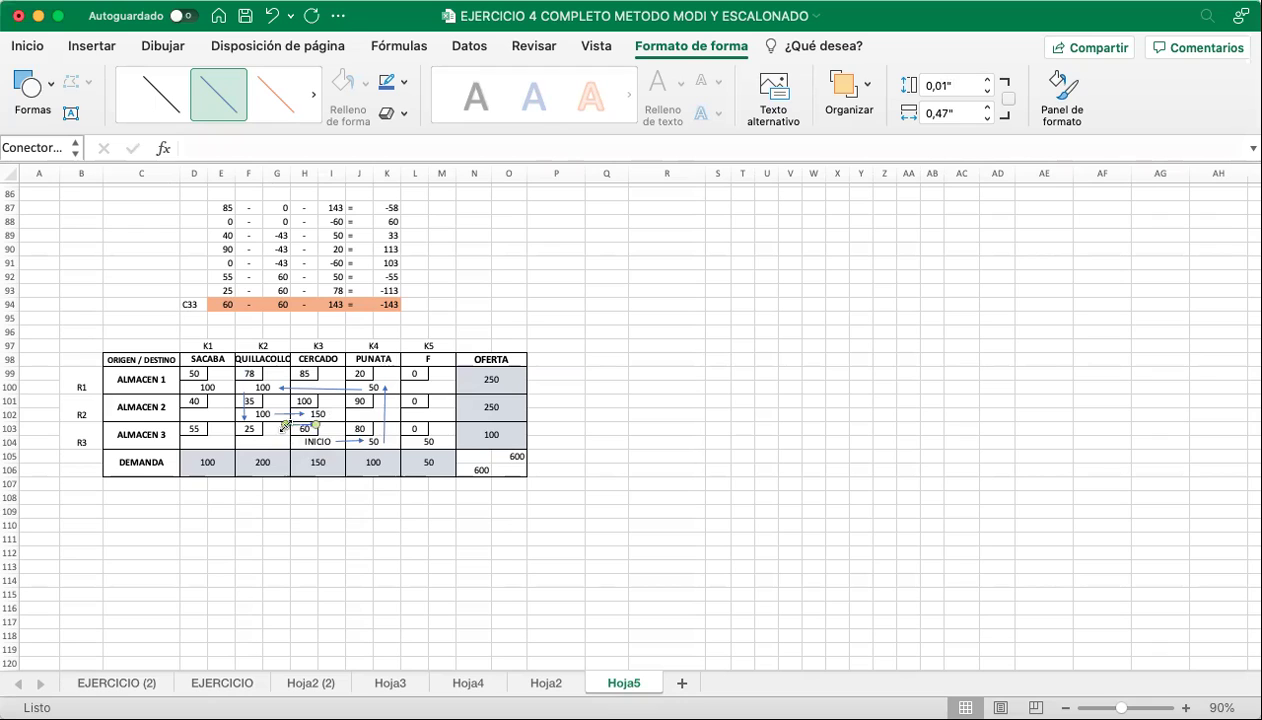
left_click_drag(275, 413, 297, 443)
left_click(596, 441)
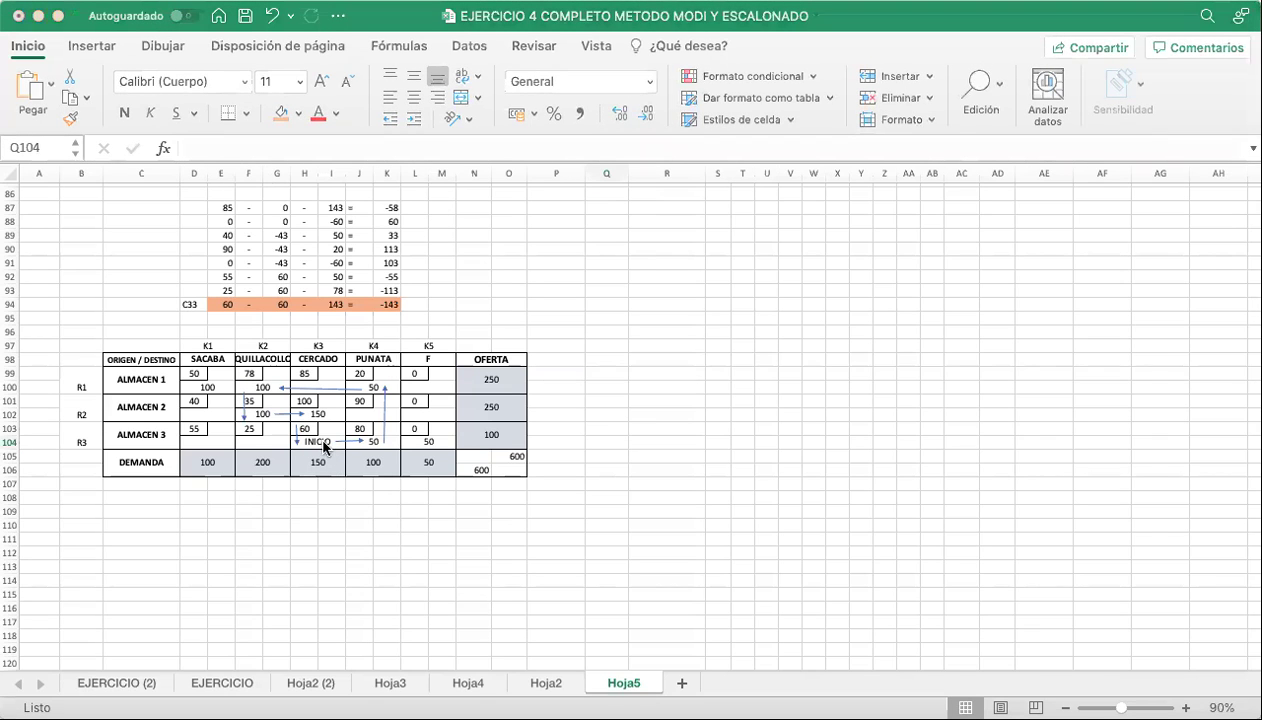
Trace the loop in the opposite direction with red arrows, from INICIO through ALMACEN 2 and ALMACEN 1 back to INICIO.
left_click_drag(320, 462, 329, 413)
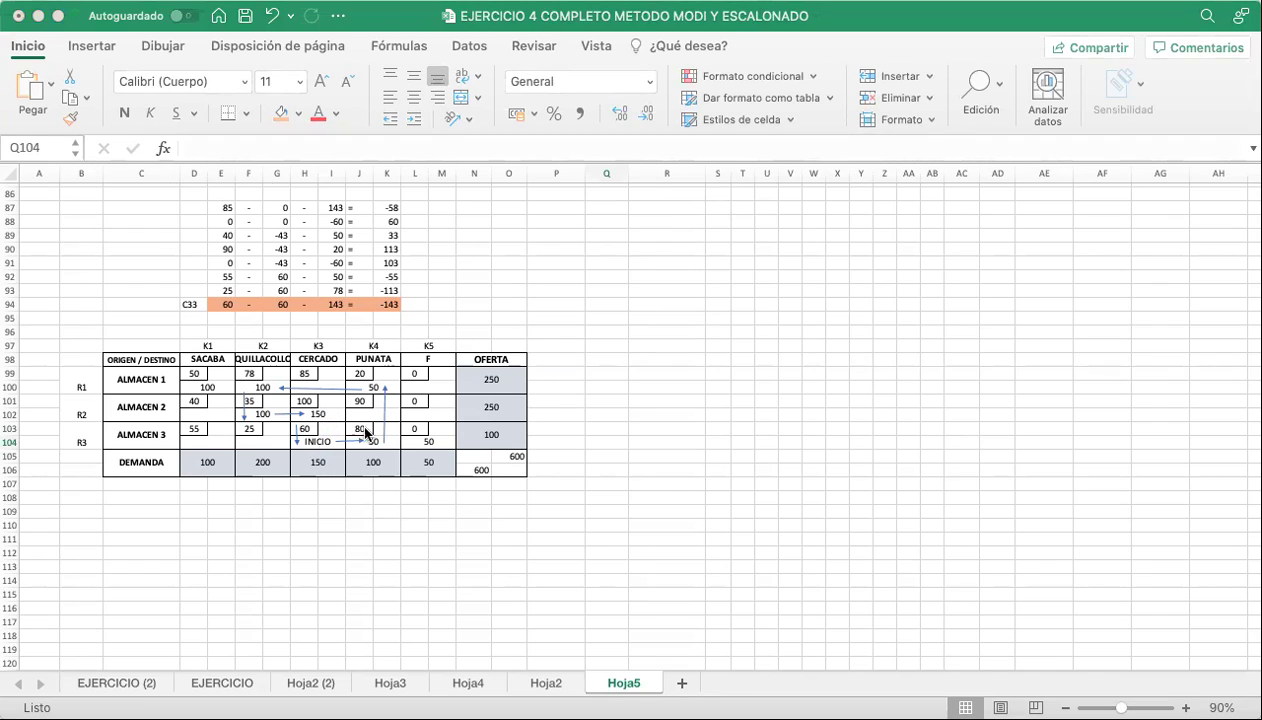
mouse_move(333, 445)
left_mouse_down()
mouse_move(333, 376)
mouse_move(338, 415)
left_mouse_up()
mouse_move(335, 413)
left_mouse_down()
mouse_move(355, 438)
mouse_move(334, 413)
left_mouse_up()
left_click_drag(337, 411, 275, 413)
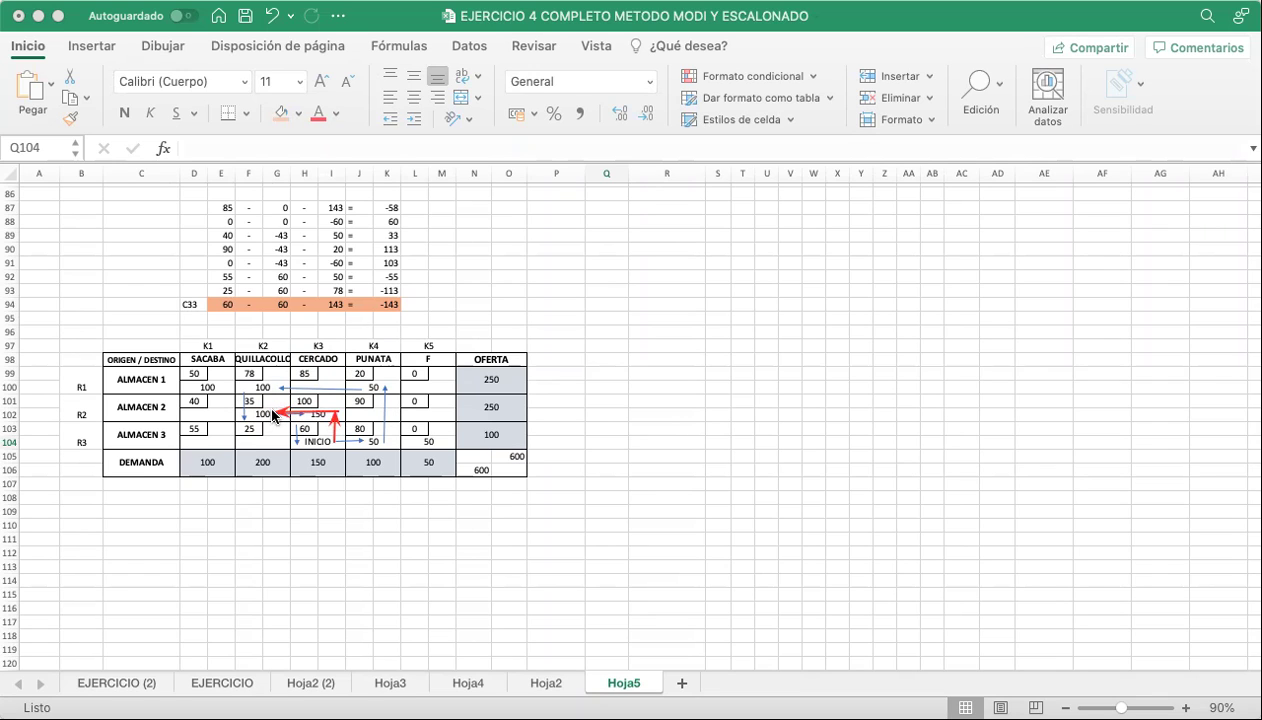
mouse_move(241, 419)
left_mouse_down()
mouse_move(244, 382)
mouse_move(358, 381)
mouse_move(387, 444)
mouse_move(338, 445)
left_mouse_up()
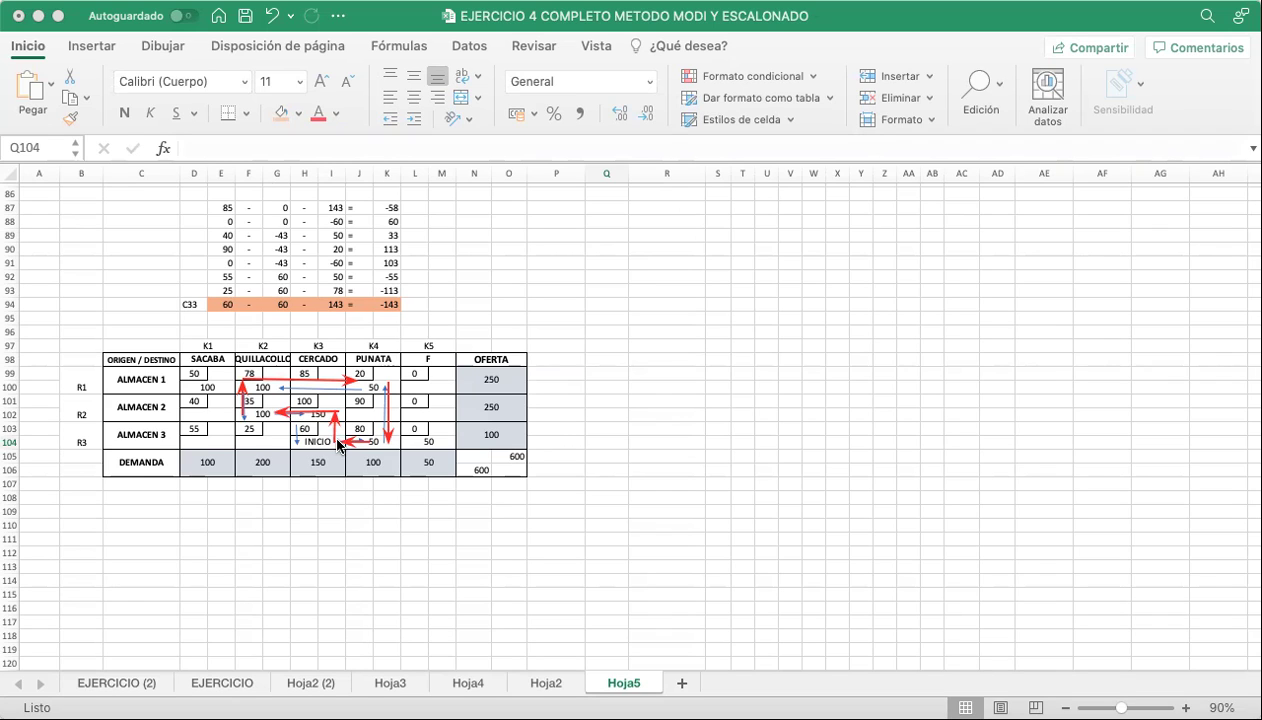
Erase the red arrows of the reversed loop, keeping the blue connectors.
left_click(386, 405)
key("Delete")
left_click(337, 418)
key("Delete")
key("Delete")
left_click(243, 411)
key("Delete")
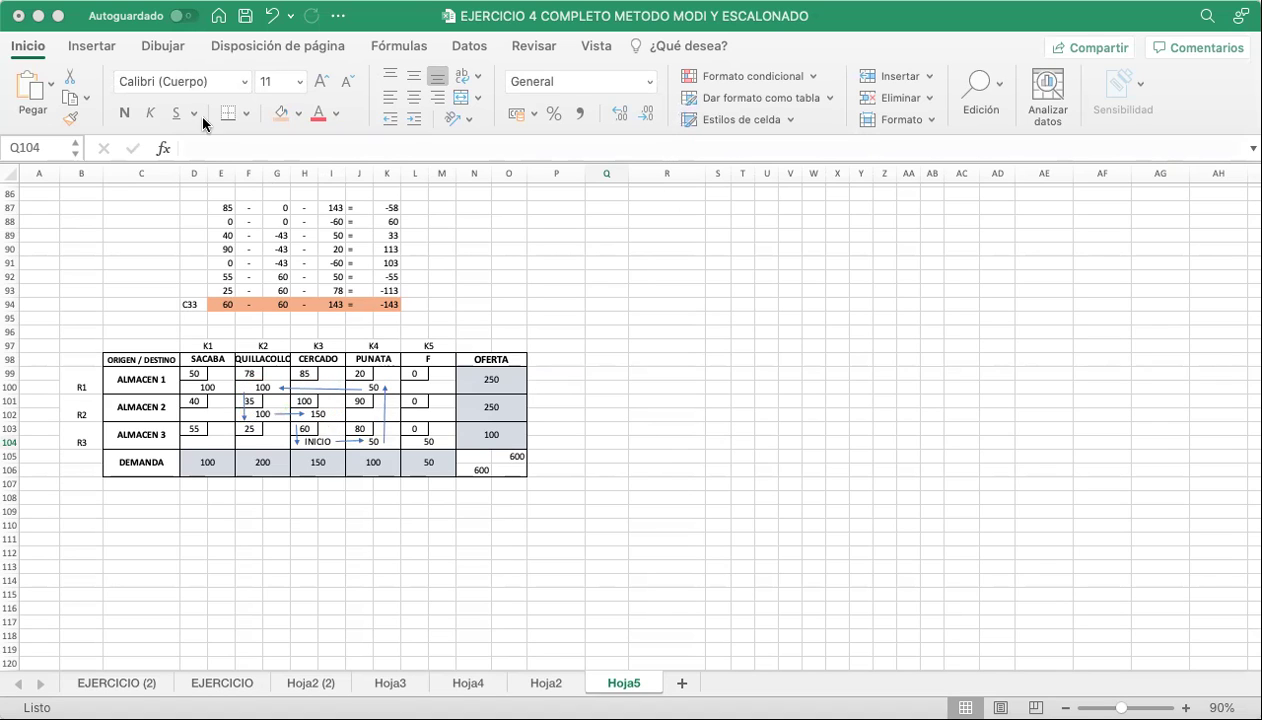
Enter a plus sign in I103 for the INICIO cell and a minus sign in K103 for ALMACEN 3 and PUNATA.
left_click(331, 428)
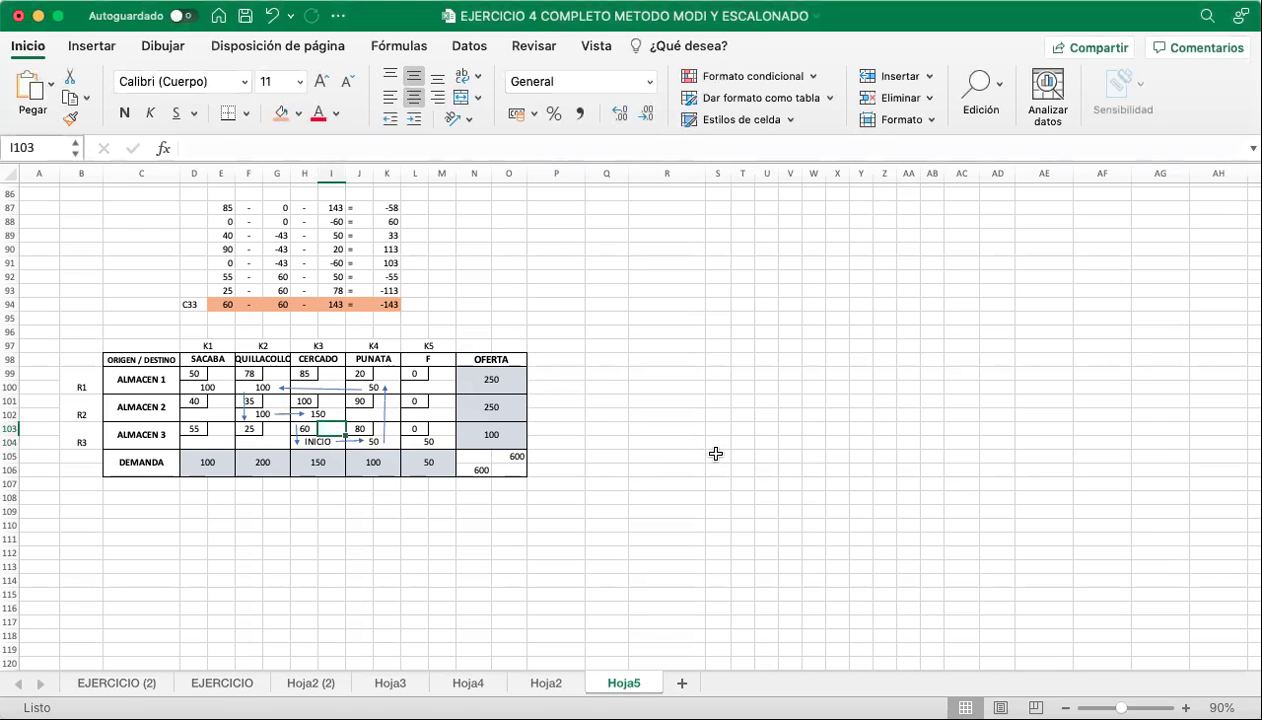
type("+")
key("Return")
key("Up")
key("Right")
key("Right")
type("-")
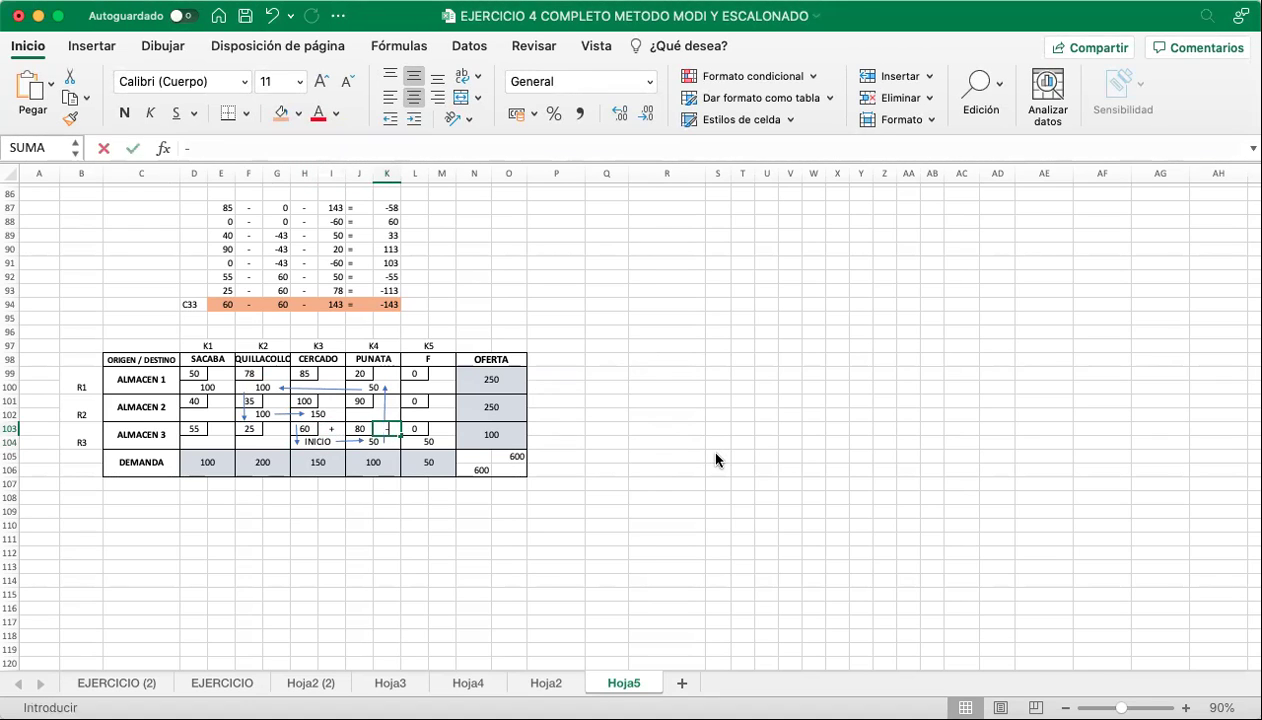
key("Return")
Enter a plus sign in K99 for ALMACEN 1 and PUNATA, and a minus sign in G99 for ALMACEN 1 and QUILLACOLLO.
key("Up")
key("Up")
key("Up")
key("Right")
type("+")
key("Return")
key("Left")
key("Left")
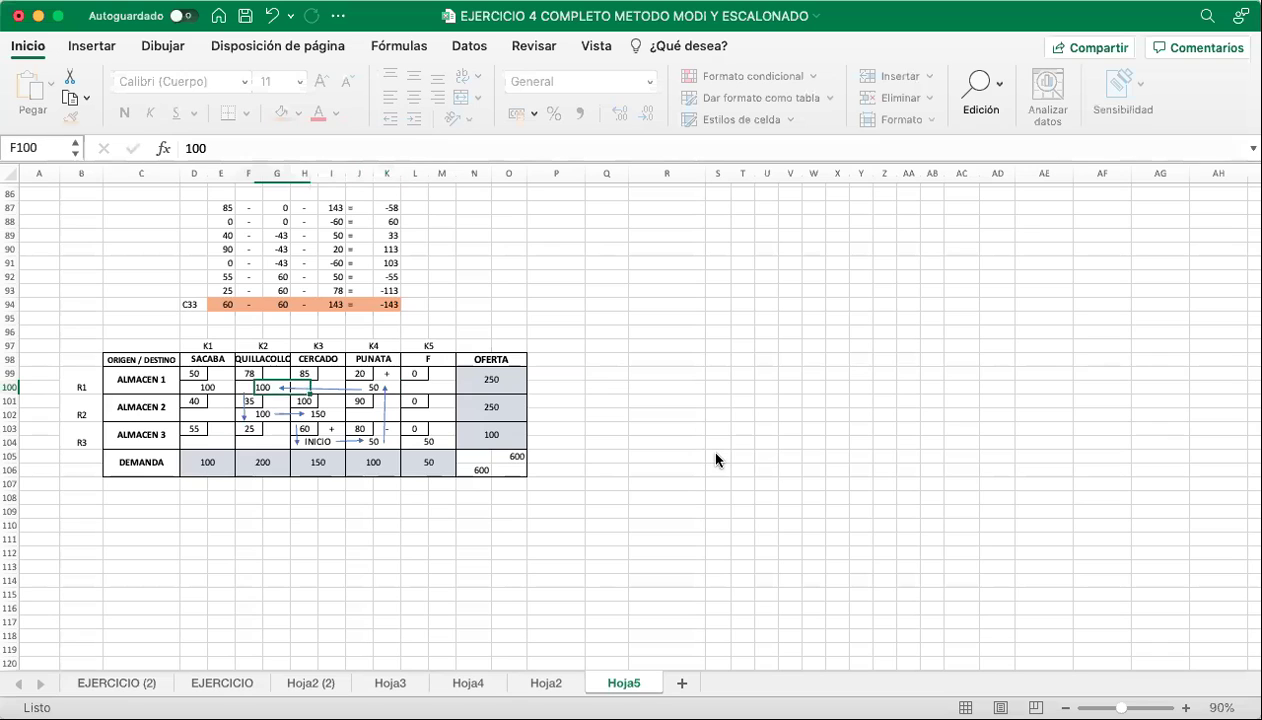
key("Left")
key("Up")
key("Right")
key("Right")
key("Right")
type("-")
key("Return")
Enter a plus sign in G101 for ALMACEN 2 and QUILLACOLLO, and a minus sign in I101 for ALMACEN 2 and CERCADO.
key("Down")
type("+")
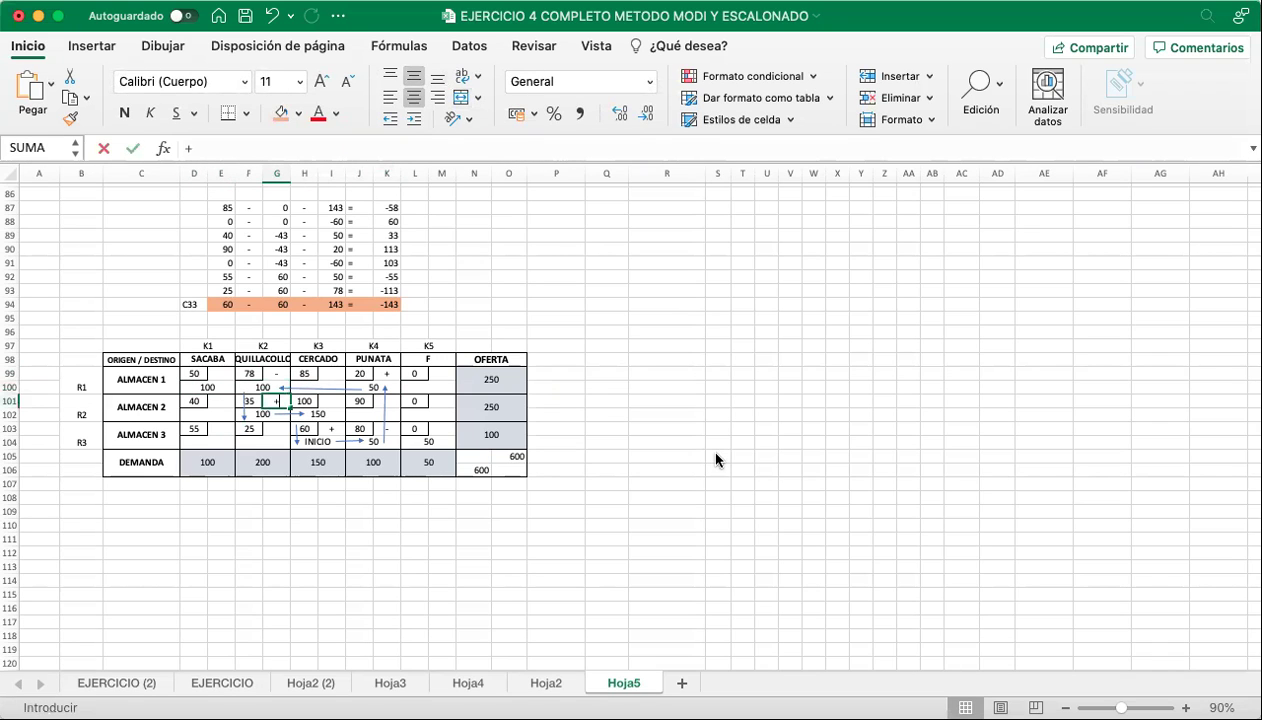
key("Down")
key("Right")
key("BackSpace")
key("BackSpace")
key("BackSpace")
key("BackSpace")
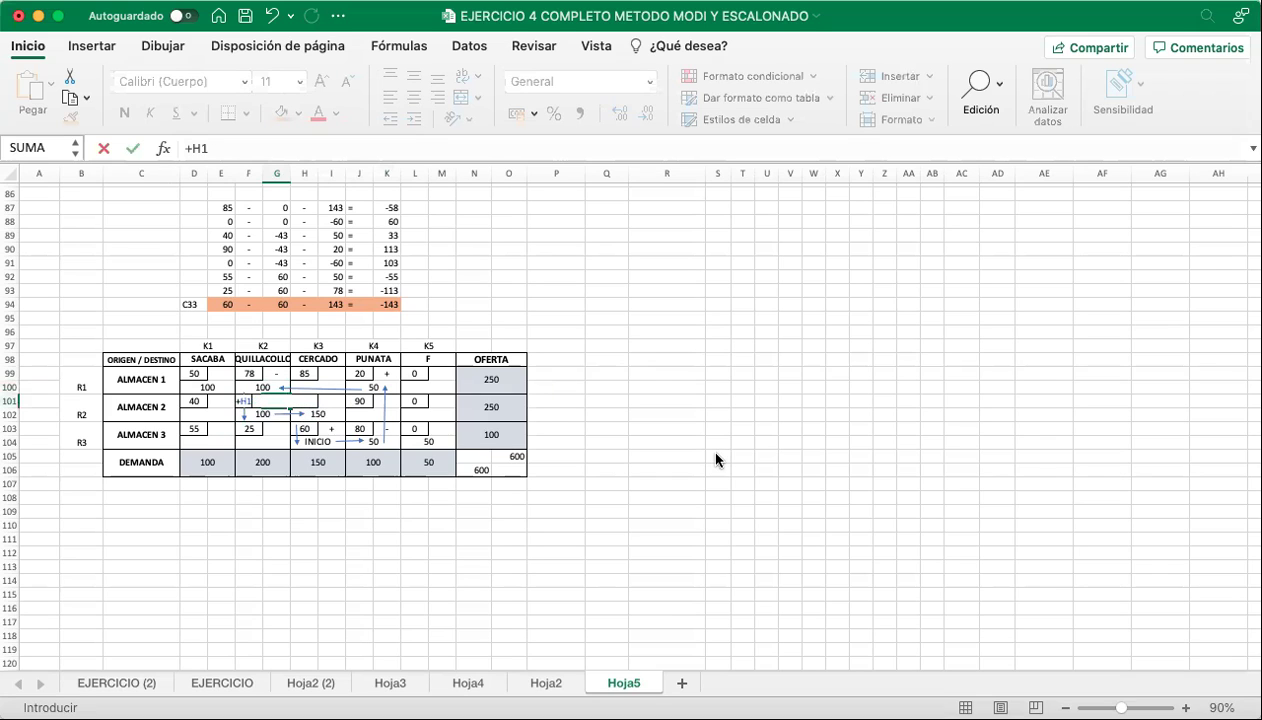
key("Return")
key("Right")
key("Up")
key("Right")
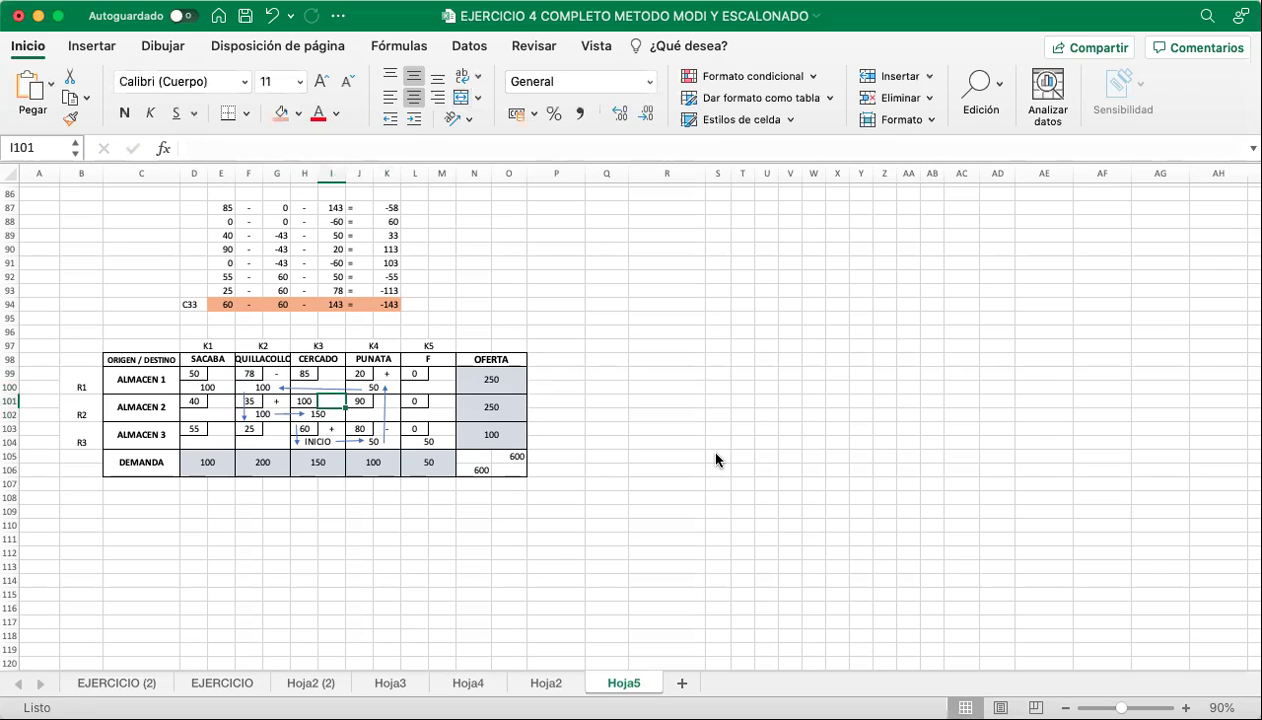
type("-")
key("Return")
Fill the three loop cells marked with a minus sign, F99:G100, H101:I102 and J103:K104, with orange.
key("Left")
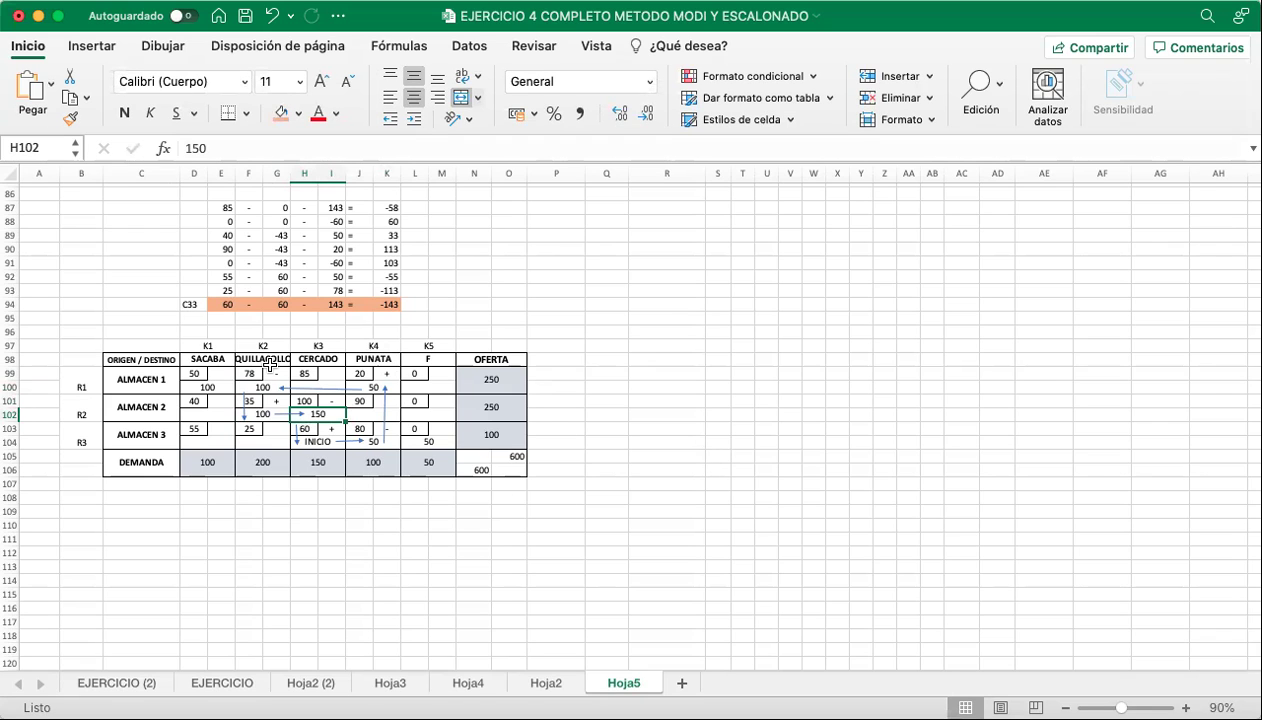
left_click(302, 401)
left_click(328, 427)
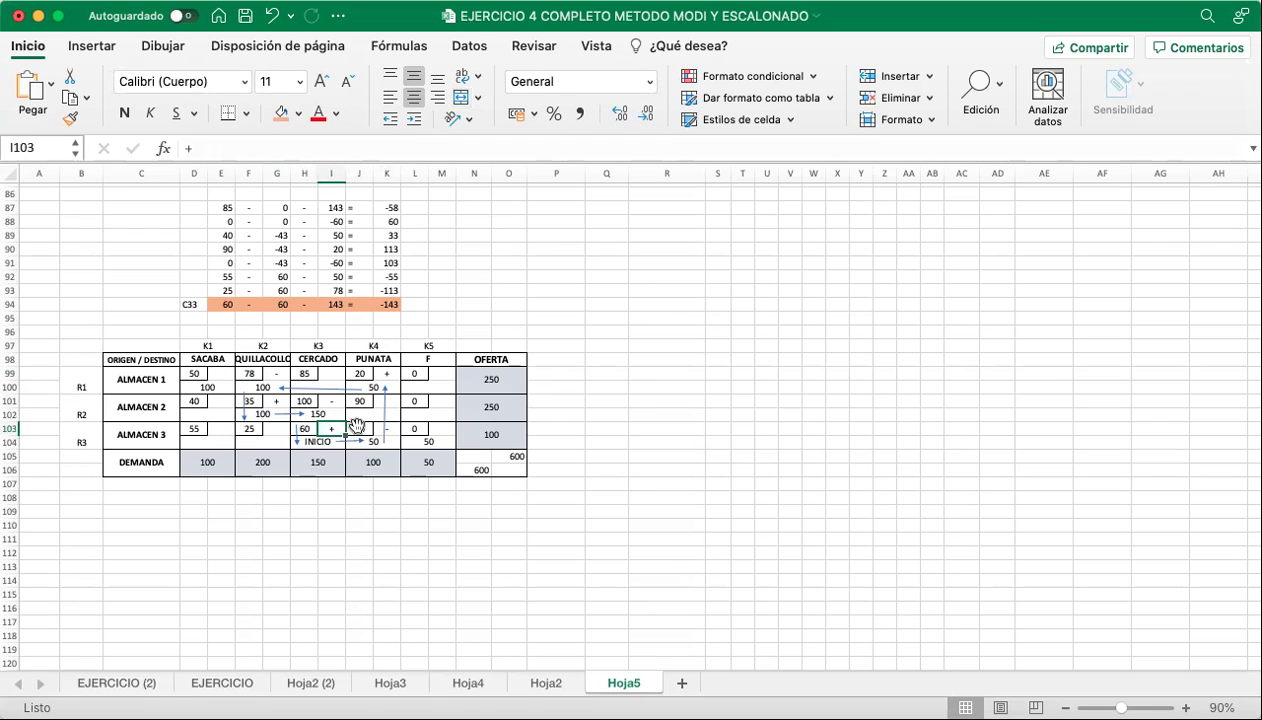
left_click(360, 607)
left_click(256, 372)
left_click_drag(256, 372, 390, 442)
left_click(360, 428, "super")
left_click(281, 112)
left_click(603, 317)
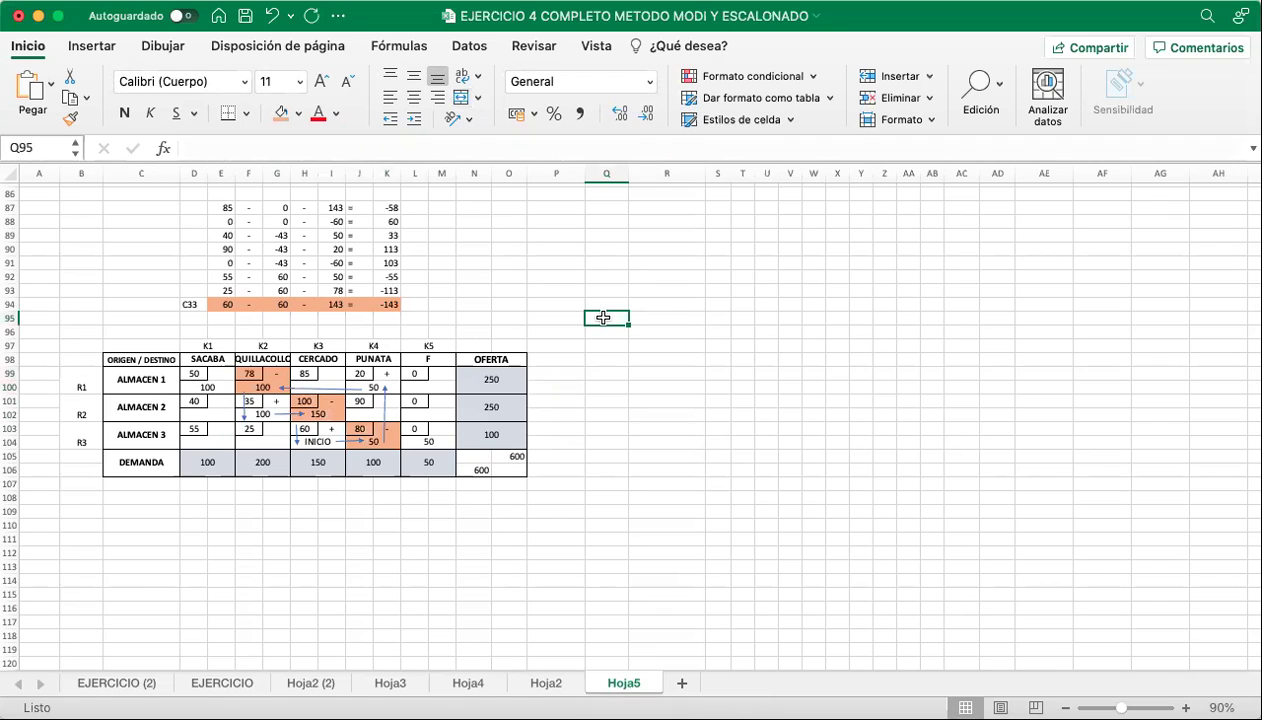
Copy the transportation table with its K and R labels, B97:O106, and paste it starting at B109.
left_click_drag(64, 342, 507, 467)
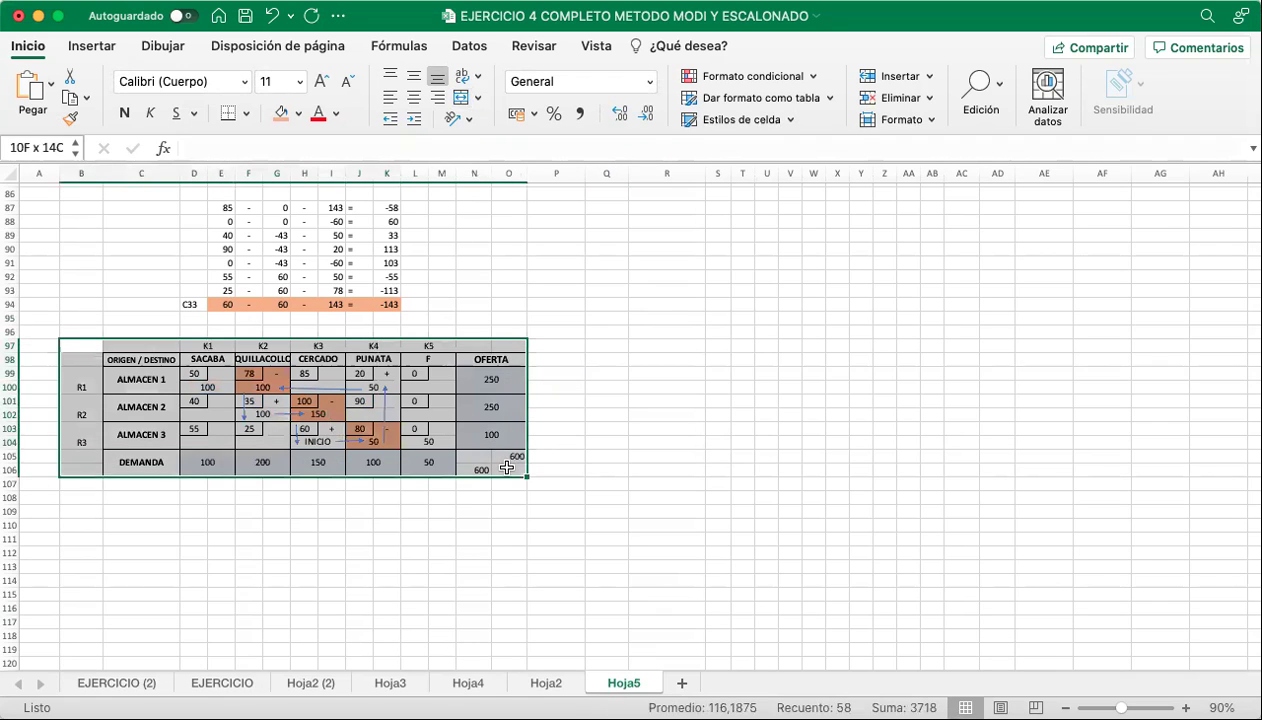
key("super+c")
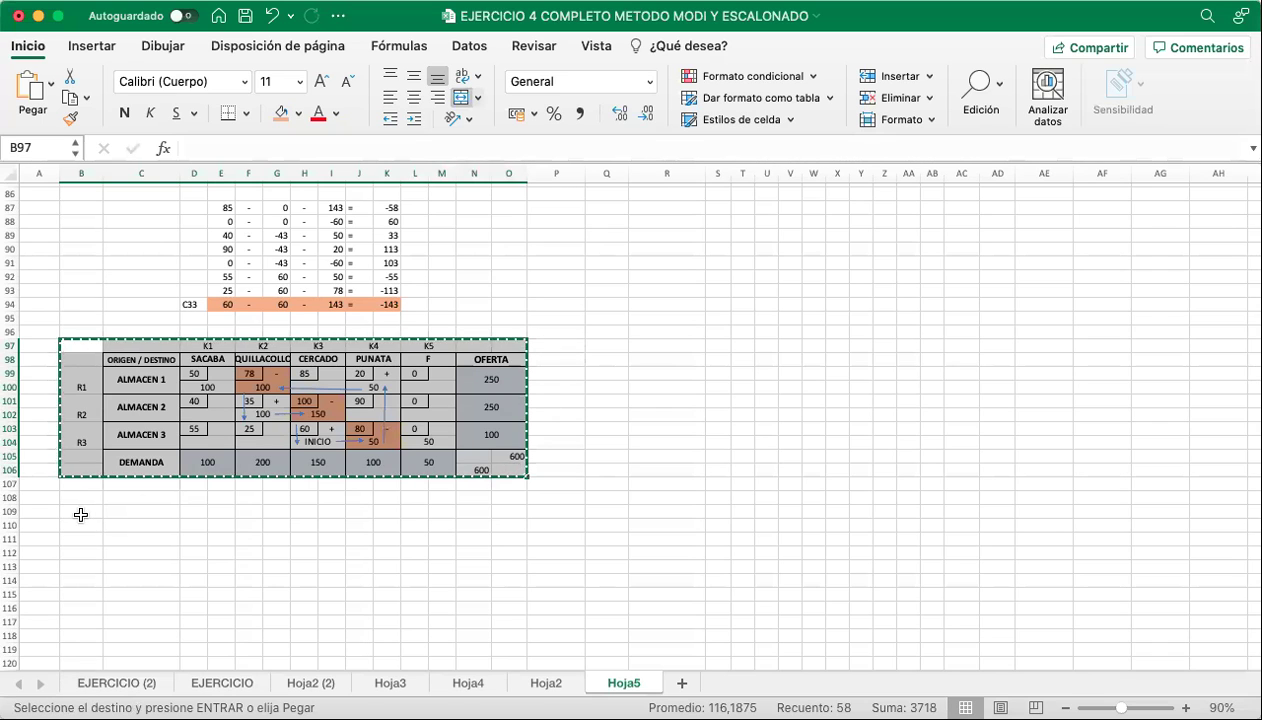
left_click(81, 514)
key("super+v")
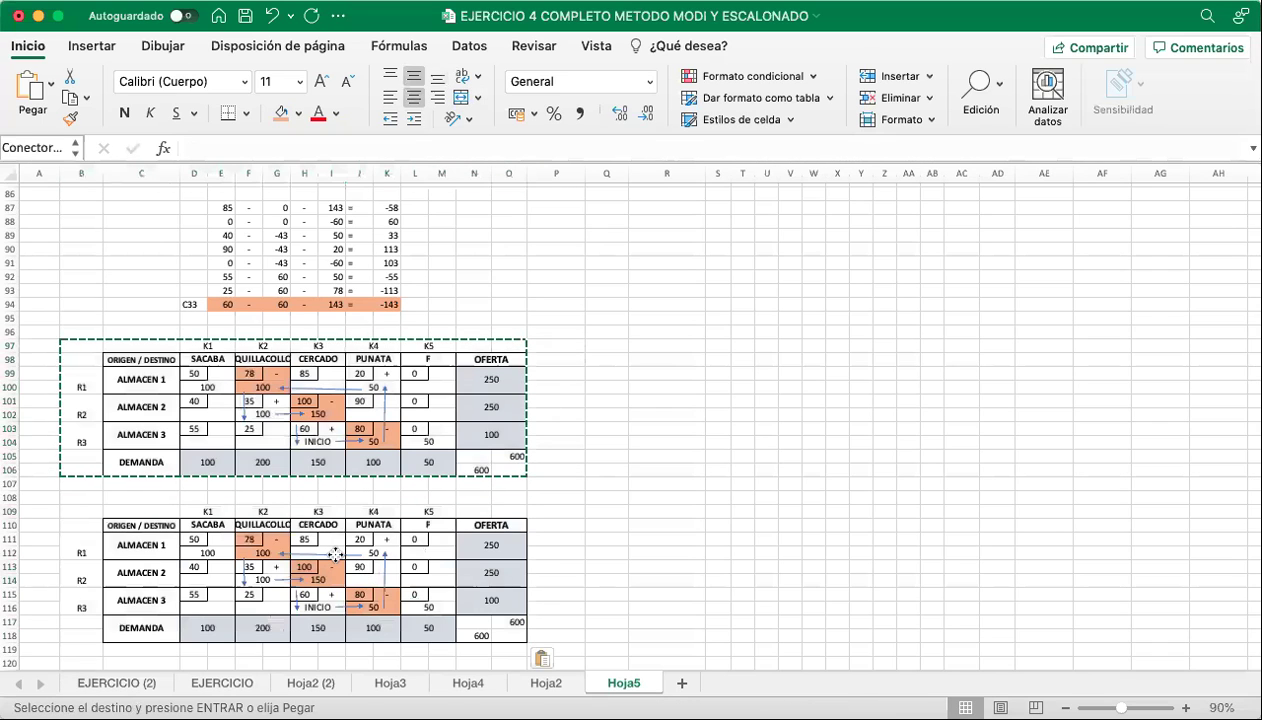
Delete all the loop arrows from the pasted transportation table in rows 109 to 118.
left_click(365, 566)
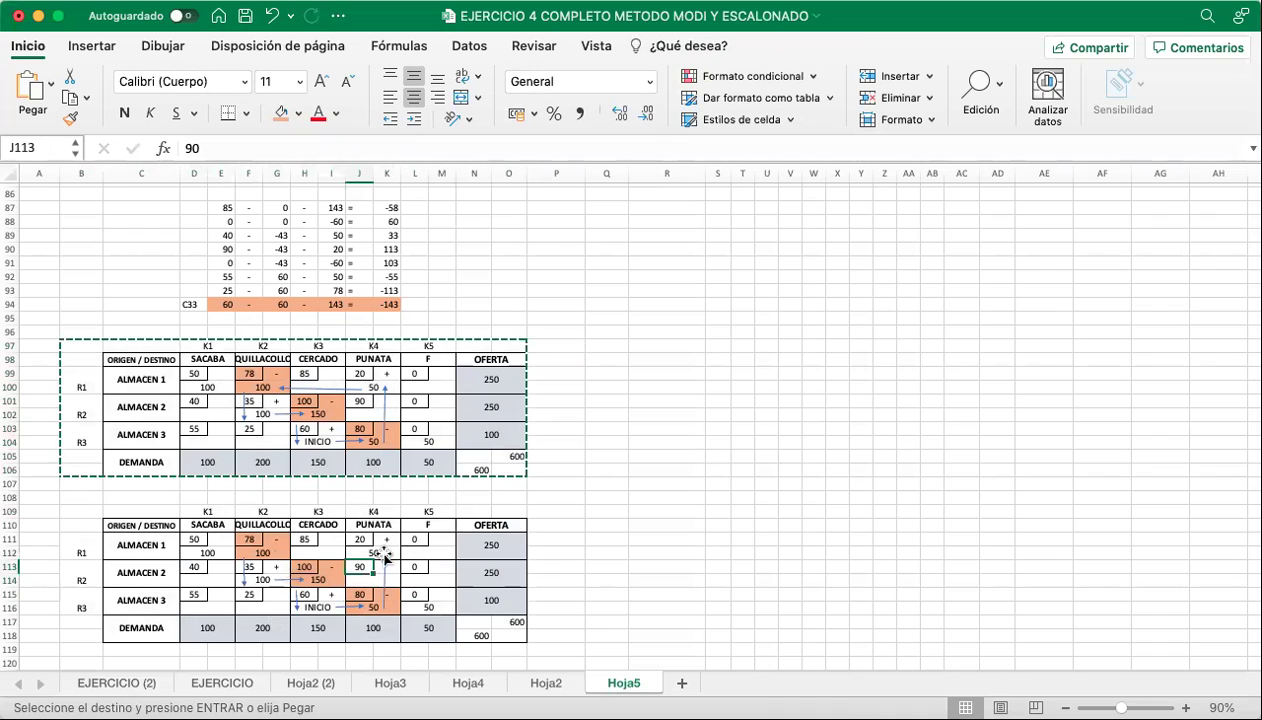
left_click(385, 570)
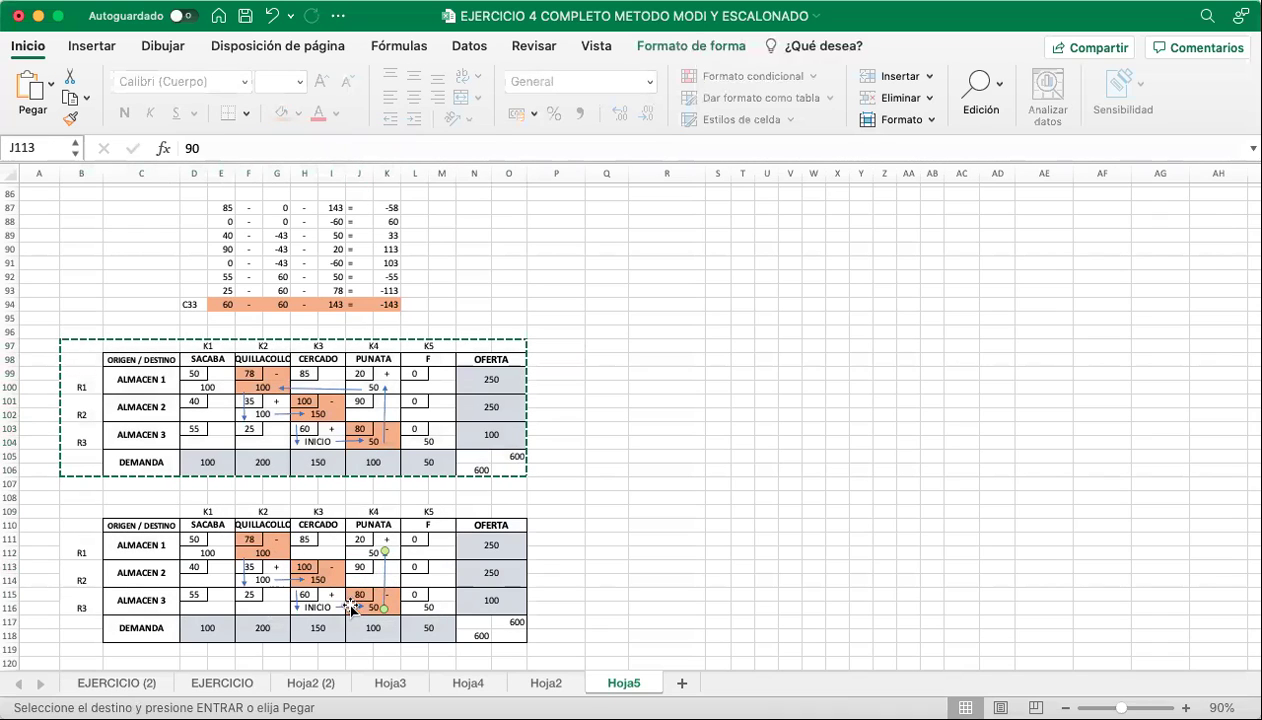
key("Delete")
left_click(350, 608)
key("Delete")
left_click(288, 582)
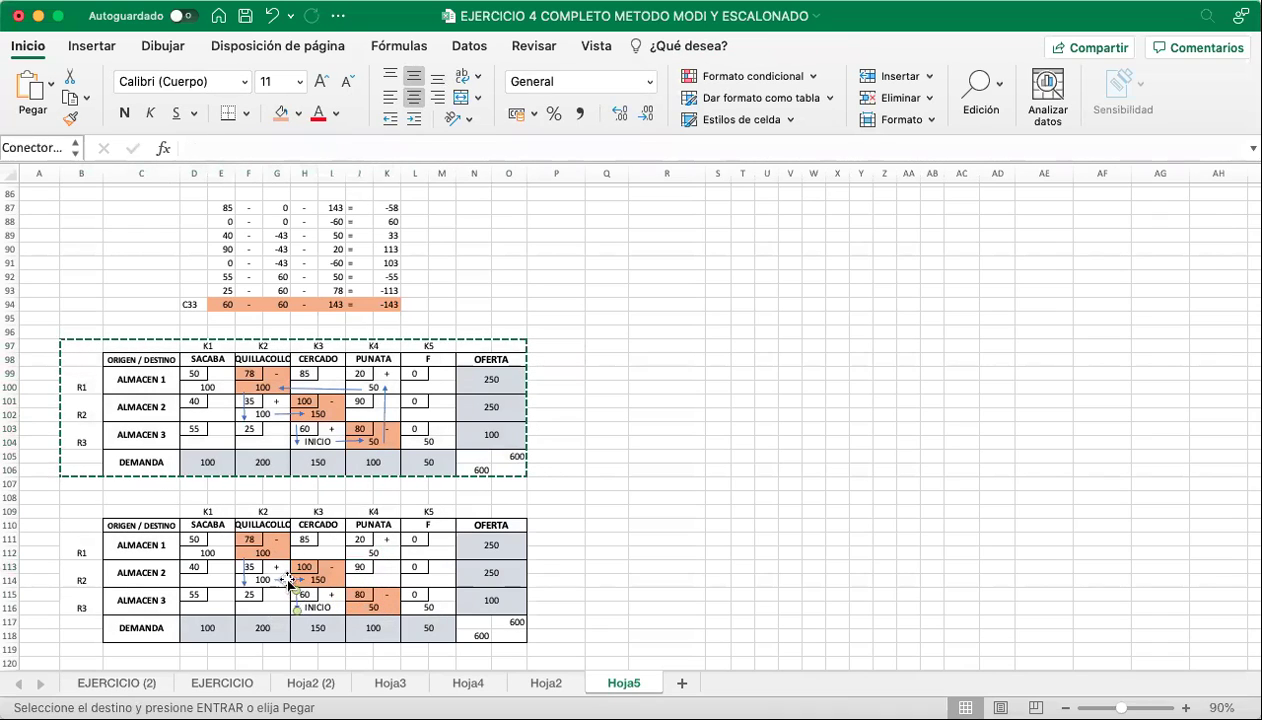
key("Delete")
left_click(271, 560)
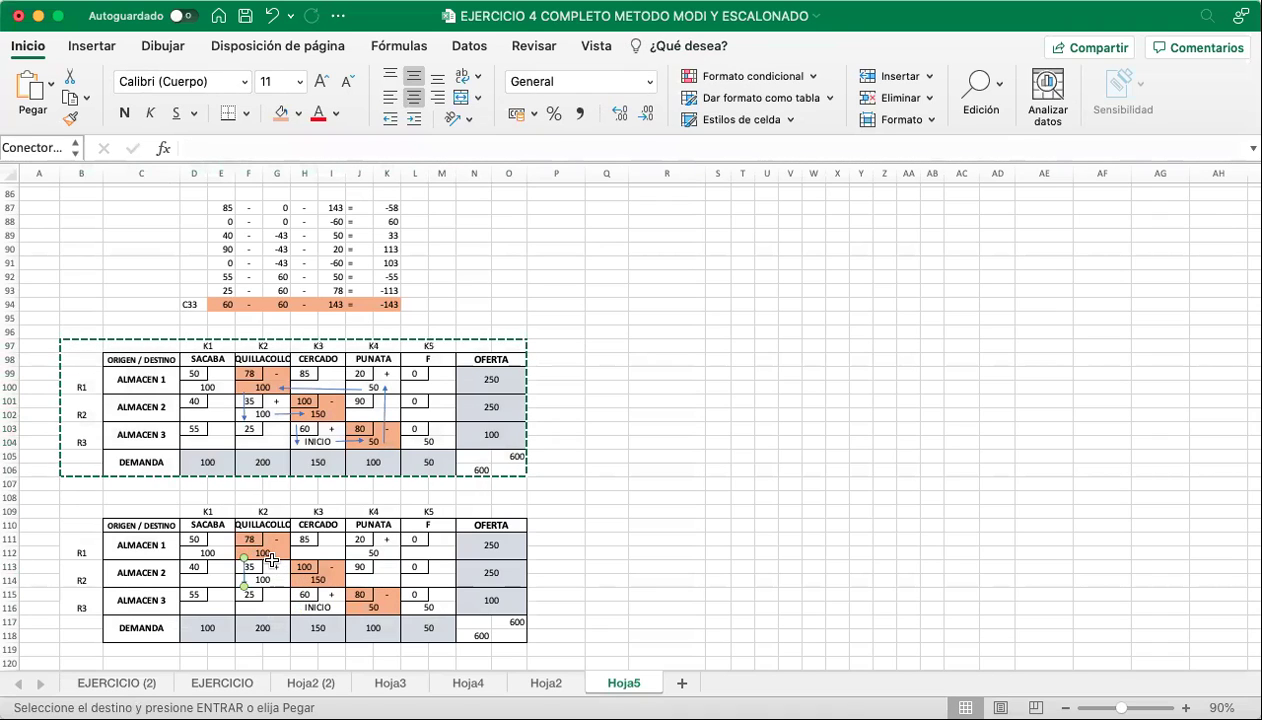
key("Delete")
left_click(243, 573)
key("Delete")
left_click(595, 428)
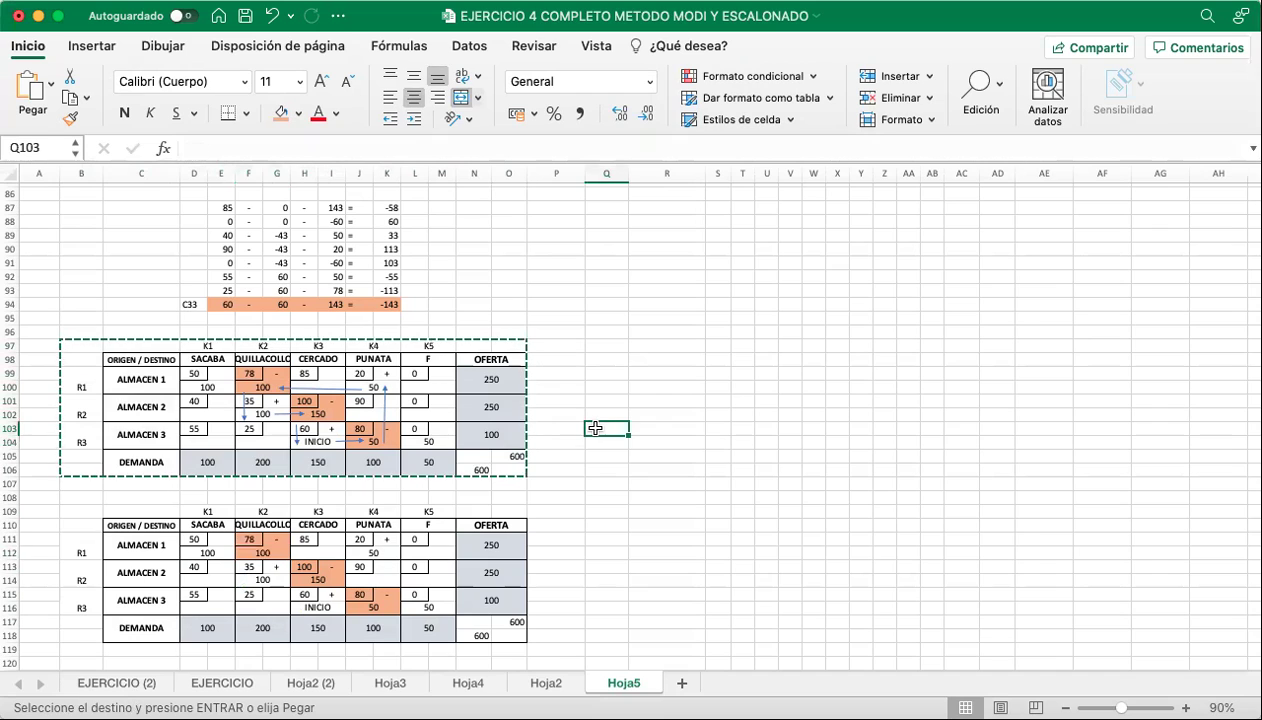
key("Escape")
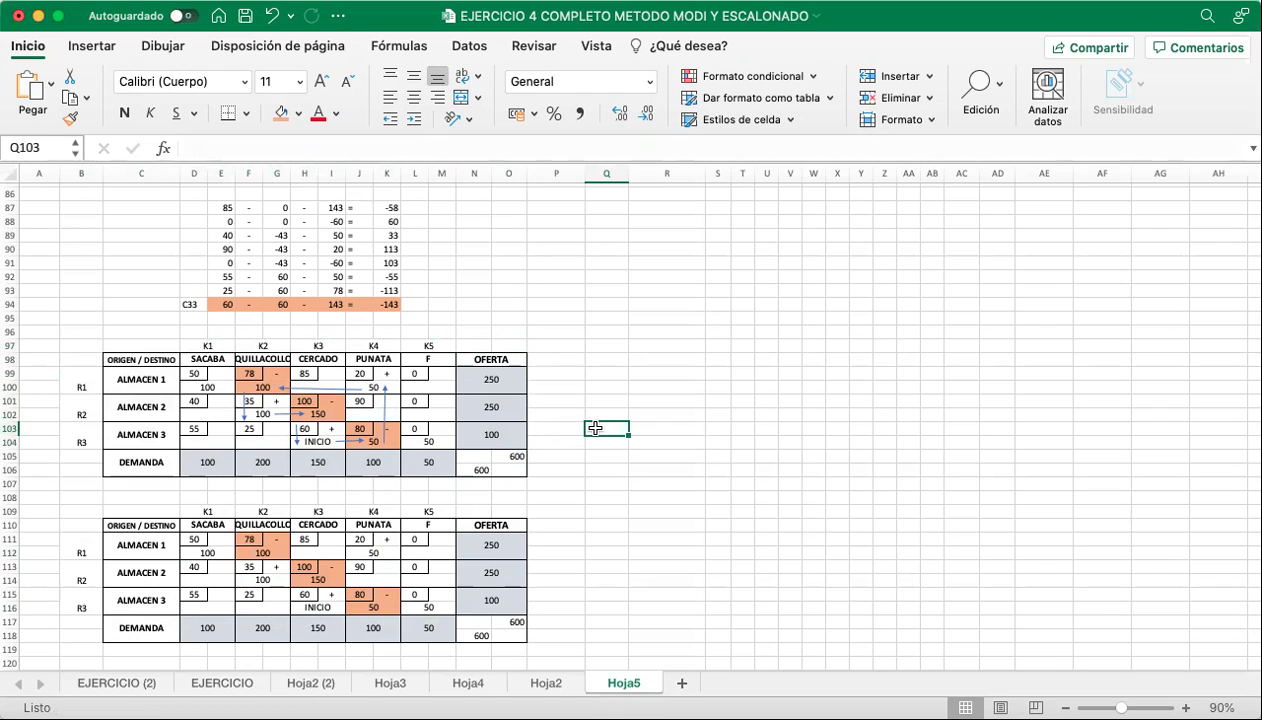
Replace INICIO with 50 in H116 for ALMACEN 3 and CERCADO, and clear the plus sign in I115.
left_click(312, 566)
left_click_drag(360, 594, 399, 604)
left_click(360, 595)
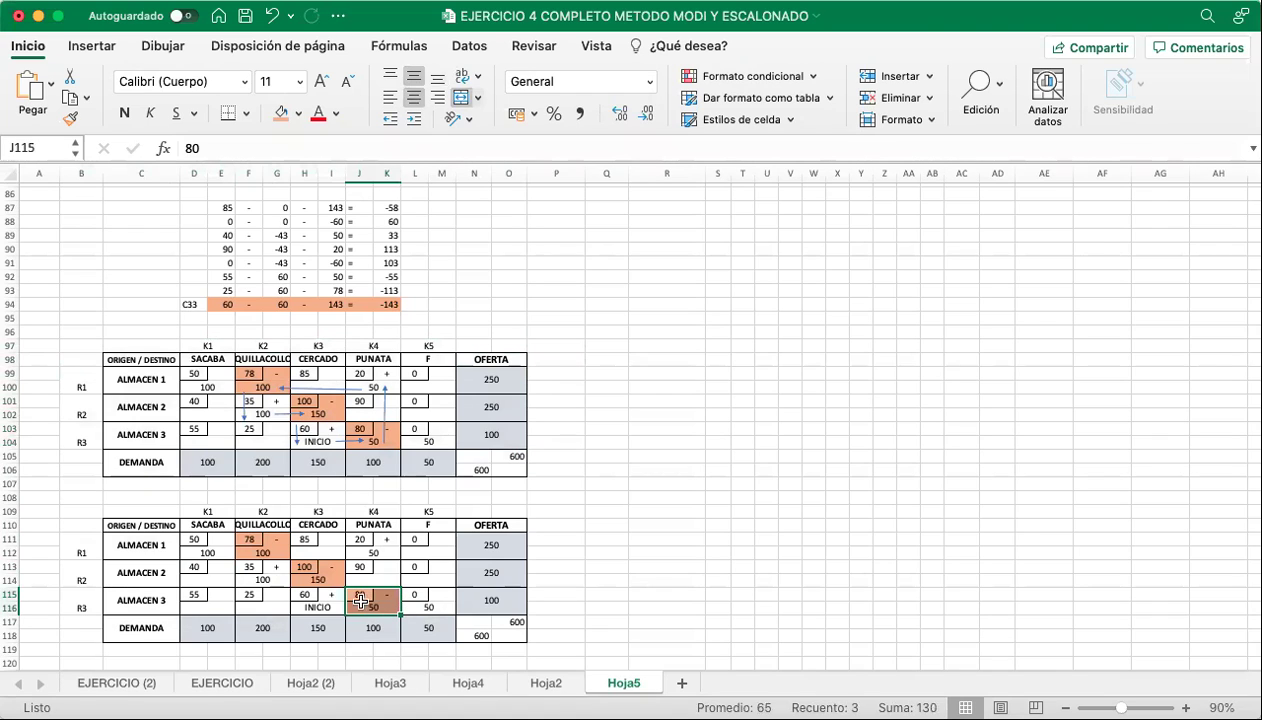
left_click(318, 607)
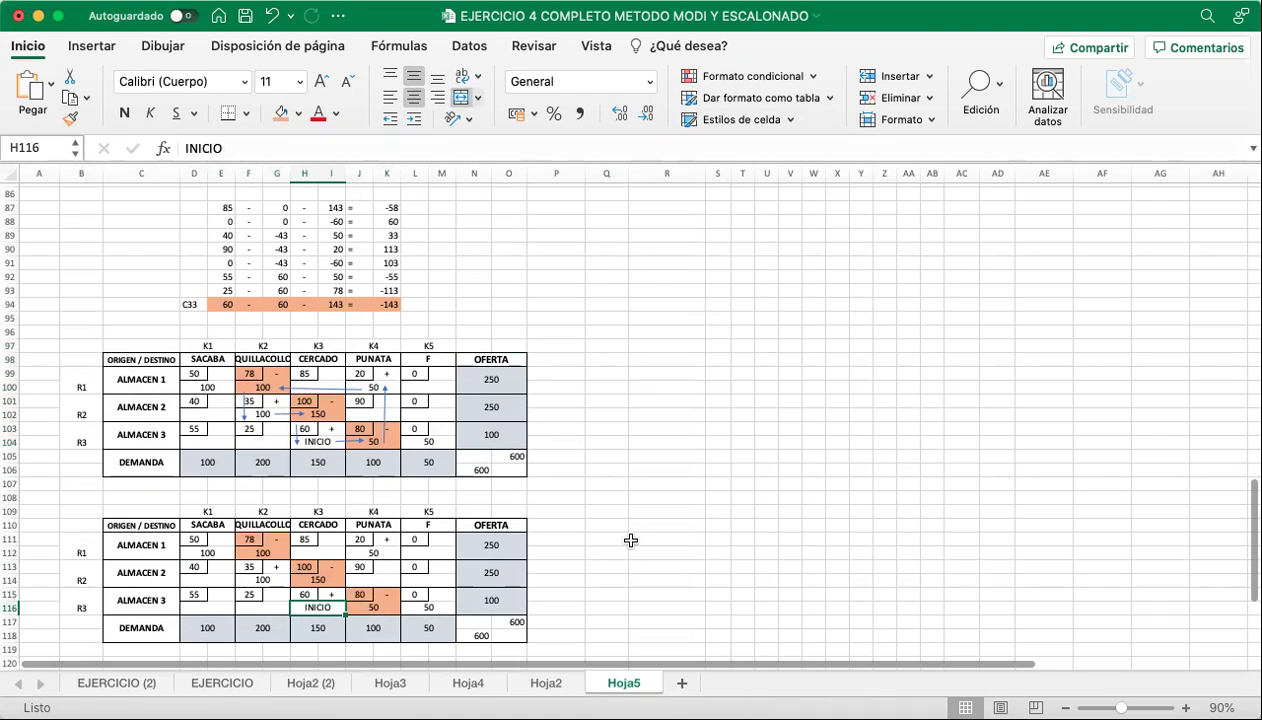
type("50")
key("Return")
key("Up")
key("Up")
key("Right")
key("Delete")
Clear the allocation in J116 and the minus sign in K115 for ALMACEN 3 and PUNATA.
key("Right")
key("Down")
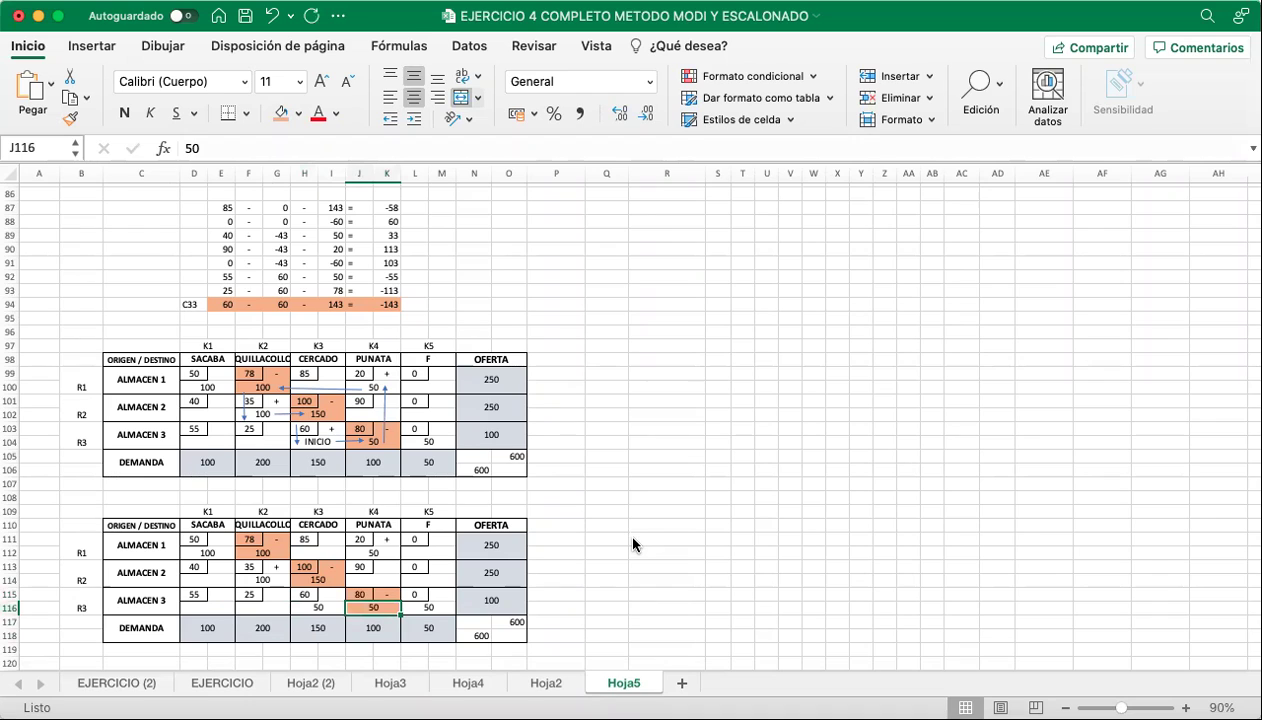
key("Escape")
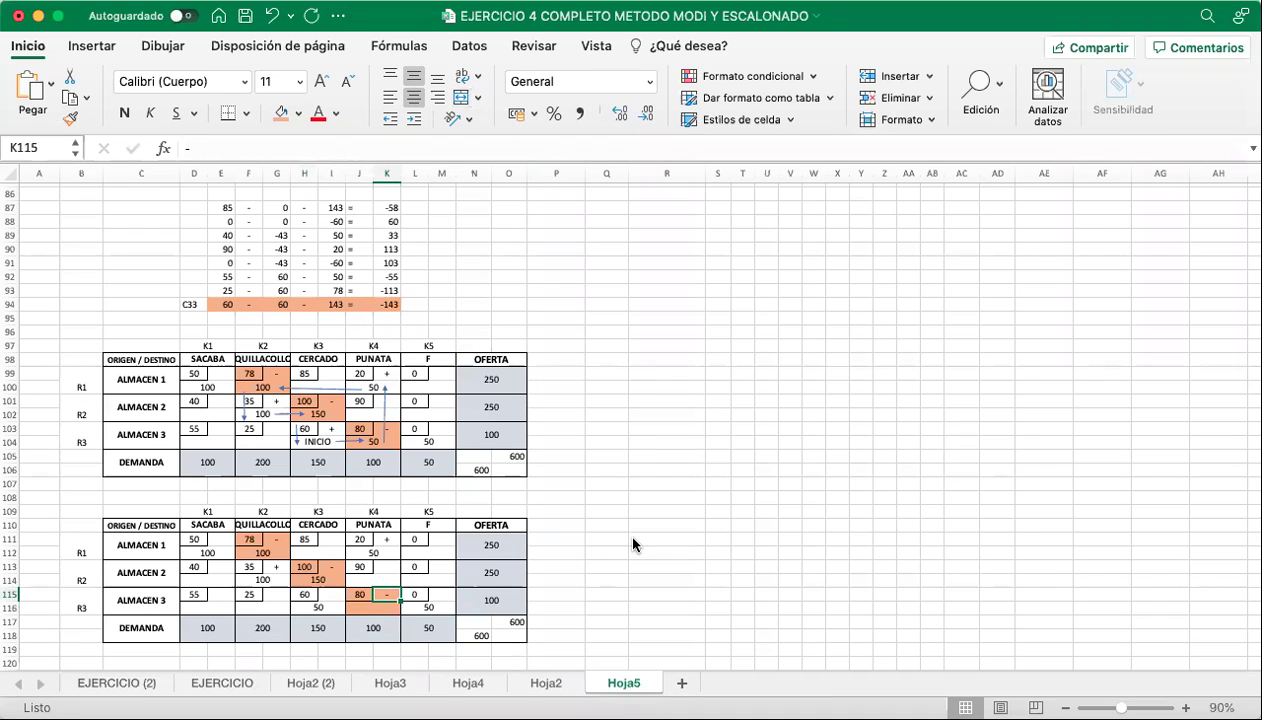
key("ctrl+z")
key("ctrl+z")
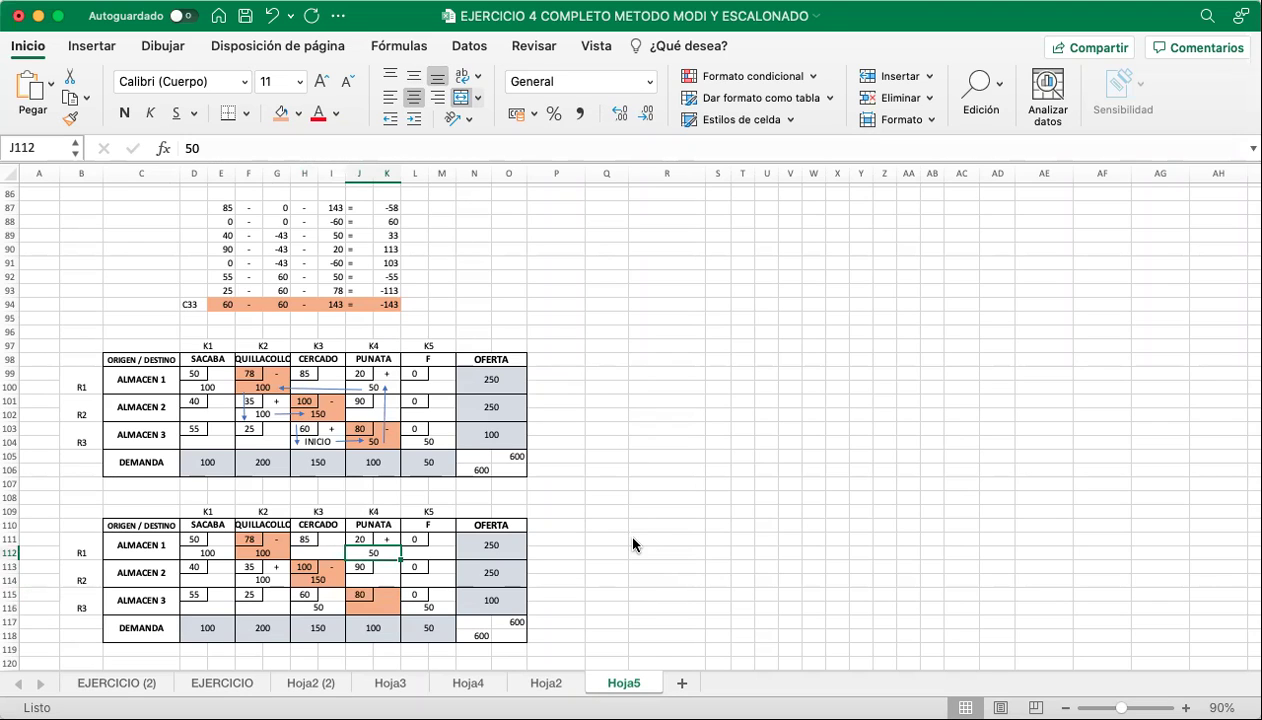
Set J112 to 100 for ALMACEN 1 and PUNATA, and clear the plus sign in K111.
key("super+z")
key("super+z")
key("super+z")
key("super+z")
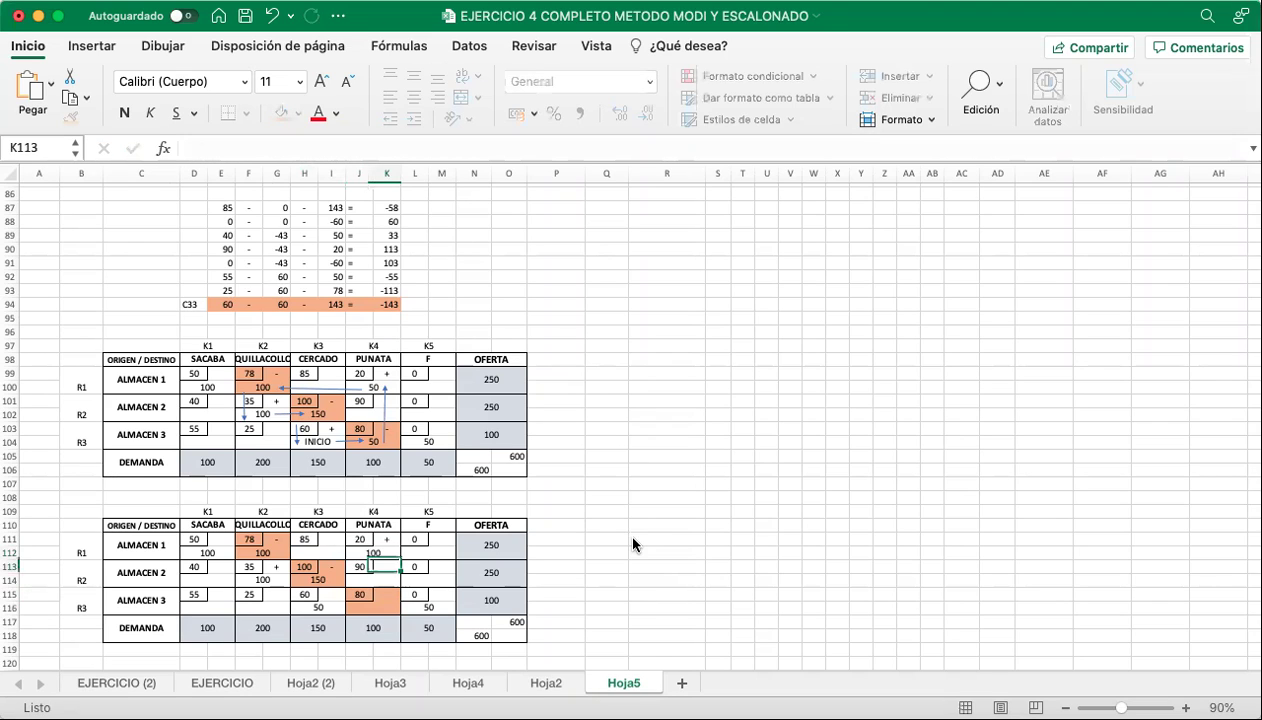
key("Left")
key("Left")
key("Left")
key("Left")
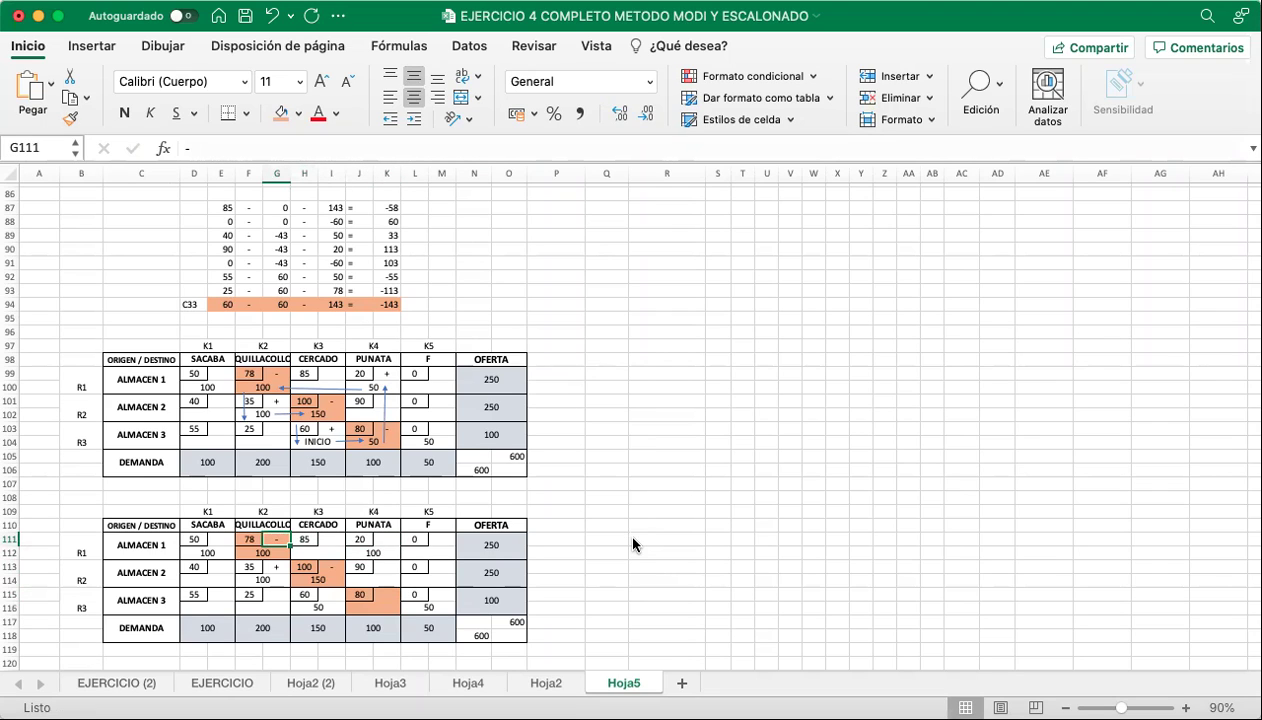
Set the QUILLACOLLO allocations to 50 in F112 and 150 in F114, and the ALMACEN 2 and CERCADO allocation to 100 in H114.
key("Down")
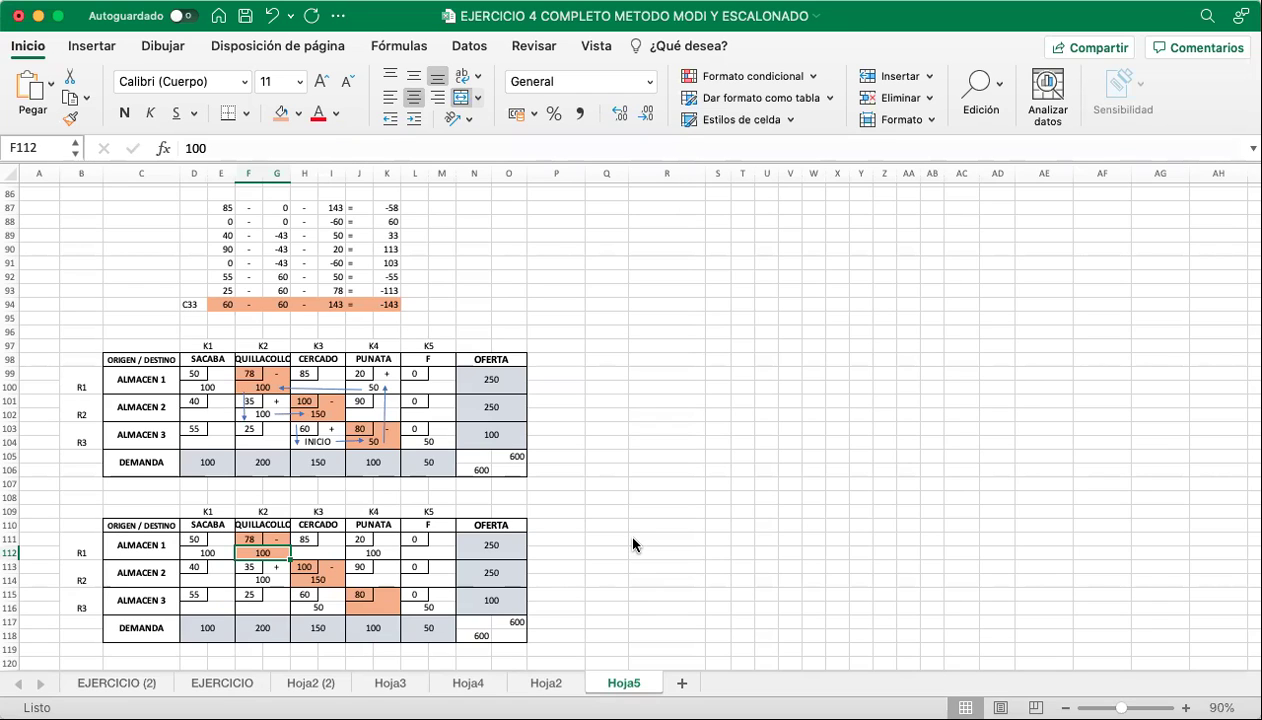
type("5")
key("Return")
key("Return")
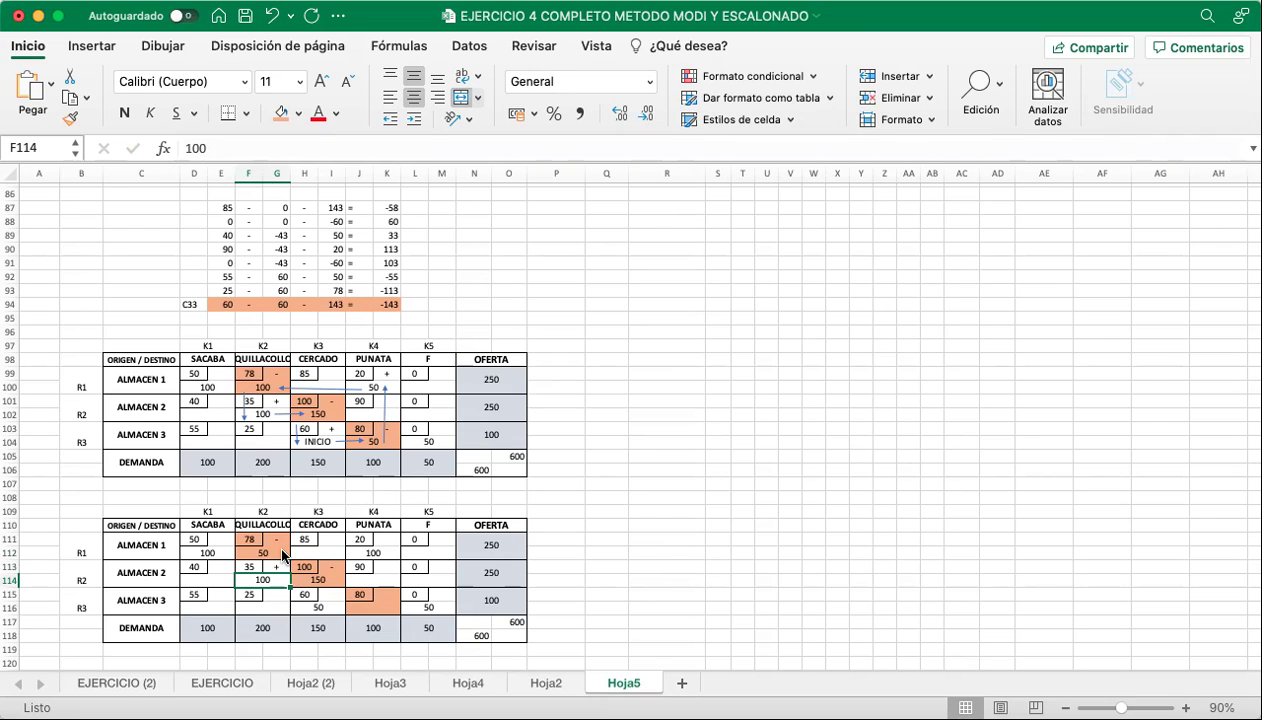
type("15")
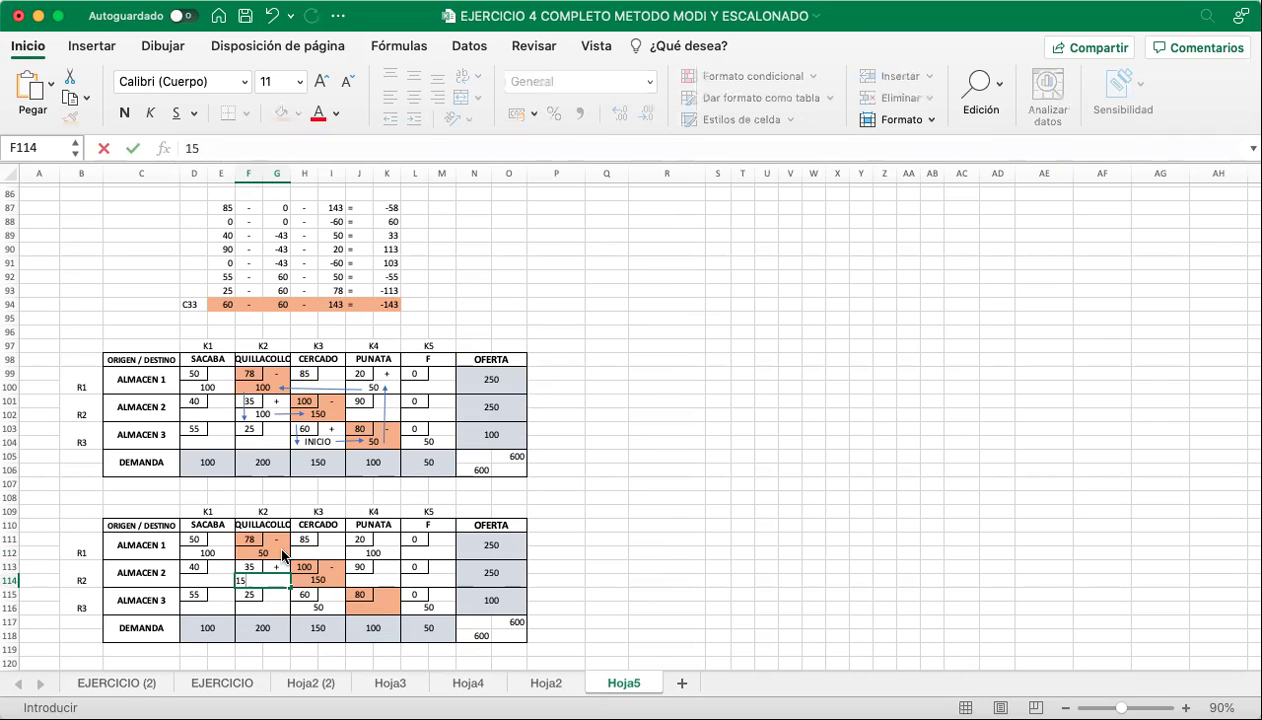
key("Tab")
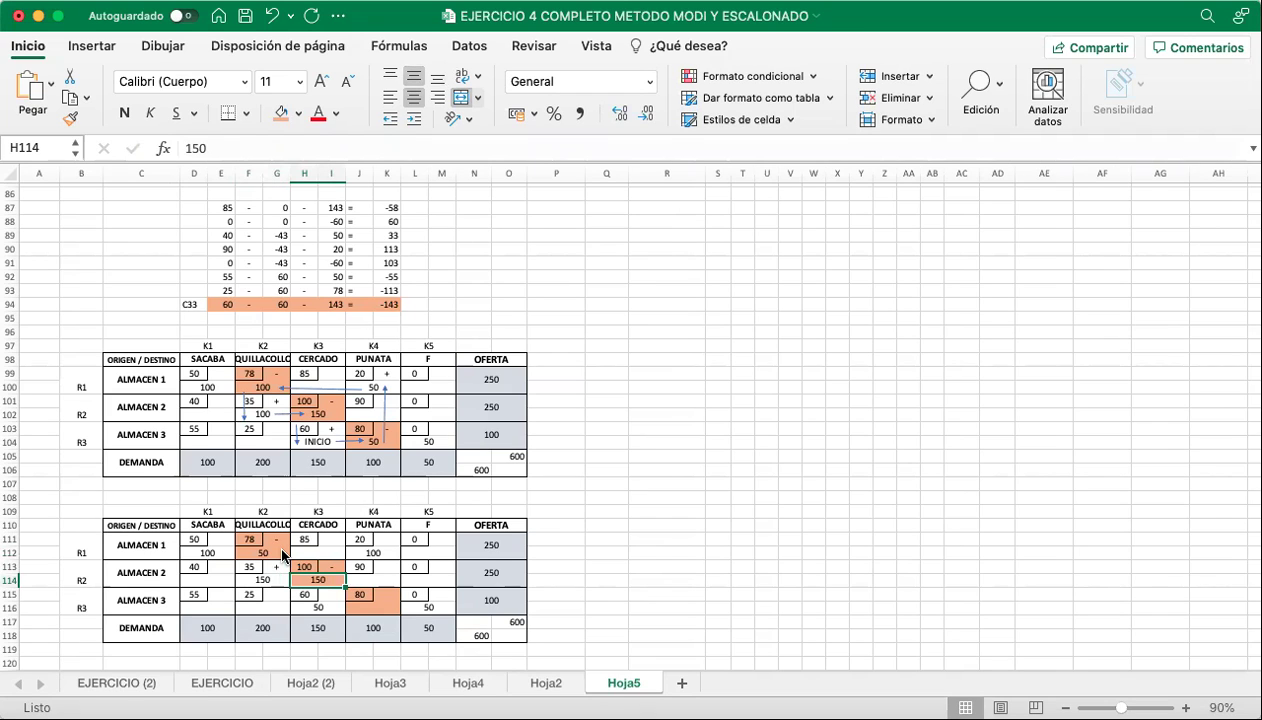
type("100")
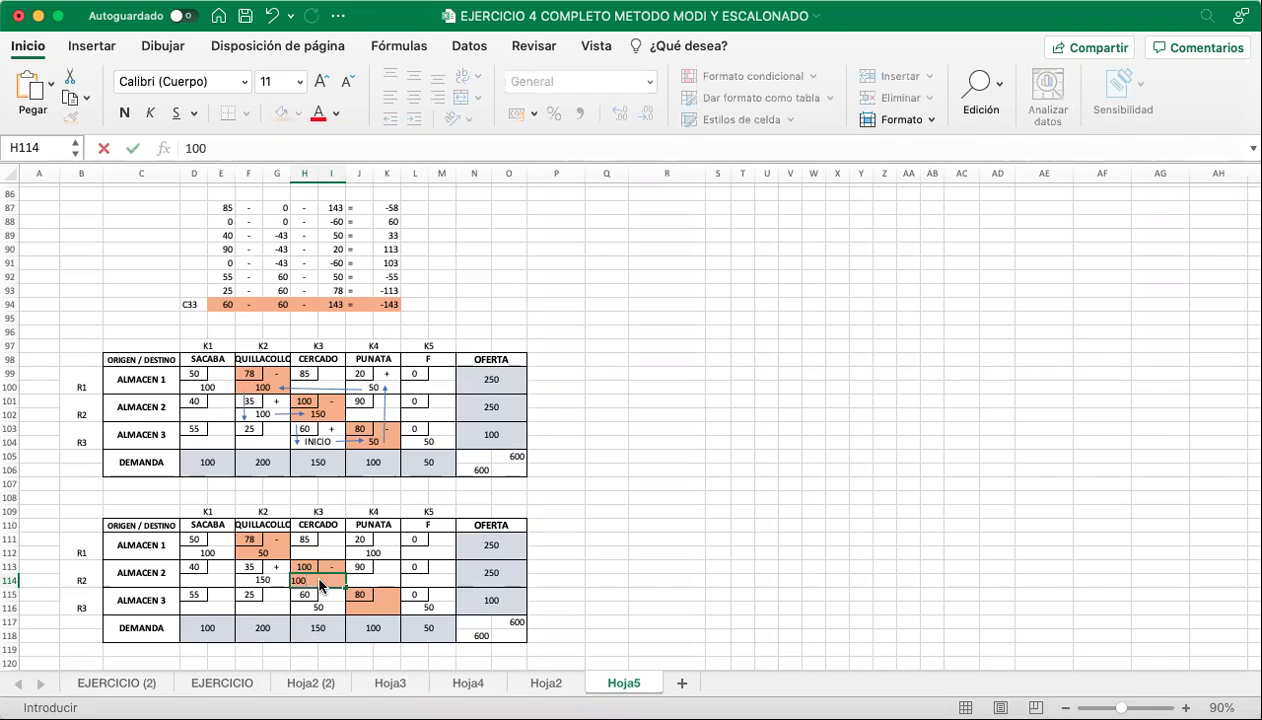
key("Return")
Clear the remaining plus and minus signs in G111, G113 and I113 of the new table.
left_click(276, 539)
key("Delete")
left_click(276, 567)
key("Delete")
Remove the orange fill from the new table's cost and allocation cells, D111:M116.
left_click_drag(248, 539, 432, 608)
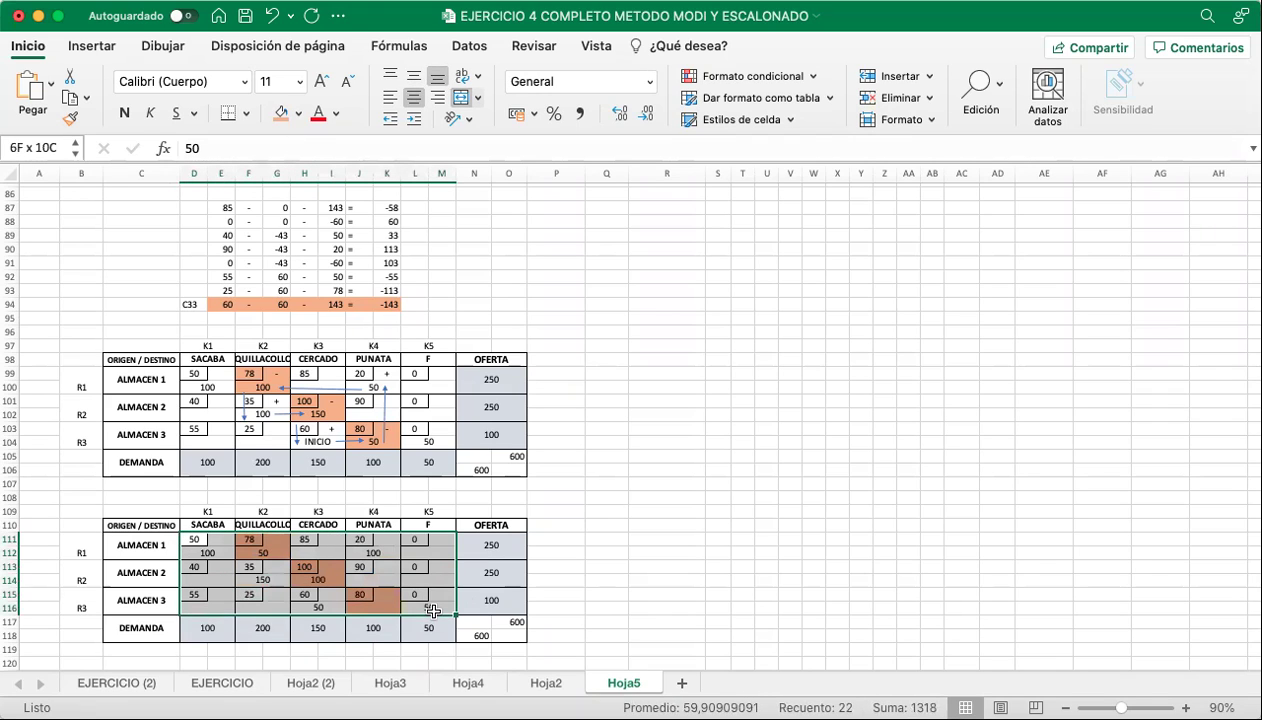
left_click(297, 113)
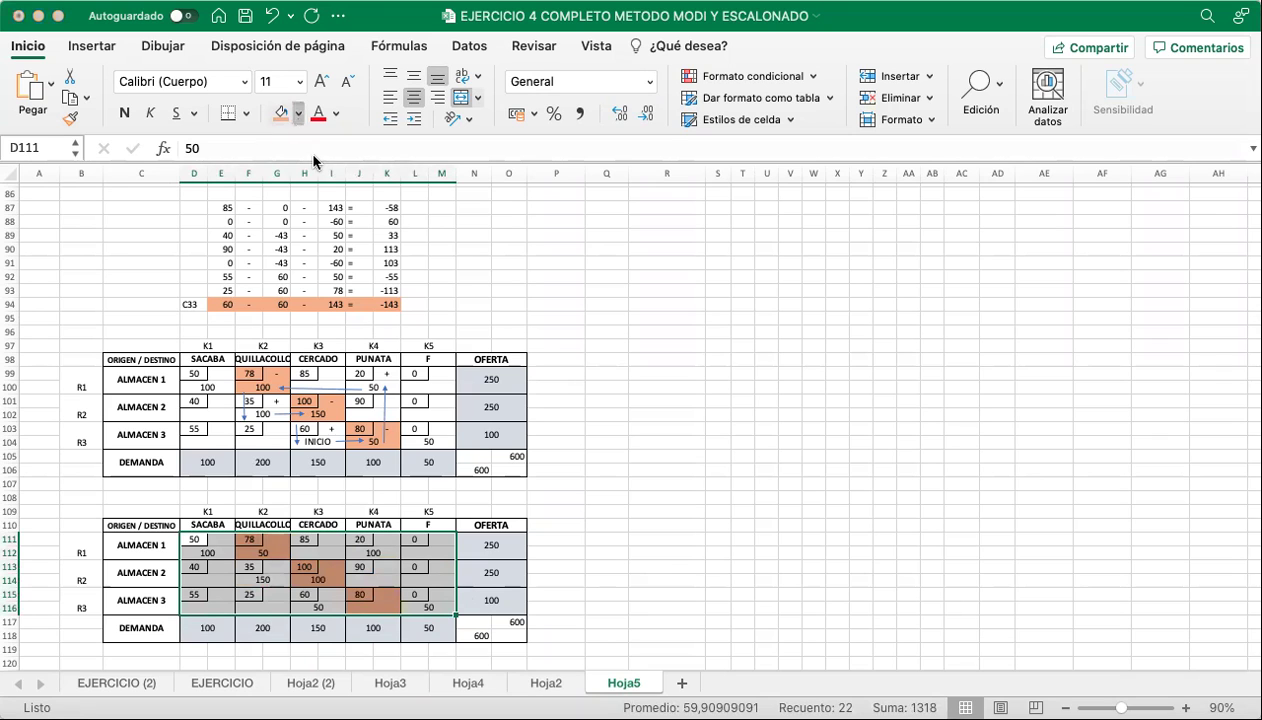
left_click(308, 151)
Check the new table's row allocations against each OFERTA value and its column allocations against each DEMANDA value.
scroll(535, 410, "down", 4)
left_click_drag(188, 384, 490, 402)
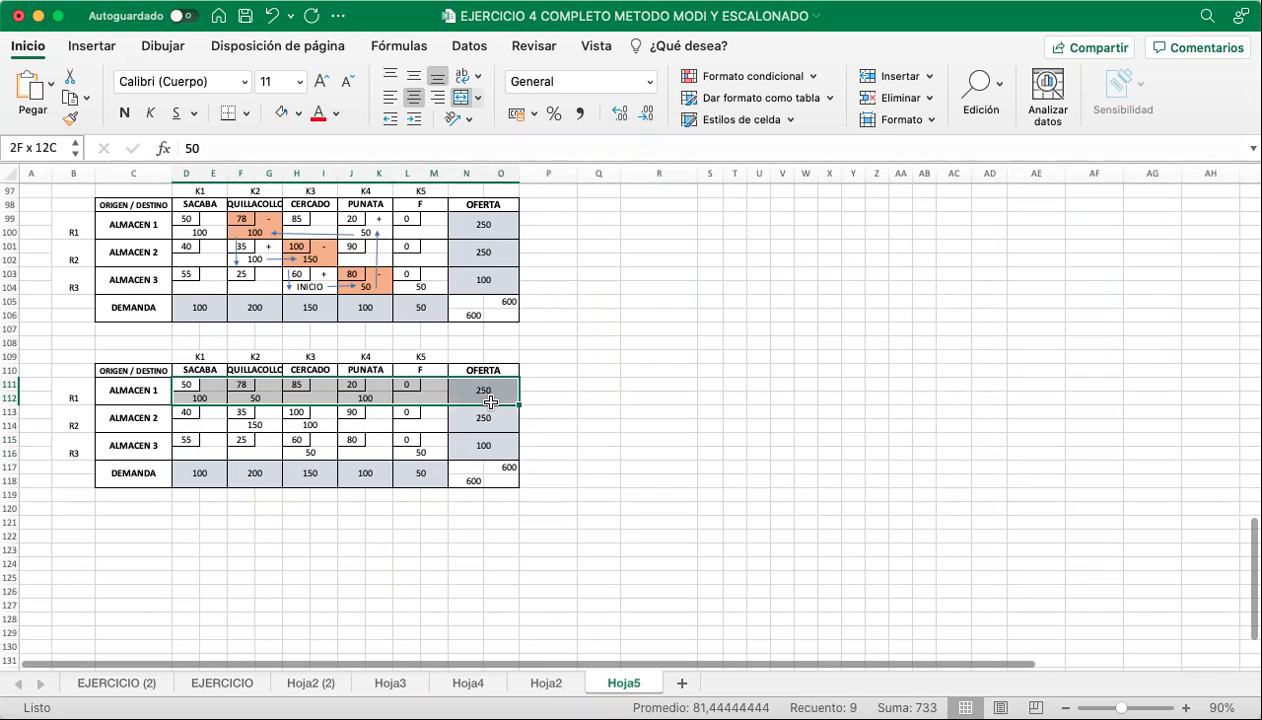
left_click_drag(240, 413, 430, 441)
left_click(461, 414)
left_click(462, 441)
left_click_drag(190, 385, 214, 455)
left_click_drag(252, 388, 255, 455)
left_click_drag(298, 398, 313, 452)
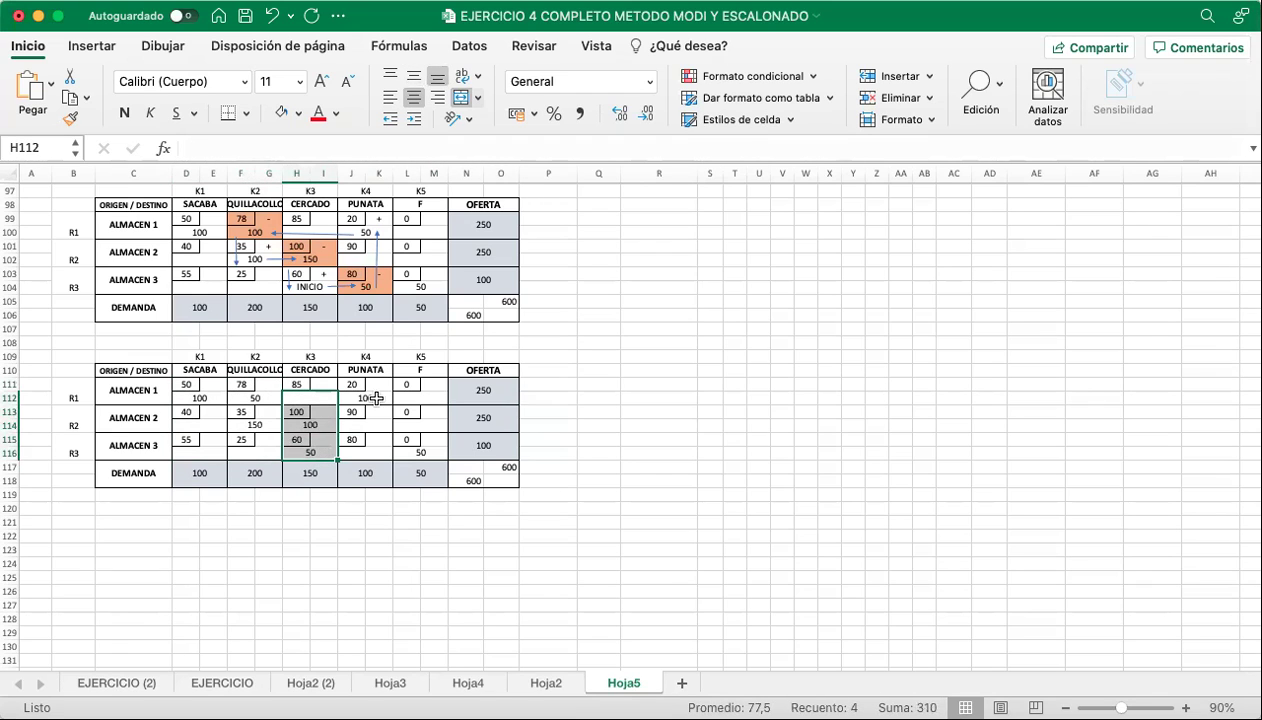
left_click(366, 398)
left_click(419, 448)
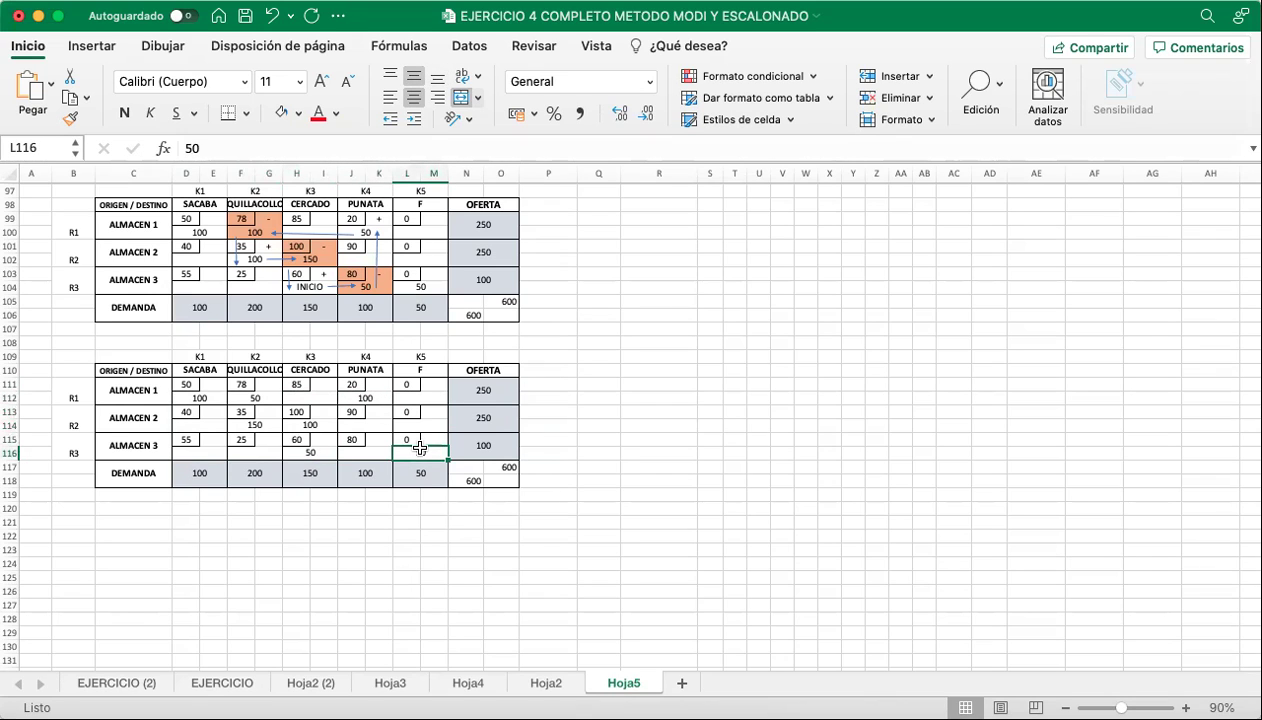
Label B120 as Z= and enter 29150 in C120 as the total cost below the new table.
left_click(134, 507)
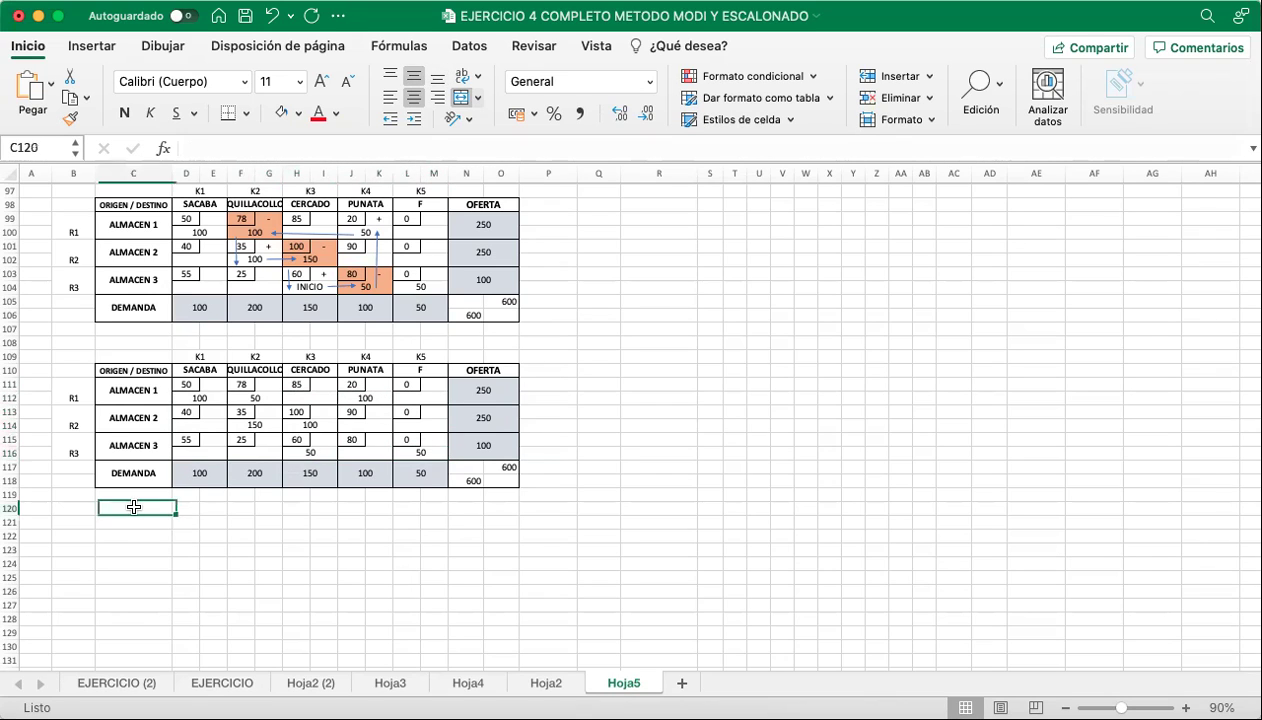
left_click(81, 507)
type("Z=")
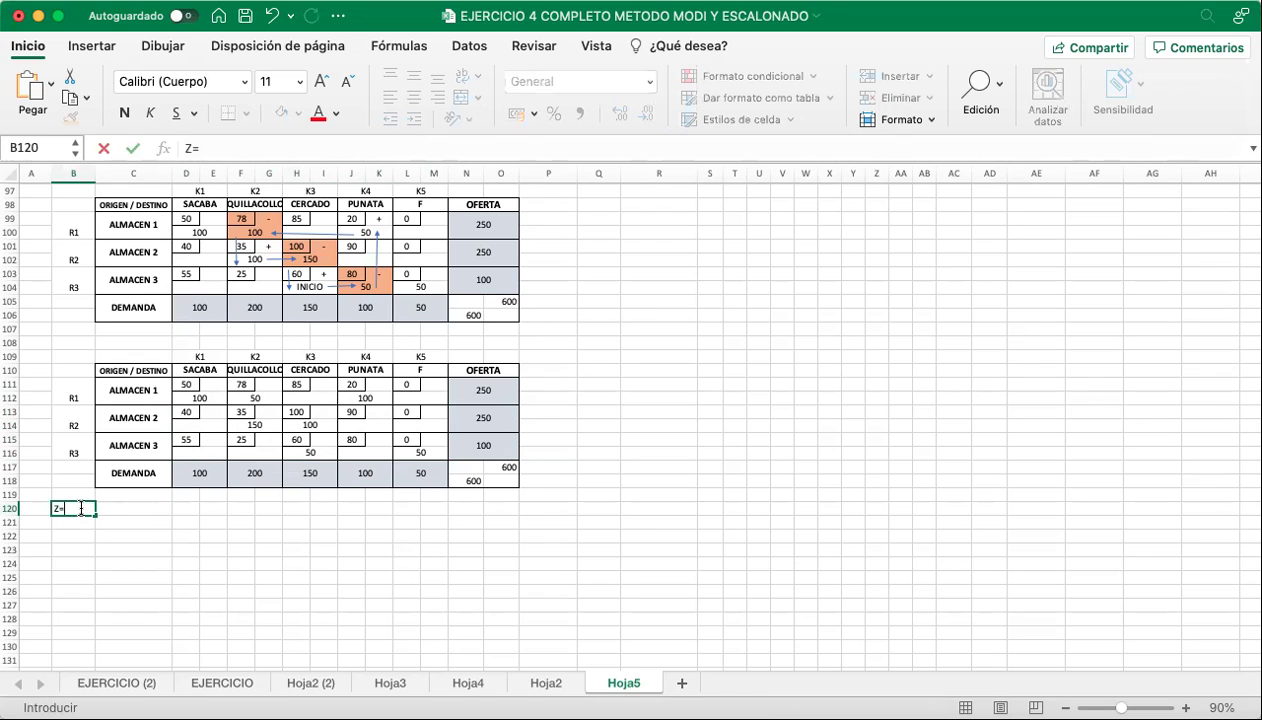
key("Return")
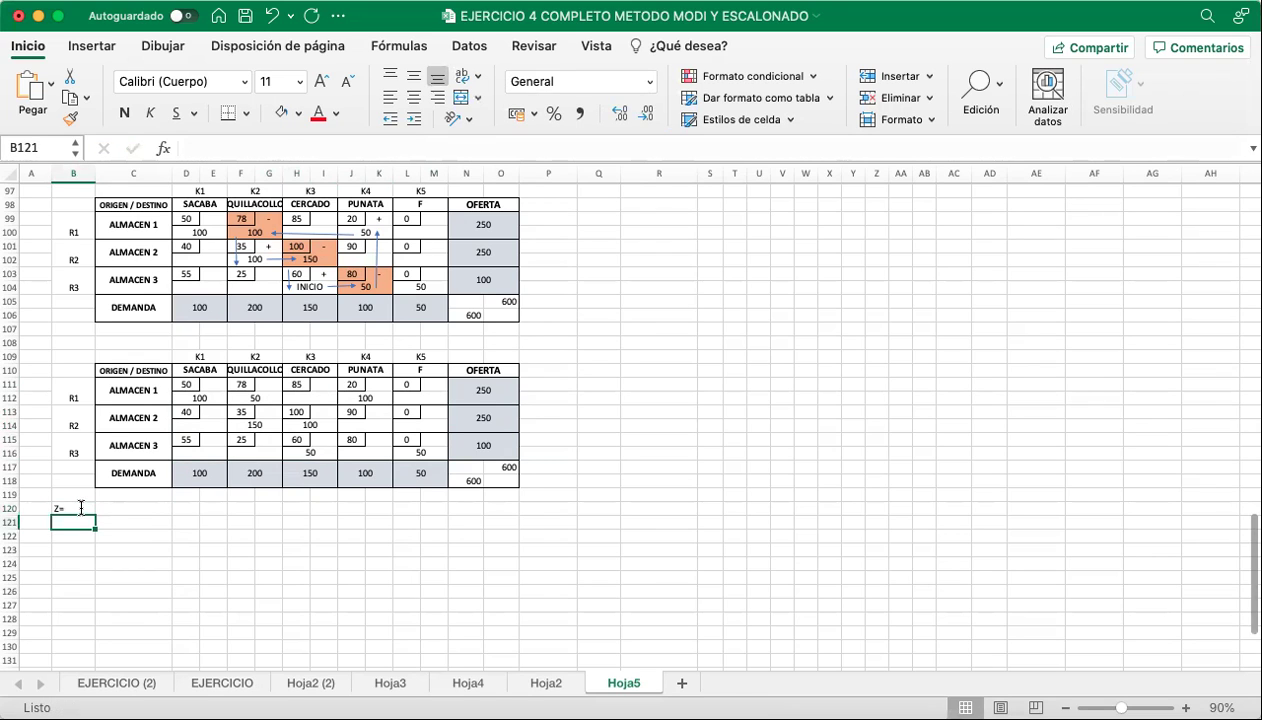
key("Right")
key("Up")
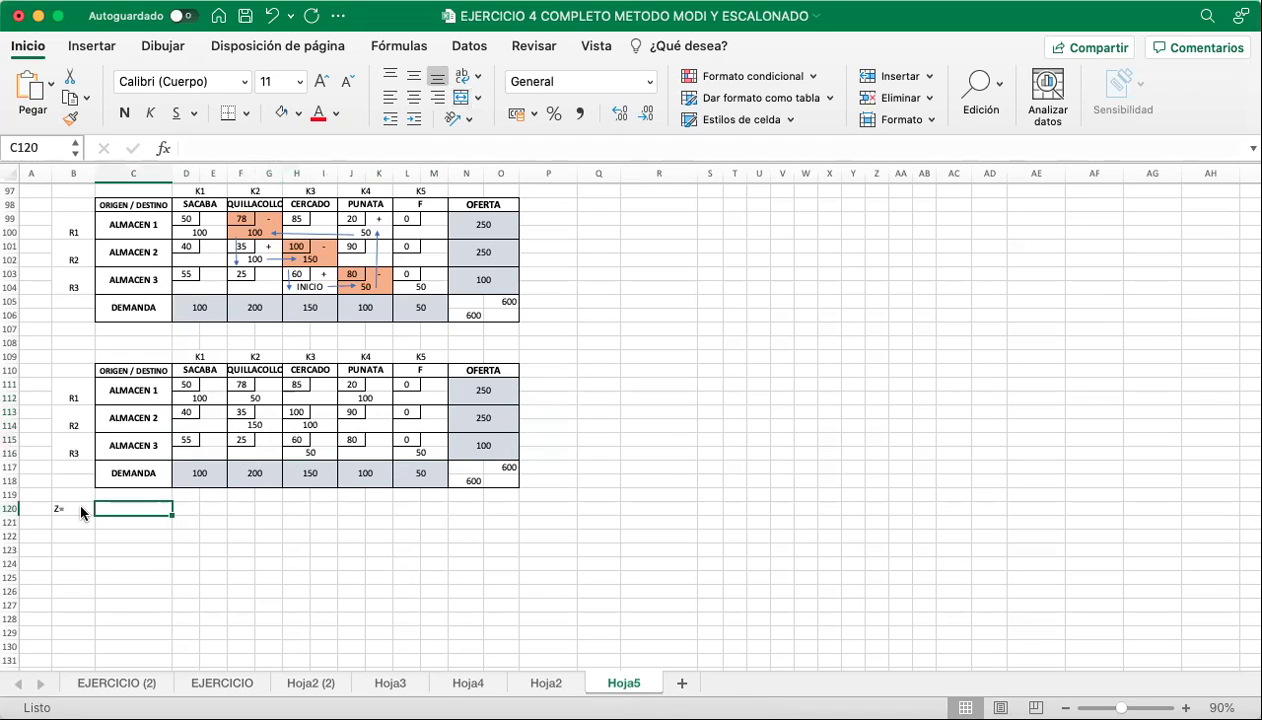
type("29150")
key("Return")
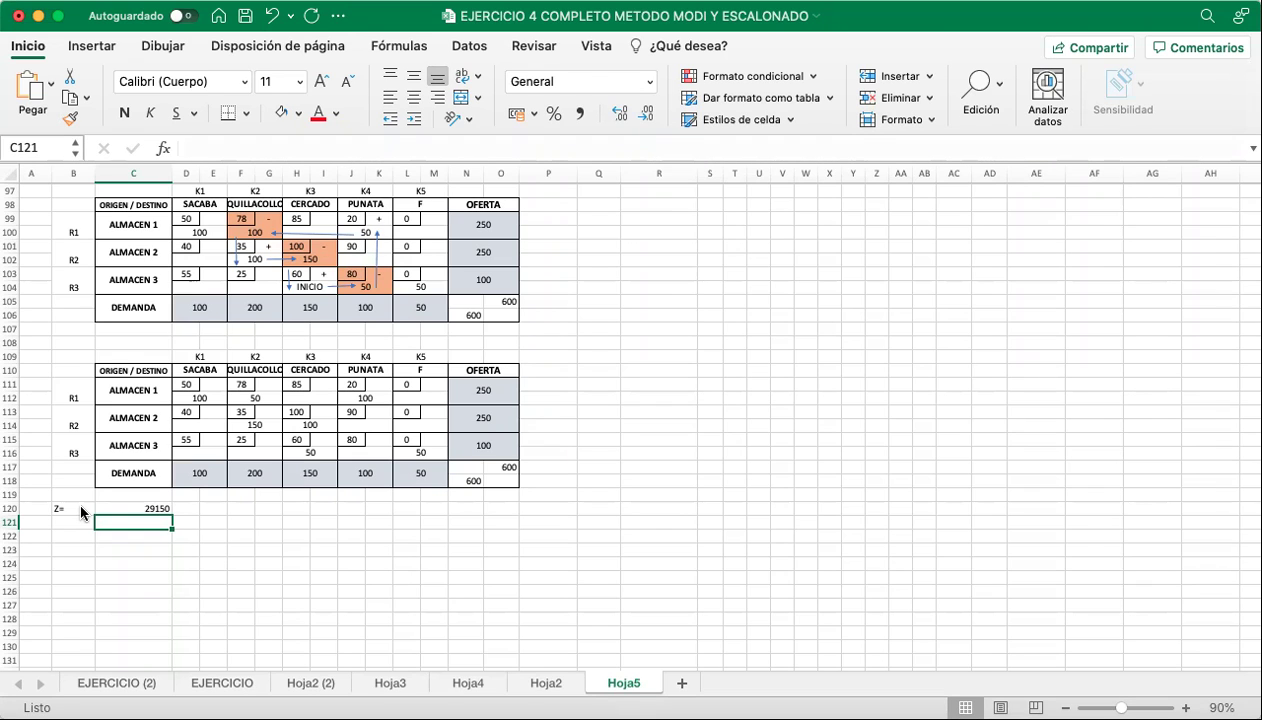
Review the Z values of the earlier solutions in C65 and R13 for comparison with the new total cost.
scroll(173, 424, "up", 9)
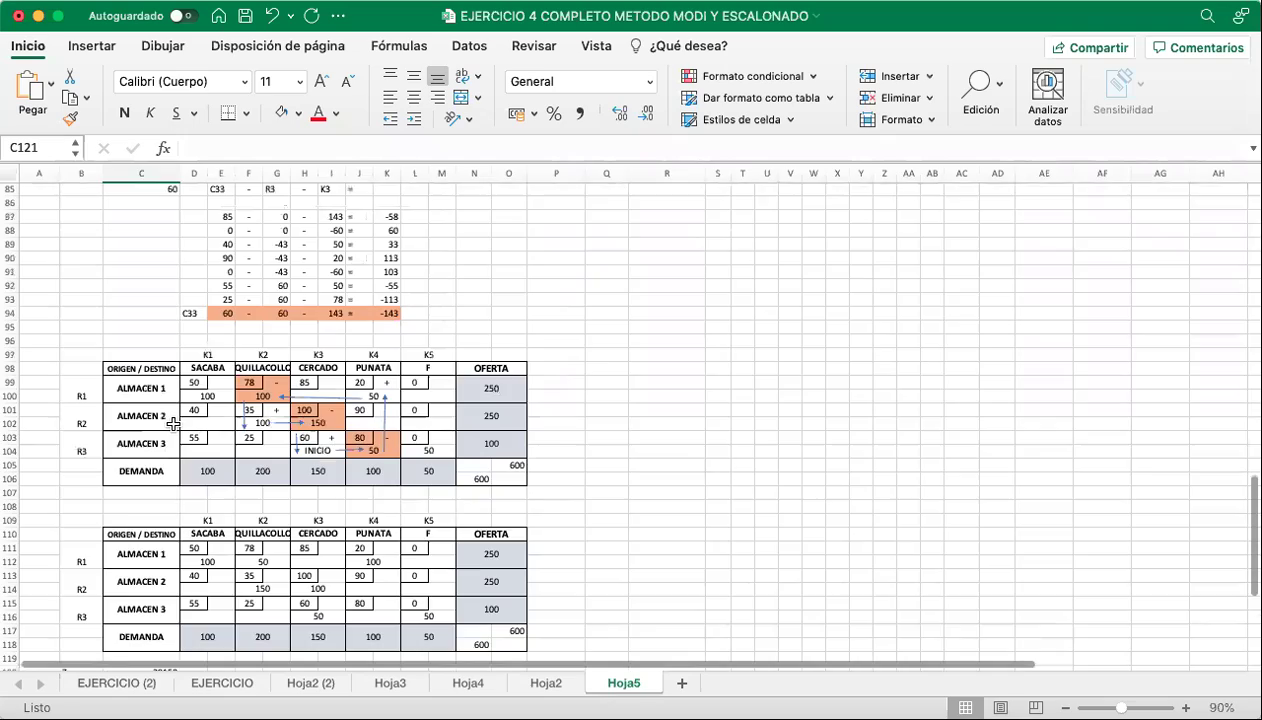
scroll(173, 424, "up", 5)
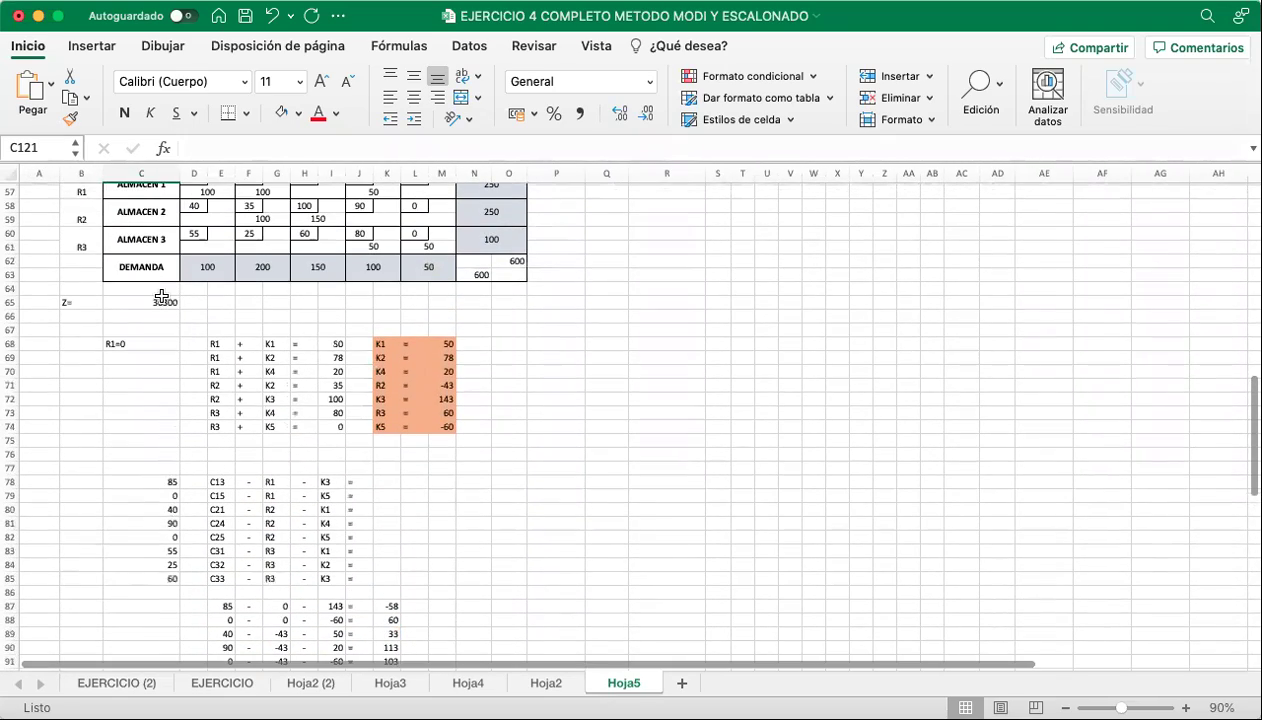
left_click(170, 298)
scroll(770, 302, "up", 15)
scroll(770, 302, "right", 5)
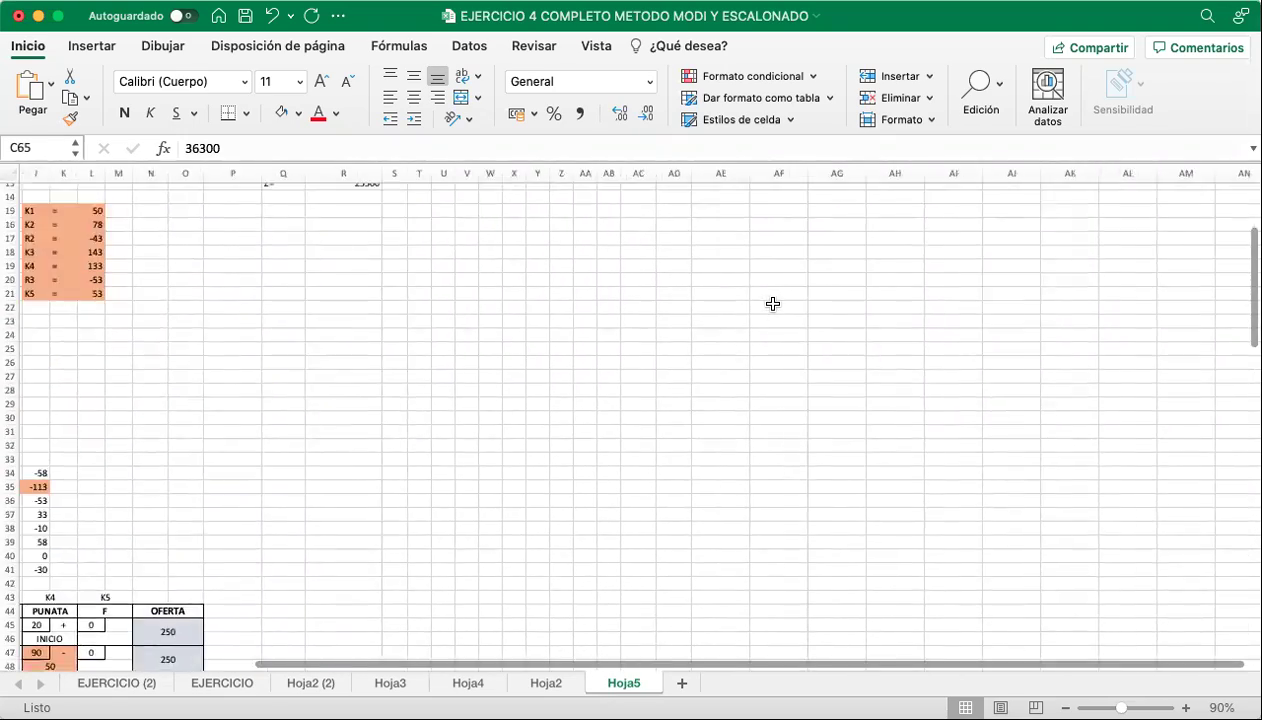
scroll(770, 302, "left", 1)
left_click(338, 355)
scroll(340, 428, "down", 20)
scroll(340, 428, "left", 4)
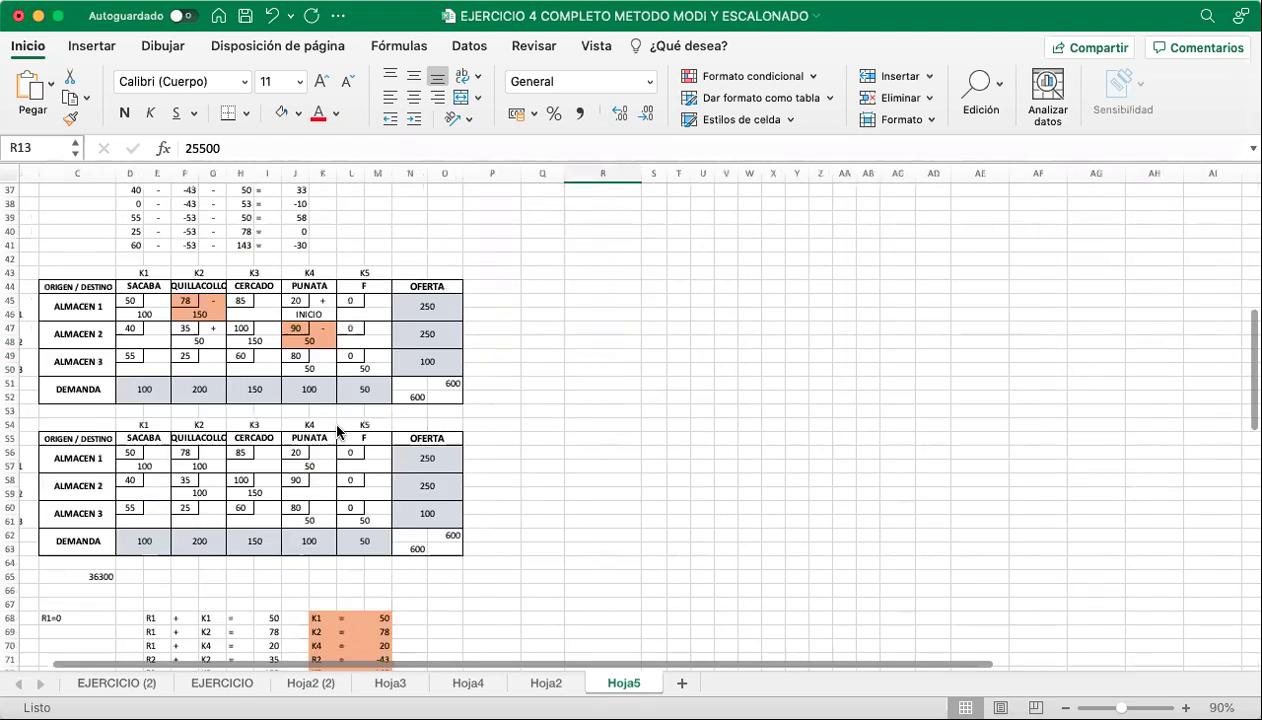
Compare the new table's Z in C120 with the COSTO MINIMO solution's Z in R13.
scroll(338, 432, "down", 1)
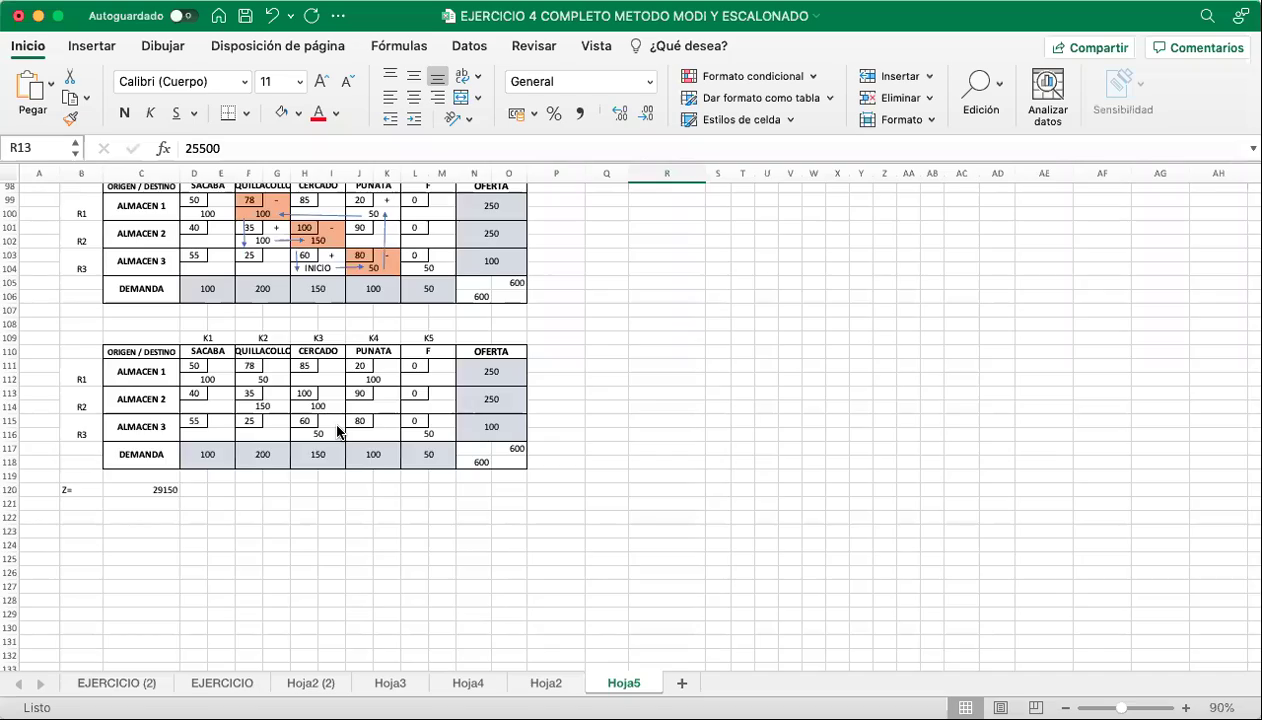
scroll(337, 430, "up", 20)
scroll(337, 430, "right", 2)
scroll(337, 431, "up", 10)
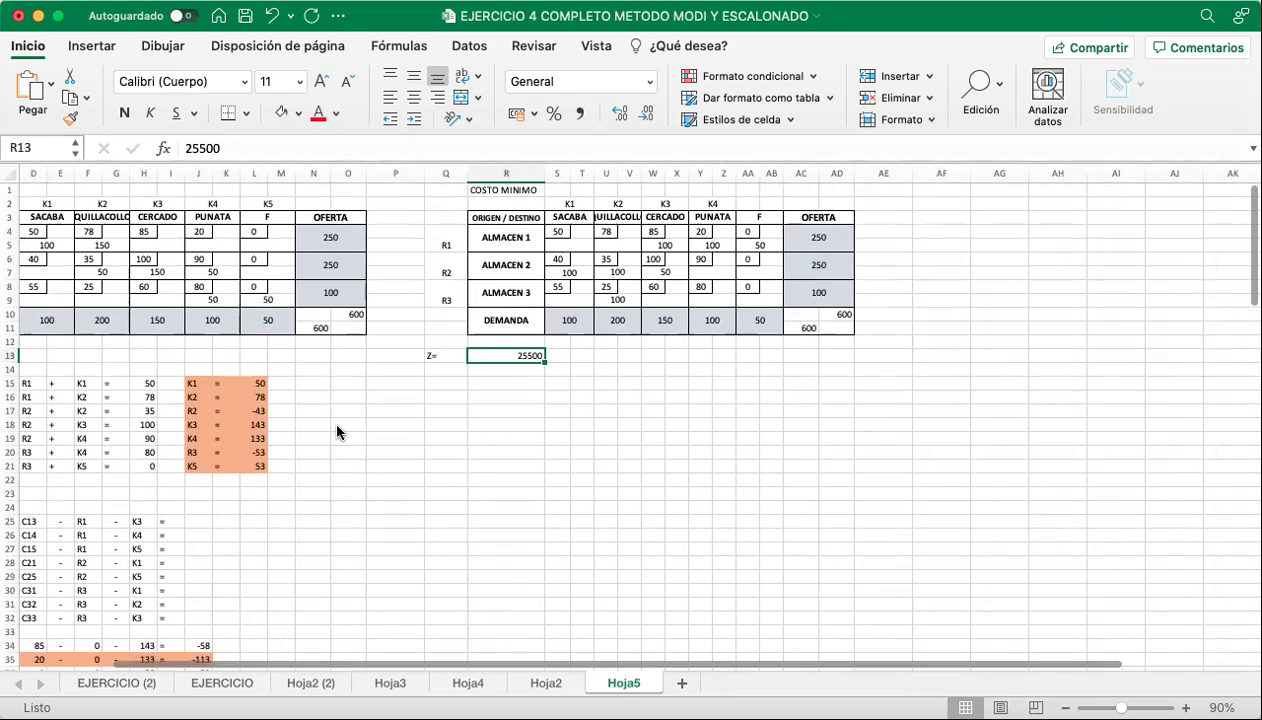
scroll(337, 432, "down", 8)
scroll(337, 432, "left", 2)
scroll(341, 430, "down", 20)
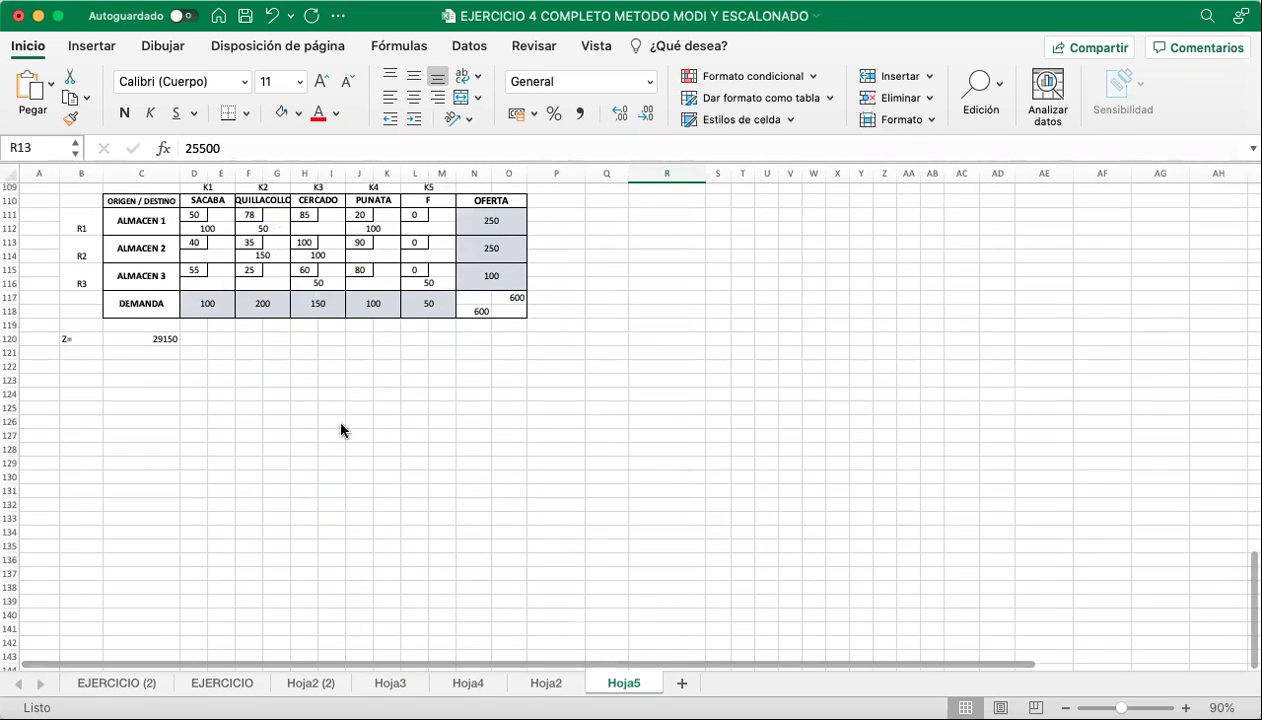
scroll(341, 430, "up", 2)
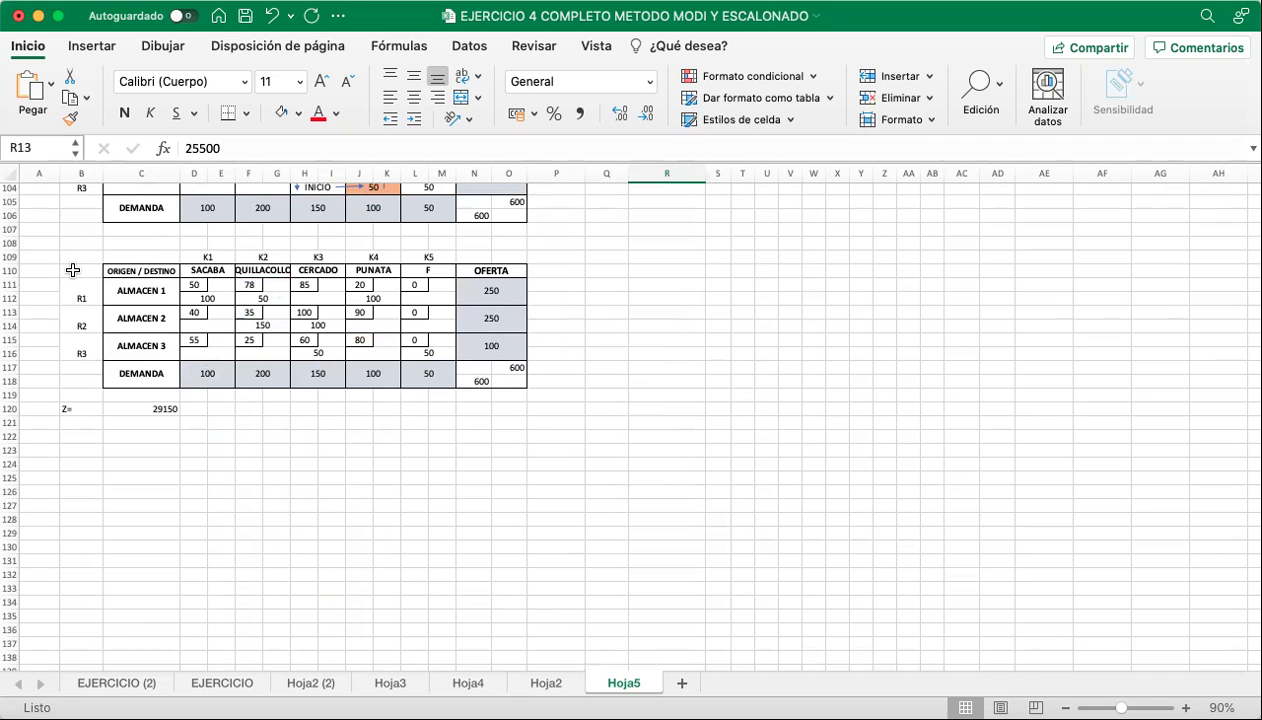
Copy the R1=0 equation and cost evaluation block C68:M94 and paste it below the new table, starting at C123.
left_click_drag(70, 258, 550, 408)
scroll(550, 408, "up", 10)
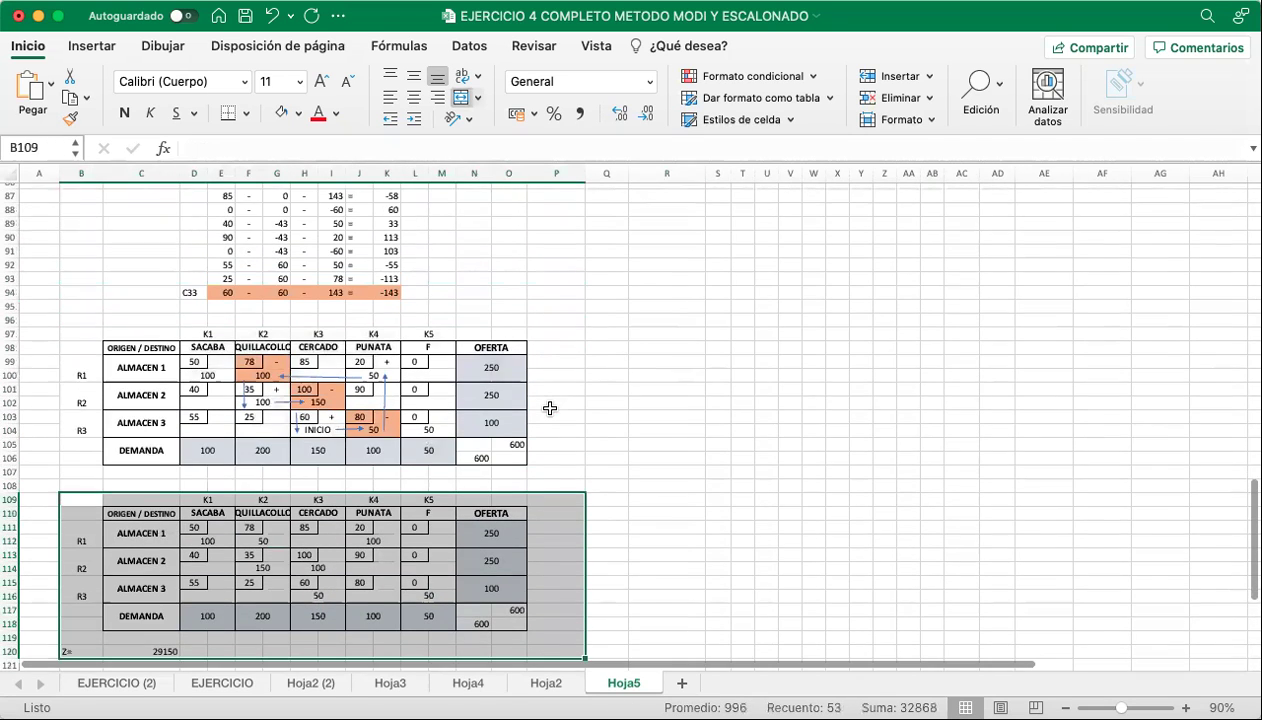
scroll(550, 408, "up", 5)
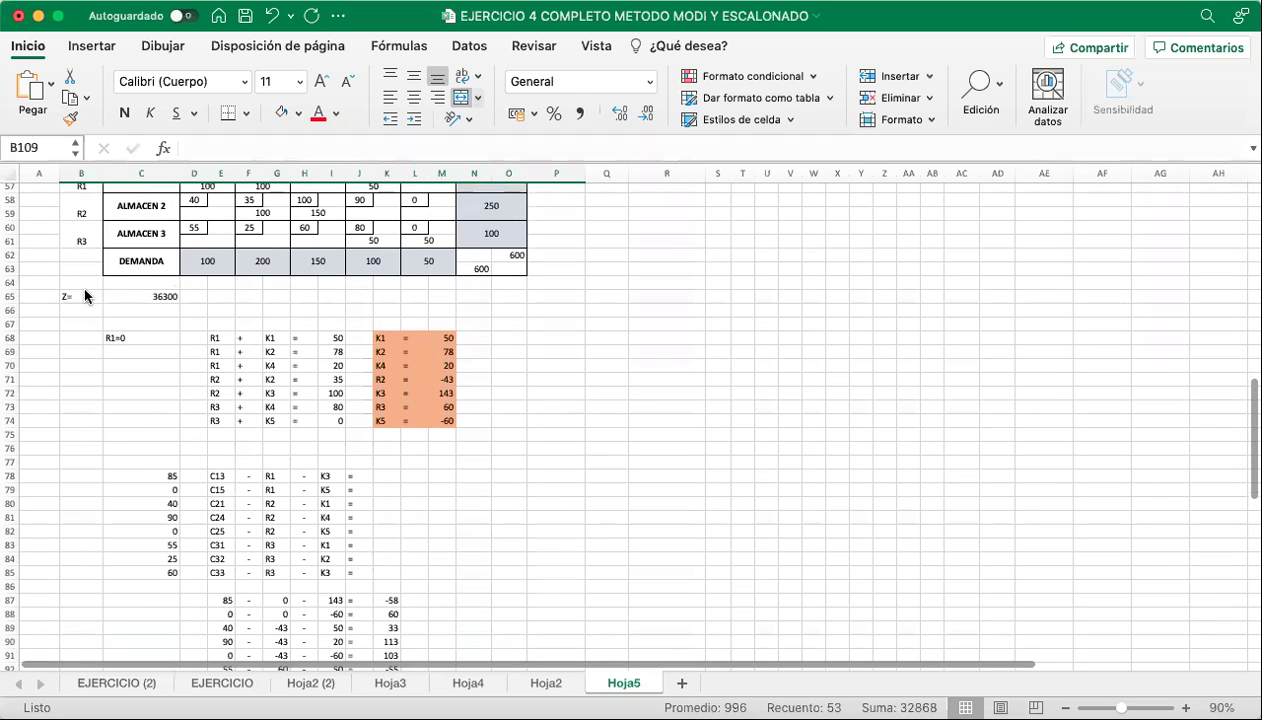
left_click(85, 297)
left_click_drag(110, 339, 433, 601)
key("super+c")
scroll(433, 601, "down", 15)
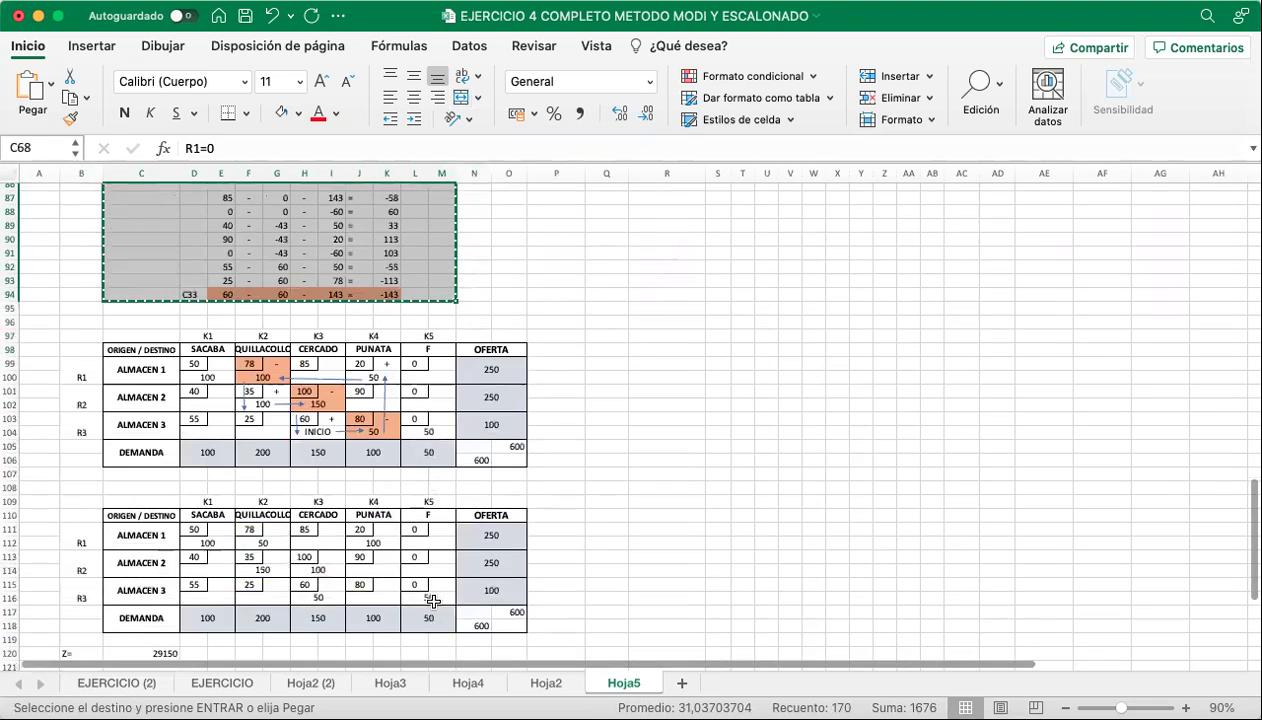
left_click(139, 288)
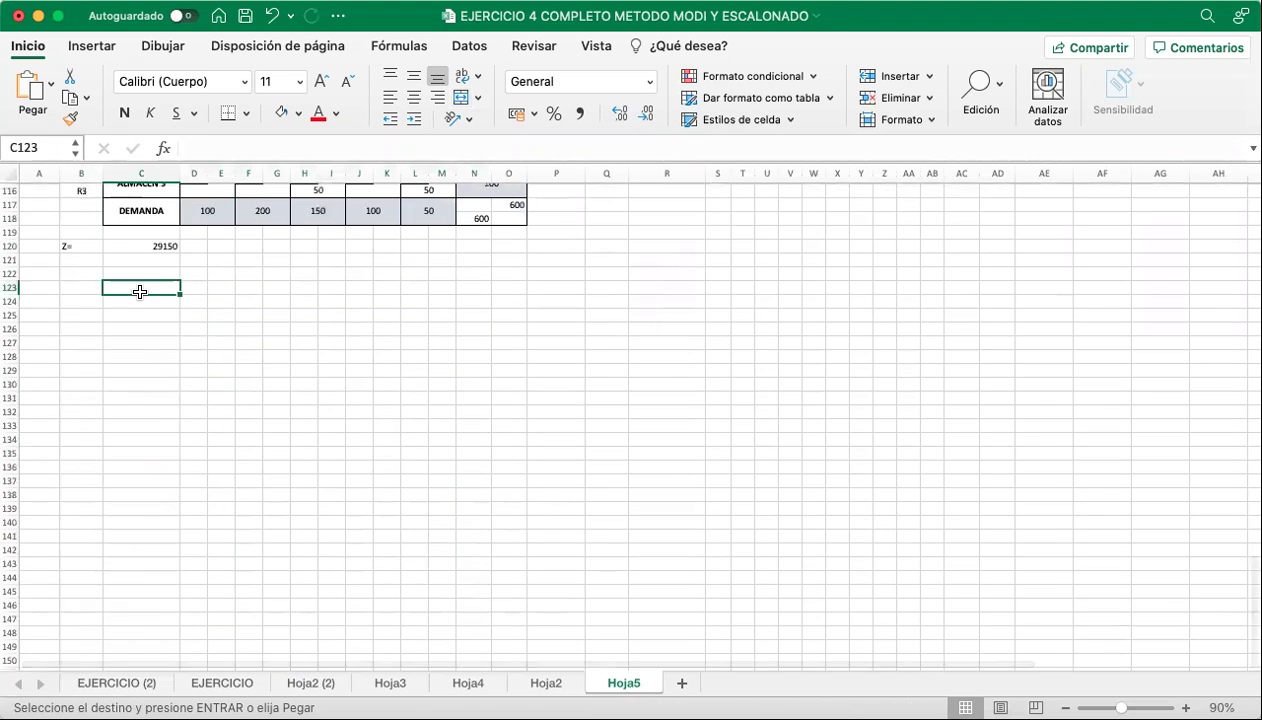
key("super+v")
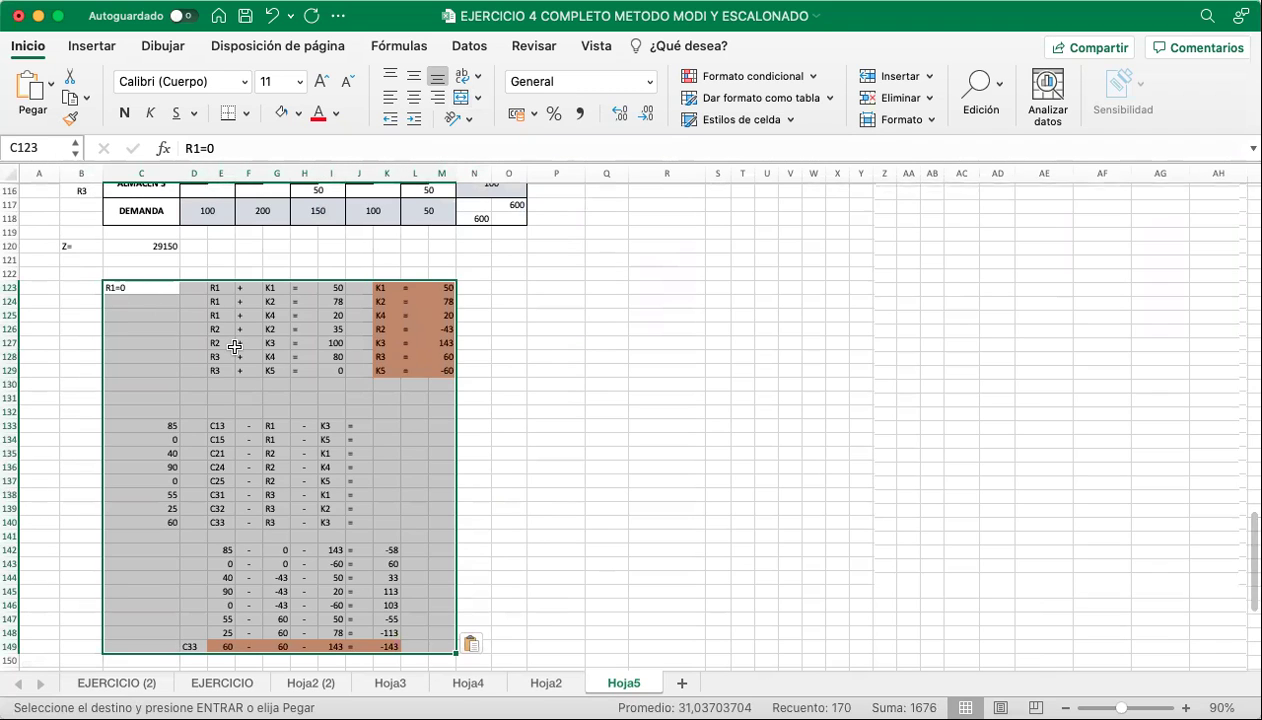
Clear the R and K terms, costs and solved values in rows 123 to 129, keeping the plus and equals signs.
scroll(234, 345, "up", 2)
scroll(234, 345, "up", 1)
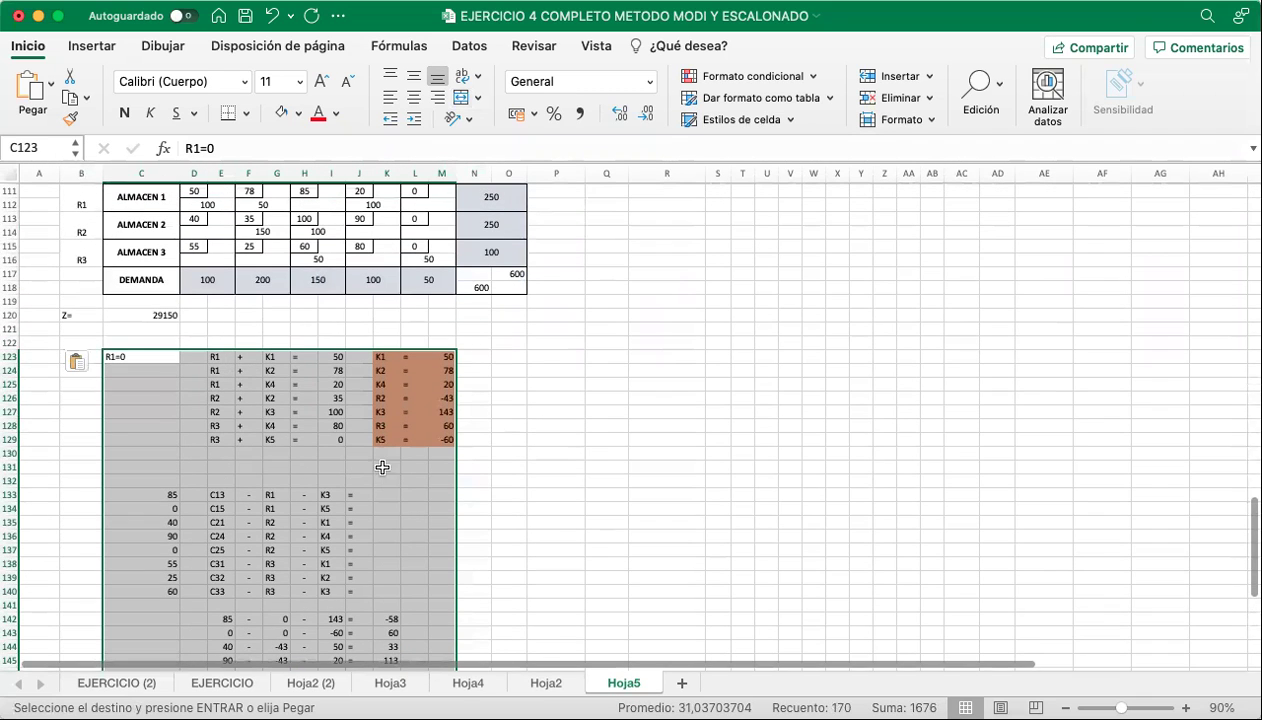
left_click_drag(218, 362, 280, 440)
left_click_drag(337, 356, 336, 440)
key("Delete")
left_click_drag(377, 357, 382, 440)
key("Delete")
left_click_drag(442, 356, 448, 440)
key("Delete")
Clear the costs, C labels and R and K terms in rows 133 to 140, keeping the minus and equals signs.
left_click_drag(165, 489, 163, 592)
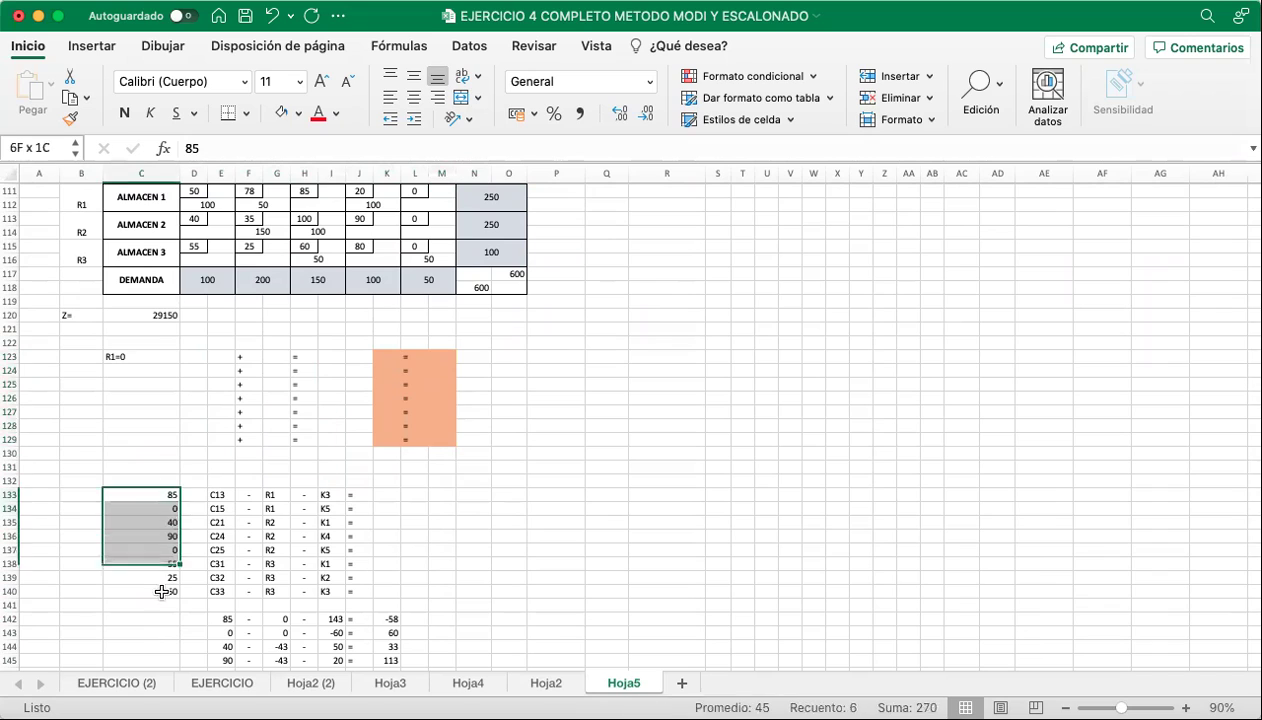
key("Delete")
left_click_drag(214, 493, 217, 590)
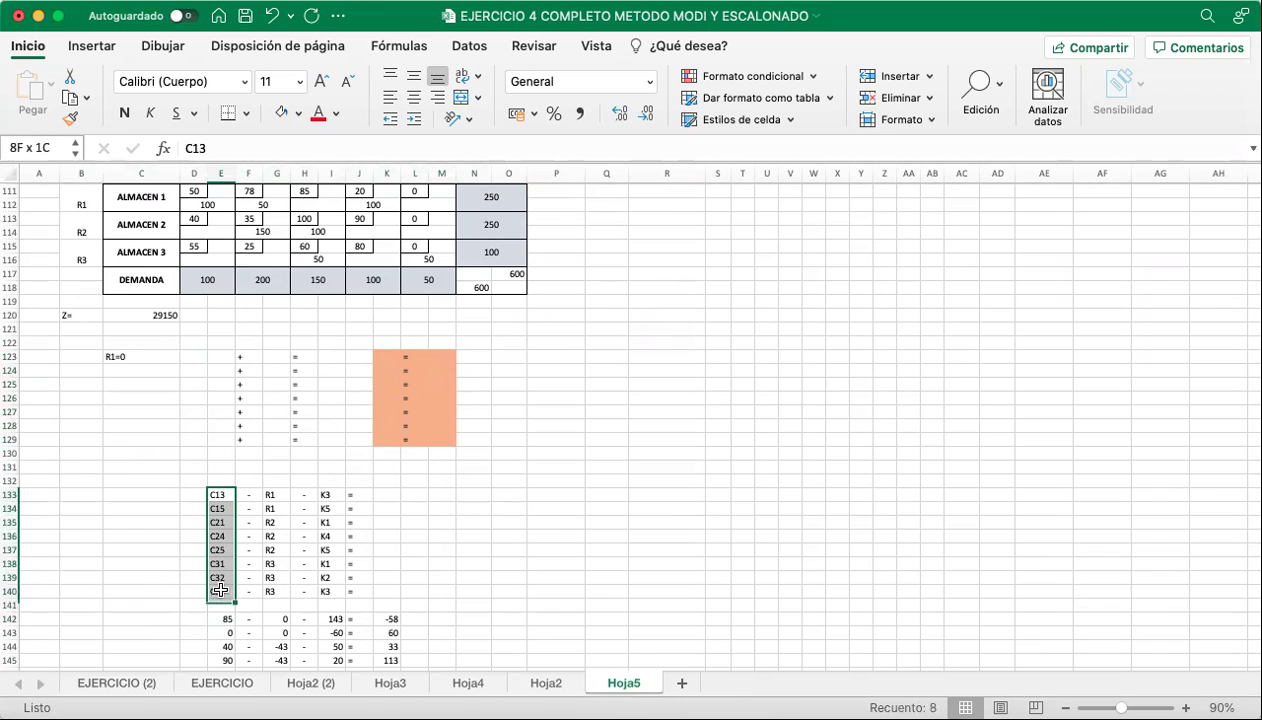
key("Delete")
left_click_drag(275, 494, 279, 590)
key("Delete")
left_click_drag(331, 494, 331, 590)
key("Delete")
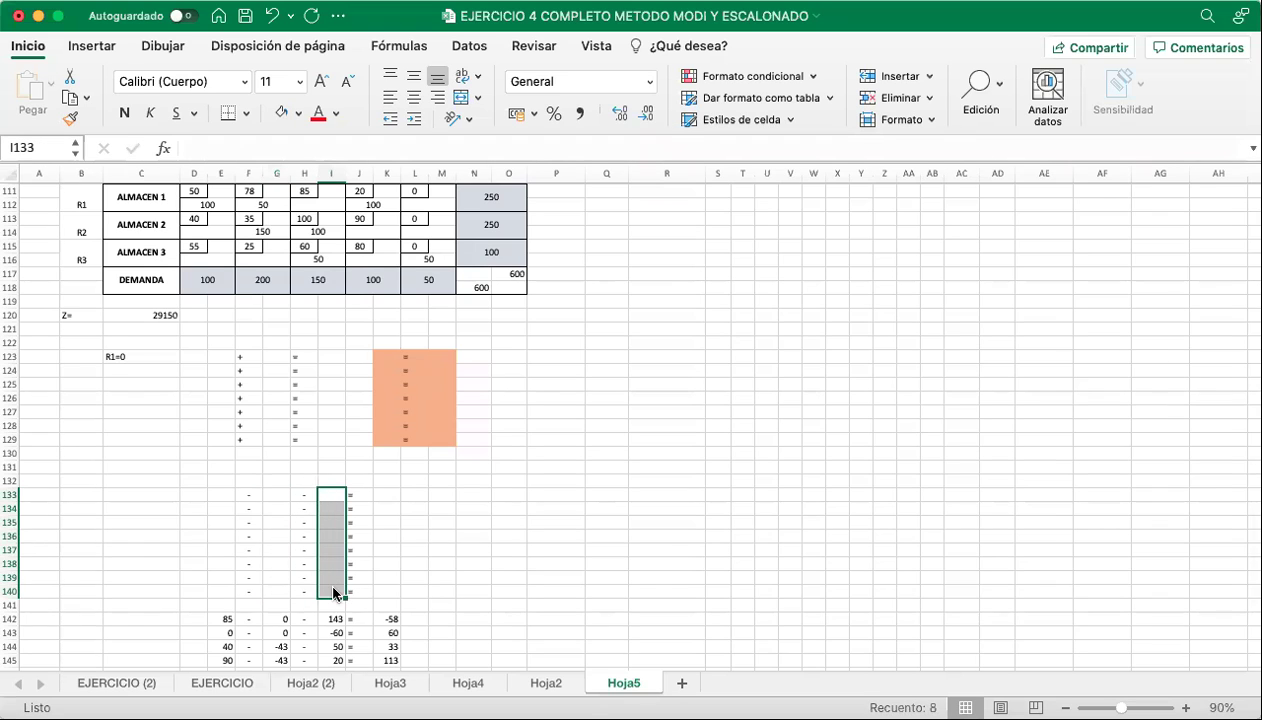
Clear the three number columns E, G and I in rows 142 to 149, keeping the operators and result formulas.
scroll(331, 590, "down", 5)
left_click(221, 434)
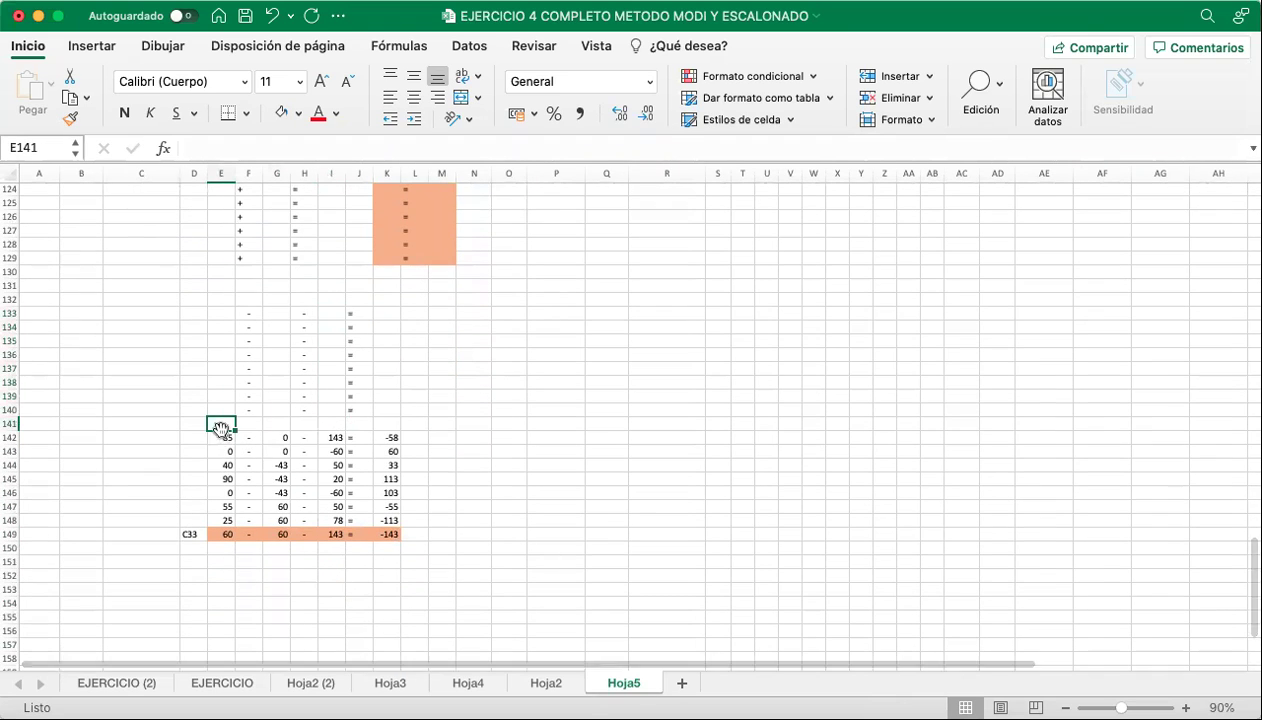
left_click_drag(222, 437, 224, 534)
key("Delete")
left_click_drag(279, 437, 276, 534)
key("Delete")
left_click_drag(340, 439, 314, 532)
key("Delete")
left_click(250, 572)
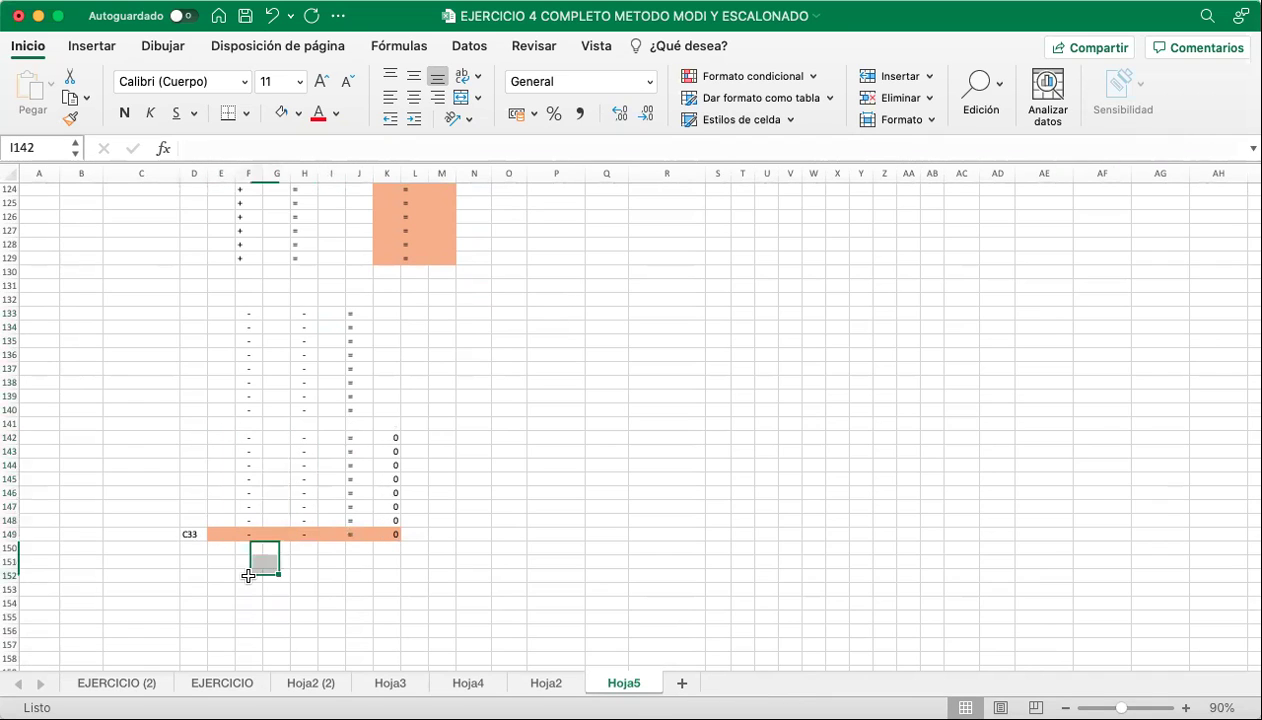
Remove the orange fill from D149:K149 and delete the C33 label in D149.
left_click_drag(189, 533, 398, 533)
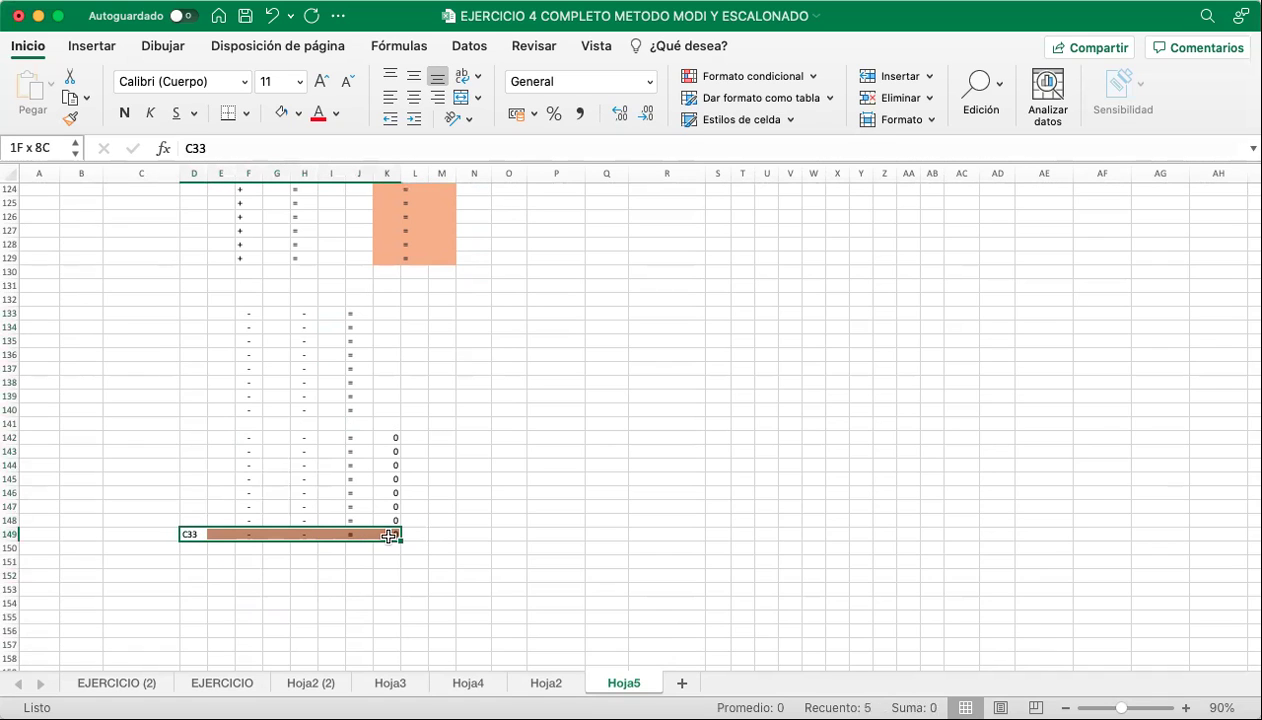
left_click(281, 113)
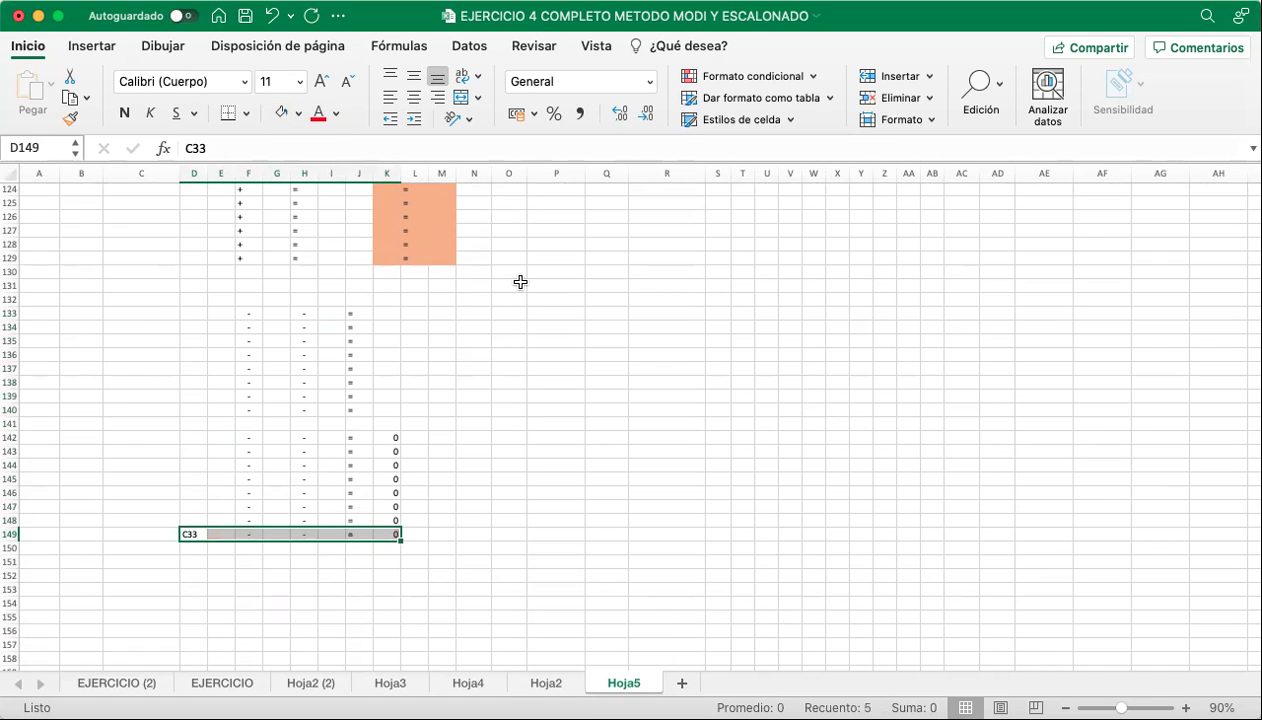
left_click(518, 284)
scroll(442, 318, "up", 4)
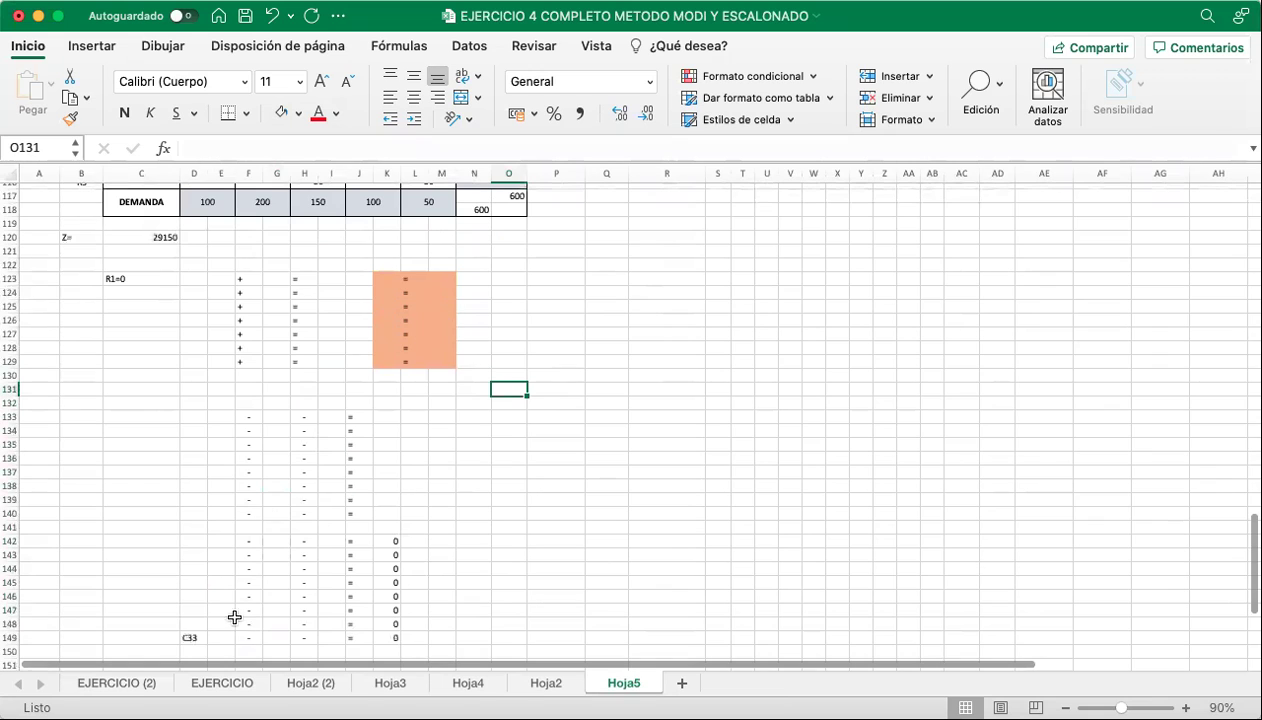
left_click(193, 638)
left_click(441, 472)
Look over the emptied equation template below the new table and save the workbook.
scroll(577, 313, "up", 3)
scroll(577, 313, "up", 1)
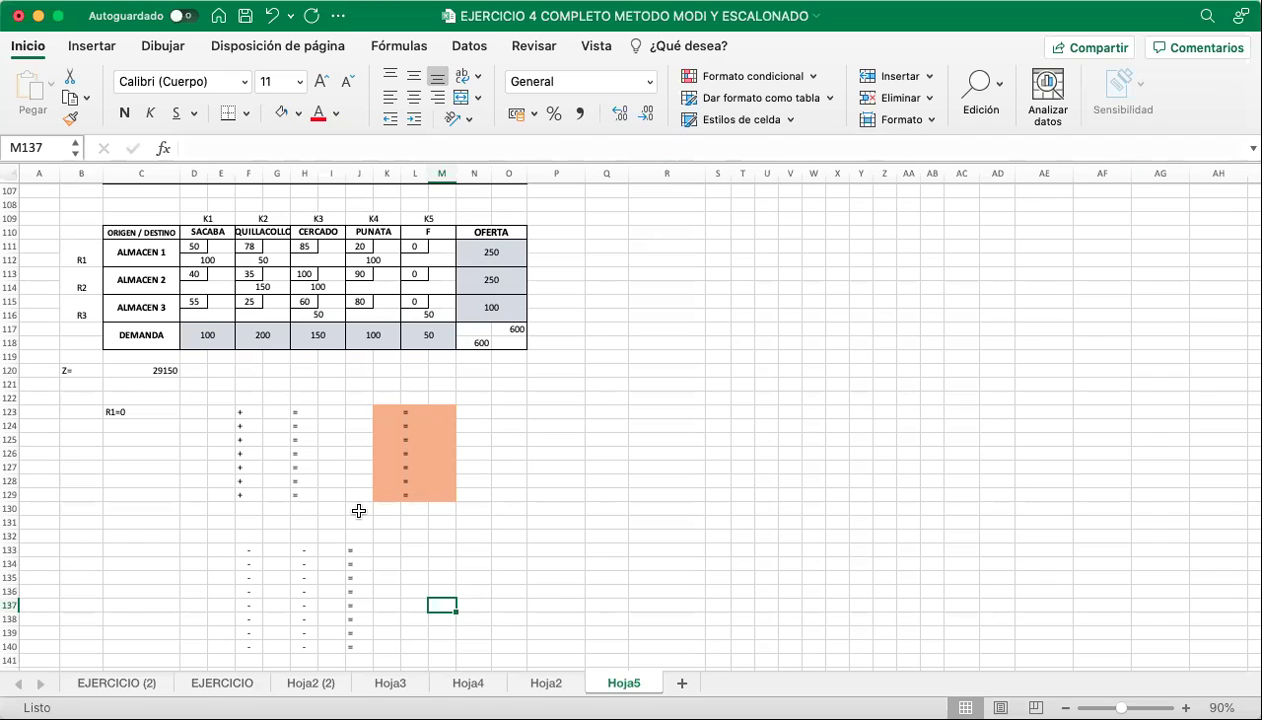
scroll(358, 512, "down", 5)
scroll(203, 281, "down", 2)
scroll(220, 335, "down", 2)
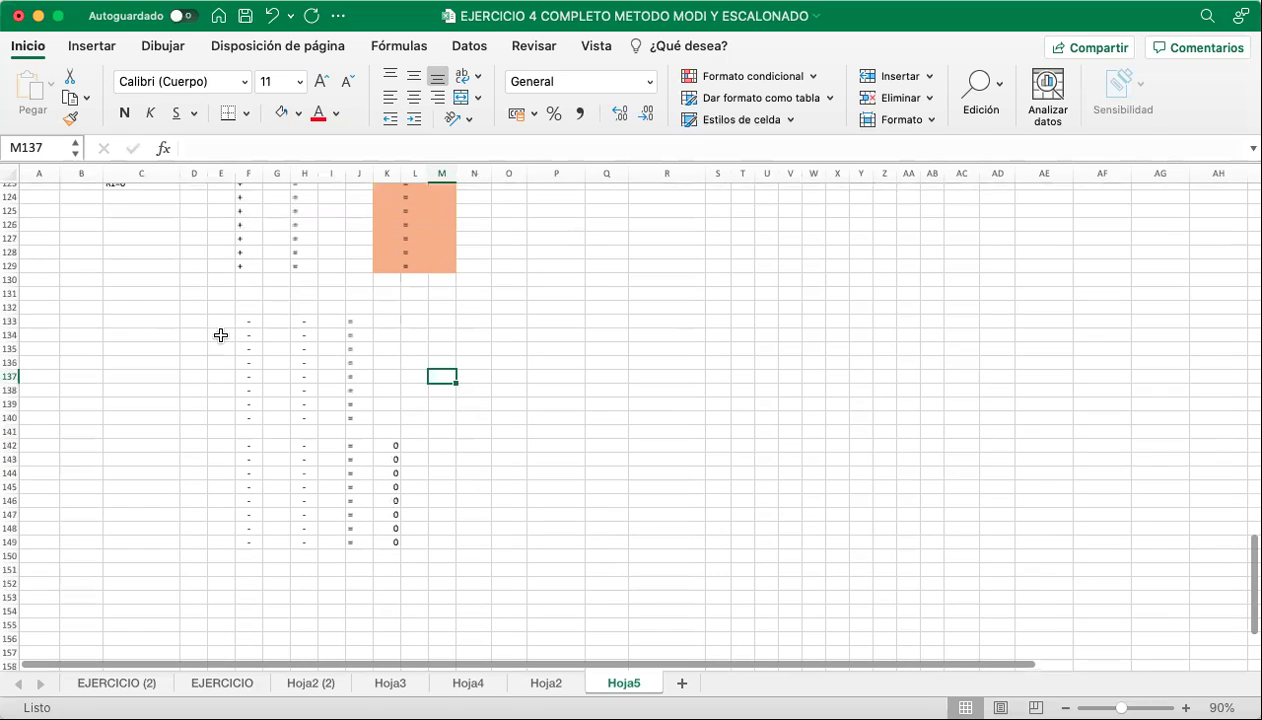
left_click(245, 20)
Review the new table and its emptied template, and revisit the COSTO MINIMO solution's Z in R13.
scroll(288, 348, "up", 5)
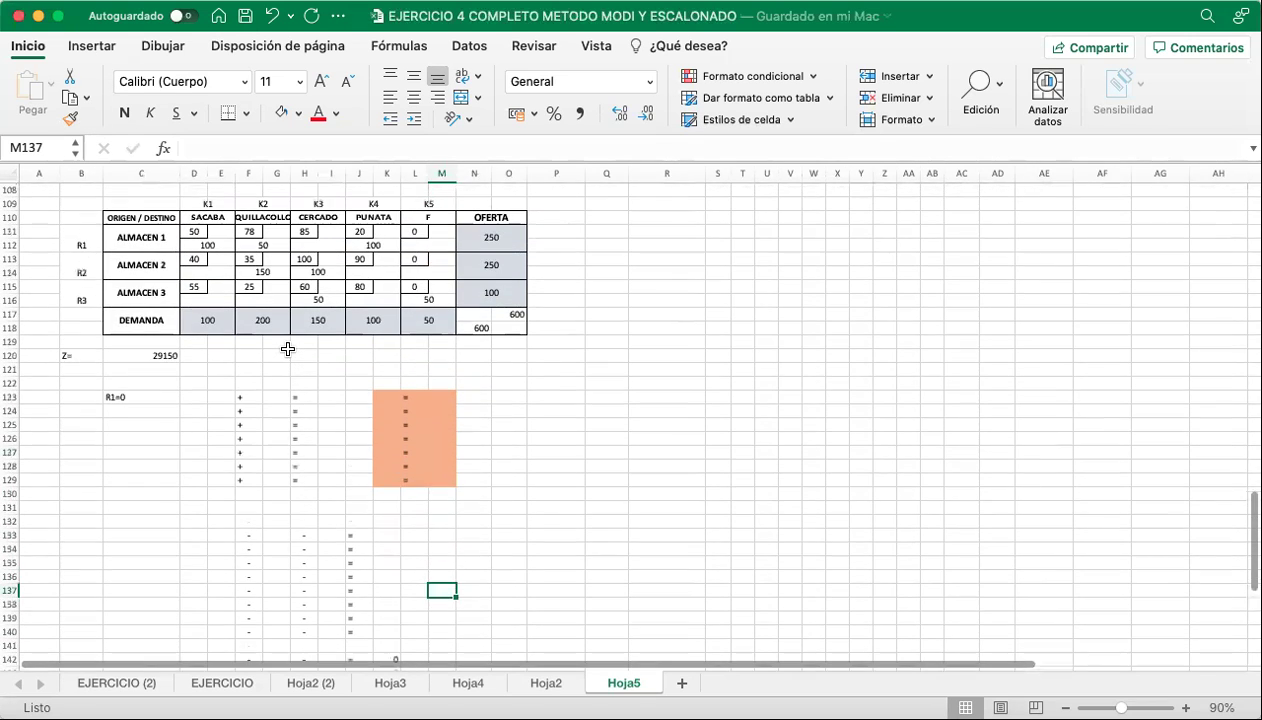
scroll(288, 348, "down", 4)
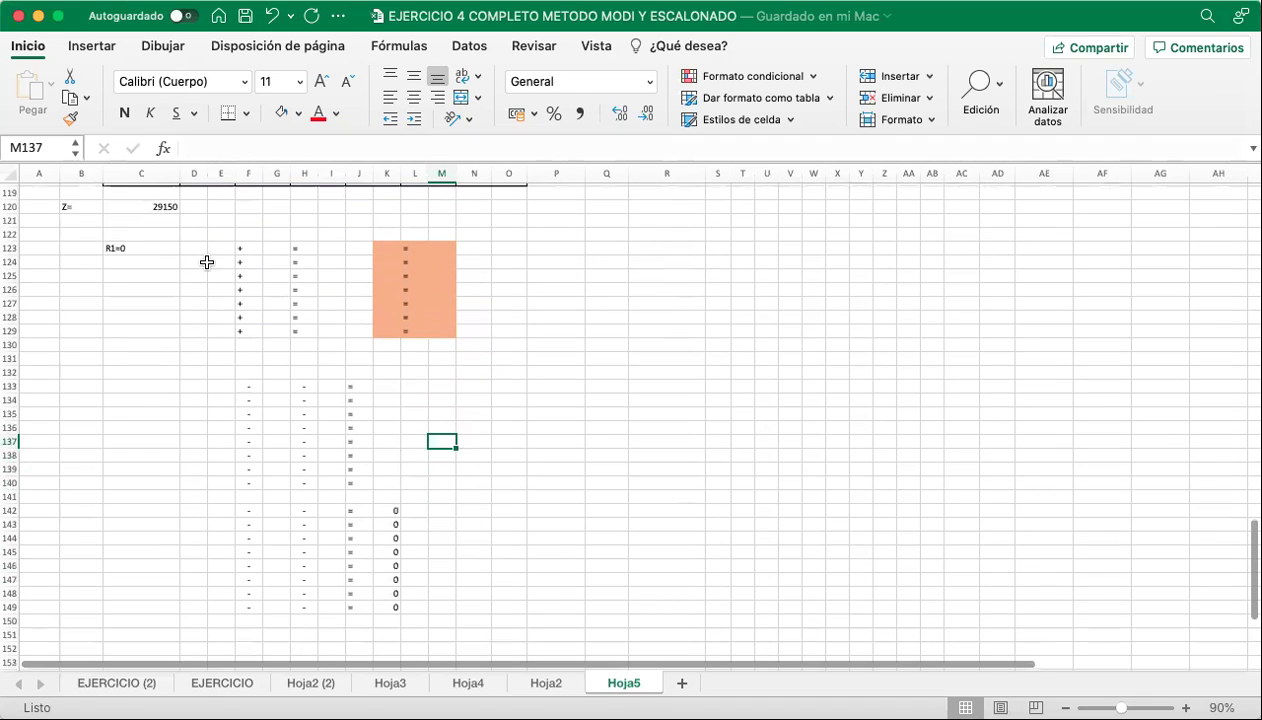
left_click(199, 247)
scroll(489, 503, "up", 7)
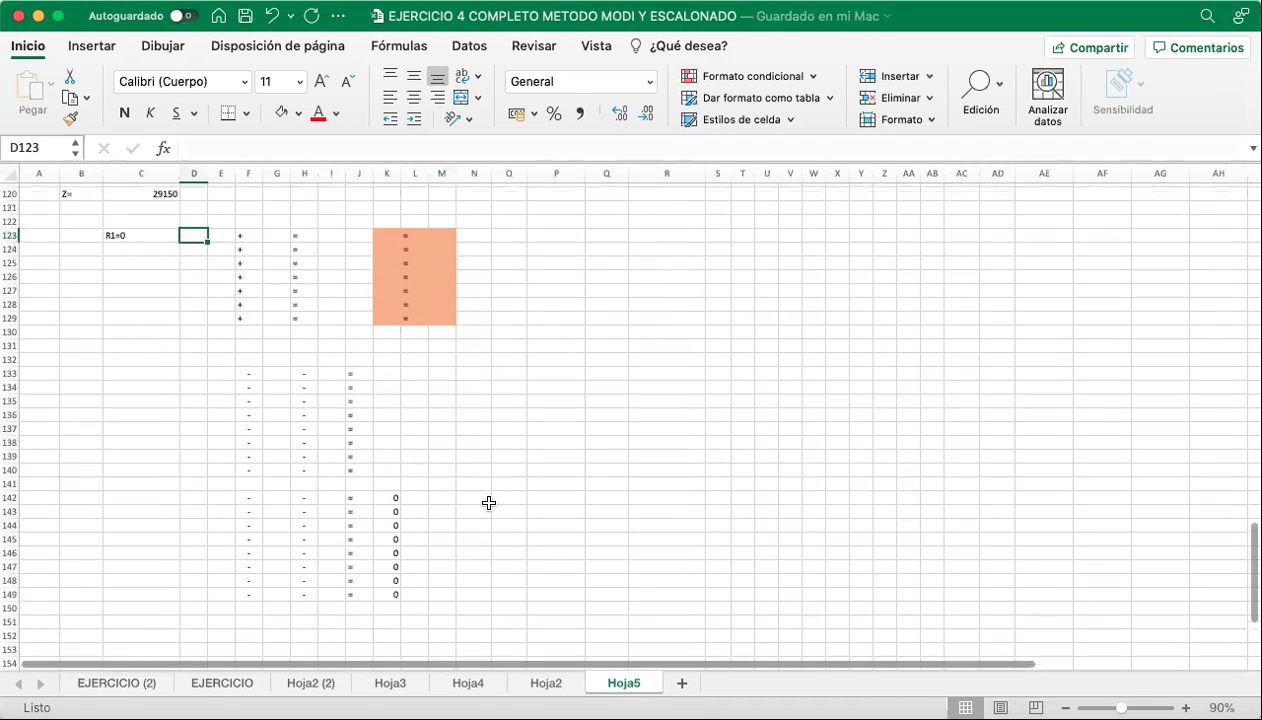
scroll(196, 420, "up", 20)
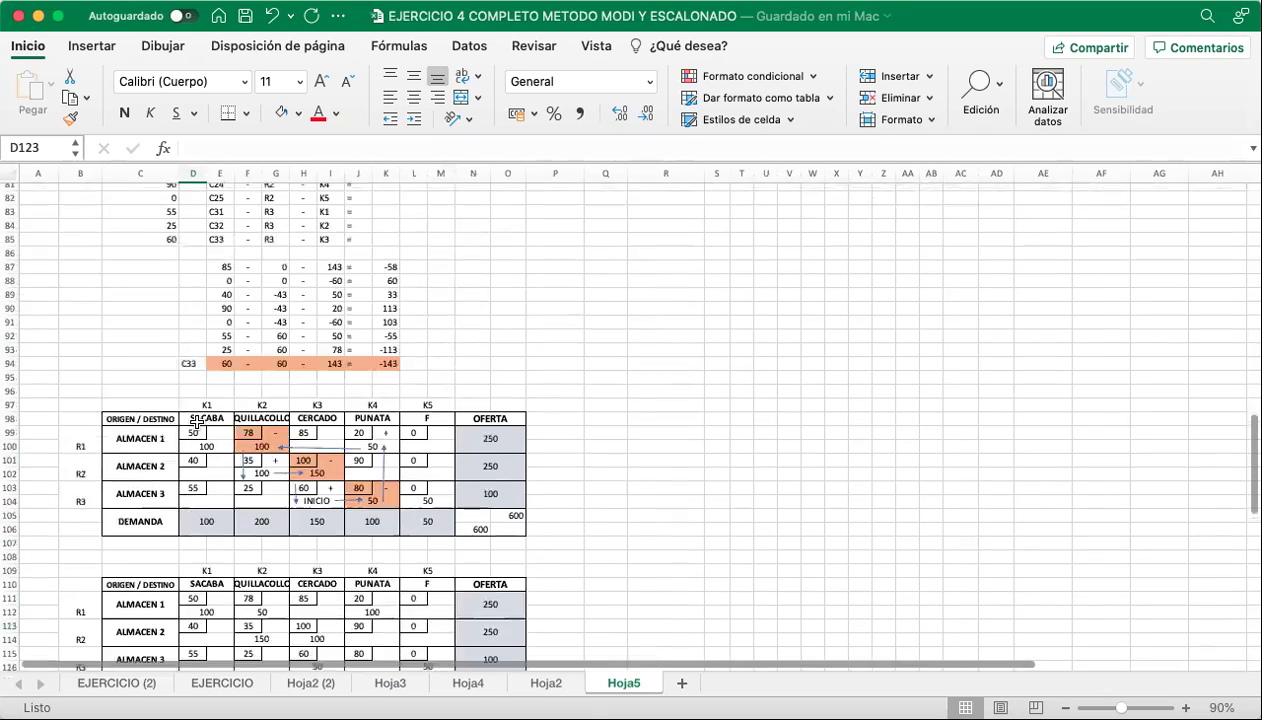
scroll(197, 423, "up", 8)
left_click(690, 305)
scroll(699, 304, "up", 2)
scroll(640, 340, "right", 3)
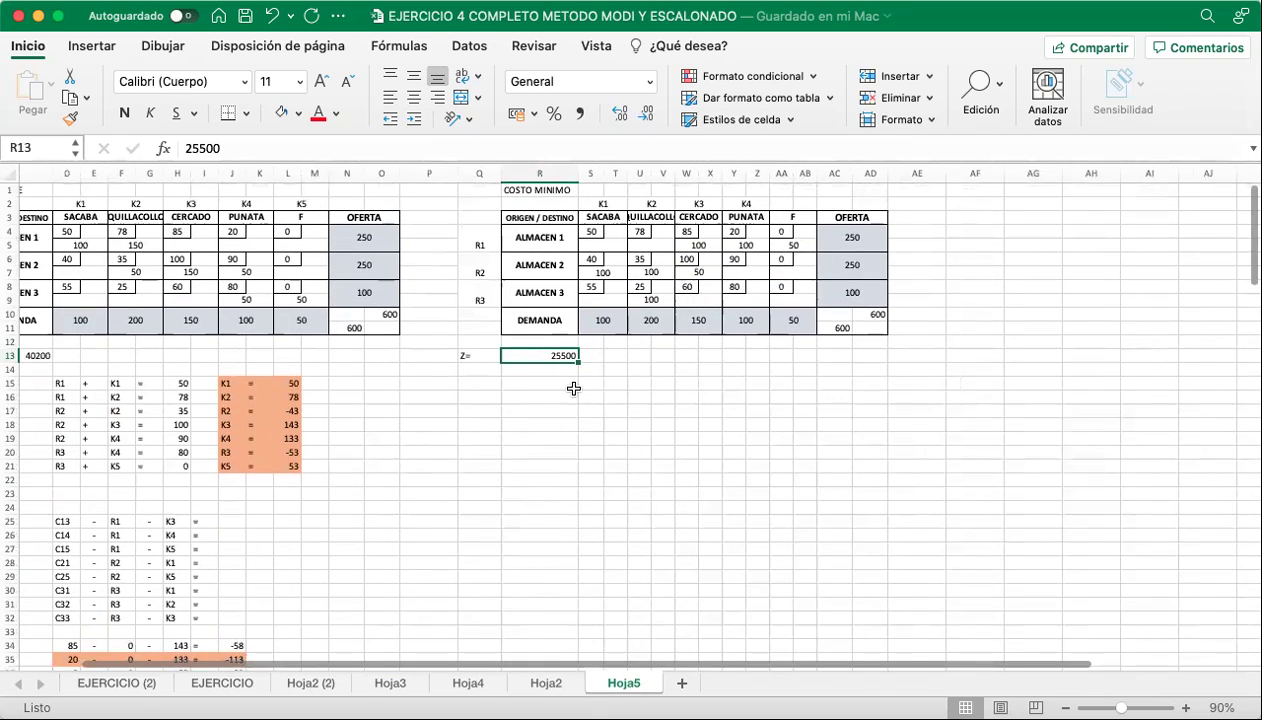
Save the workbook again under its current name.
left_click(115, 0)
left_click(115, 0)
left_click(115, 3)
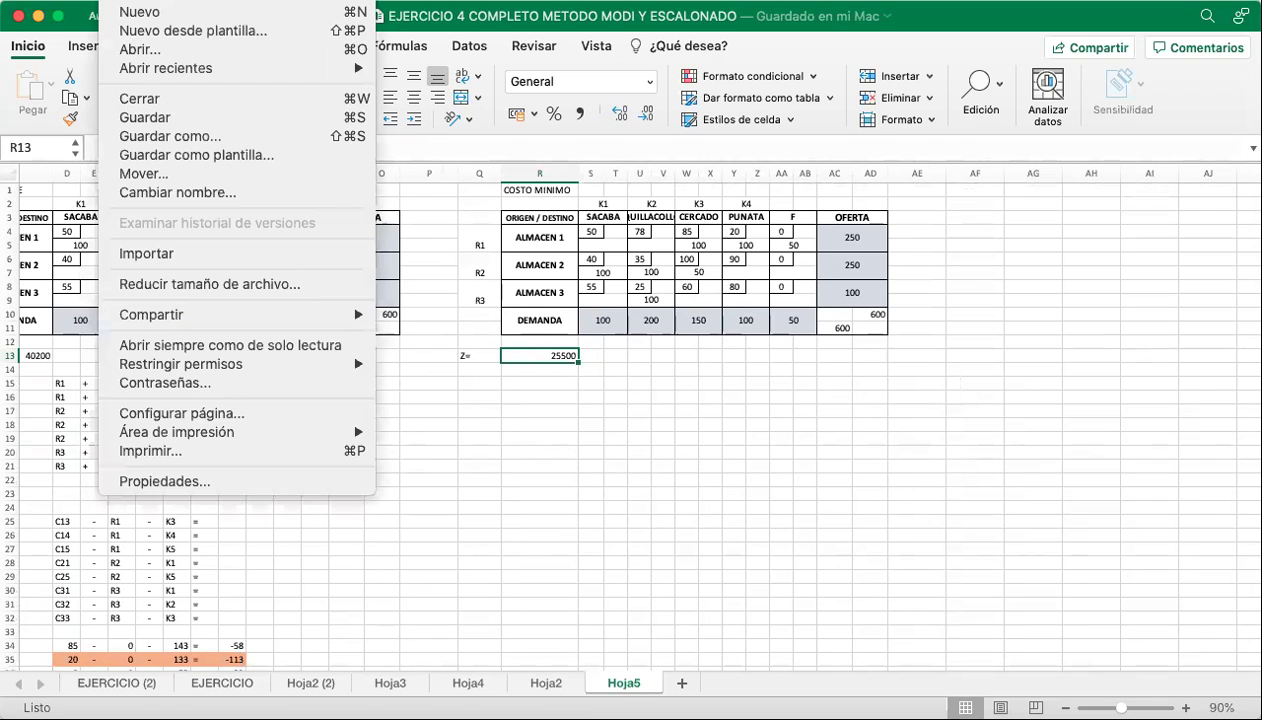
left_click(166, 121)
left_click(535, 440)
left_click(530, 480)
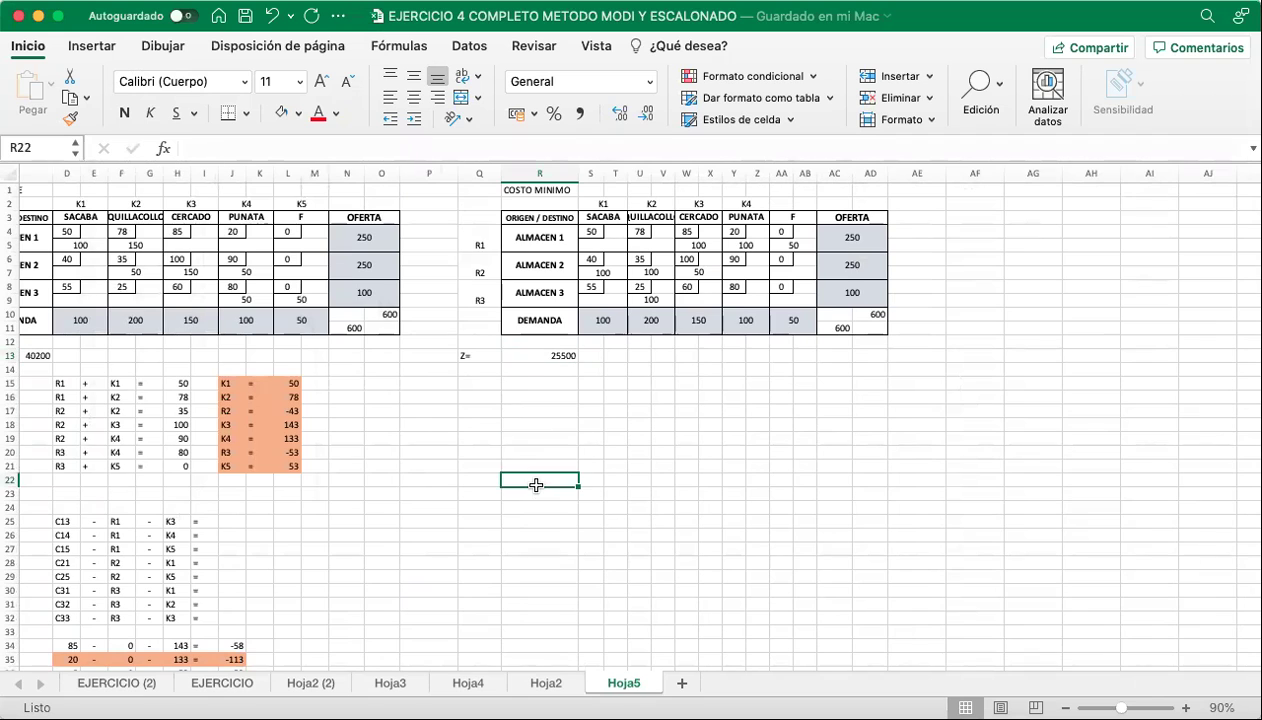
scroll(530, 480, "down", 2)
scroll(530, 480, "left", 1)
scroll(536, 485, "down", 5)
scroll(536, 485, "left", 1)
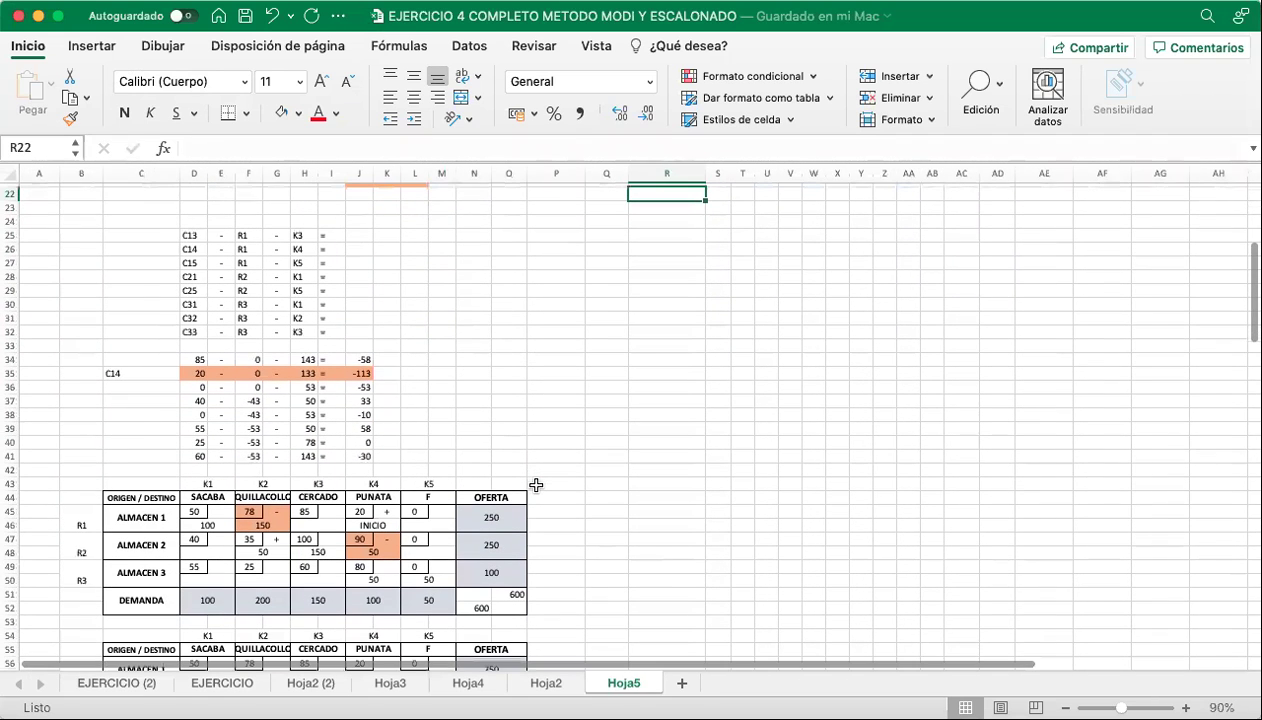